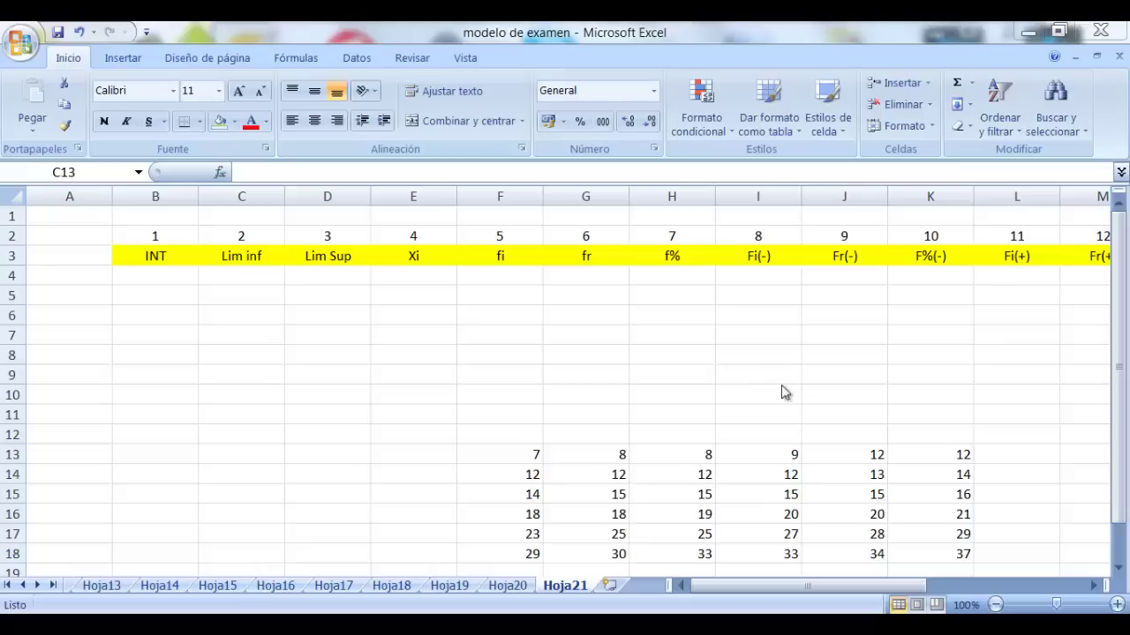
Review the tallied data values, from the smallest 7 in F13 to the largest 37 in K18
left_click(521, 453)
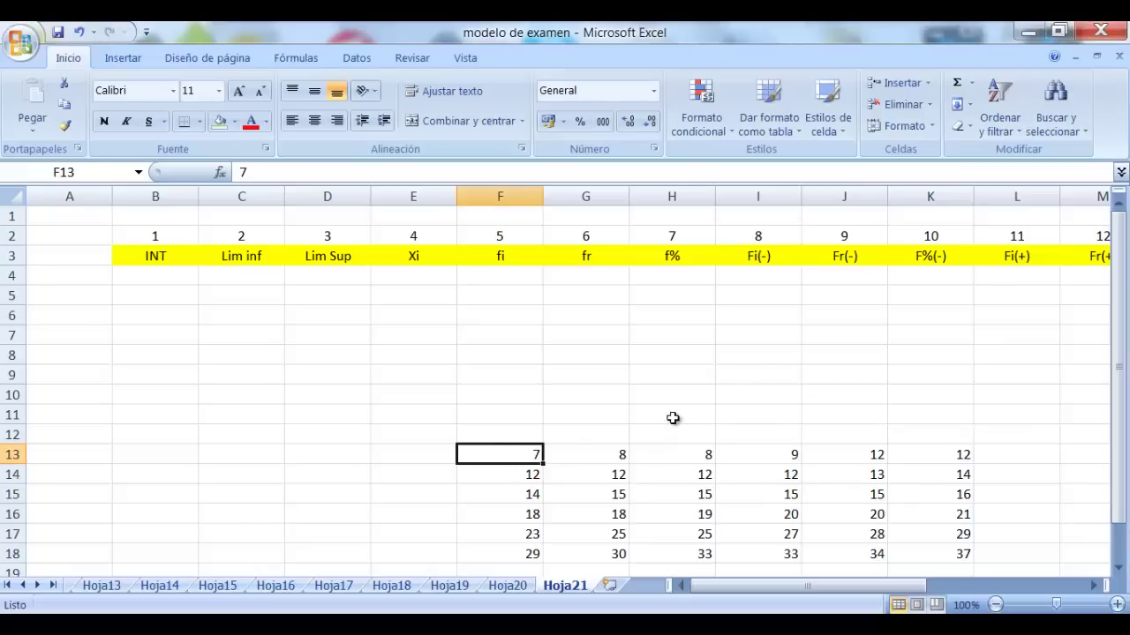
left_click(706, 516)
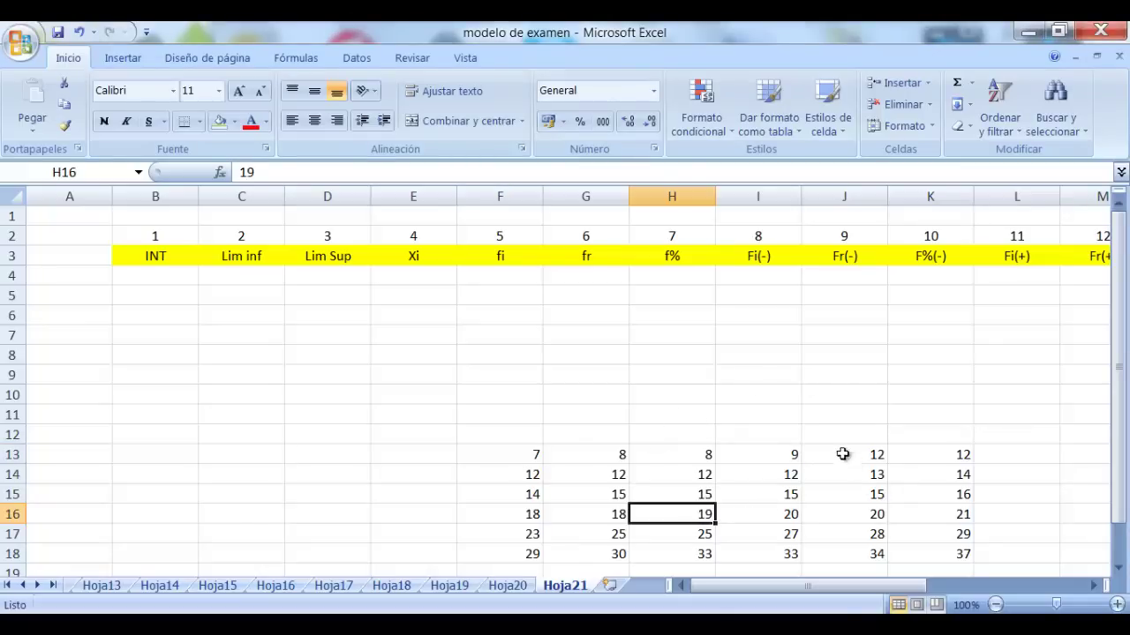
left_click(878, 535)
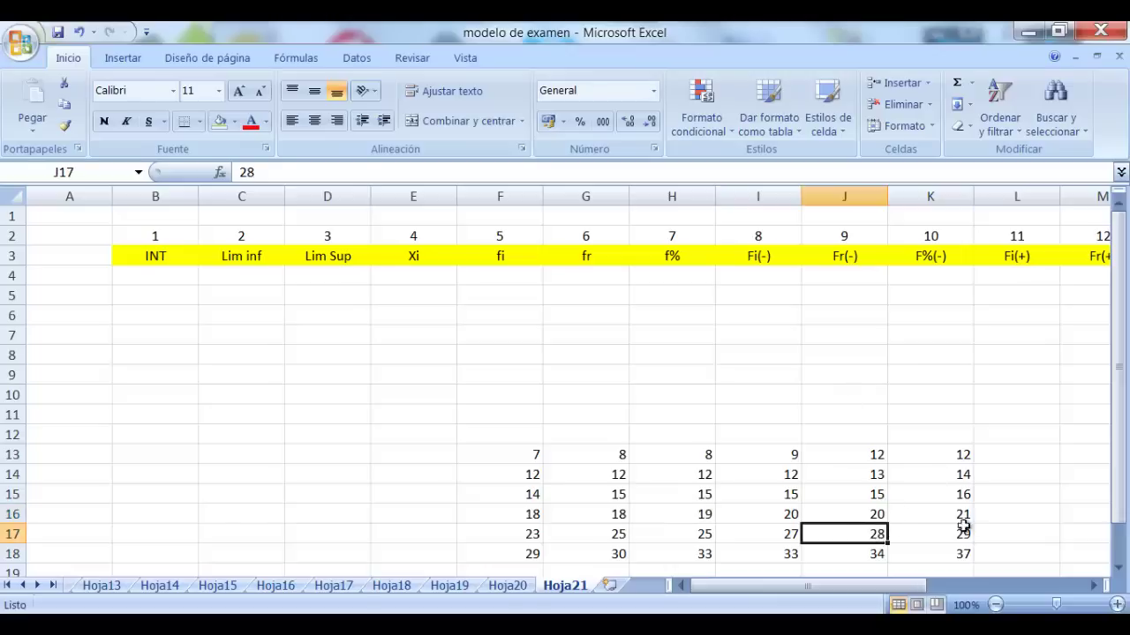
left_click(957, 556)
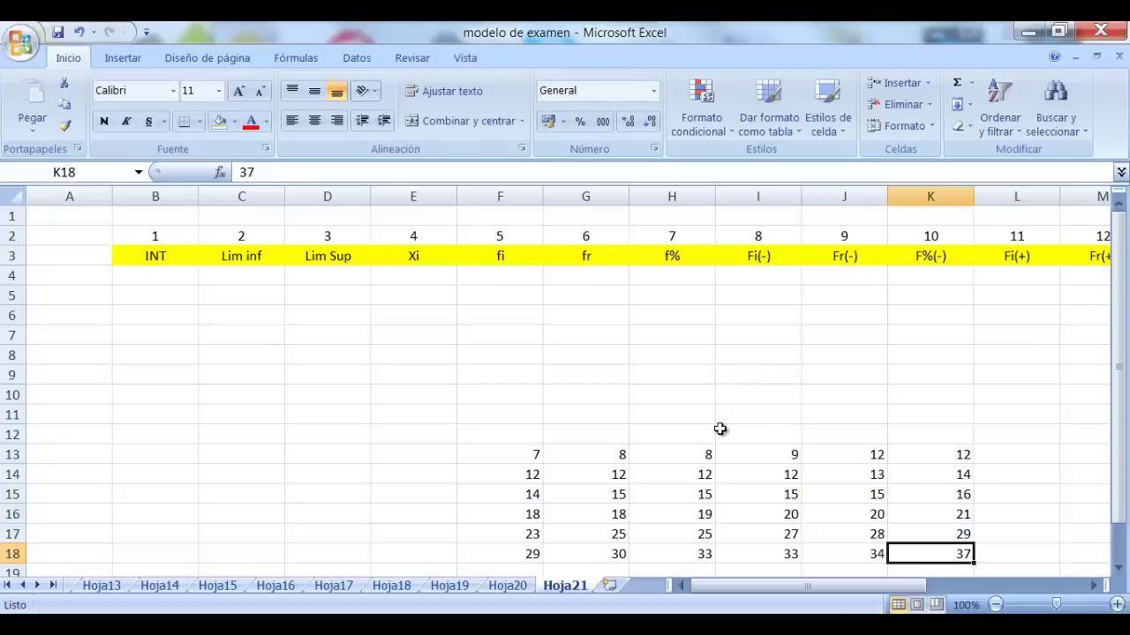
left_click_drag(794, 587, 750, 580)
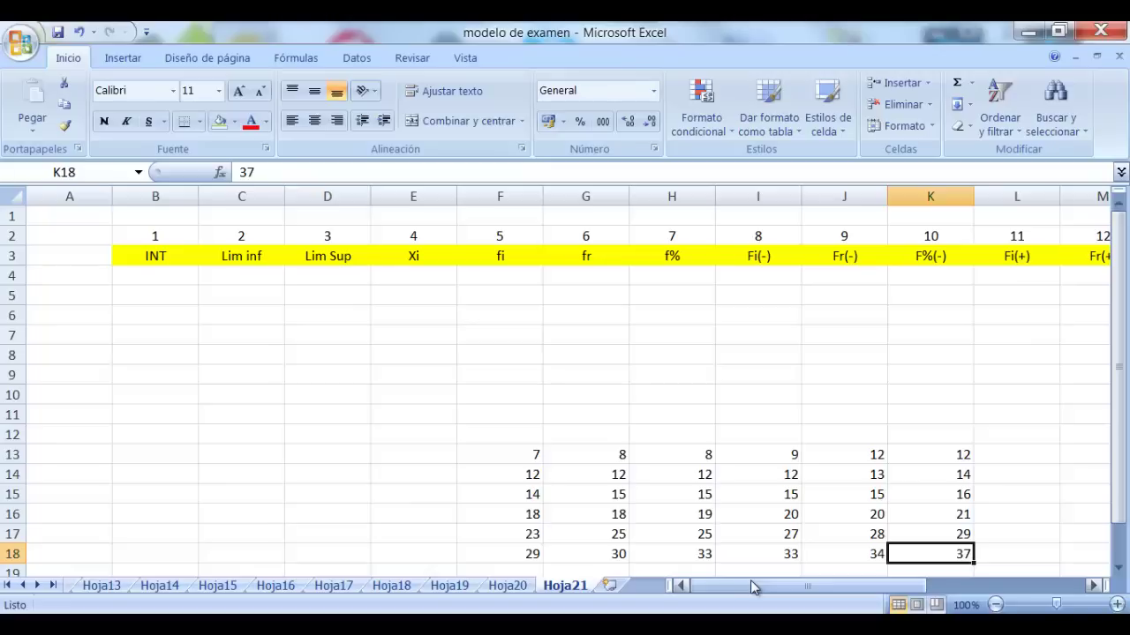
Browse the statistical functions from E14, then close the picker without inserting anything
left_click(718, 336)
left_click(525, 372)
left_click(412, 473)
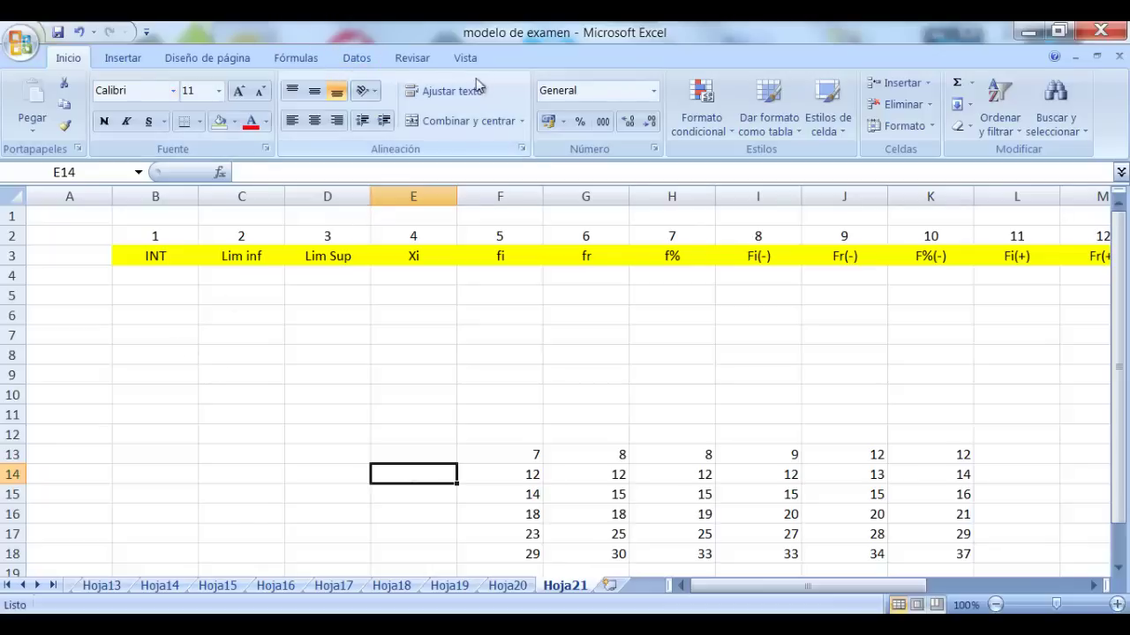
left_click(221, 173)
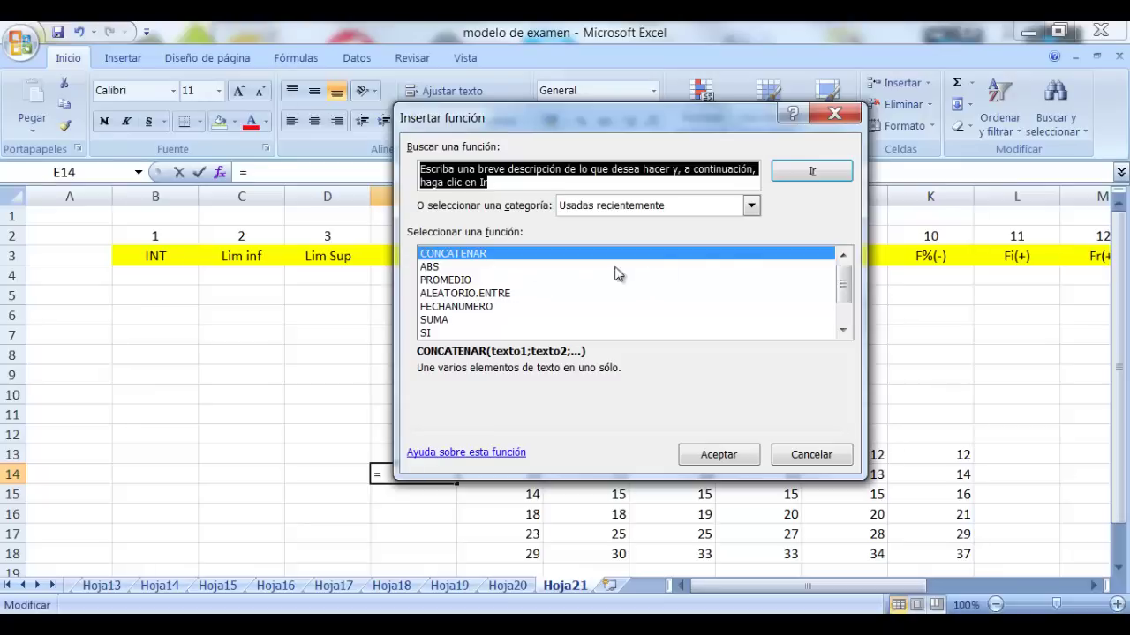
left_click(749, 206)
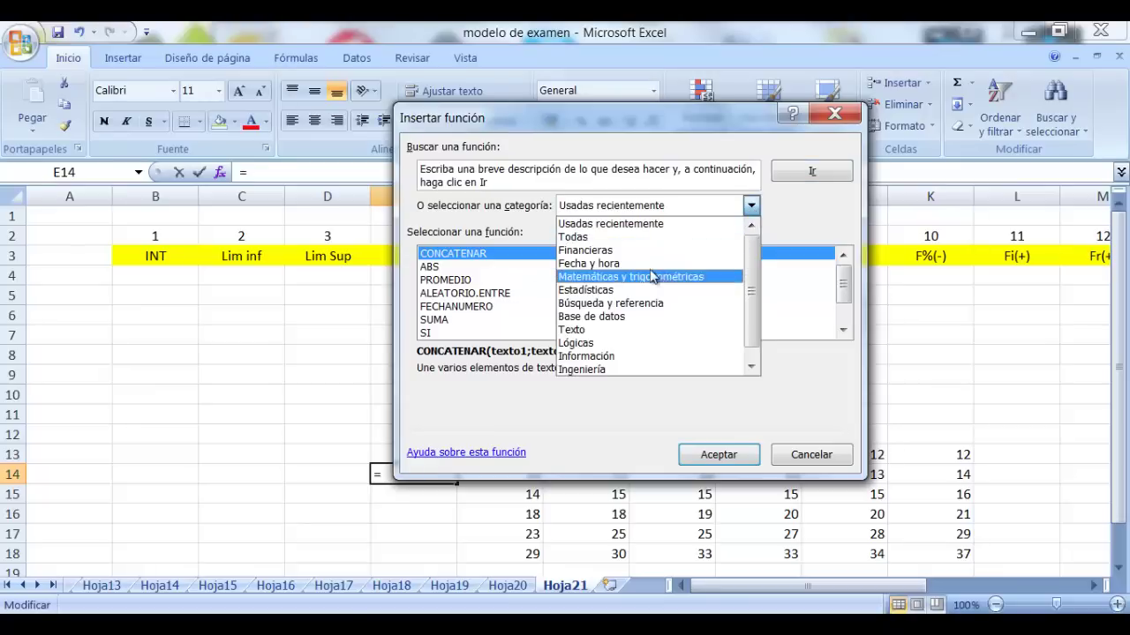
left_click(630, 290)
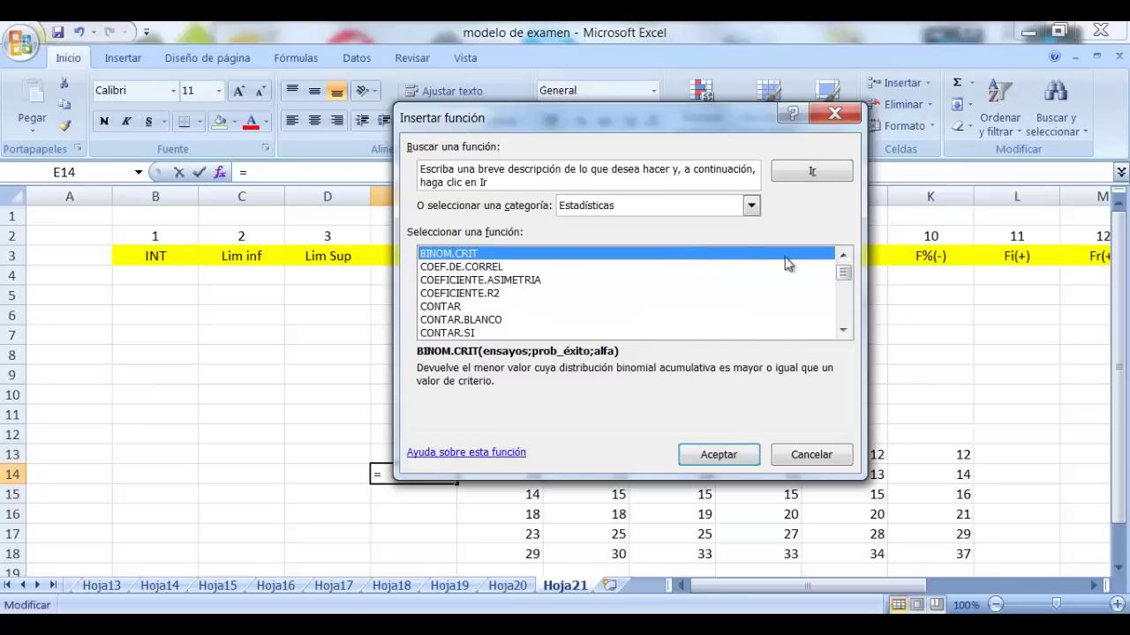
mouse_move(844, 274)
left_mouse_down()
mouse_move(844, 311)
mouse_move(844, 263)
left_mouse_up()
left_click(835, 115)
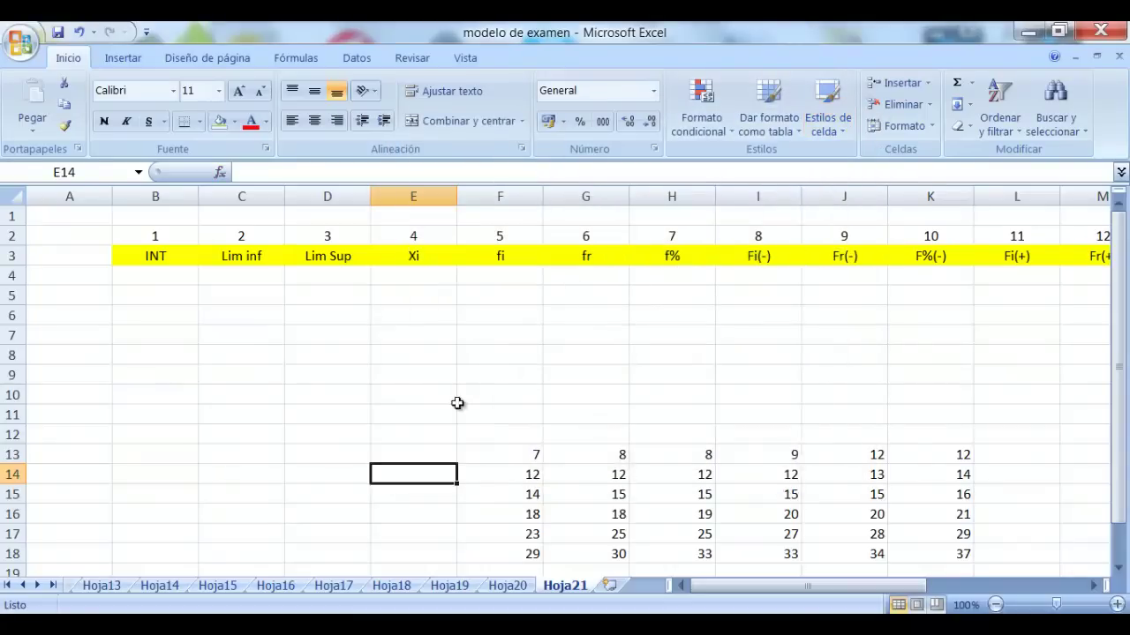
Type the label 'Rango' in C13, correcting the typo
left_click(416, 401)
left_click(238, 472)
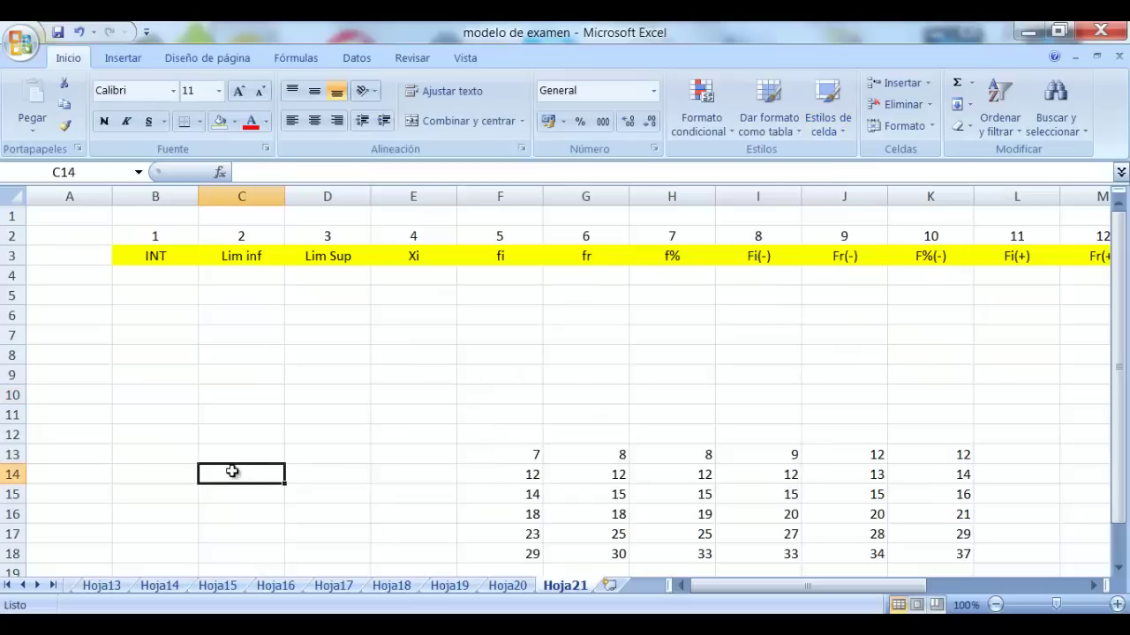
left_click(241, 455)
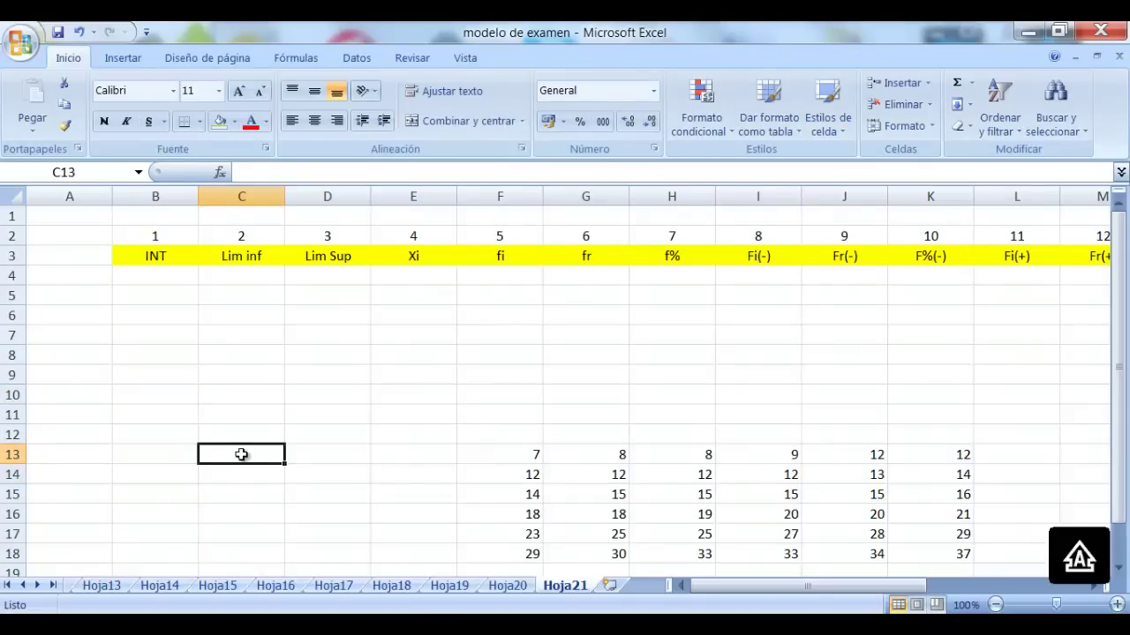
type("RaNFO")
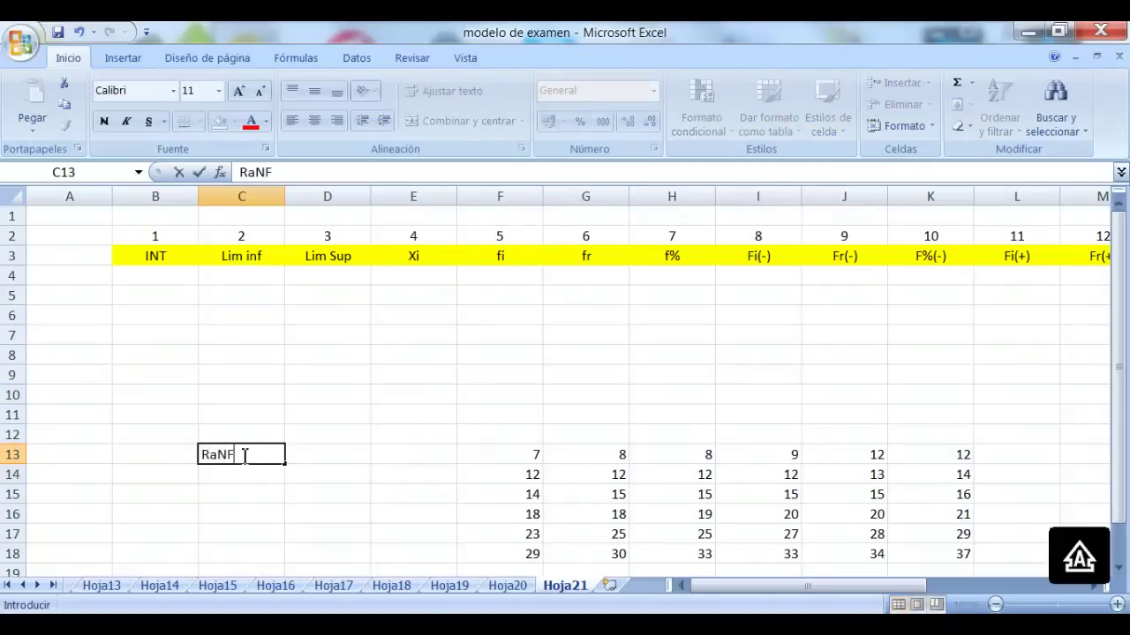
key("BackSpace")
key("BackSpace")
key("BackSpace")
key("BackSpace")
type("ango")
key("Tab")
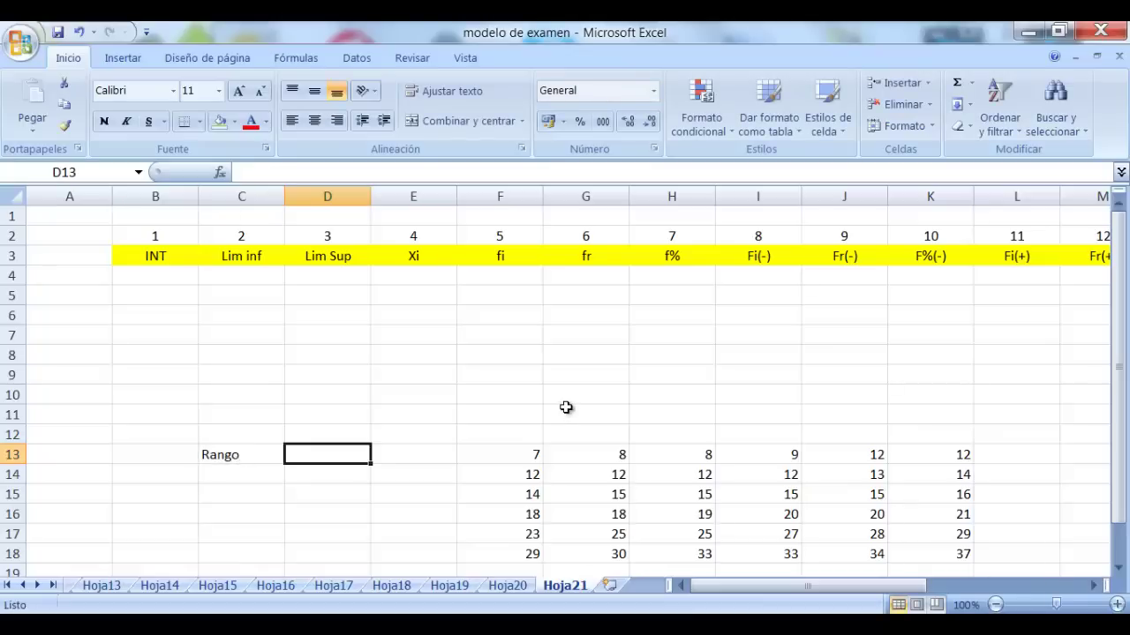
Enter =K18-F13 in D13, giving the range 30
type("=")
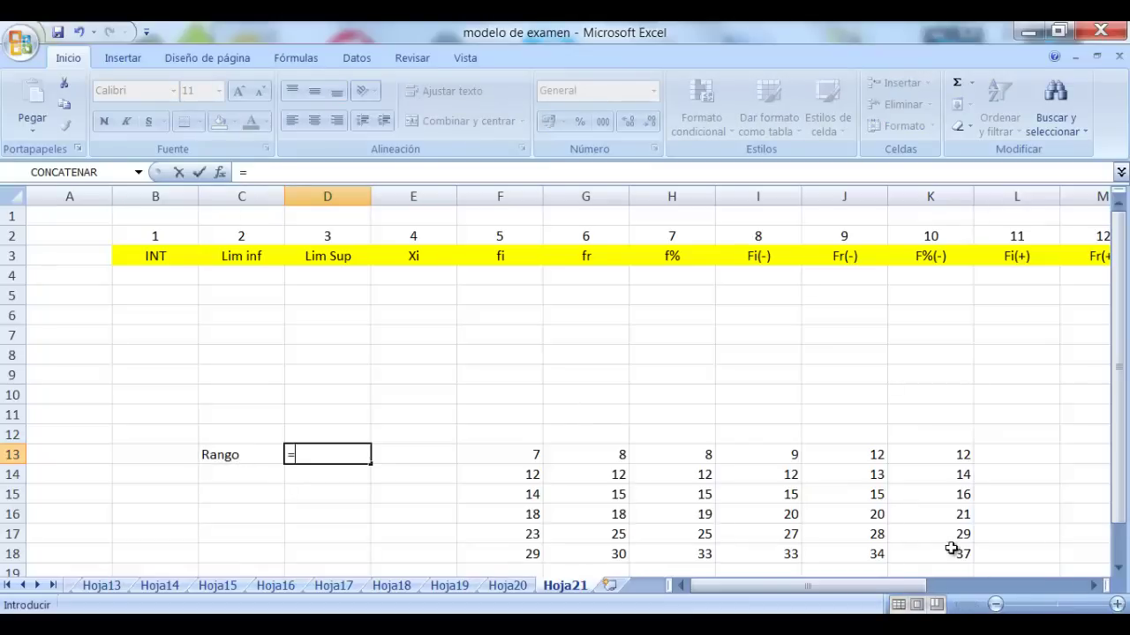
left_click(961, 558)
type("-")
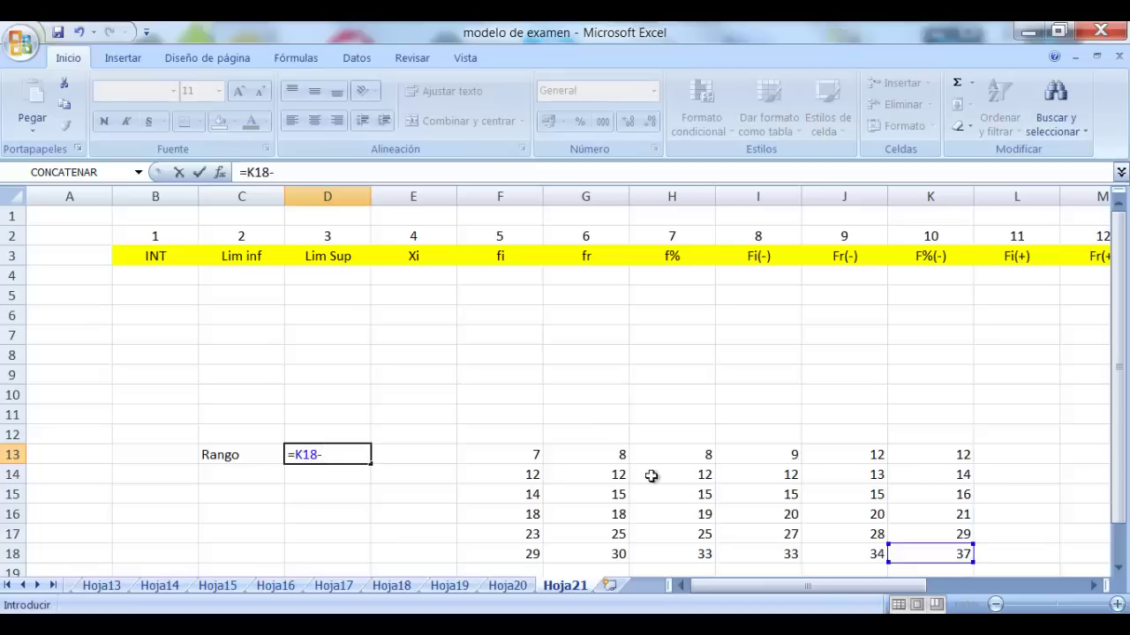
left_click(527, 454)
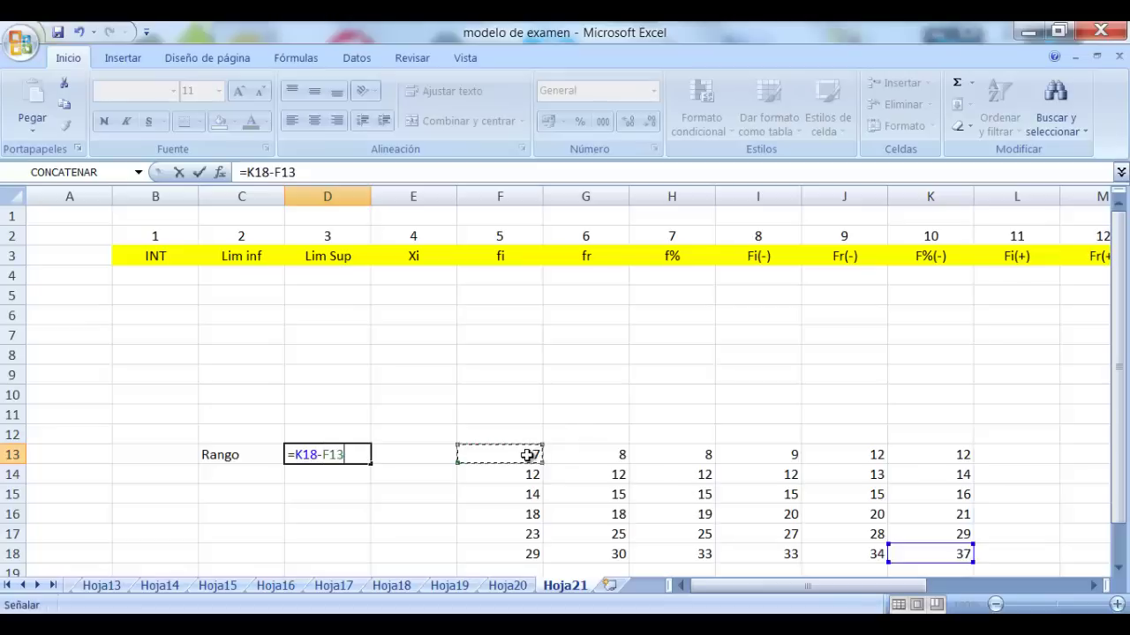
key("Return")
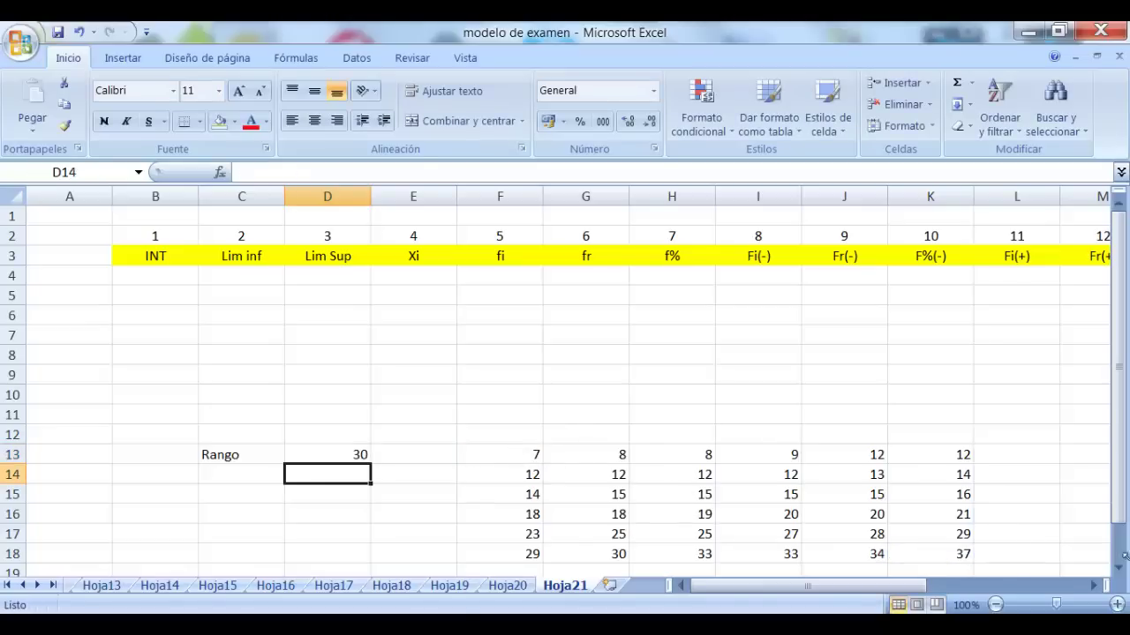
Label C14 'int' and enter =1+3.33*log(36) in D14, showing 6.18248733
left_click(264, 469)
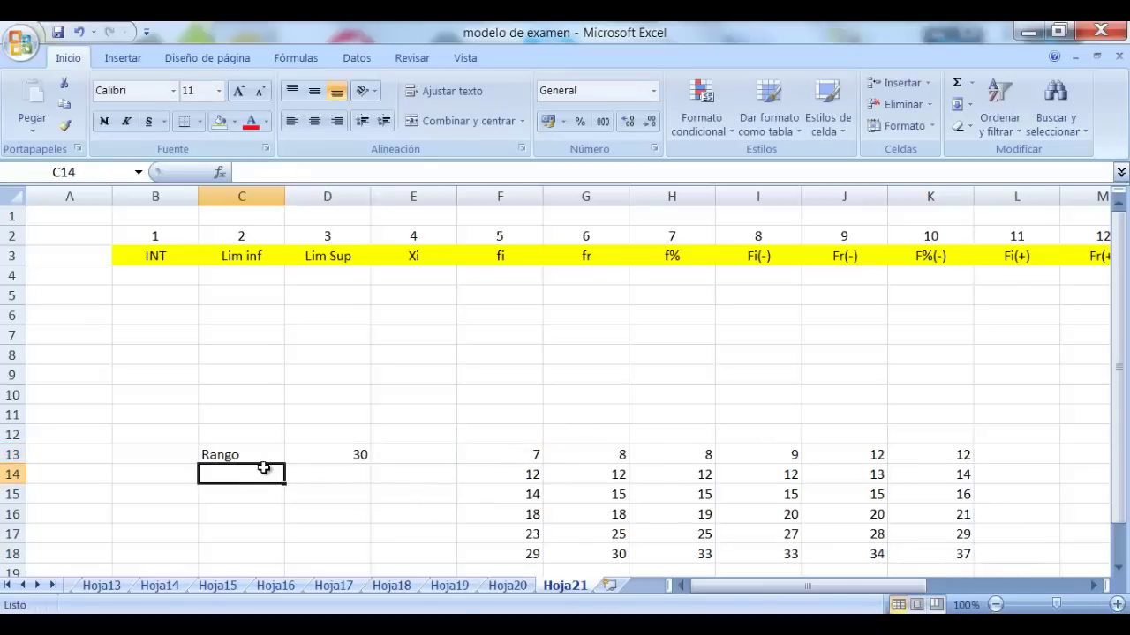
type("int")
key("Tab")
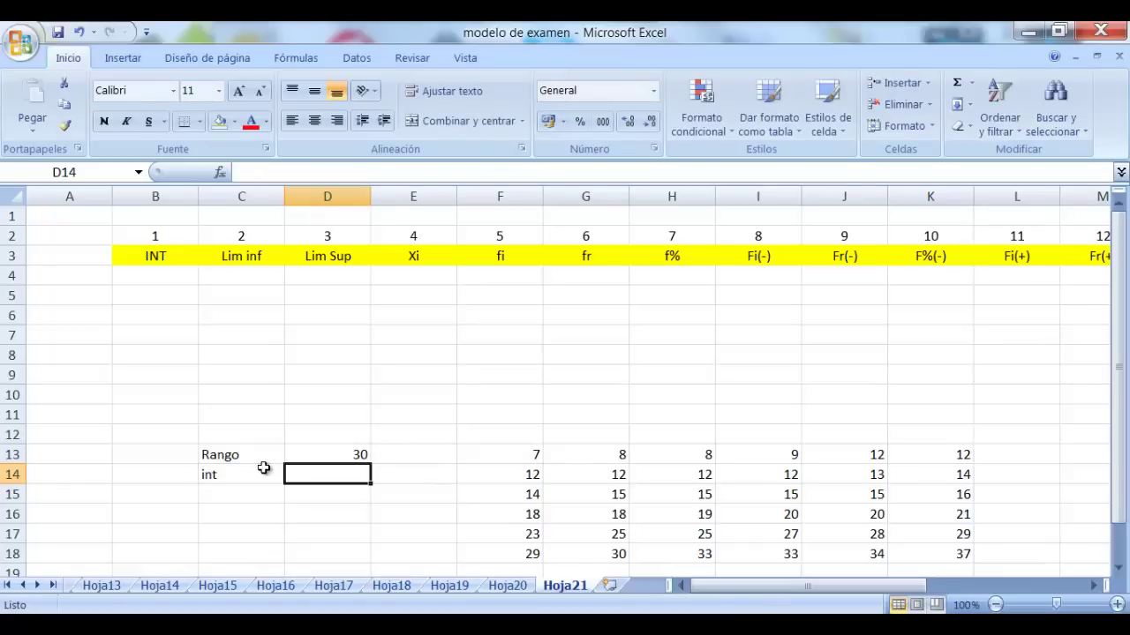
type("=1")
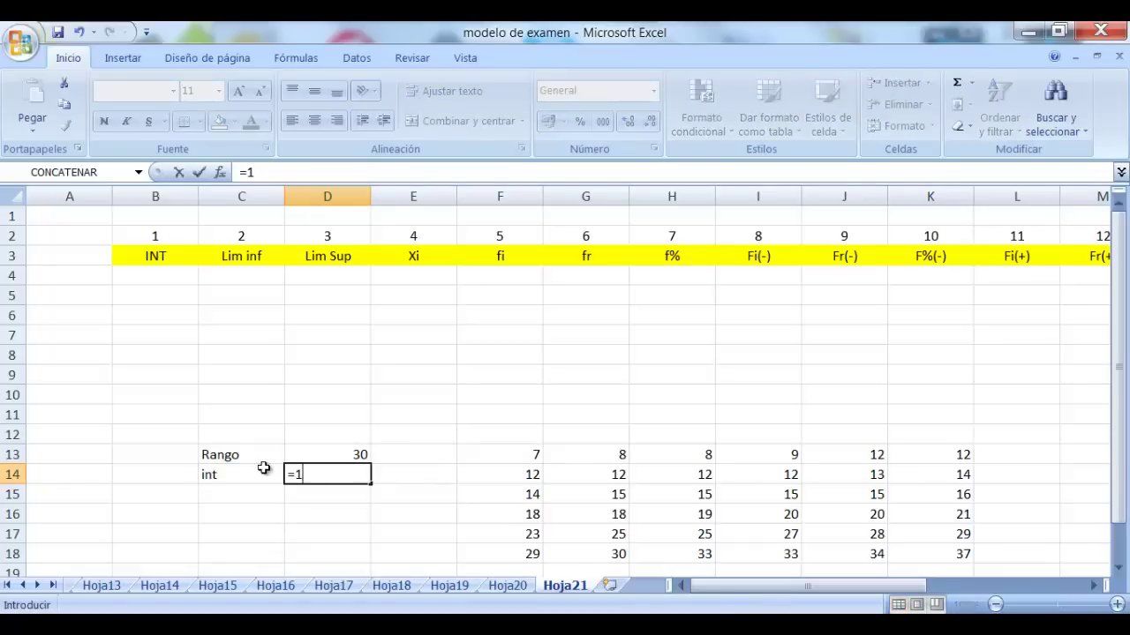
type("+3.33*log")
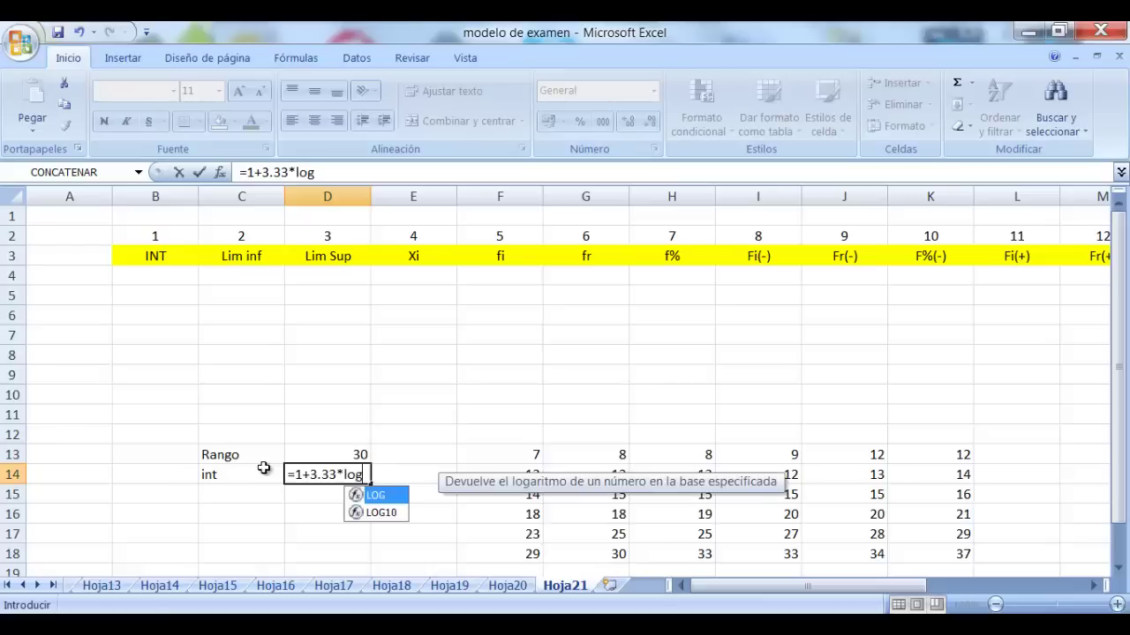
type("(")
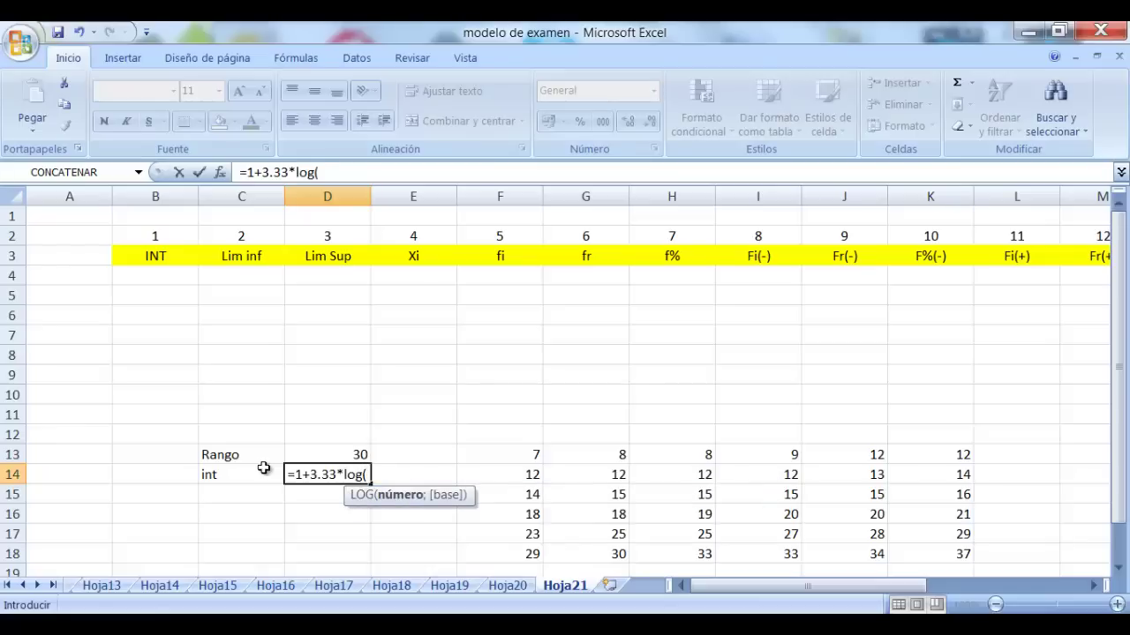
type("36)")
key("Return")
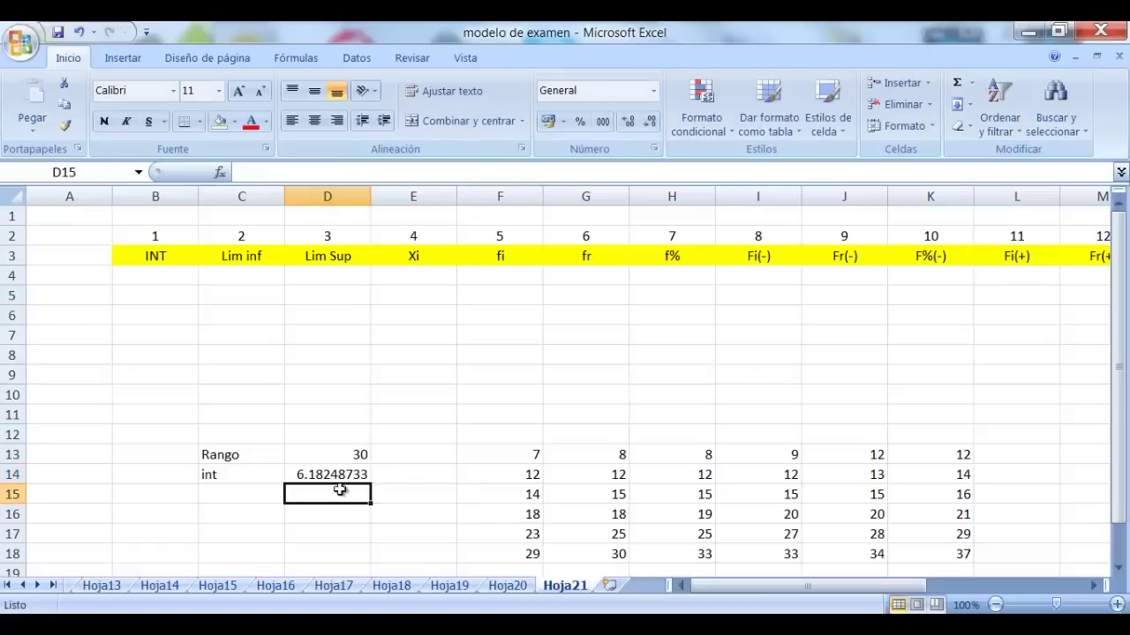
Enter the rounded class count 7 in E14 and make its text red
left_click(420, 476)
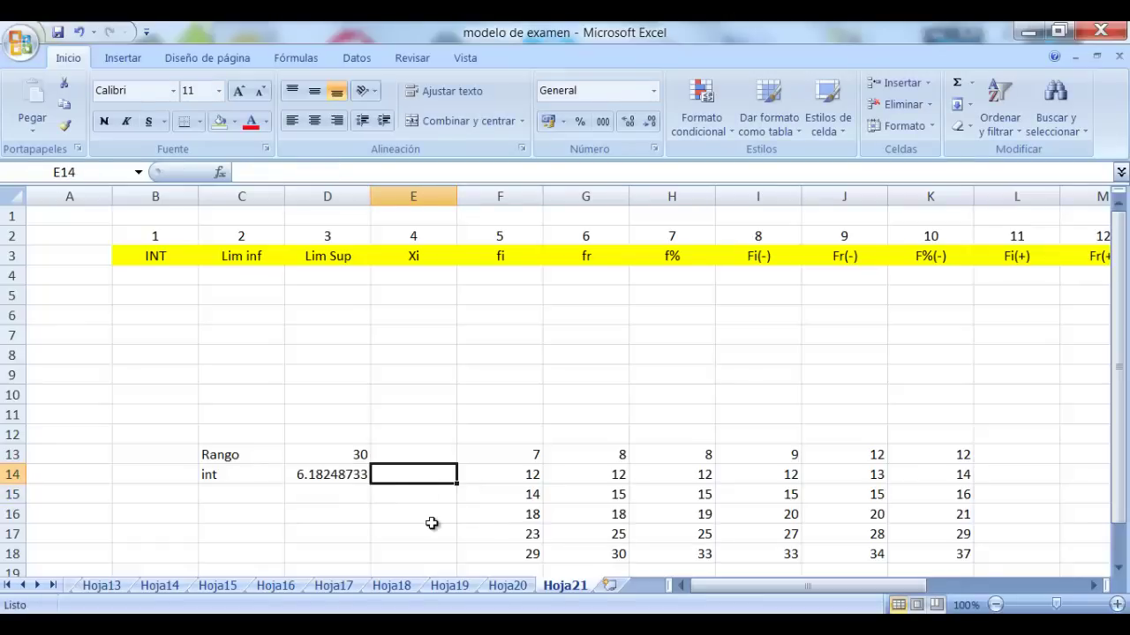
type("7")
key("Return")
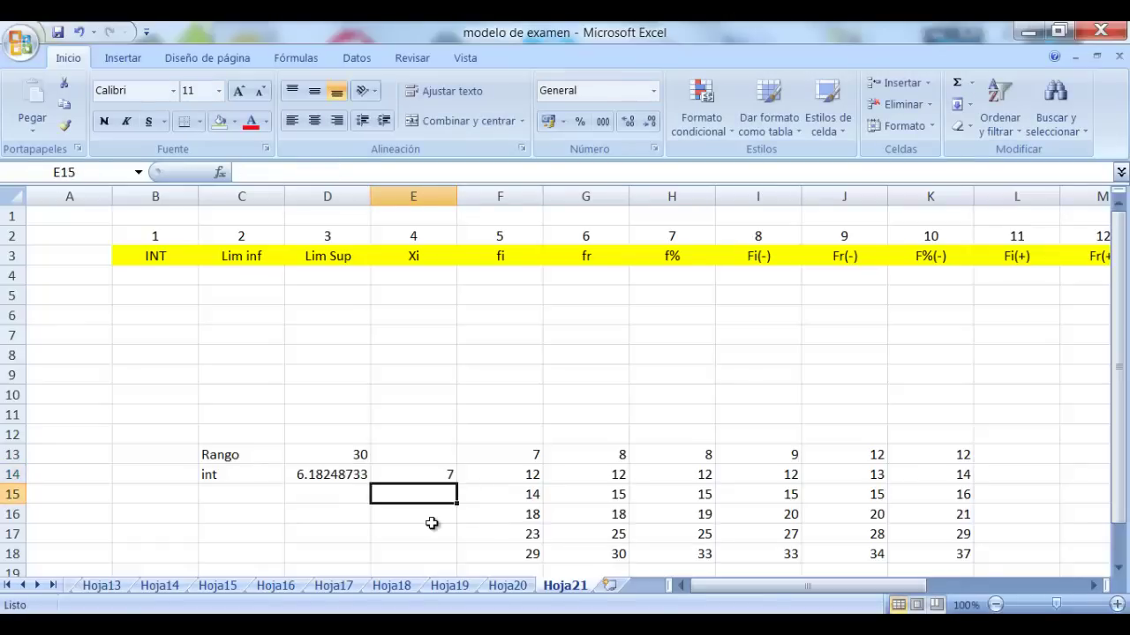
left_click(443, 468)
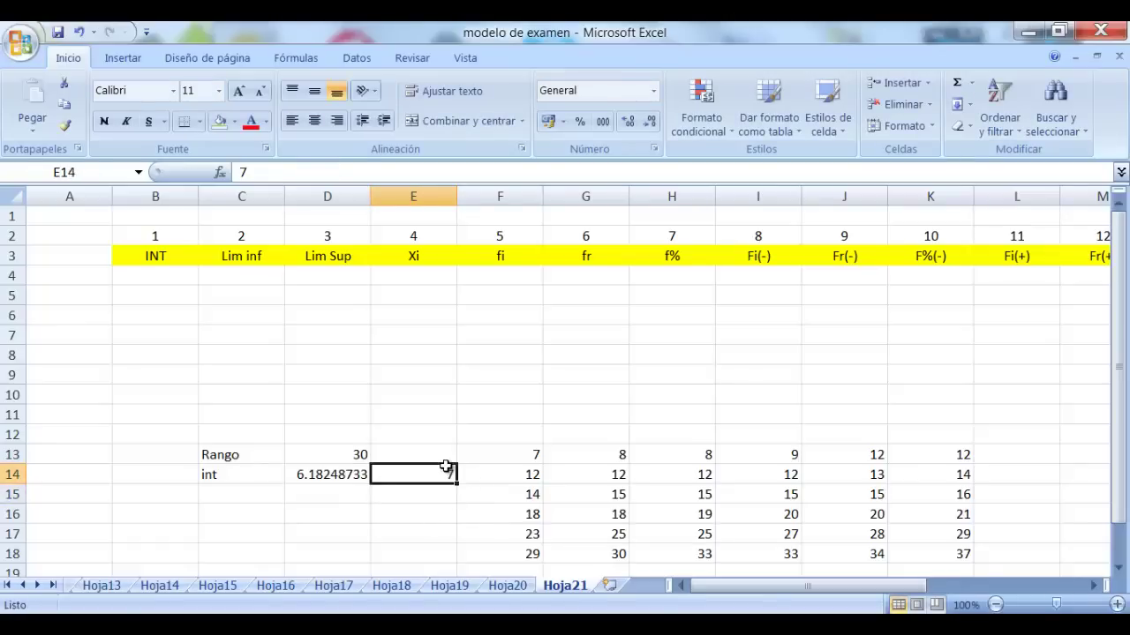
left_click(252, 125)
left_click(335, 512)
Label C15 'ancho de clase' and widen column C so the labels fit
left_click(221, 492)
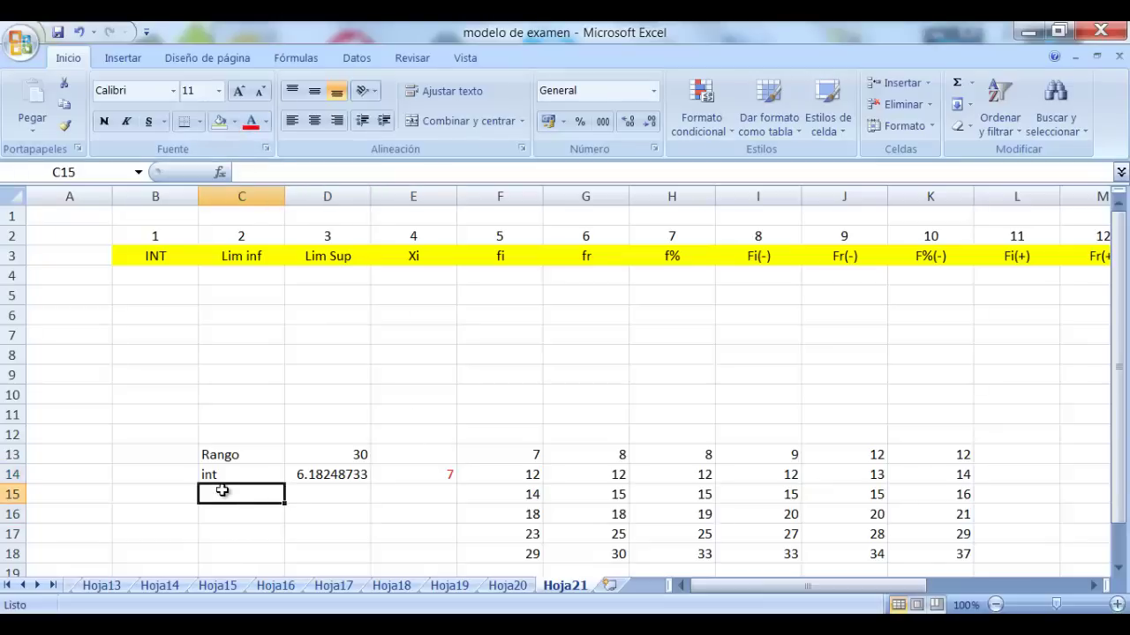
type("ancho")
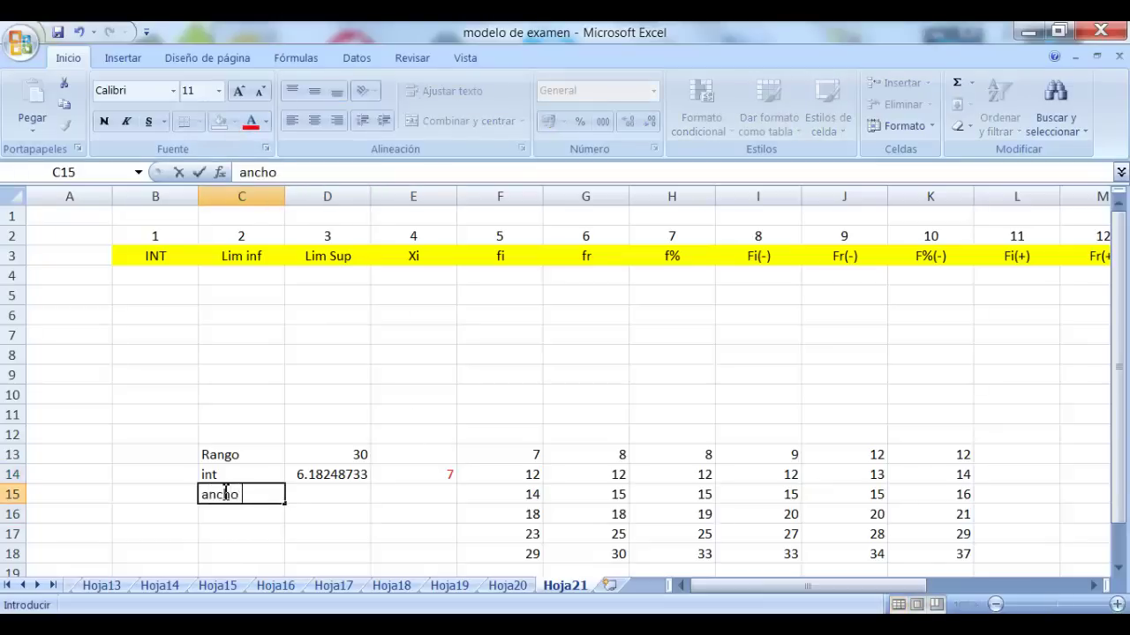
type(" de clase")
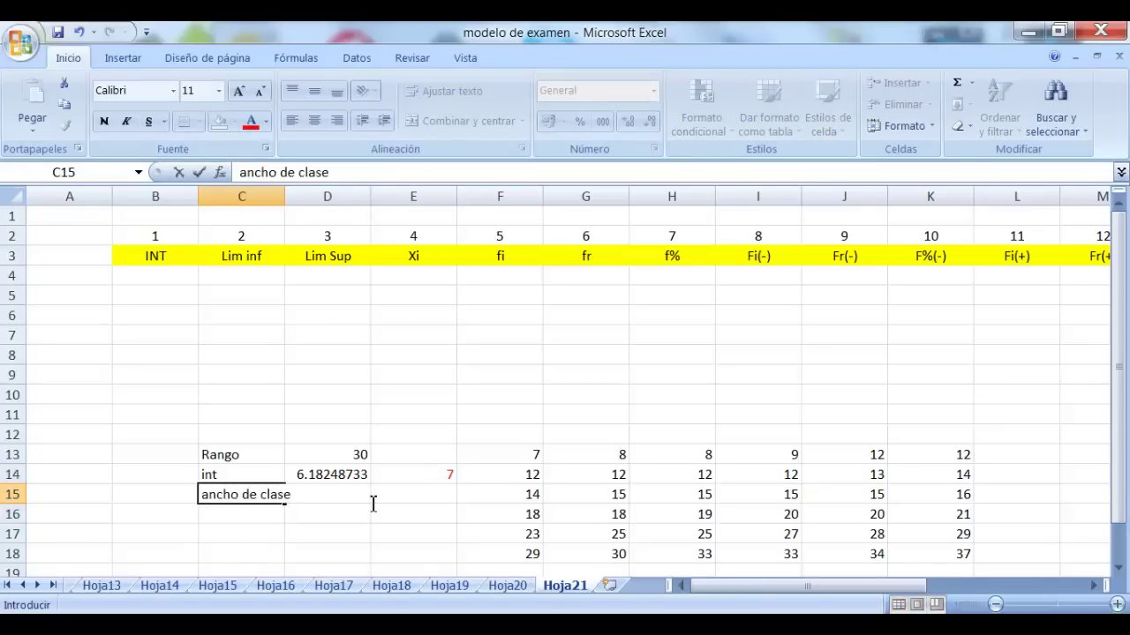
key("F2")
left_click(345, 430)
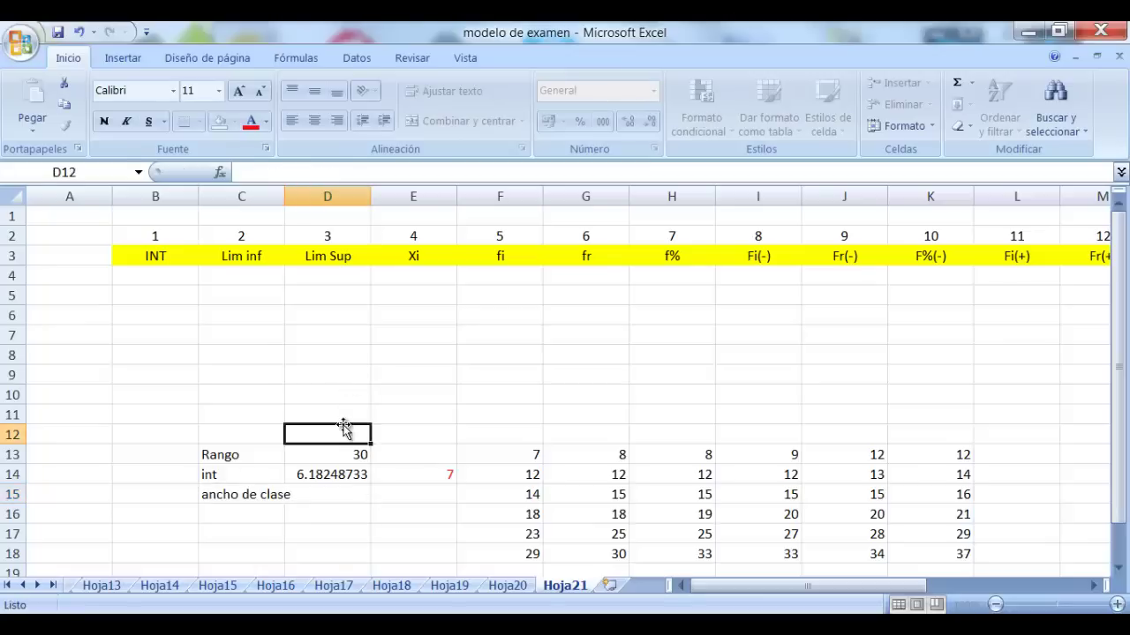
left_click_drag(288, 196, 303, 198)
Enter =D13/E14 in D15, giving a class width of 4.28571429
left_click(368, 498)
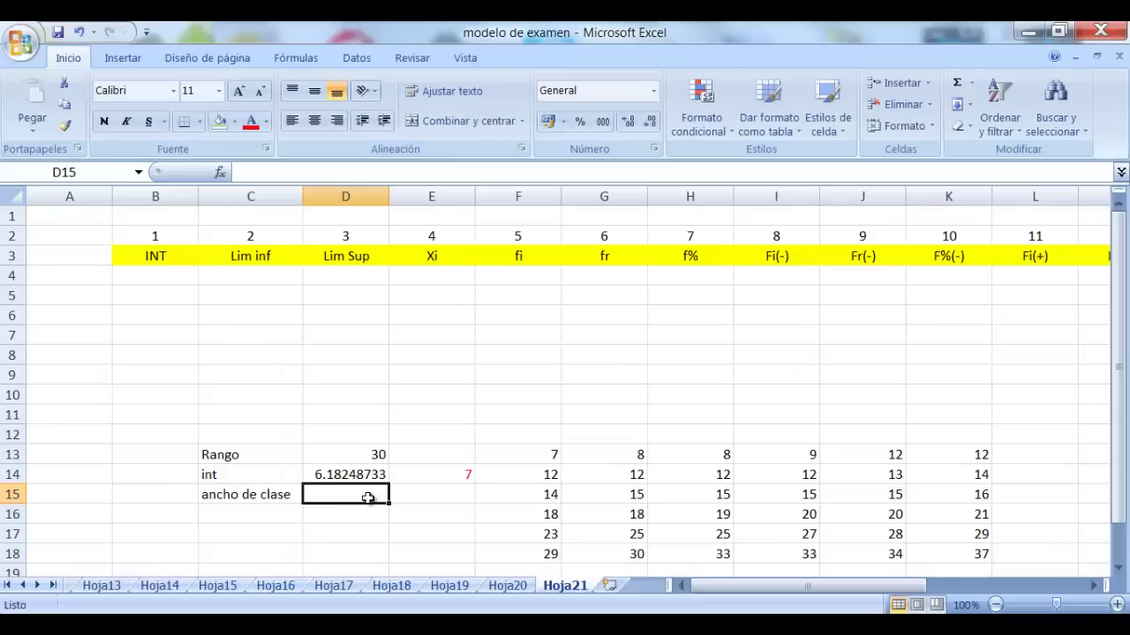
type("=")
left_click(375, 453)
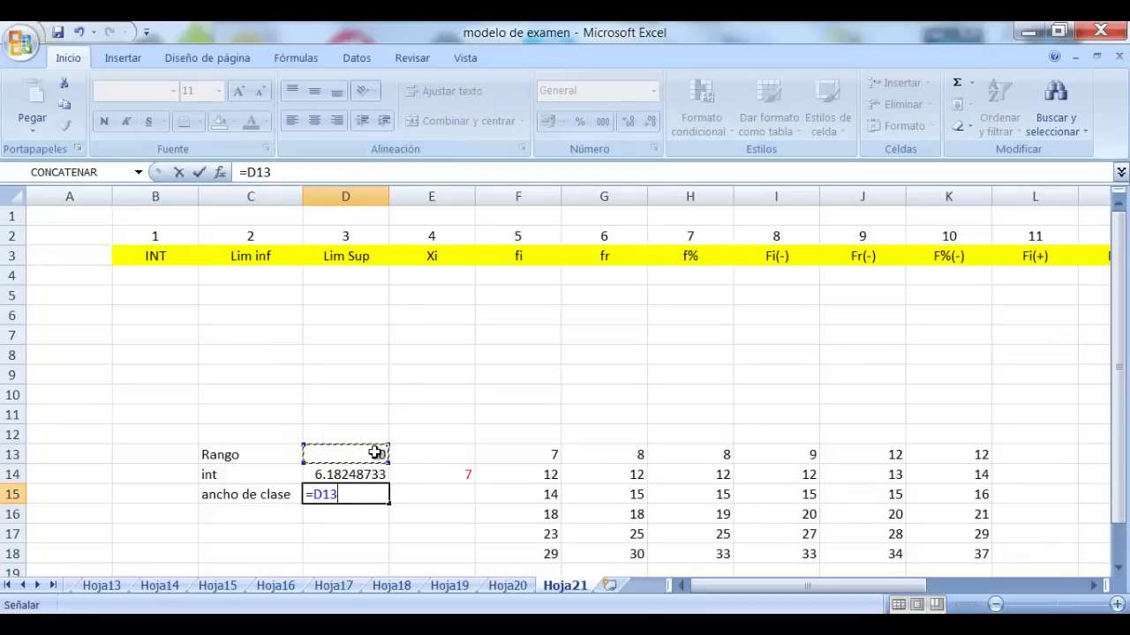
type("/")
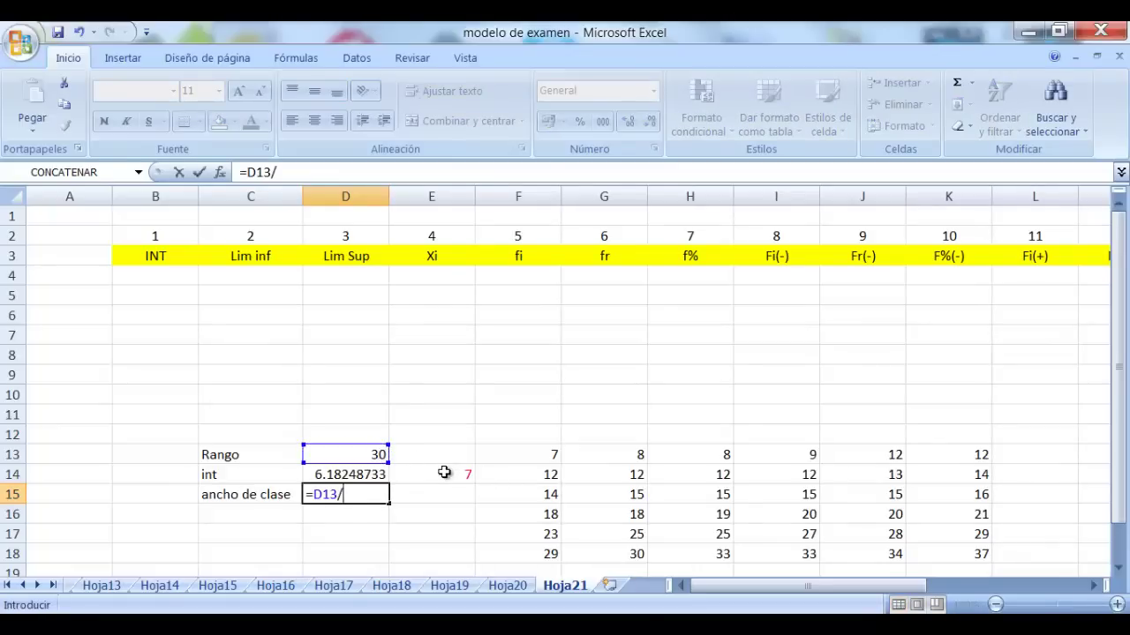
left_click(444, 473)
key("Return")
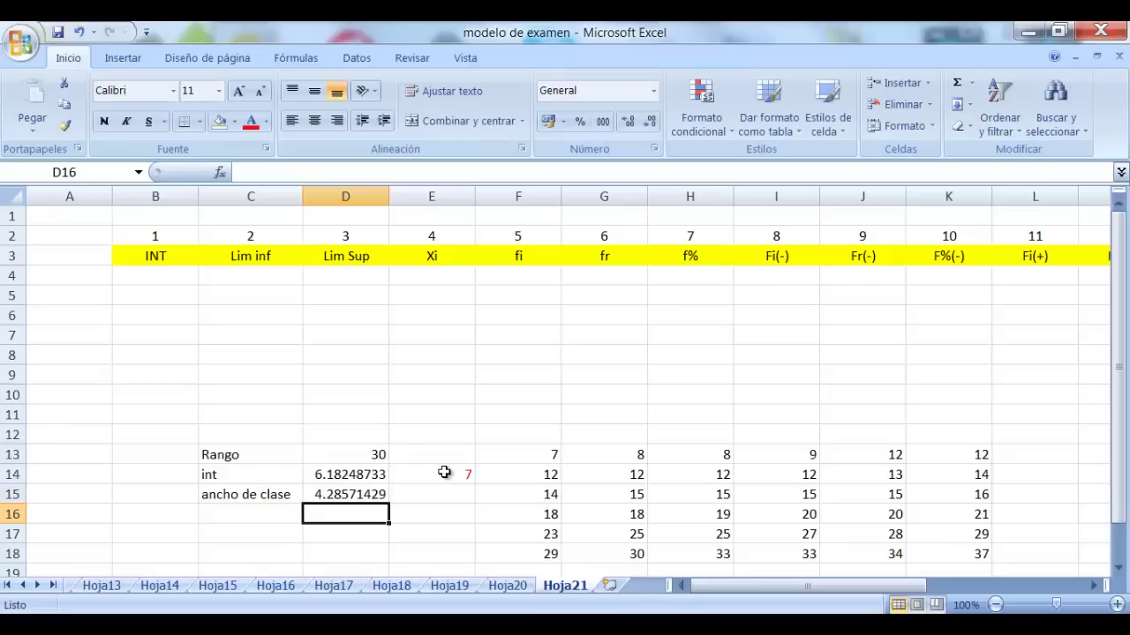
Type the rounded class width 5 in E15 and make its text red
left_click(465, 492)
type("5")
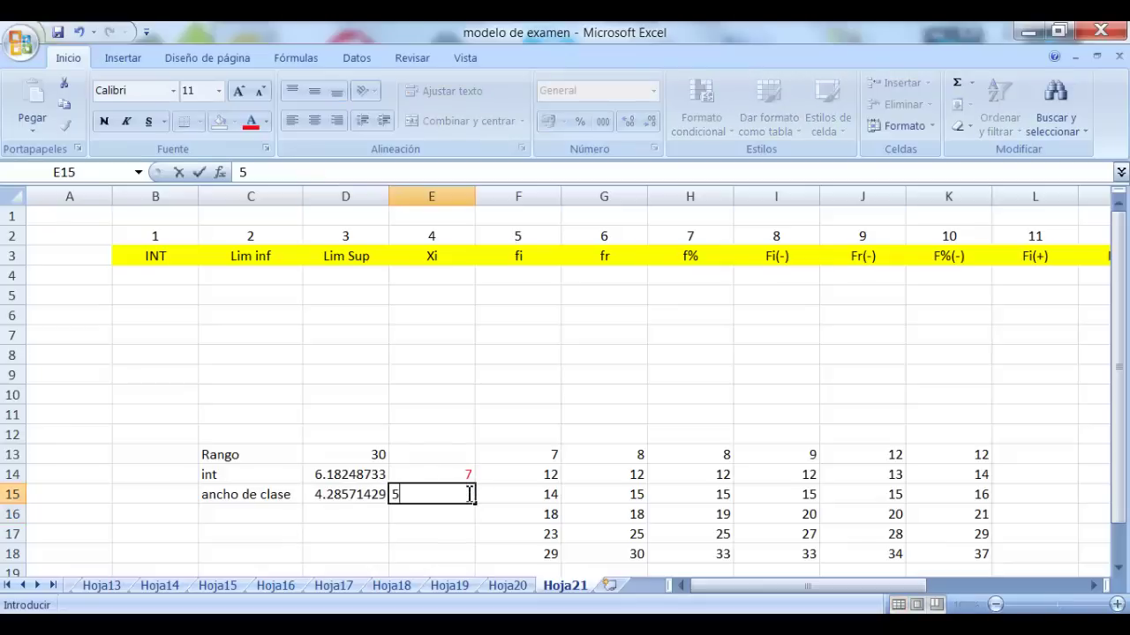
left_click(442, 552)
left_click(452, 500)
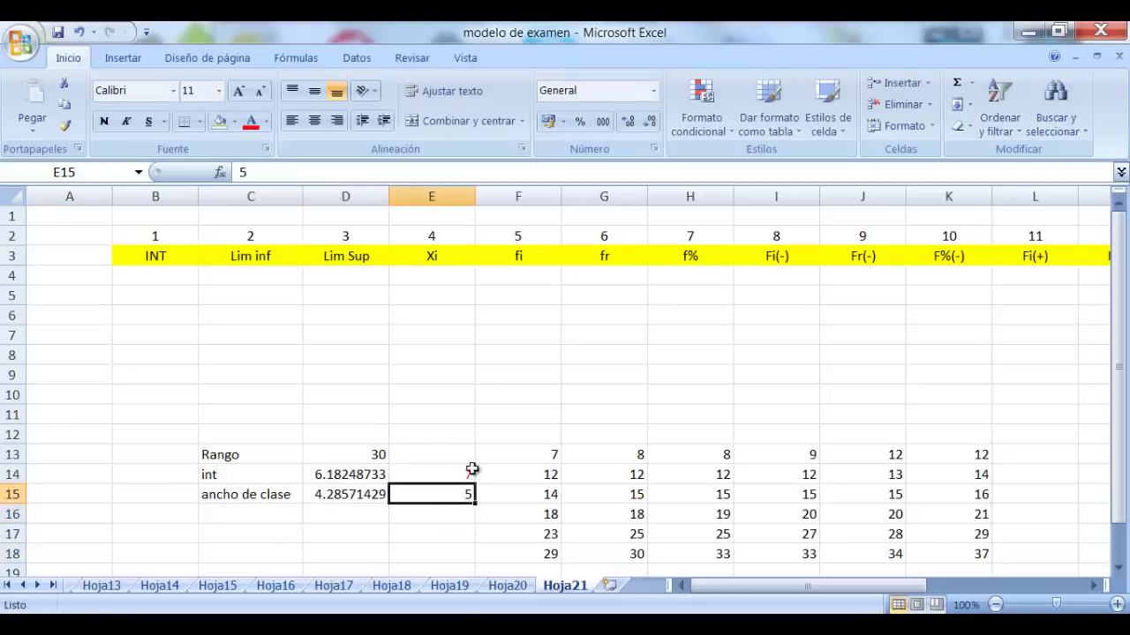
left_click(254, 128)
left_click(407, 371)
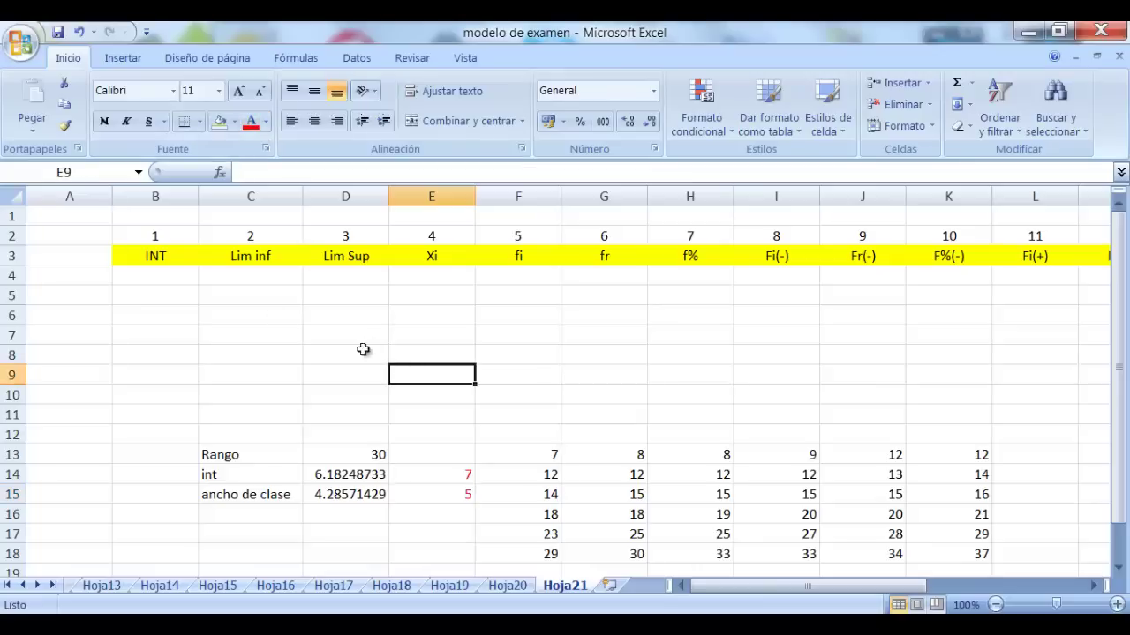
left_click(164, 257)
left_click_drag(167, 276, 1004, 400)
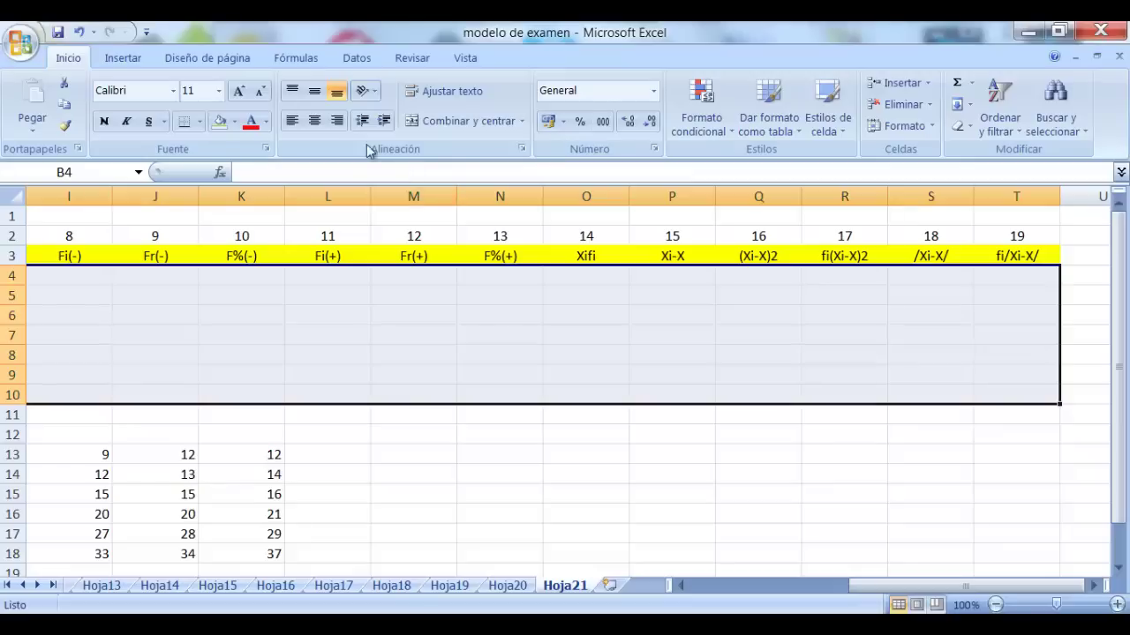
Centre-align the table body and enter interval numbers 1 and 2 in B4:B5
left_click(311, 126)
left_click(224, 306)
left_click(175, 276)
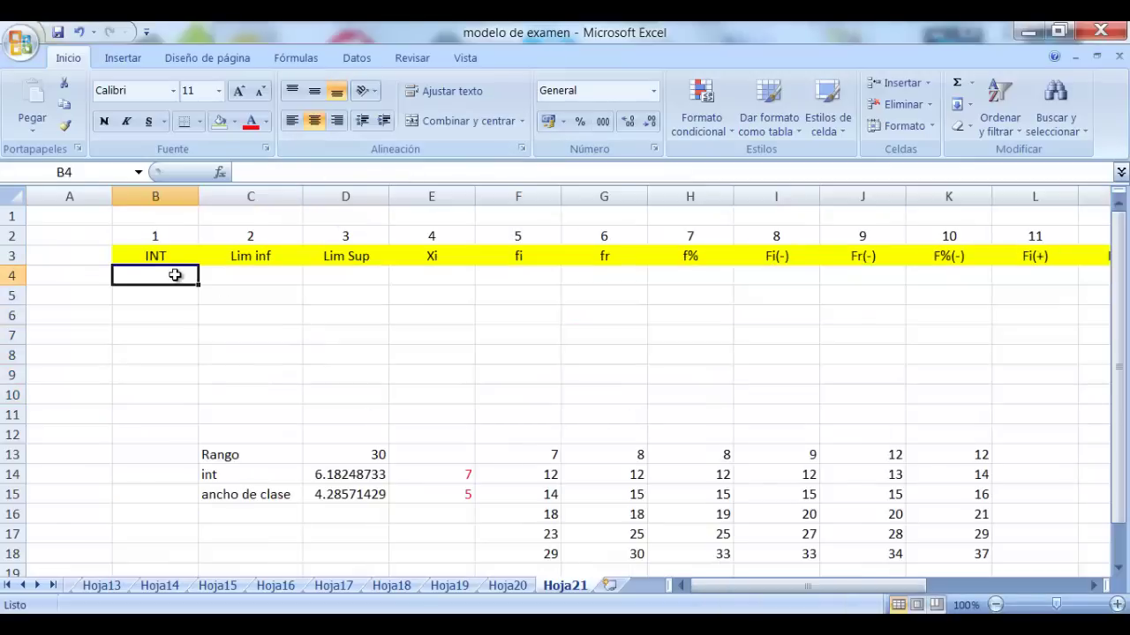
type("1")
key("Return")
type("2")
key("Return")
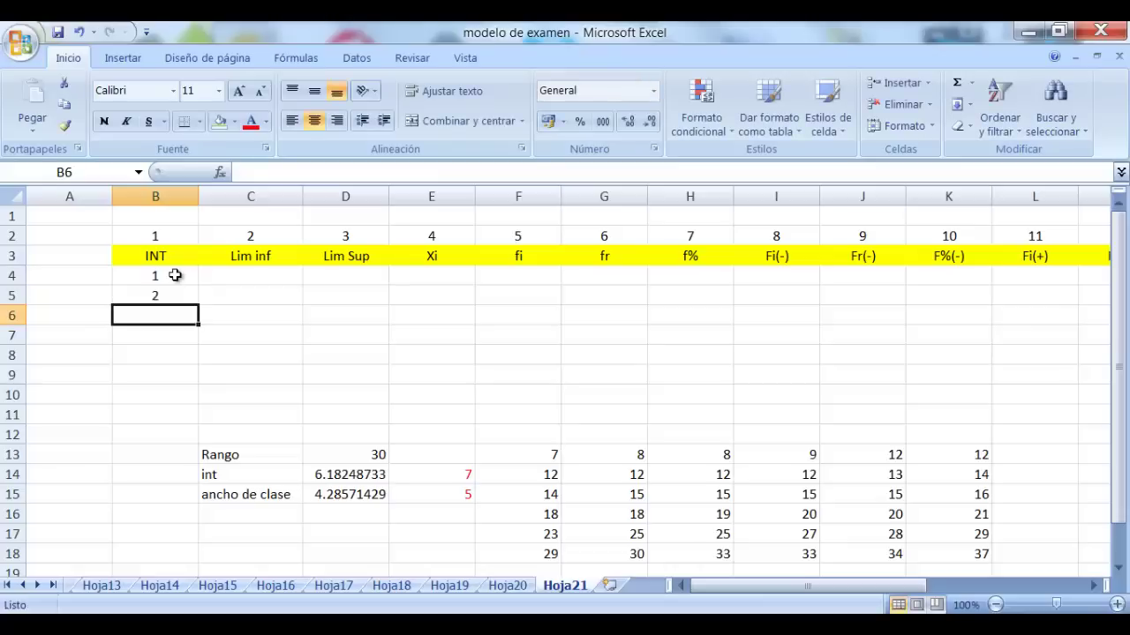
Extend the INT numbering down to 7 in B10
left_click(453, 481)
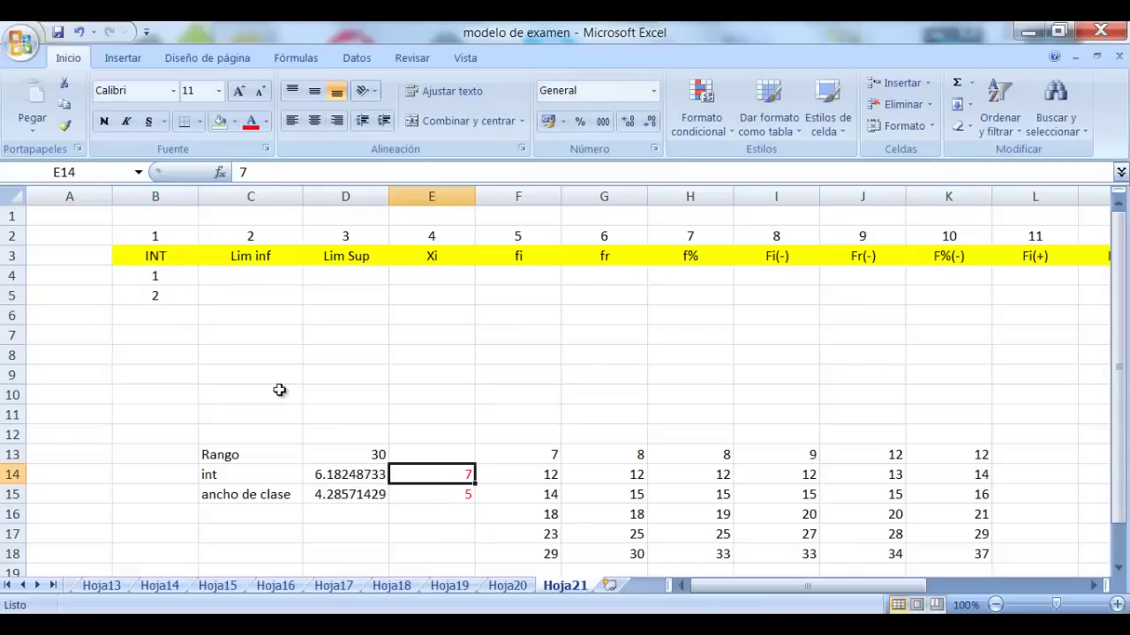
left_click_drag(172, 275, 193, 397)
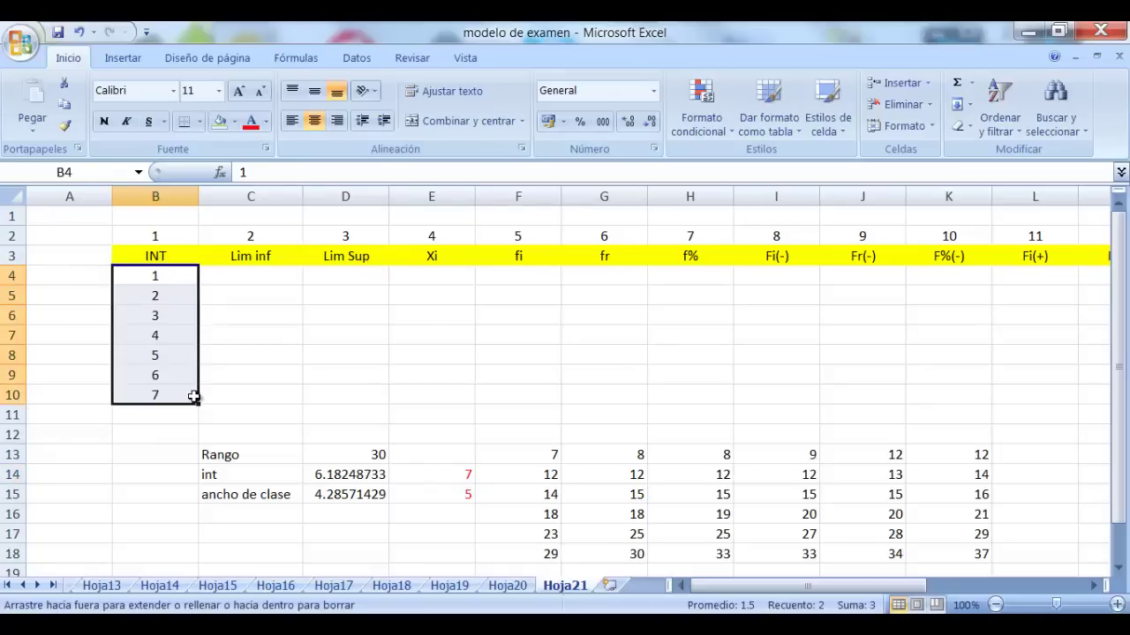
left_click(239, 336)
left_click(262, 283)
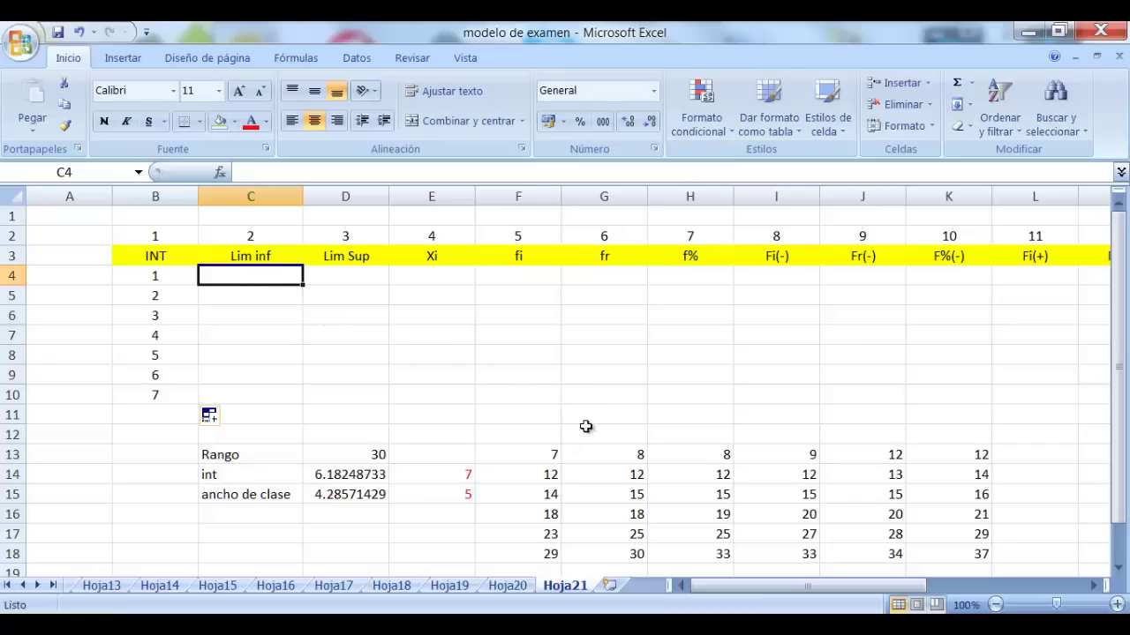
Enter limits 7–12 in C4:D4 and 12–17 in C5:D5, then select both rows
left_click(522, 453)
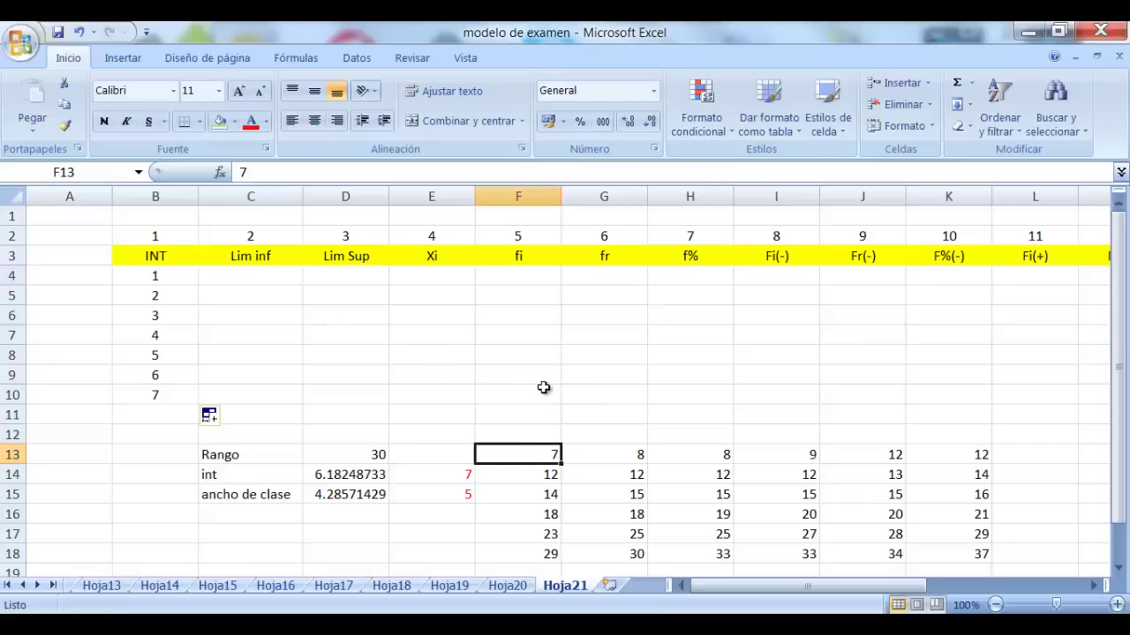
left_click(248, 276)
type("7")
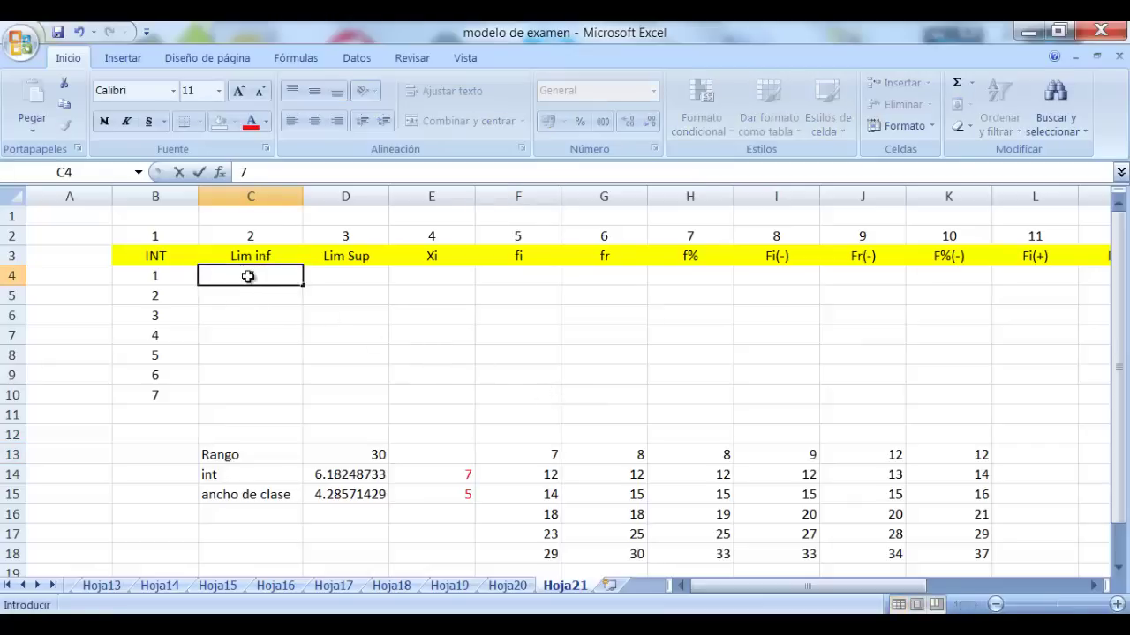
key("Tab")
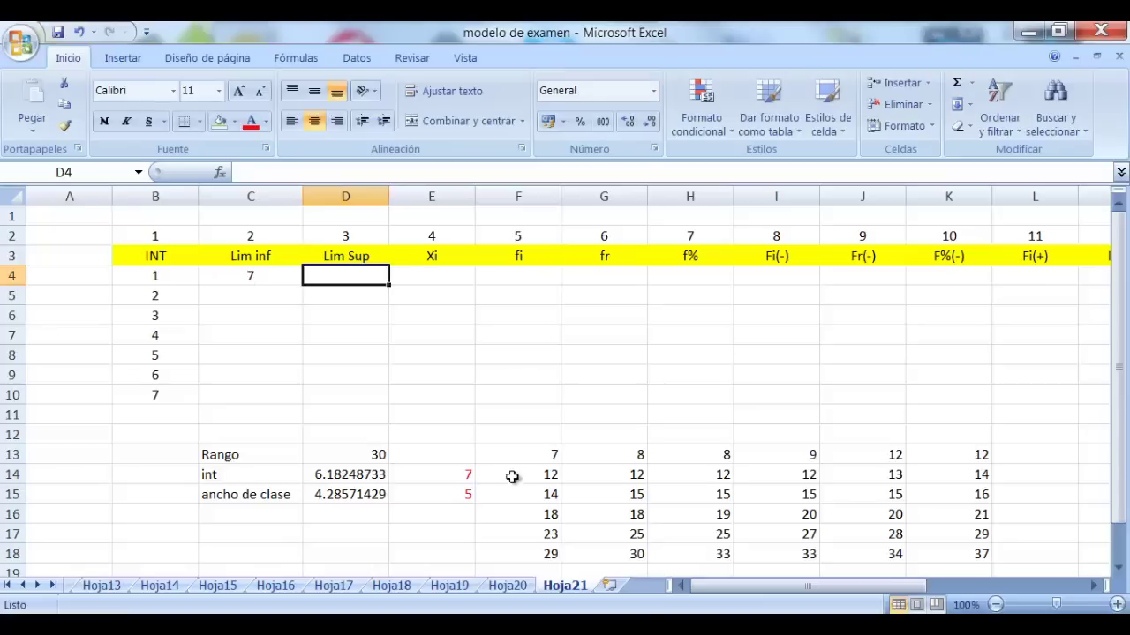
type("12")
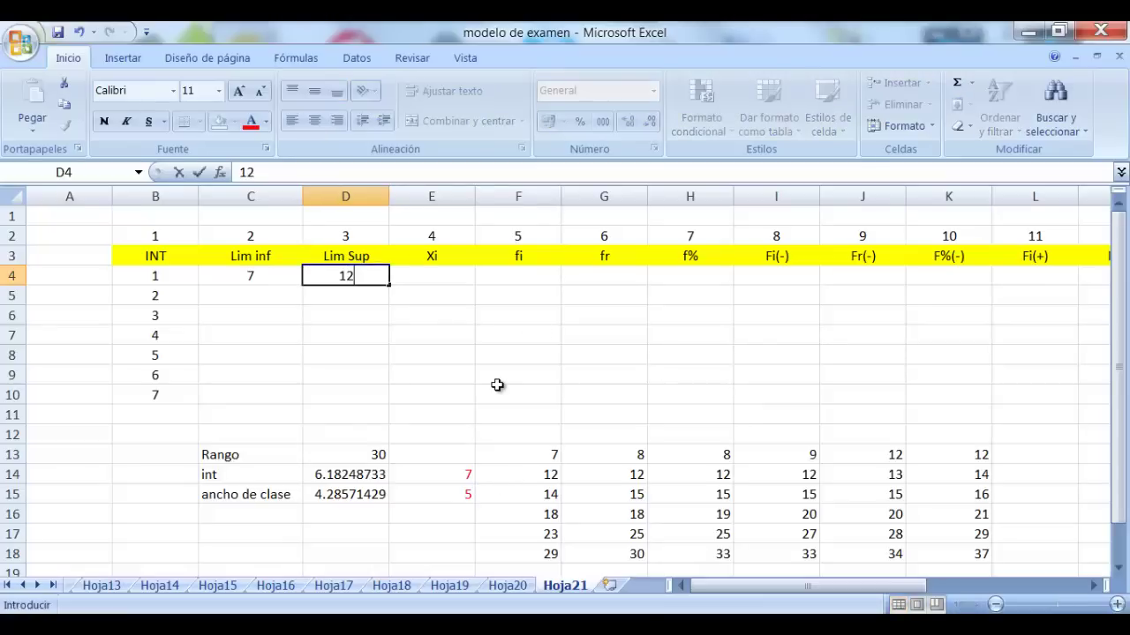
key("Return")
type("12")
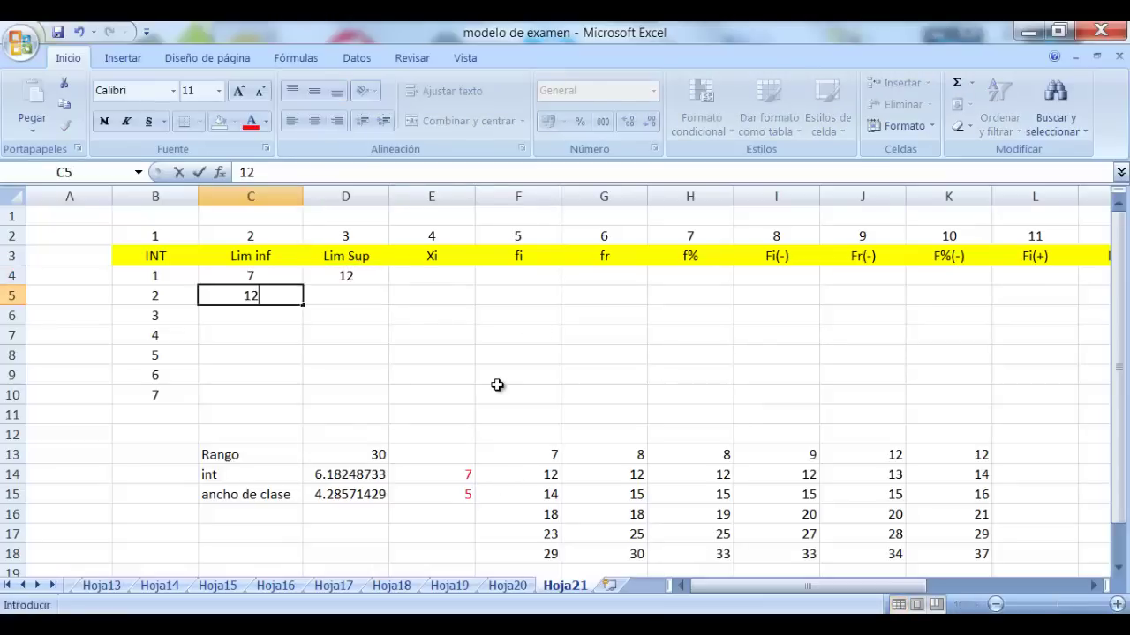
key("Tab")
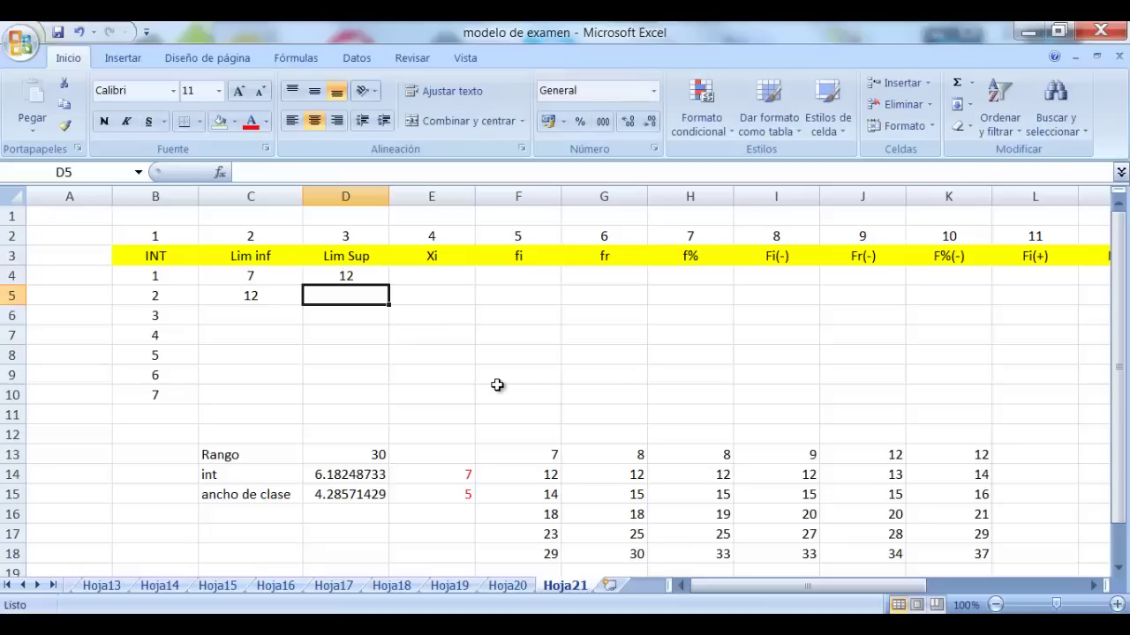
type("17")
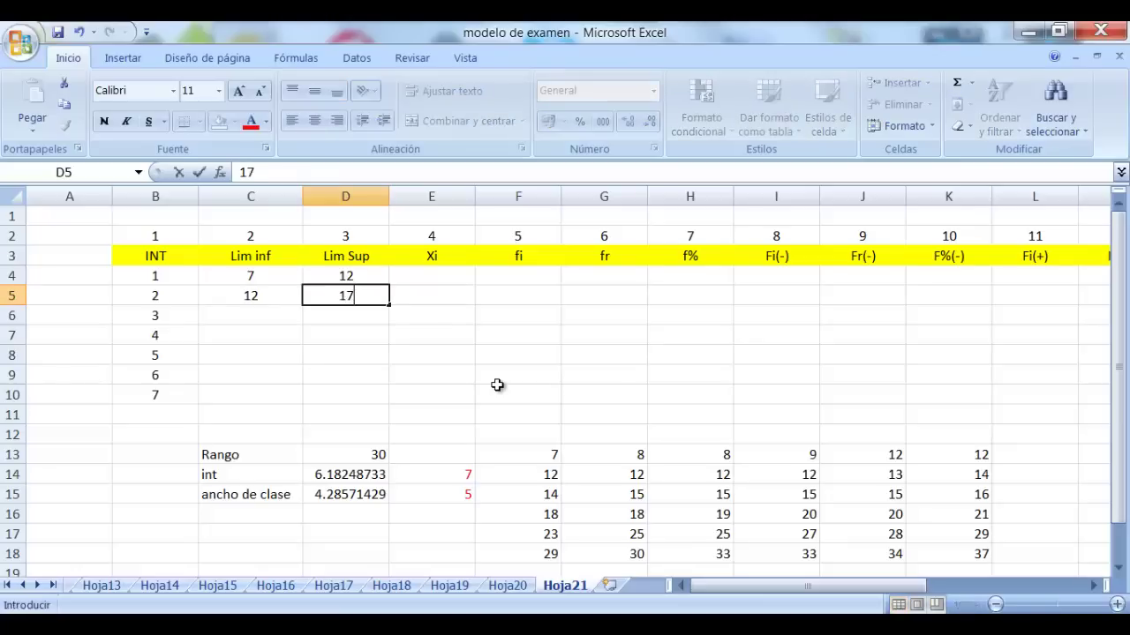
key("Return")
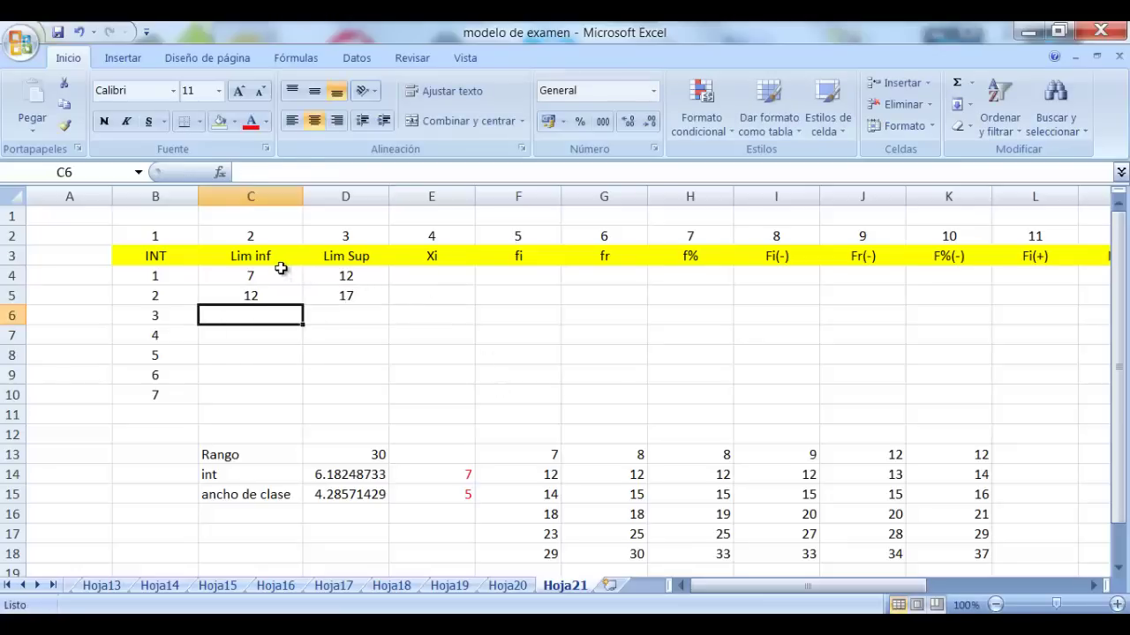
left_click_drag(279, 270, 373, 396)
Extend the class limits to row 10 and enter =(C4+D4)/2 in E4, giving 9.5
left_click(433, 333)
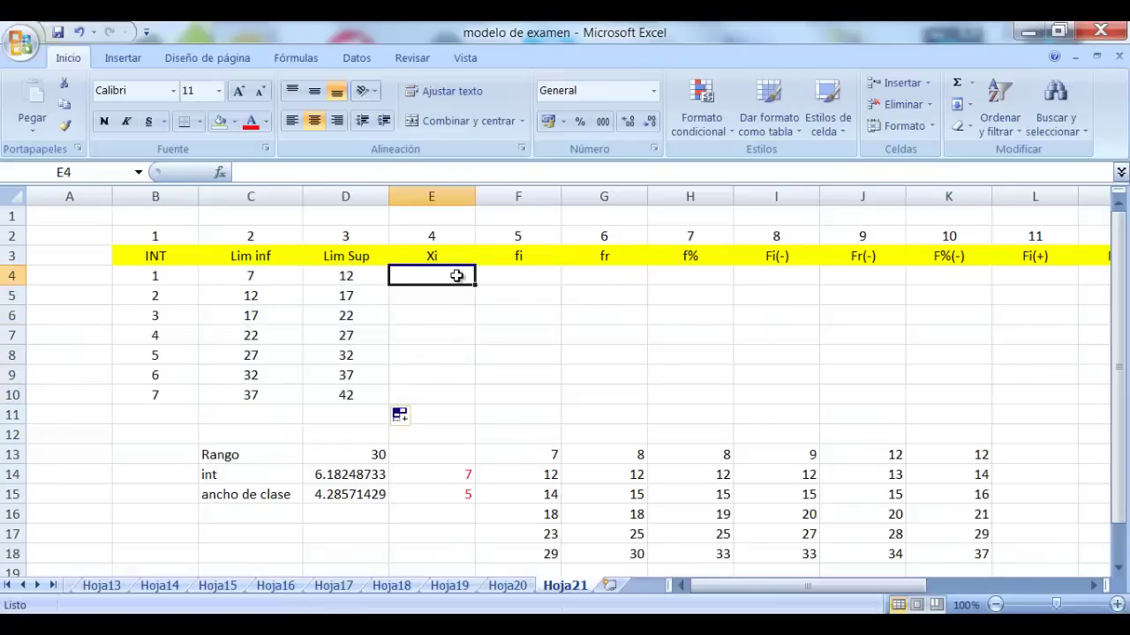
type("=(")
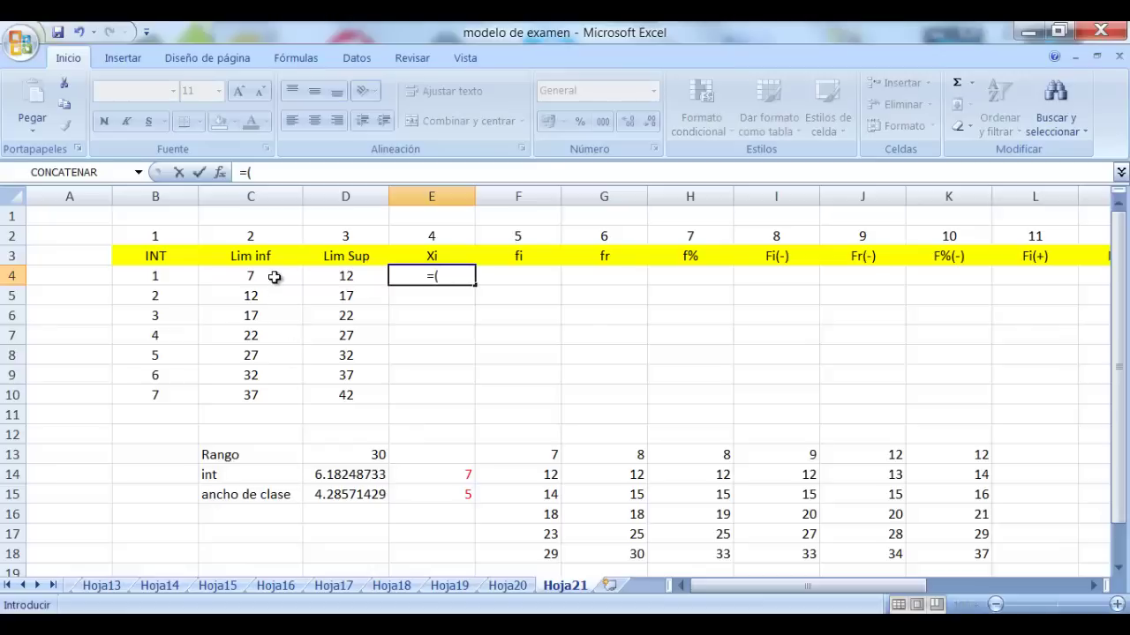
left_click(274, 278)
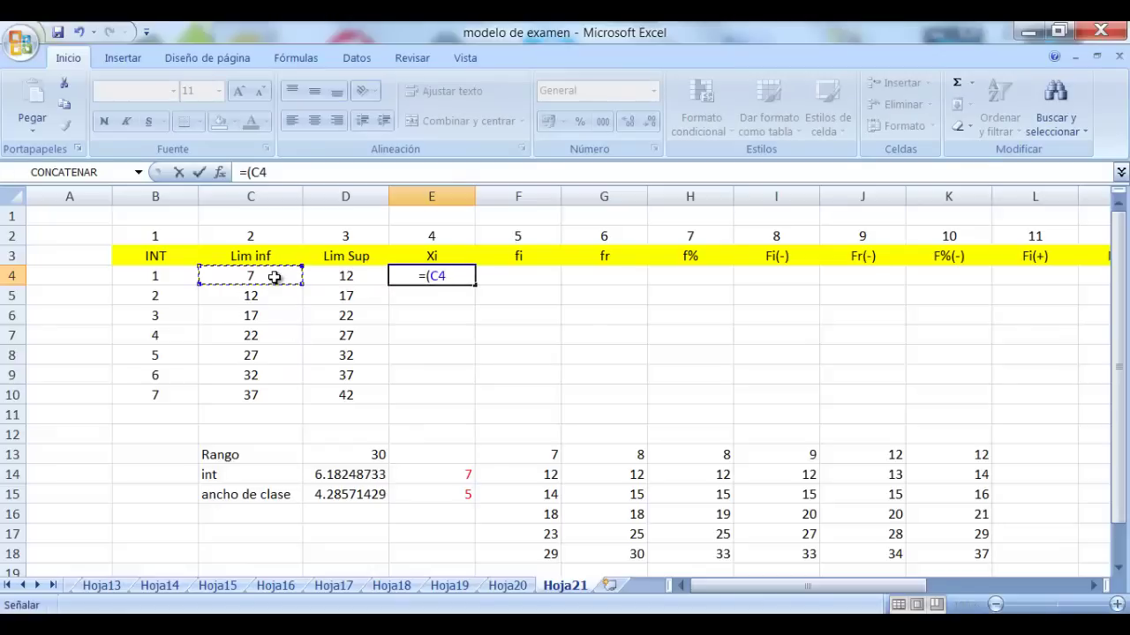
type("+")
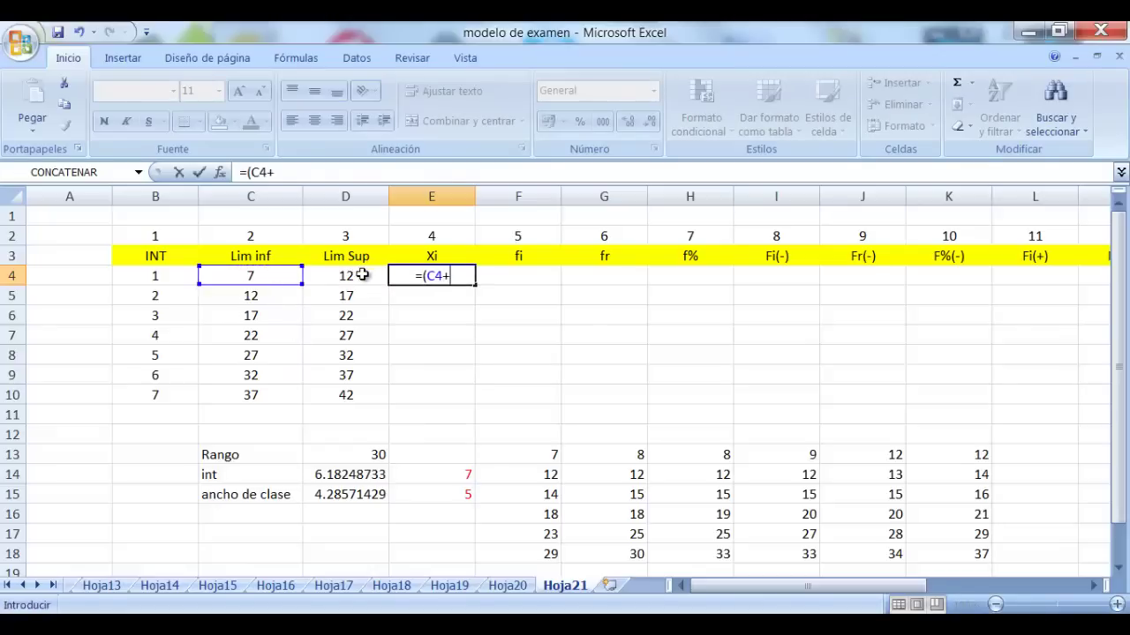
left_click(362, 275)
type(")/")
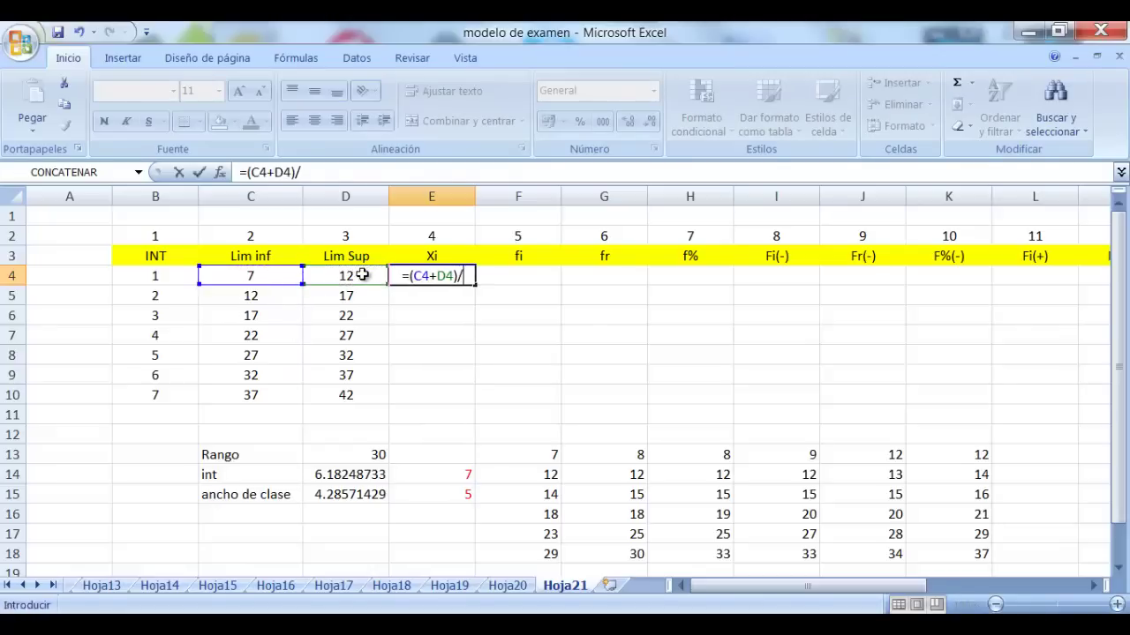
type("2")
key("Return")
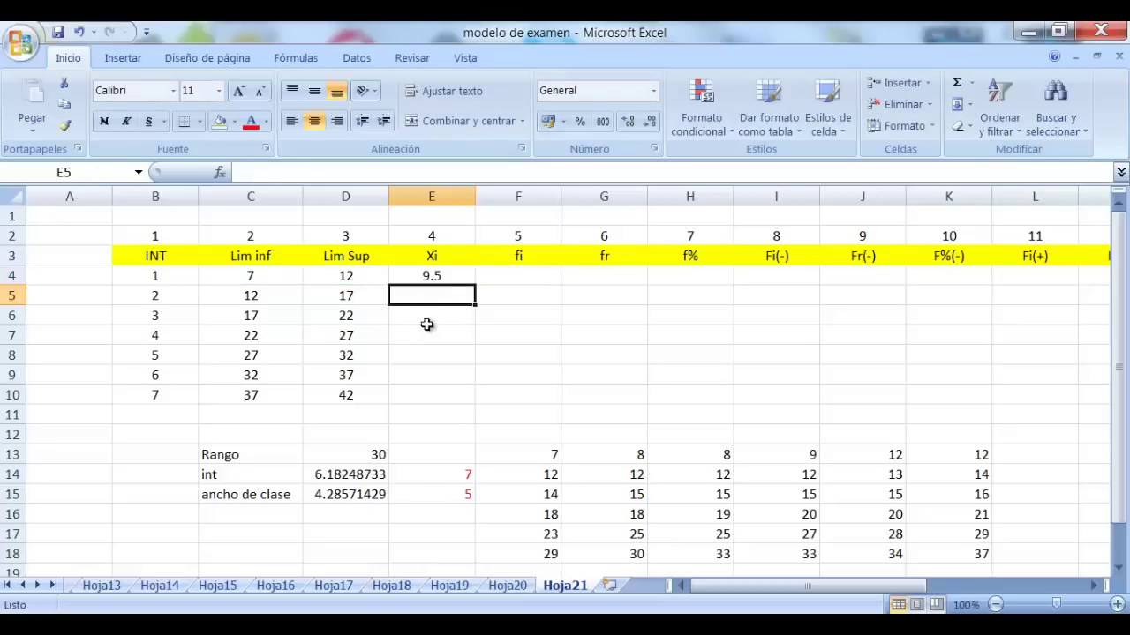
Copy the midpoint formula down to E10, giving midpoints 9.5 through 39.5
left_click(445, 278)
left_click_drag(479, 287, 470, 403)
left_click(564, 323)
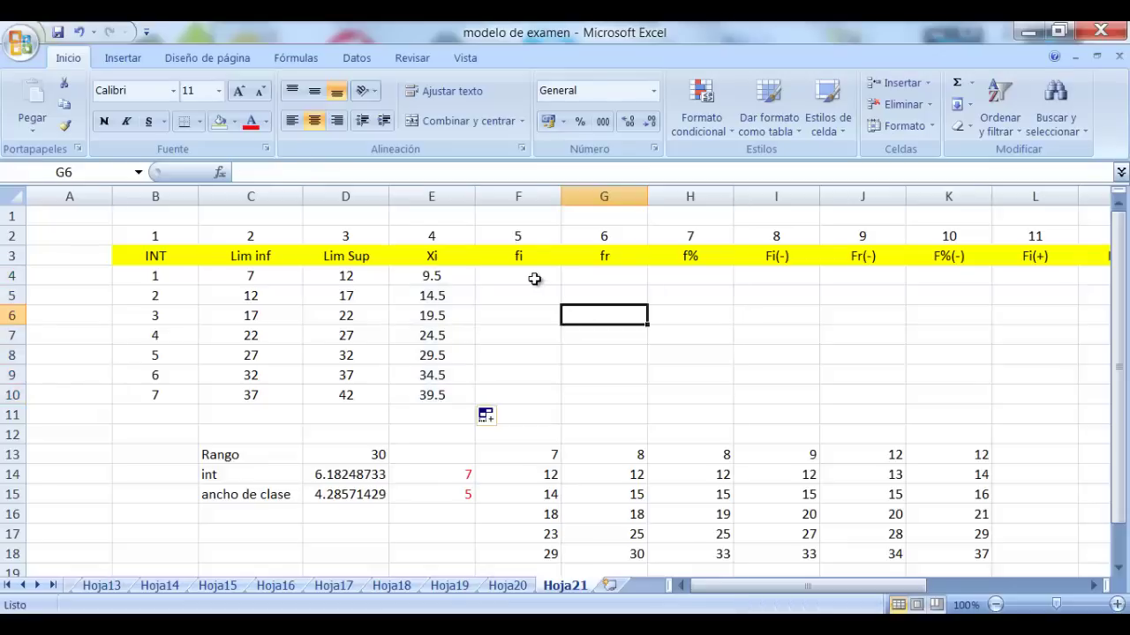
left_click(533, 276)
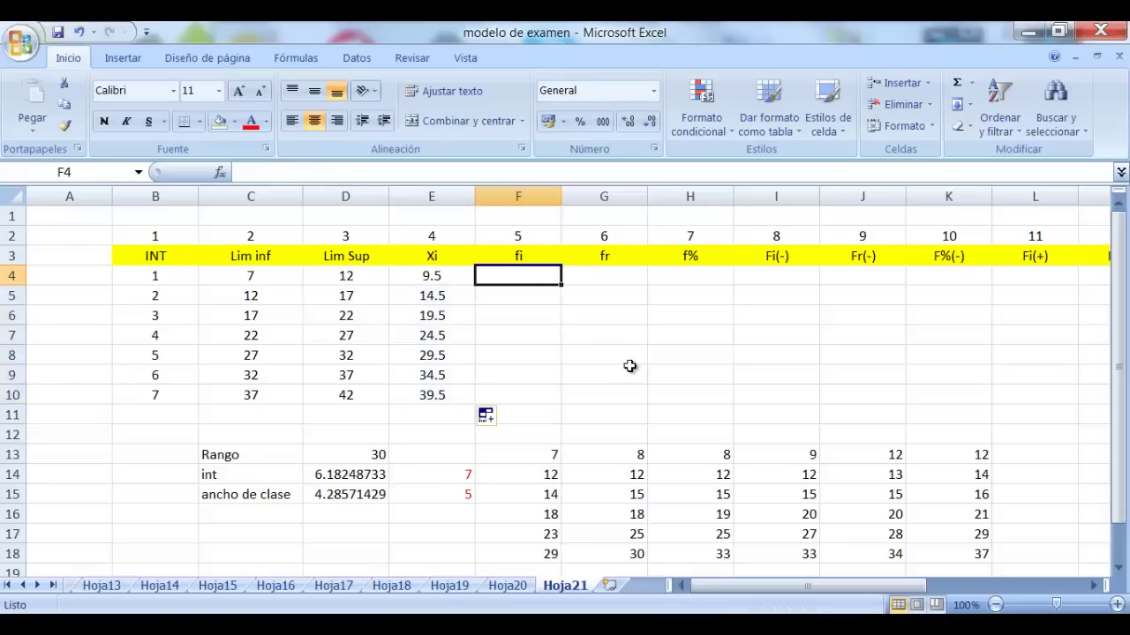
Review the first classes' limits and dismiss the update notification
scroll(756, 456, "down", 1)
scroll(757, 455, "up", 1)
left_click(283, 271)
left_click(325, 272)
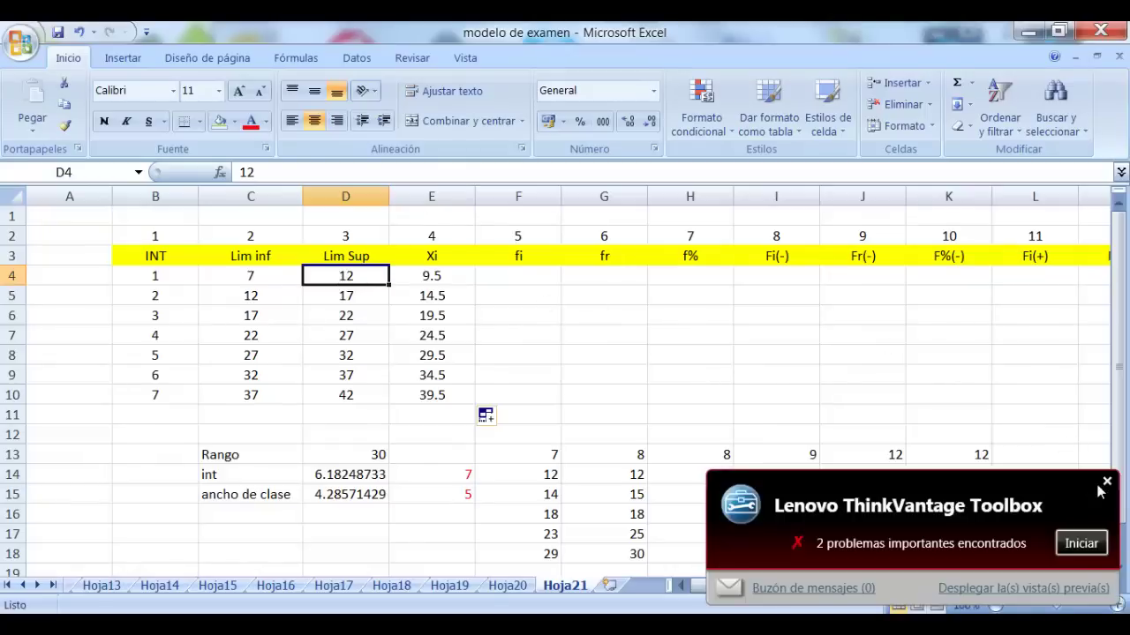
left_click(1107, 485)
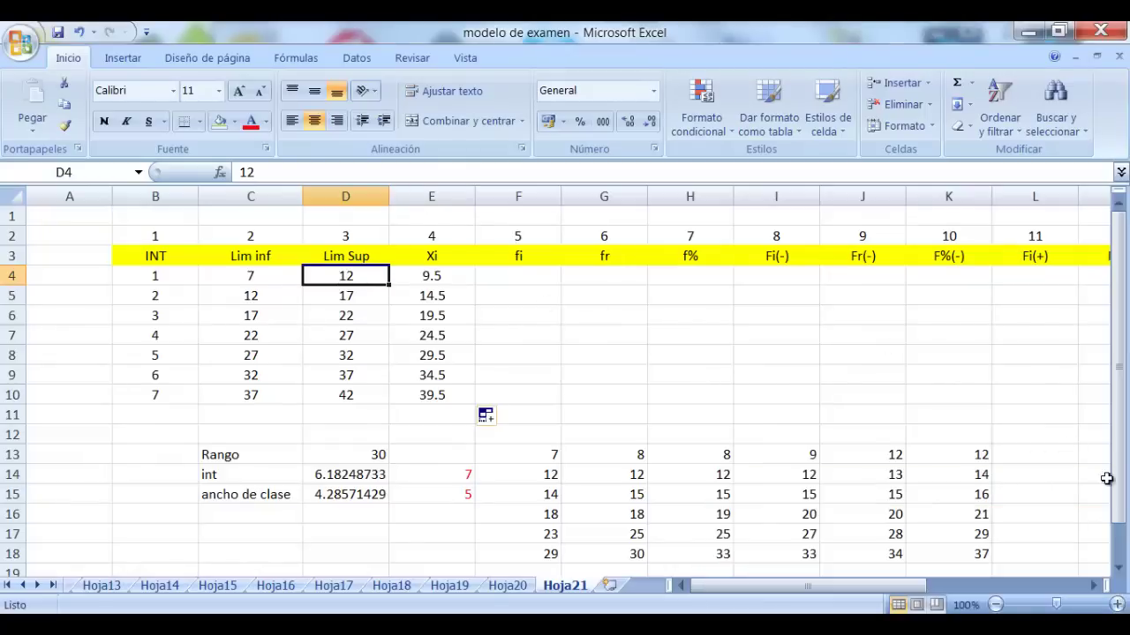
left_click(263, 303)
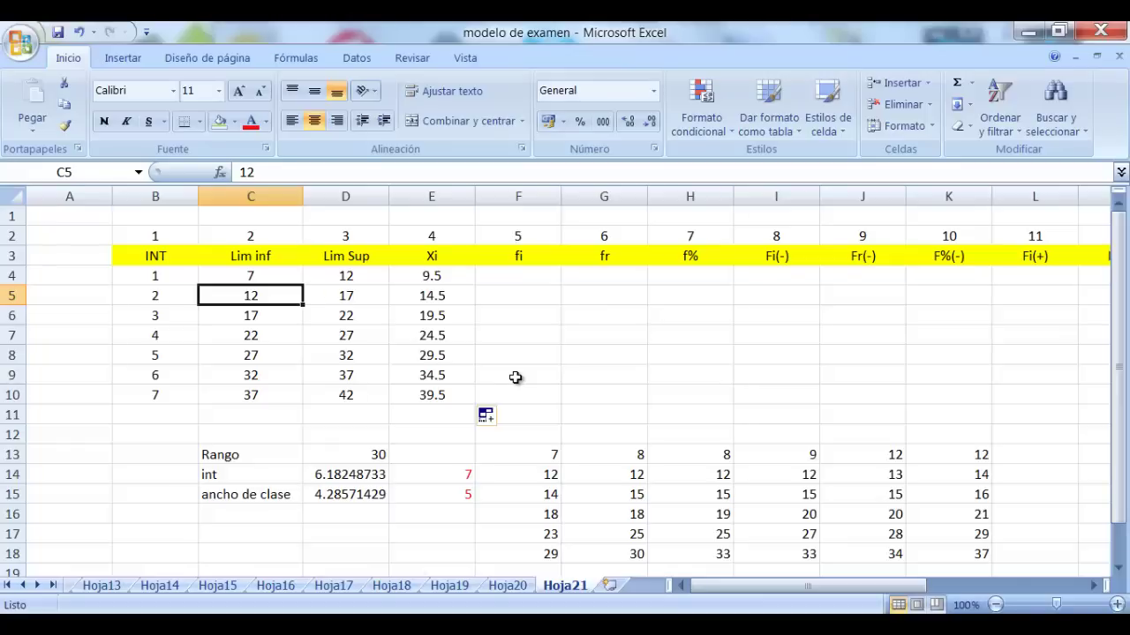
left_click(263, 275)
key("Right")
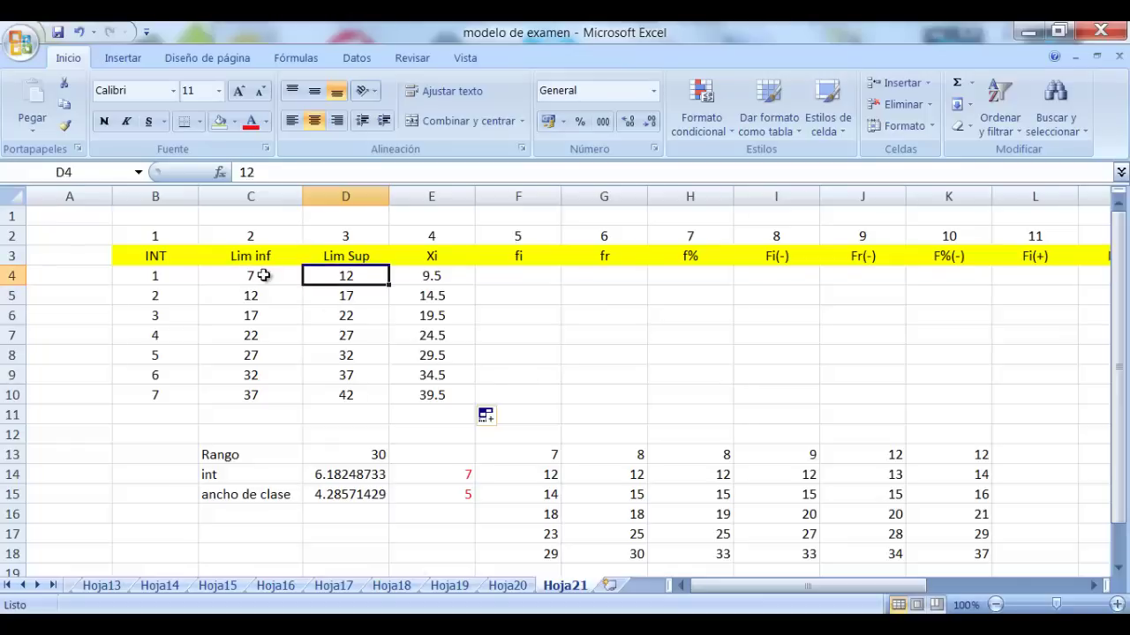
Colour F13:I13's text light blue and give those cells a blue fill
left_click_drag(547, 453, 751, 461)
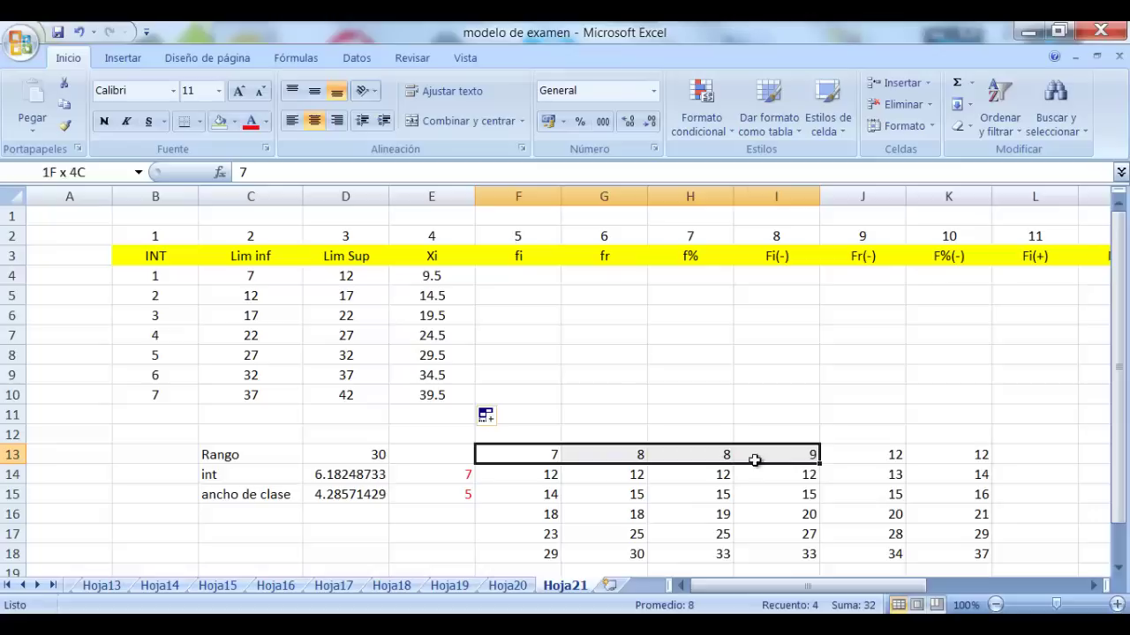
left_click(267, 122)
left_click(352, 294)
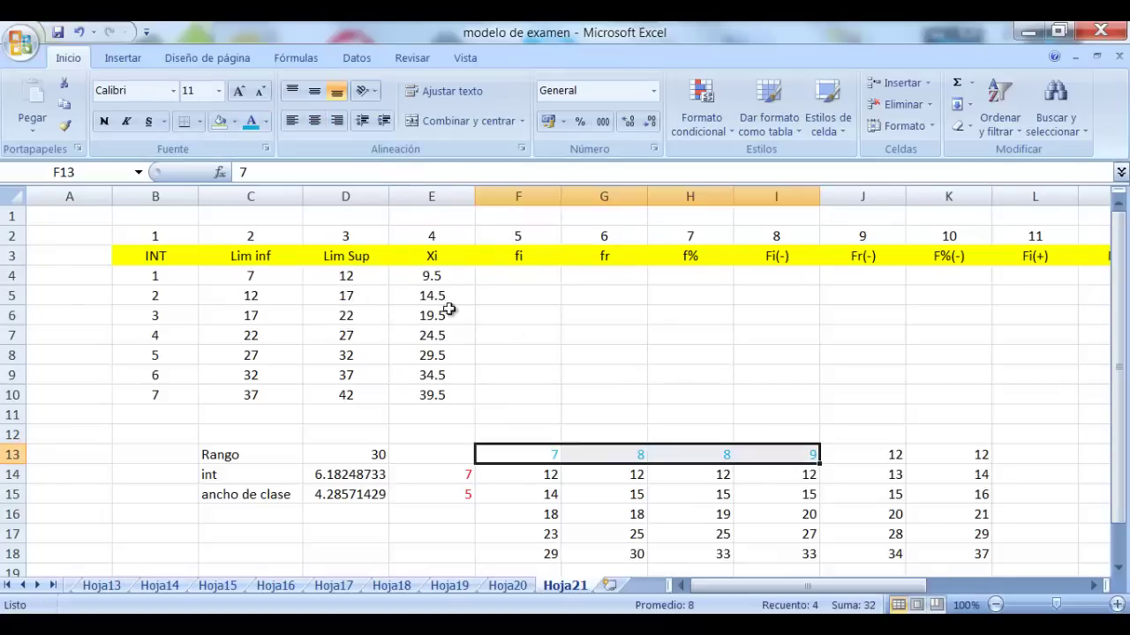
left_click(698, 411)
left_click_drag(536, 452, 750, 459)
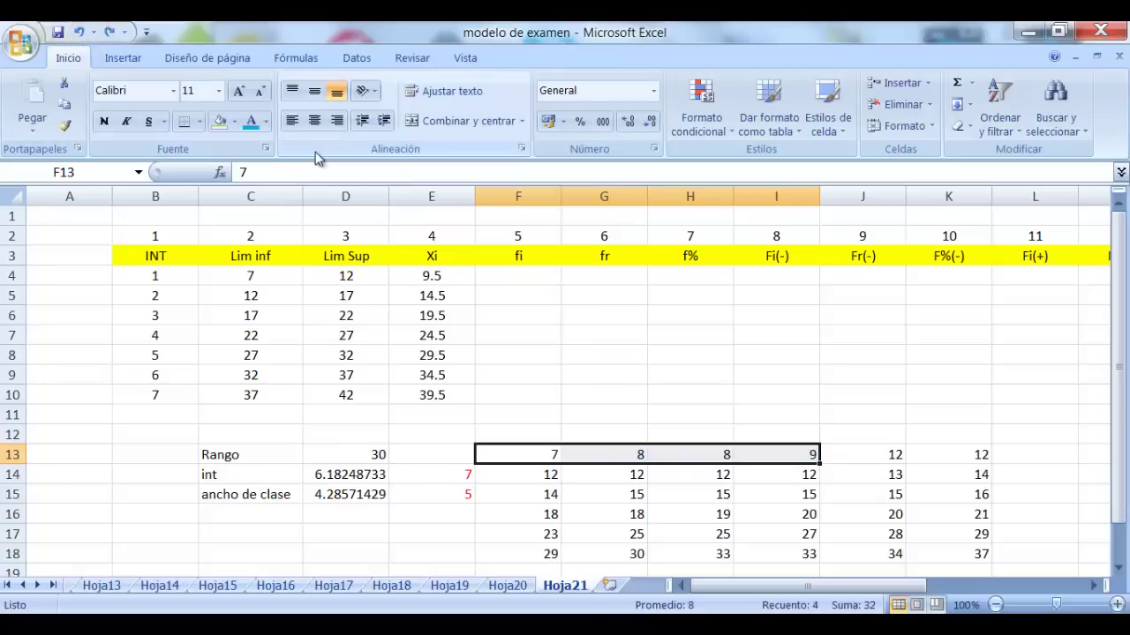
left_click(234, 121)
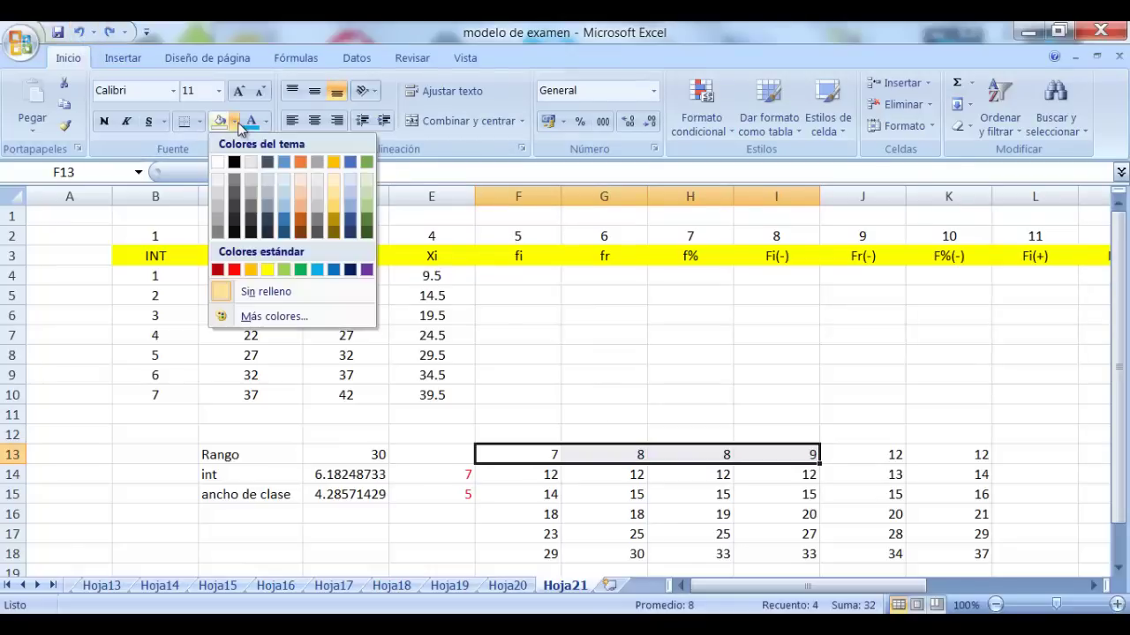
left_click(332, 274)
left_click(712, 390)
Make the text of the fi cells F4:F10 red
left_click_drag(523, 273, 523, 398)
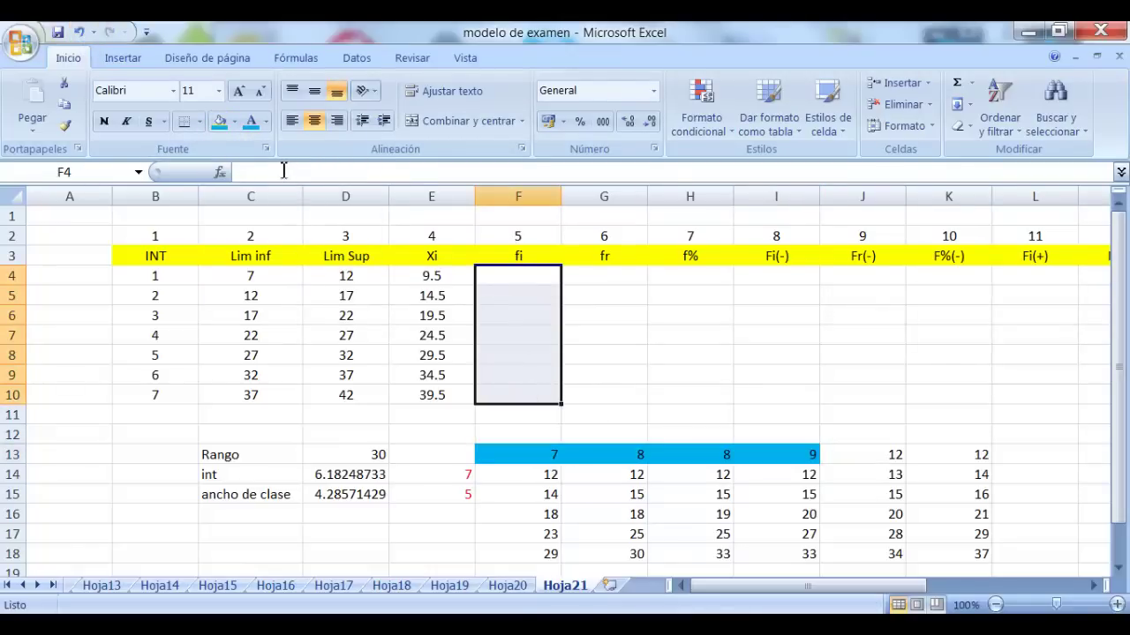
left_click(265, 122)
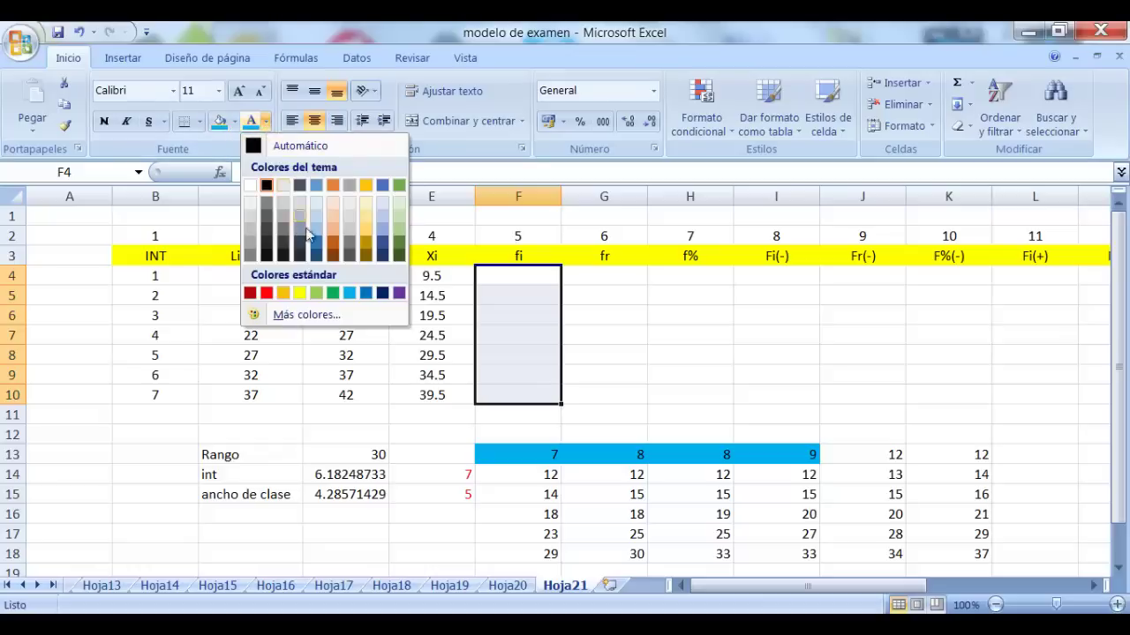
left_click(267, 293)
left_click(516, 276)
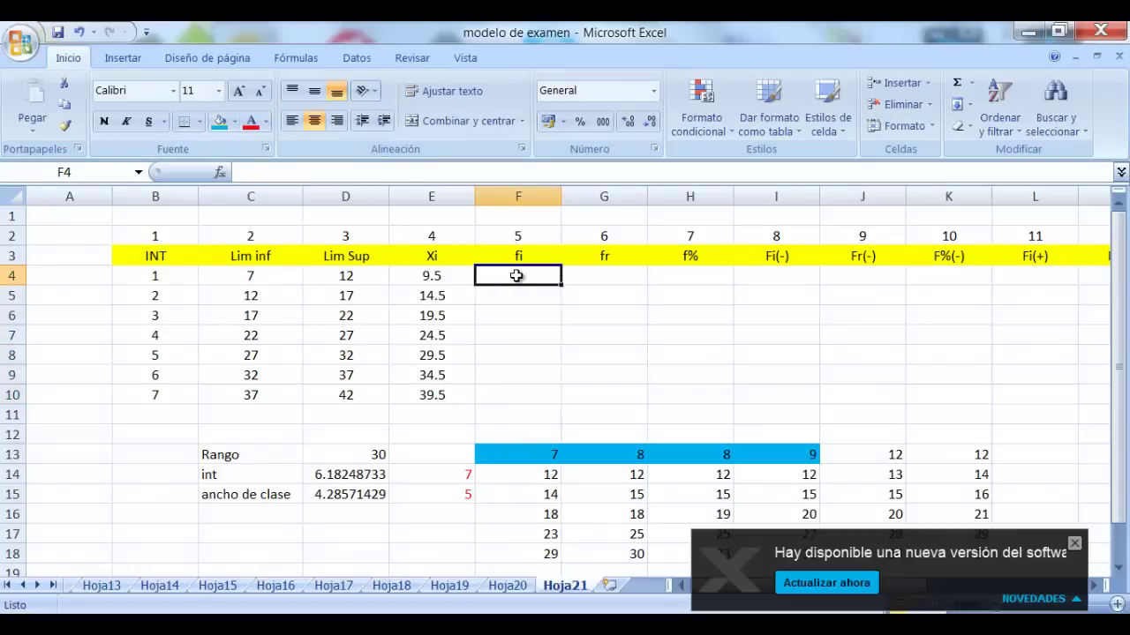
Enter frequency 4 in F4 and check the second class's limits, 12–17
type("4")
key("Return")
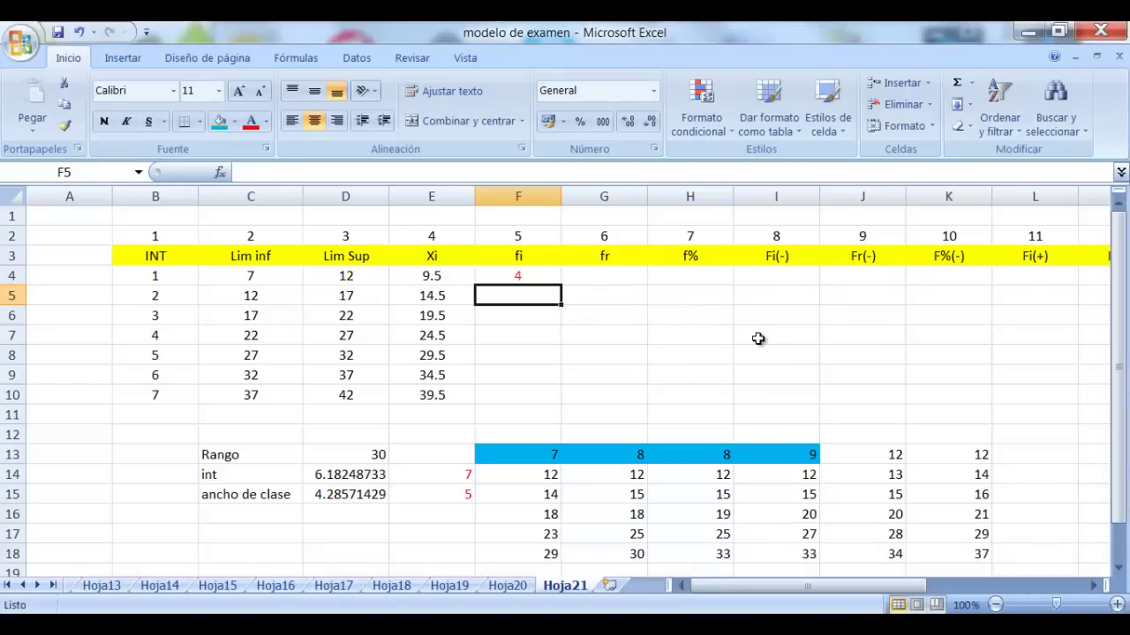
left_click(272, 294)
left_click(323, 297)
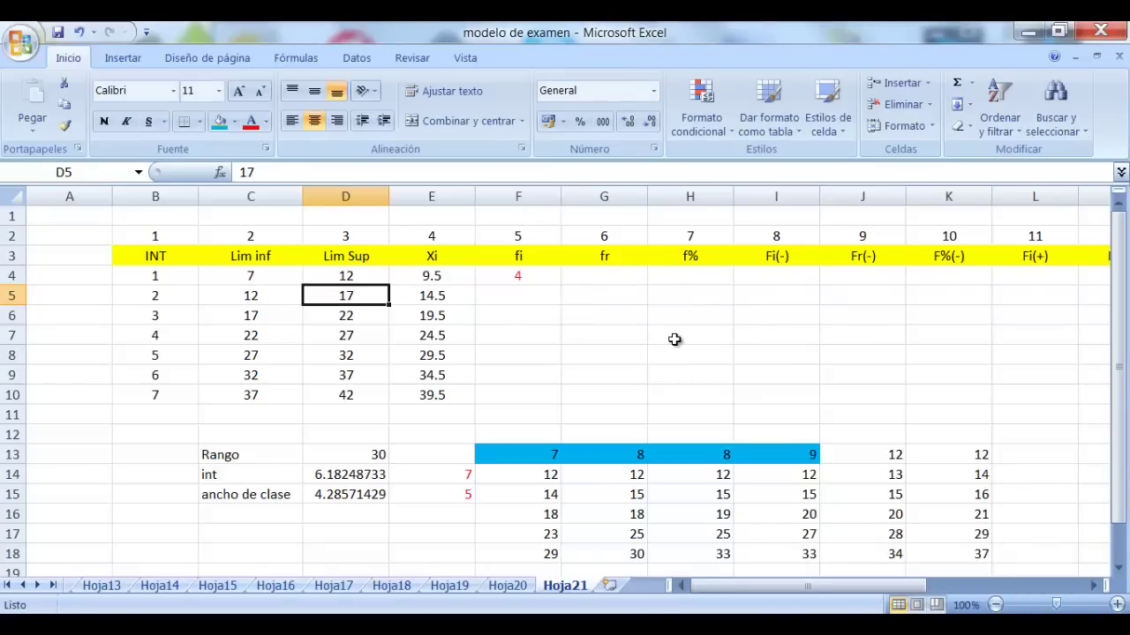
Fill J13:K13, F14:K14 and F15:K15 with green
left_click_drag(894, 453, 931, 456)
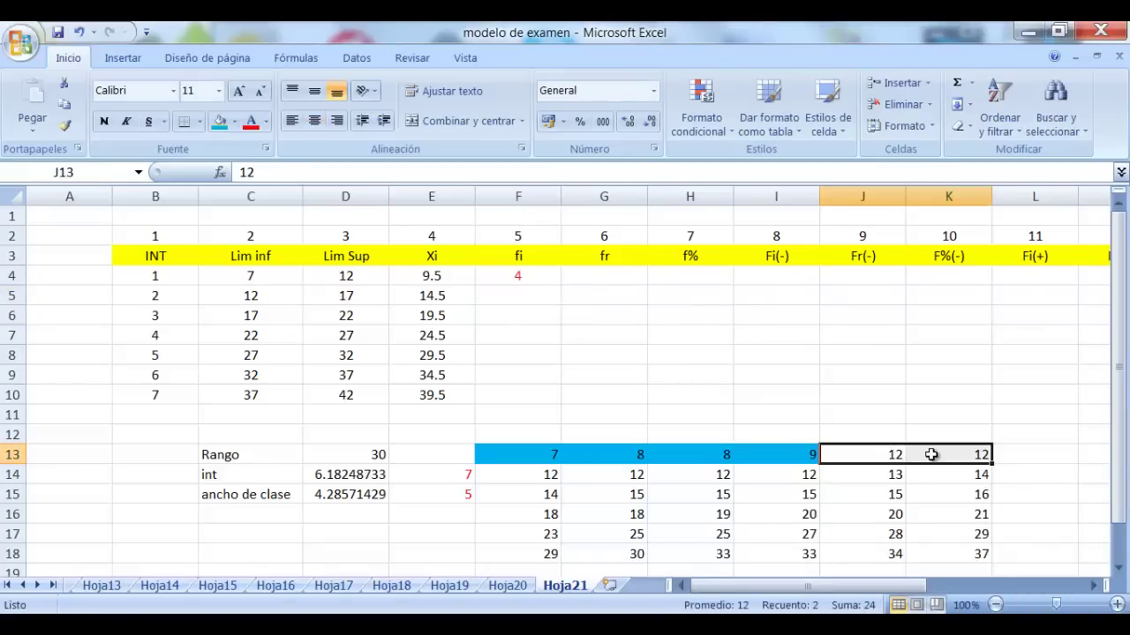
left_click(234, 121)
left_click(300, 269)
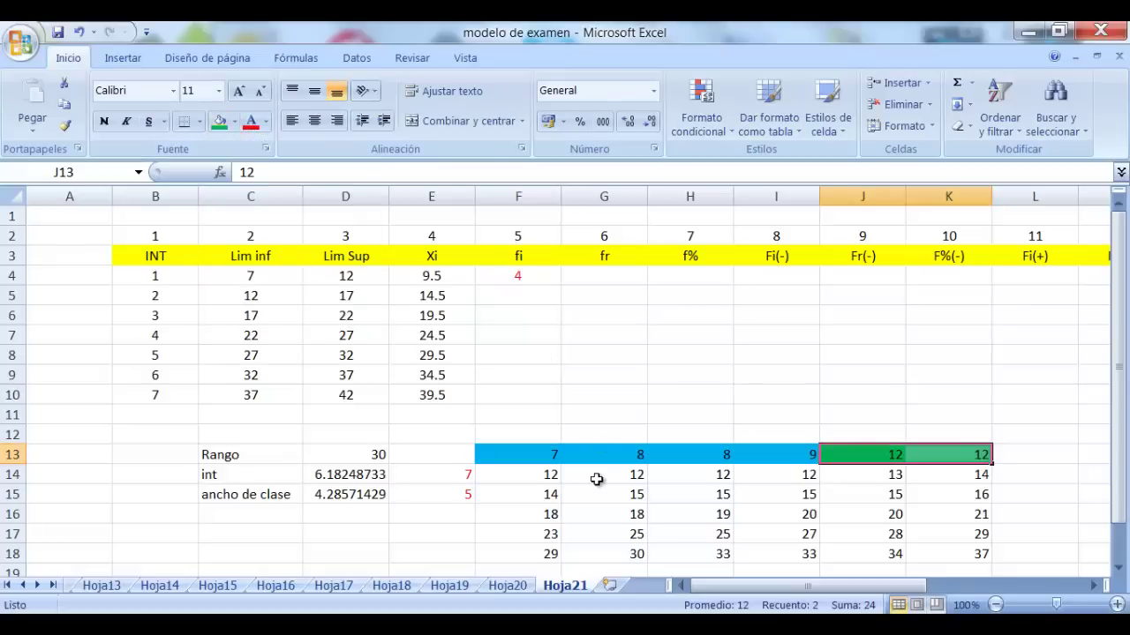
left_click(549, 476)
left_click_drag(549, 477, 958, 469)
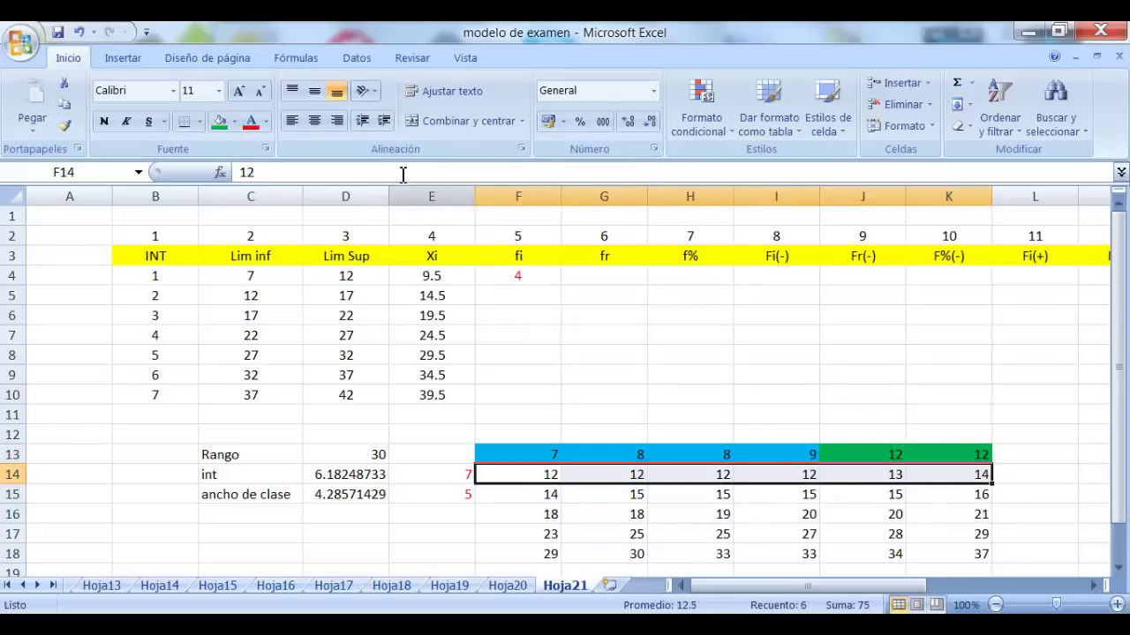
left_click(221, 125)
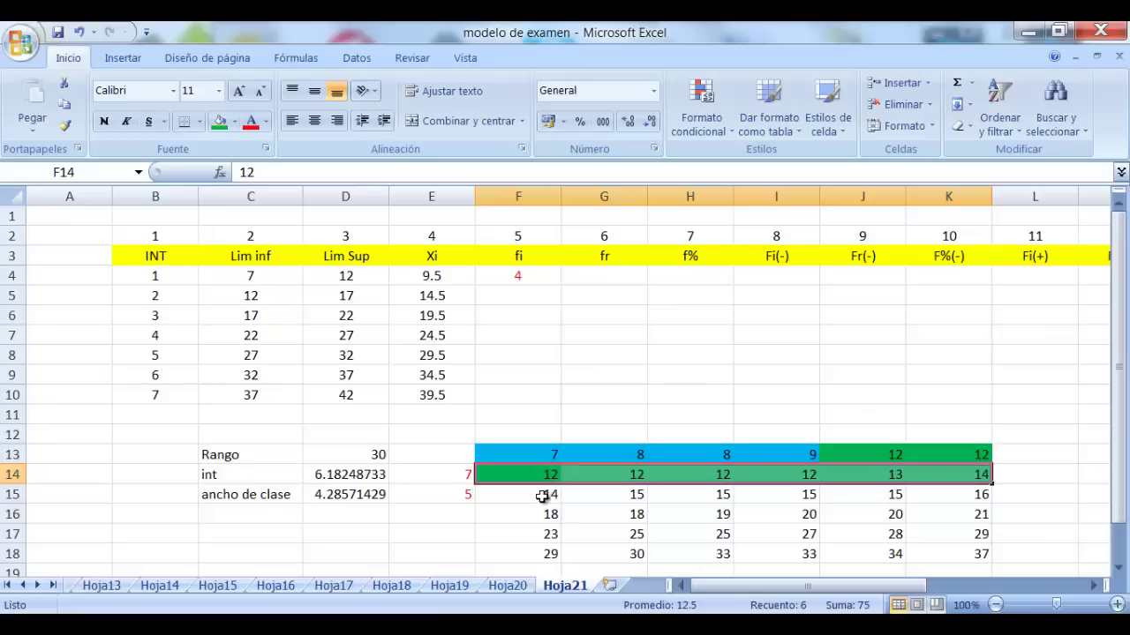
left_click_drag(546, 497, 948, 497)
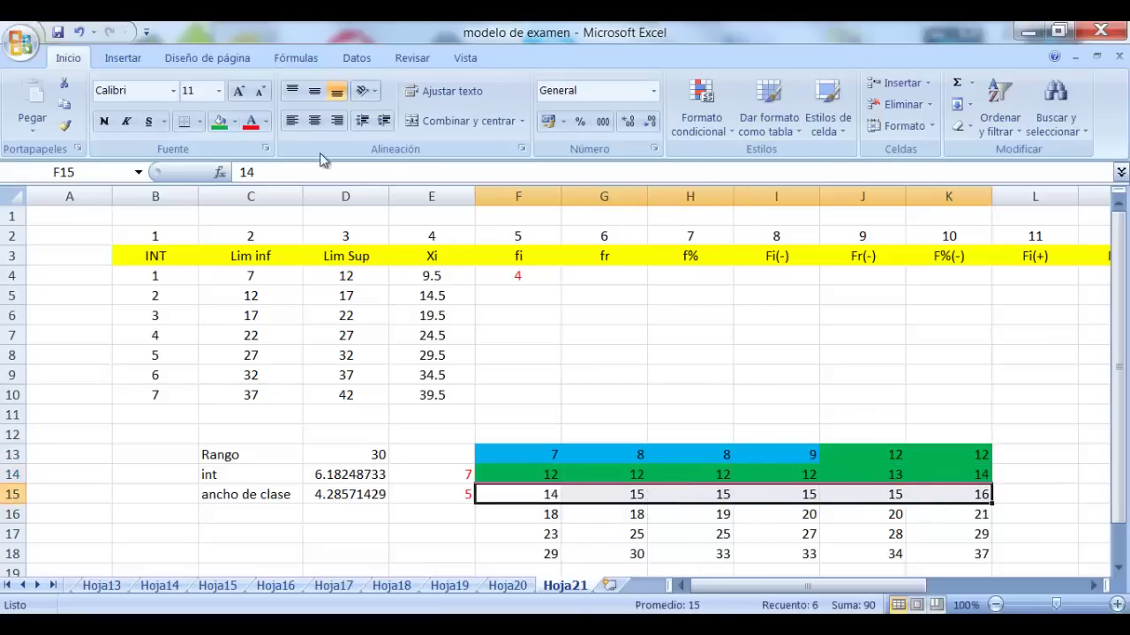
left_click(219, 124)
left_click(971, 434)
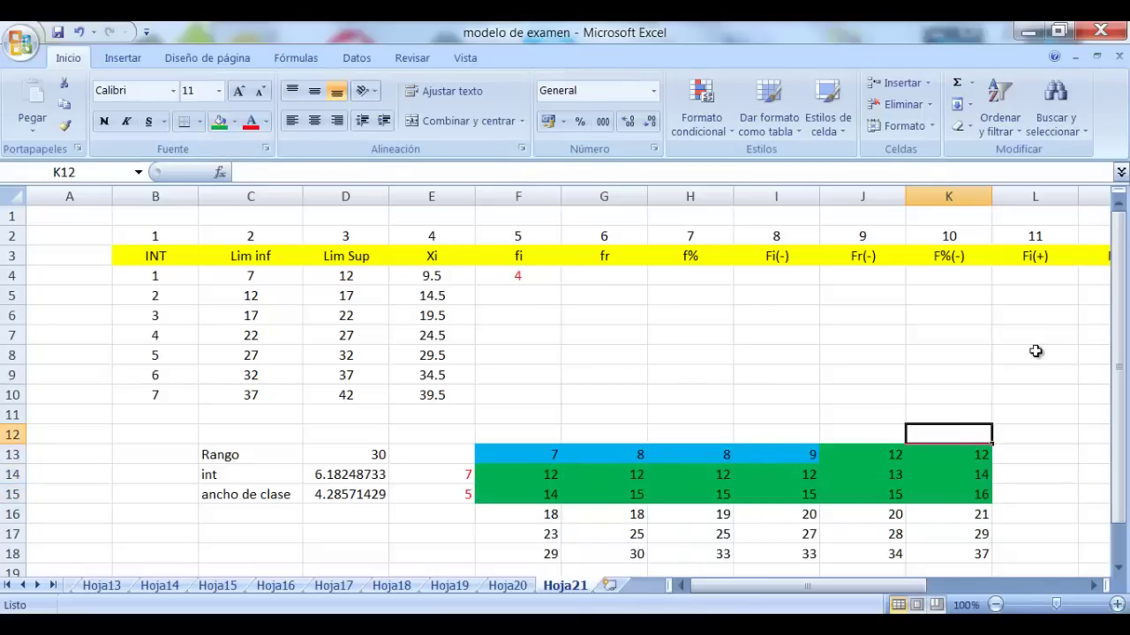
Enter frequency 14 in F5, then review the third and fourth classes' limits
left_click(590, 293)
left_click(537, 296)
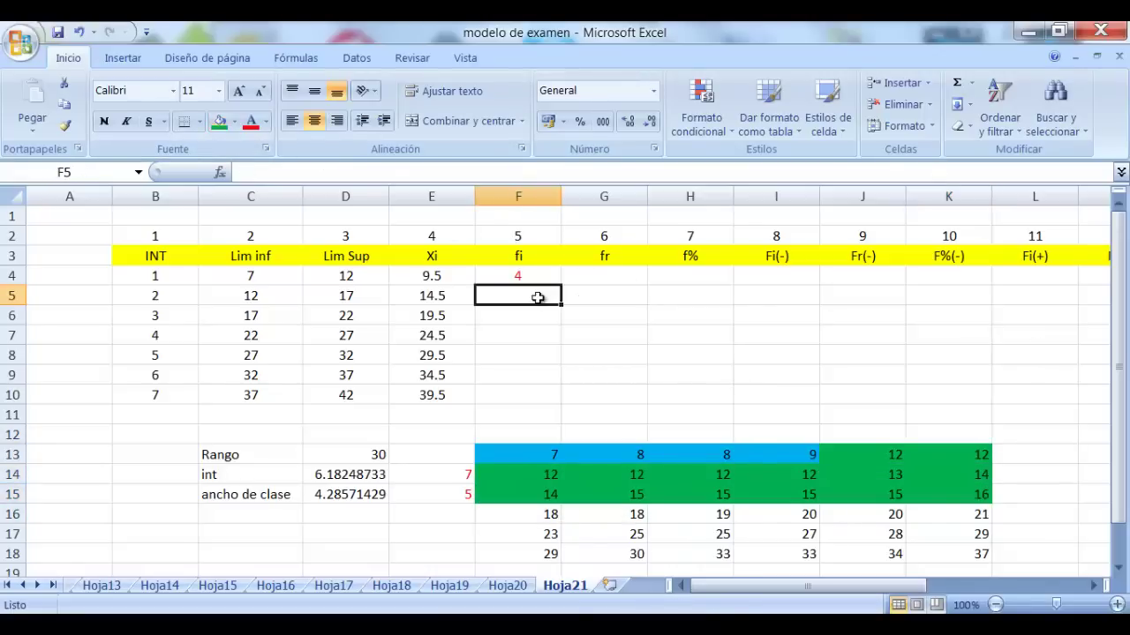
type("14")
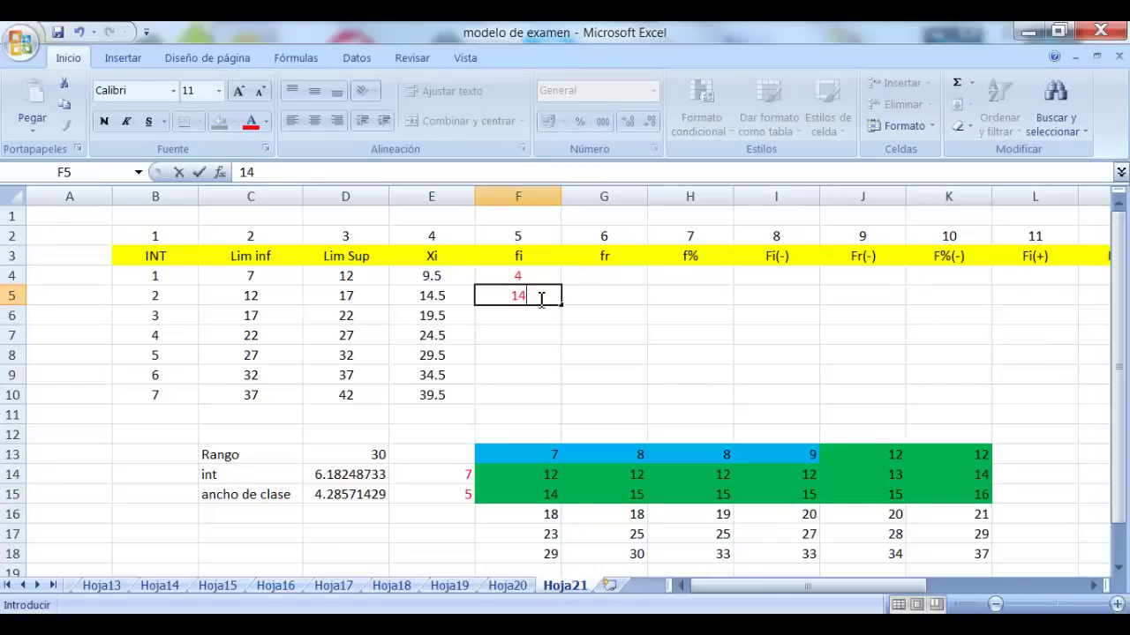
key("Return")
left_click(247, 320)
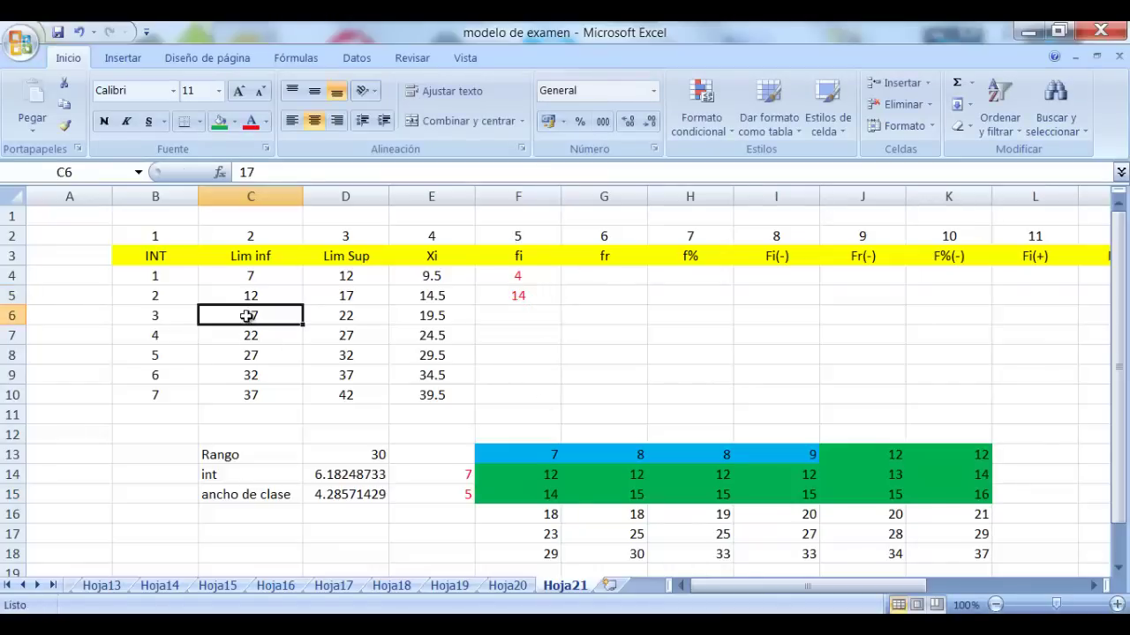
left_click(346, 319)
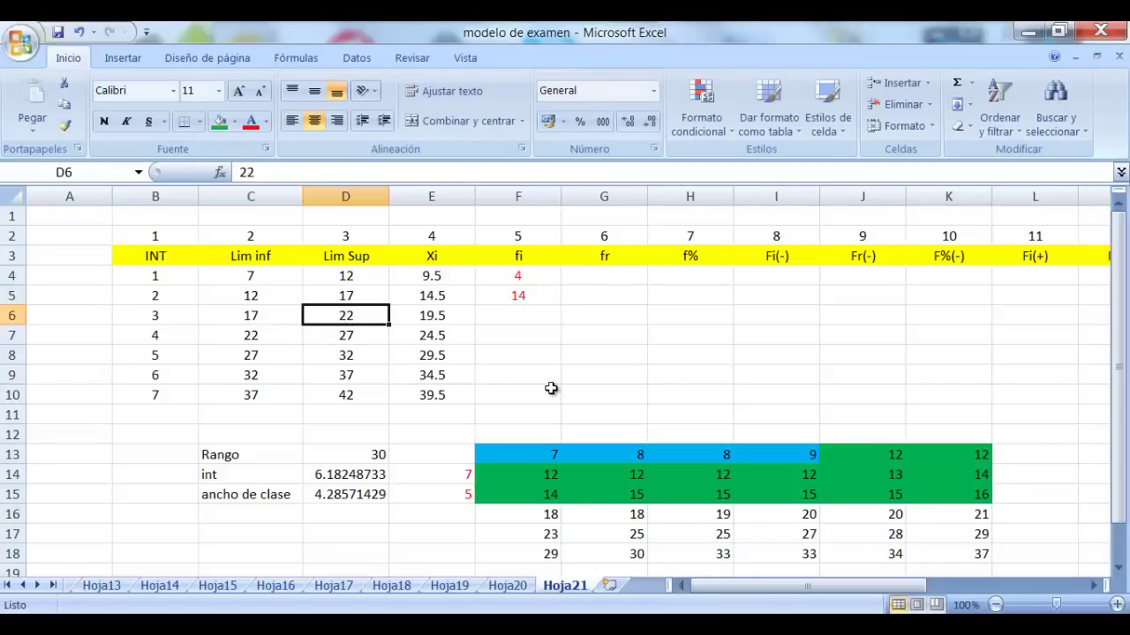
left_click(284, 339)
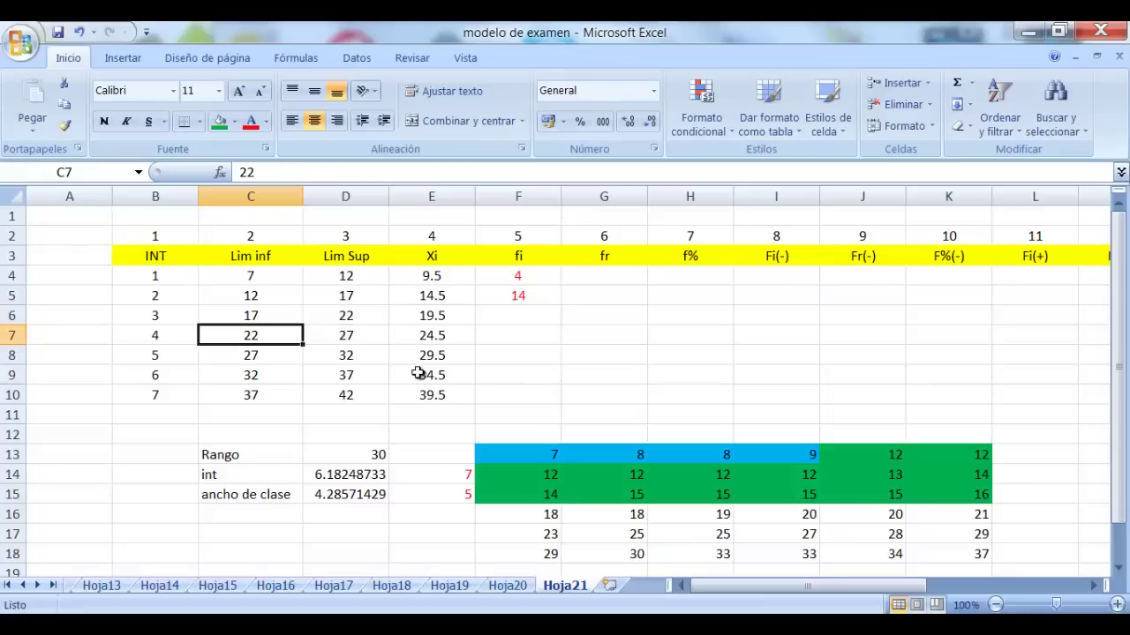
left_click_drag(530, 514, 953, 514)
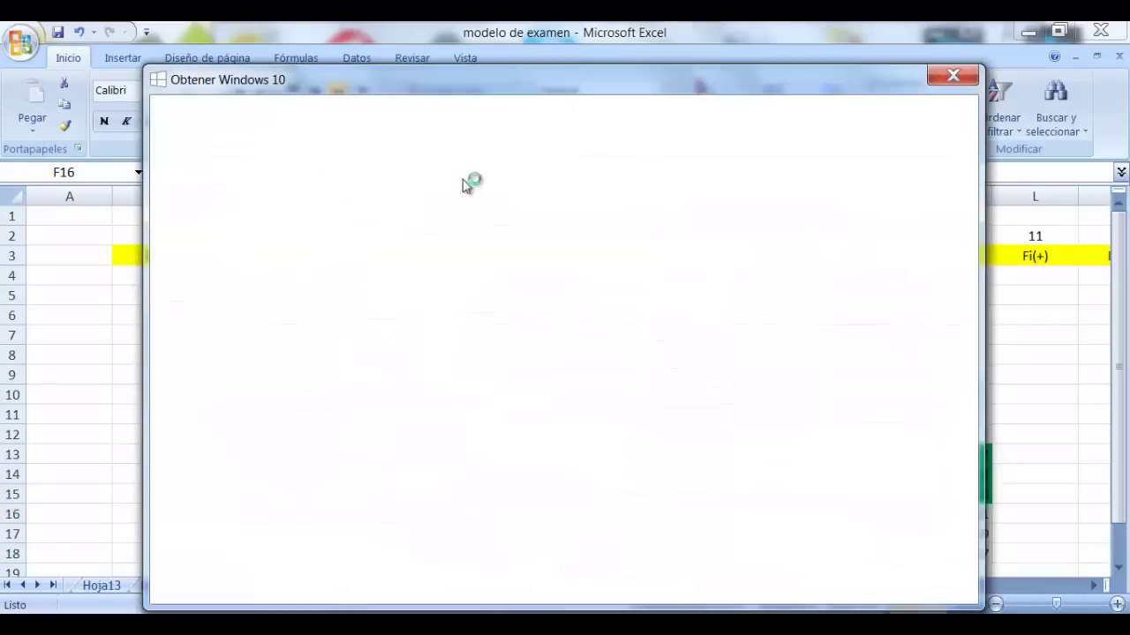
Shade the tallied cells F16:K16 yellow and enter frequency 6 in F6
left_click(956, 75)
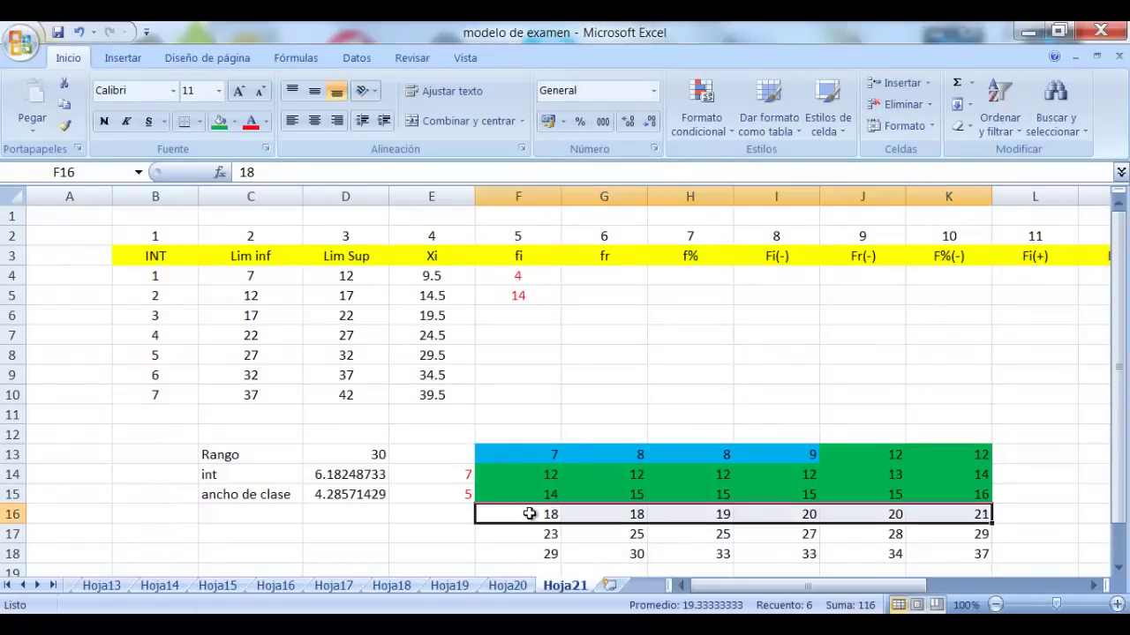
left_click(234, 122)
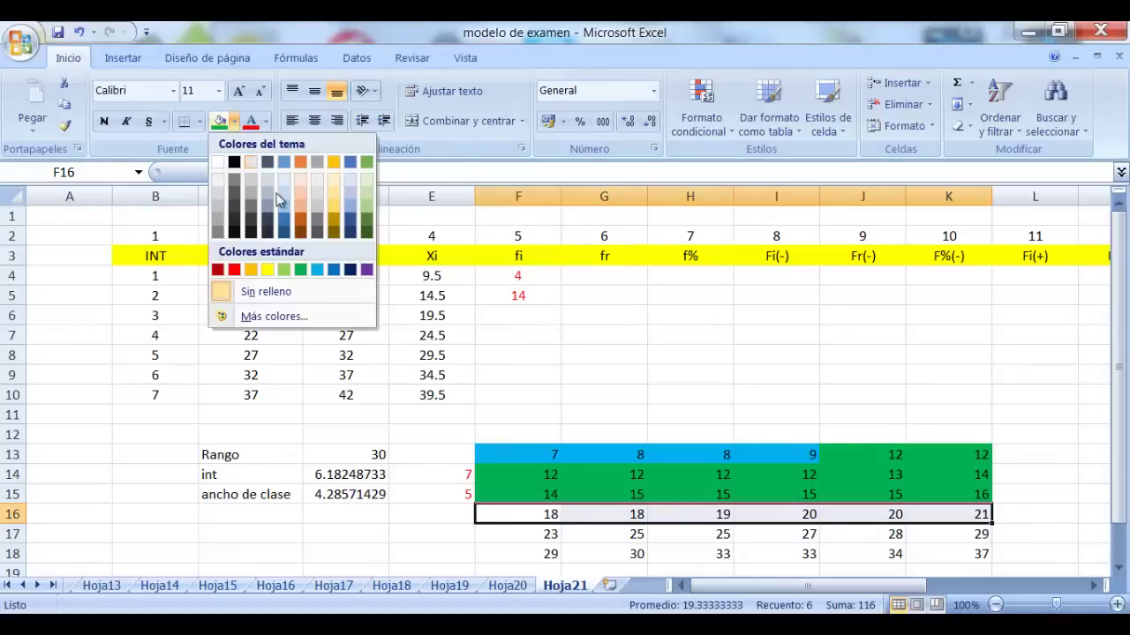
left_click(273, 271)
left_click(637, 371)
left_click(547, 317)
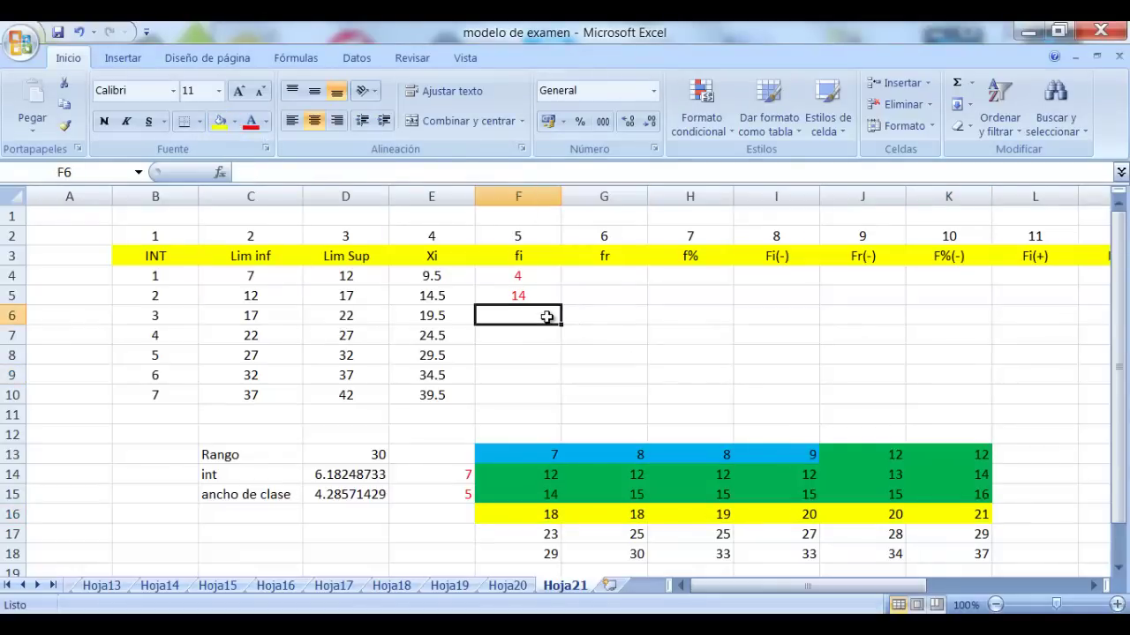
type("6")
key("Return")
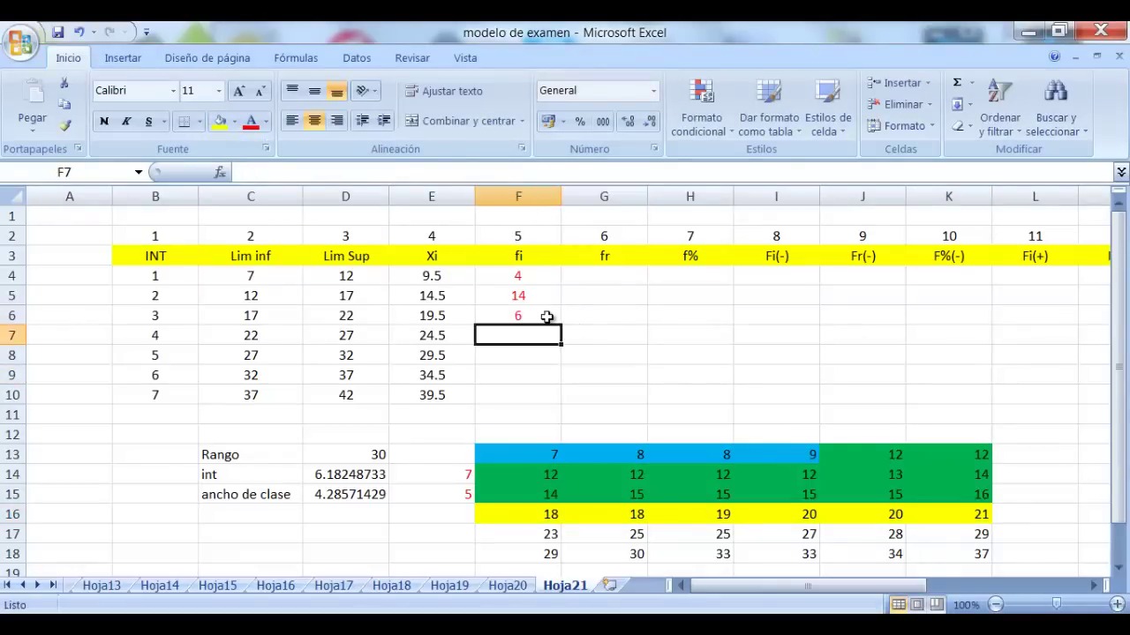
Fill F17:H17 dark orange and enter frequency 3 in F7
left_click(250, 341)
left_click(347, 341)
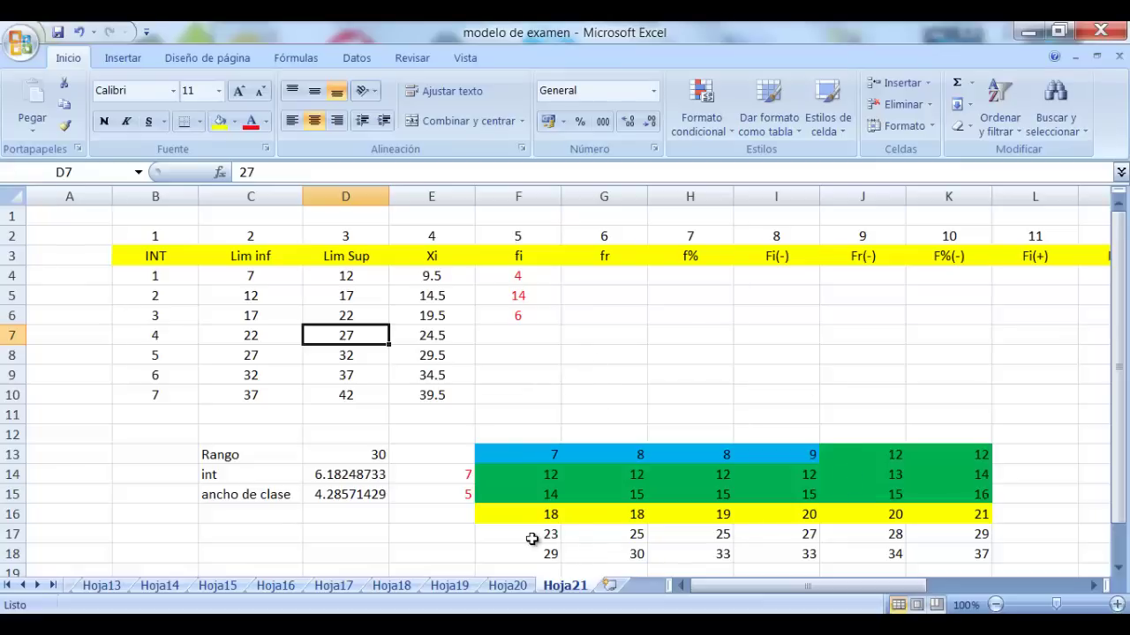
left_click_drag(535, 538, 697, 539)
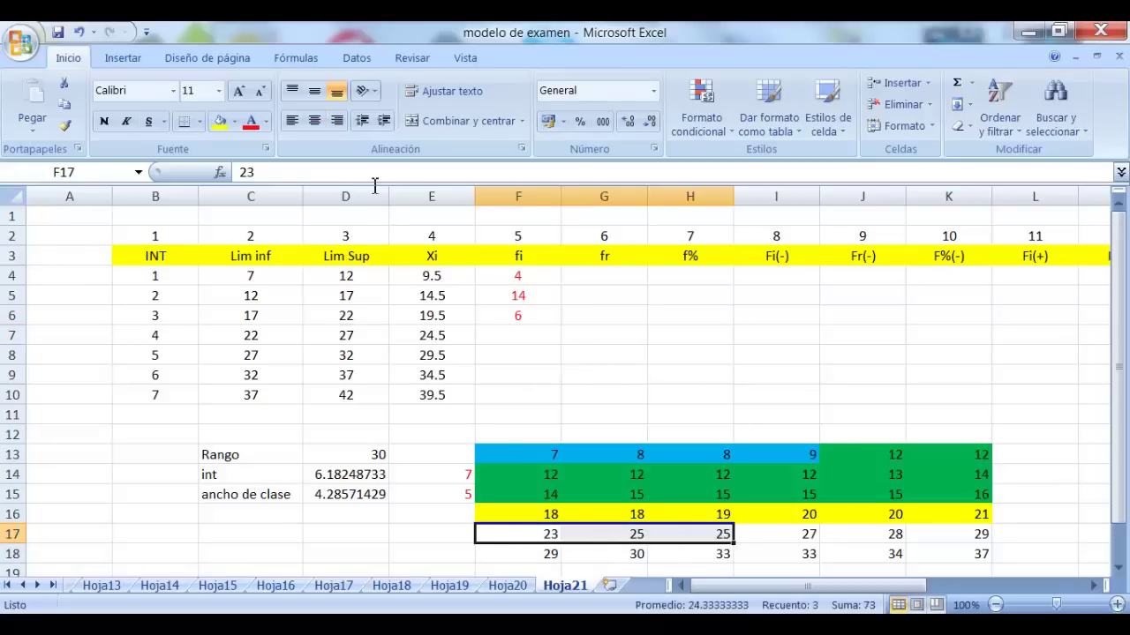
left_click(235, 121)
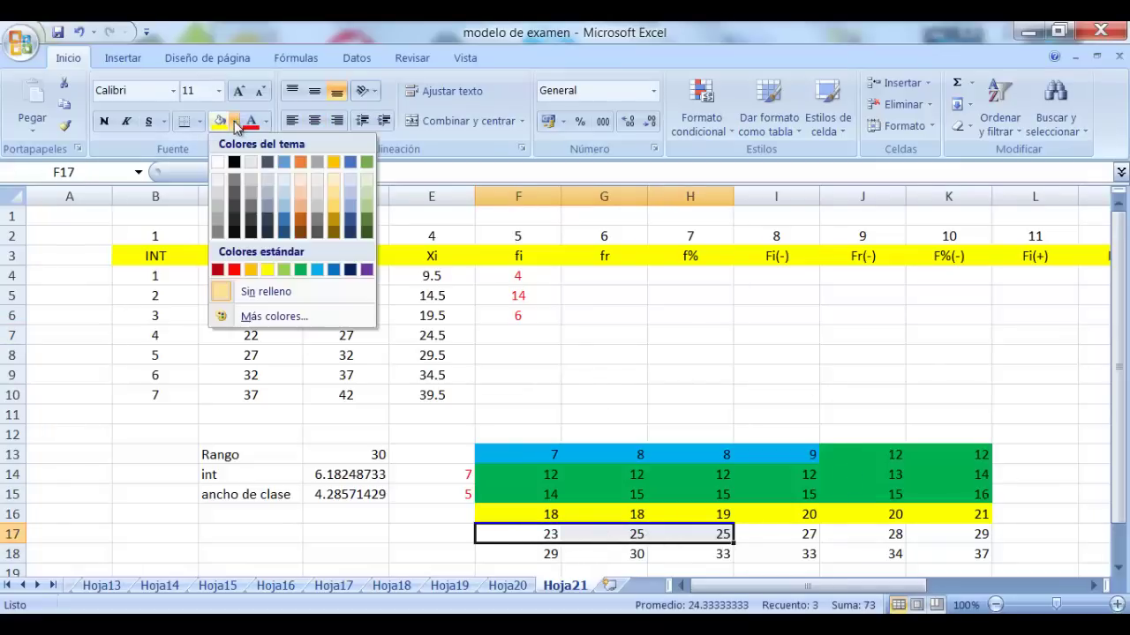
left_click(301, 223)
left_click(531, 327)
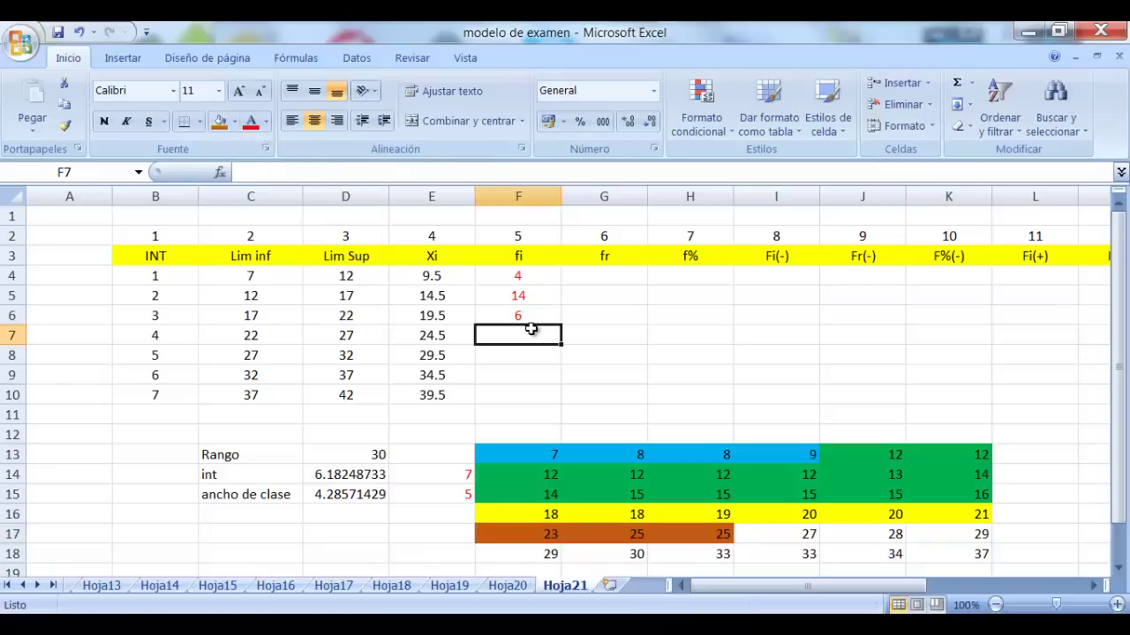
type("3")
key("Return")
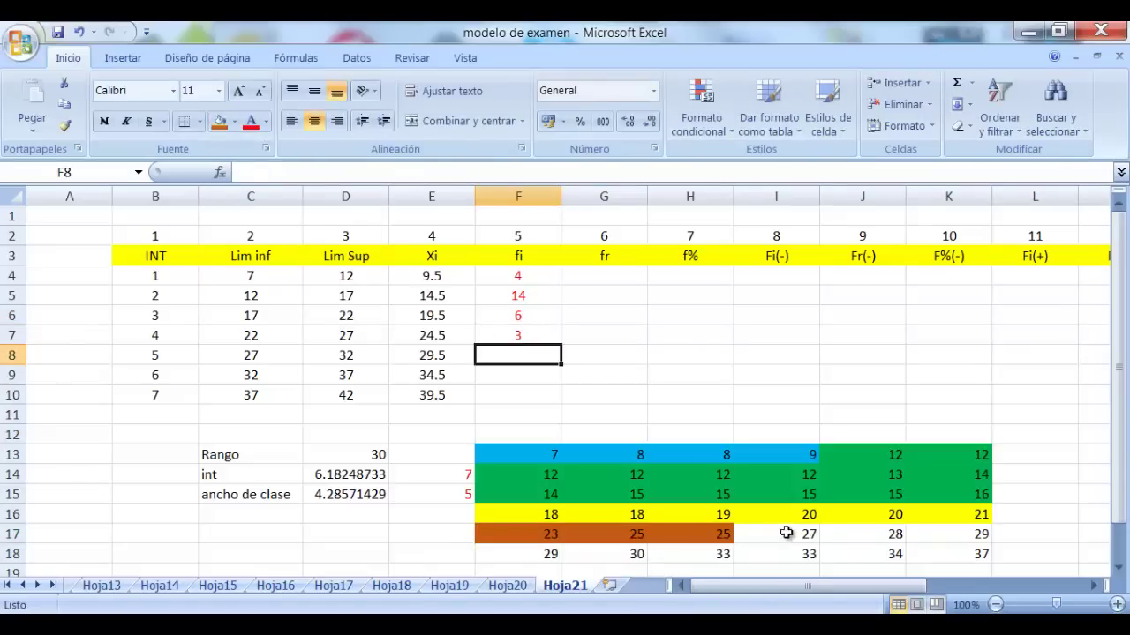
Shade I17:K17, F18 and G18 light gold
left_click_drag(786, 533, 923, 535)
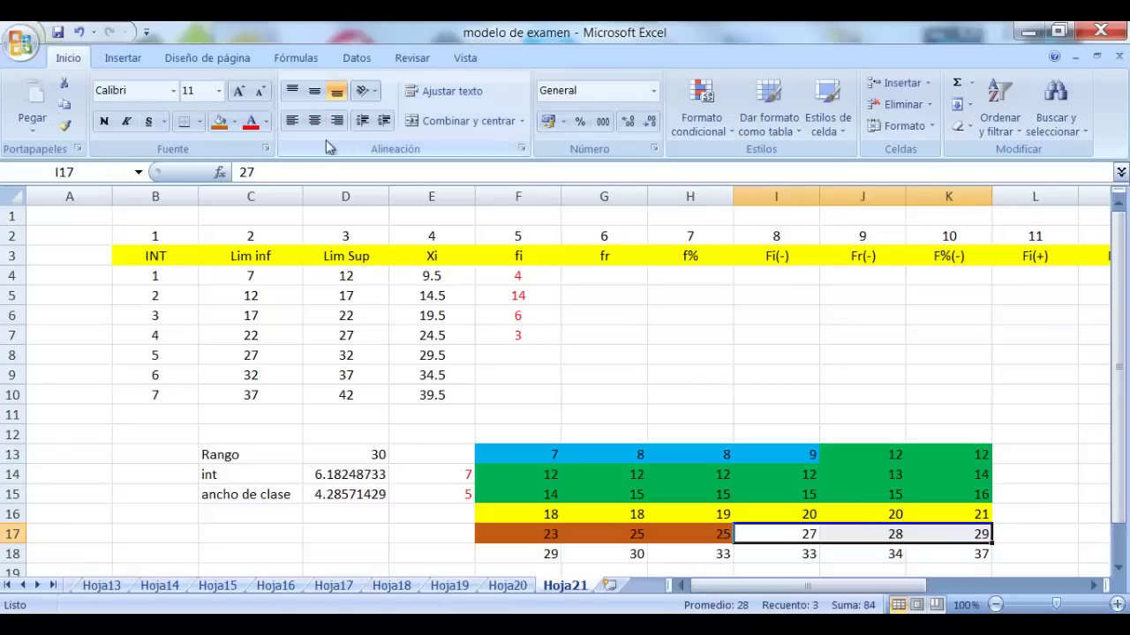
left_click(234, 122)
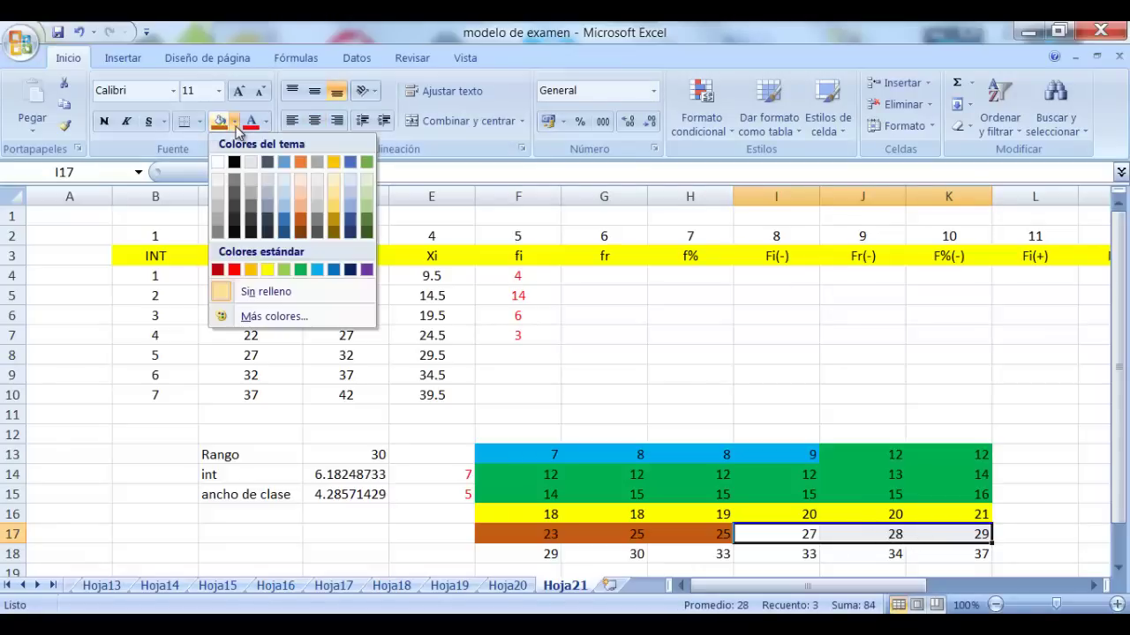
left_click(335, 191)
left_click(528, 554)
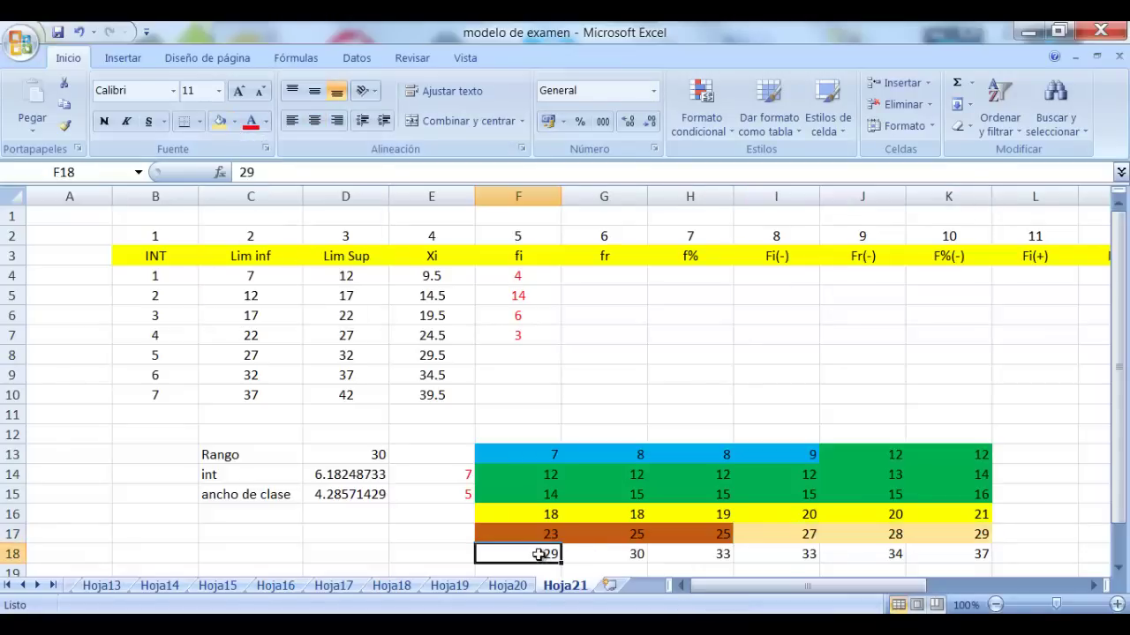
left_click(218, 122)
left_click(725, 377)
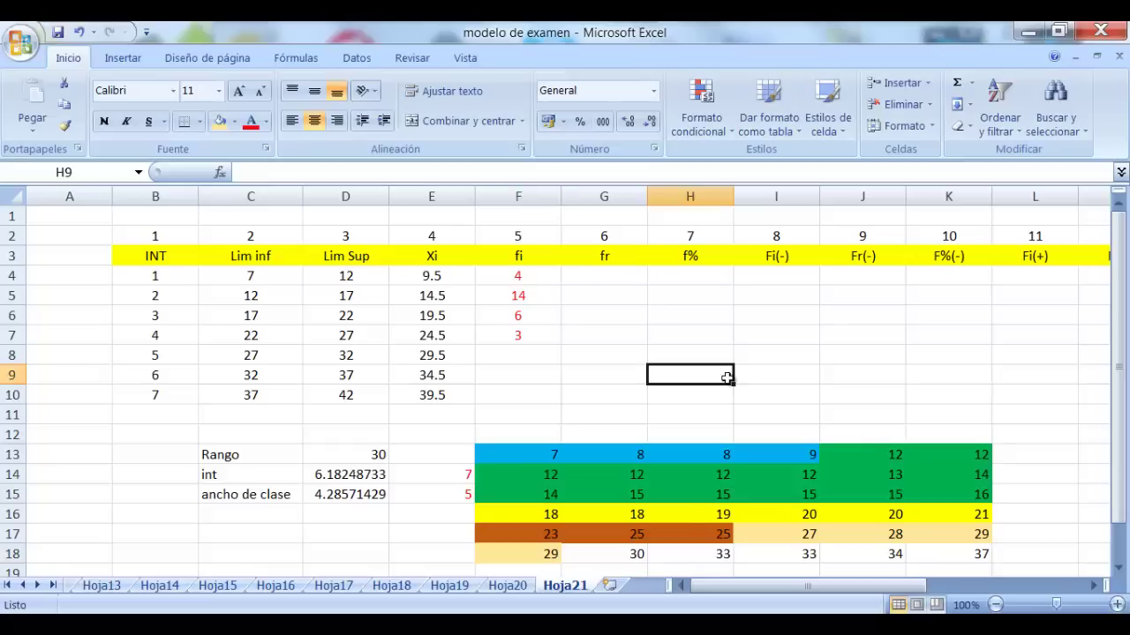
left_click(618, 553)
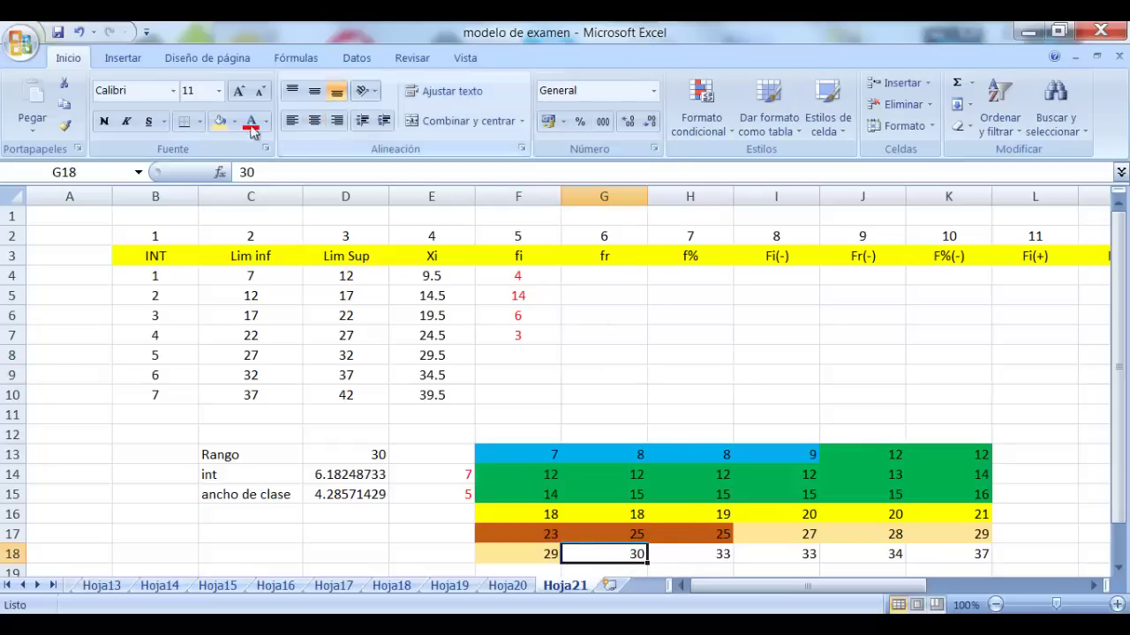
left_click(218, 122)
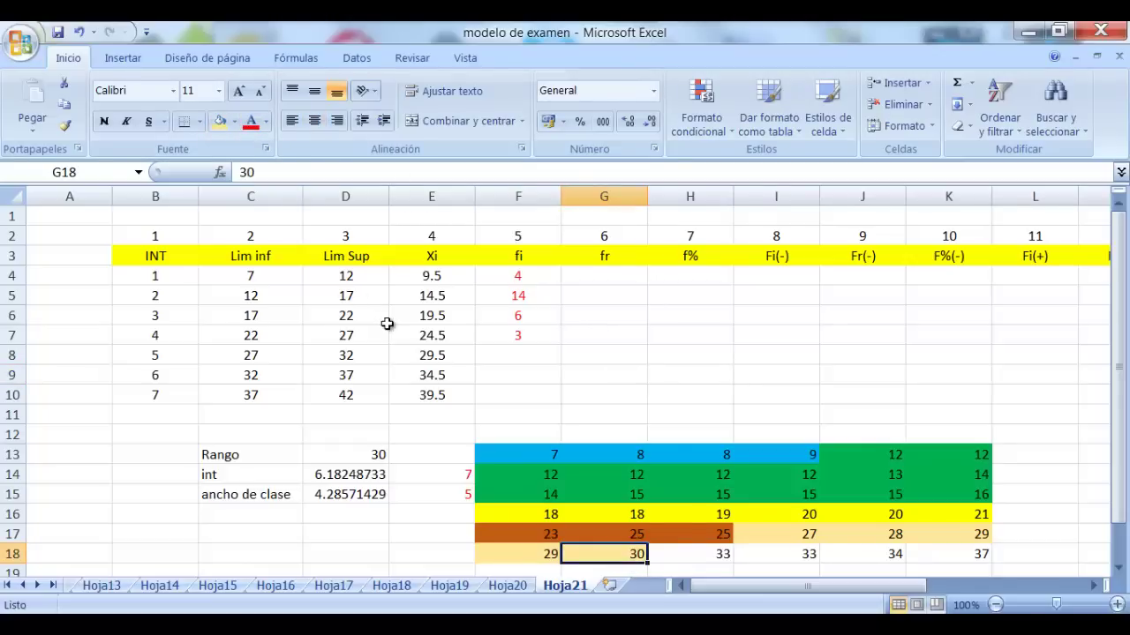
left_click(554, 389)
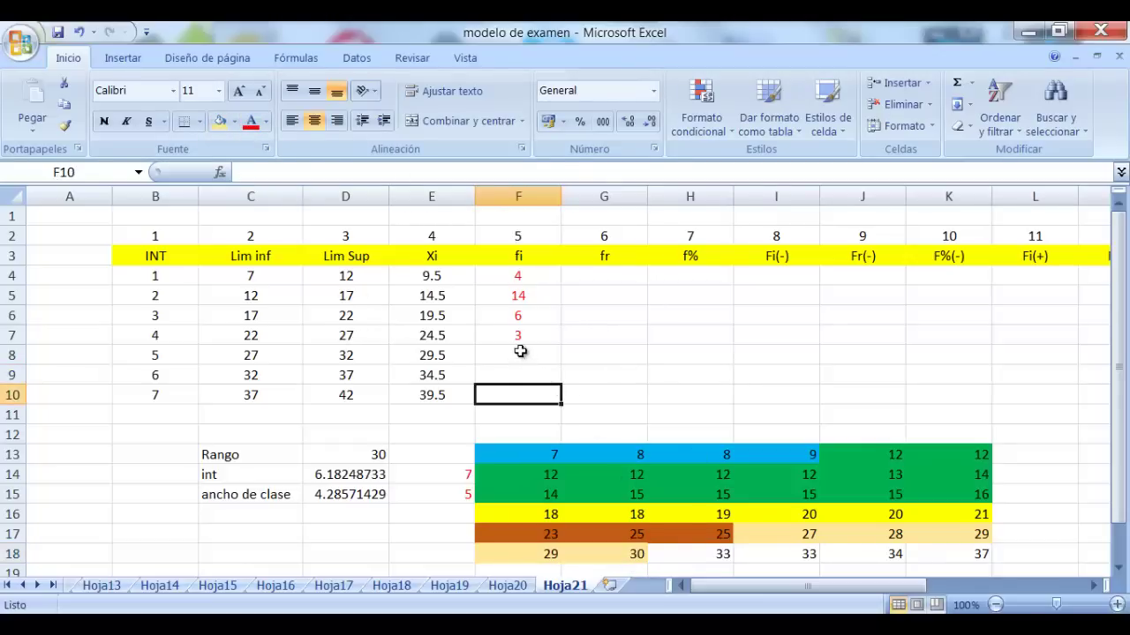
Enter frequency 5 in F8 and shade H18:J18 blue
left_click(521, 352)
type("5")
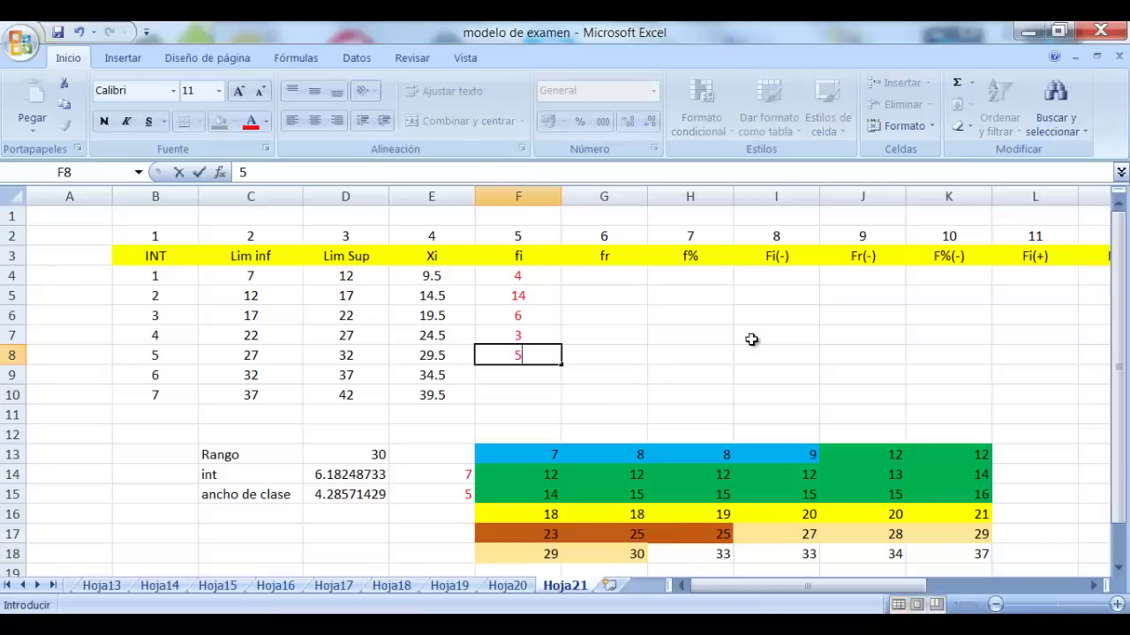
key("Return")
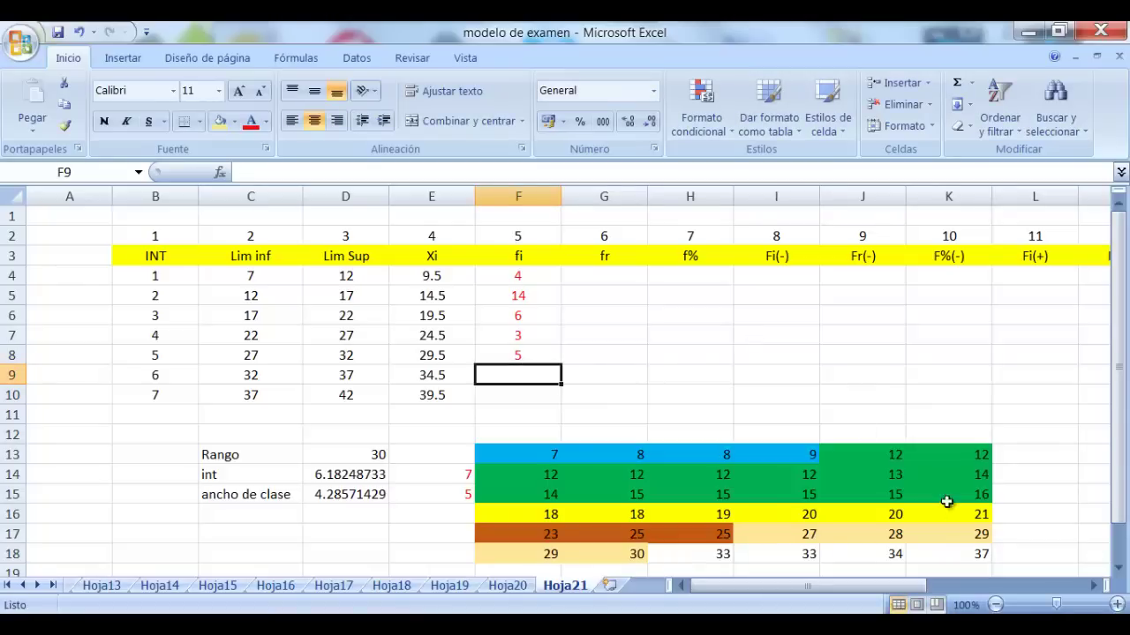
left_click_drag(709, 556, 837, 554)
left_click(234, 121)
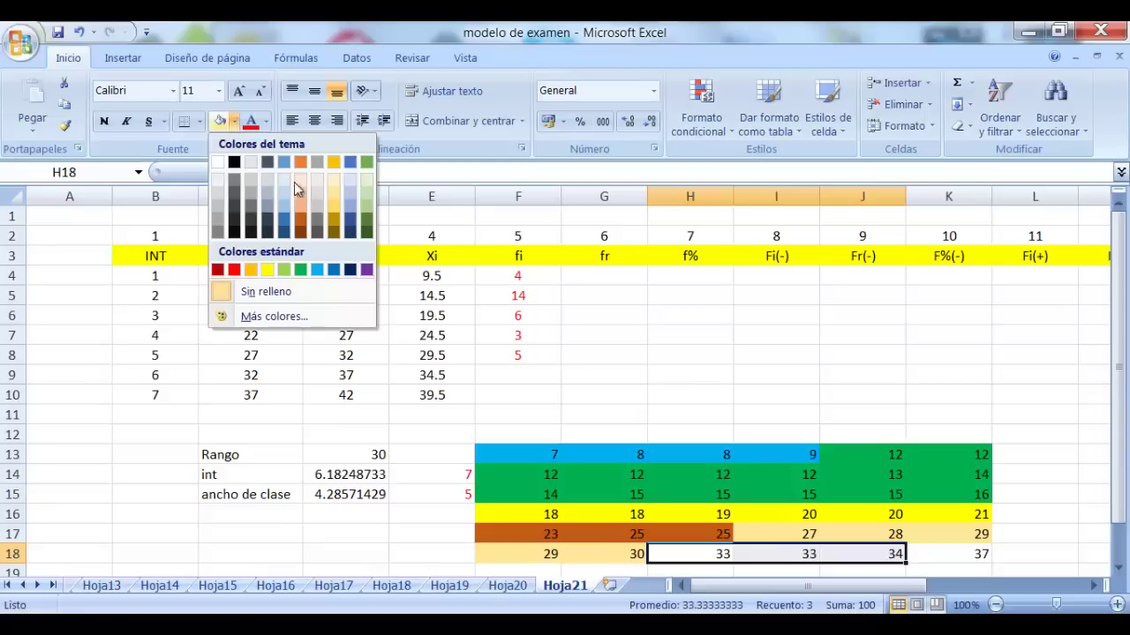
left_click(282, 217)
left_click(706, 313)
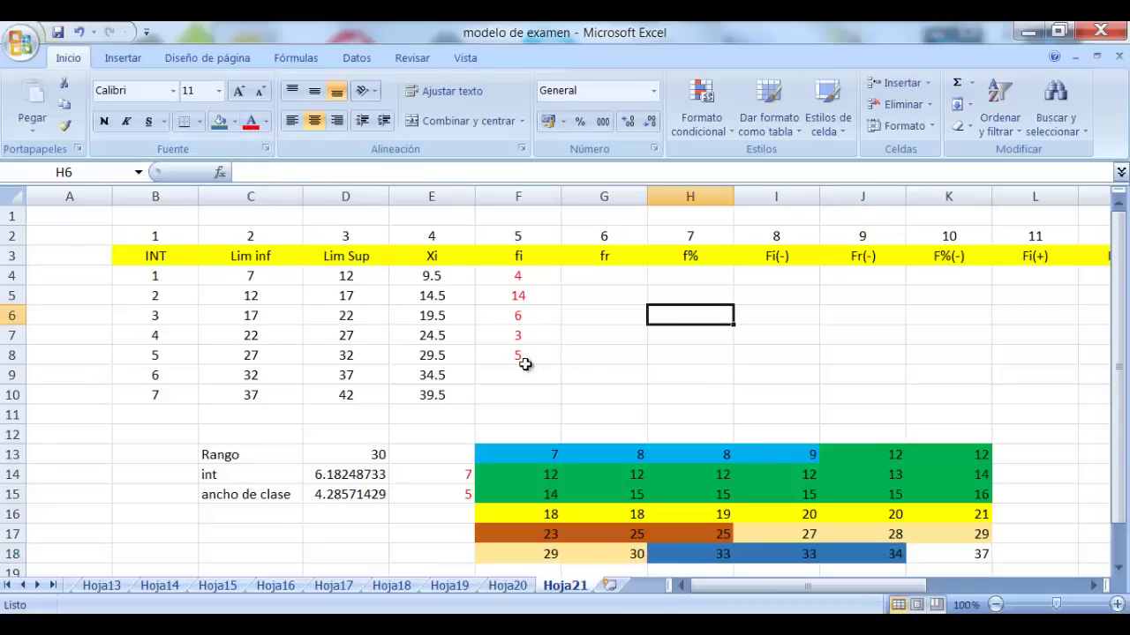
left_click(519, 357)
Enter the last frequencies, 3 in F9 and 1 in F10
left_click(525, 373)
type("3")
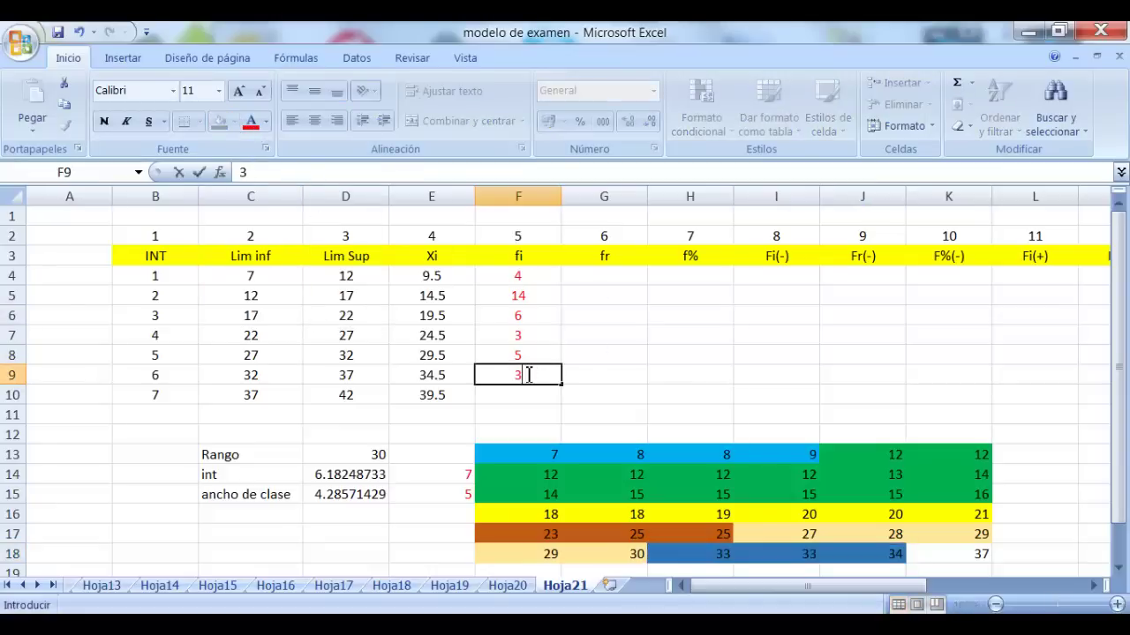
left_click(966, 555)
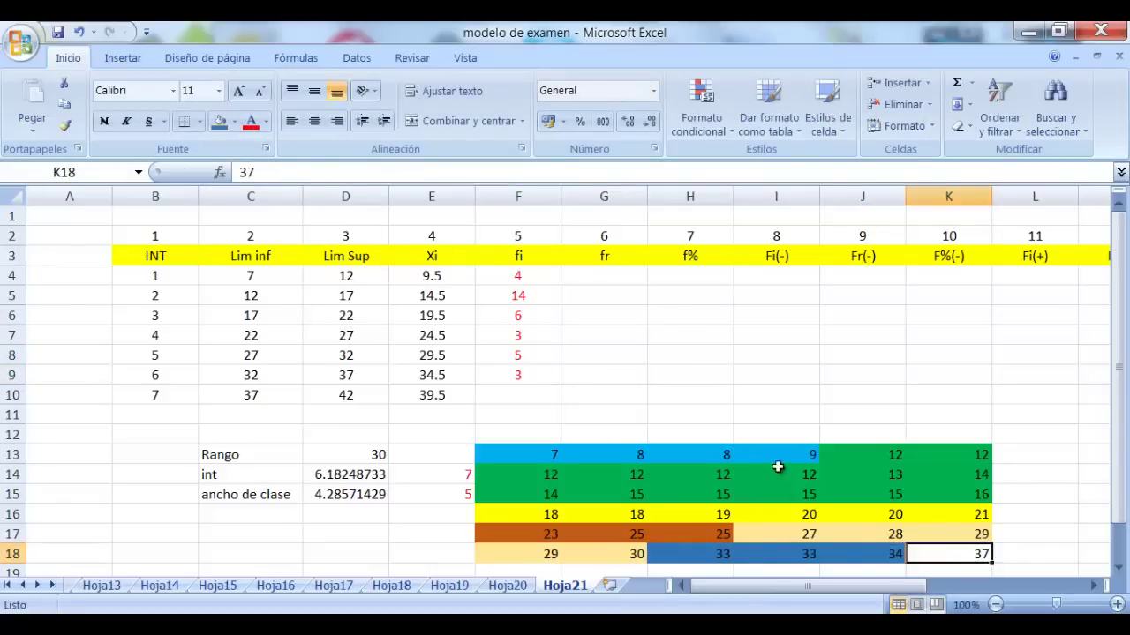
left_click(508, 398)
type("1")
key("Return")
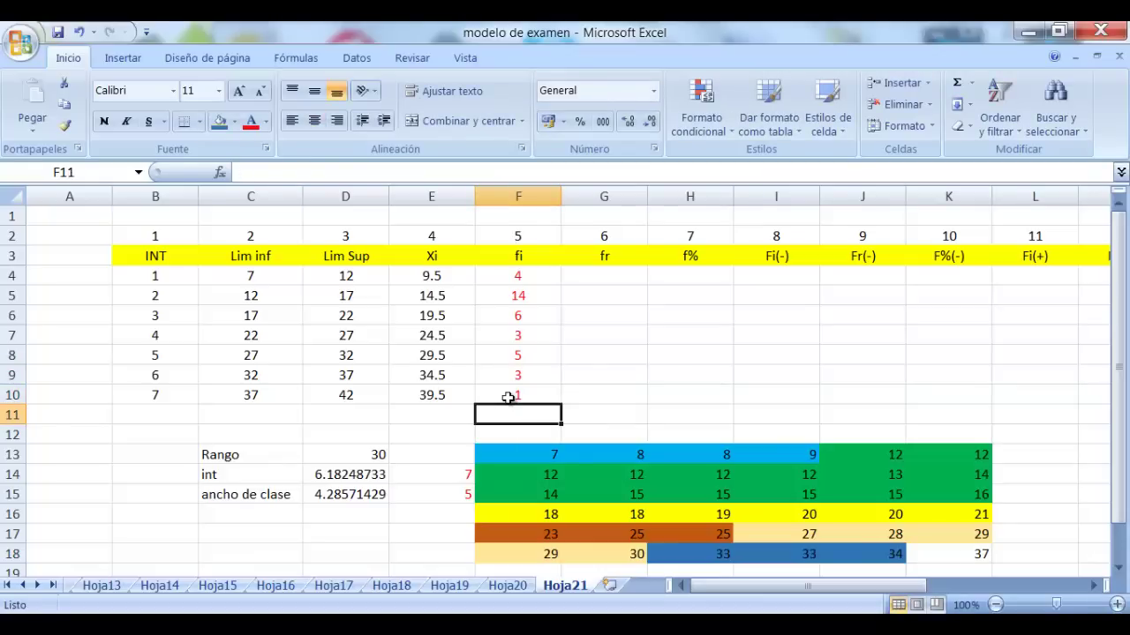
Enter =SUMA(F4:F10) in F11 and centre the resulting total 36
type("=suma")
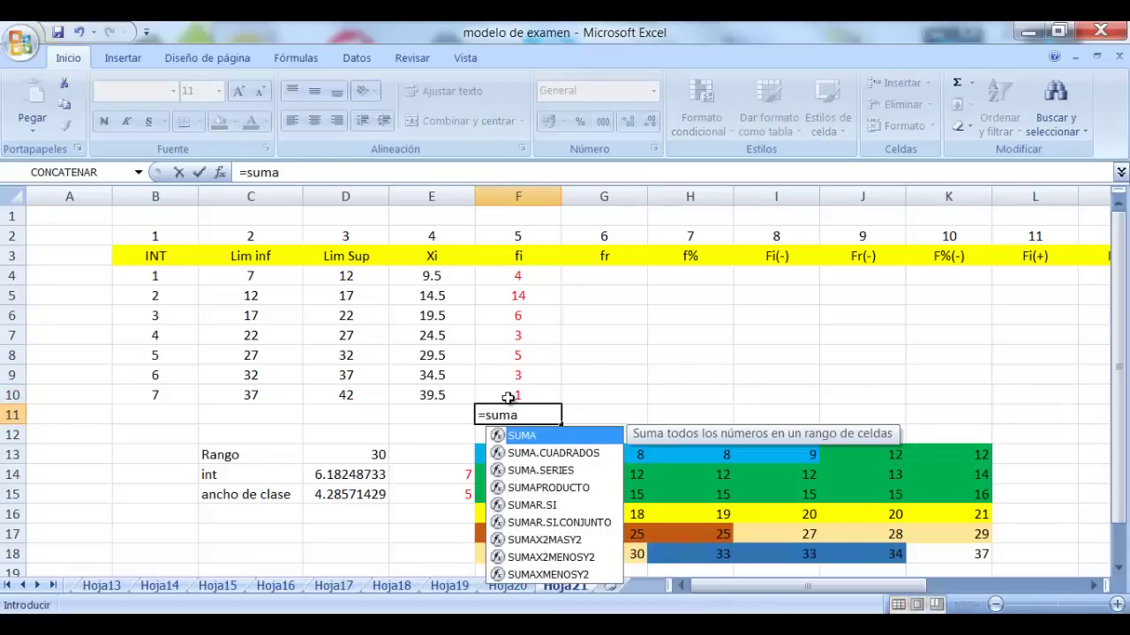
type("(")
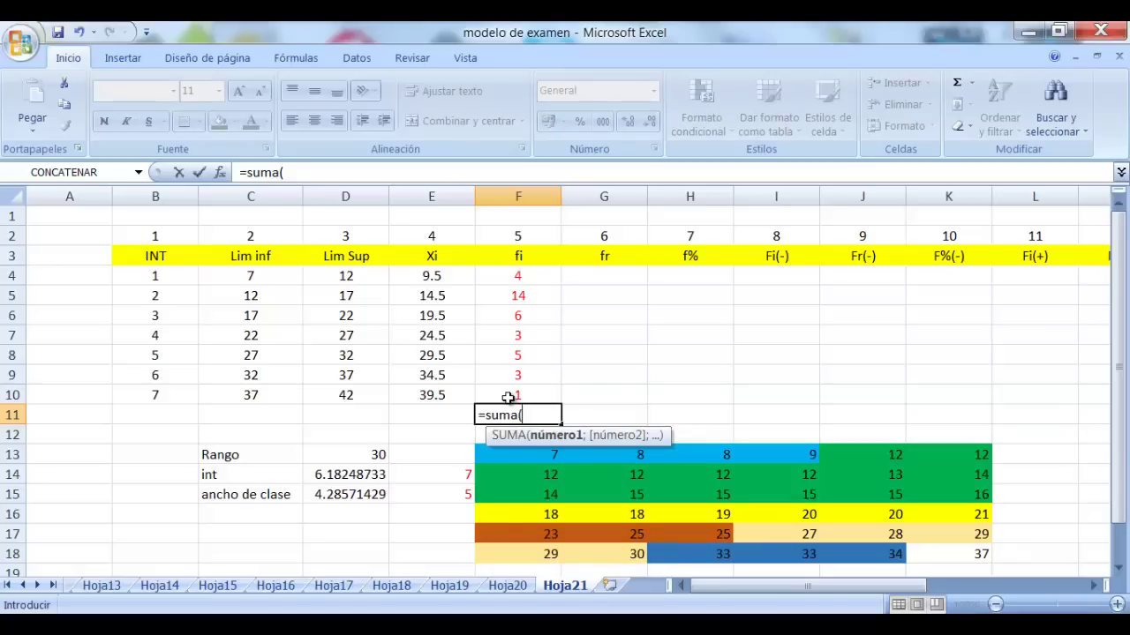
left_click_drag(527, 274, 517, 389)
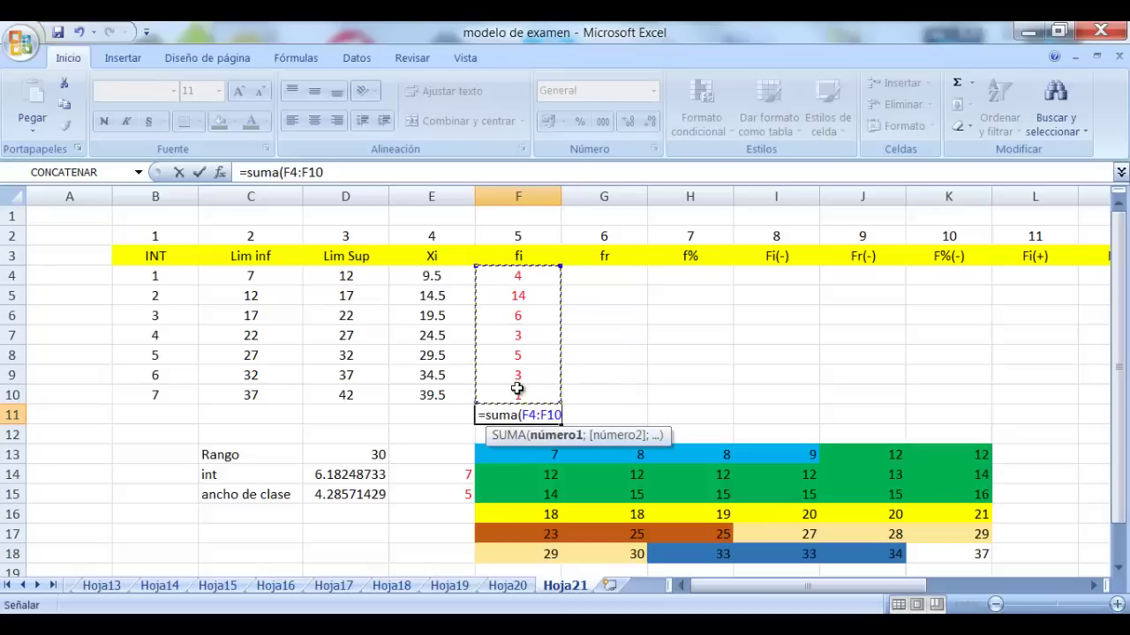
type(")")
key("Return")
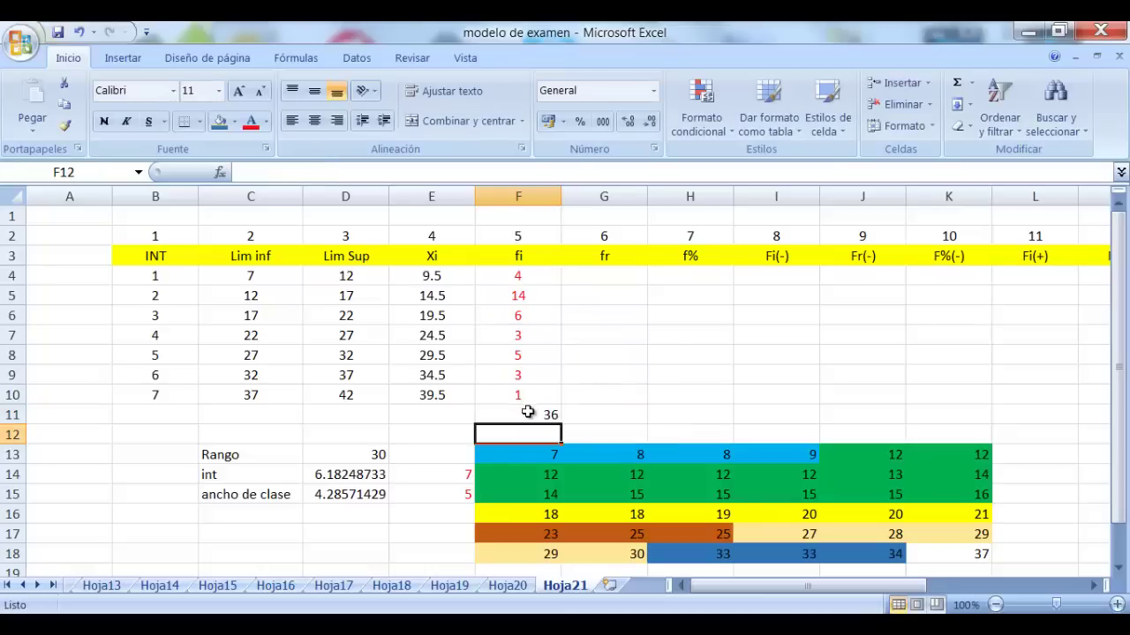
left_click(513, 413)
left_click(315, 123)
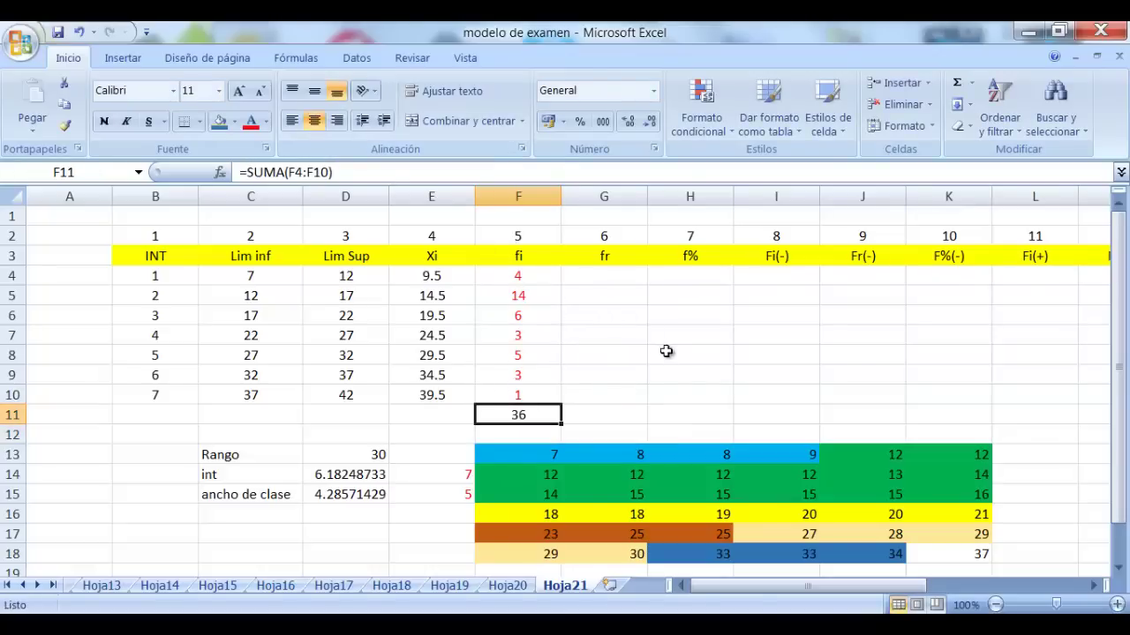
left_click(663, 353)
left_click(604, 278)
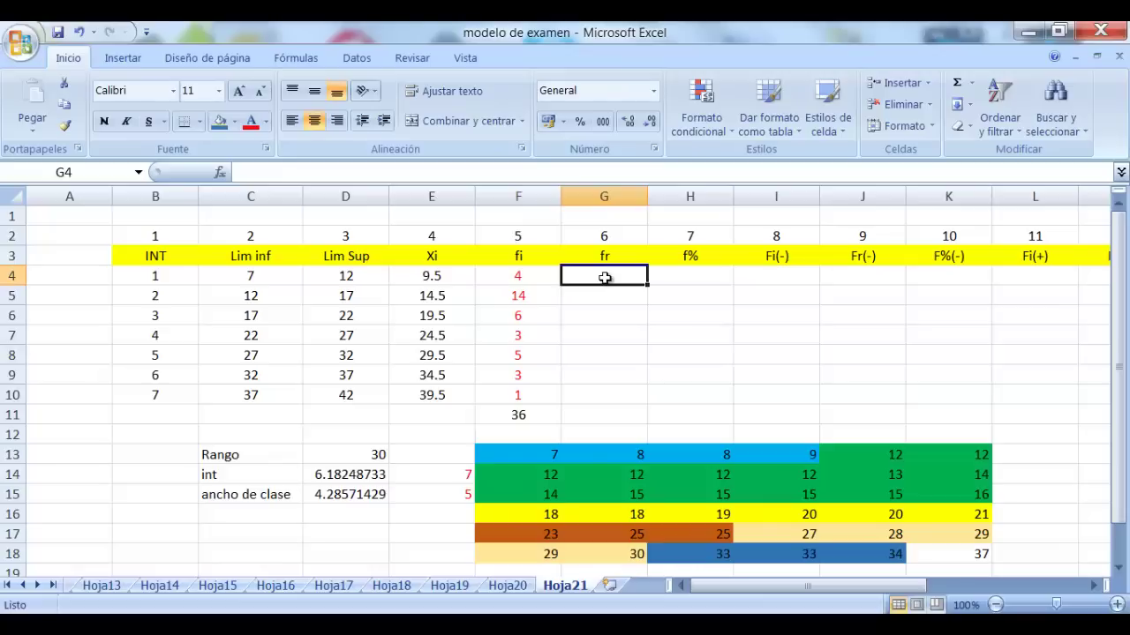
left_click(538, 417)
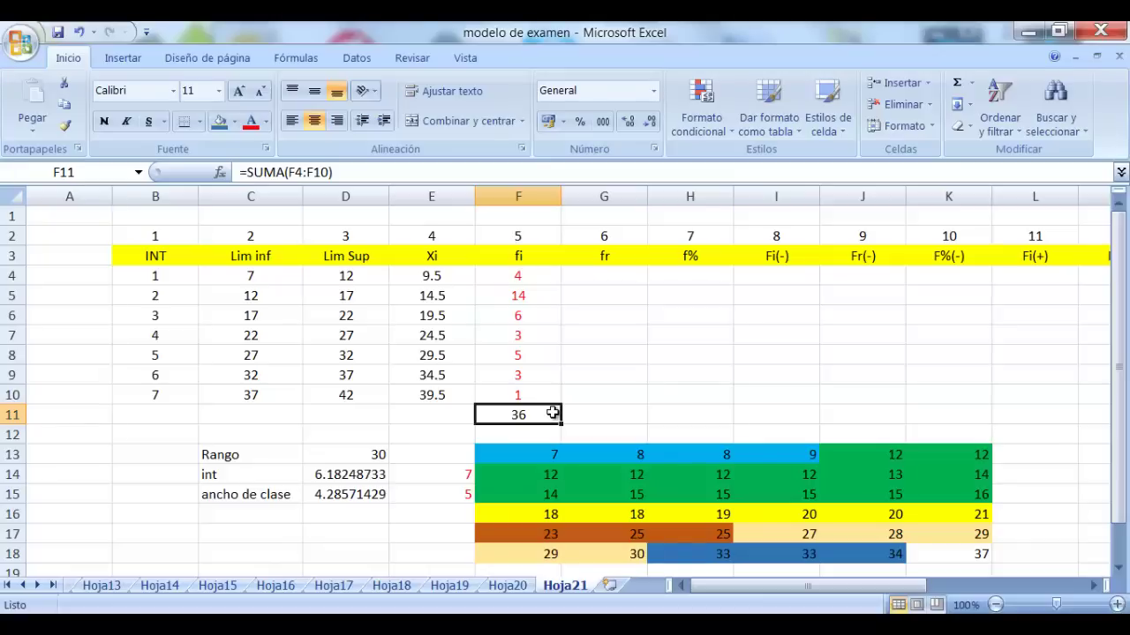
Test the total by changing F4 to 3 and F5 to 15, then restore 4 and 14
left_click(551, 276)
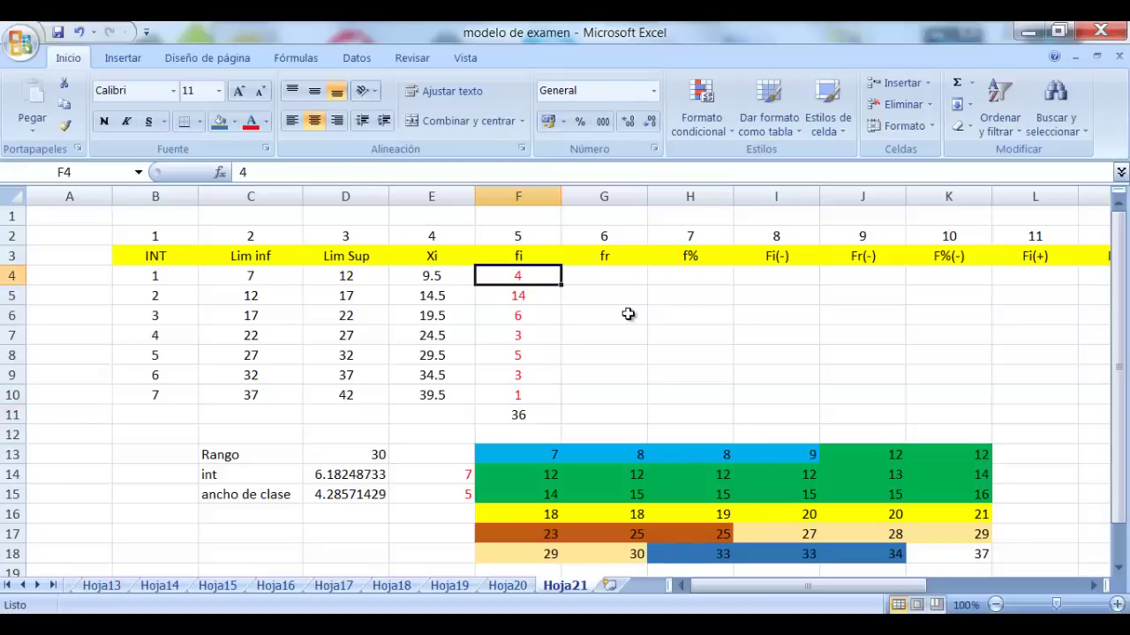
type("3")
key("Return")
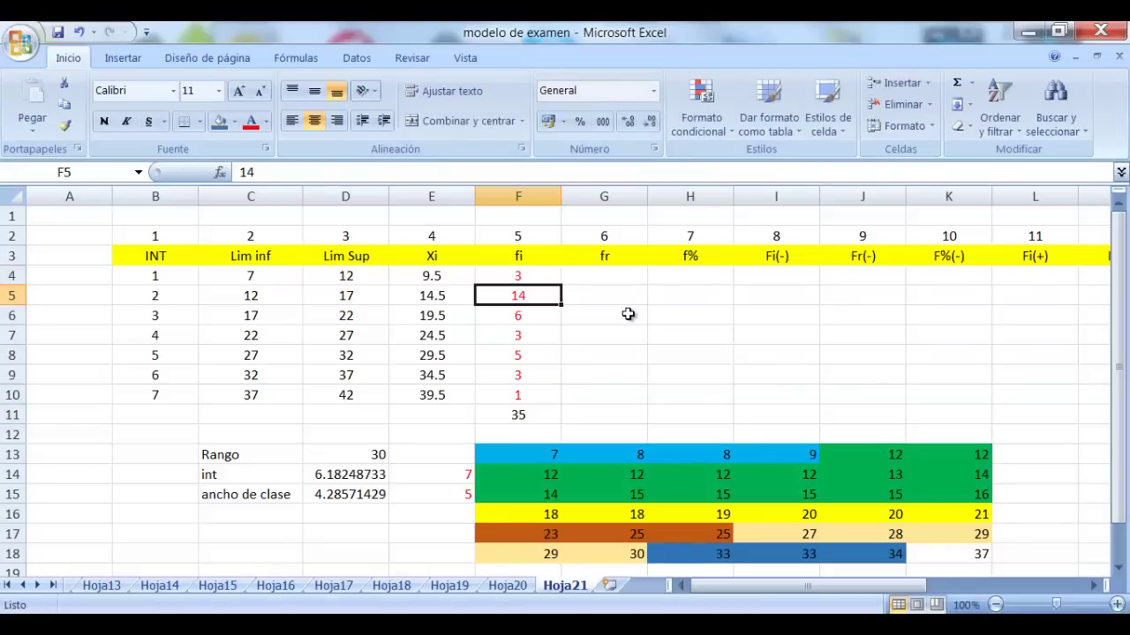
type("15")
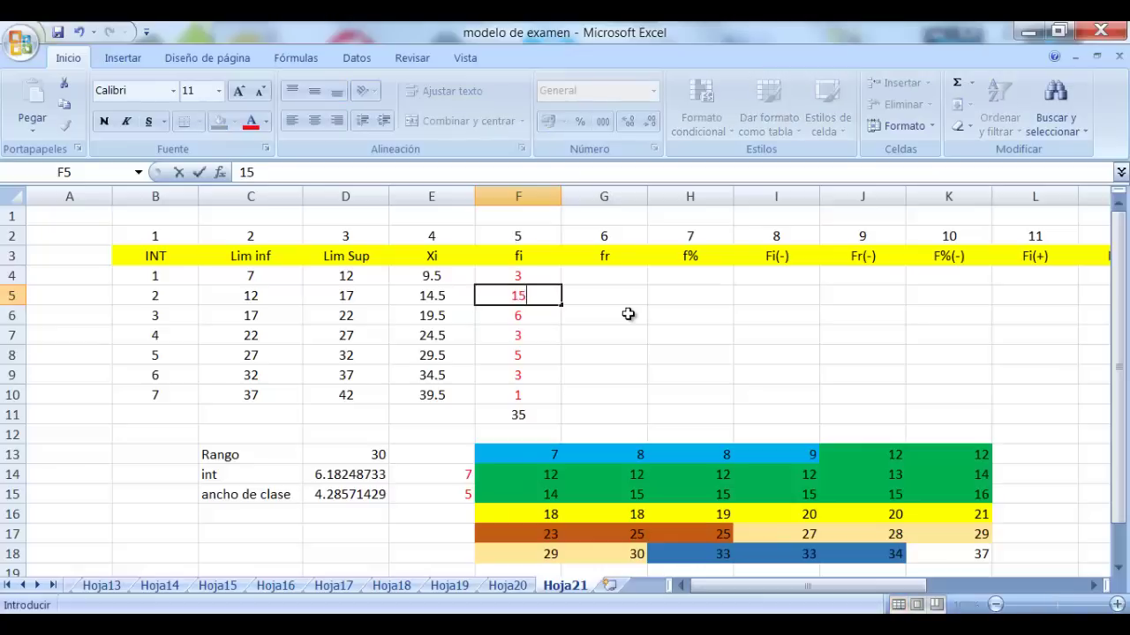
key("Return")
key("Up")
key("Up")
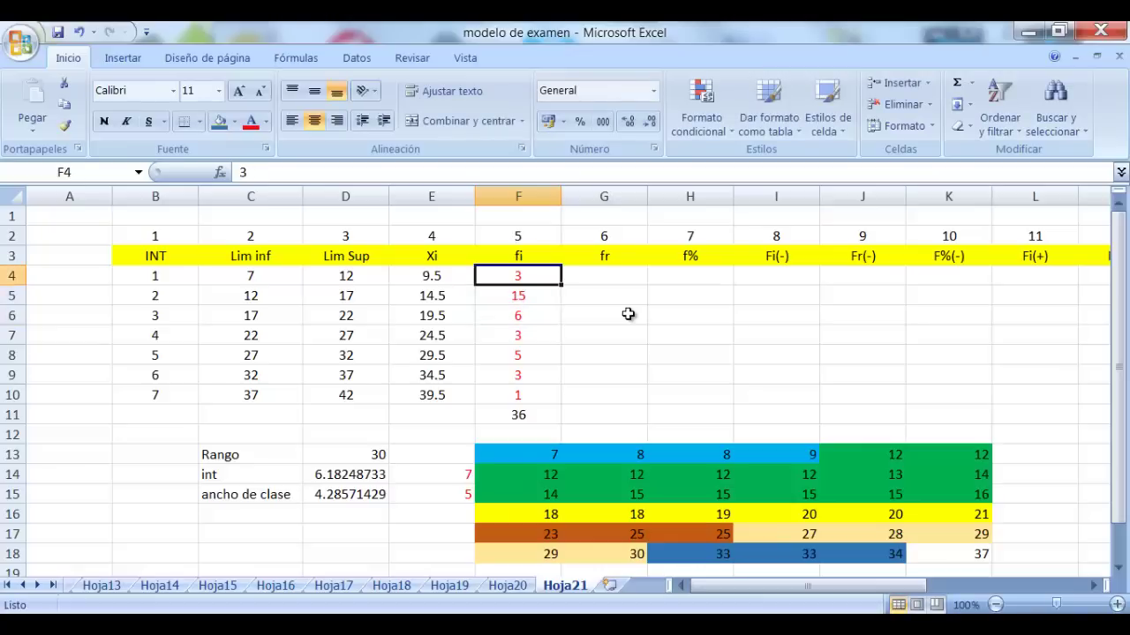
type("4")
key("Return")
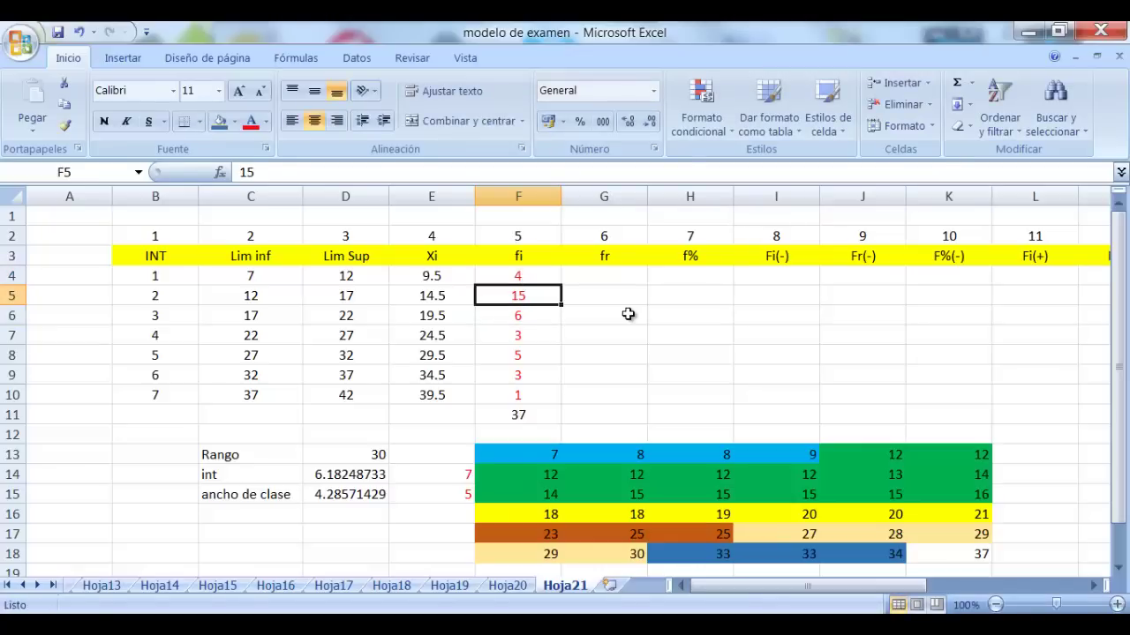
type("14")
key("Tab")
key("Up")
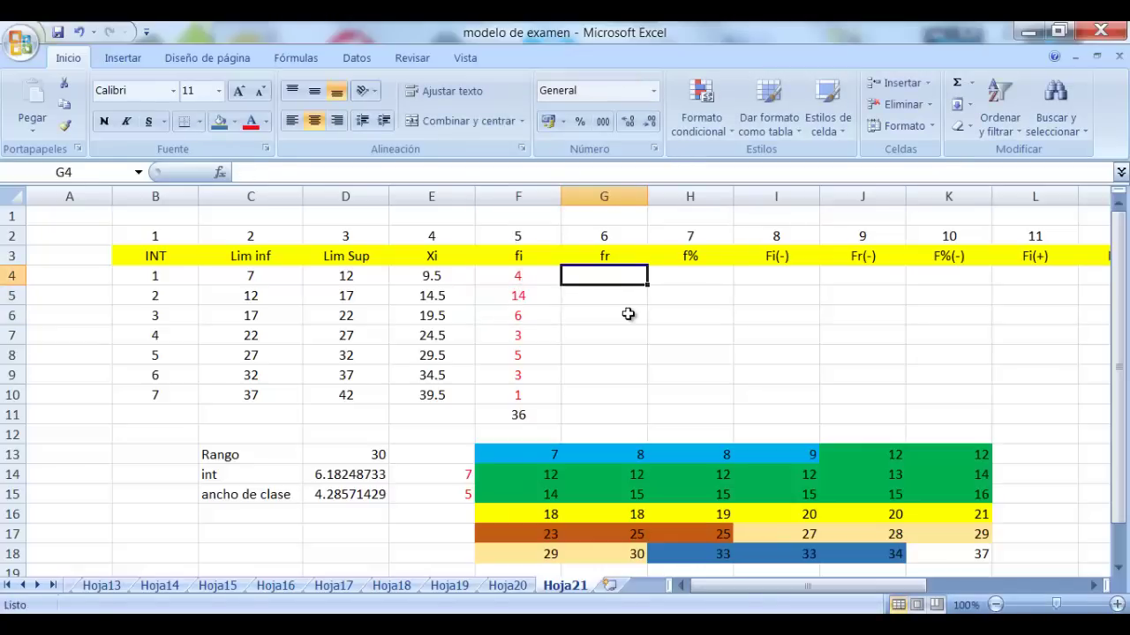
Enter =F4/$F$11 in G4, fill it down to G10, and copy G4:G10
type("=")
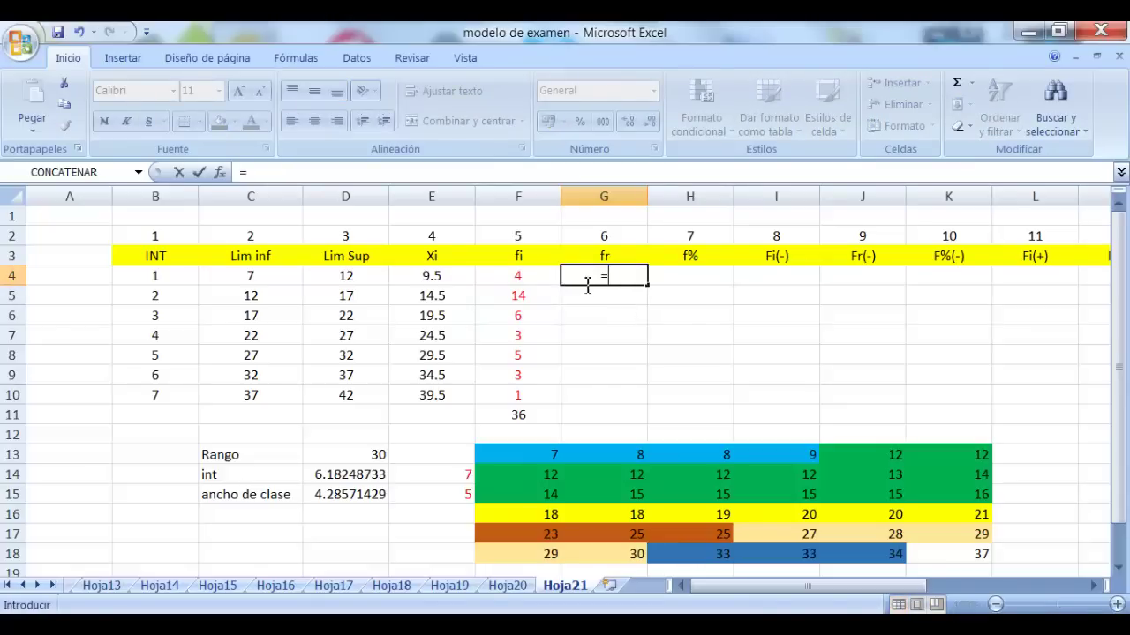
left_click(512, 281)
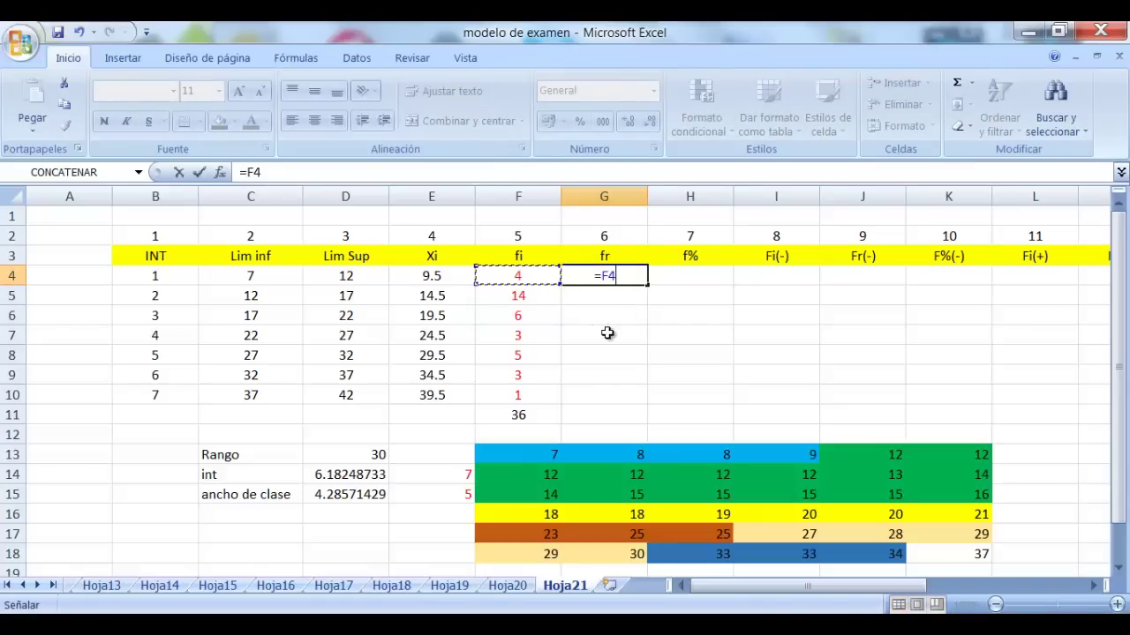
type("/")
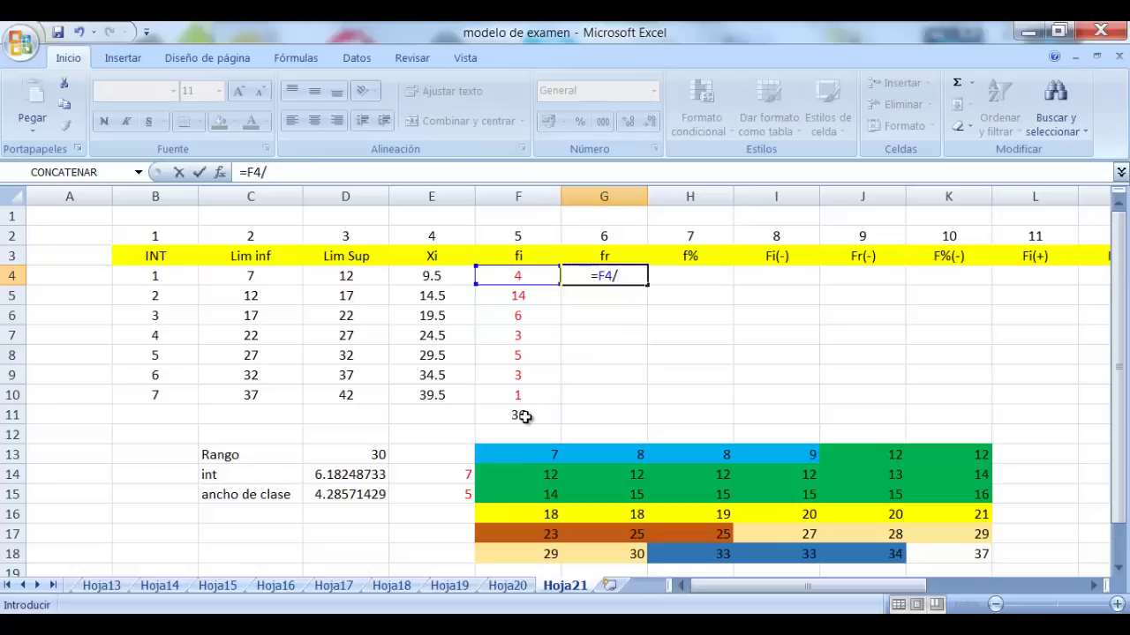
left_click(523, 415)
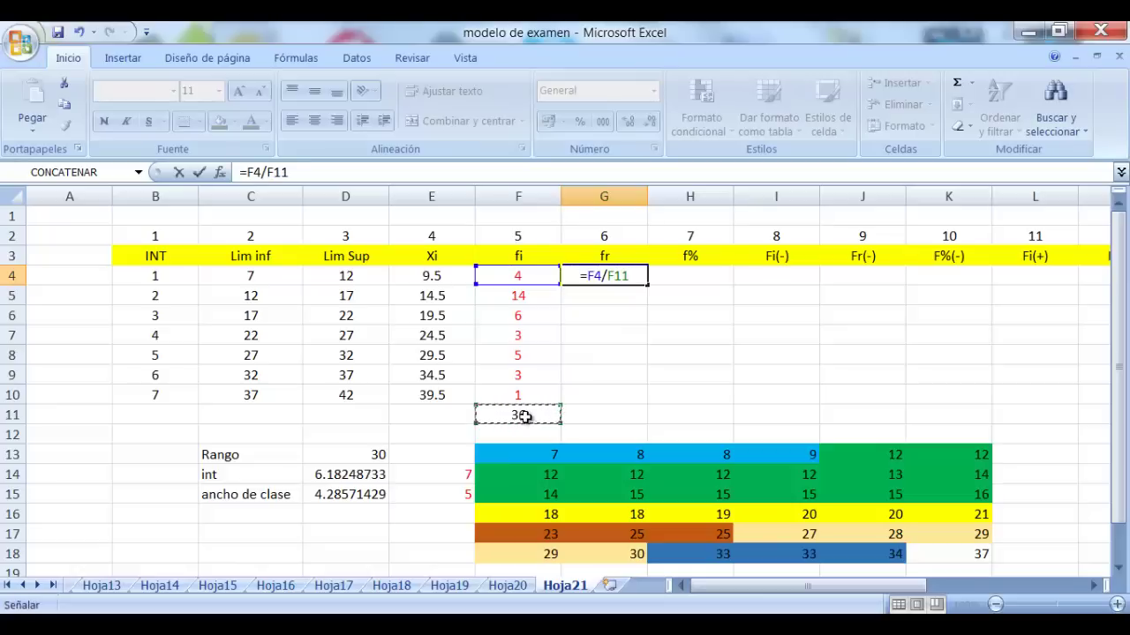
key("F4")
key("Return")
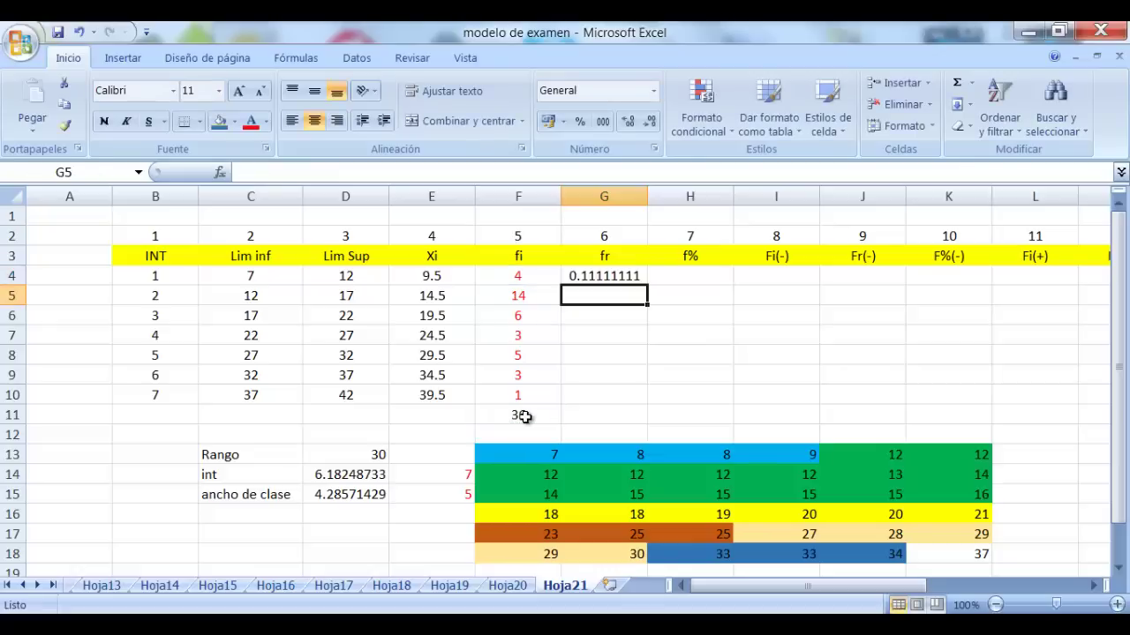
left_click(628, 277)
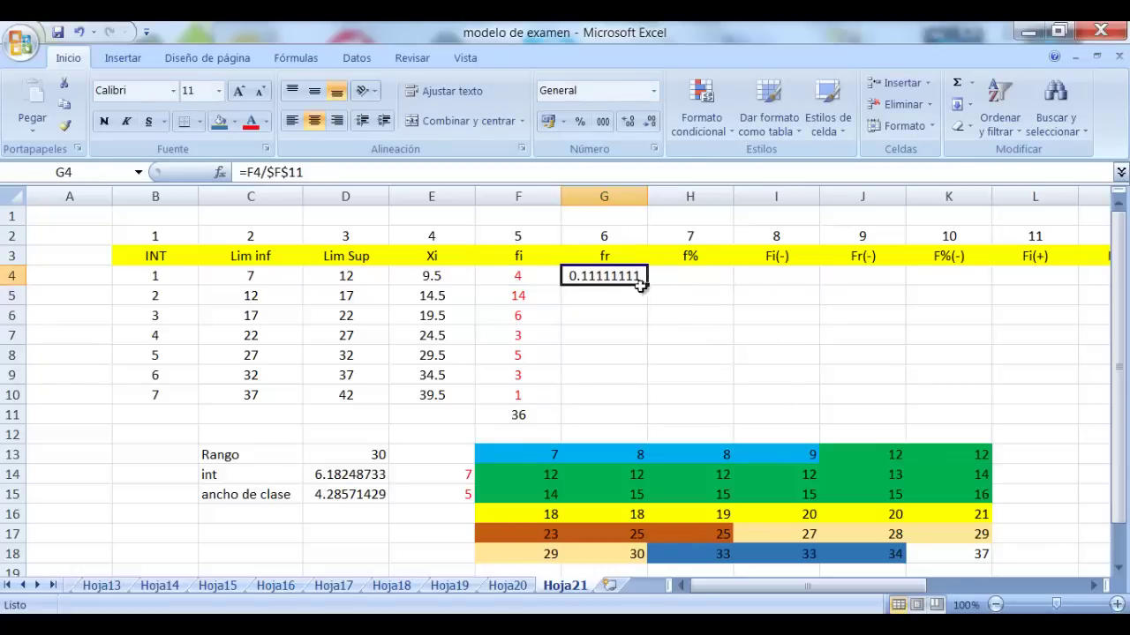
left_click_drag(648, 285, 644, 399)
left_click(710, 315)
left_click_drag(618, 277, 616, 395)
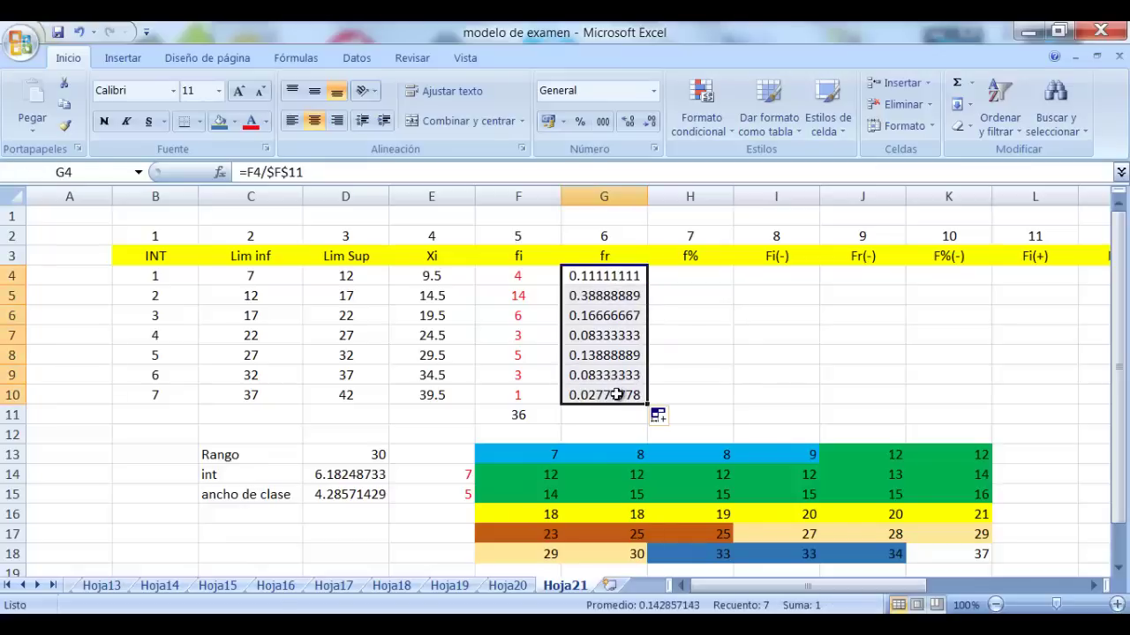
key("ctrl+c")
Paste the fr values into H4:H10 as values, formatted as percentages with two decimals
left_click_drag(706, 275, 704, 393)
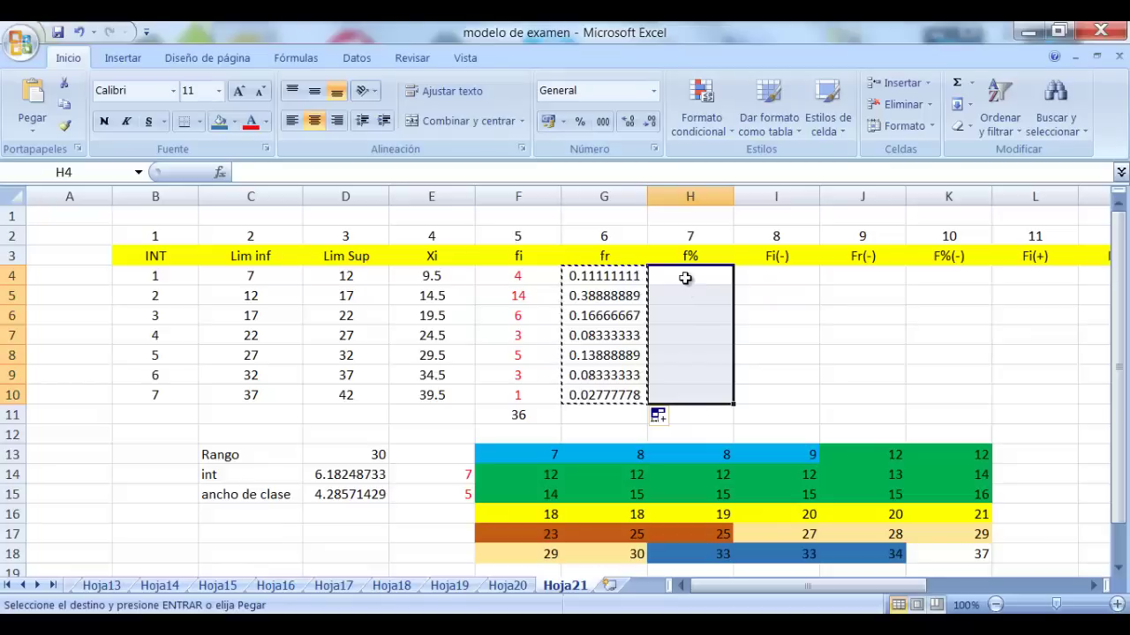
right_click(687, 280)
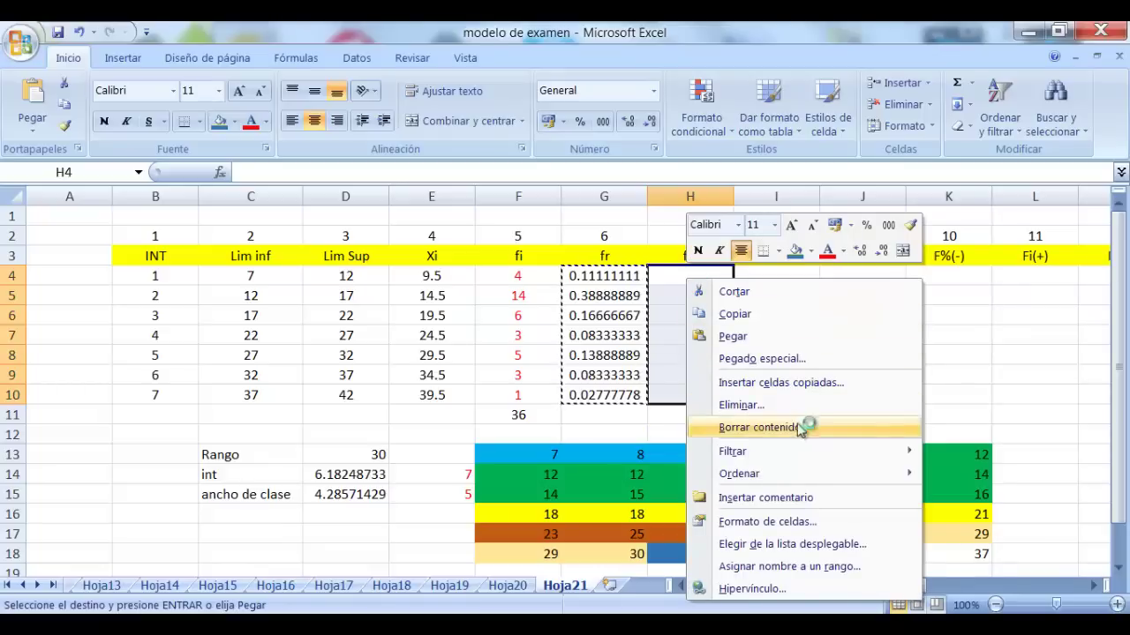
left_click(798, 357)
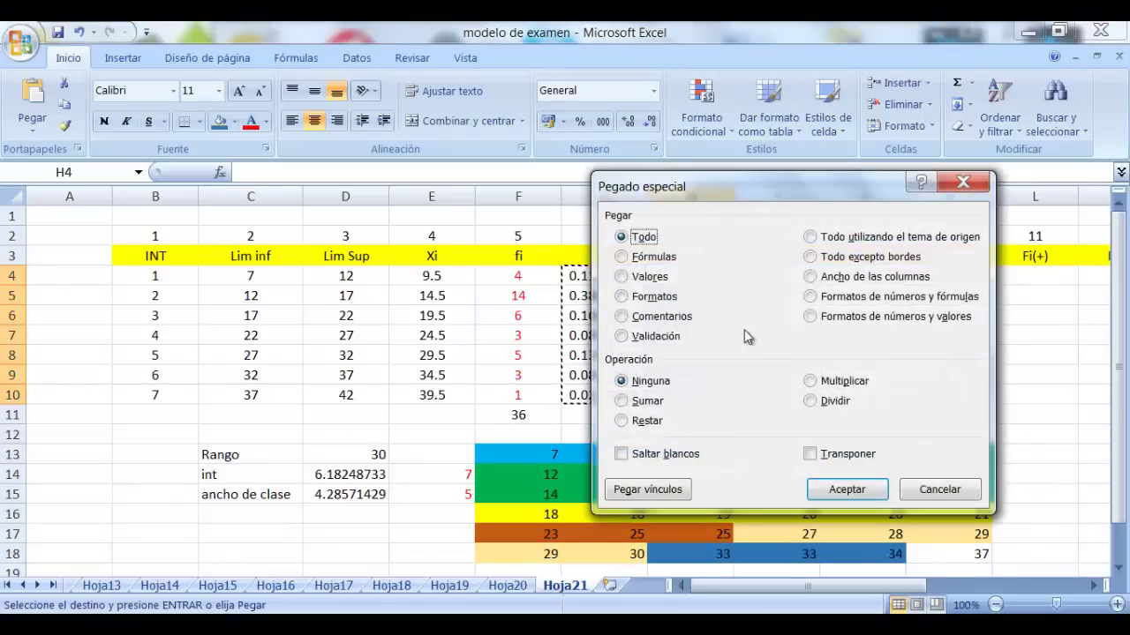
left_click(623, 277)
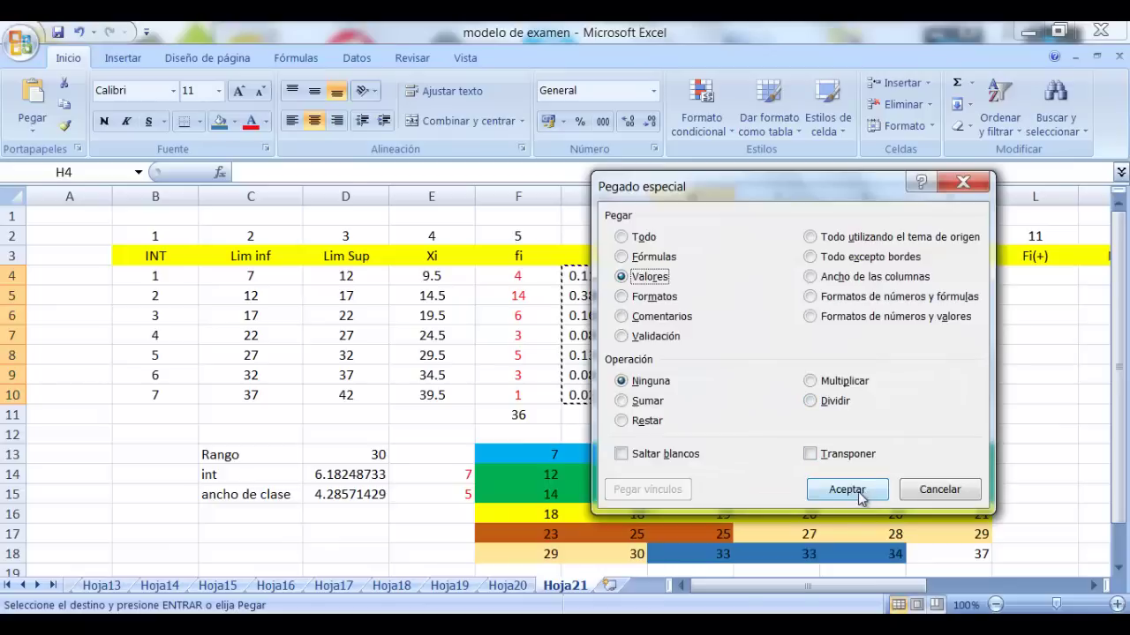
left_click(864, 491)
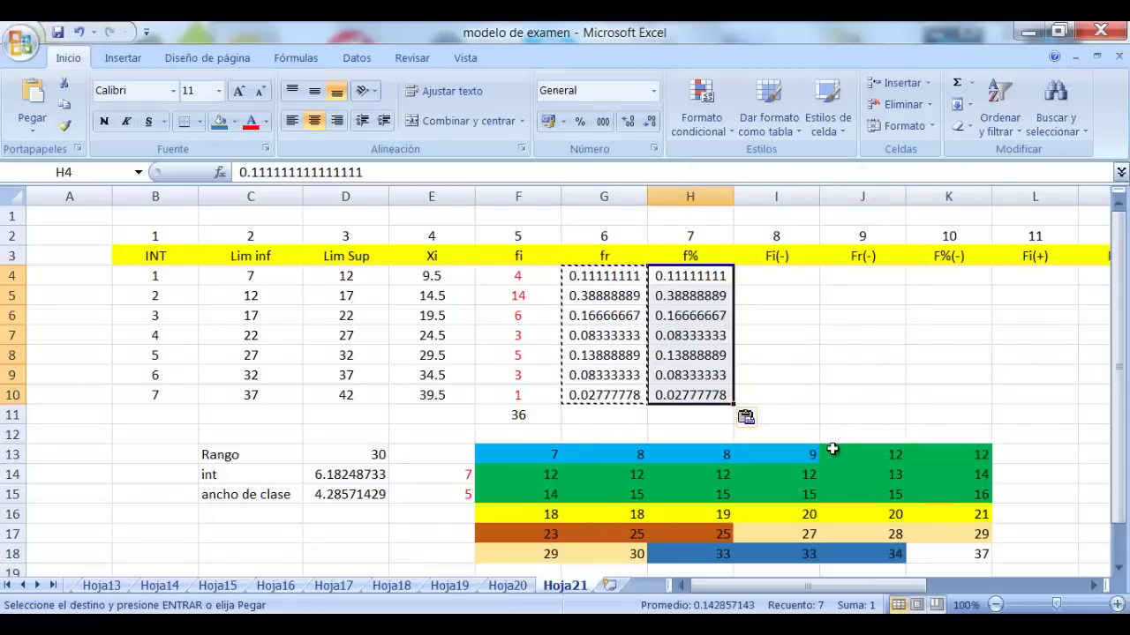
left_click(581, 123)
left_click(627, 121)
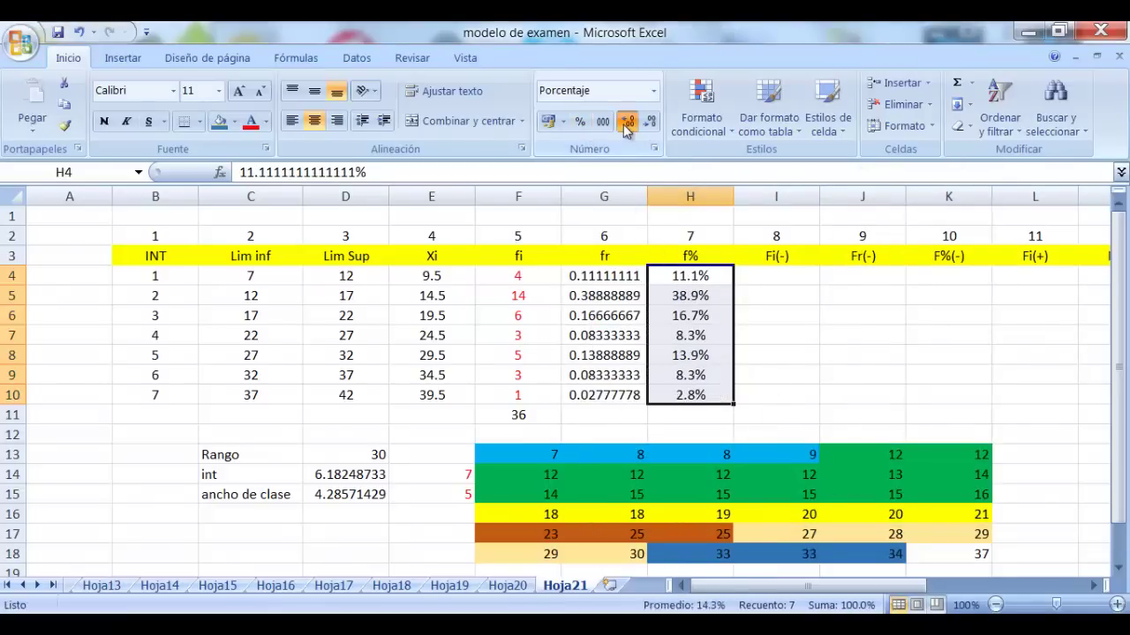
left_click(628, 121)
left_click(830, 356)
left_click(746, 276)
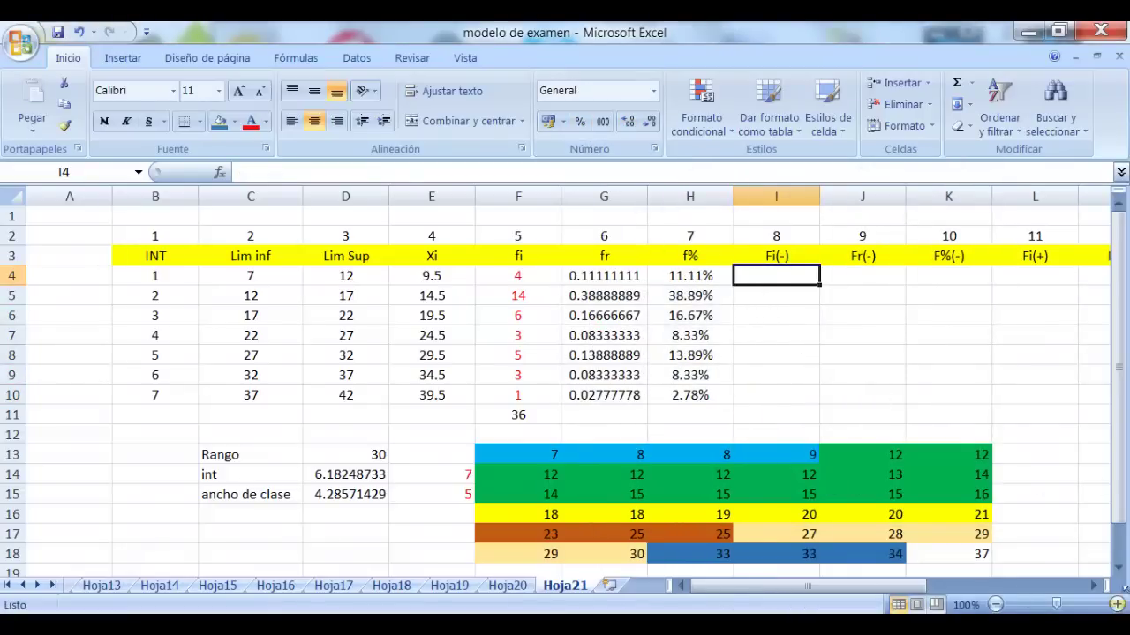
Enter the first cumulative frequency 4 in I4 and colour I4:I10 red
left_click(1096, 587)
left_click(1096, 587)
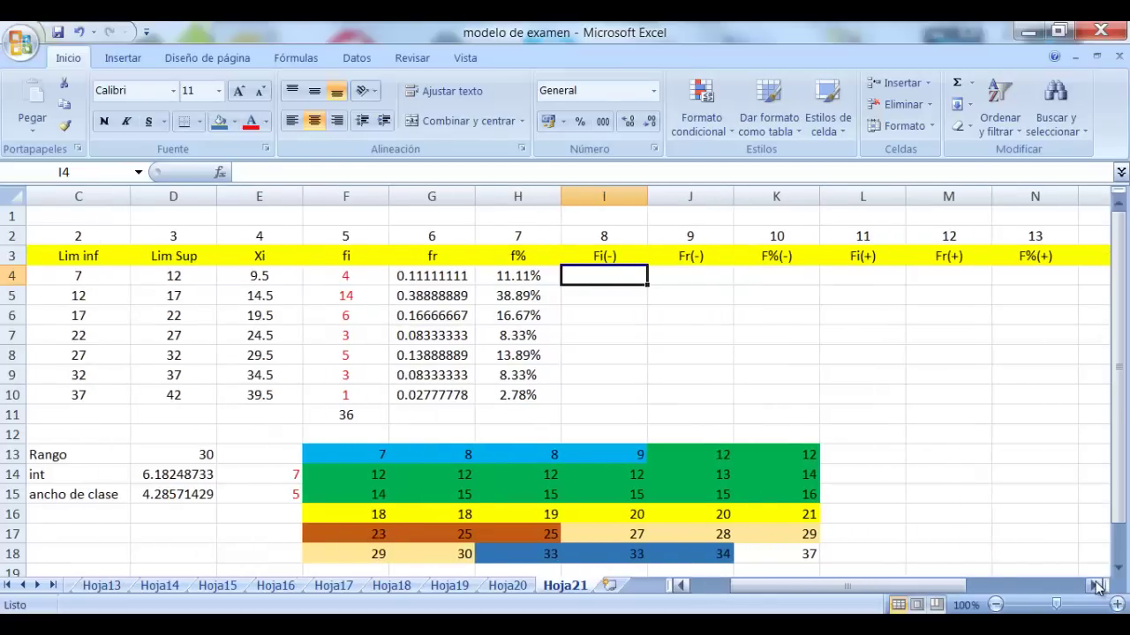
left_click(1097, 587)
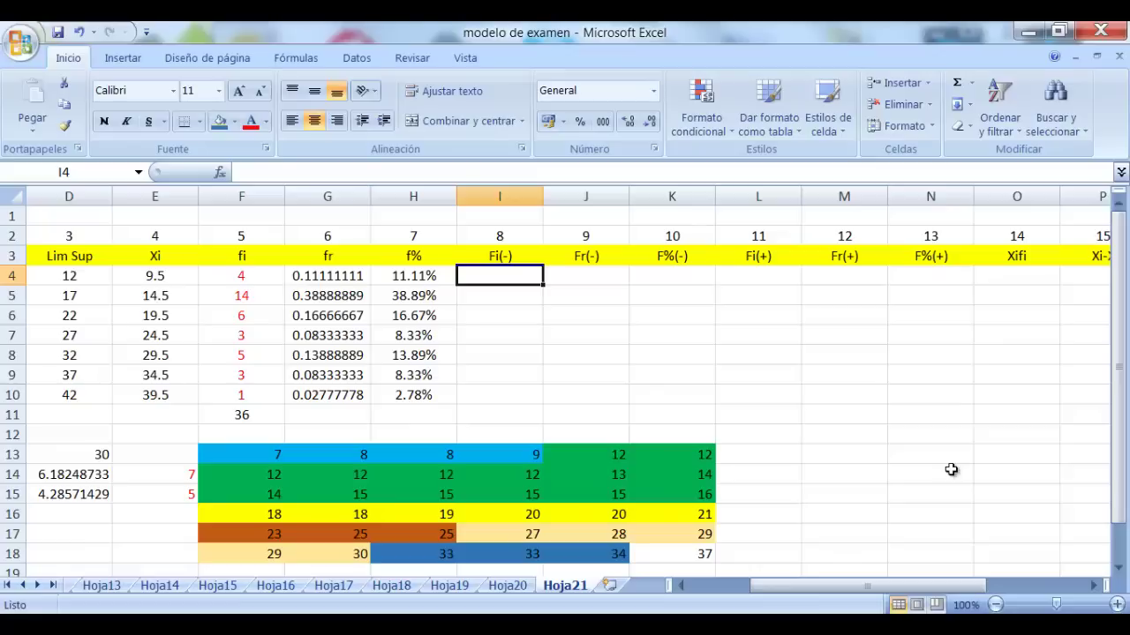
type("4")
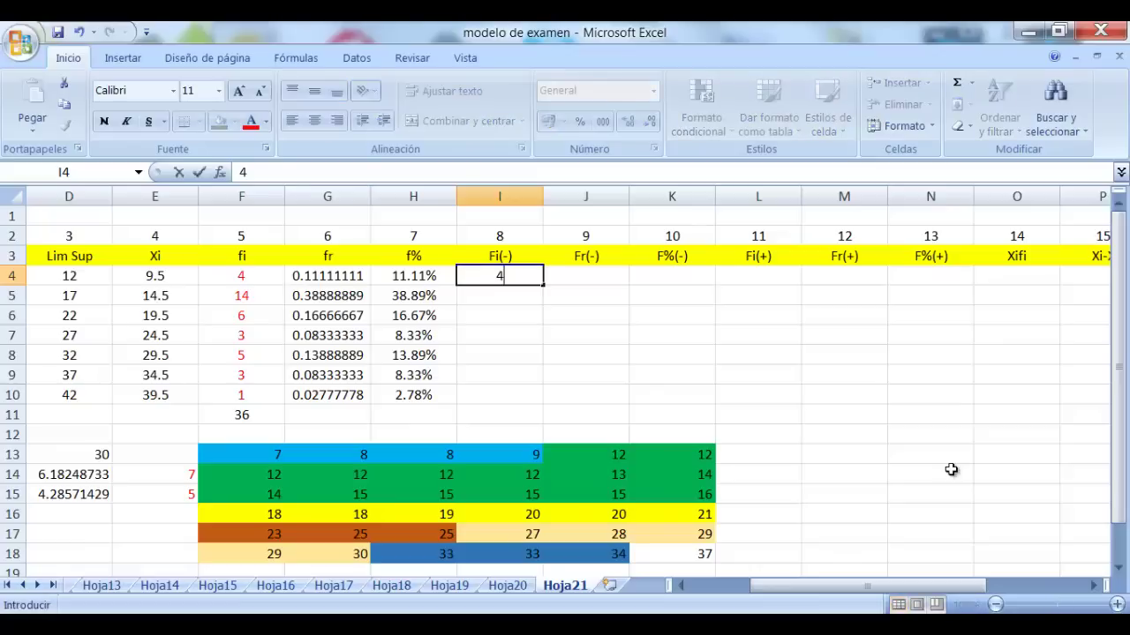
left_click(794, 416)
left_click_drag(512, 276, 507, 396)
left_click(256, 123)
left_click(569, 353)
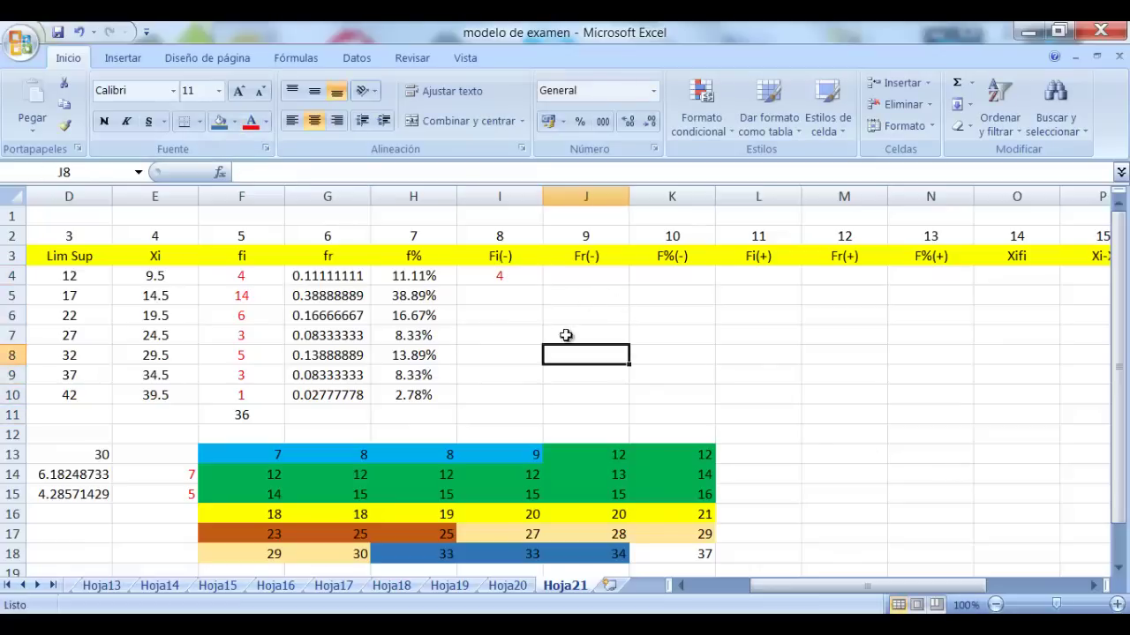
left_click(246, 276)
left_click(500, 275)
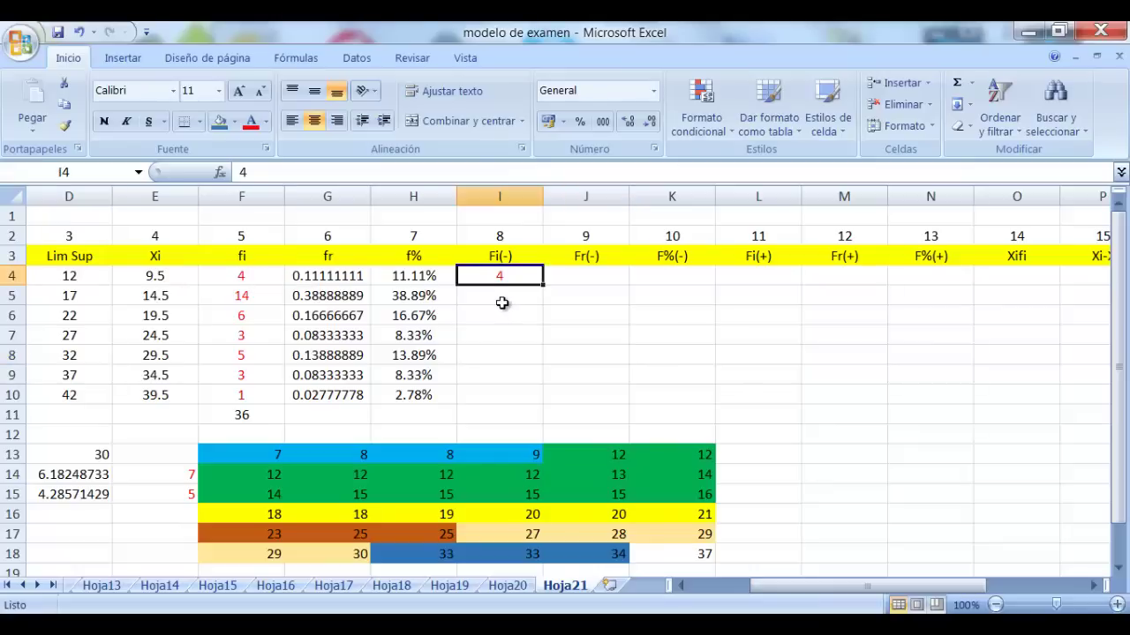
Enter =I4+F5 in I5 and fill it down to I10
left_click(501, 302)
type("=")
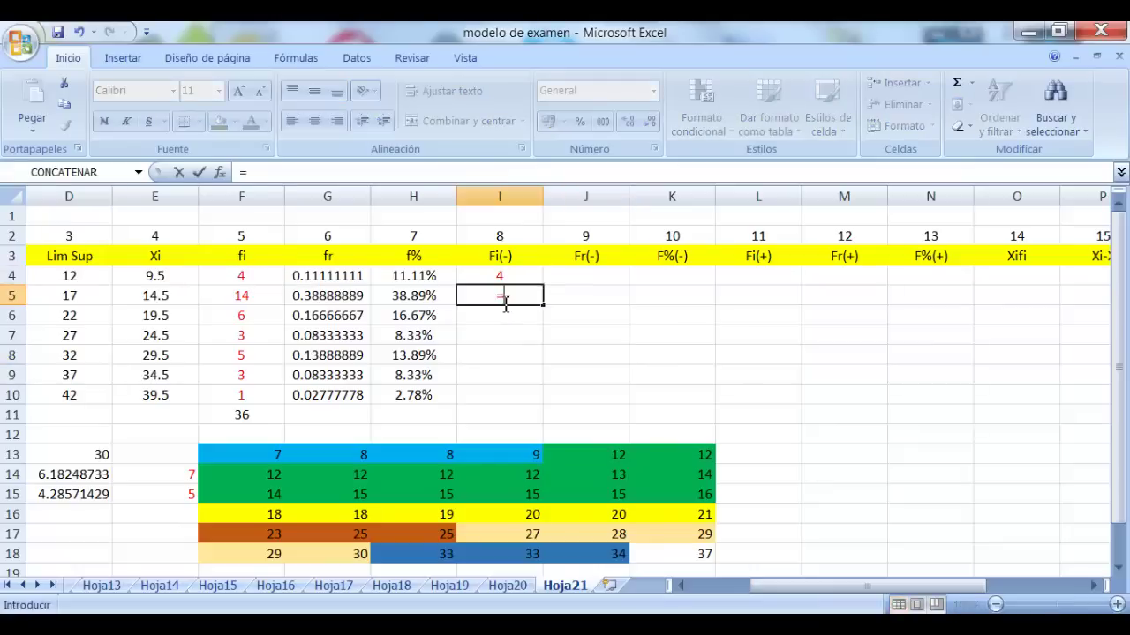
left_click(515, 273)
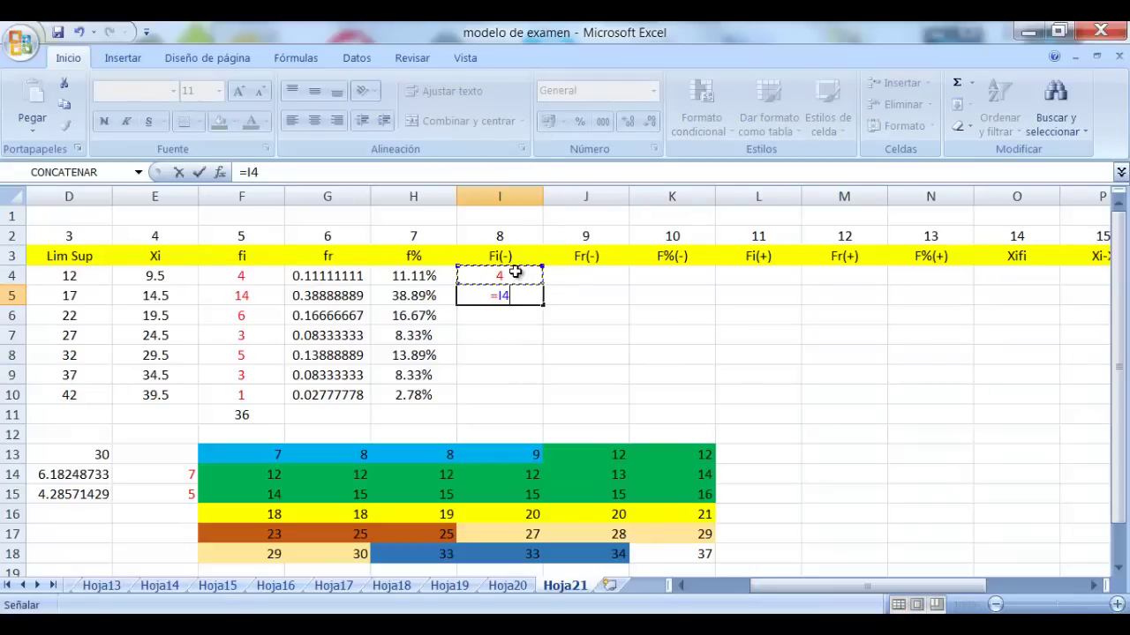
type("+")
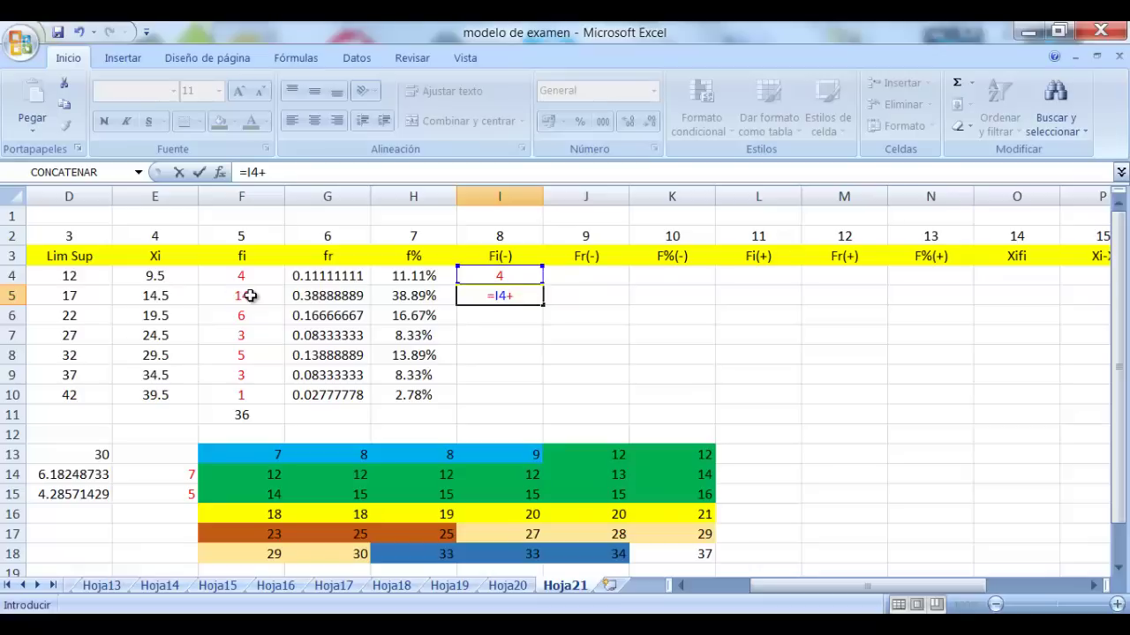
left_click(245, 297)
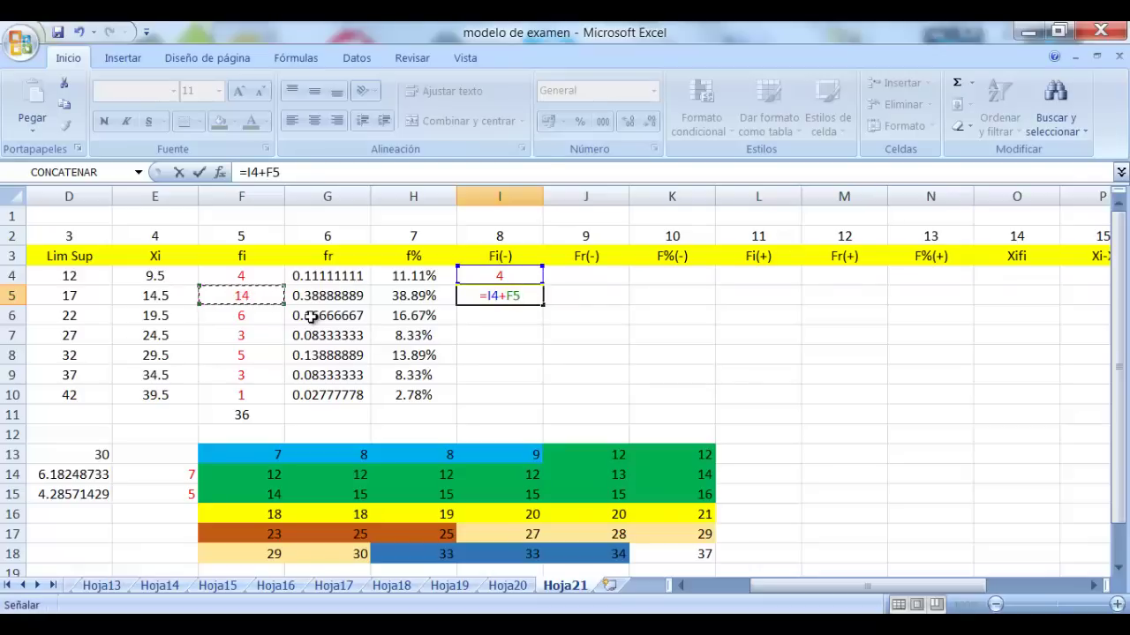
key("Return")
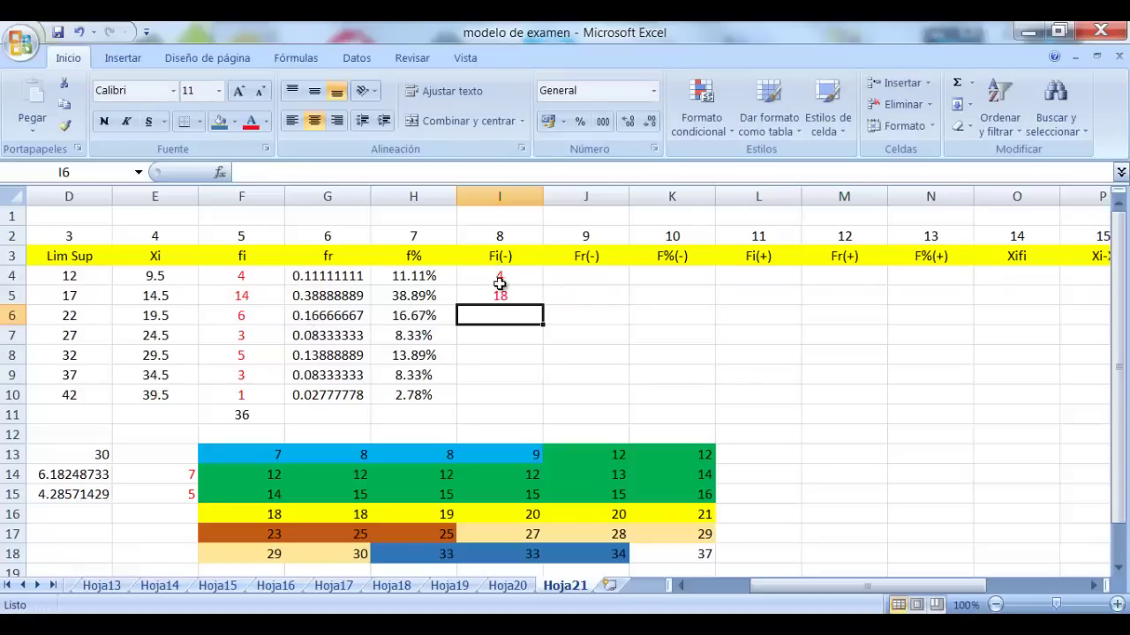
left_click(520, 296)
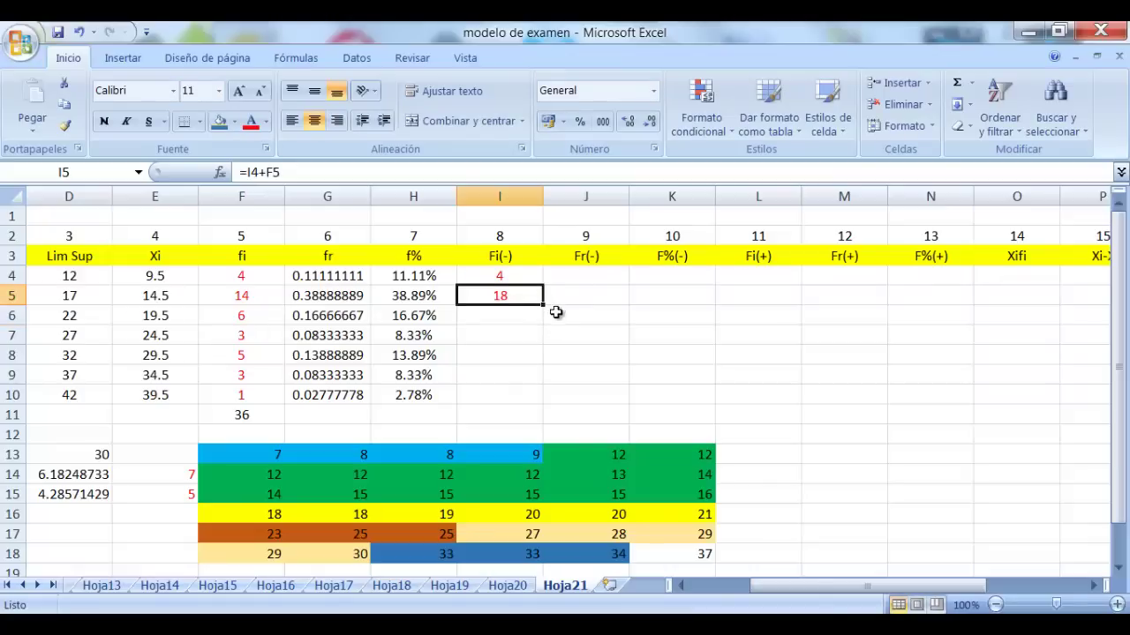
left_click_drag(542, 305, 522, 399)
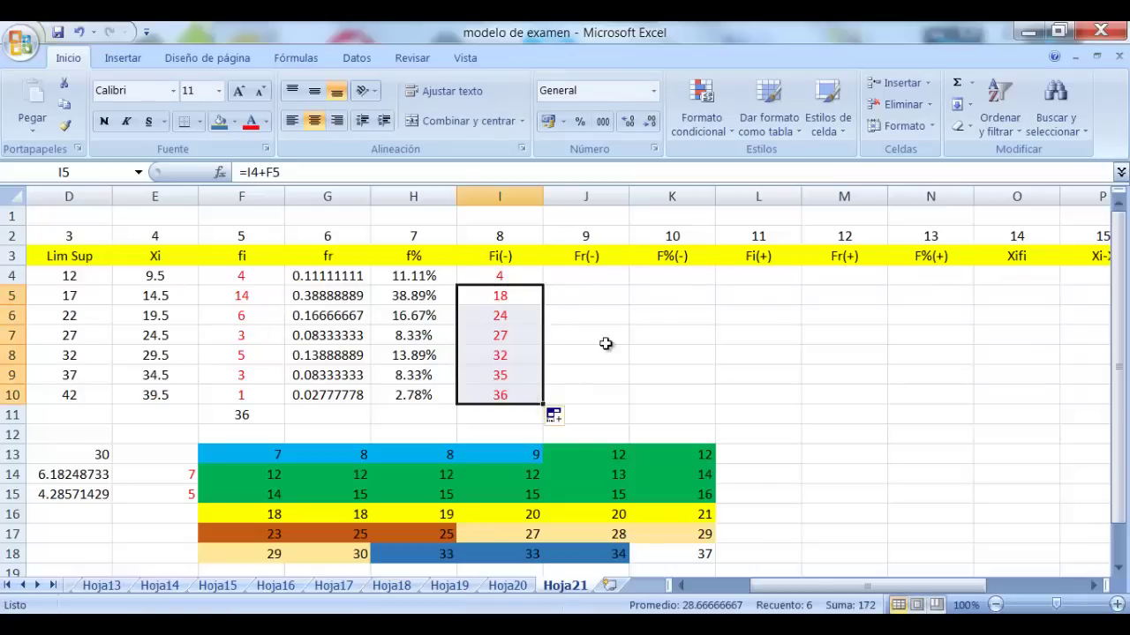
left_click(660, 315)
left_click(502, 397)
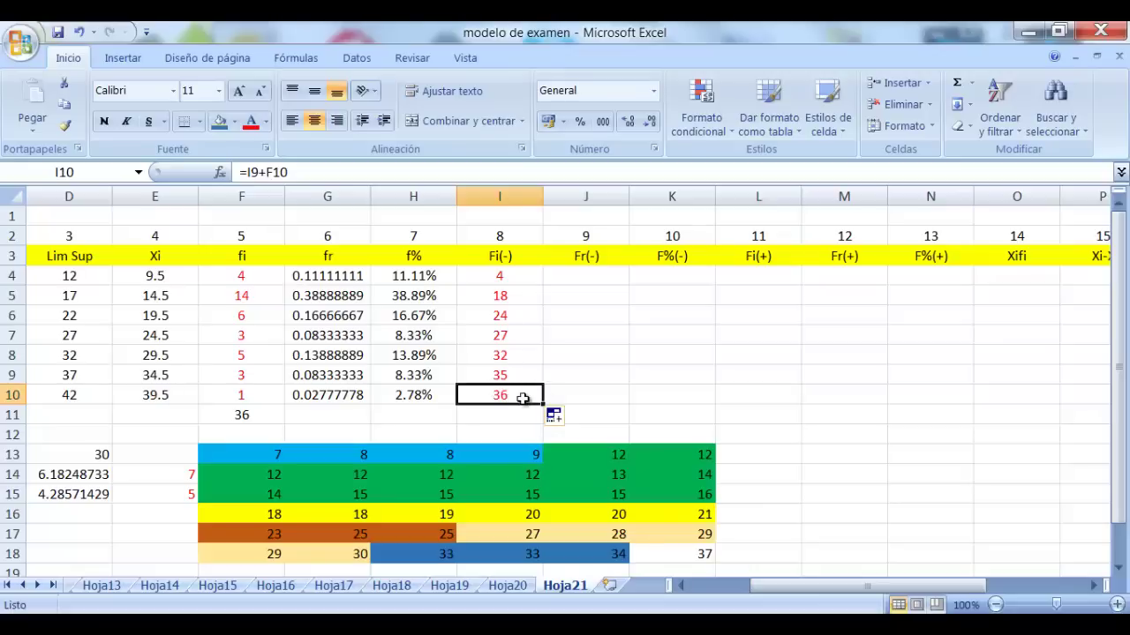
Enter =I4/$I$10 in J4 as the first cumulative relative frequency
left_click(275, 419)
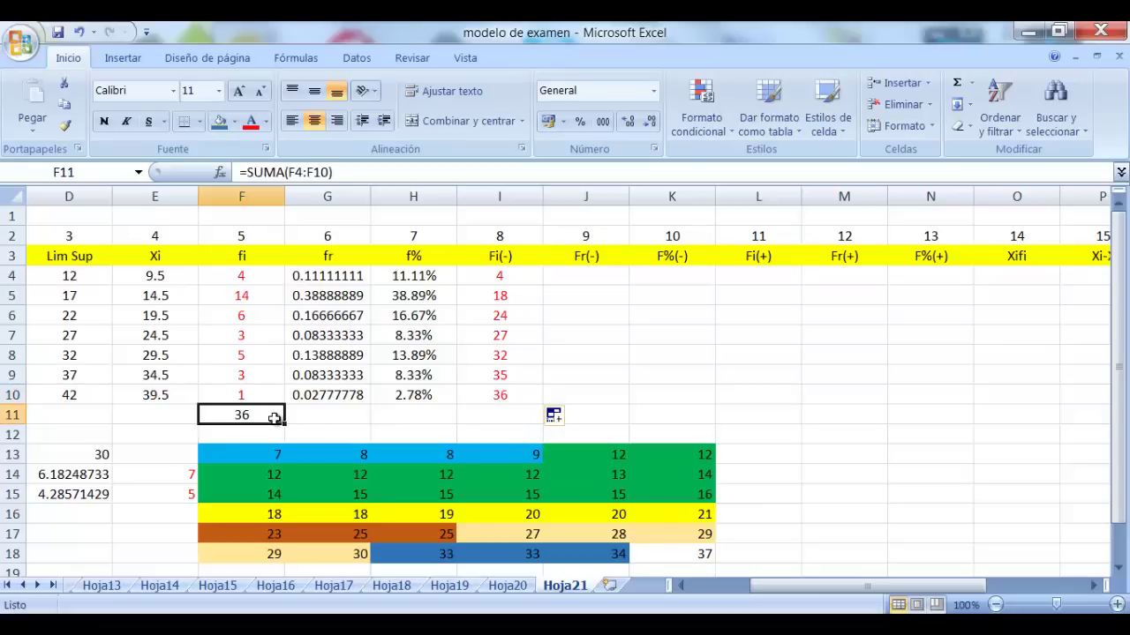
left_click(607, 276)
type("=")
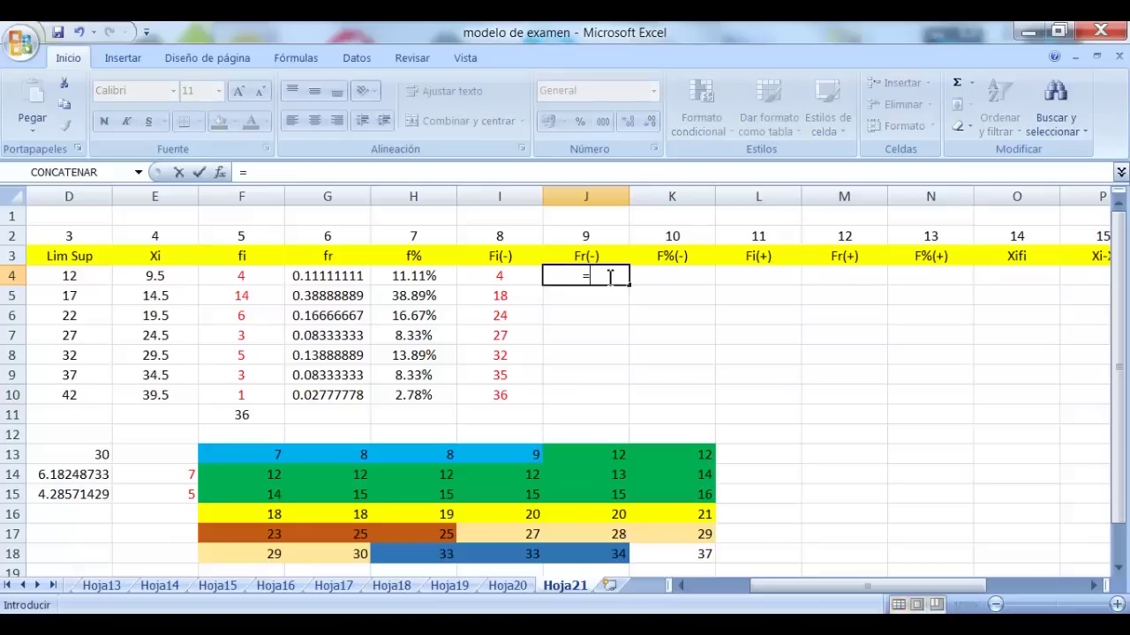
left_click(505, 278)
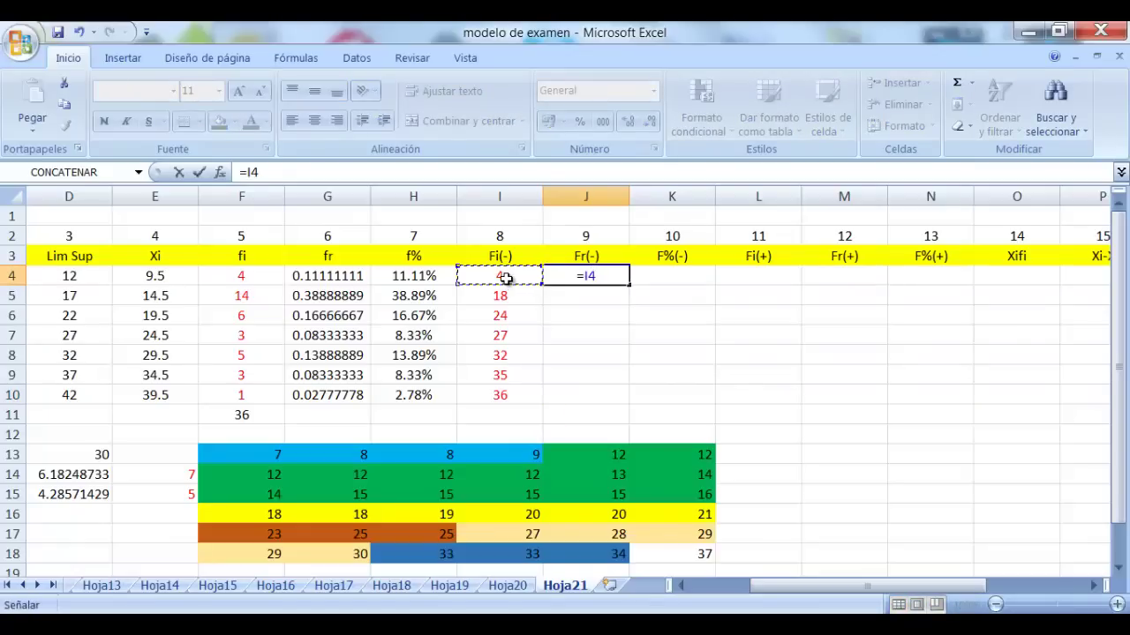
type("/")
left_click(516, 396)
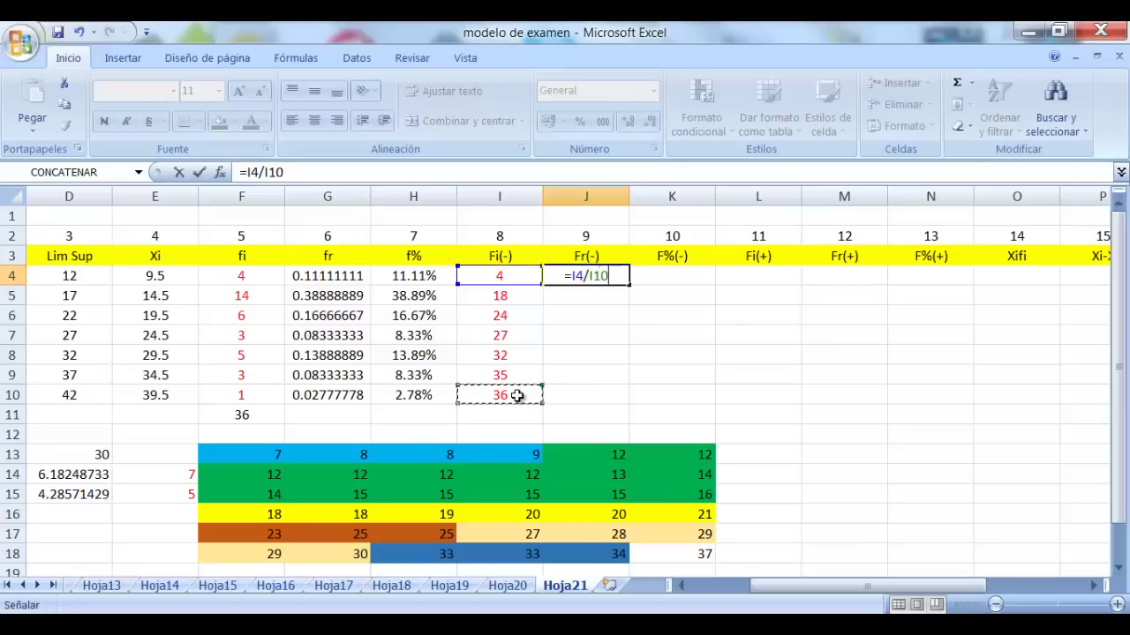
key("F4")
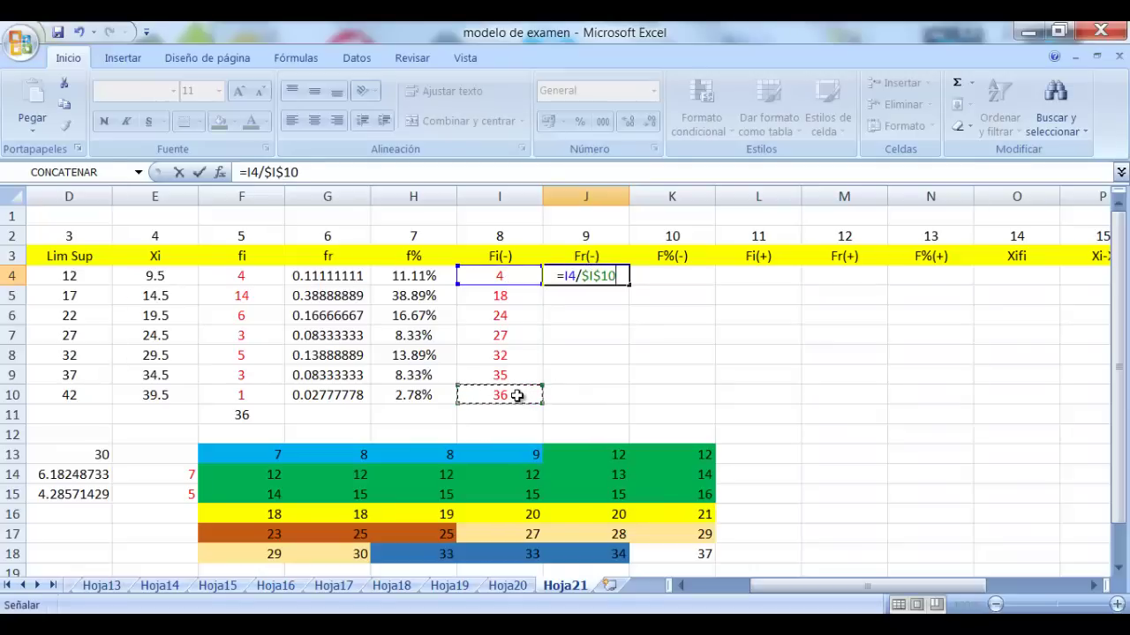
key("Return")
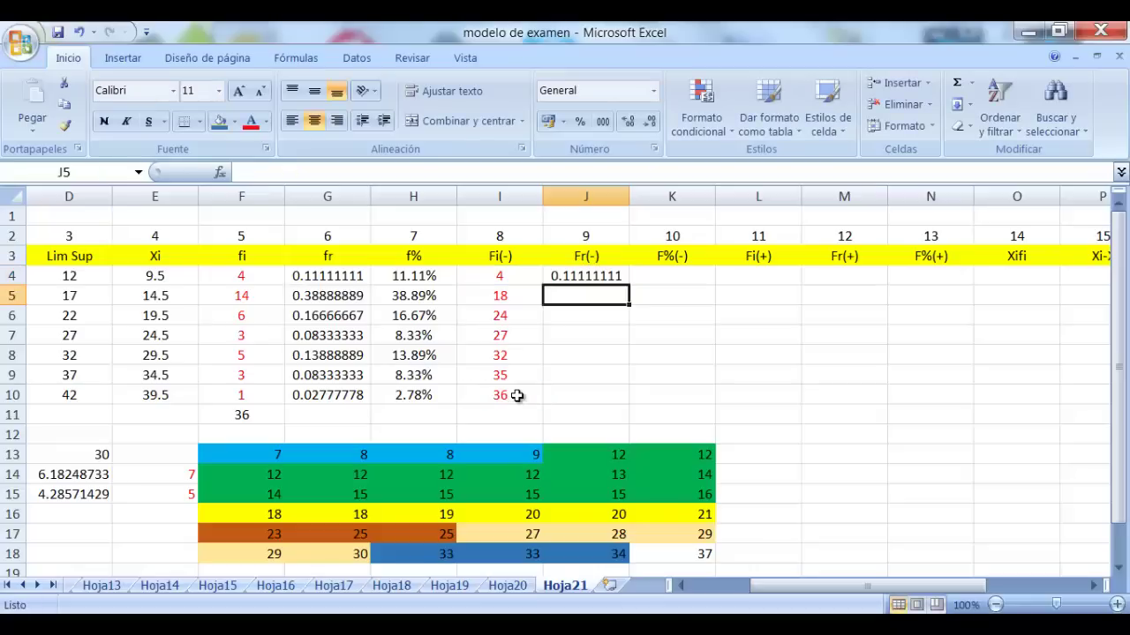
Fill the Fr(-) formula down to J10 and copy J4:J10
left_click(606, 277)
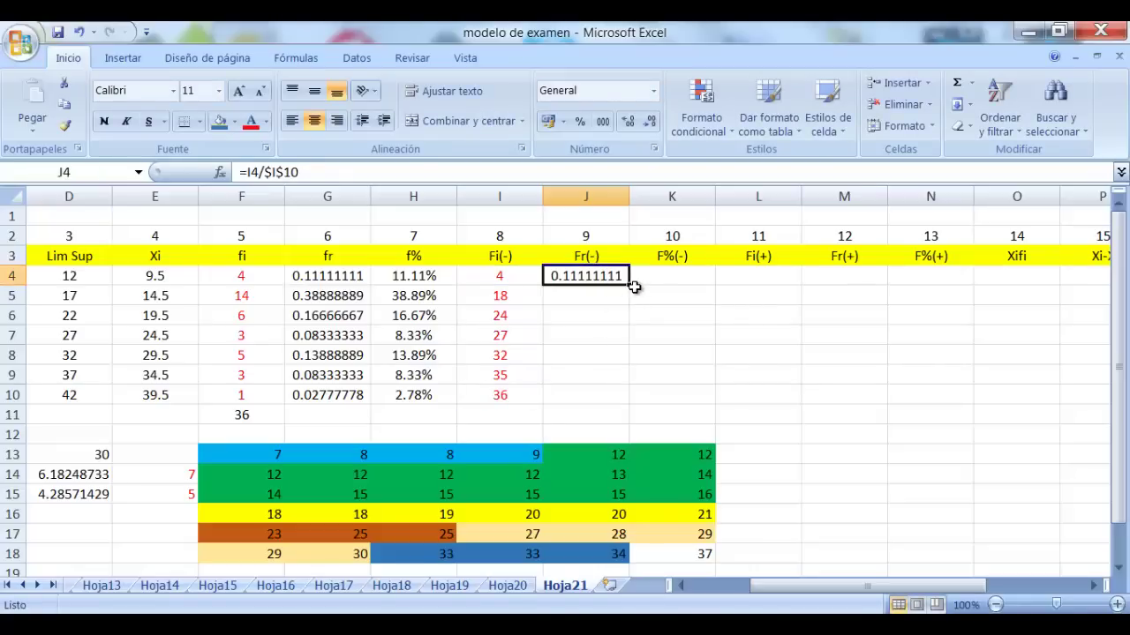
left_click_drag(629, 285, 617, 393)
left_click(771, 335)
left_click_drag(607, 277, 589, 393)
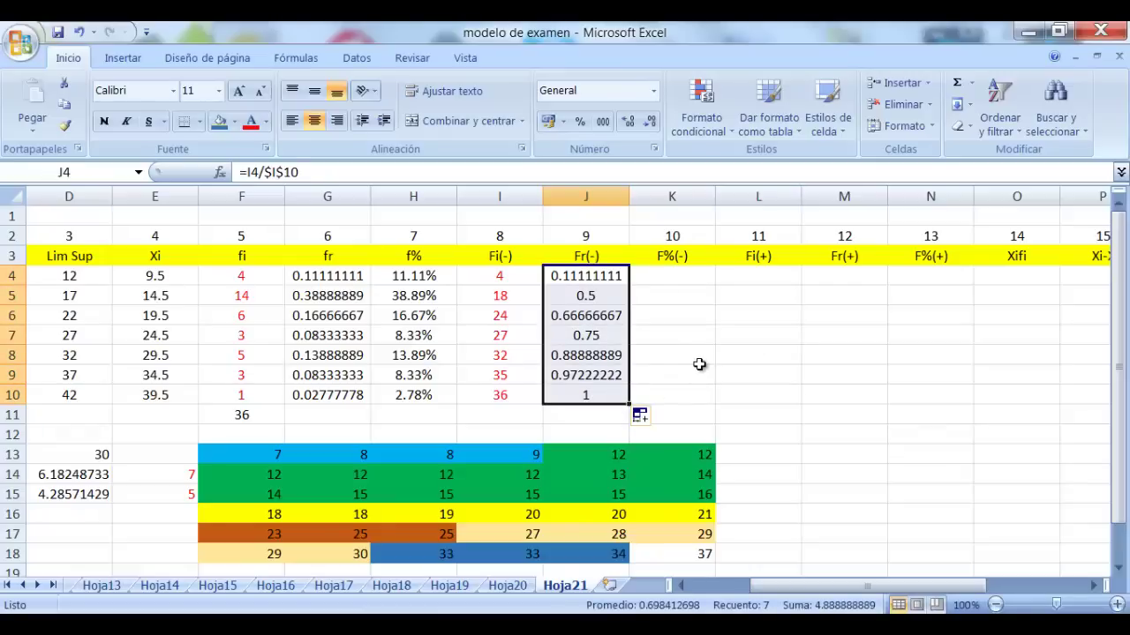
key("ctrl+c")
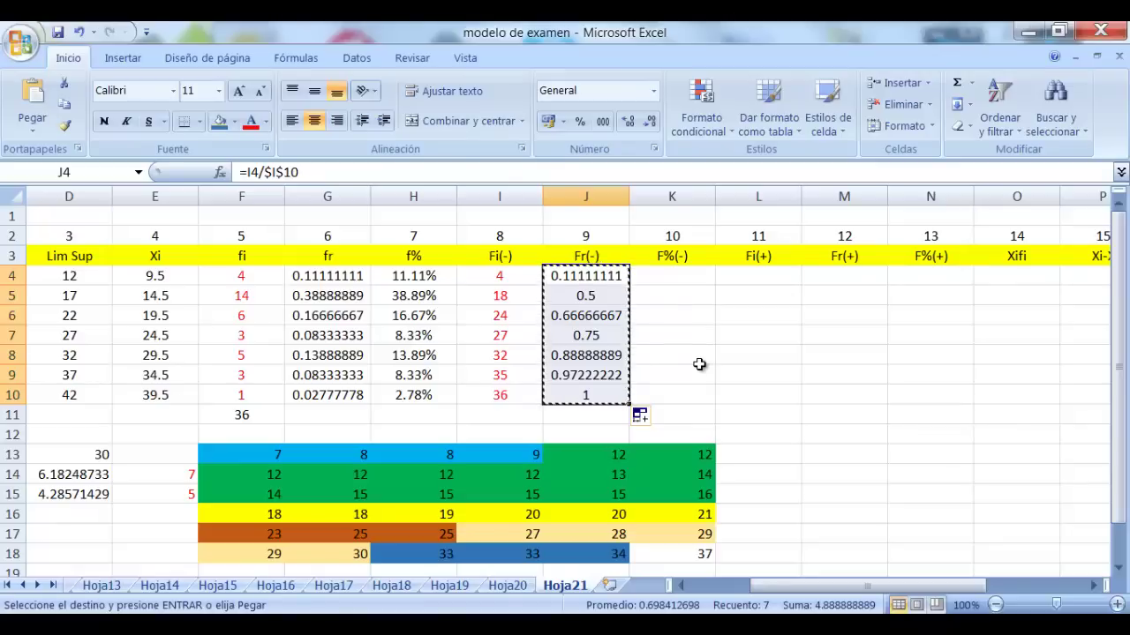
Paste the Fr(-) values into K4:K10 as values, formatted as percentages with two decimals
left_click_drag(676, 277, 671, 392)
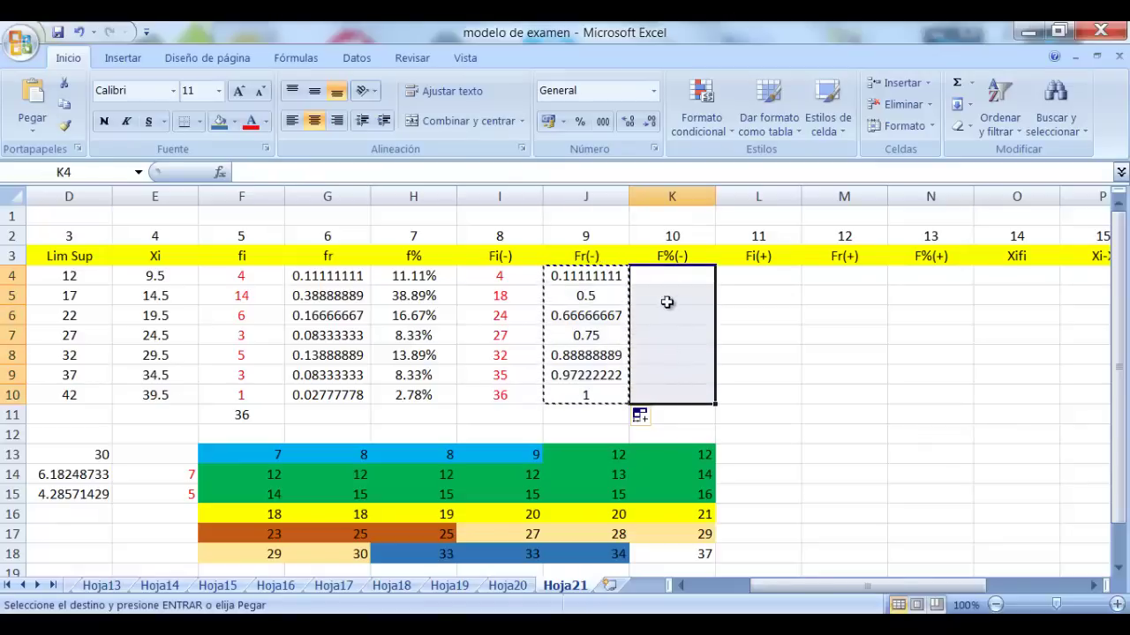
right_click(667, 302)
left_click(745, 369)
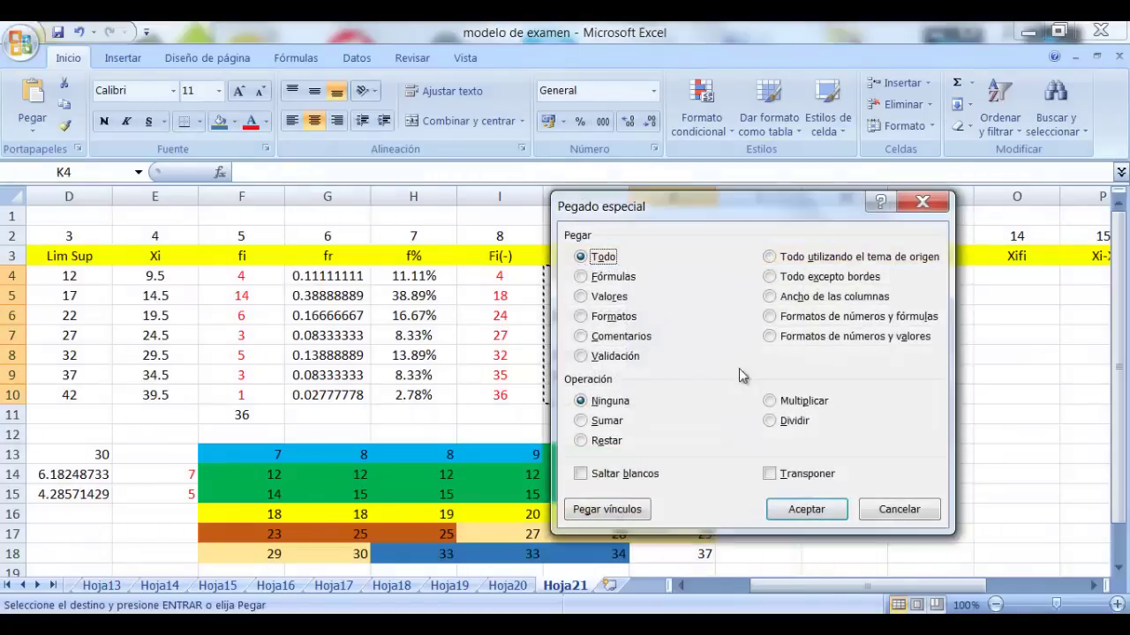
left_click(583, 297)
left_click(821, 507)
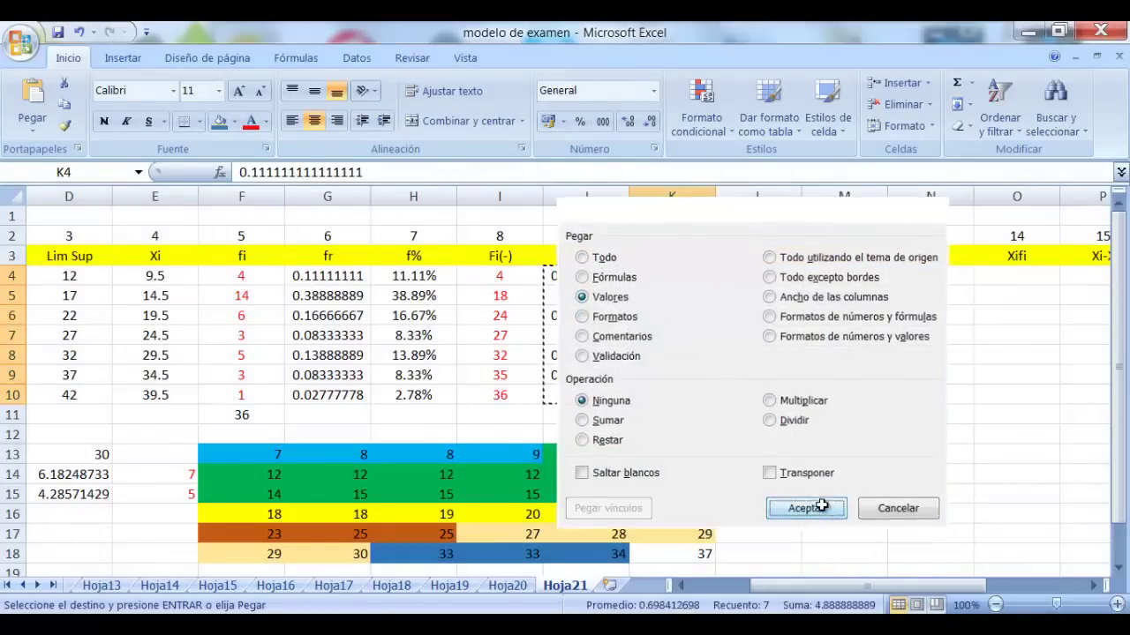
left_click(582, 122)
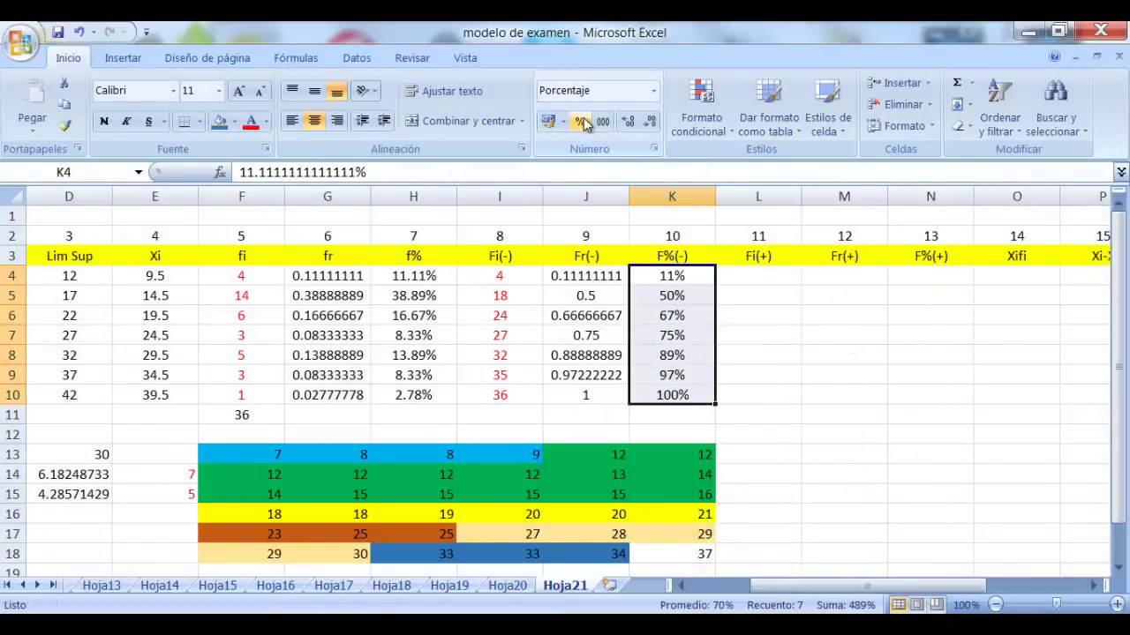
left_click(629, 121)
left_click(628, 121)
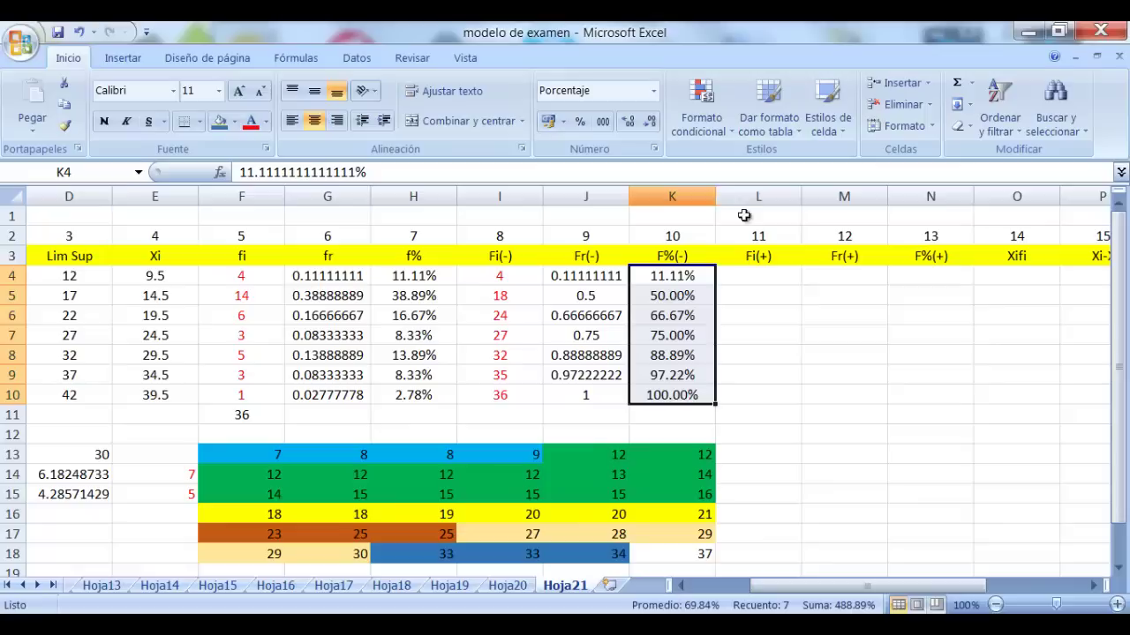
left_click(819, 336)
Remove the decimals from K5, K7 and K10 so they show 50%, 75% and 100%
left_click(684, 298)
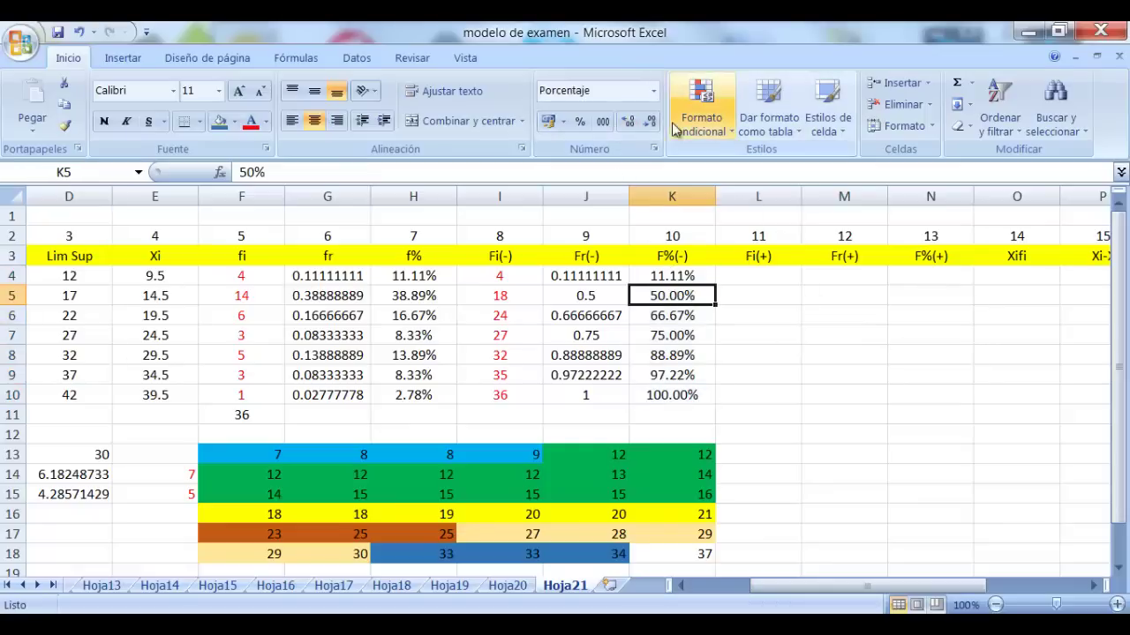
left_click(649, 121)
left_click(650, 121)
left_click(679, 335)
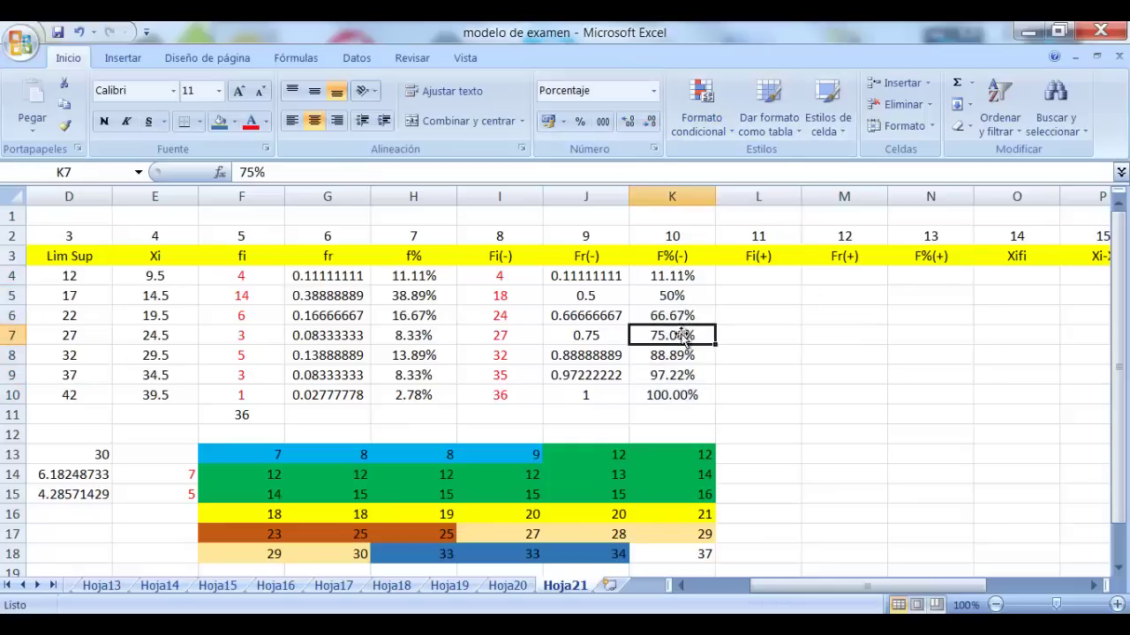
left_click(650, 121)
left_click(649, 121)
left_click(672, 399)
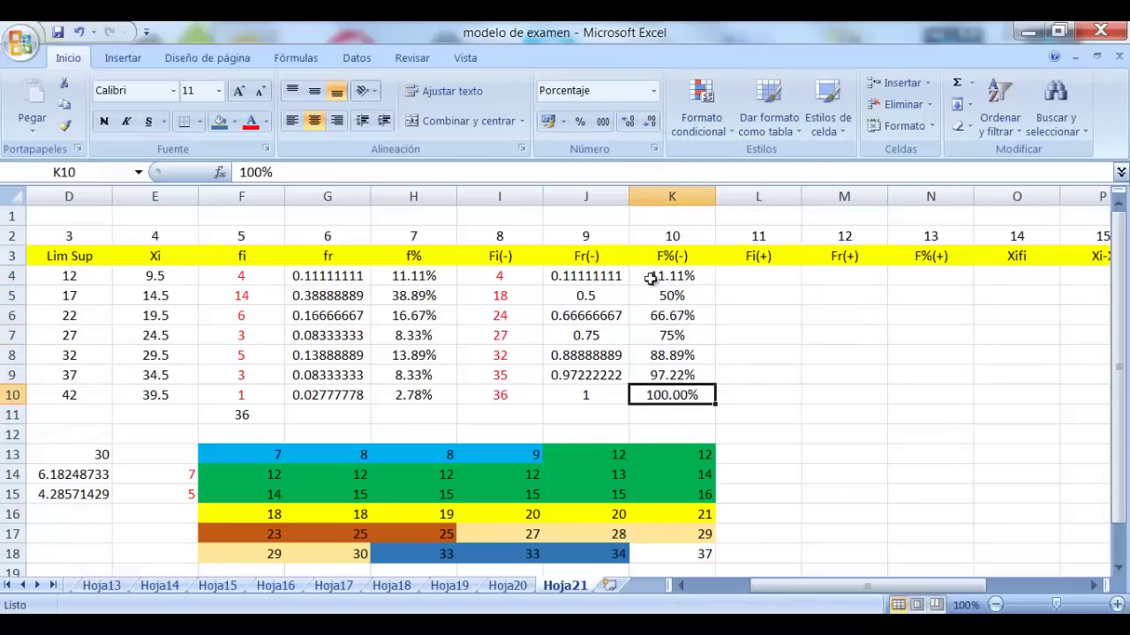
left_click(650, 121)
left_click(649, 120)
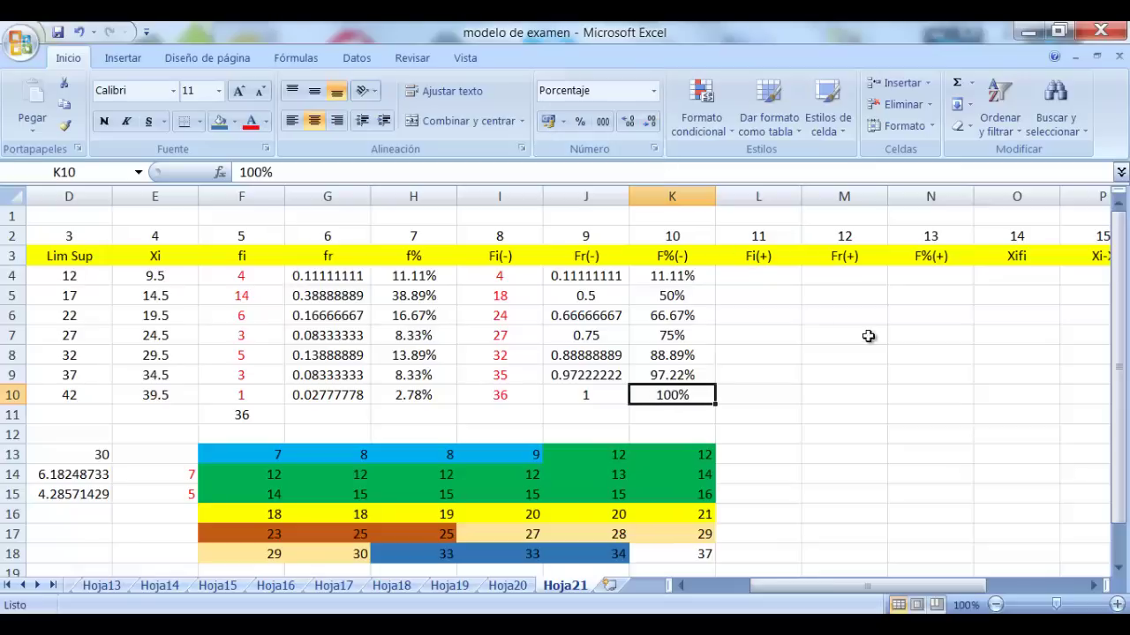
left_click(869, 337)
left_click(763, 273)
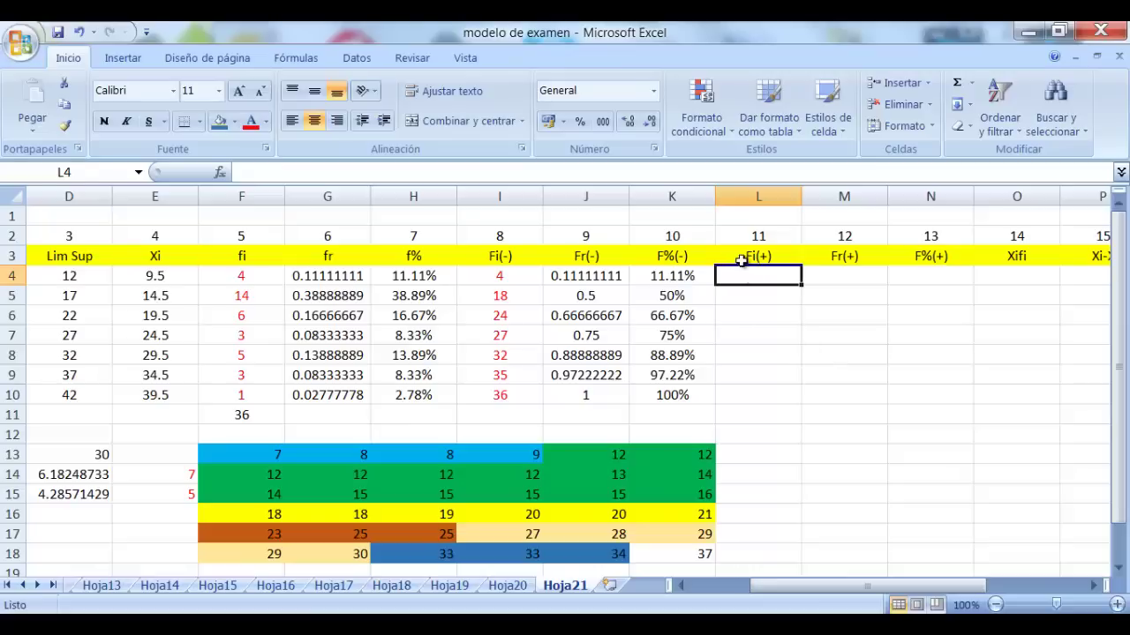
Enter 36 as the first Fi(+) value in L4 and colour L4:L10 red
left_click(749, 256)
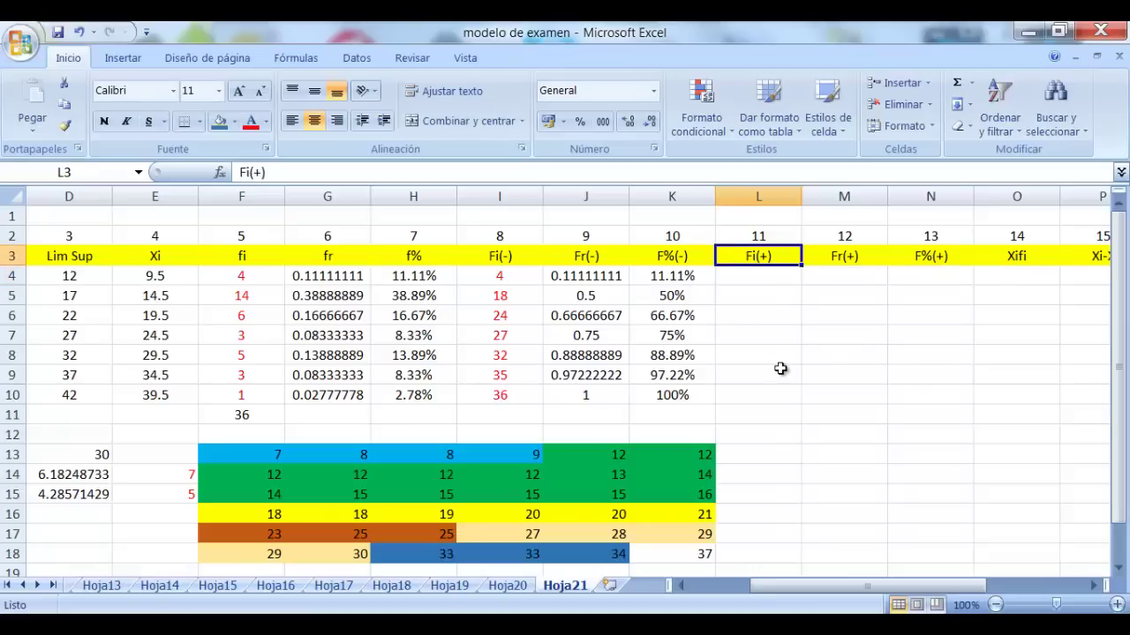
left_click(760, 277)
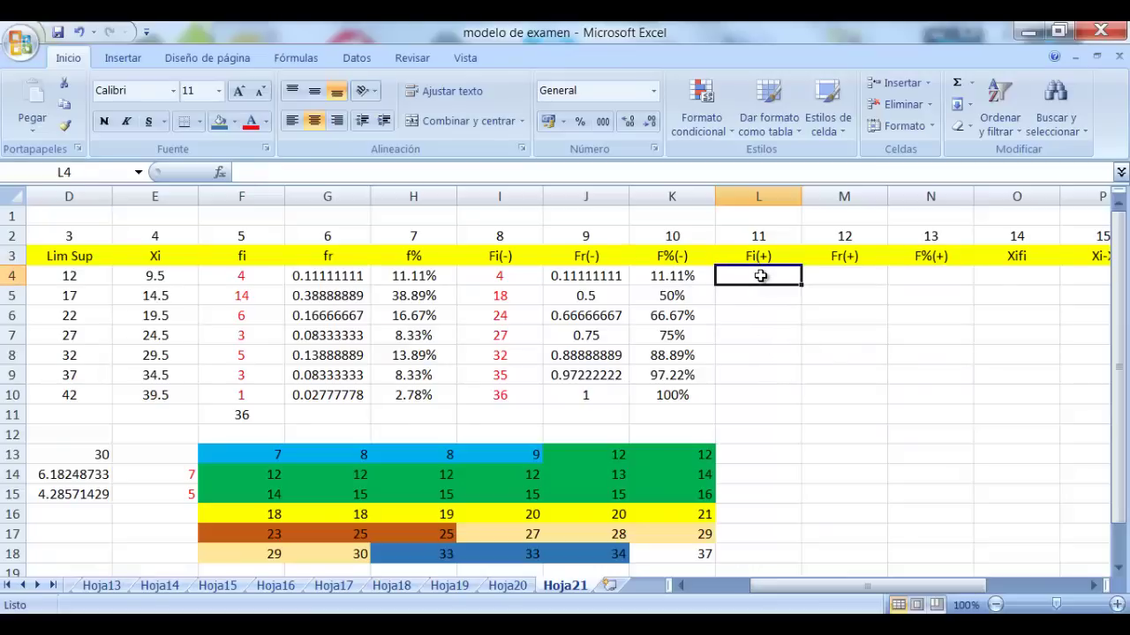
type("36")
key("Return")
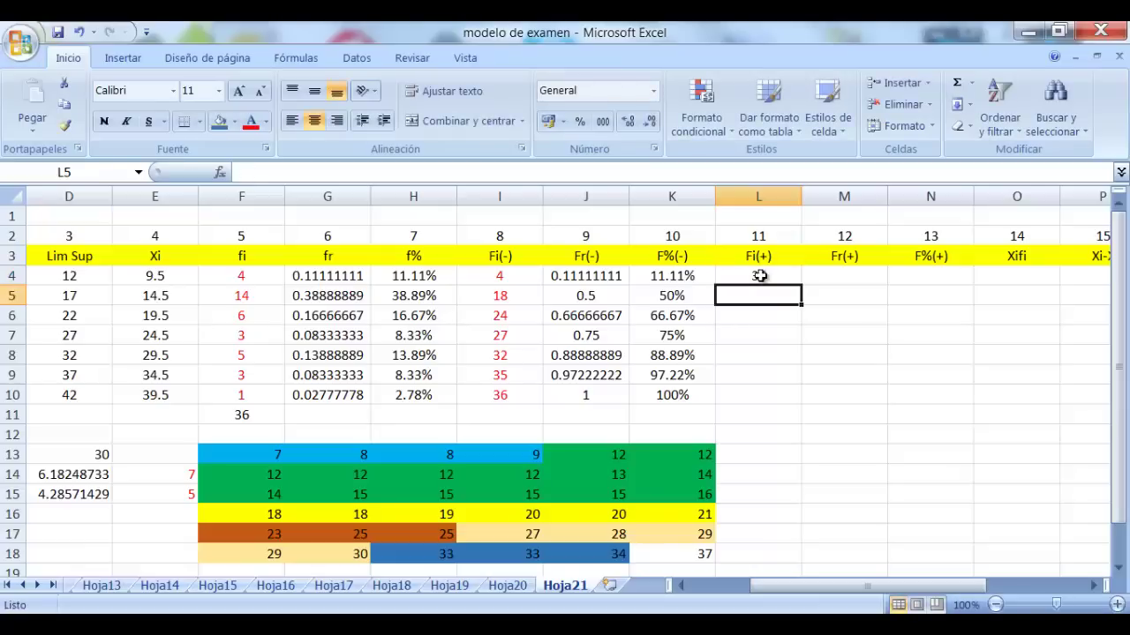
left_click(760, 276)
left_click_drag(769, 276, 769, 397)
left_click(254, 131)
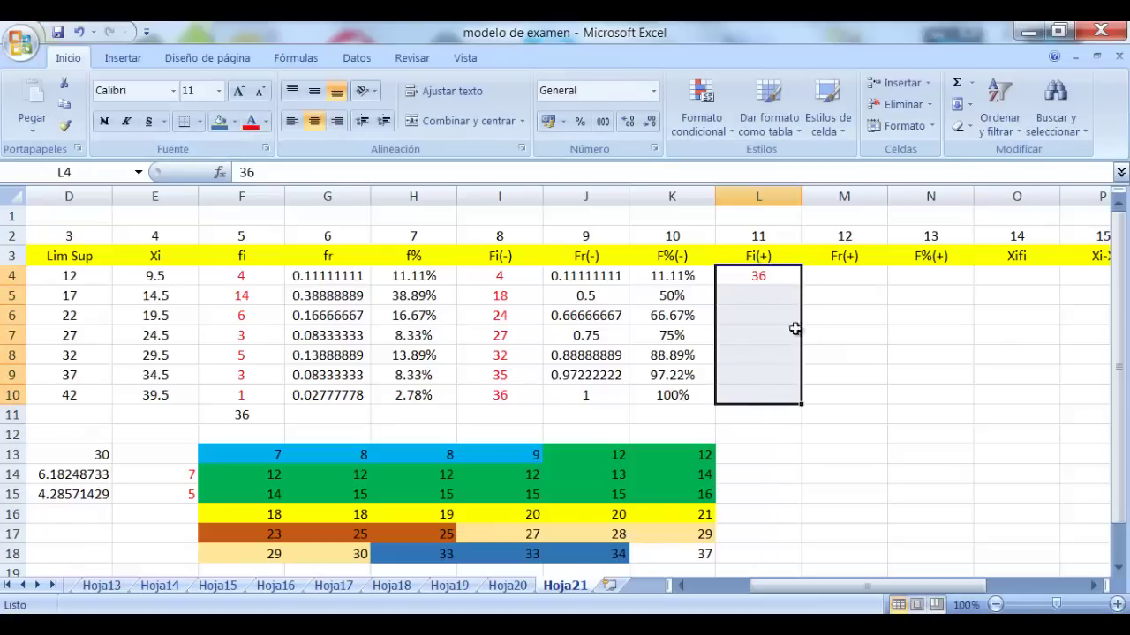
left_click(822, 342)
Enter =L4-F4 in L5 and fill it down to L10, ending at 1
left_click(752, 293)
type("=")
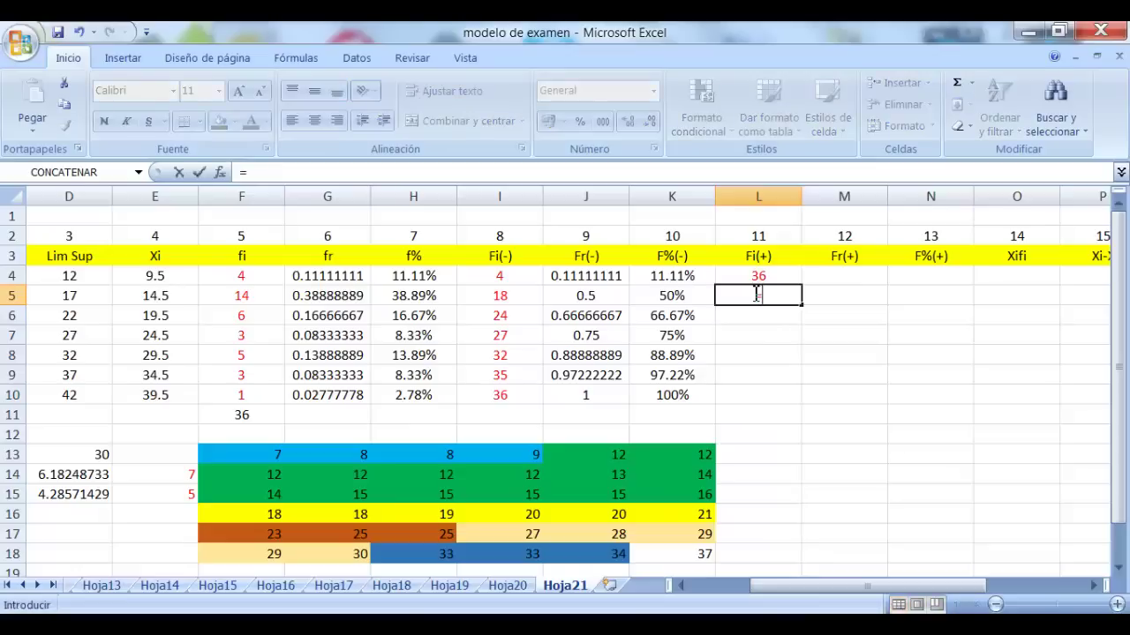
left_click(769, 277)
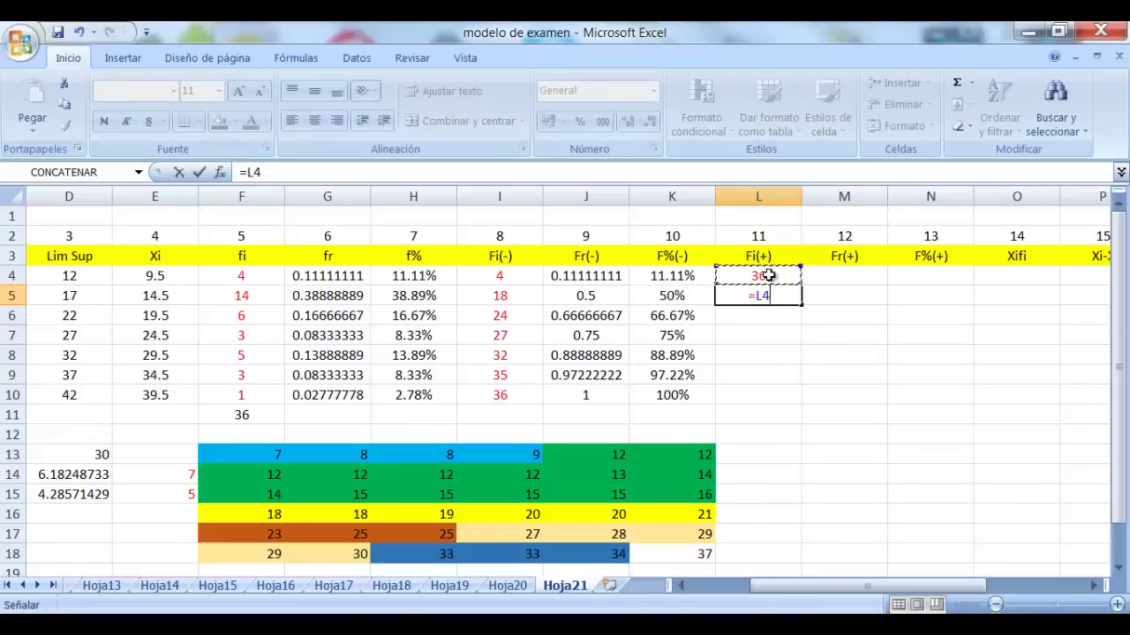
type("-")
left_click(235, 277)
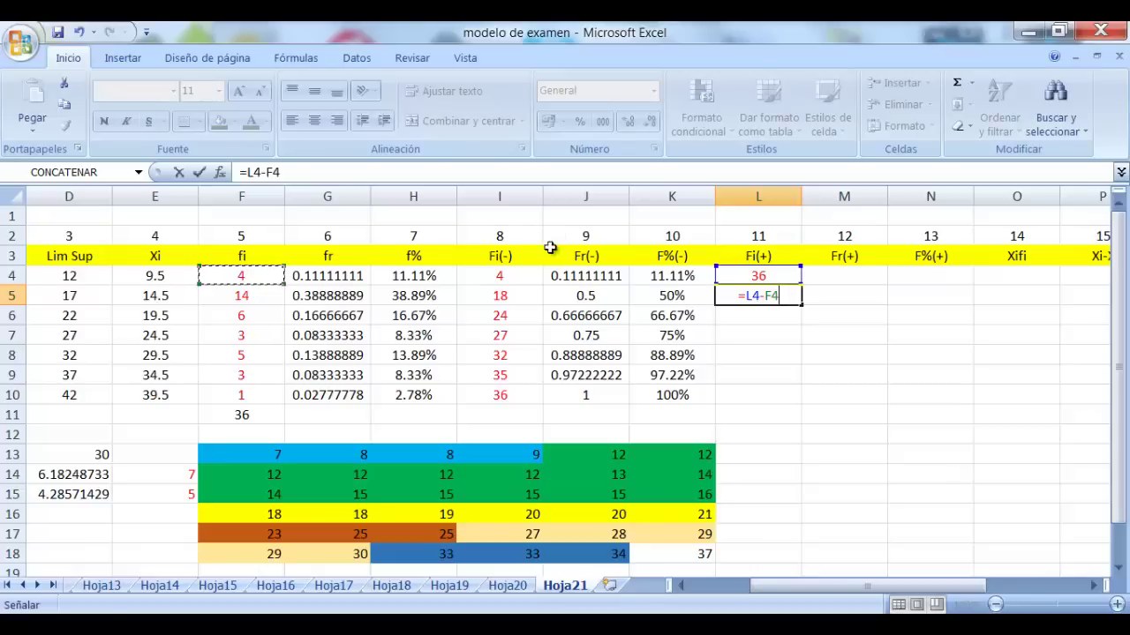
key("Return")
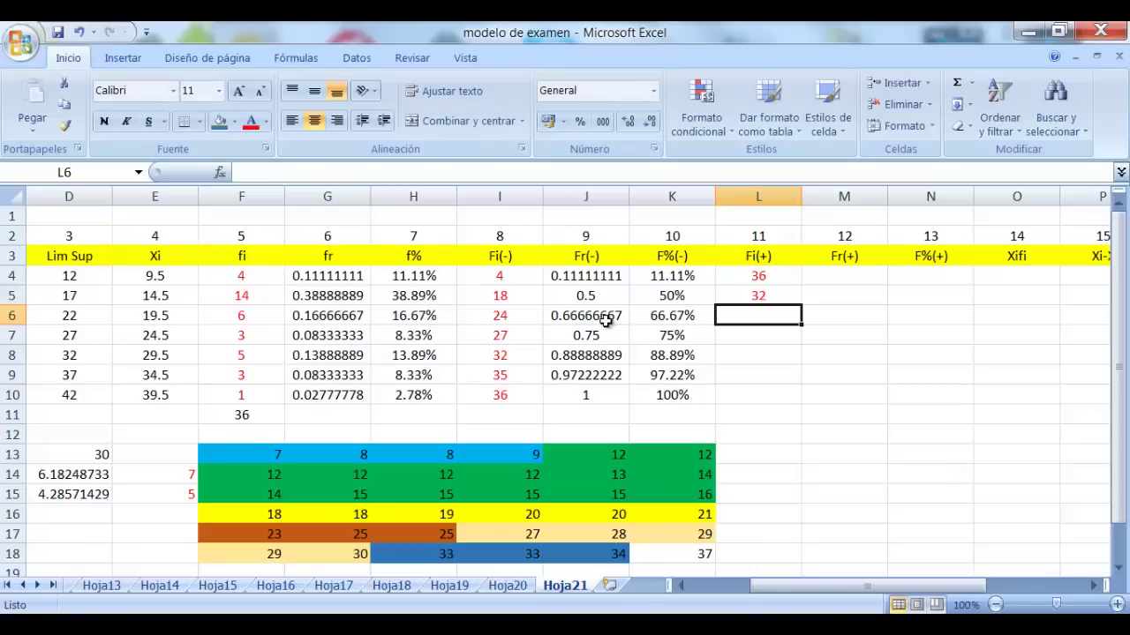
left_click(797, 295)
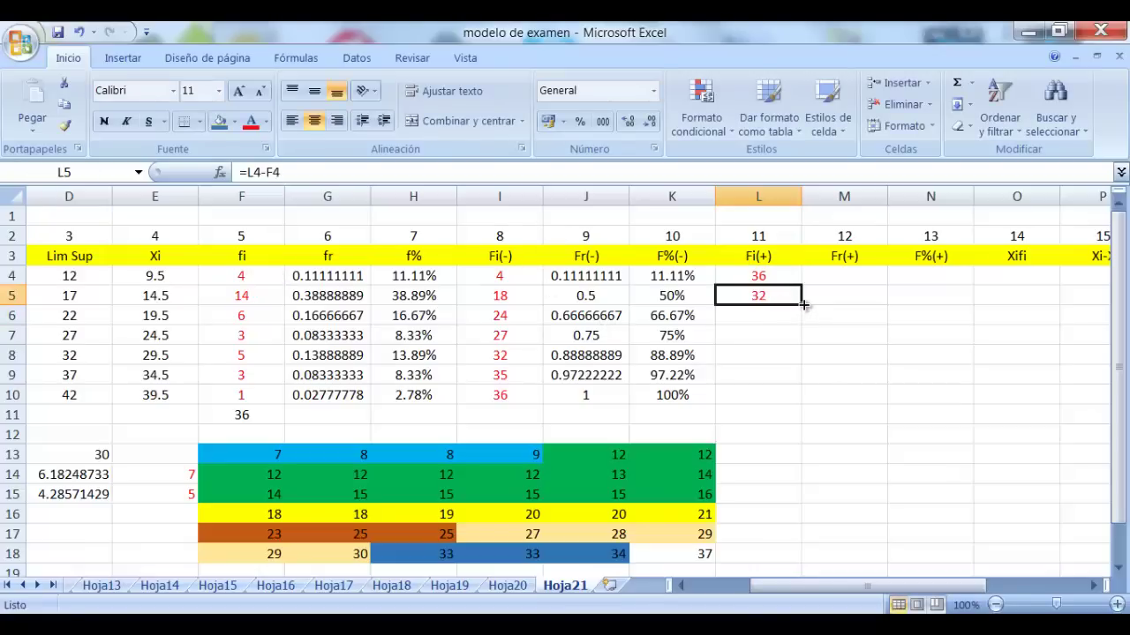
left_click_drag(803, 305, 801, 403)
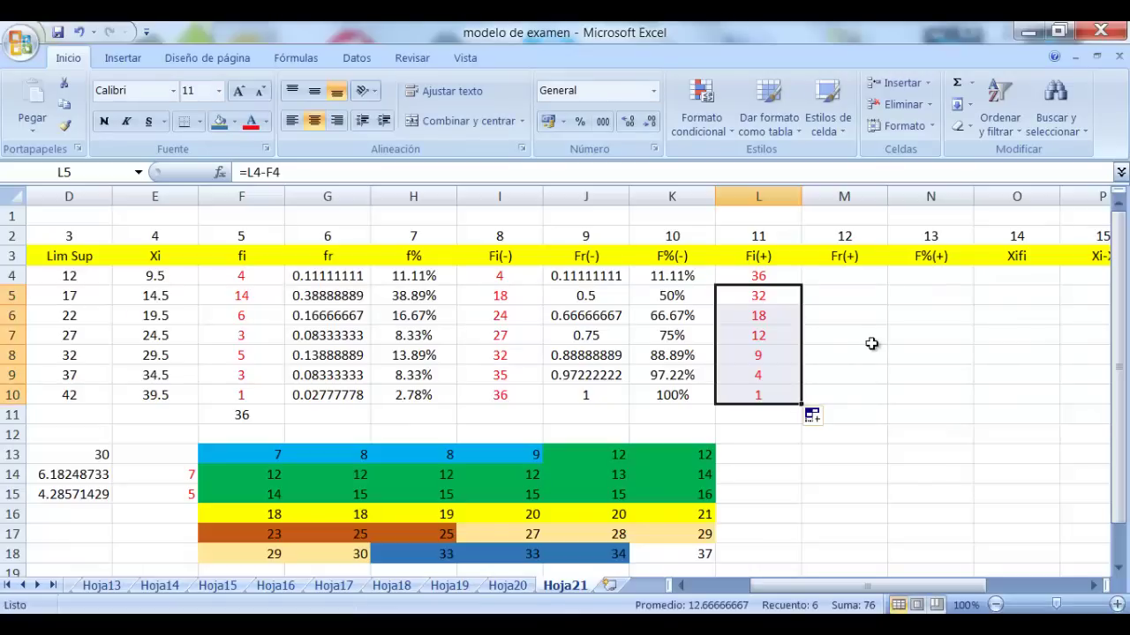
left_click(897, 318)
left_click(763, 397)
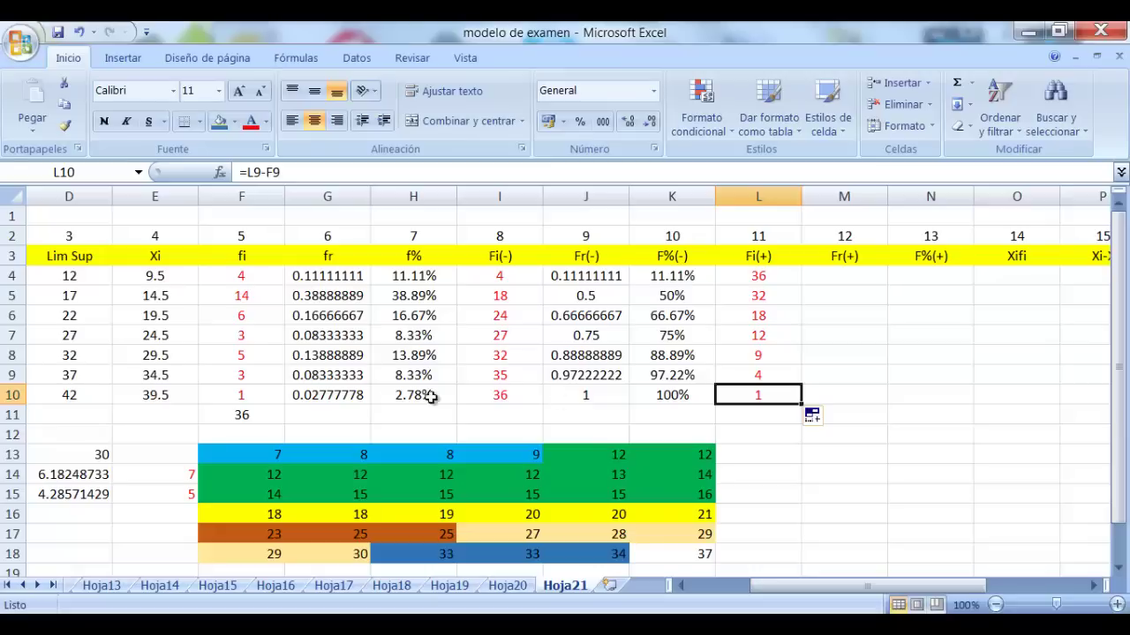
left_click(272, 392)
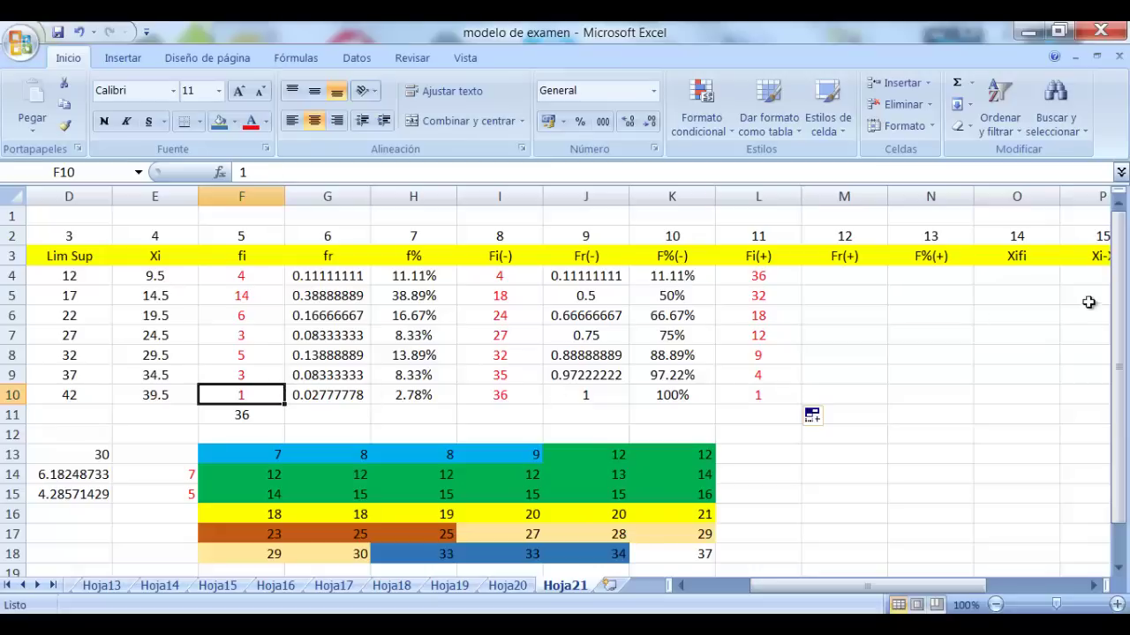
Enter =L4/$L$4 in M4, with the total in L4 locked as absolute
left_click(837, 274)
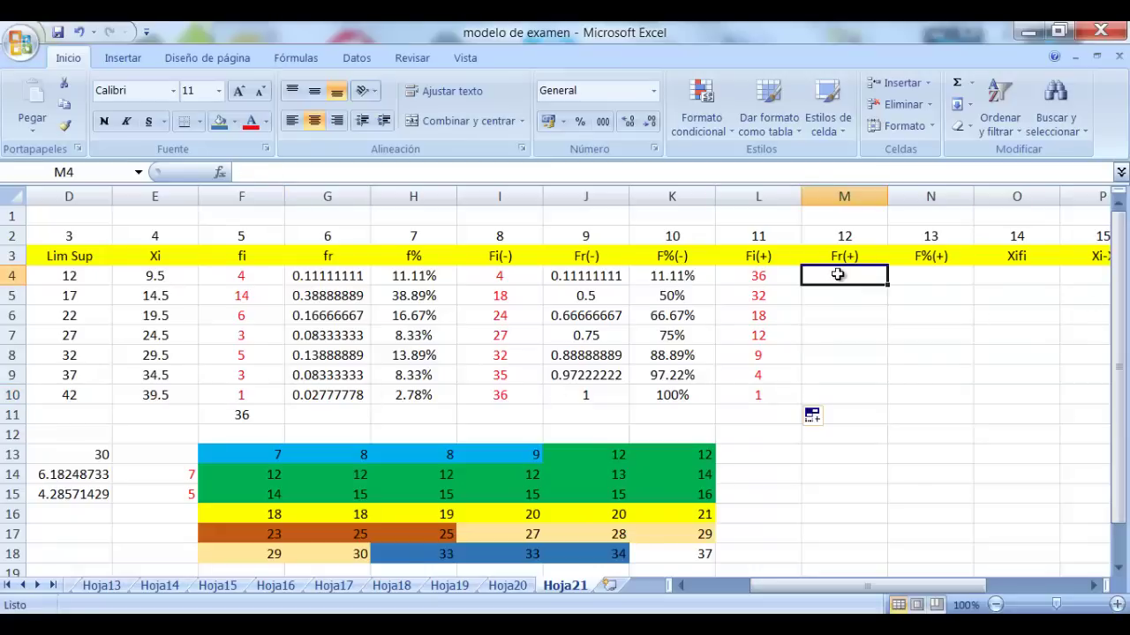
type("=")
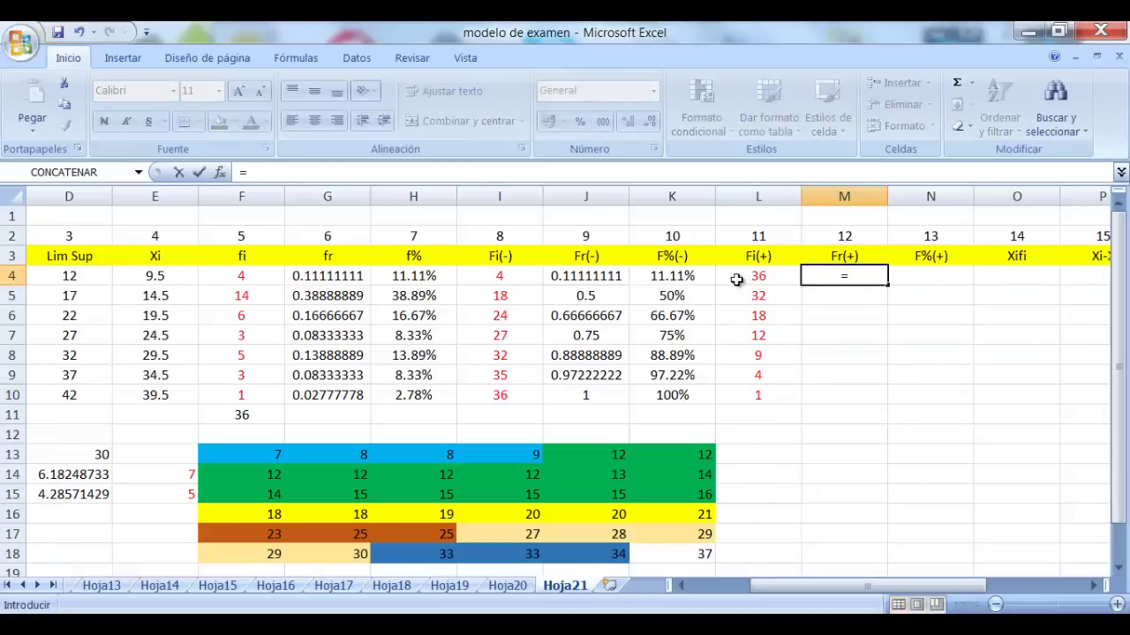
left_click(735, 278)
type("/")
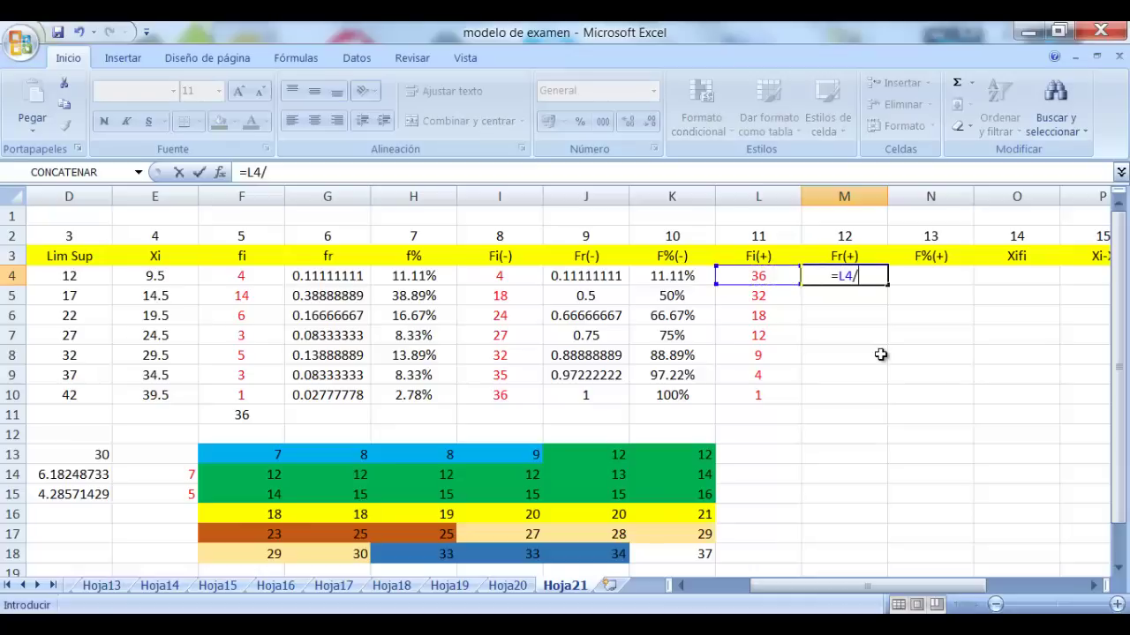
left_click(758, 276)
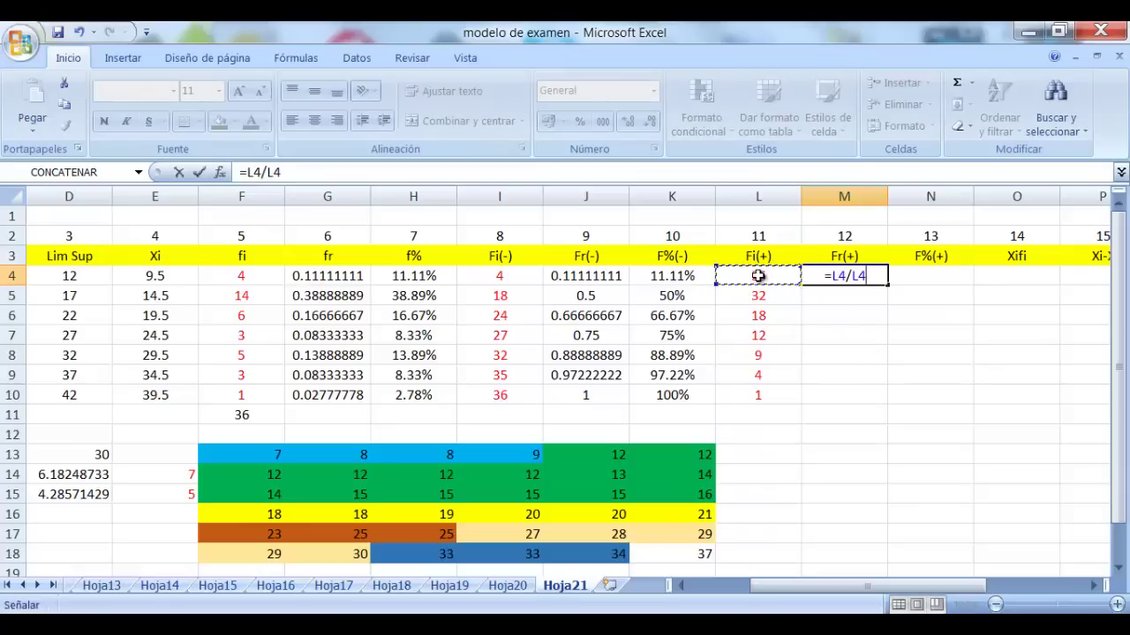
key("F4")
key("Return")
Fill the Fr(+) formula down to M10 and copy M4:M10 for pasting into N4:N10
left_click(861, 277)
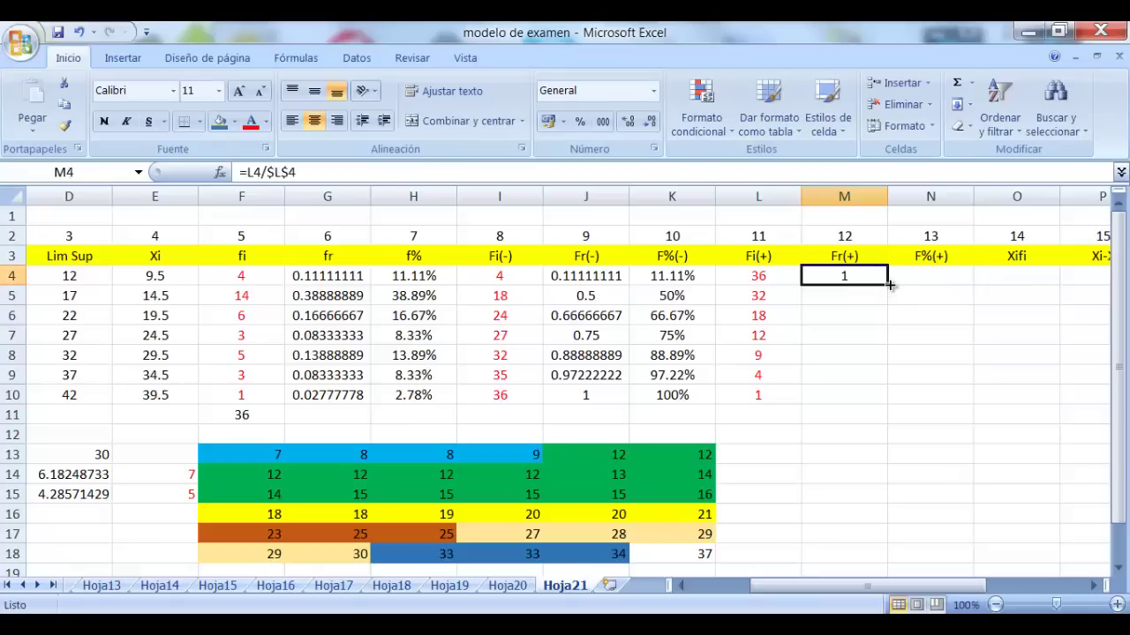
left_click_drag(889, 283, 876, 399)
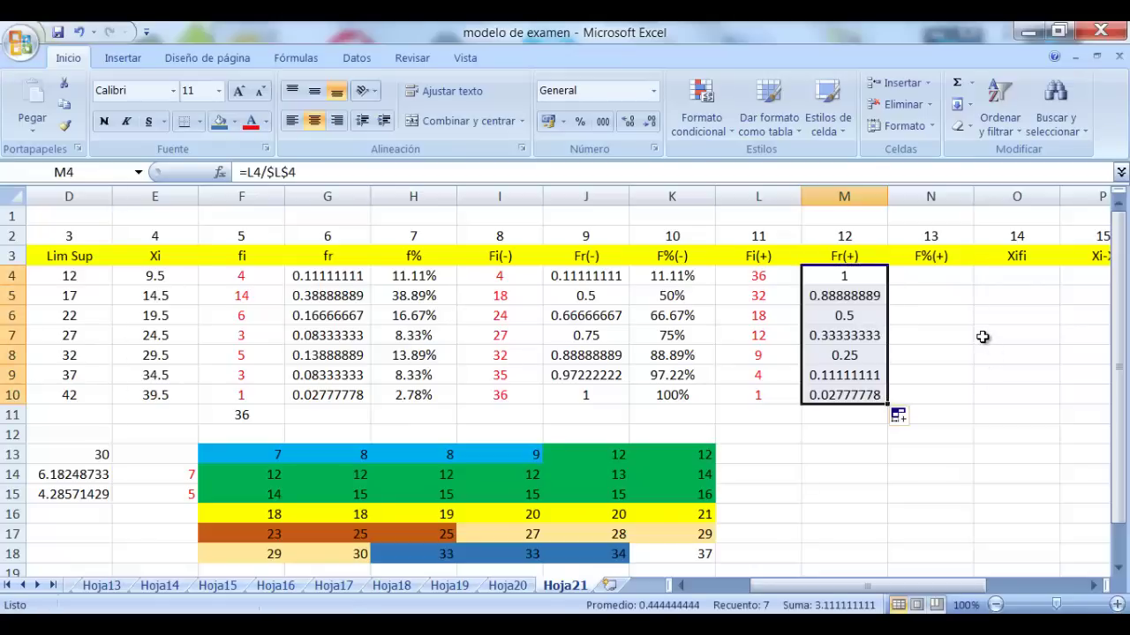
key("ctrl+c")
left_click_drag(948, 280, 931, 397)
Paste the Fr(+) values into N4:N10 and format them as percentages with two decimals
right_click(909, 280)
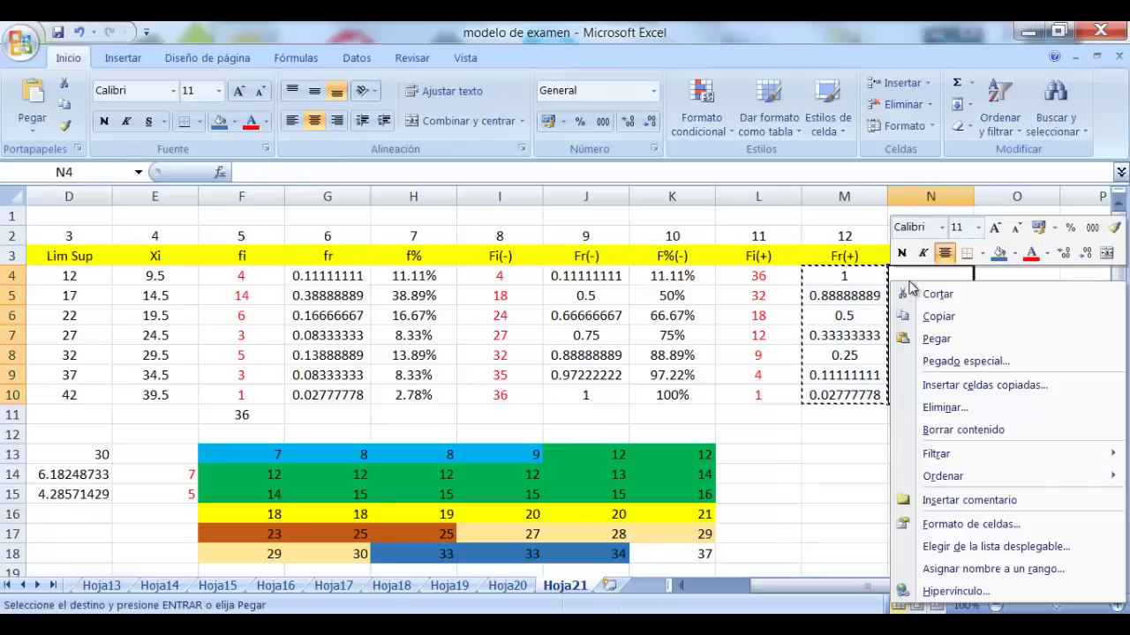
left_click(990, 362)
left_click(775, 284)
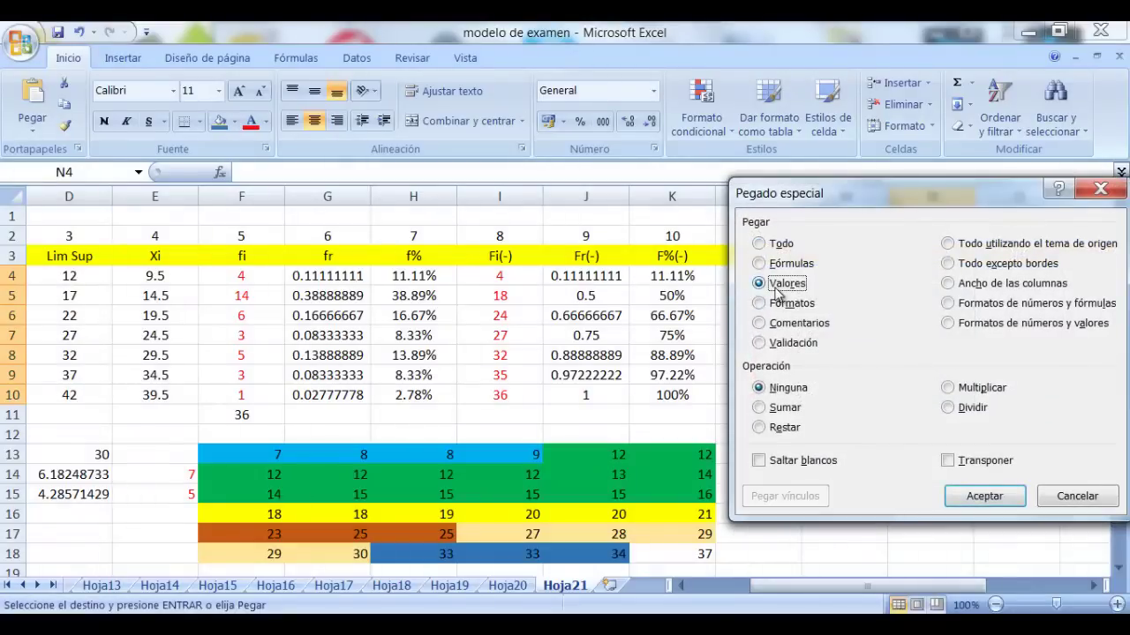
left_click(971, 497)
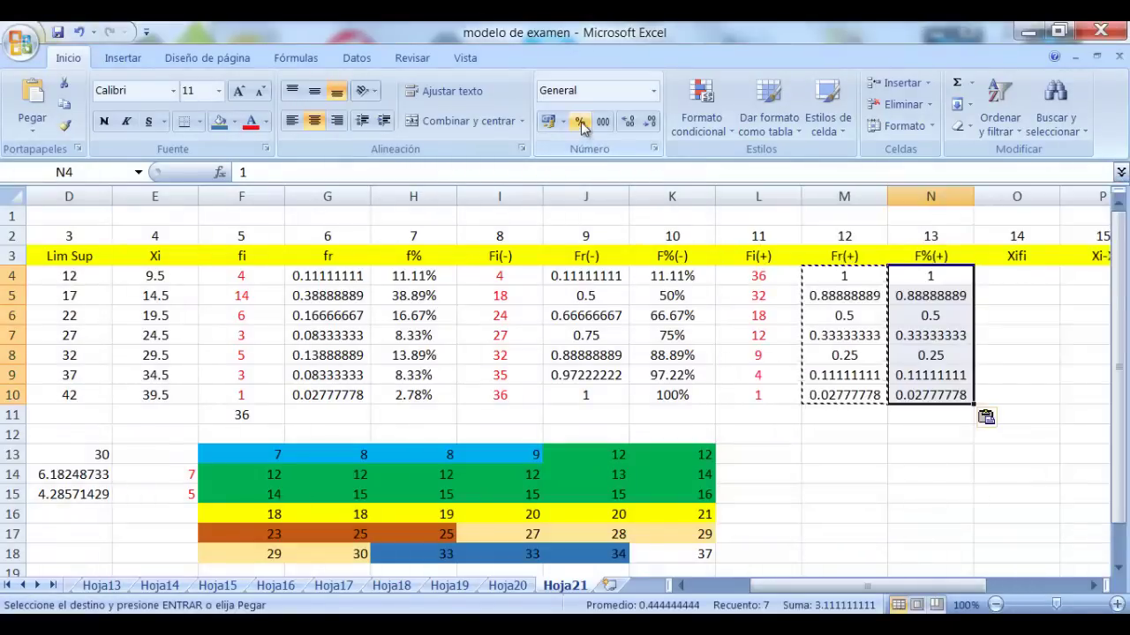
left_click(580, 121)
left_click(627, 121)
left_click(627, 121)
Remove the decimals from N4, N6 and N8 so they show 100%, 50% and 25%
left_click(930, 275)
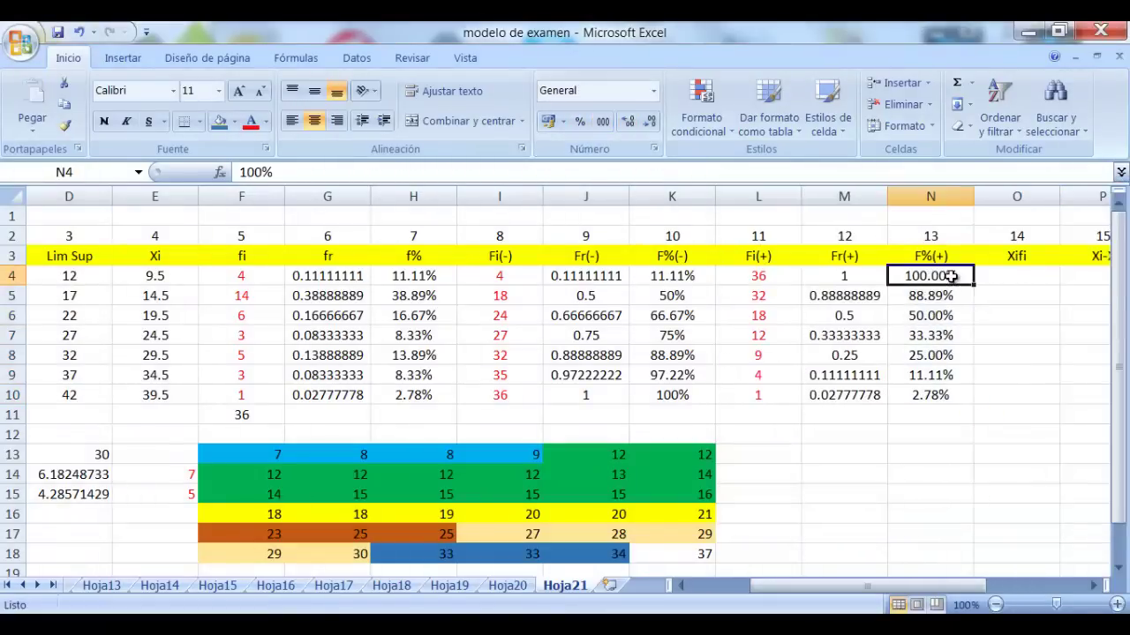
left_click(648, 121)
left_click(649, 128)
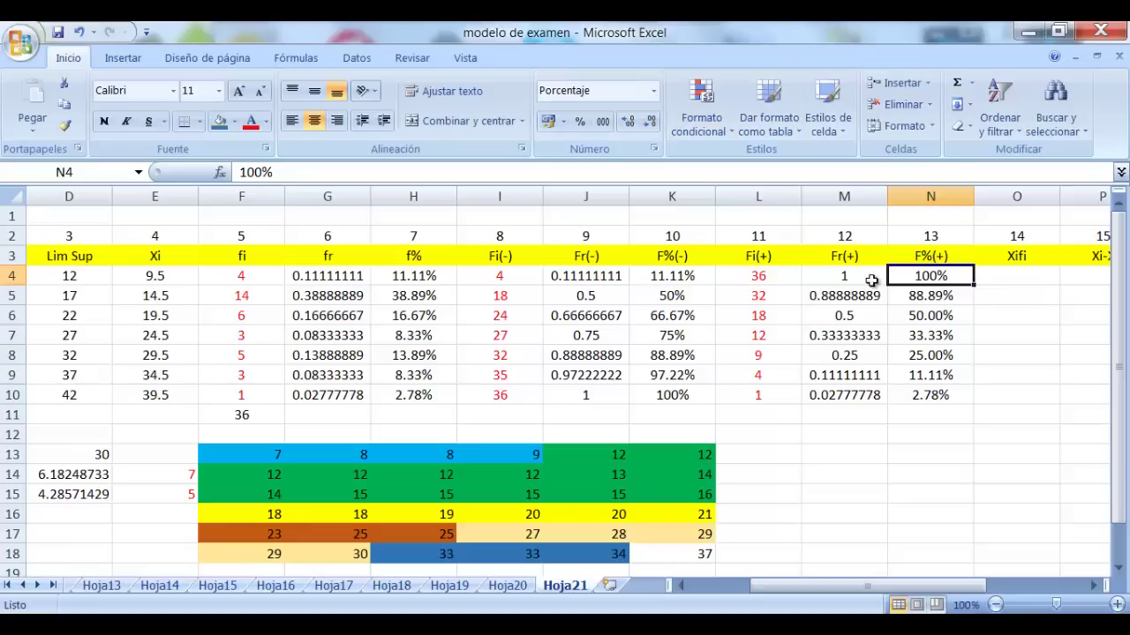
left_click(918, 315)
left_click(649, 127)
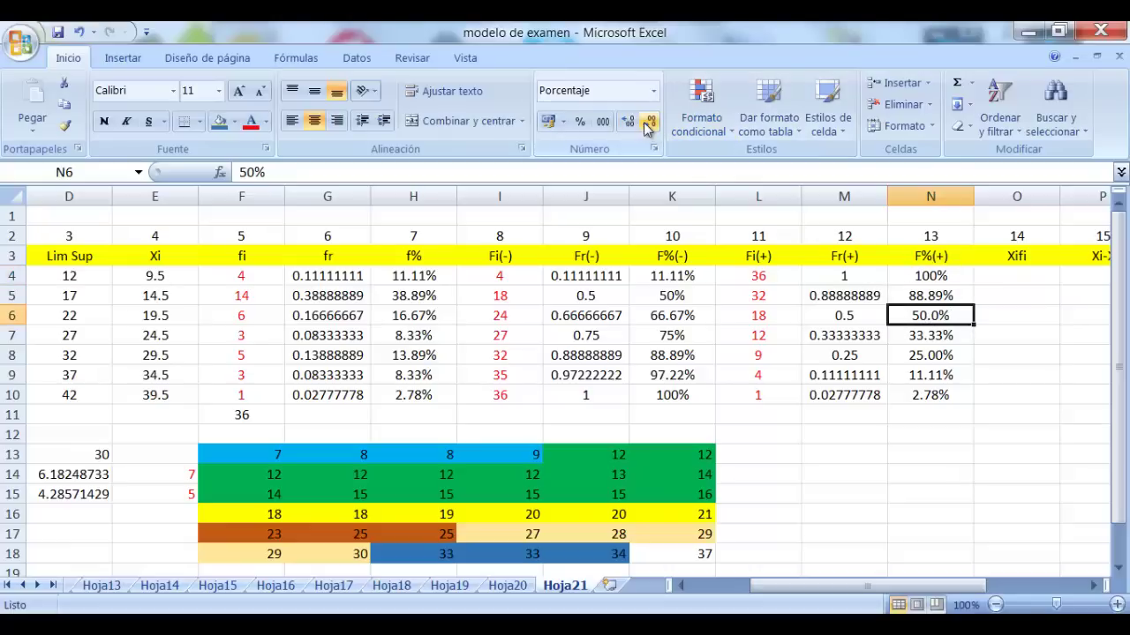
left_click(648, 127)
left_click(926, 355)
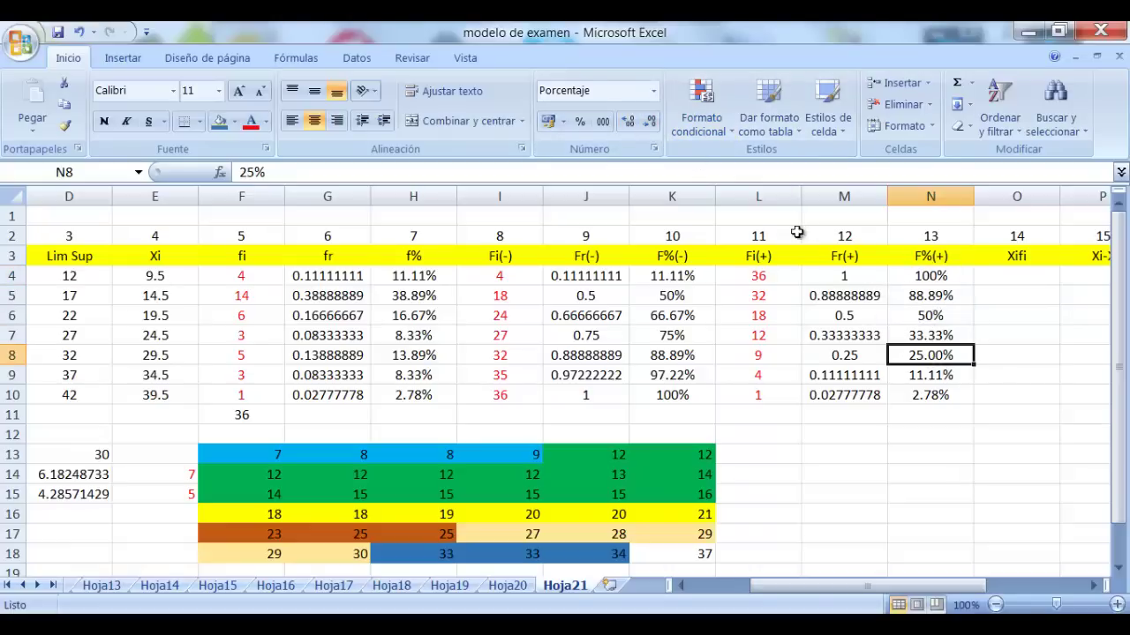
left_click(649, 121)
left_click(648, 121)
left_click(1004, 315)
Type the label 'media' into cell M13 beneath the Fr(+) values
left_click(991, 265)
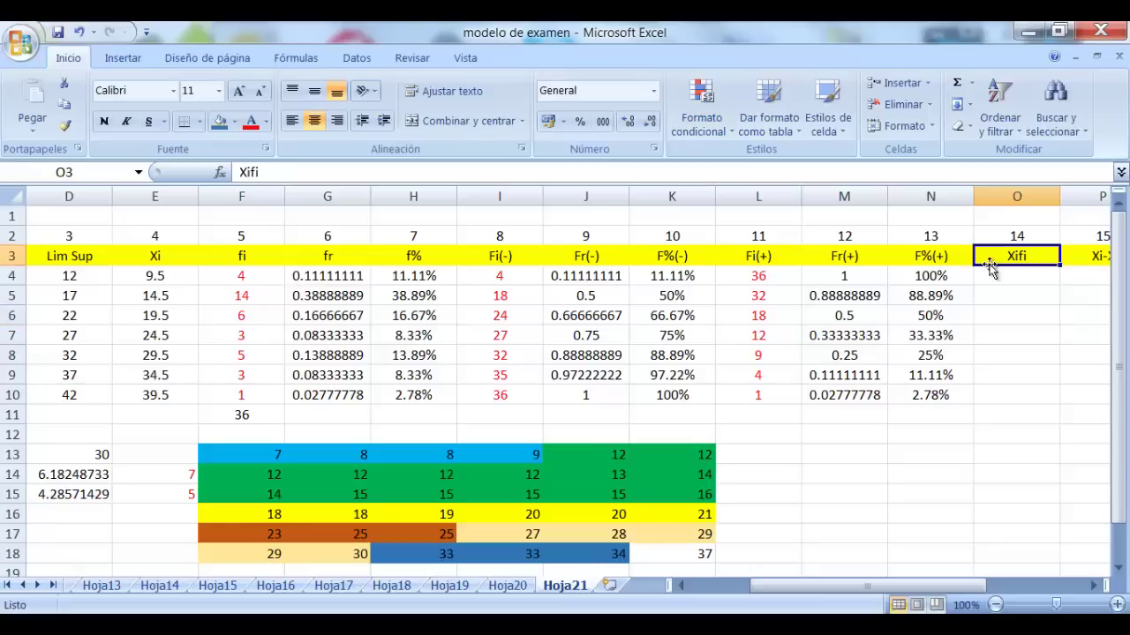
left_click(1094, 585)
left_click(1094, 585)
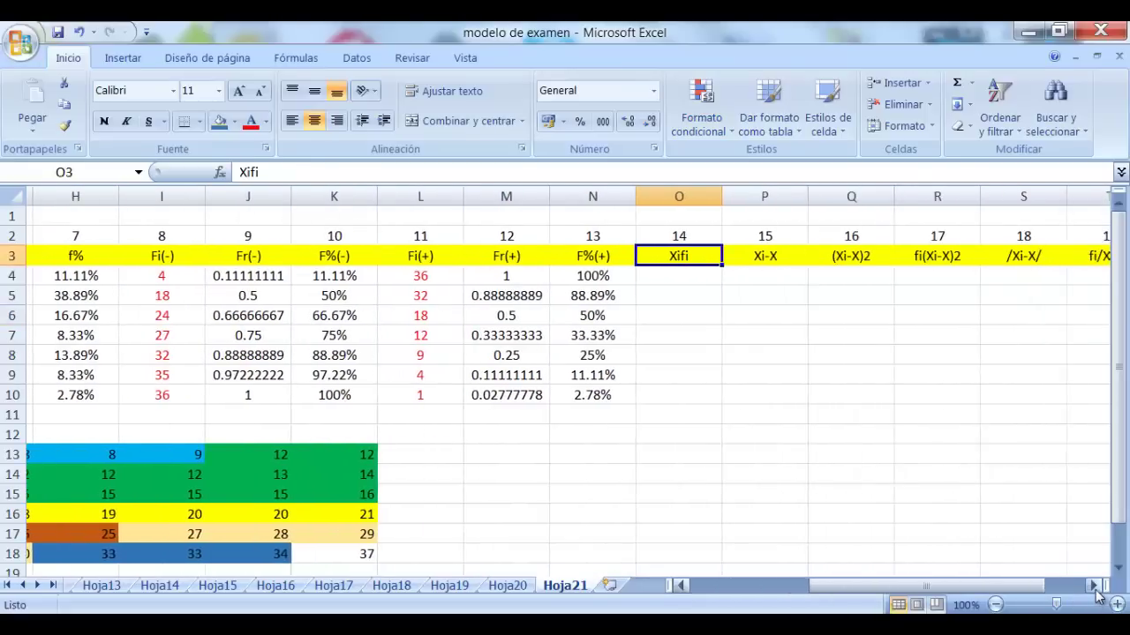
left_click(1093, 586)
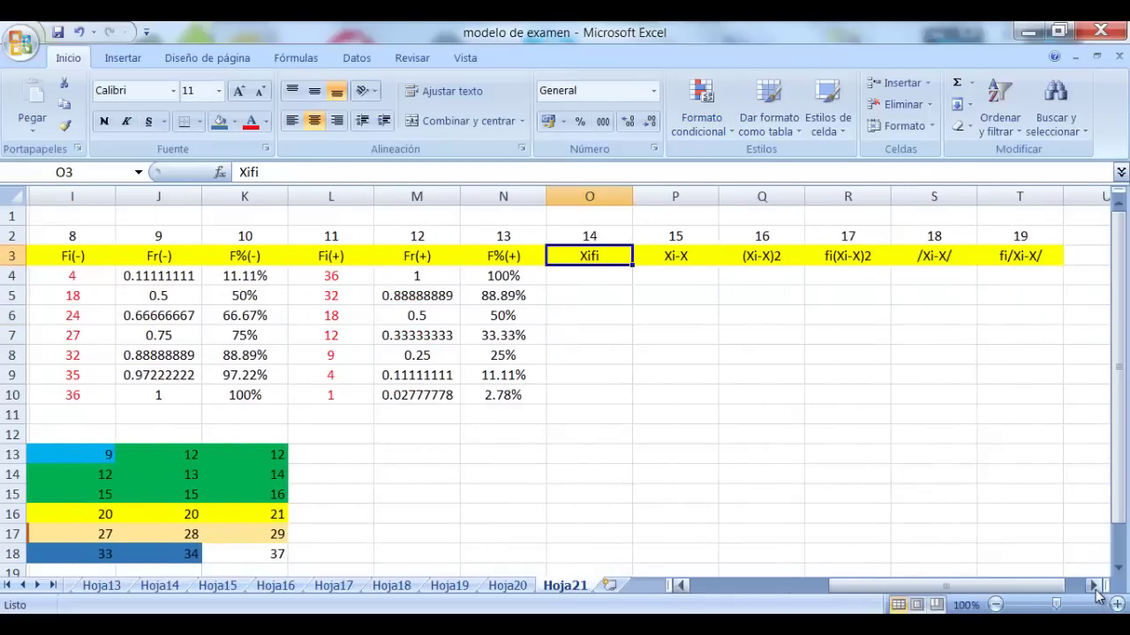
left_click(405, 455)
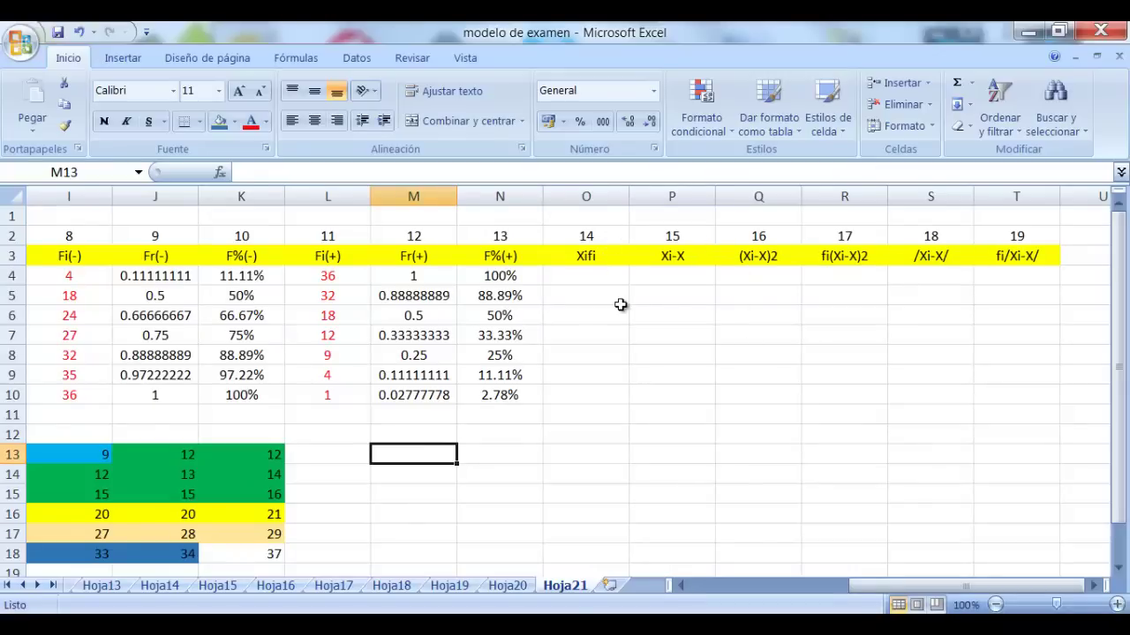
type("media")
key("Tab")
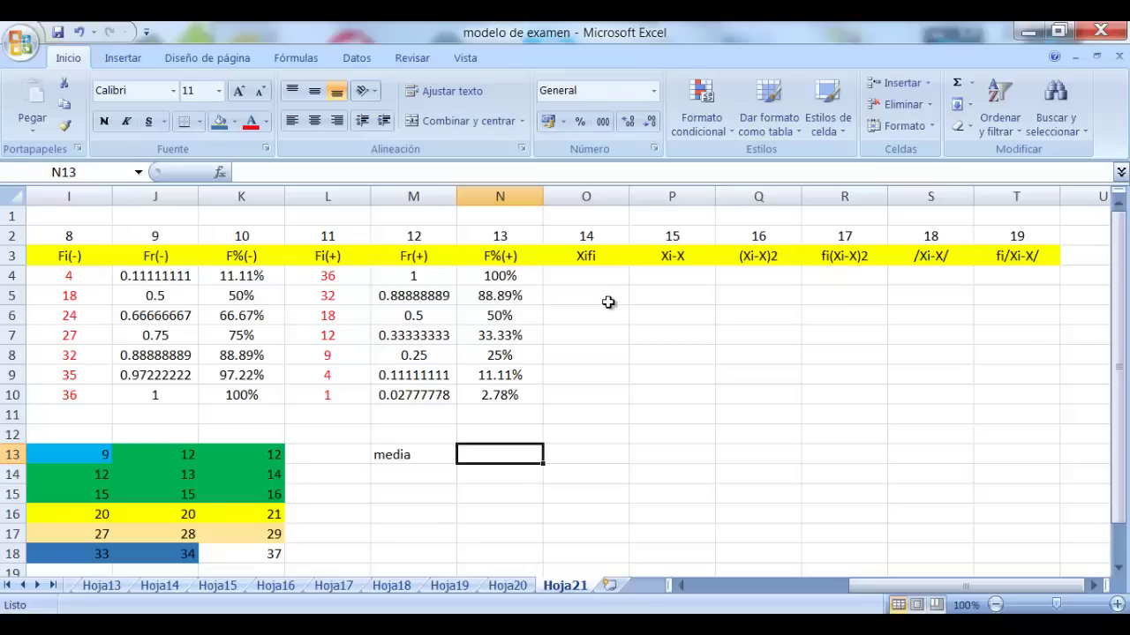
left_click(603, 274)
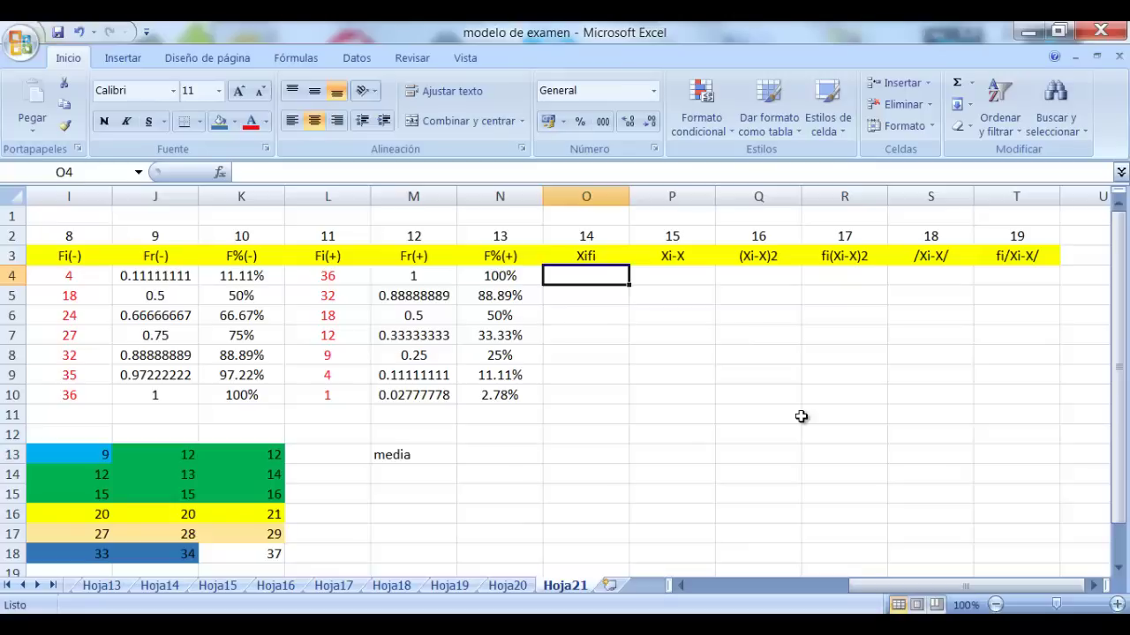
Enter =E4*F4 in O4 and fill it down to O10
type("=")
left_click_drag(876, 585, 778, 586)
left_click(158, 276)
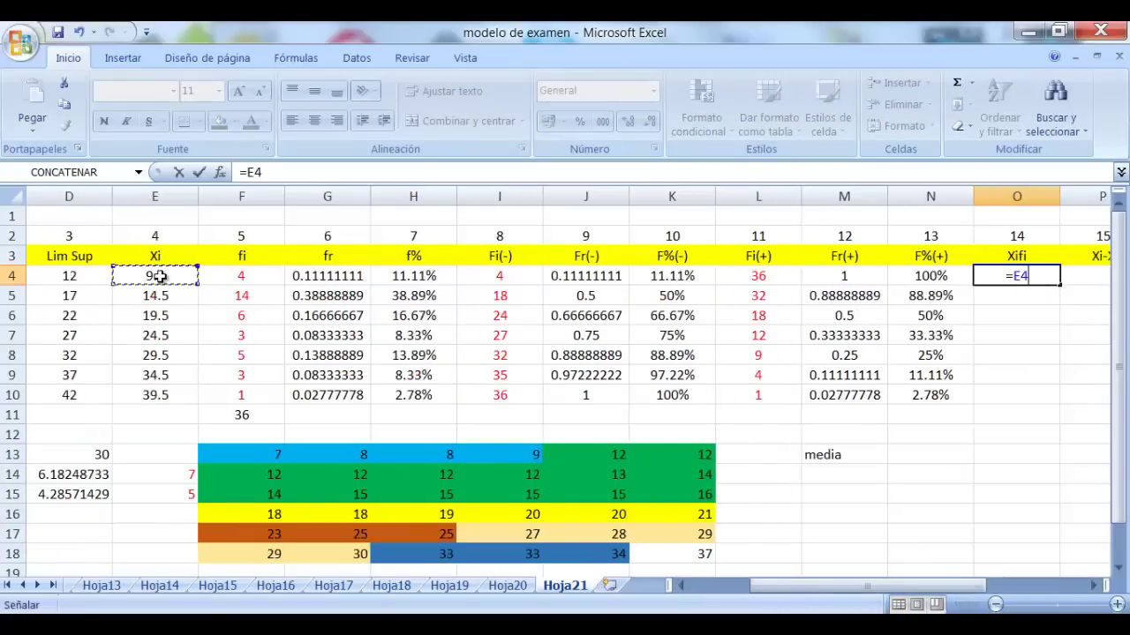
type("*")
left_click(260, 279)
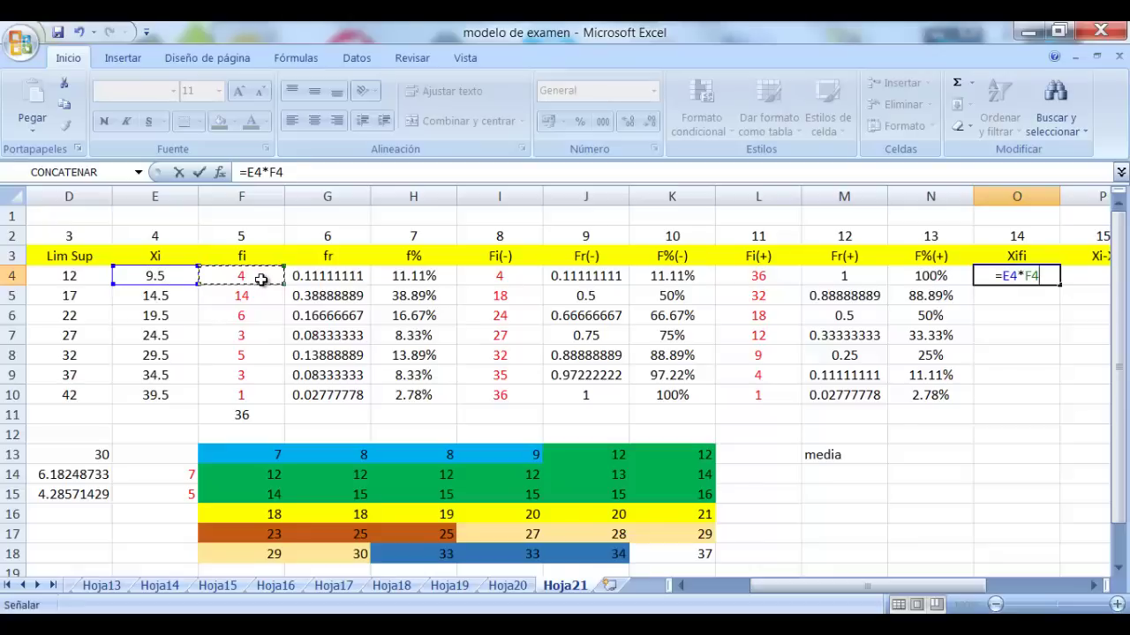
key("Return")
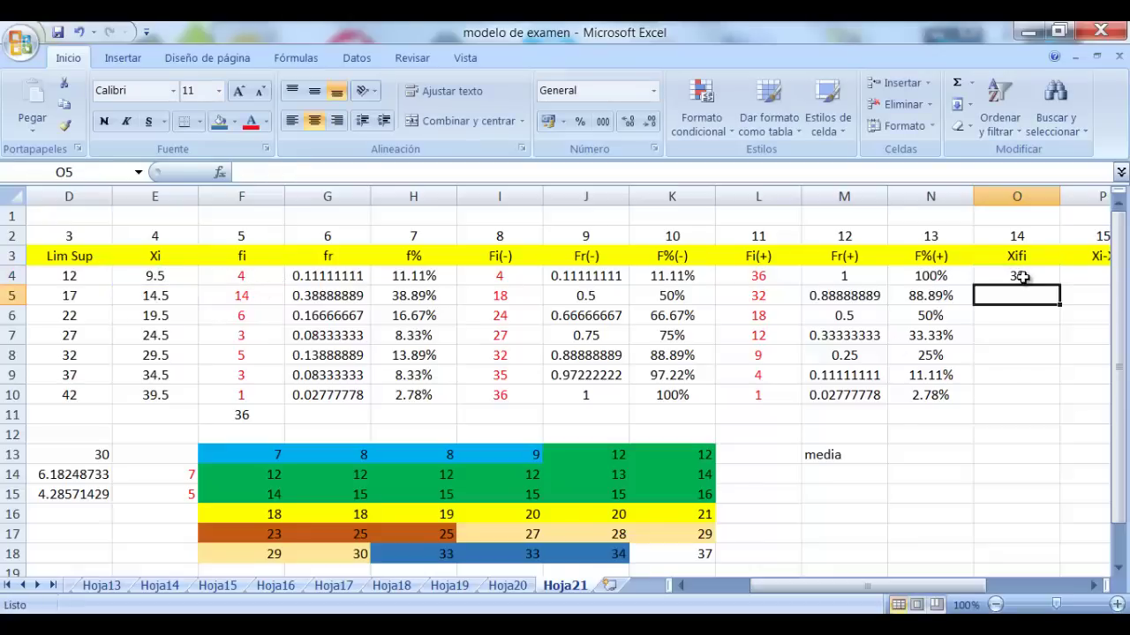
left_click(1018, 278)
left_click_drag(1061, 283, 1052, 399)
Total the Xifi column in O11 with =suma(O4:O10), giving 722
left_click(1039, 416)
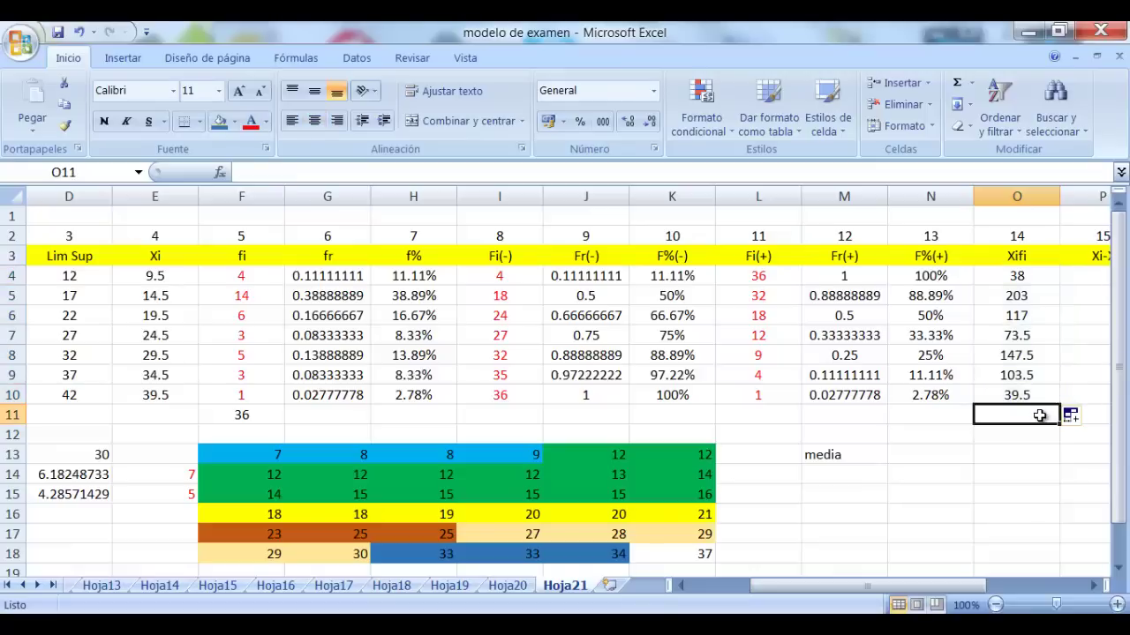
type("=suma(")
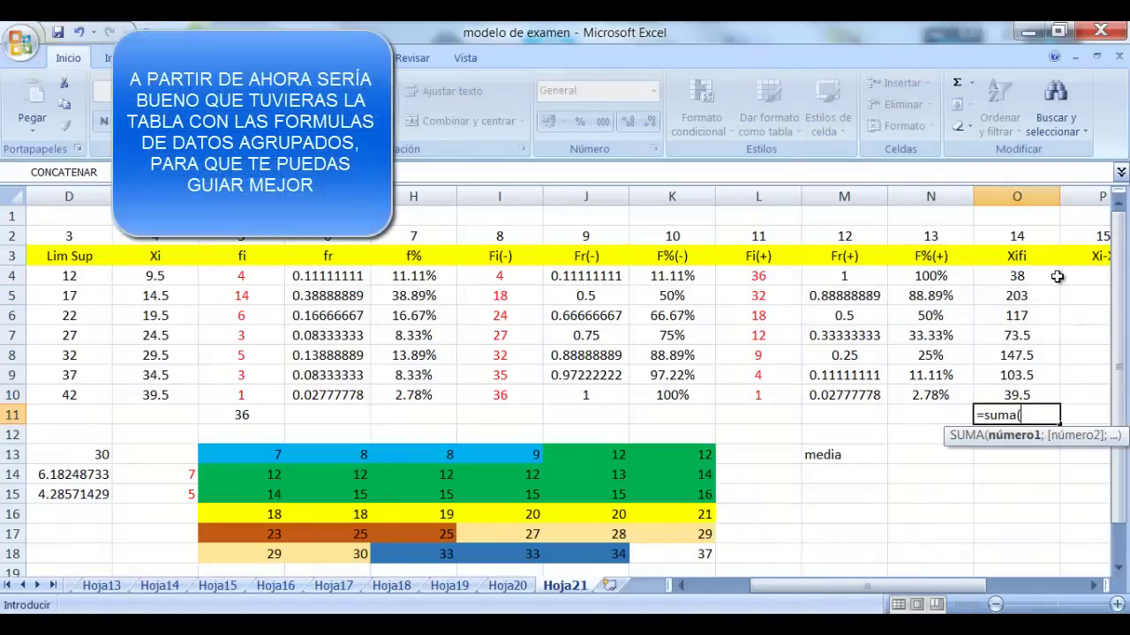
left_click_drag(1039, 277, 1040, 393)
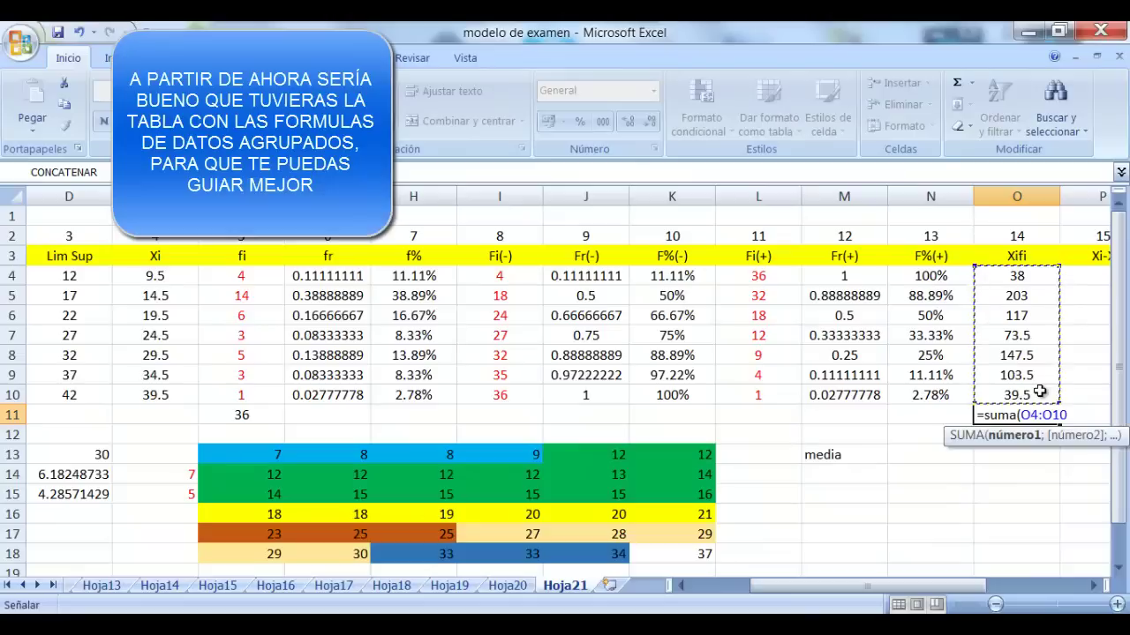
type(")")
key("Return")
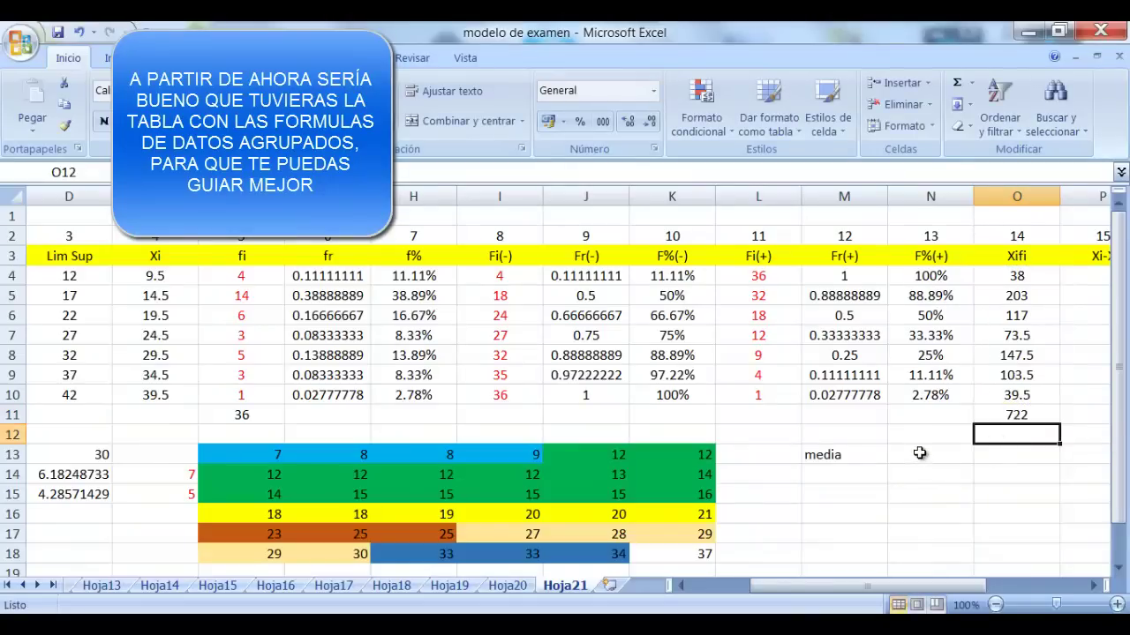
left_click(919, 453)
Enter =O11/36 in N13 to show the mean 20.0555556
type("=")
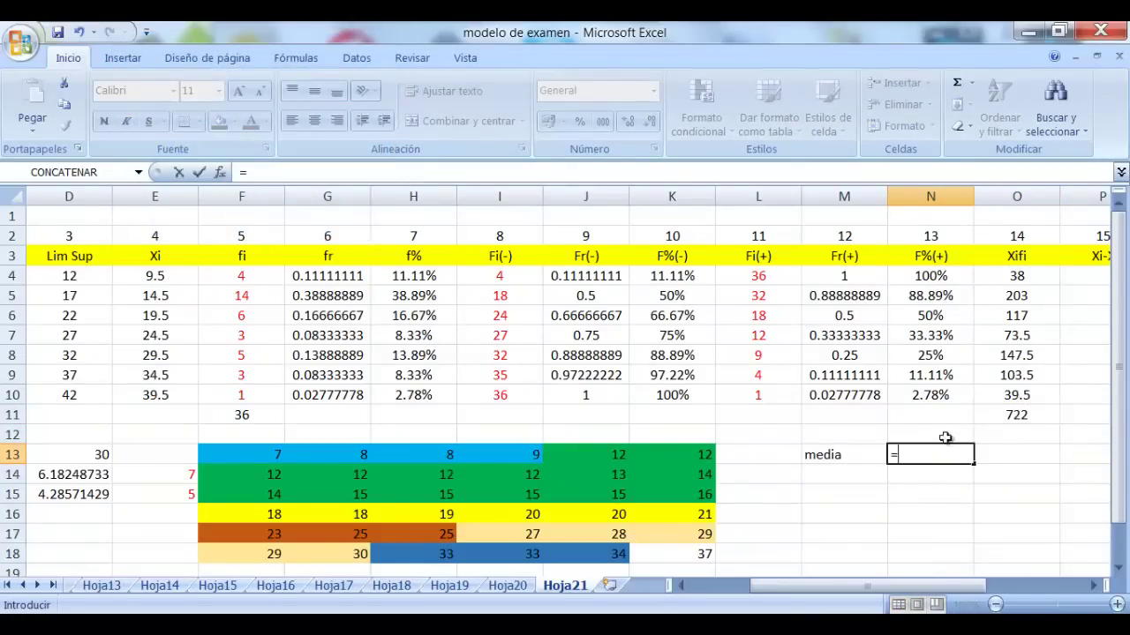
left_click(1040, 414)
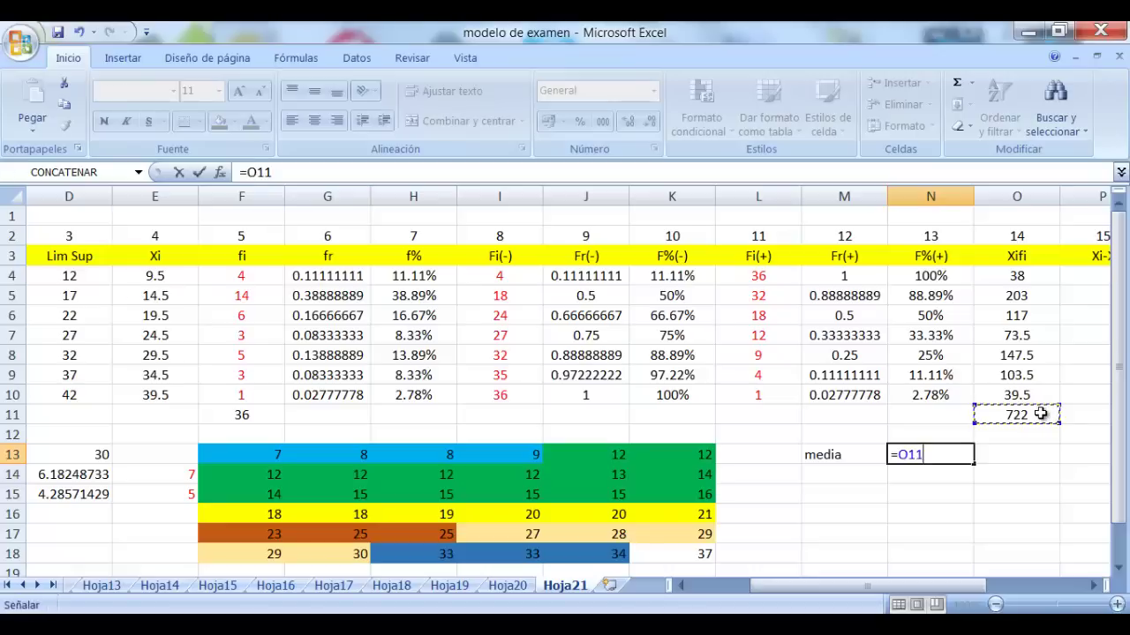
type("/36")
key("Return")
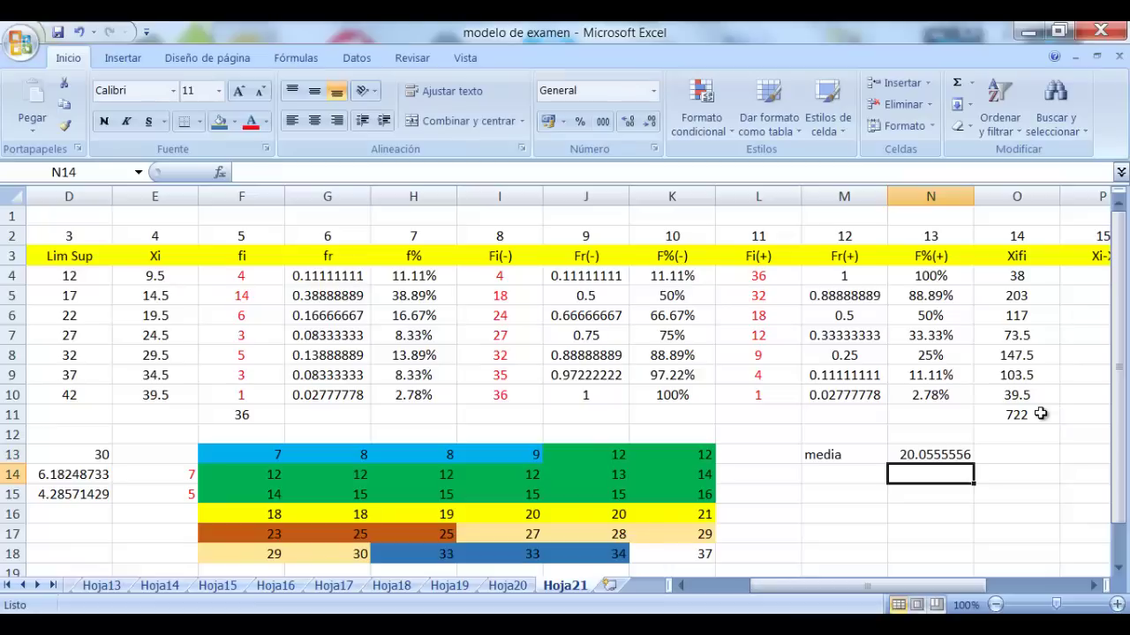
left_click(946, 455)
left_click(830, 468)
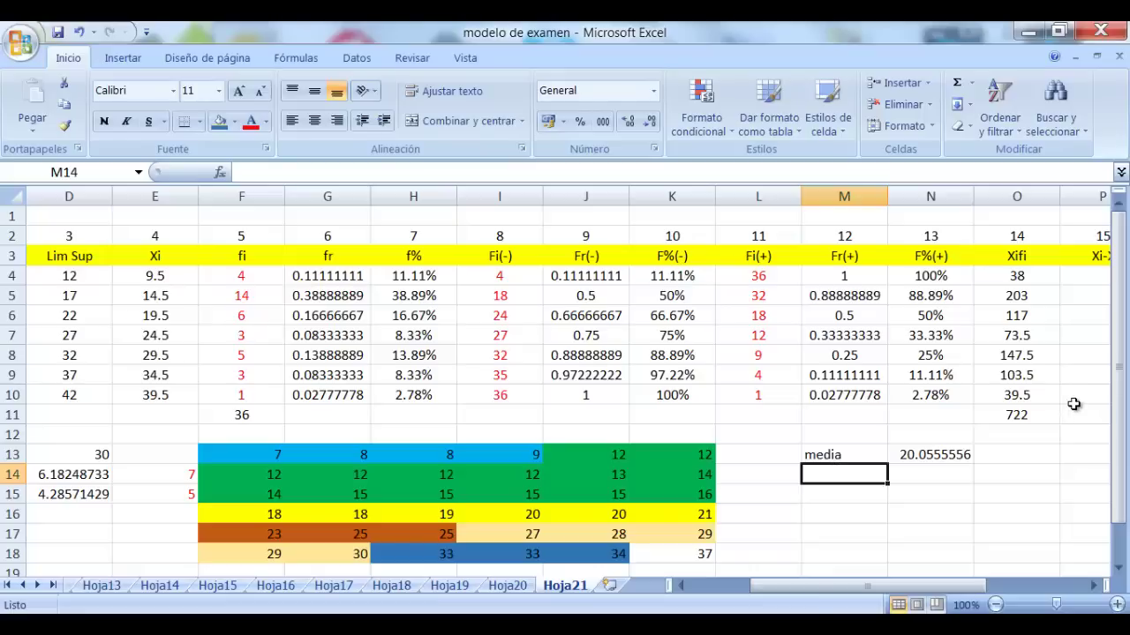
Type 'desv estandar' in M14 and widen column M to fit it
left_click(1103, 588)
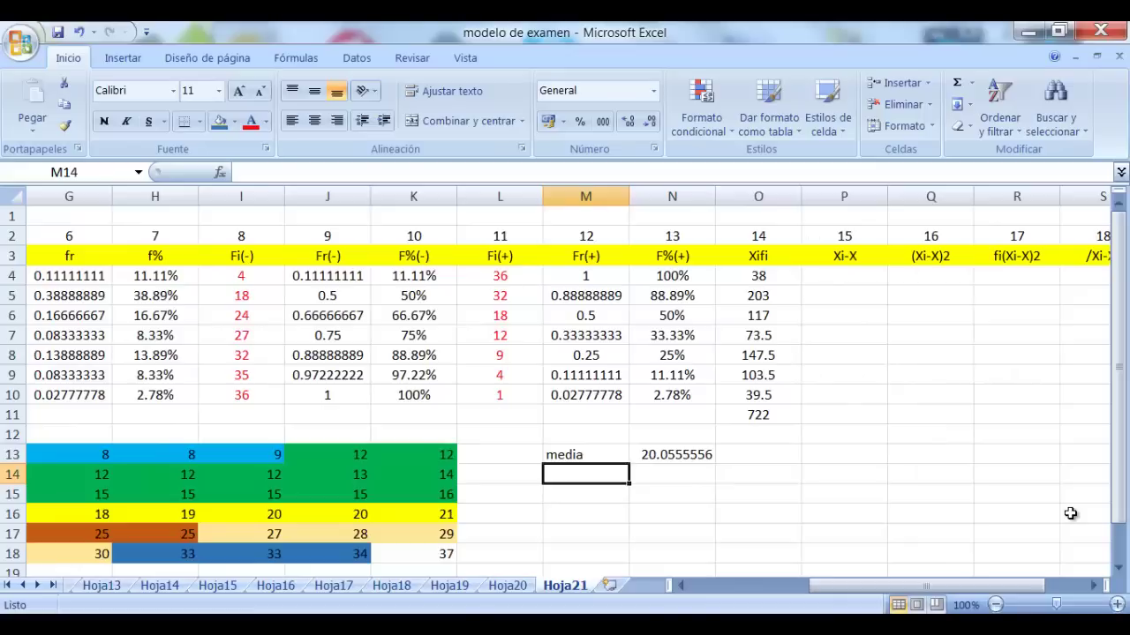
type("desv")
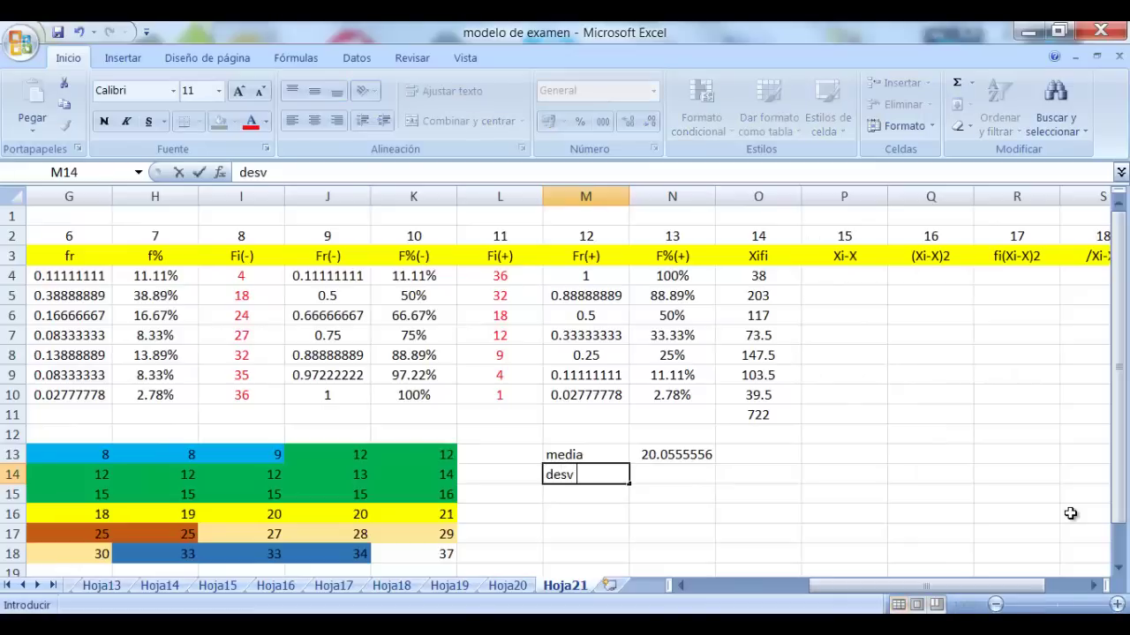
type(" estandar")
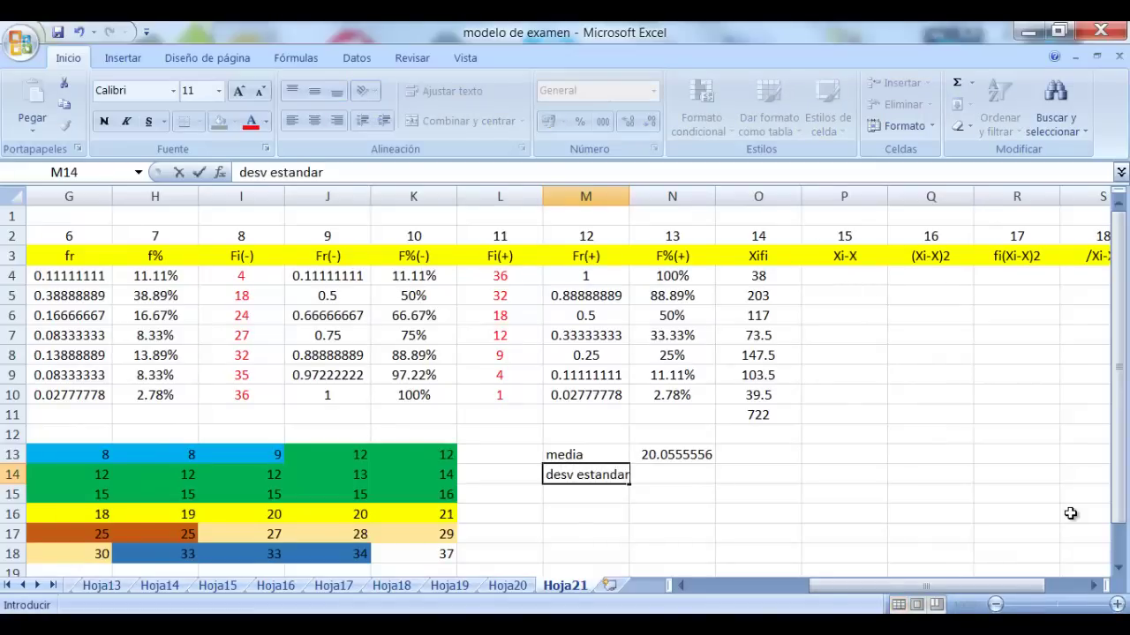
left_click(893, 459)
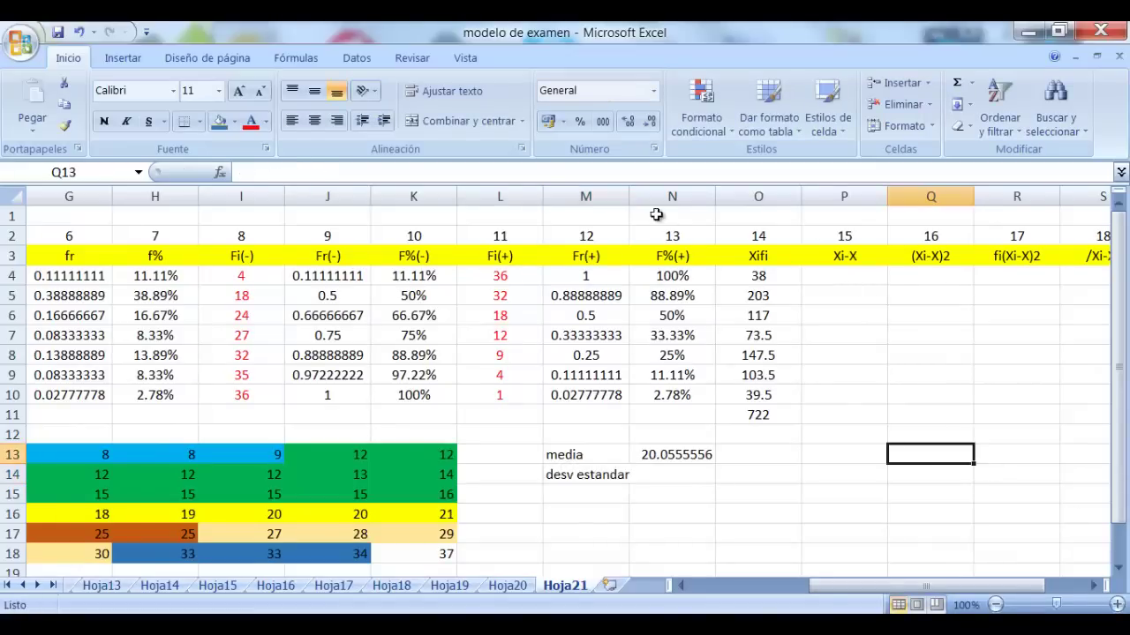
left_click_drag(633, 195, 643, 196)
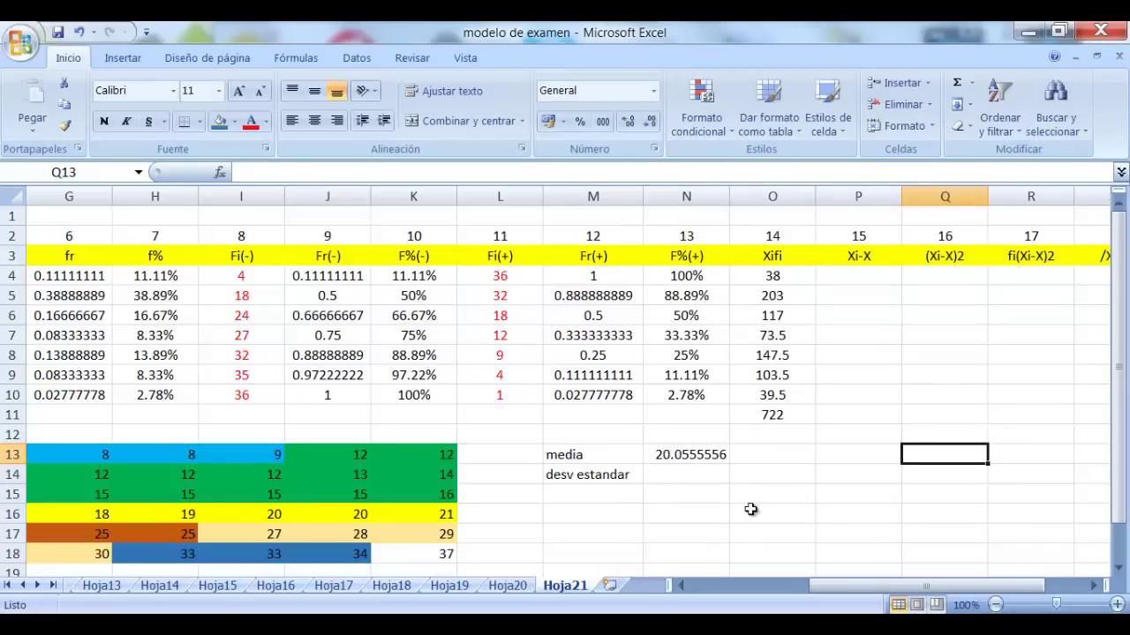
left_click(699, 476)
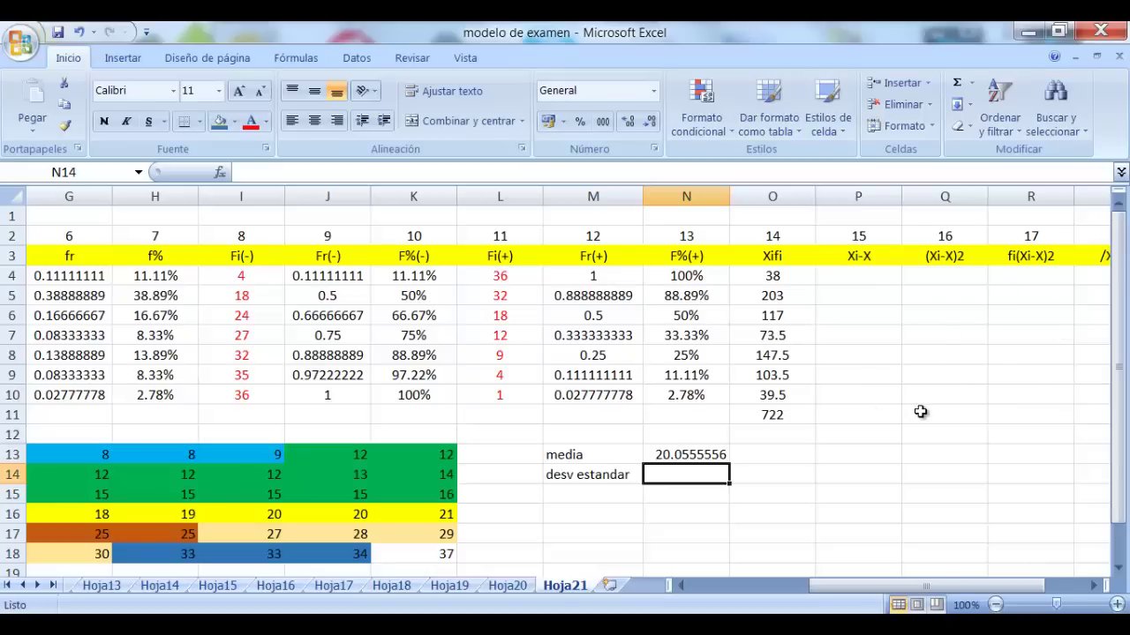
Enter =E4-$N$13 in P4 for the first deviation from the mean
left_click(861, 277)
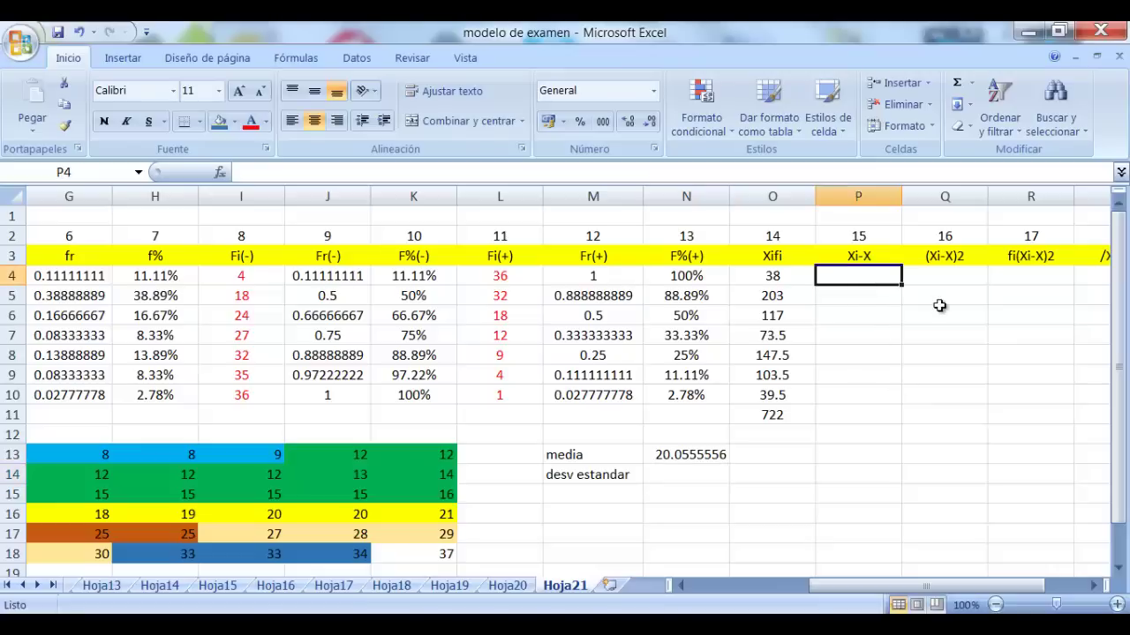
type("=")
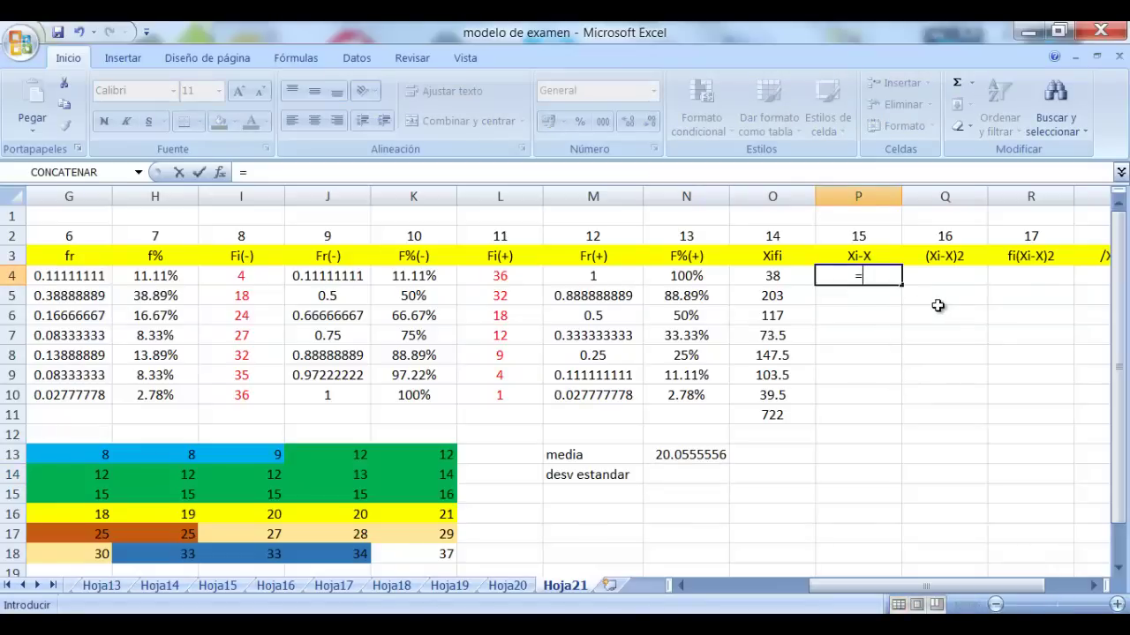
left_click_drag(918, 587, 878, 585)
left_click(70, 276)
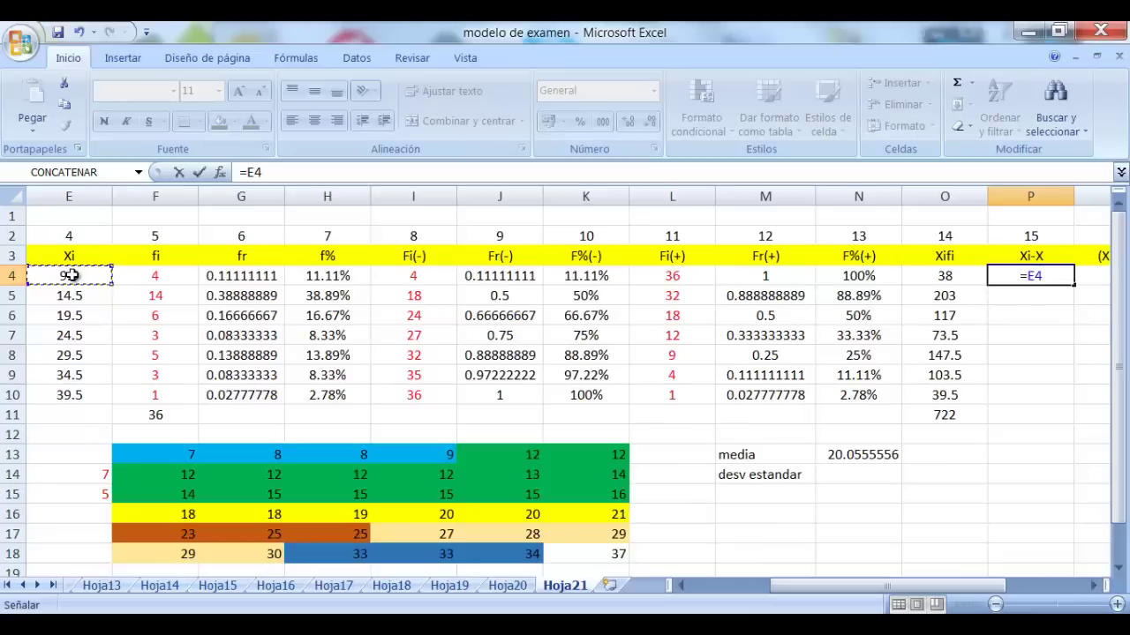
type("-")
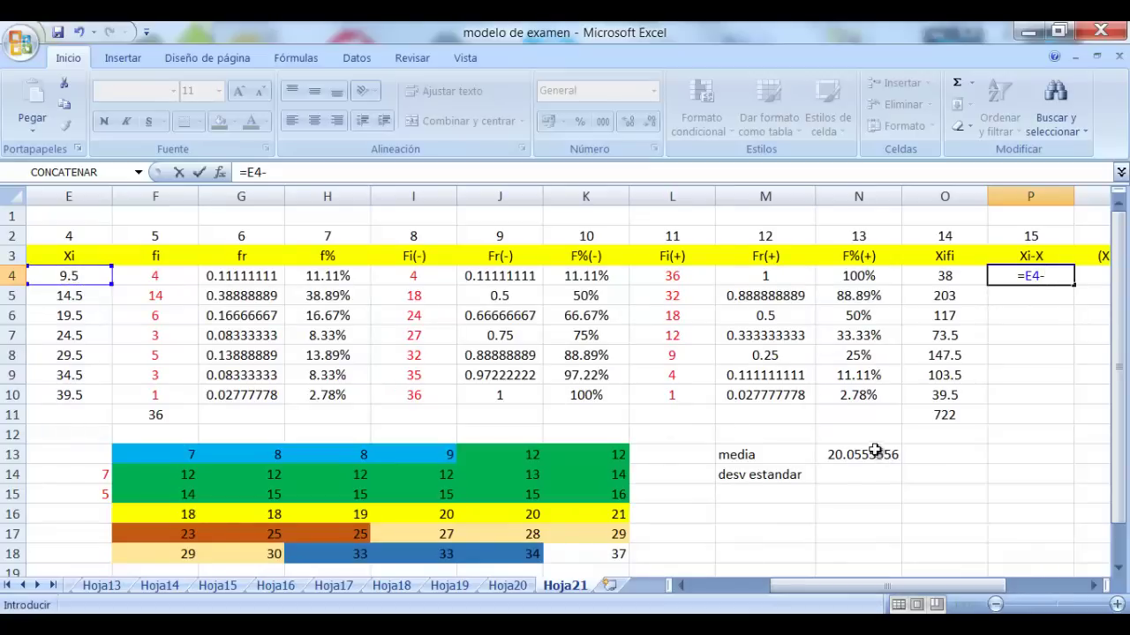
left_click(878, 453)
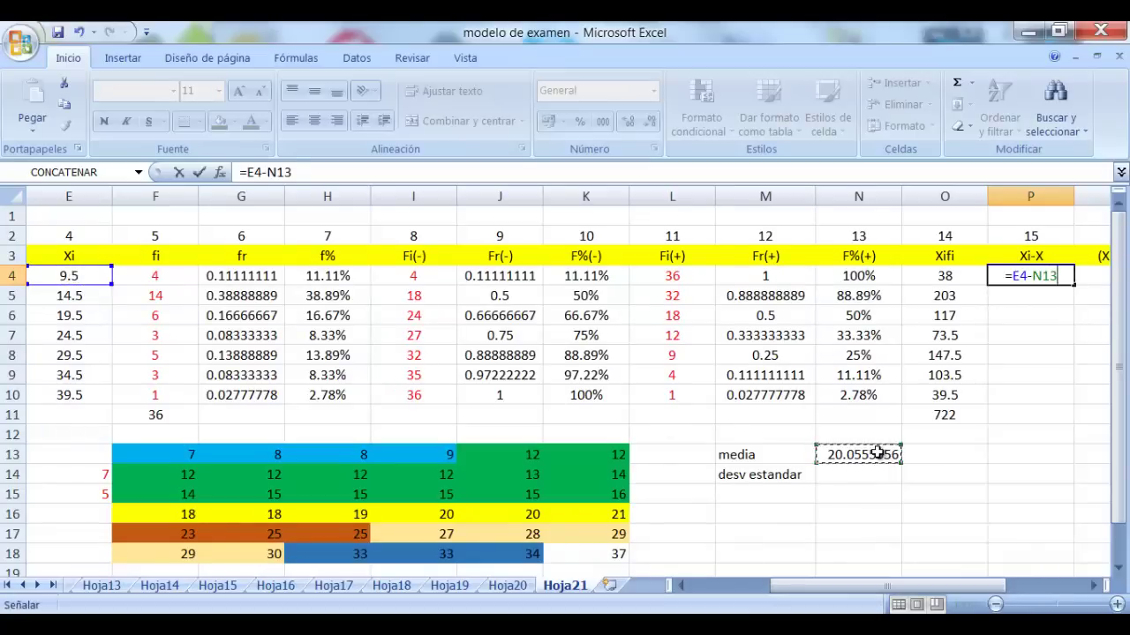
key("F4")
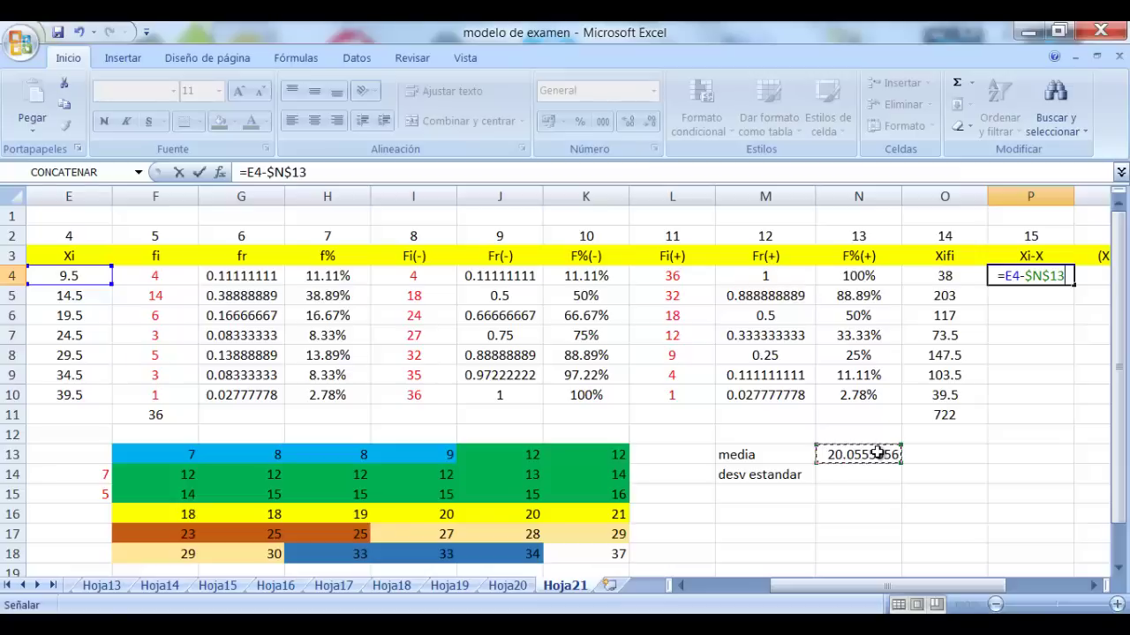
key("Return")
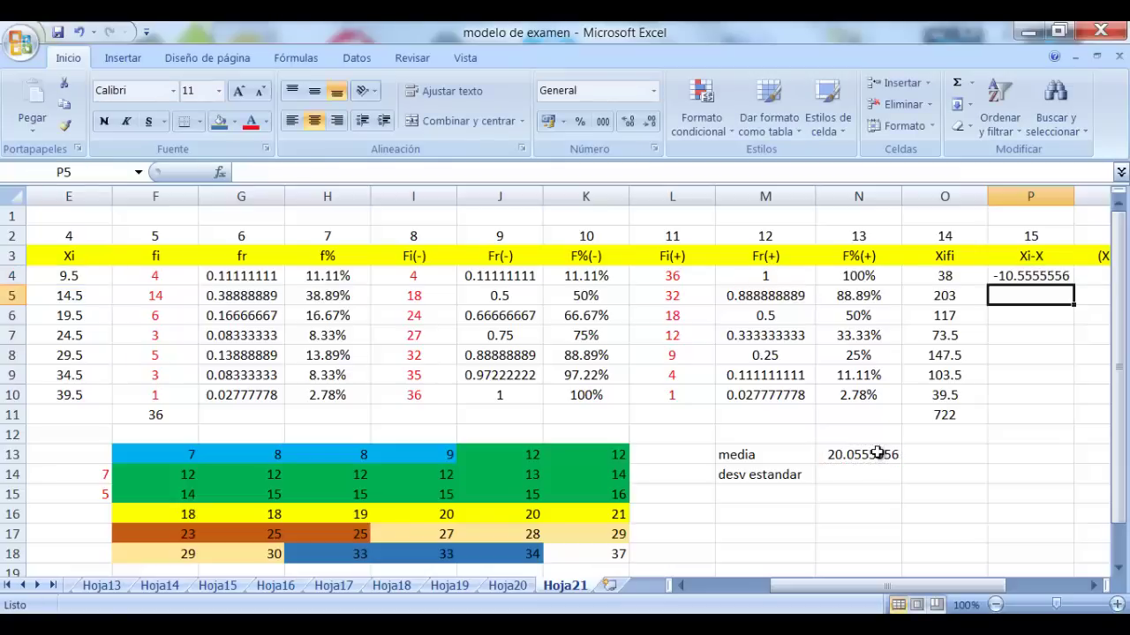
Fill the deviation formula down to P10, giving -10.5555556 through 19.4444444
left_click(1094, 586)
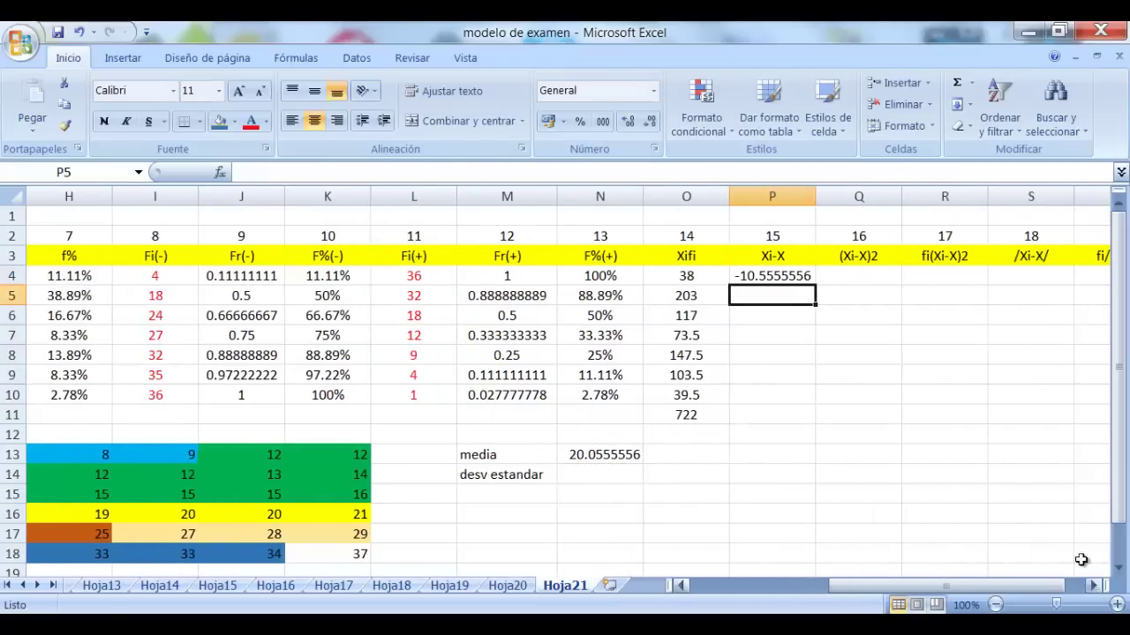
left_click(801, 280)
left_click_drag(814, 286, 797, 400)
left_click(943, 314)
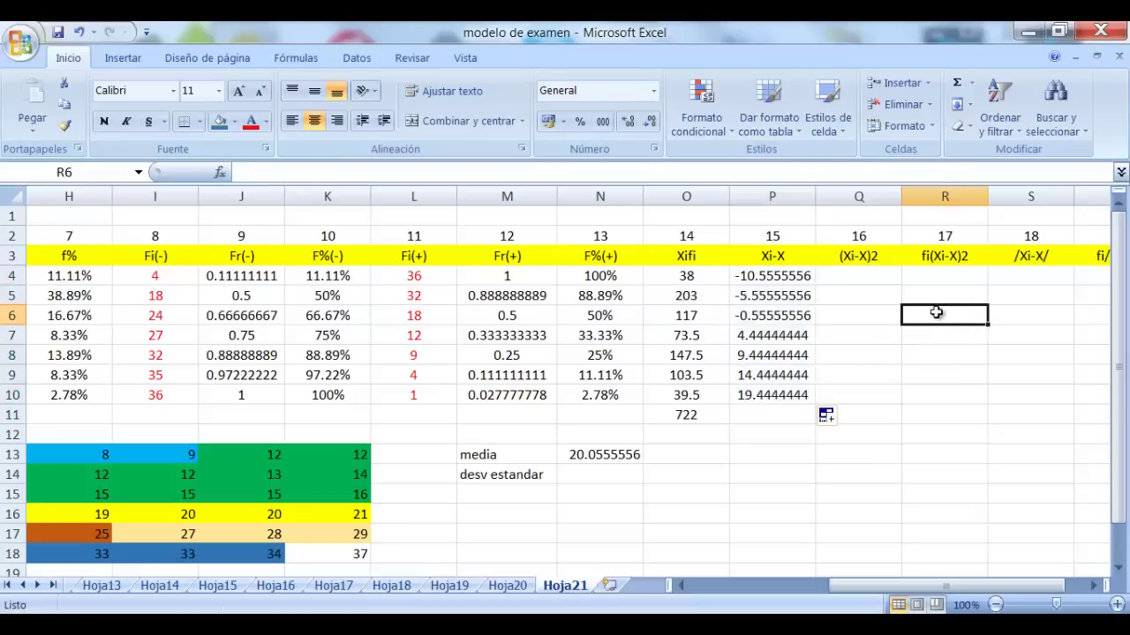
left_click(863, 275)
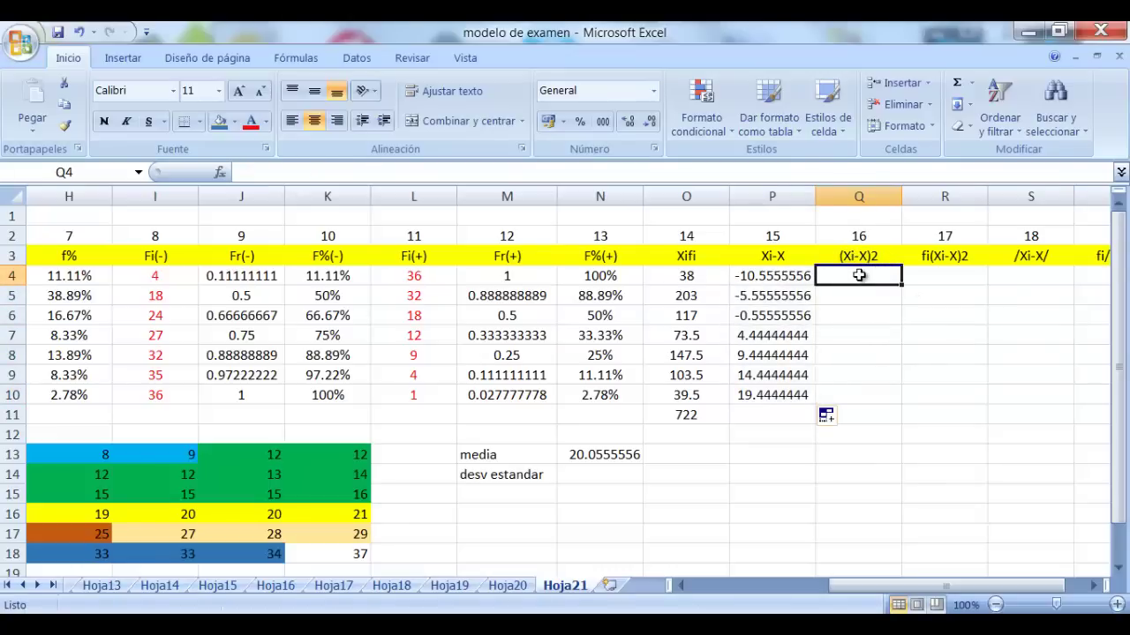
Enter =P4*P4 in Q4 and fill it down to Q10 (111.419753 to 378.08642)
type("=")
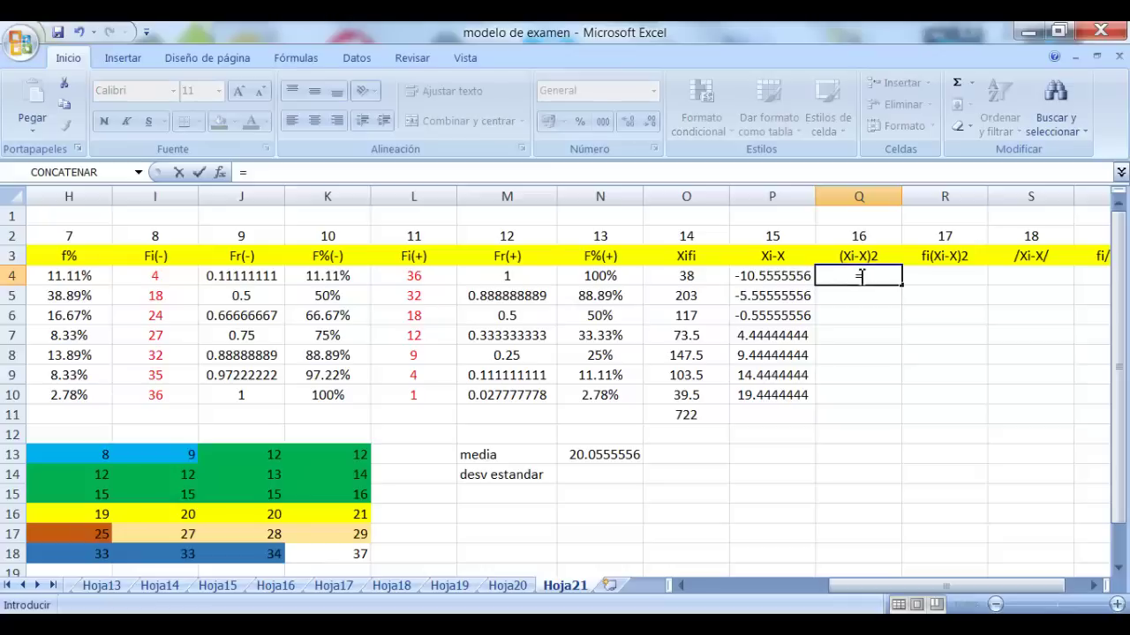
left_click(775, 277)
type("*")
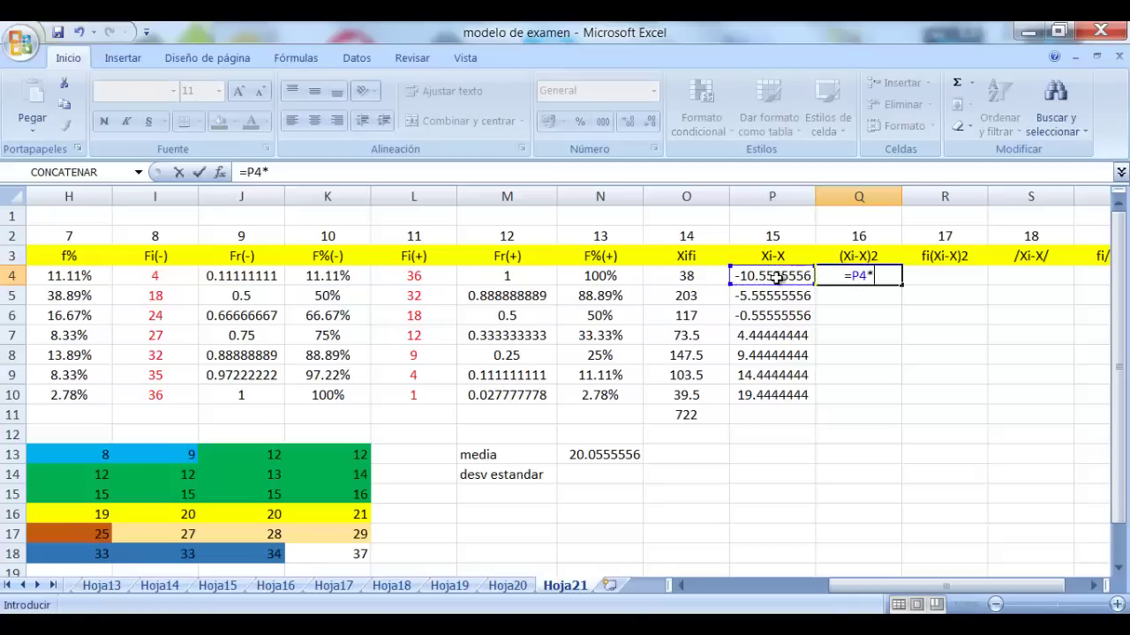
left_click(775, 277)
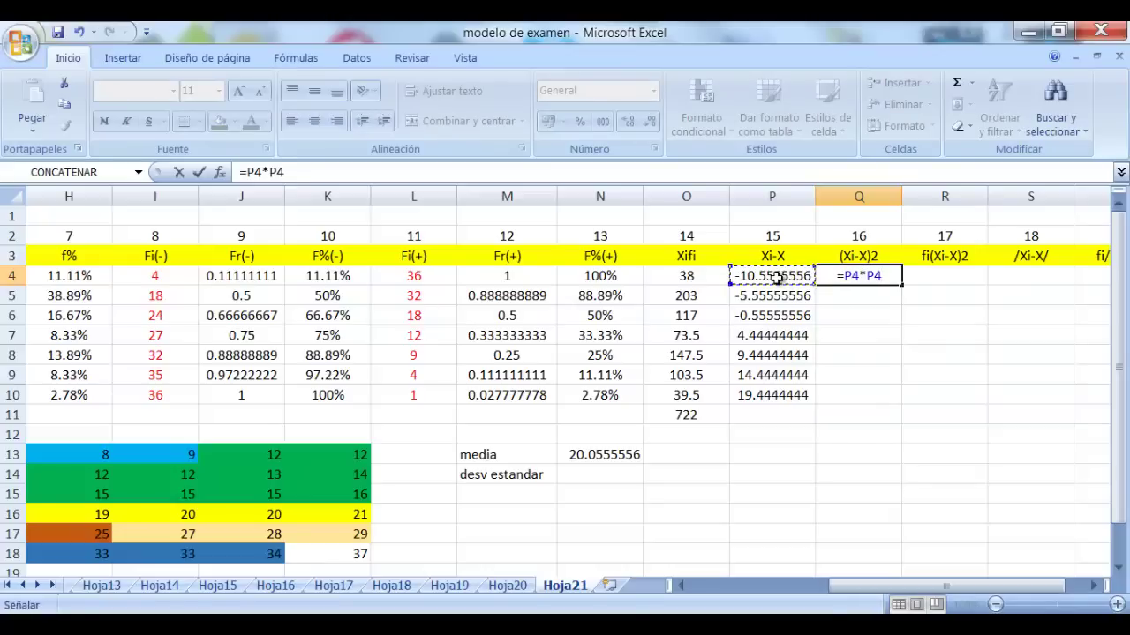
key("Return")
left_click(858, 276)
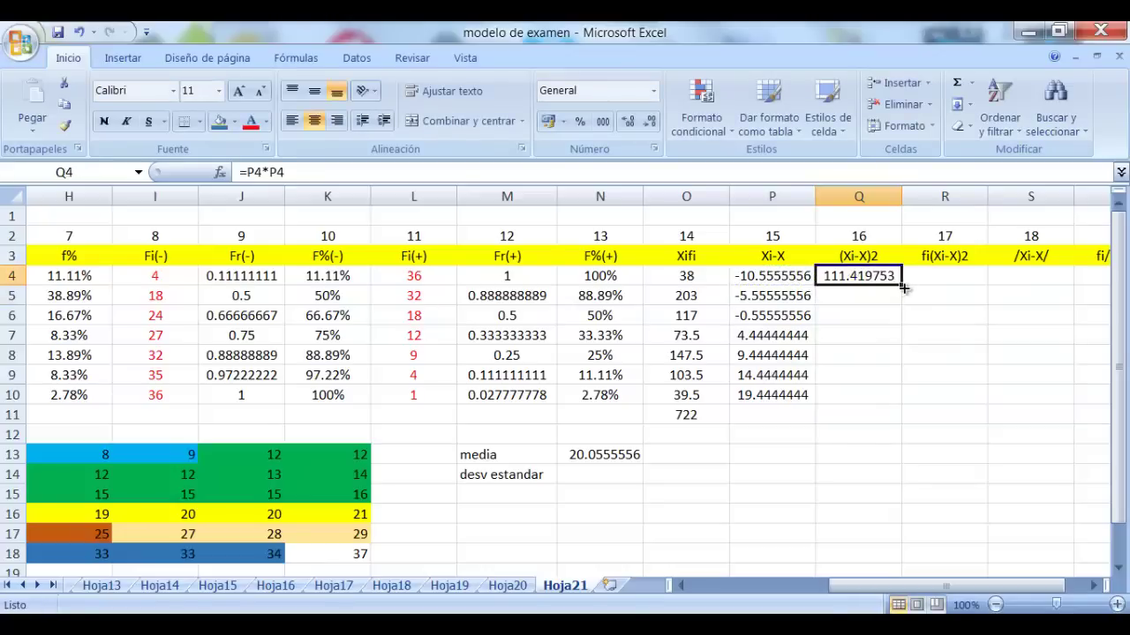
left_click_drag(901, 285, 900, 399)
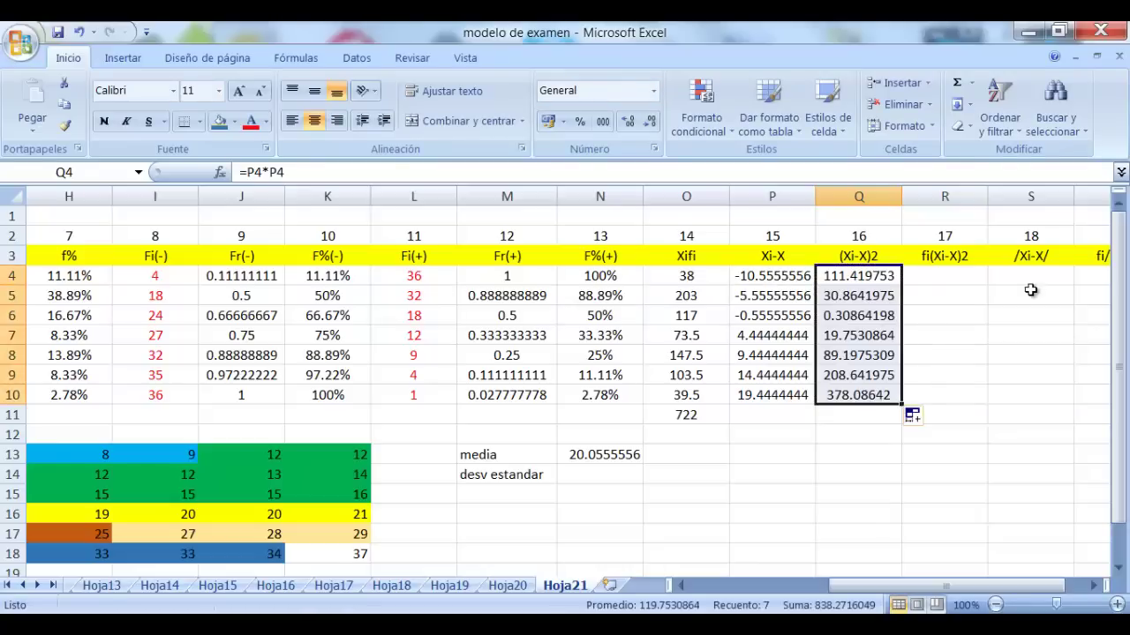
left_click(1031, 290)
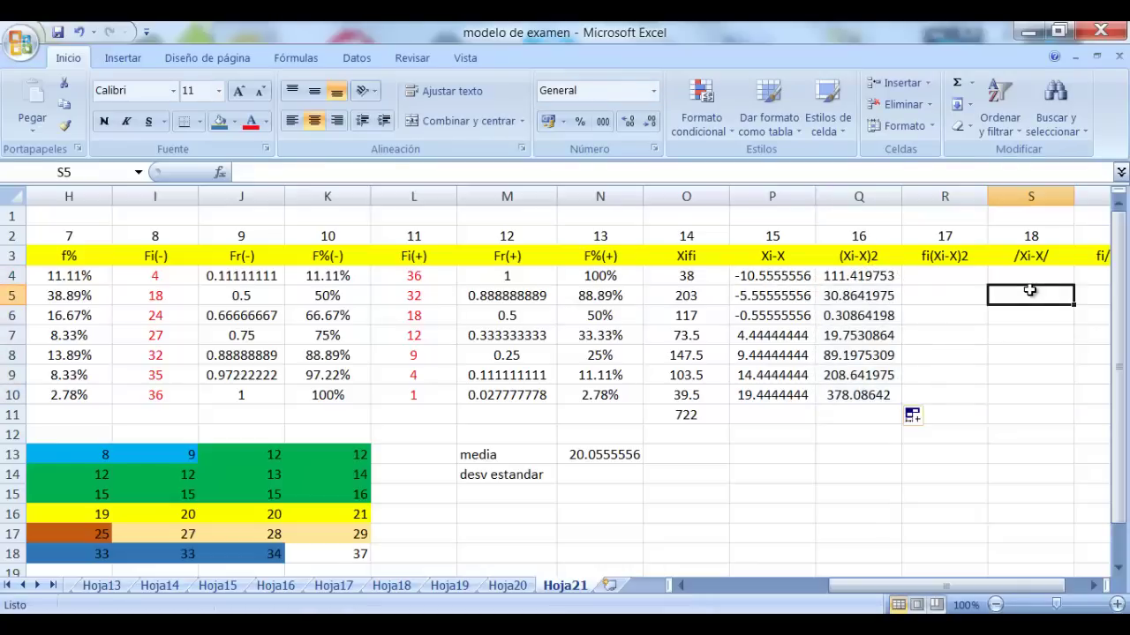
left_click(942, 273)
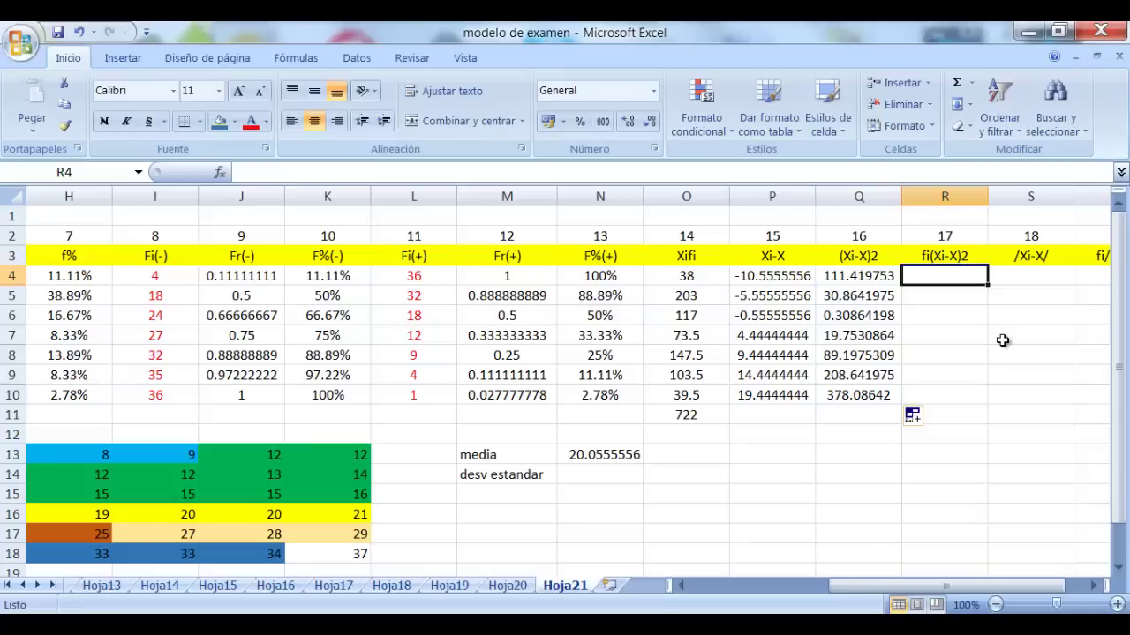
Enter =F4*Q4 in R4 and fill it down to R10 (445.679012 to 378.08642)
type("=")
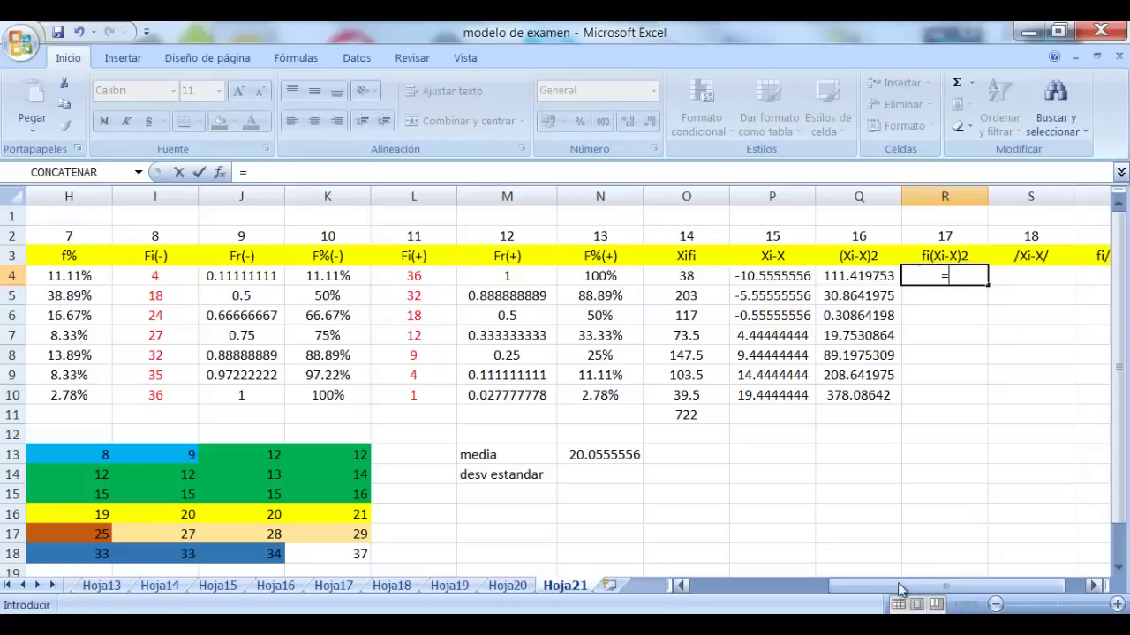
left_click_drag(897, 583, 856, 590)
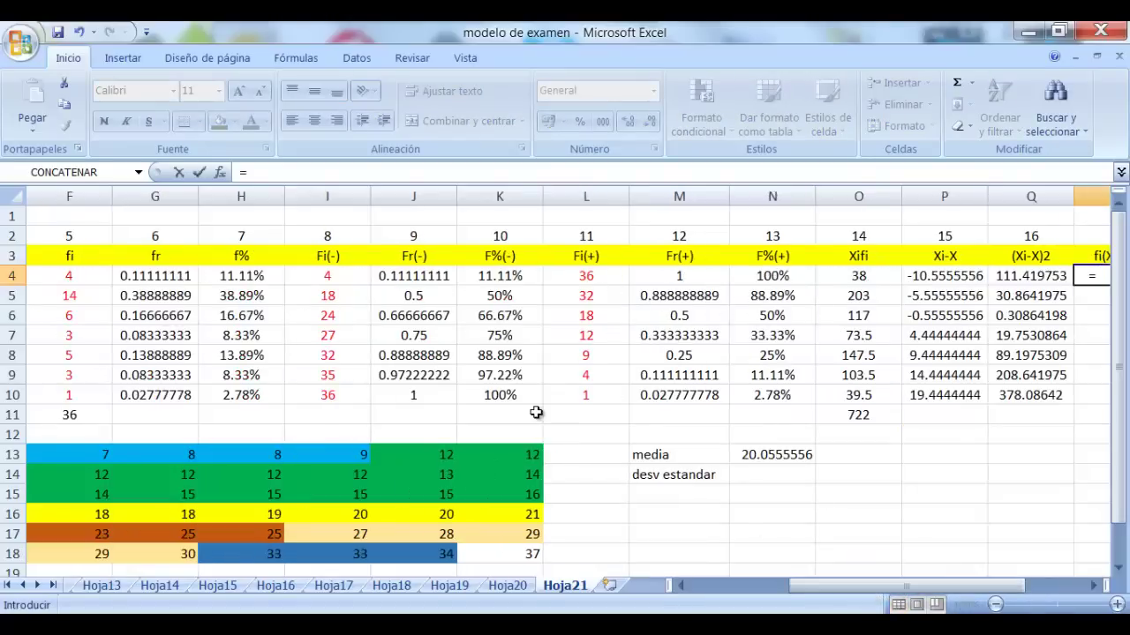
left_click(318, 275)
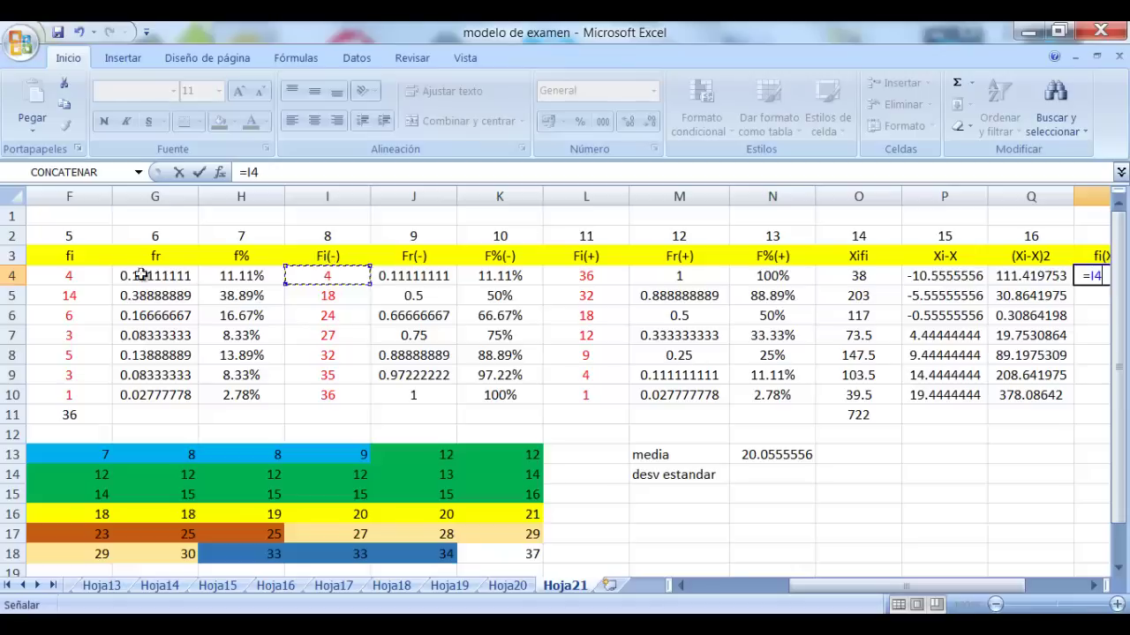
left_click(70, 276)
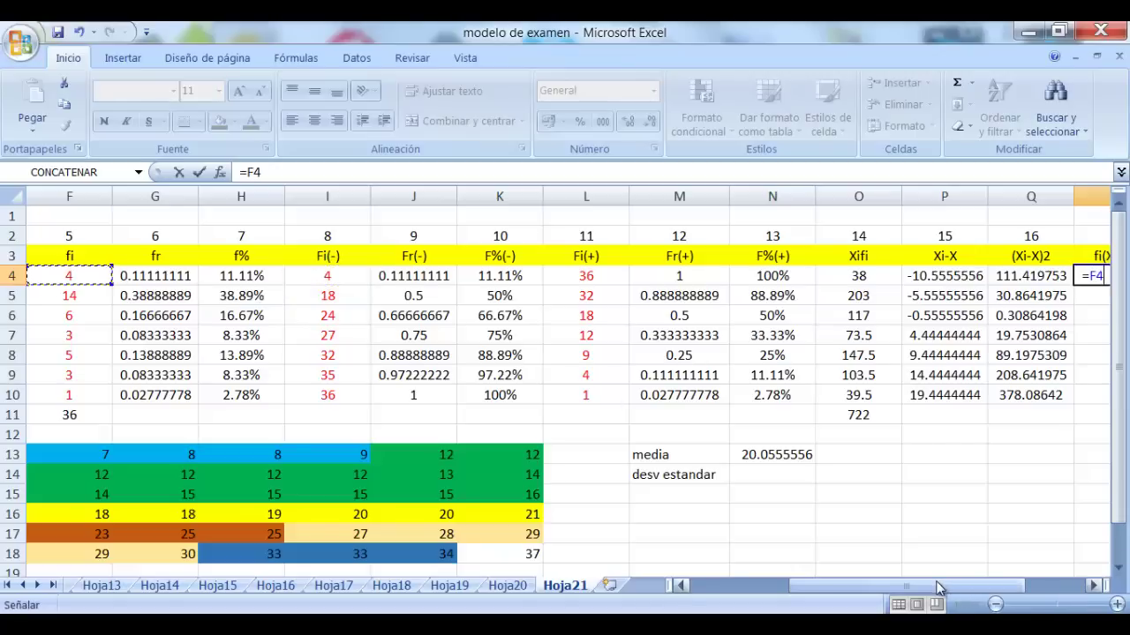
left_click_drag(942, 587, 1000, 604)
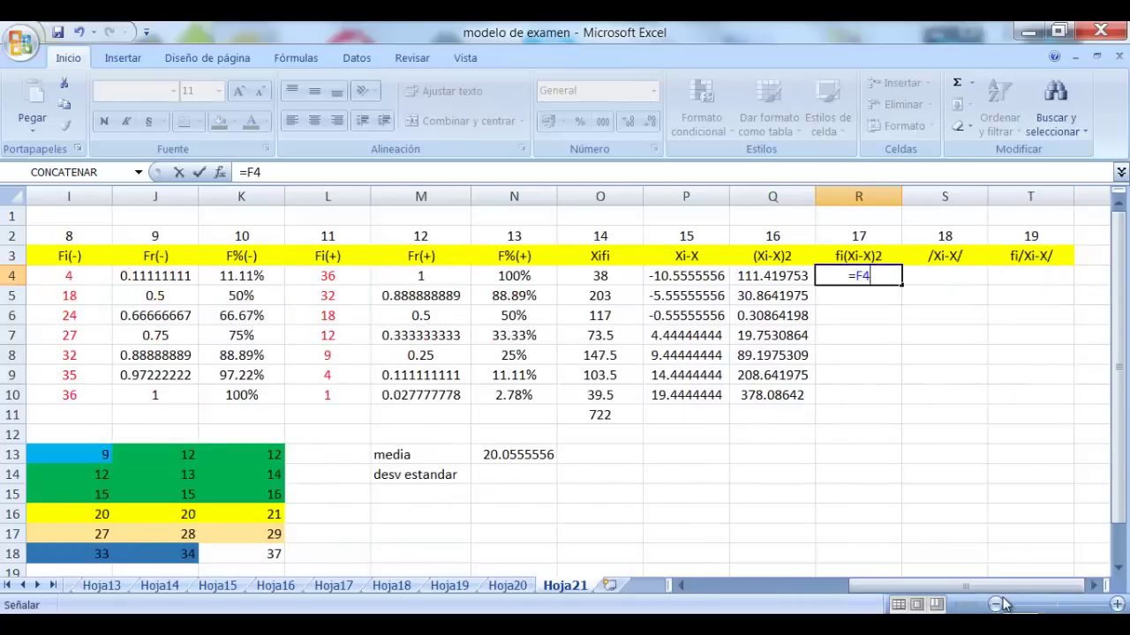
type("*")
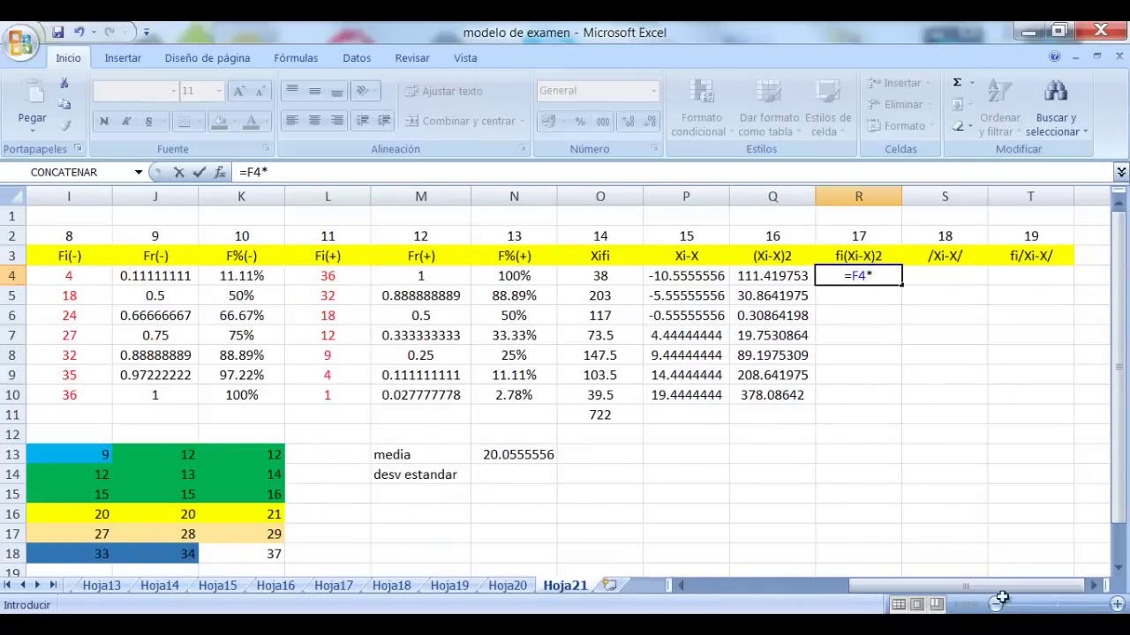
left_click(777, 275)
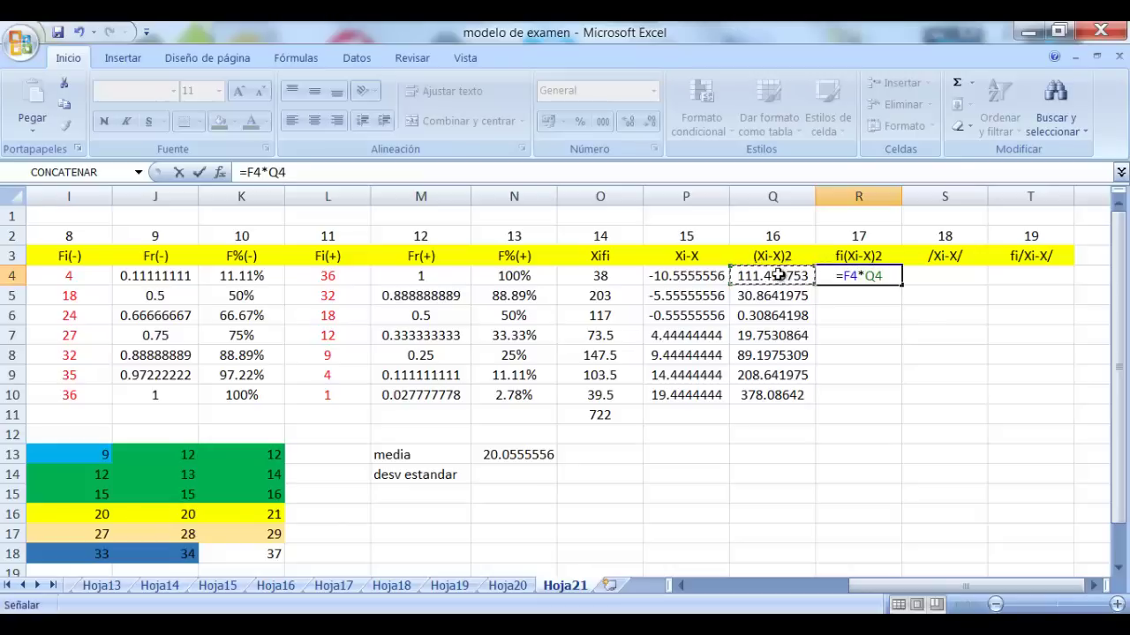
key("Return")
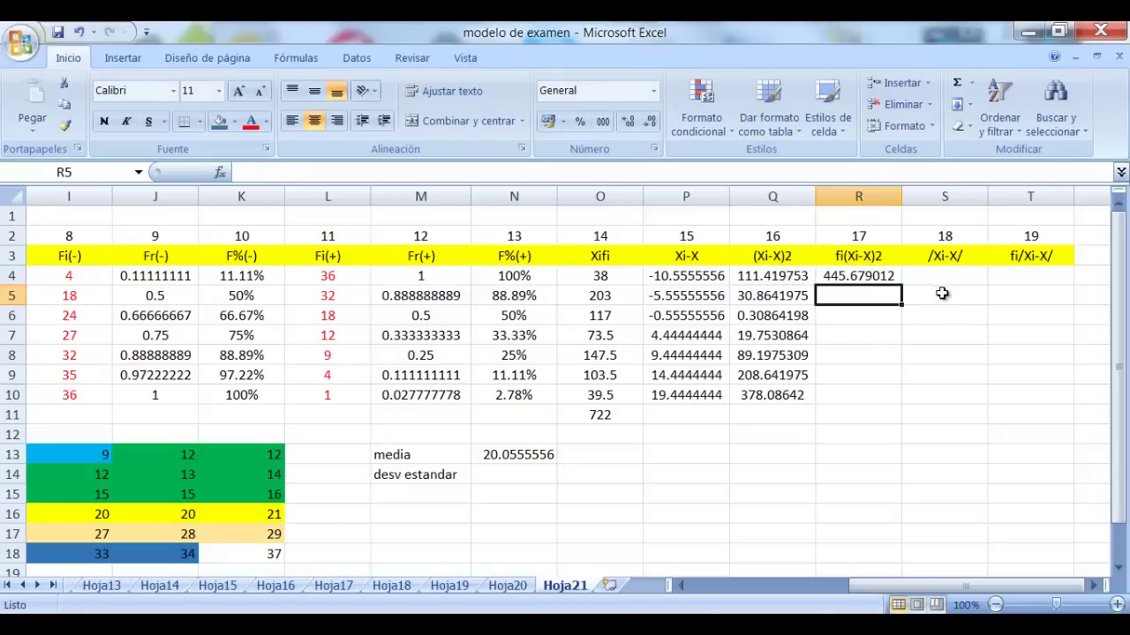
left_click(872, 276)
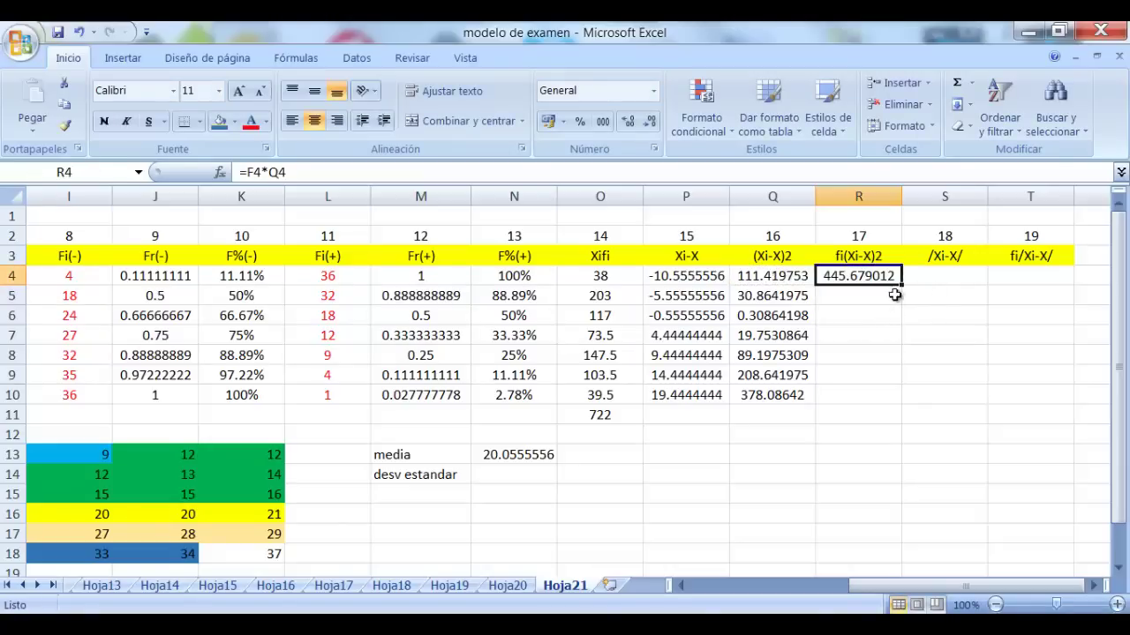
left_click_drag(901, 285, 887, 404)
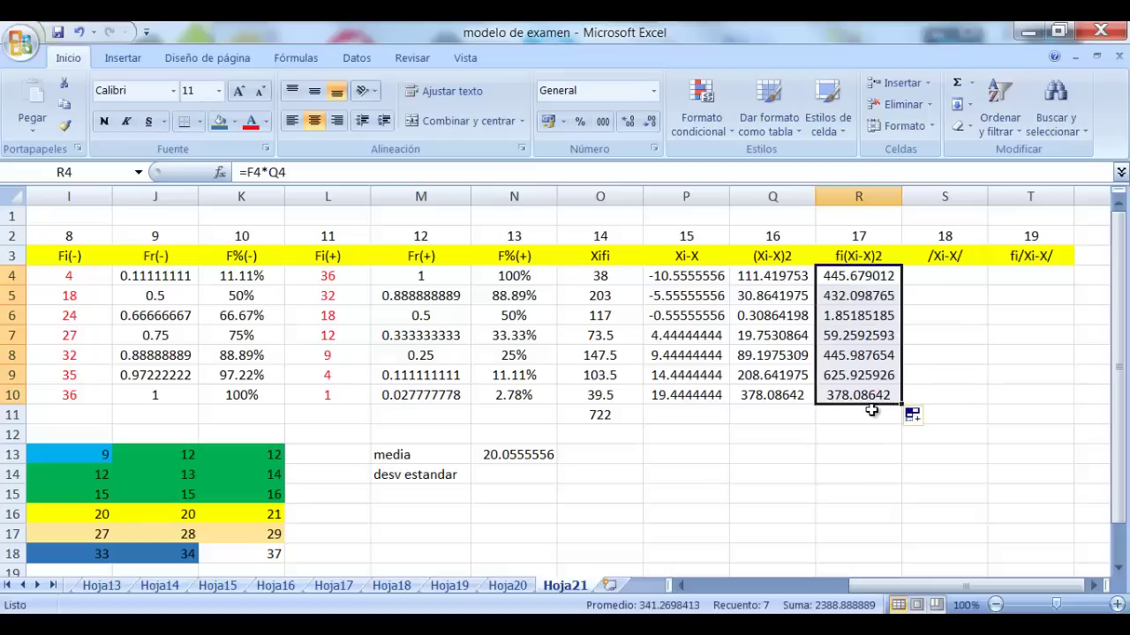
left_click(858, 416)
Enter =suma(R4:R10) in R11, totalling 2388.88889
type("=")
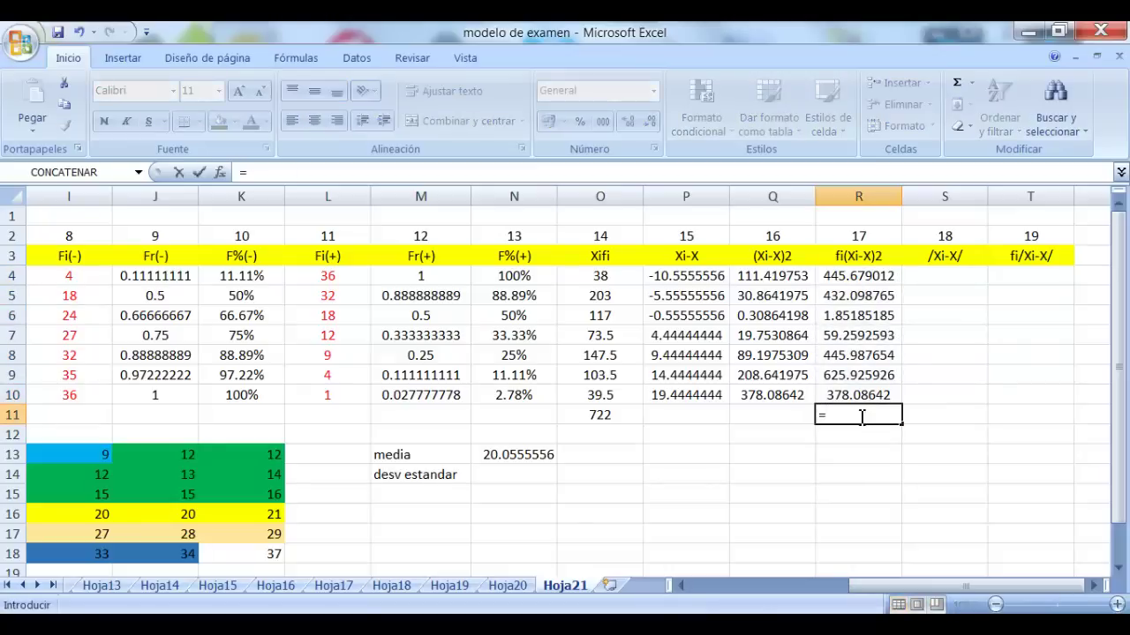
type("suma(")
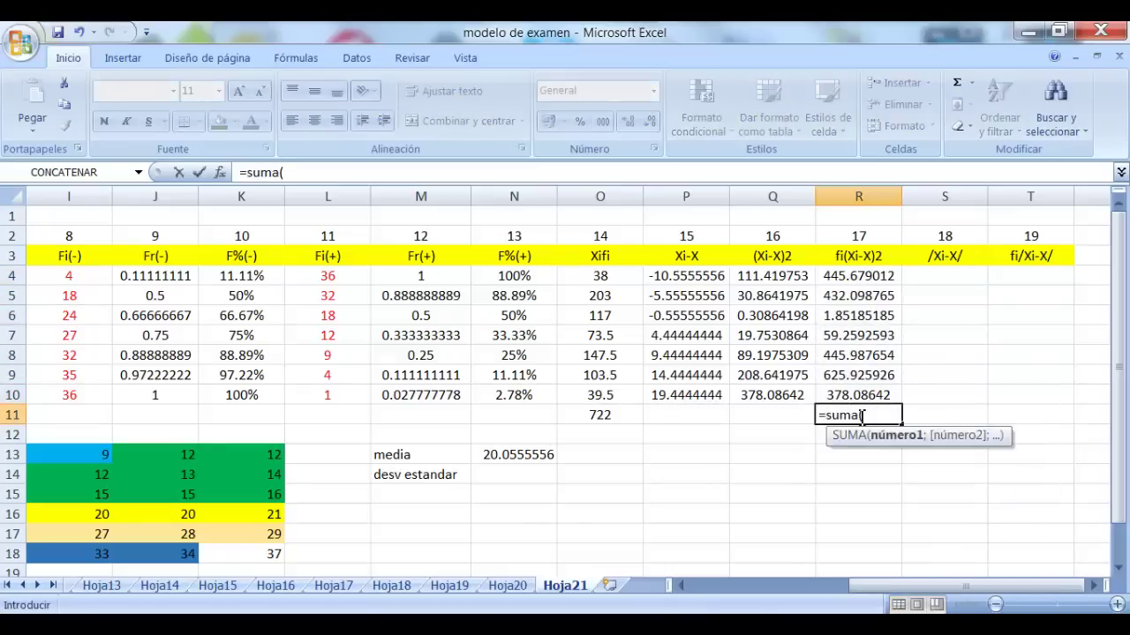
left_click_drag(870, 276, 860, 395)
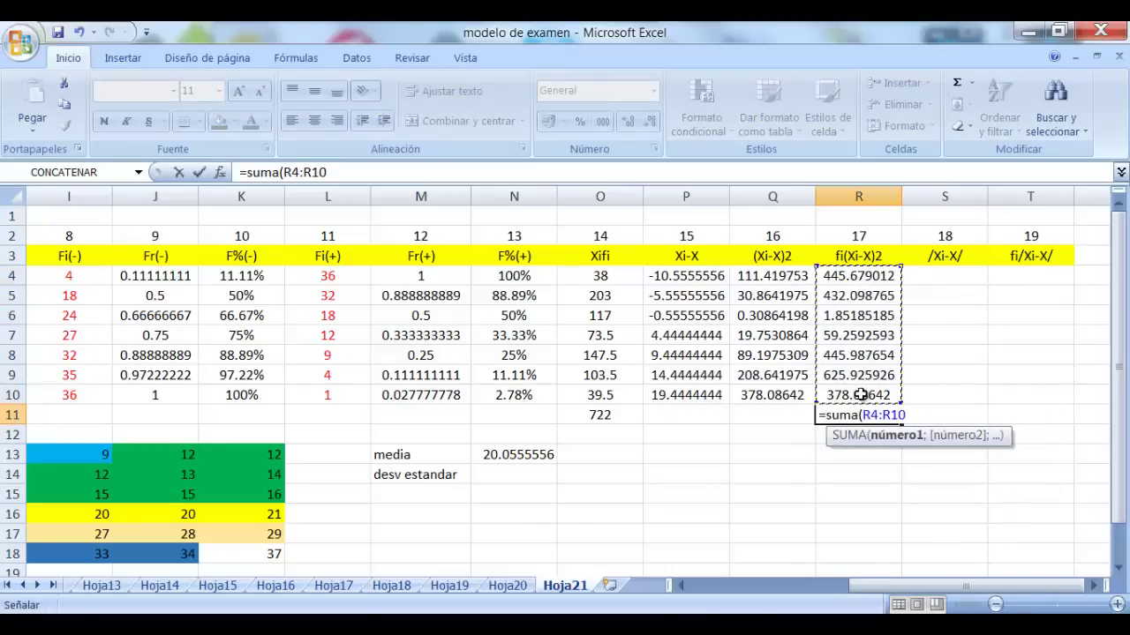
type(")")
key("Return")
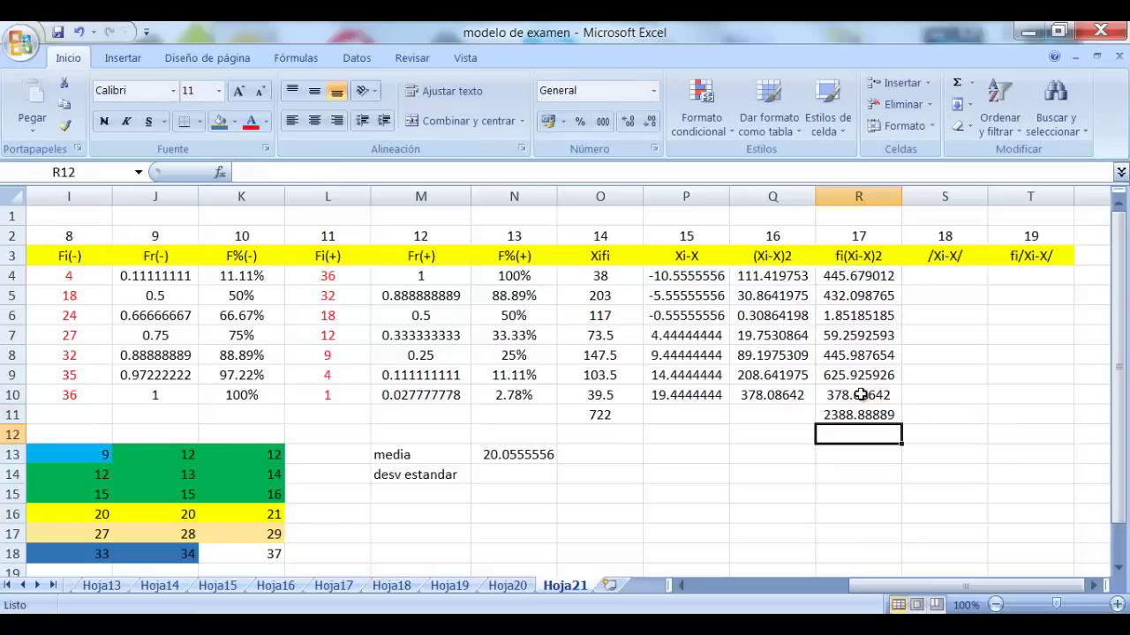
left_click(532, 460)
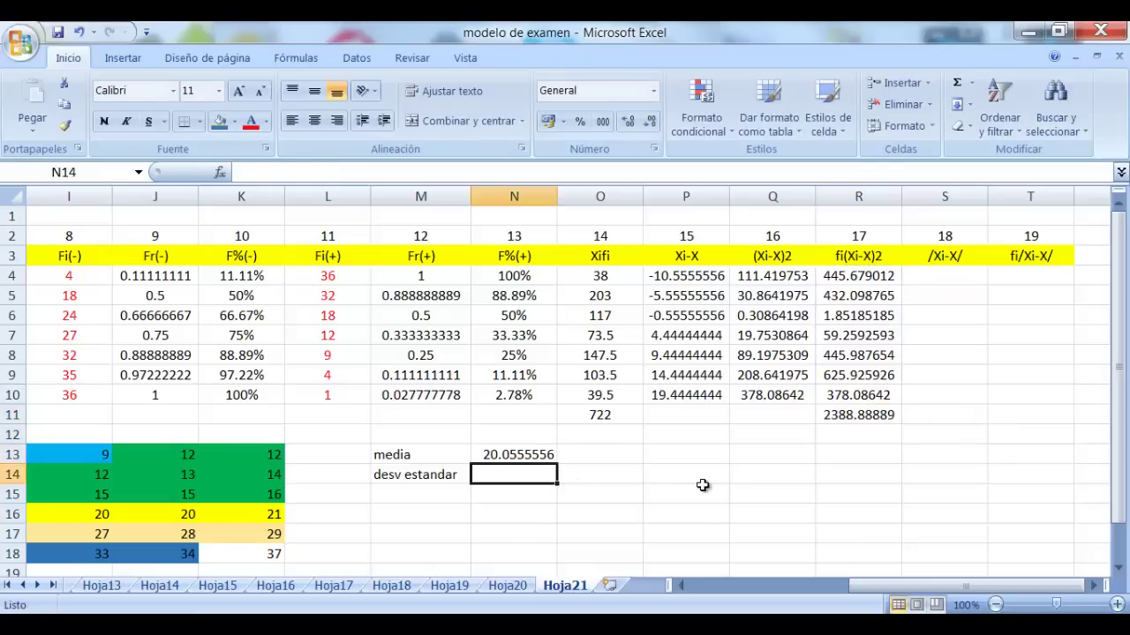
Enter =raiz(R11/35) in N14, giving a standard deviation of 8.26159599
type("=ra")
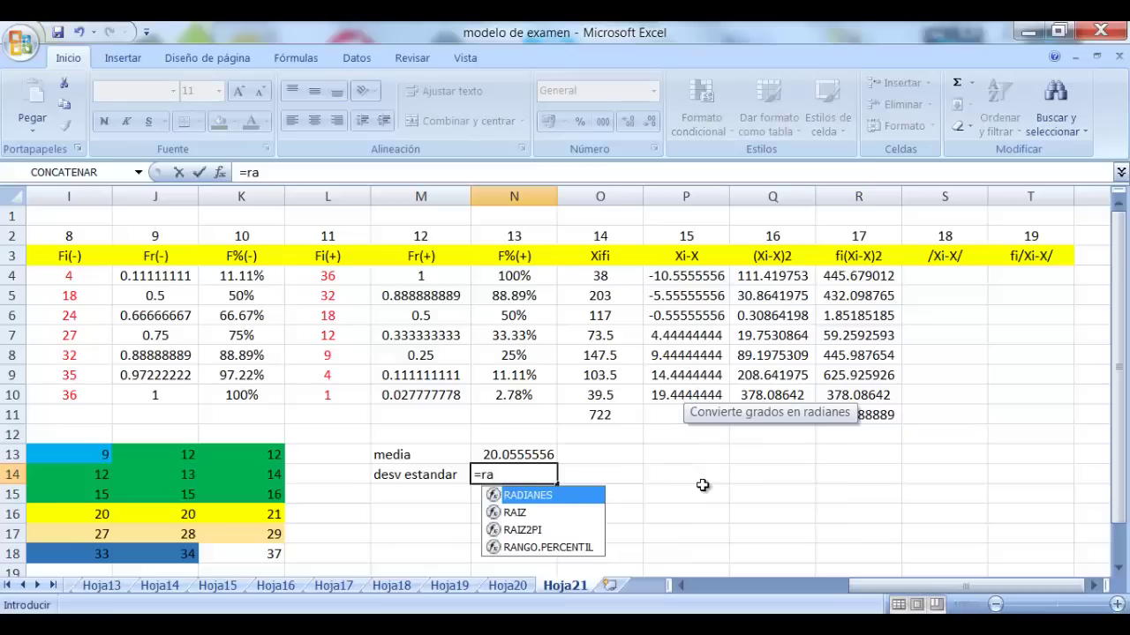
type("iz(")
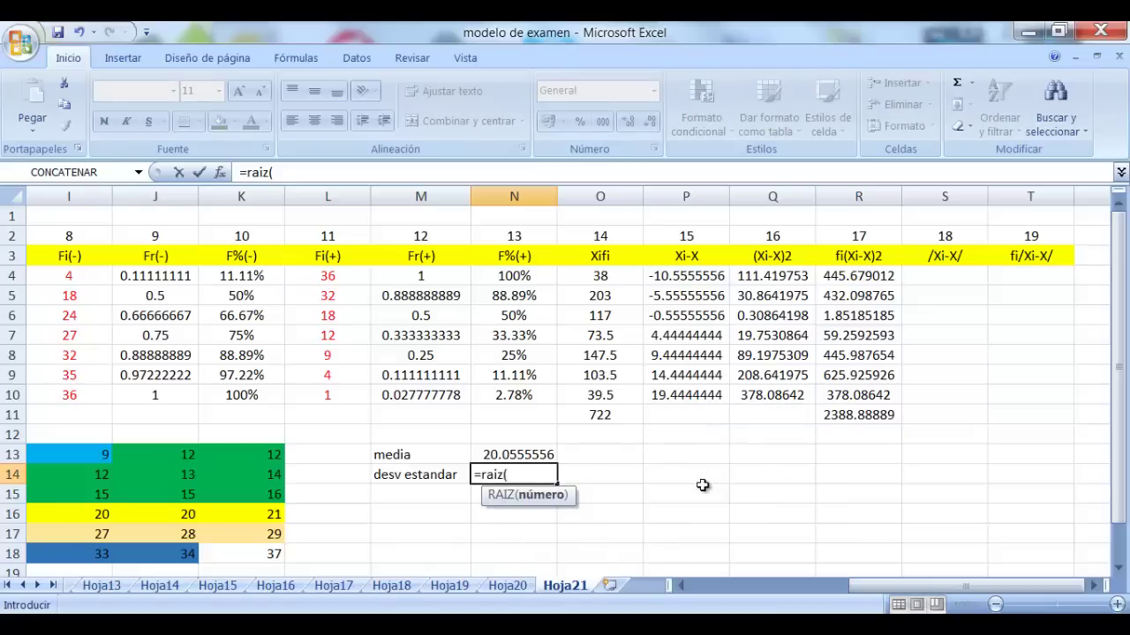
left_click(859, 415)
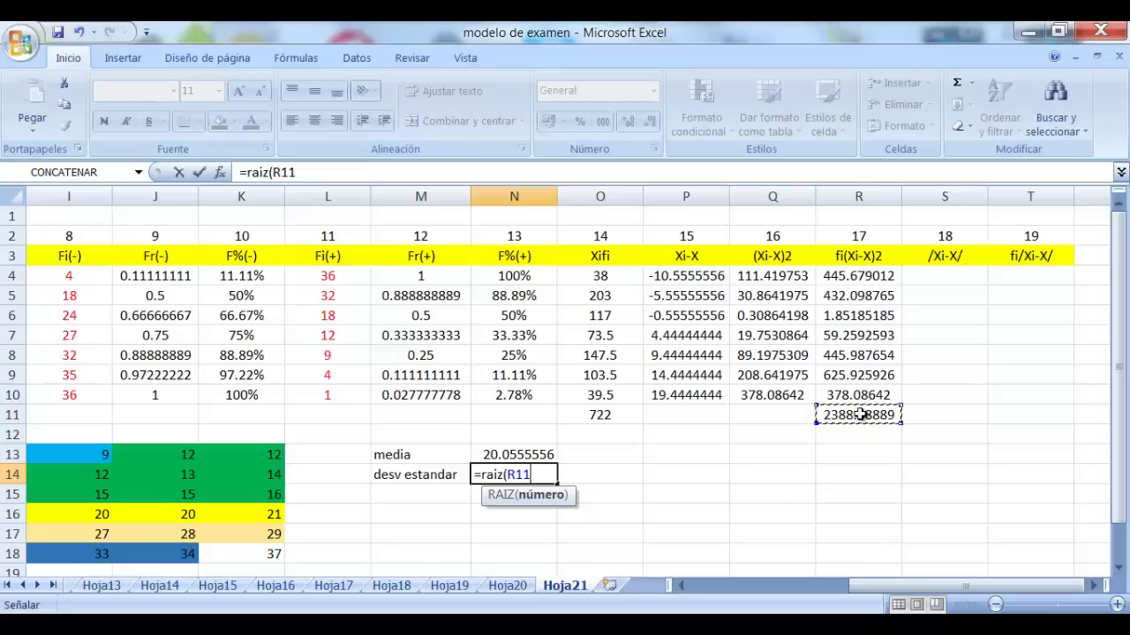
type("/35)")
key("Return")
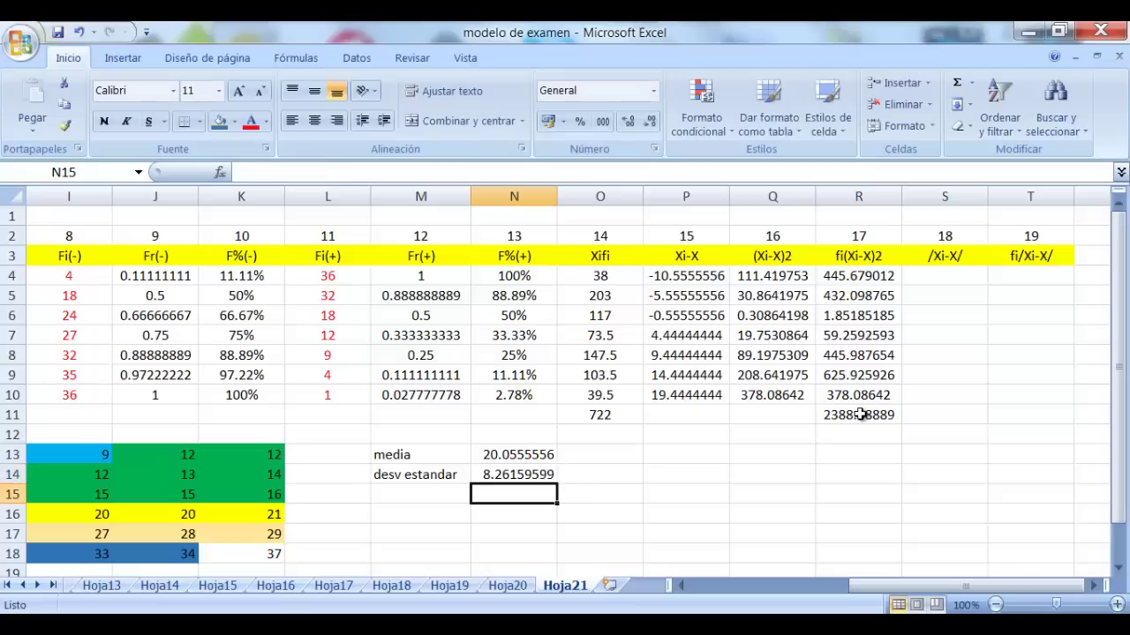
Label M15 'varianza', replacing the mistaken 'desv' entry
left_click(438, 497)
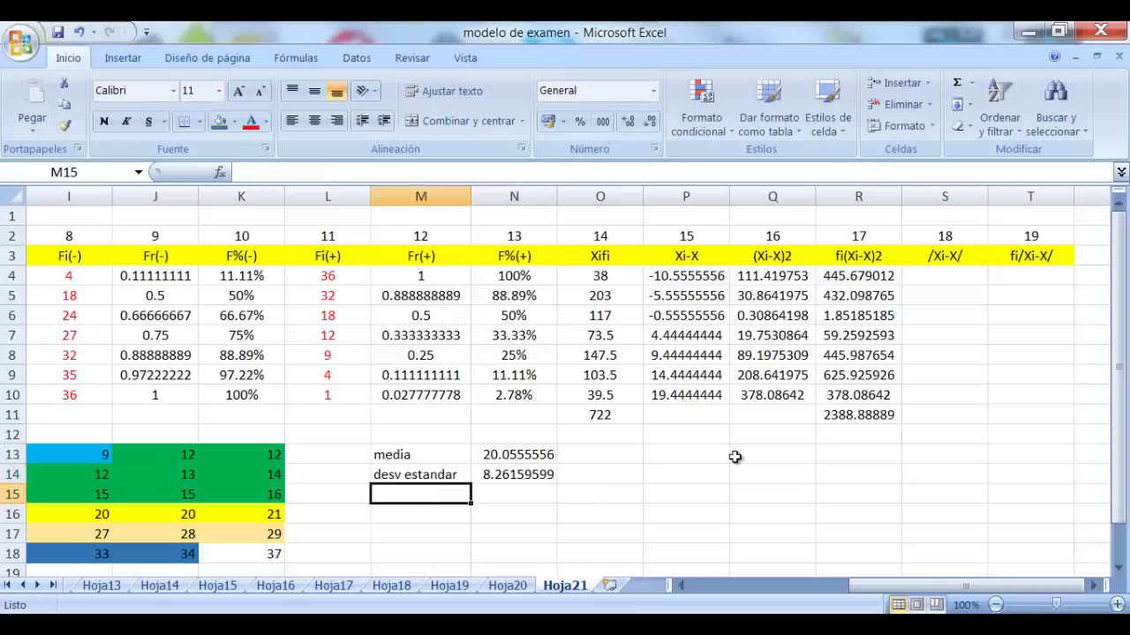
left_click_drag(1122, 488, 1123, 512)
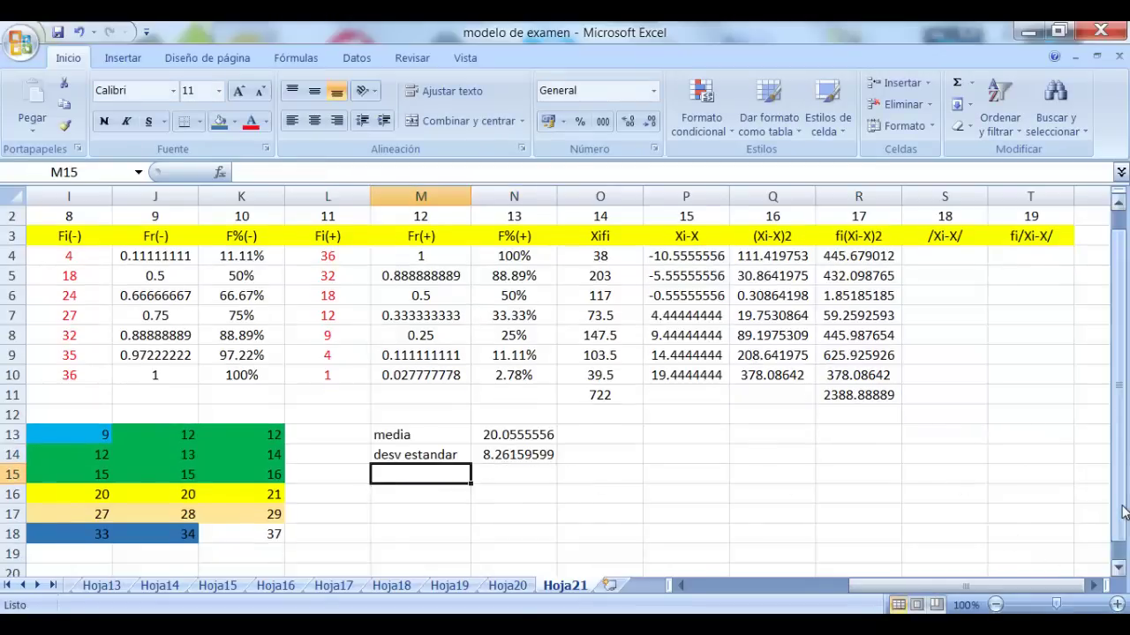
type("desv")
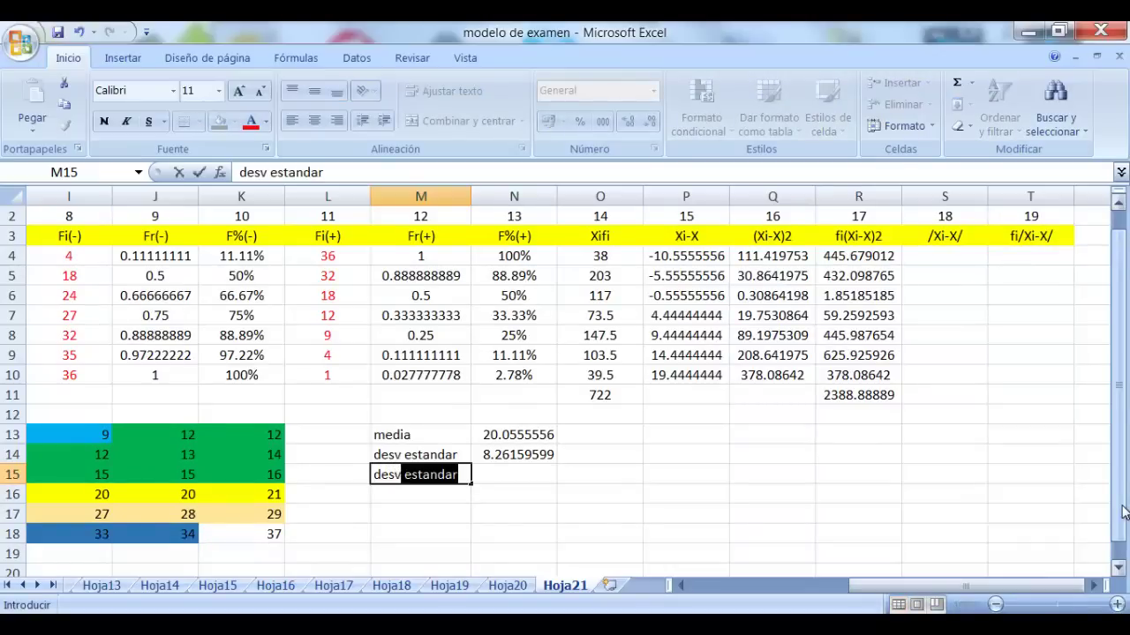
key("BackSpace")
key("BackSpace")
key("BackSpace")
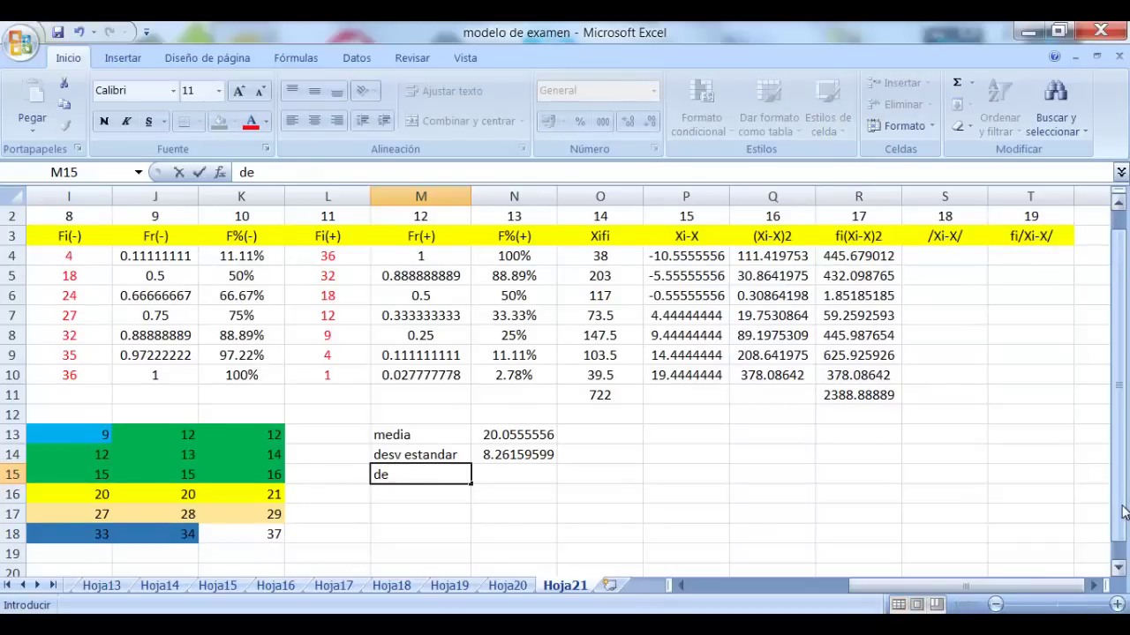
key("BackSpace")
key("BackSpace")
type("varianza")
key("Tab")
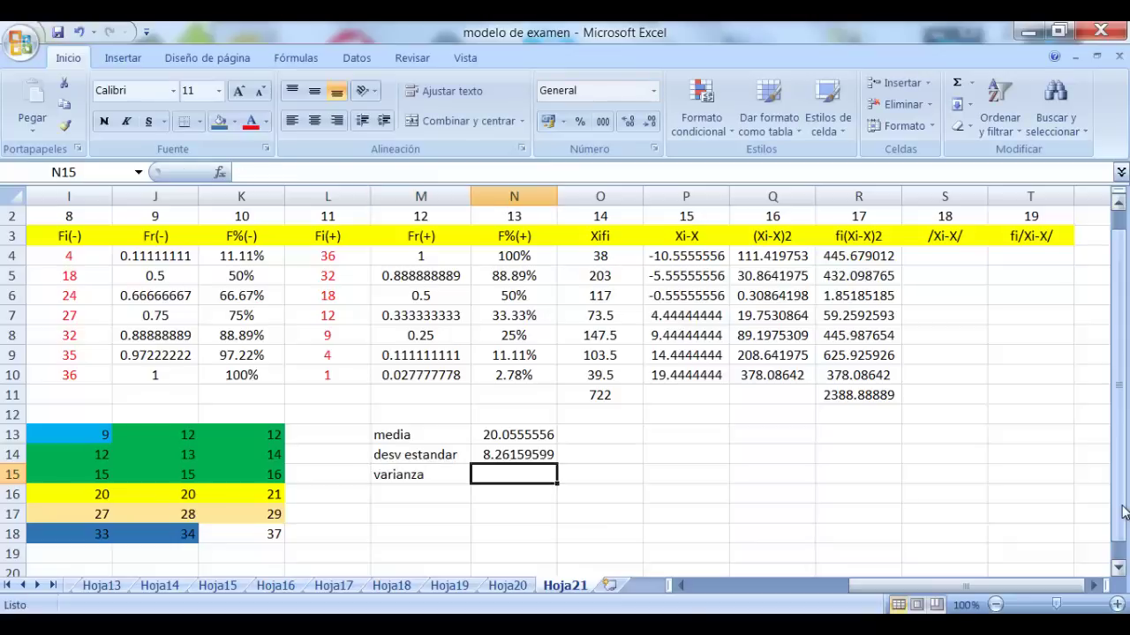
Enter =N14*N14 in N15 to get the variance 68.2539683
type("=")
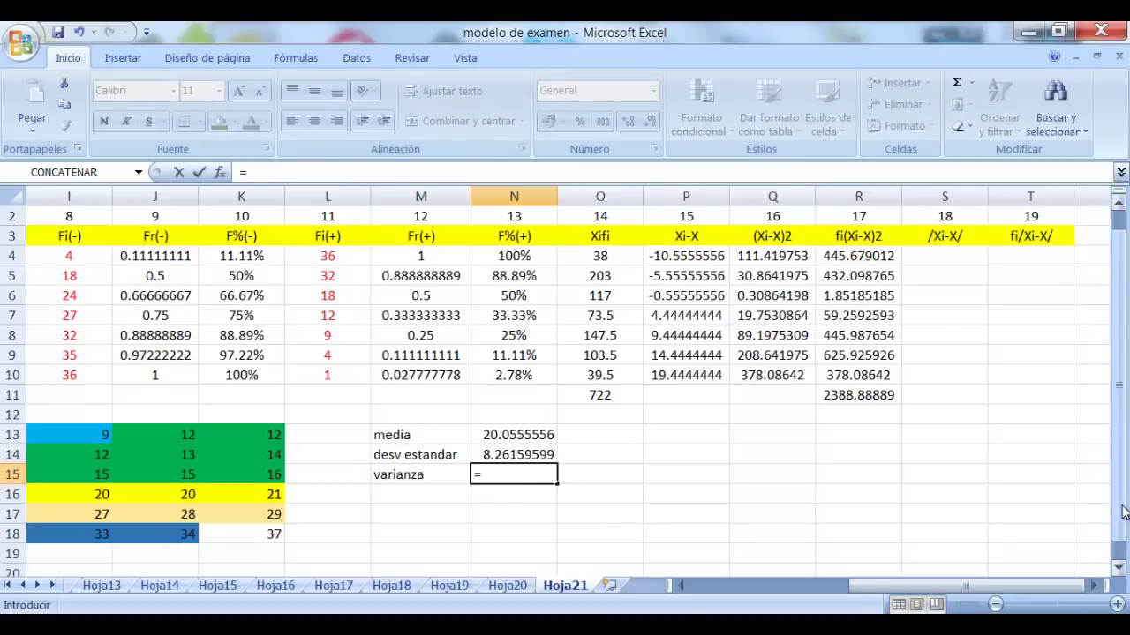
left_click(535, 455)
type("*")
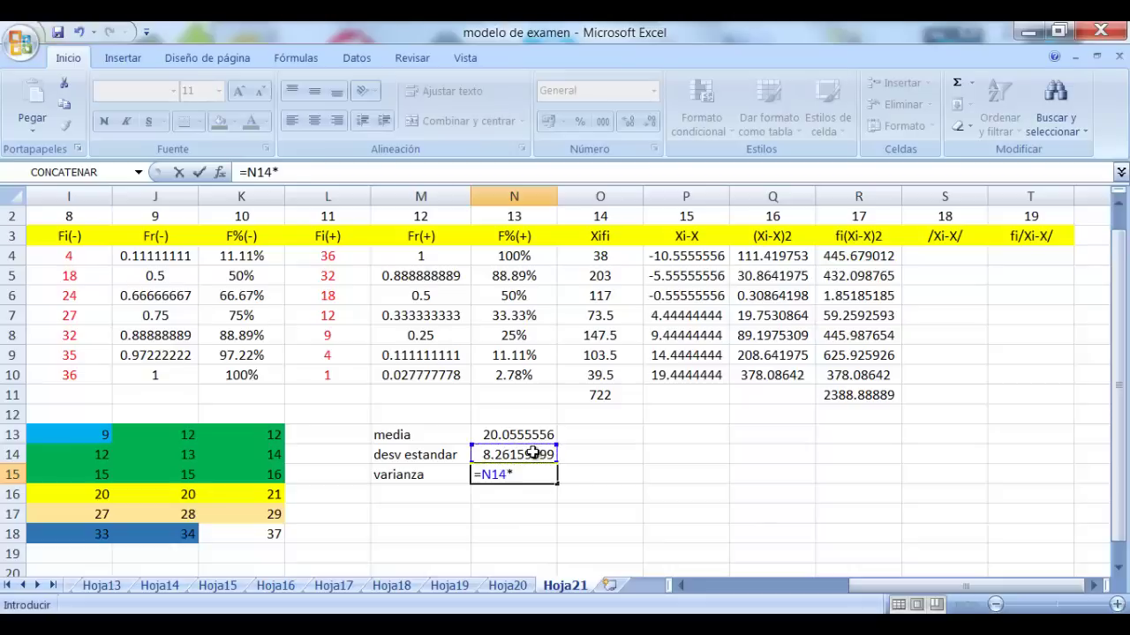
left_click(535, 455)
key("Return")
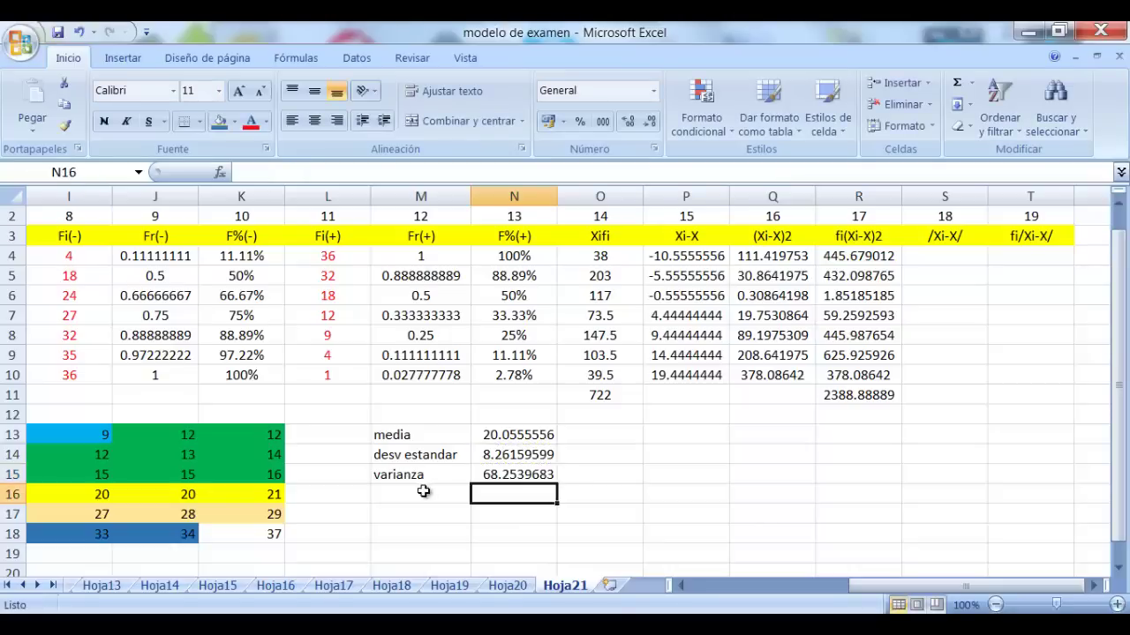
left_click(423, 492)
Label M16 'CV' and enter =N14/N13 in N16
type("CV")
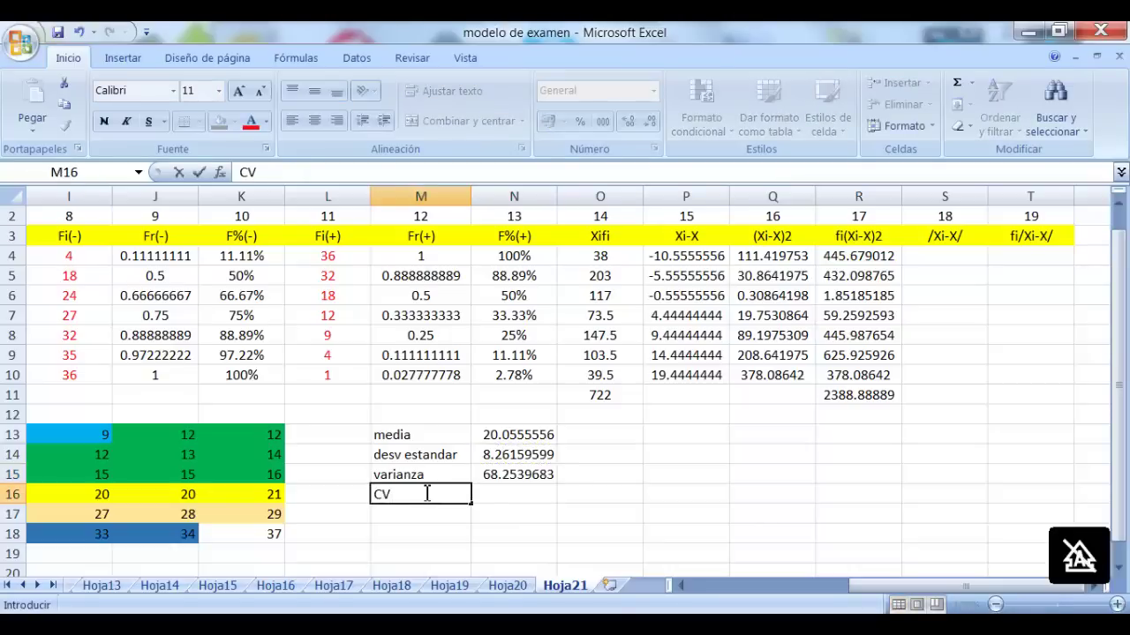
key("Tab")
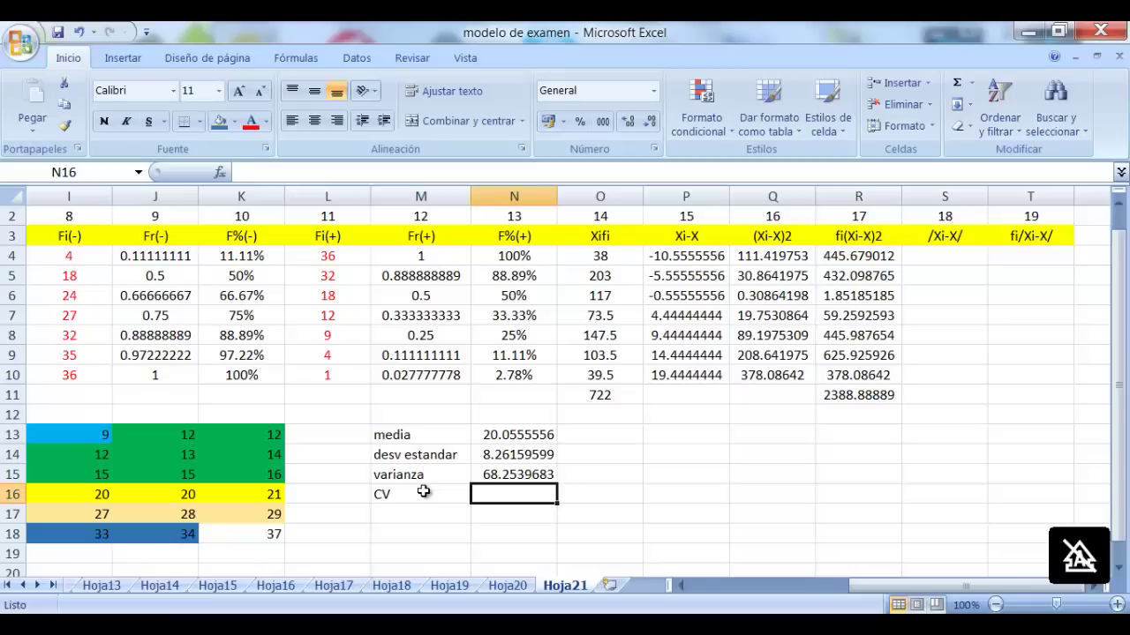
type("=")
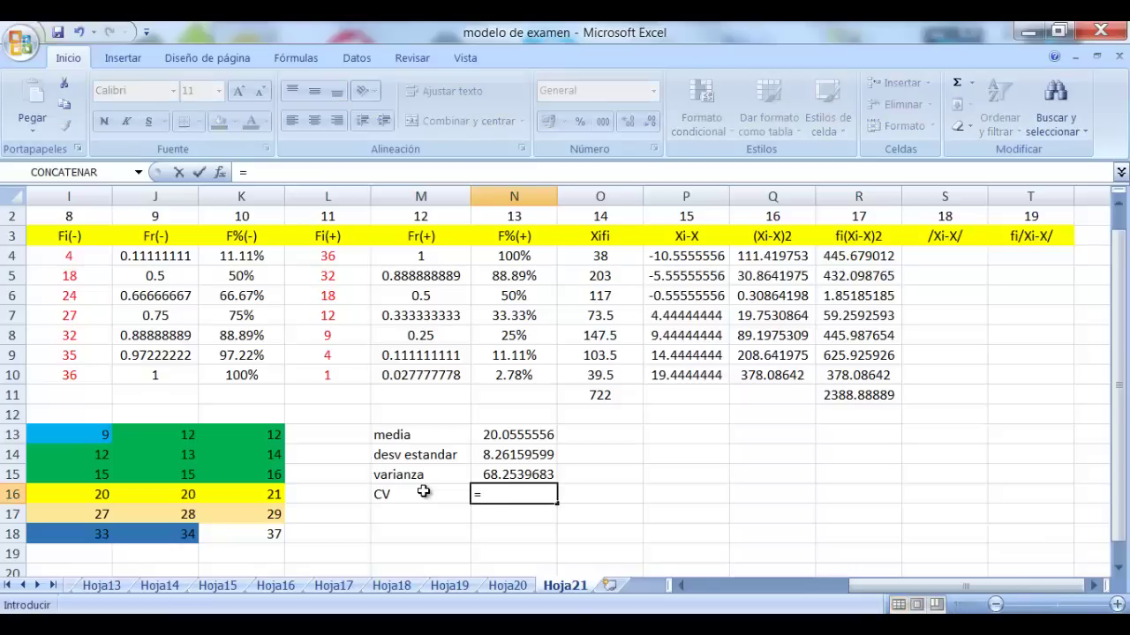
left_click(521, 454)
type("/")
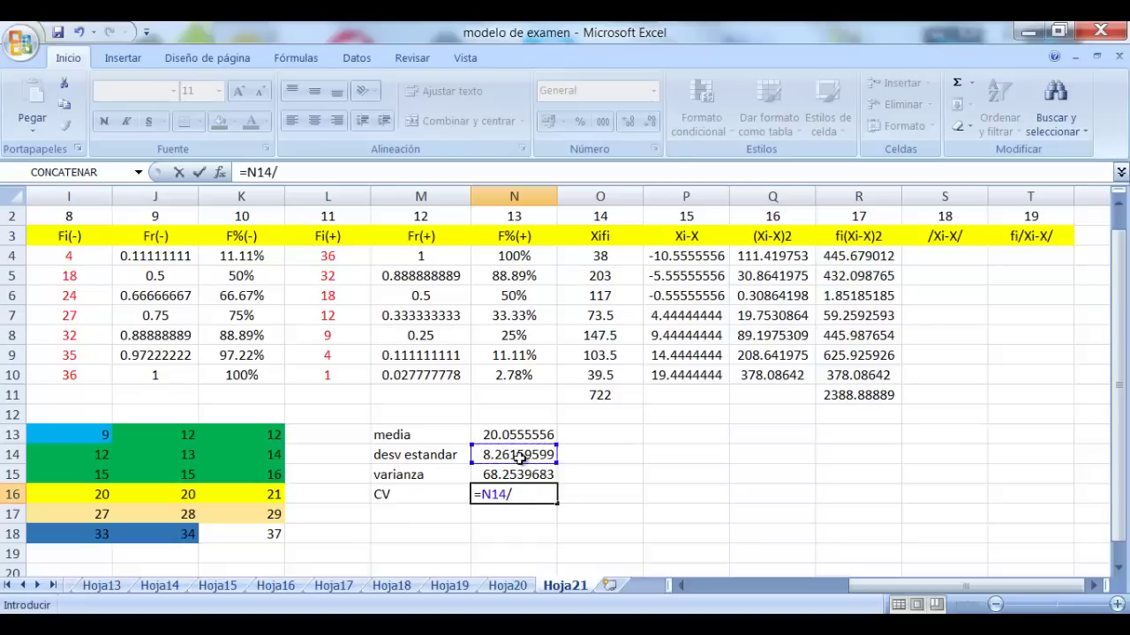
left_click(524, 432)
key("Return")
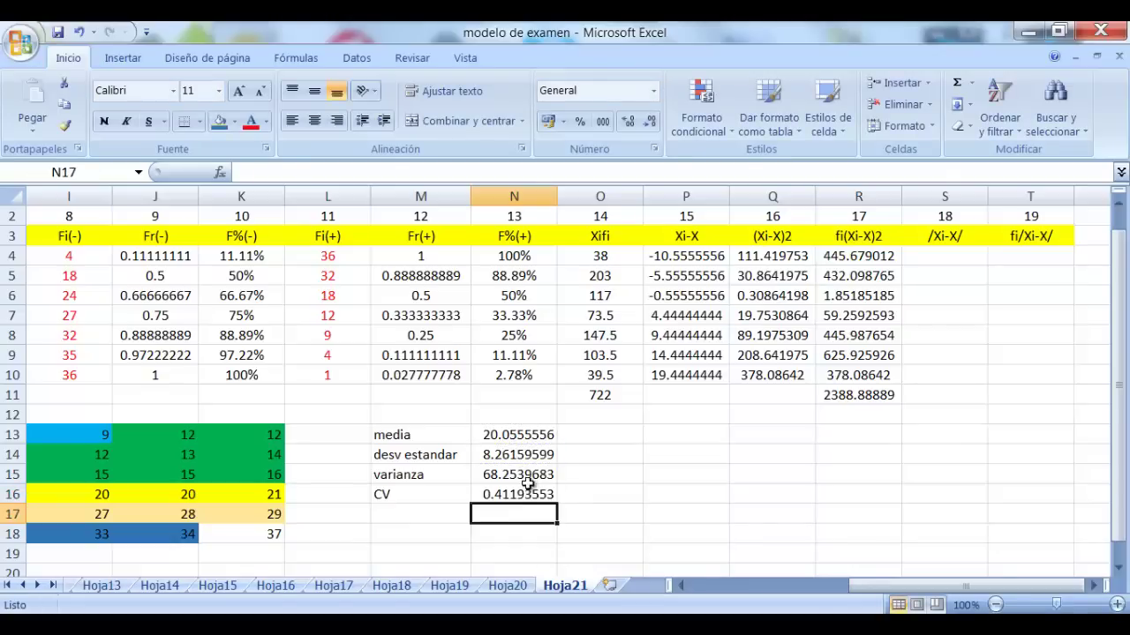
Format the CV as a percentage with two decimals, showing 41.19%
left_click(527, 488)
left_click(586, 122)
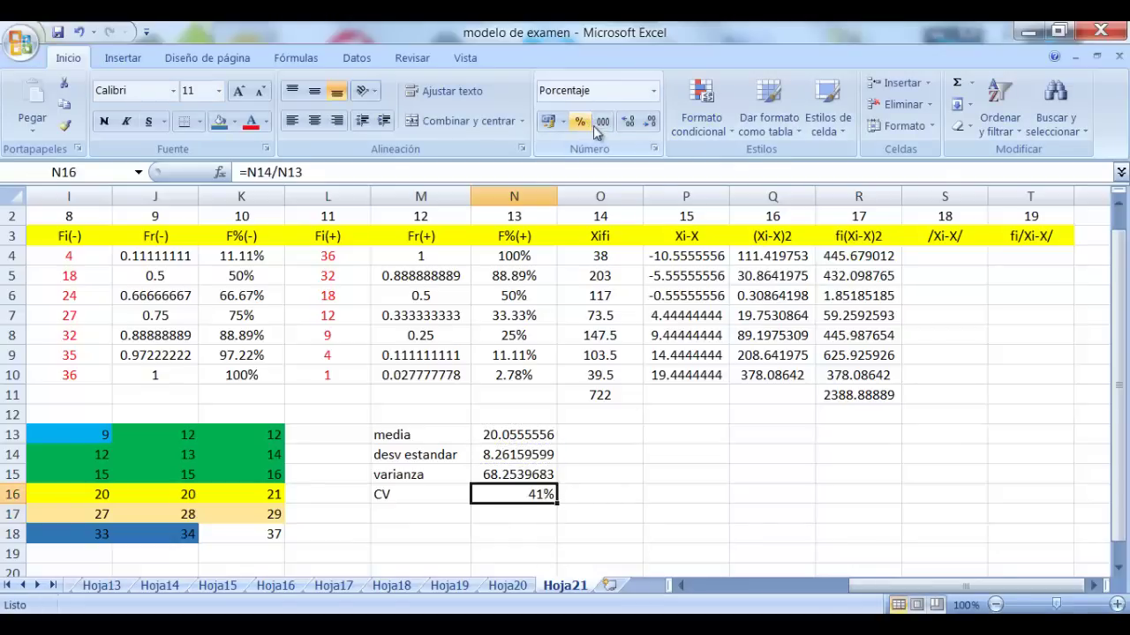
left_click(627, 121)
left_click(628, 121)
left_click(671, 434)
left_click(405, 519)
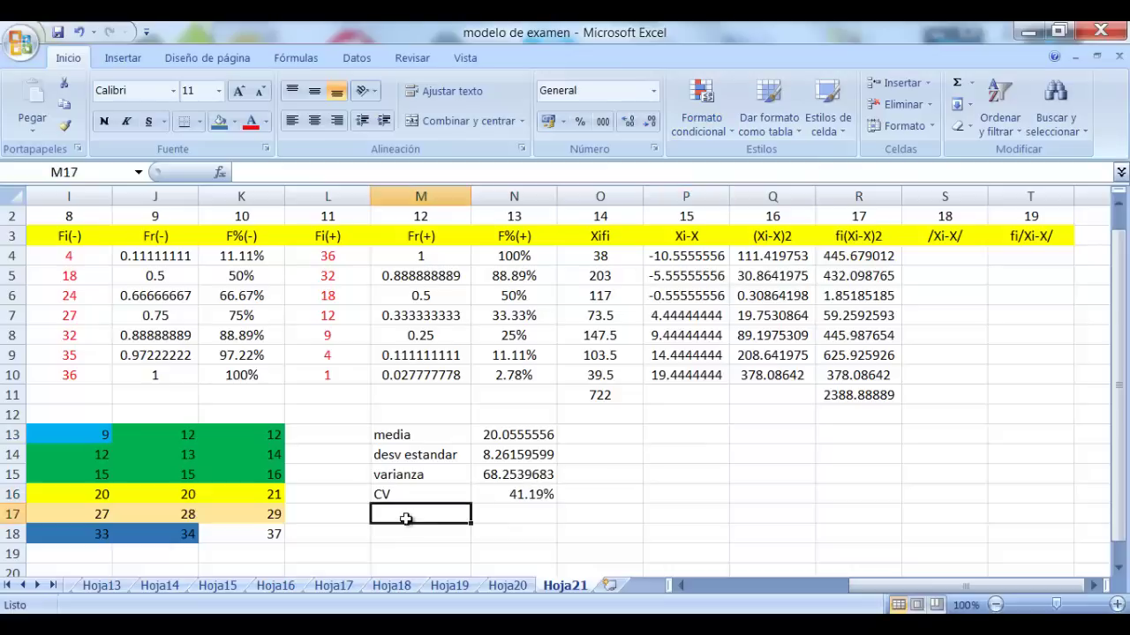
Type 'desv media' in M17 as the mean-deviation label
type("d")
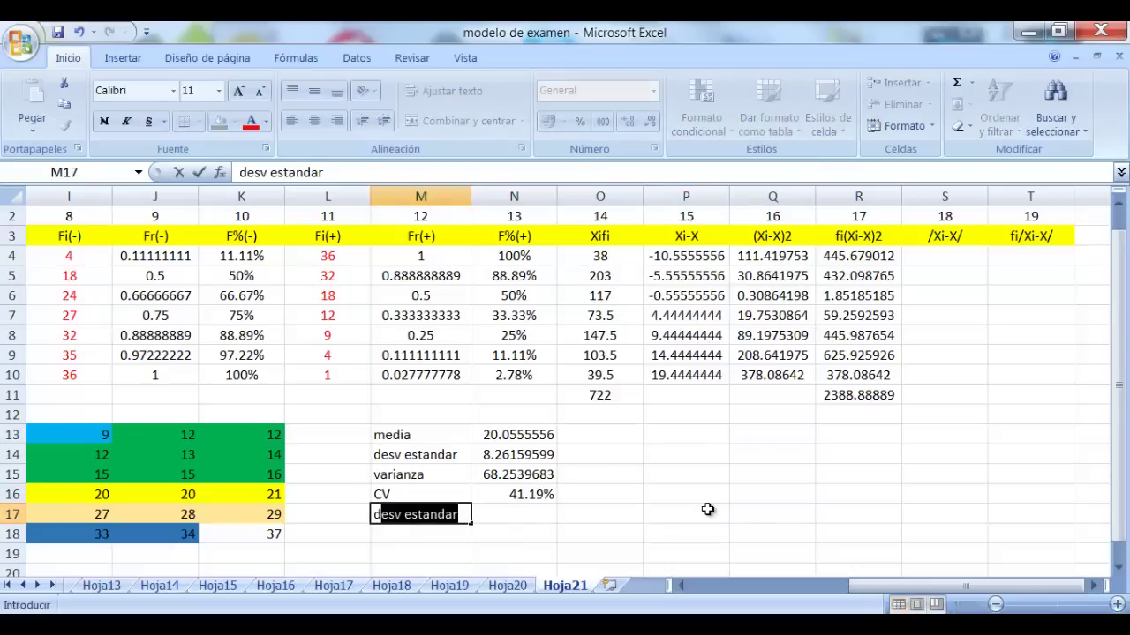
type("esv media")
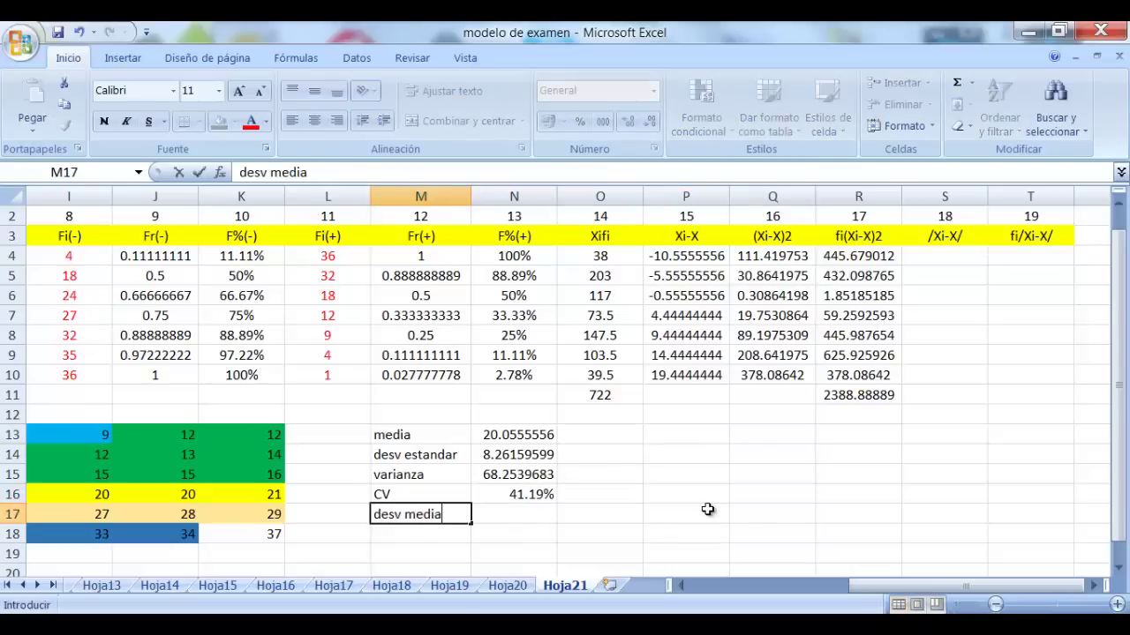
key("Tab")
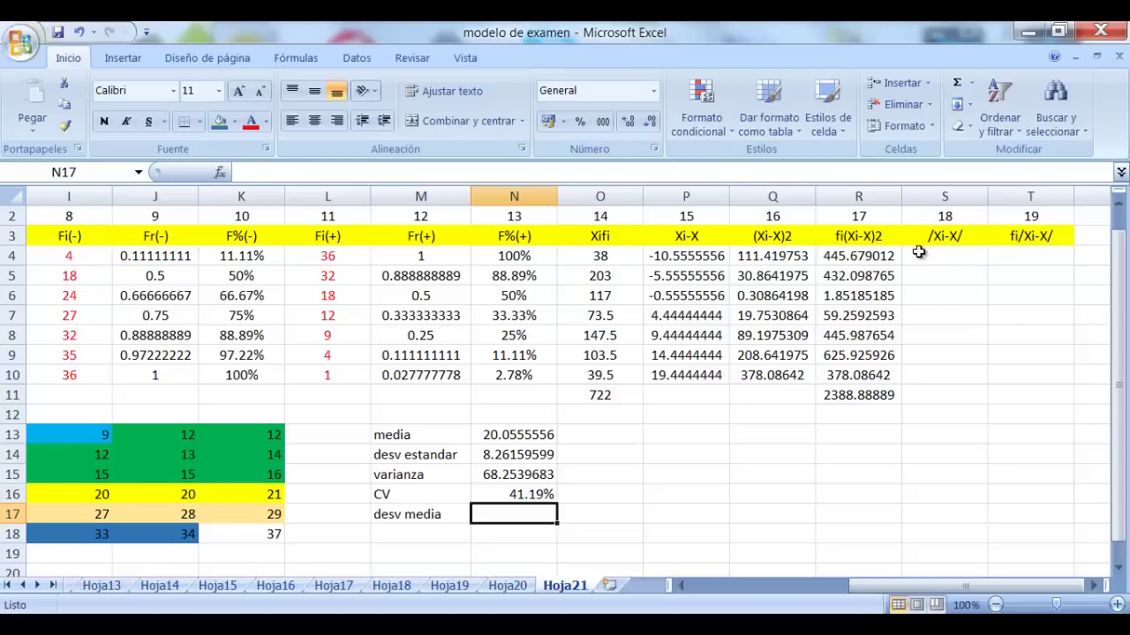
Enter =abs(P4) in S4 and fill it down to S10 (10.5555556 to 19.4444444)
left_click(969, 264)
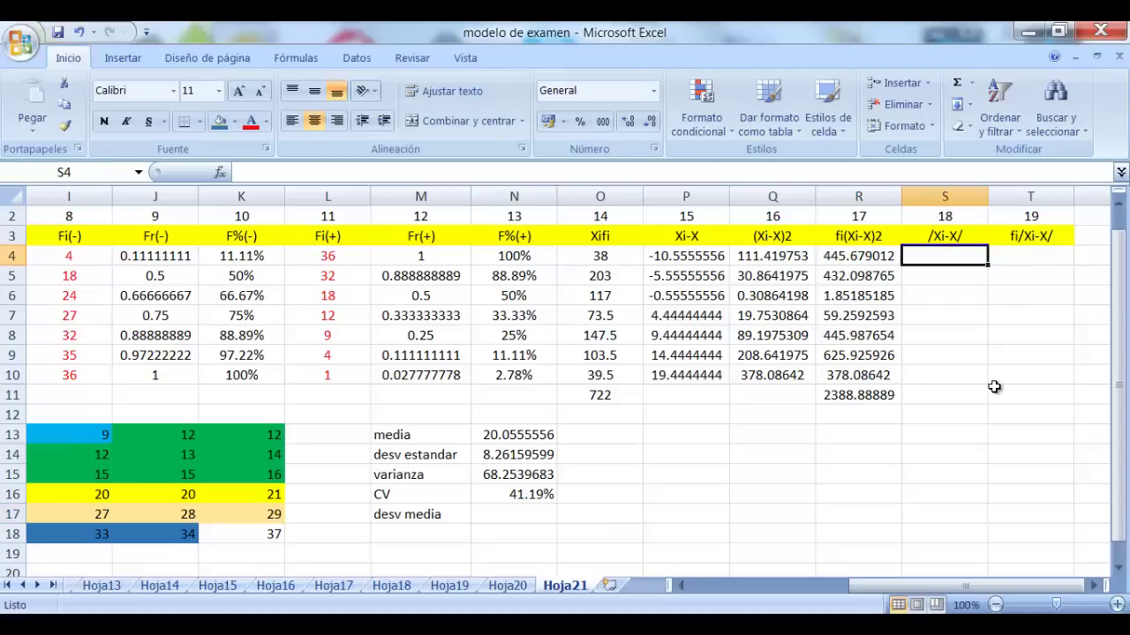
type("=")
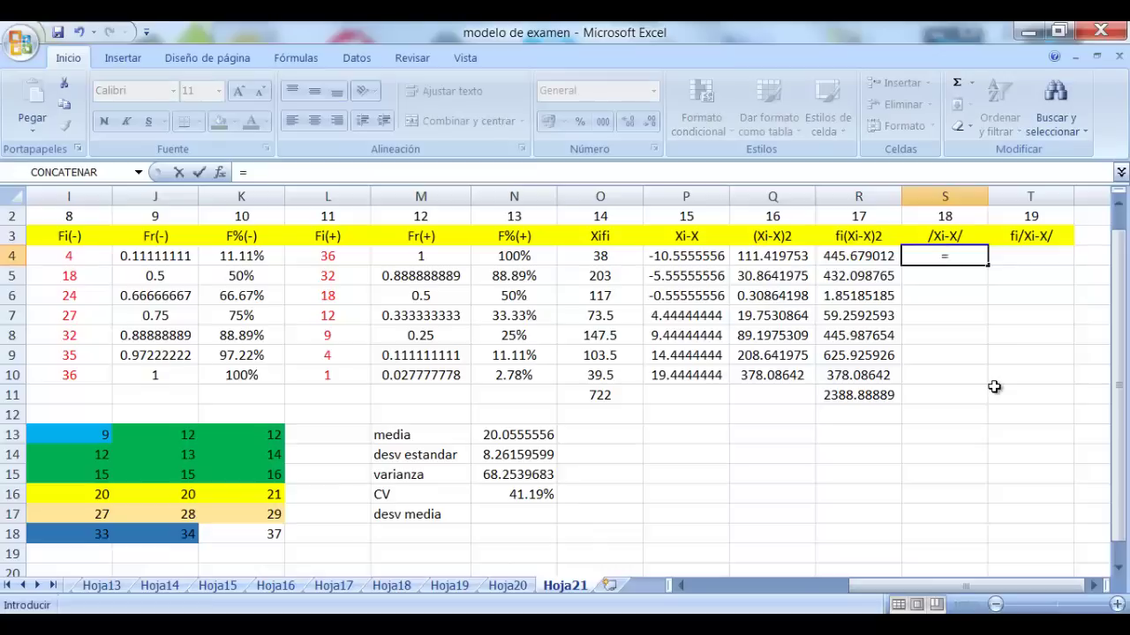
type("abs")
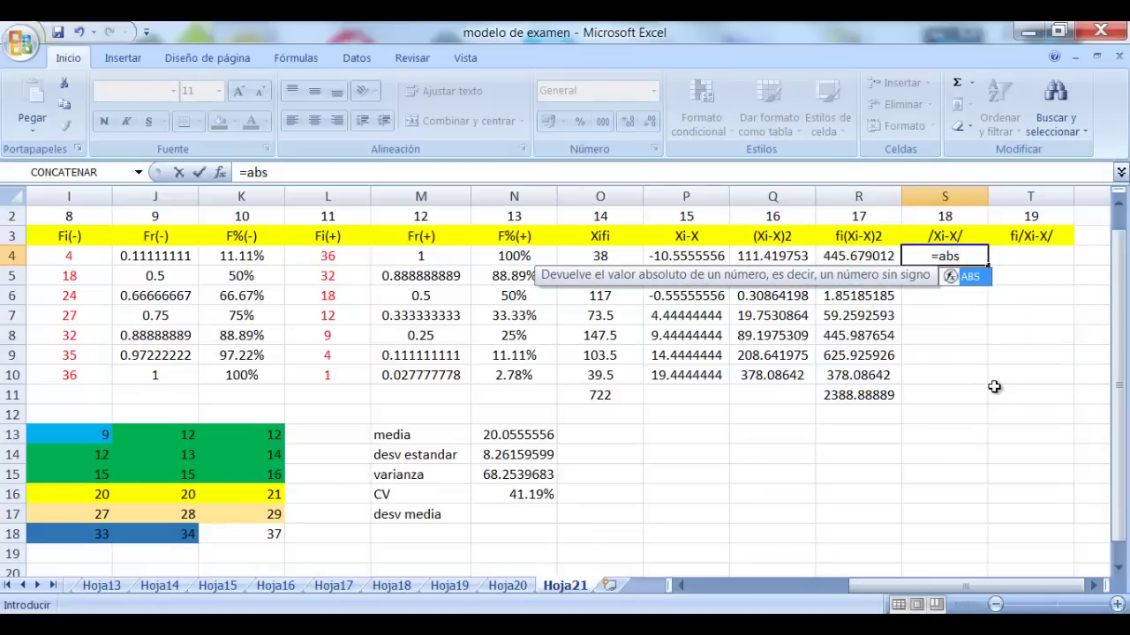
type("(")
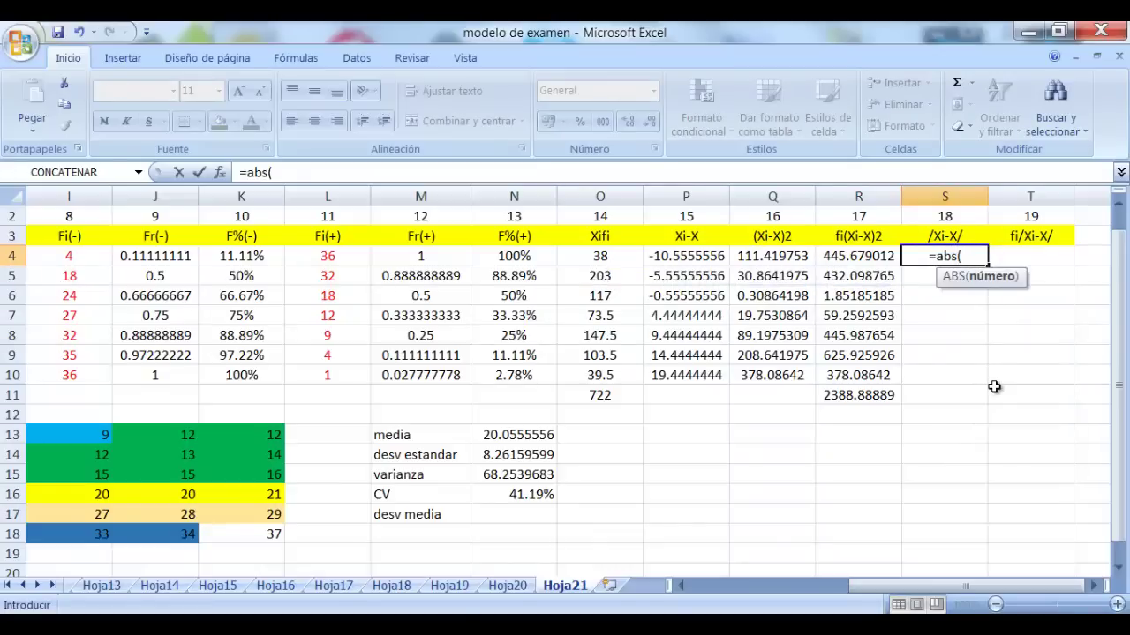
left_click(696, 255)
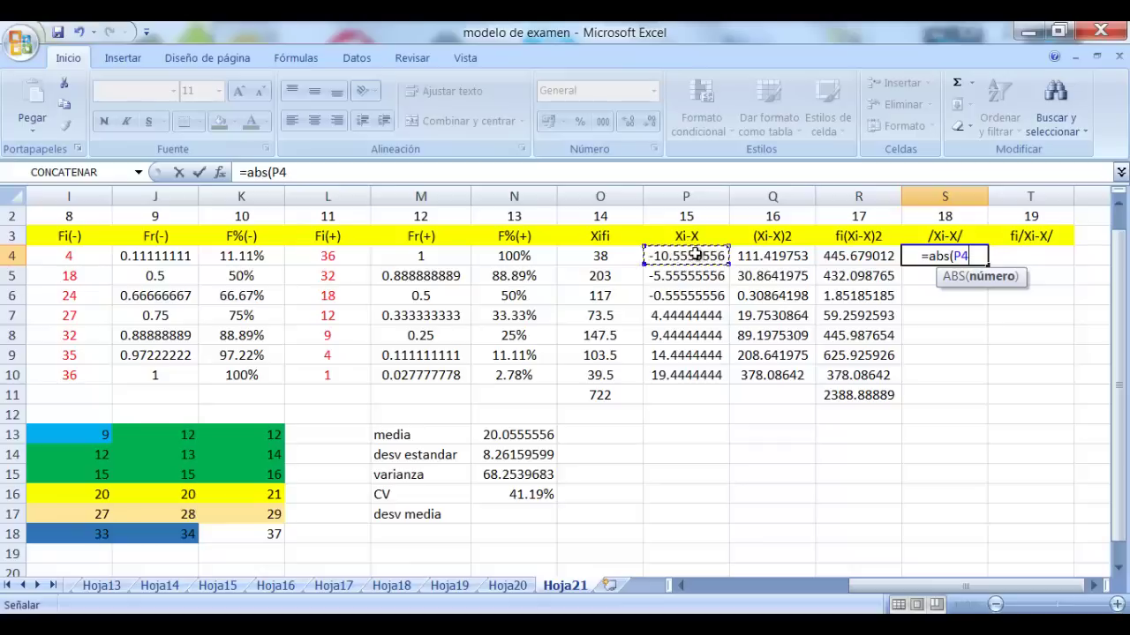
type(")")
key("Return")
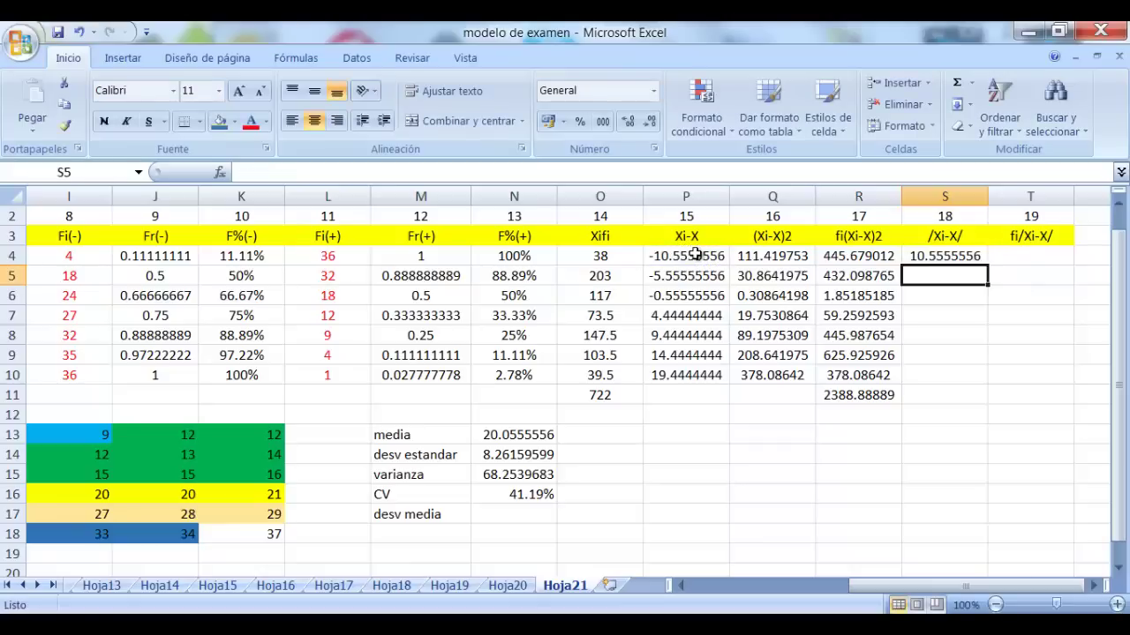
left_click(945, 258)
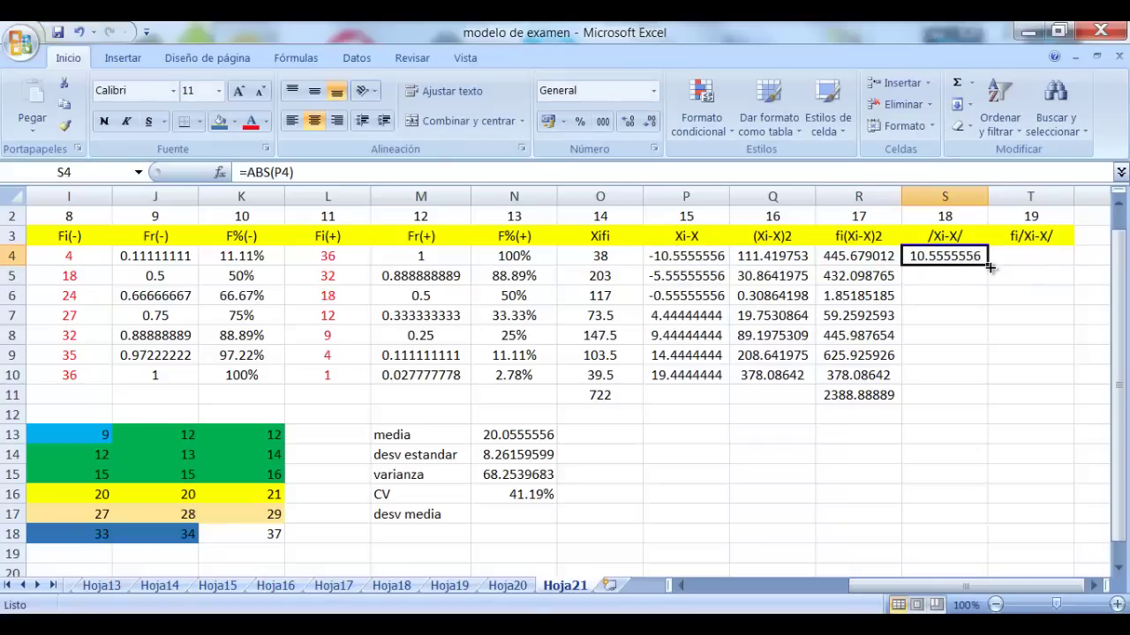
left_click_drag(989, 265, 981, 385)
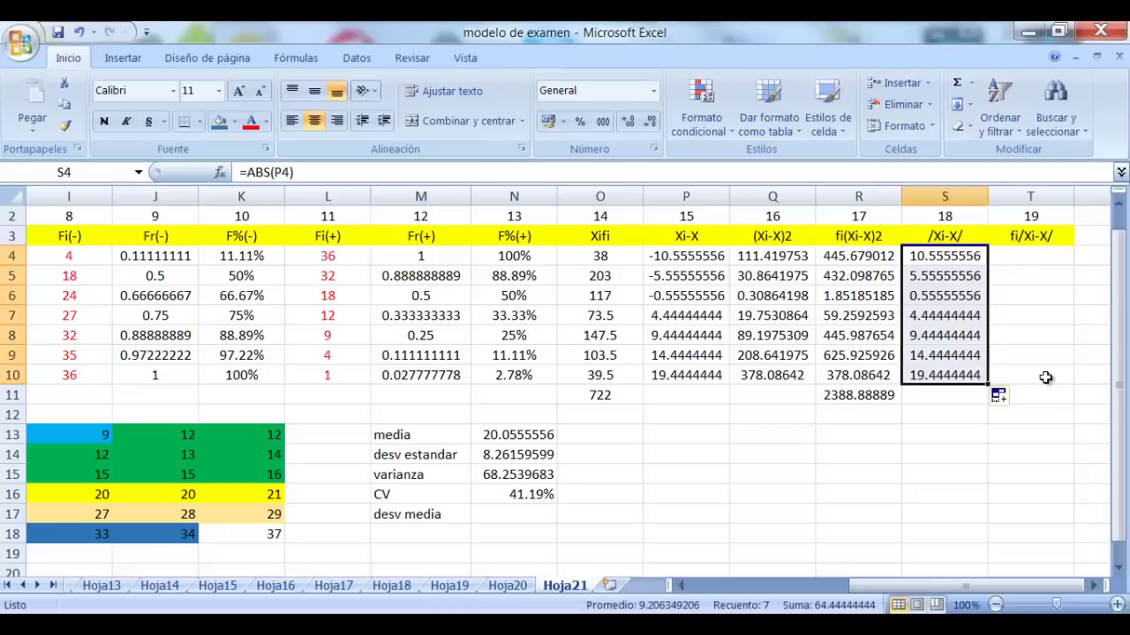
left_click(1068, 298)
left_click(1044, 258)
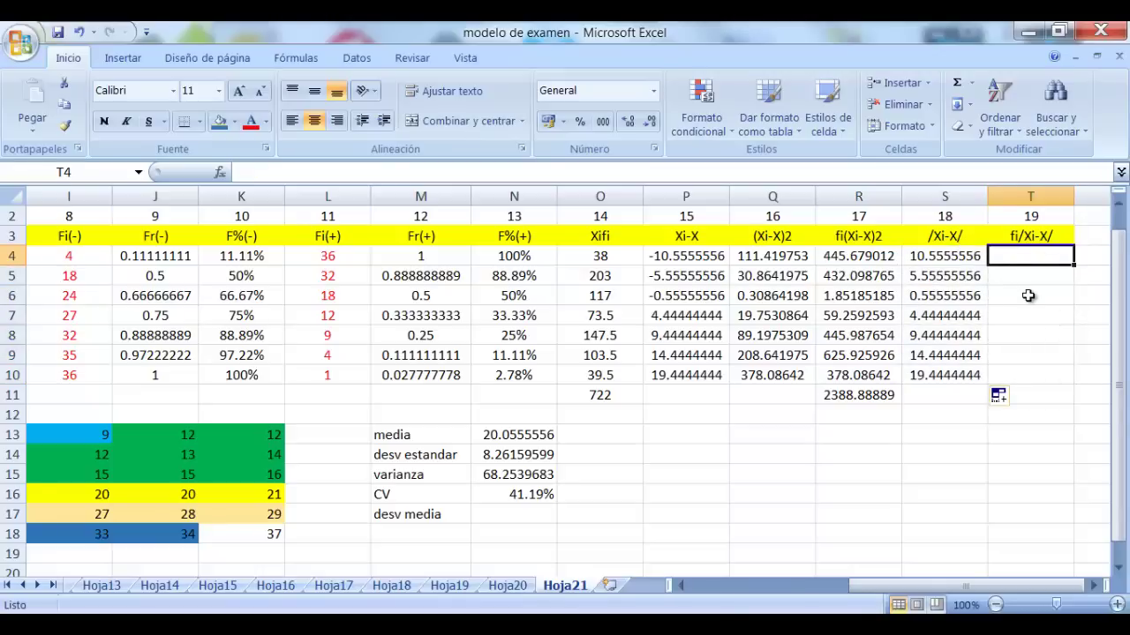
Enter =F4*S4 in T4 and fill it down to T10
type("=")
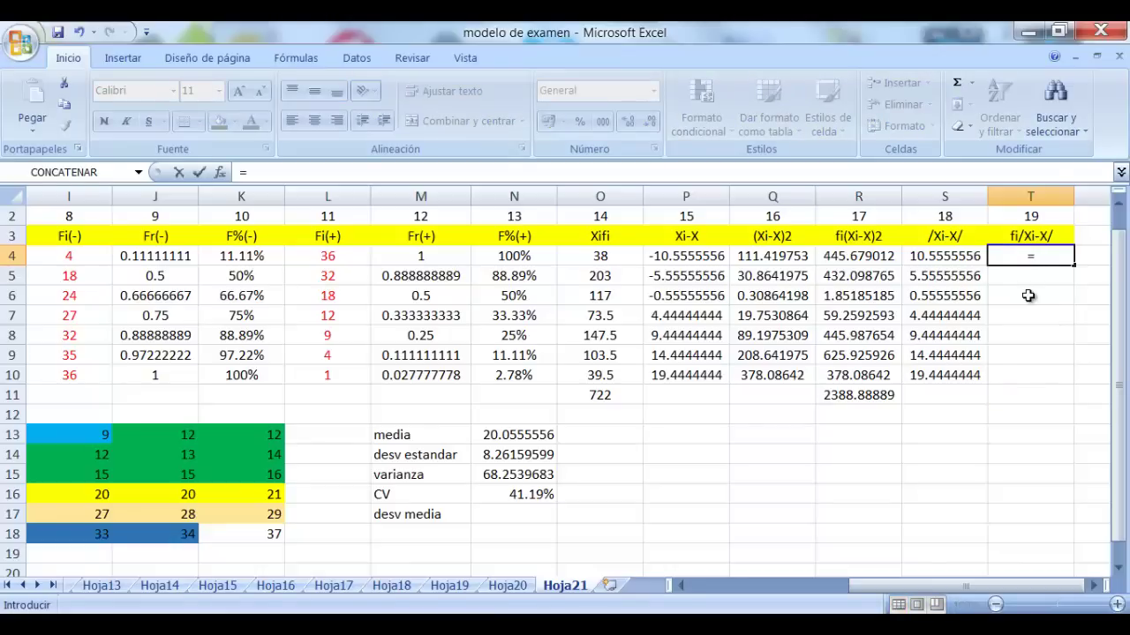
left_click_drag(980, 586, 818, 538)
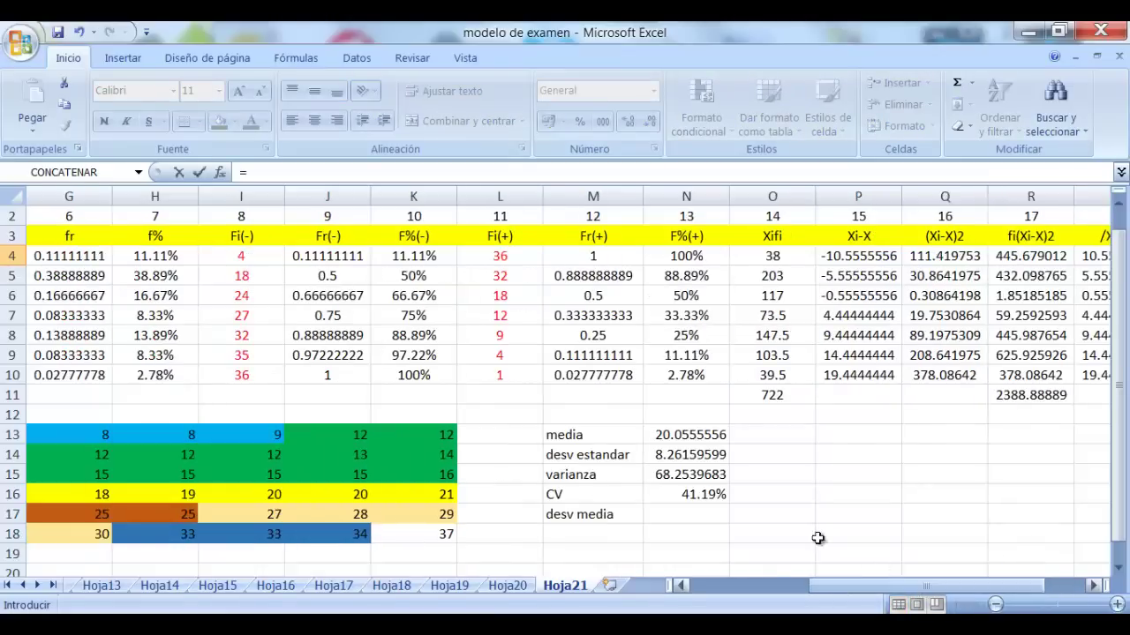
left_click_drag(862, 588, 845, 588)
left_click(78, 258)
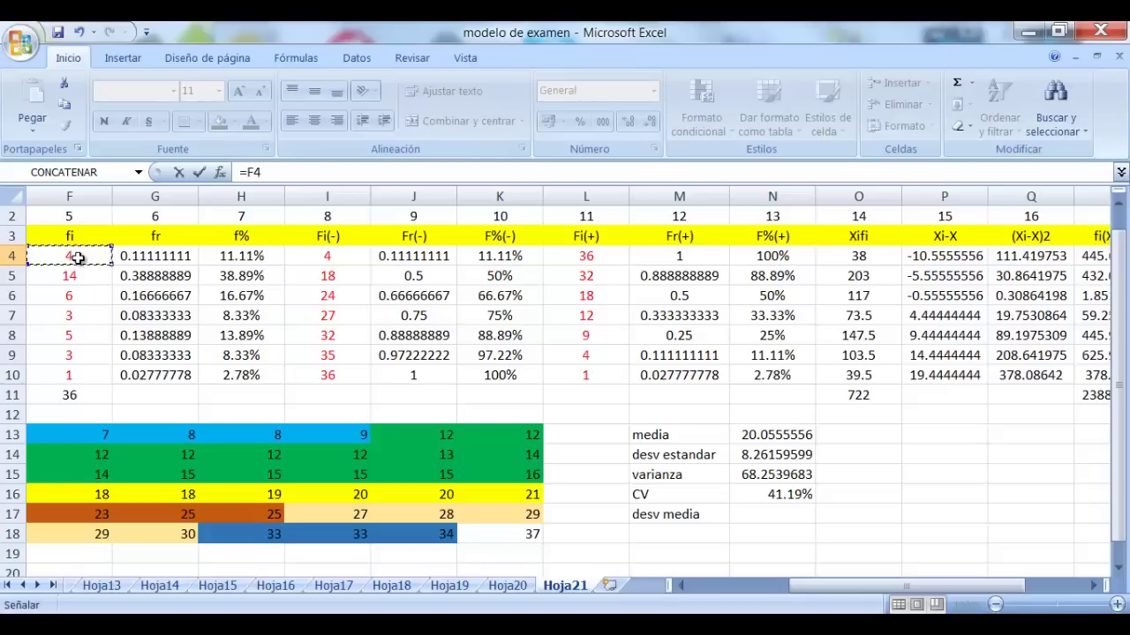
type("*")
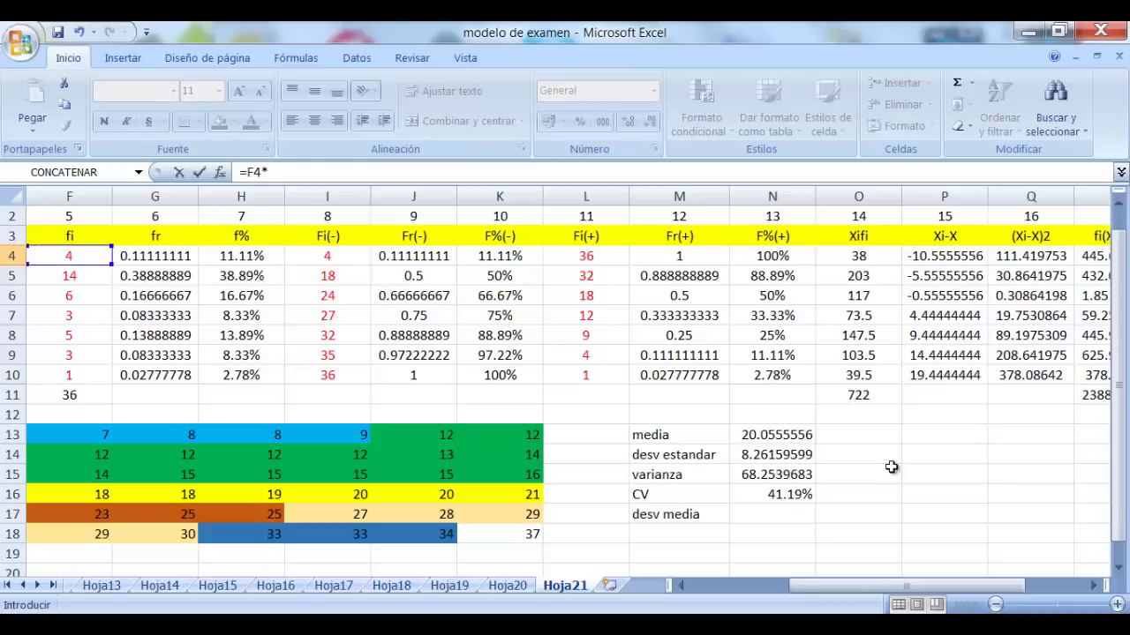
left_click_drag(923, 588, 985, 582)
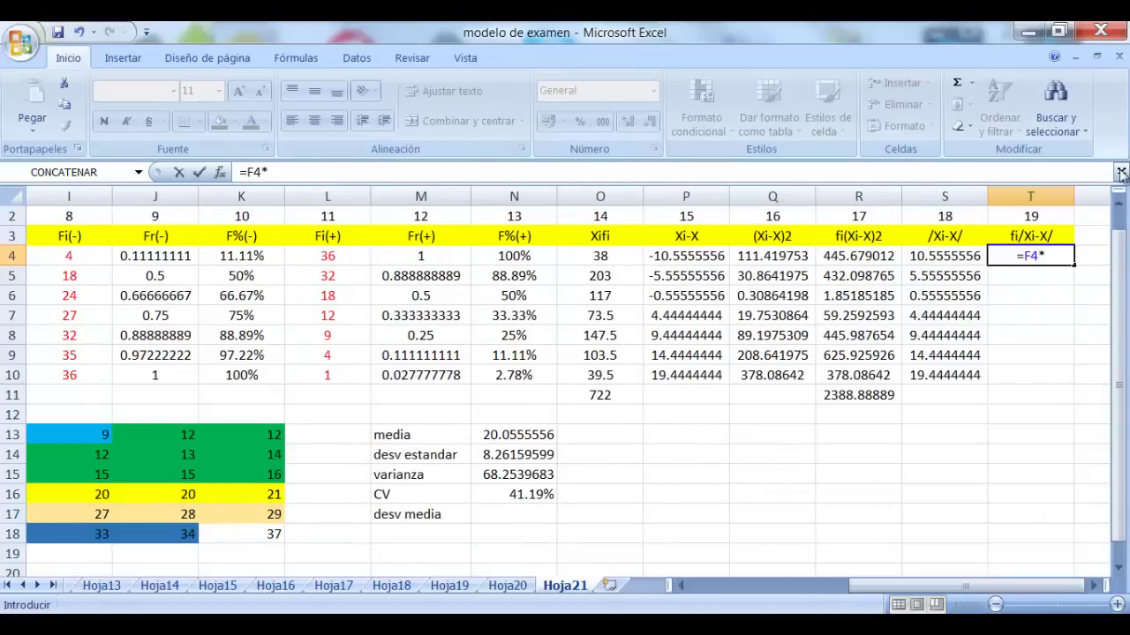
left_click(957, 254)
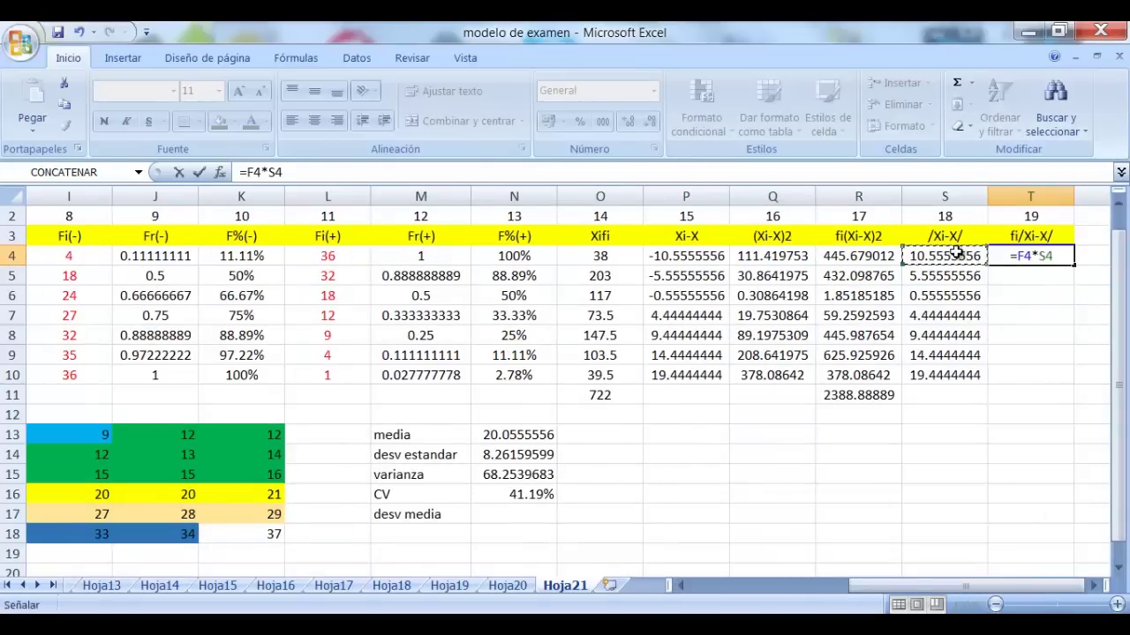
key("Return")
left_click(1061, 256)
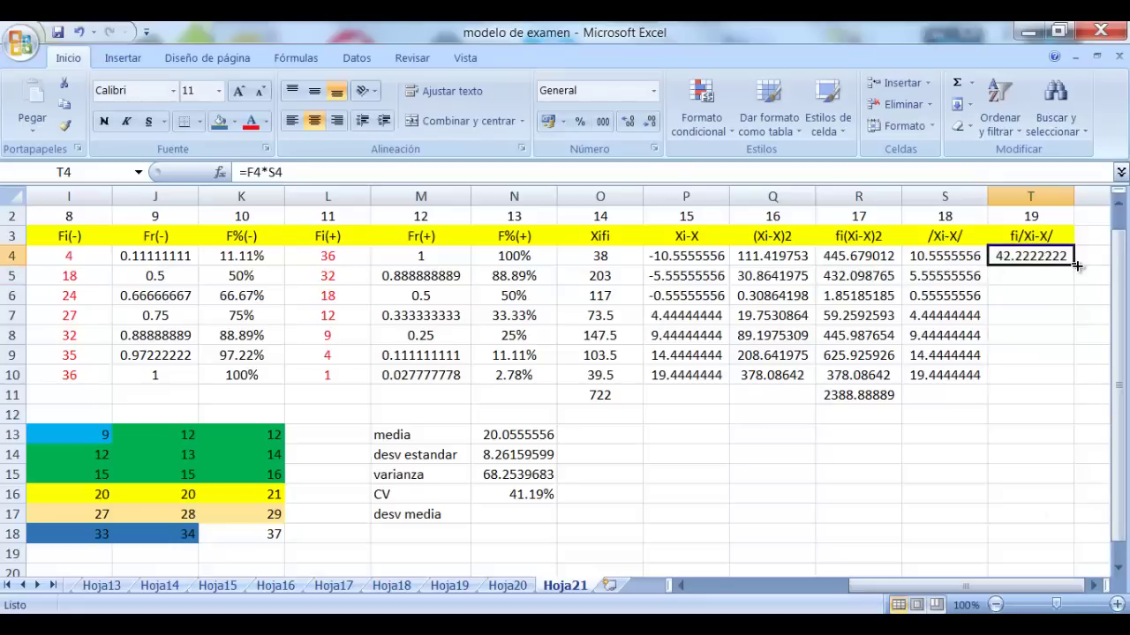
left_click_drag(1076, 264, 1059, 378)
Total T4:T10 in T11 with =suma(T4:T10), giving 246.666667
left_click(1050, 394)
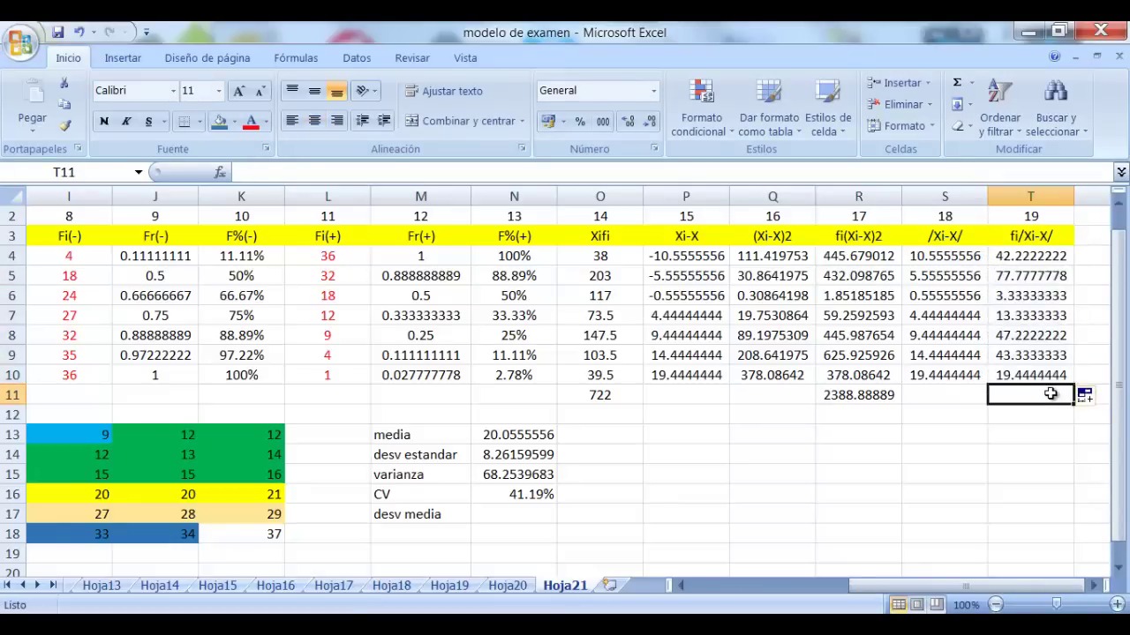
type("=")
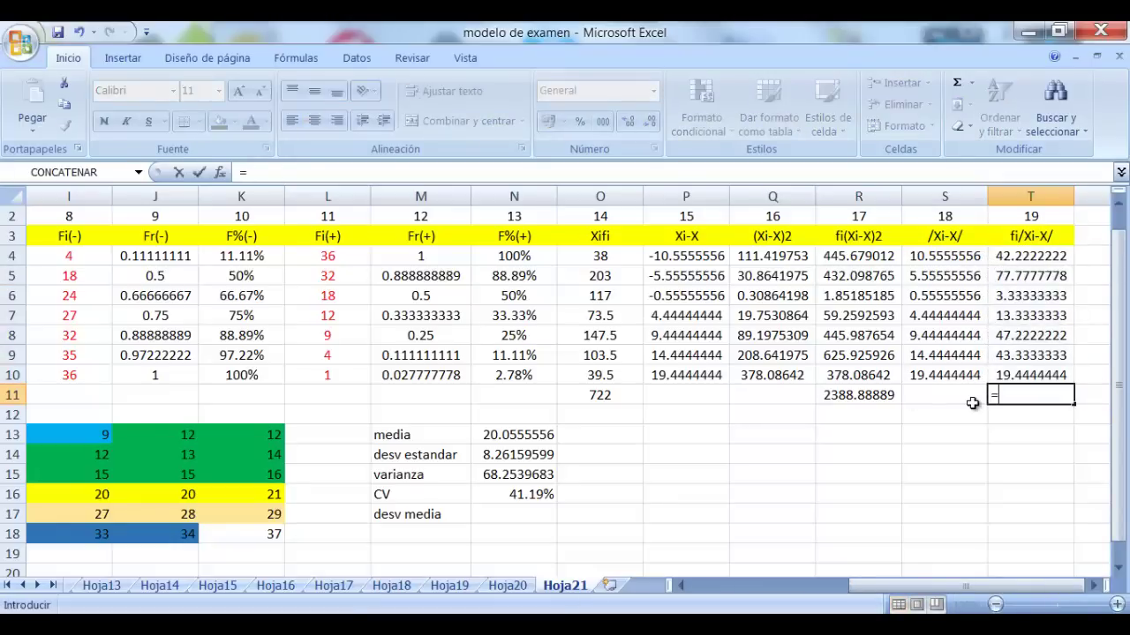
type("suma(")
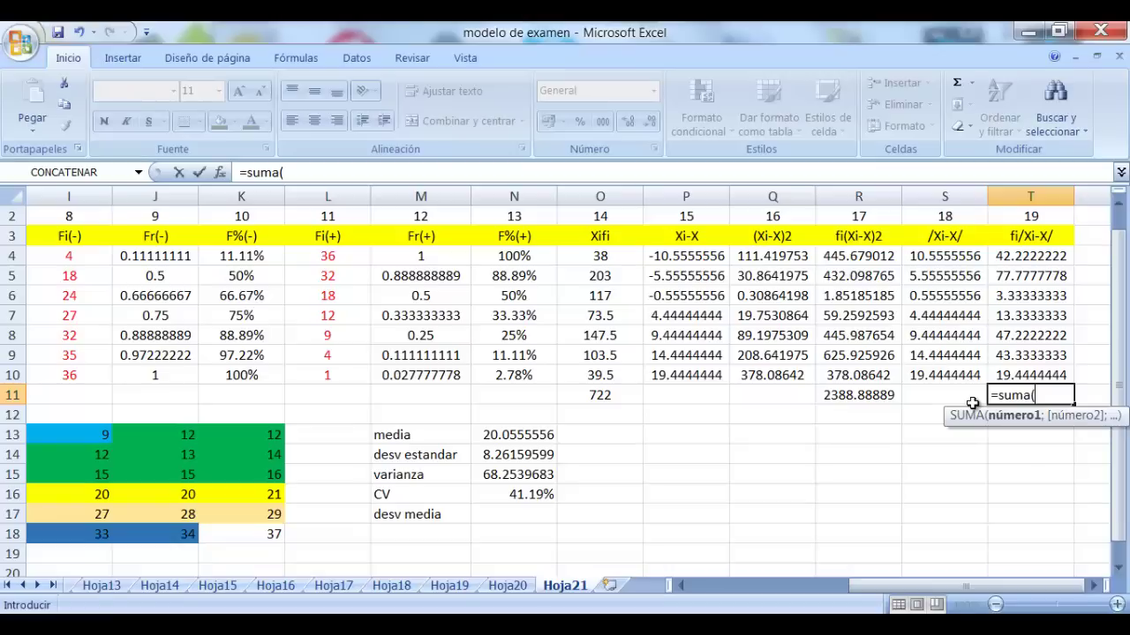
left_click_drag(1028, 256, 1029, 372)
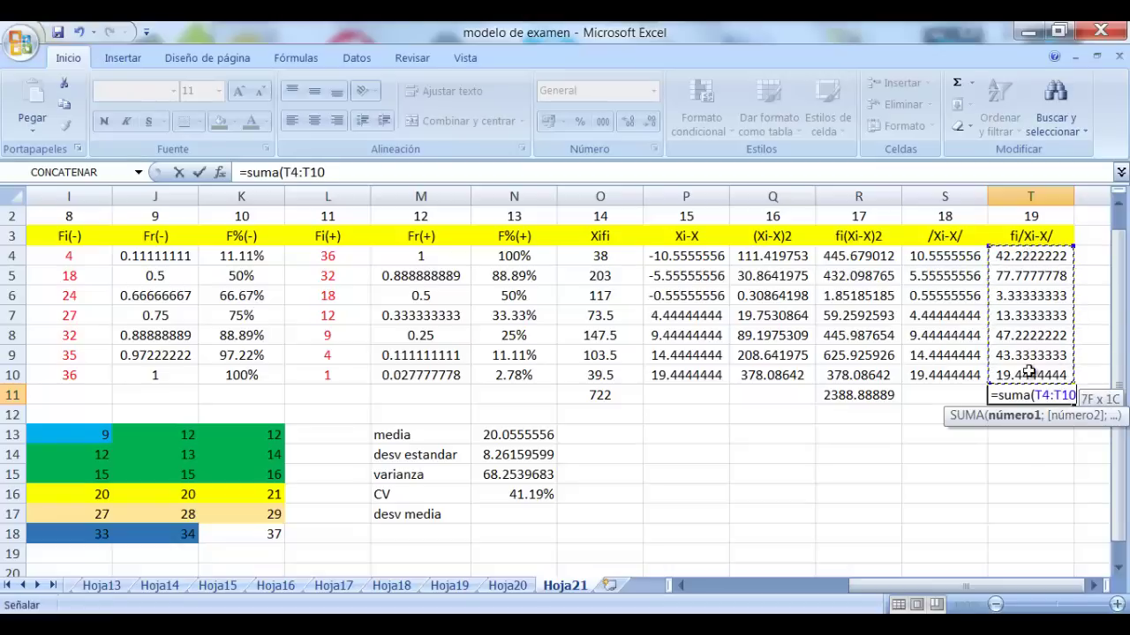
key("Return")
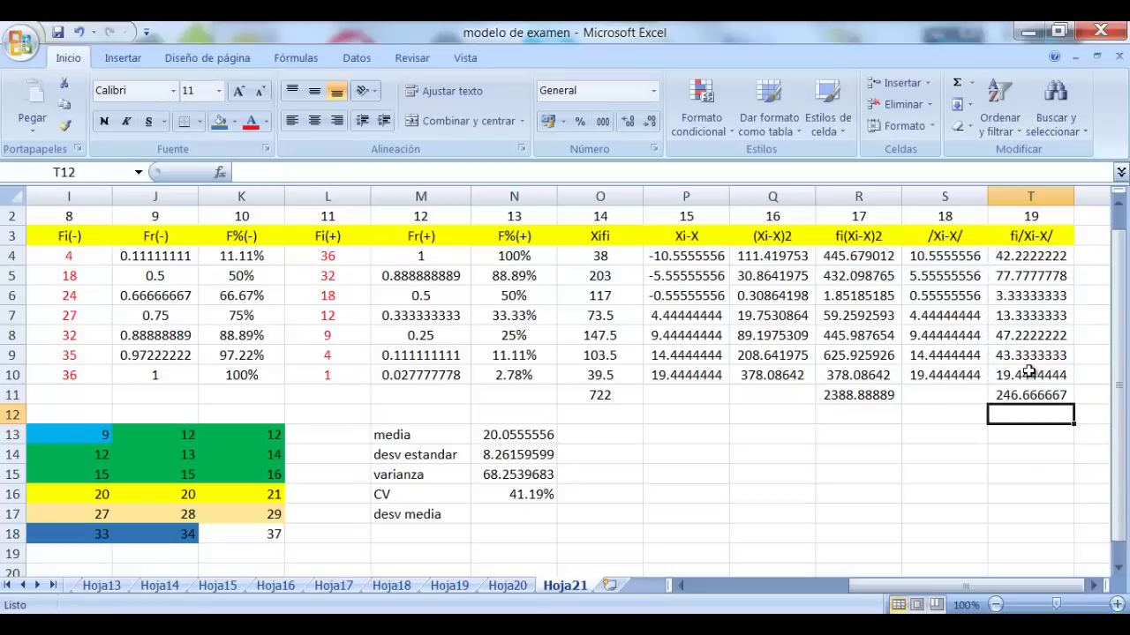
left_click(655, 554)
left_click(499, 513)
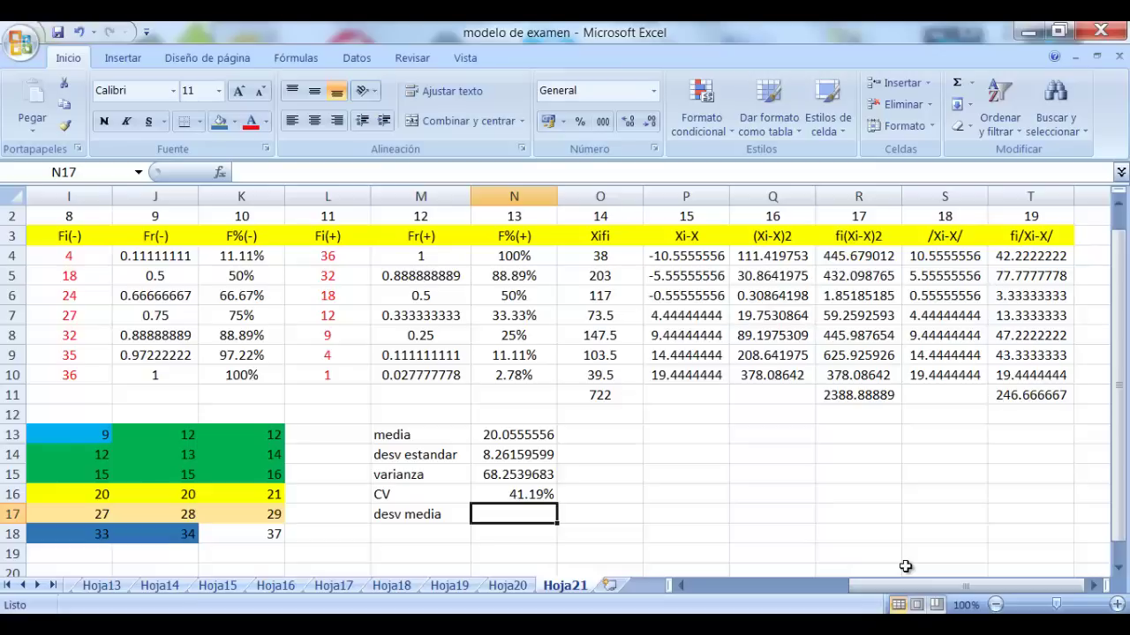
Enter =T11/36 in N17 as the mean deviation, giving 6.85185185
type("=")
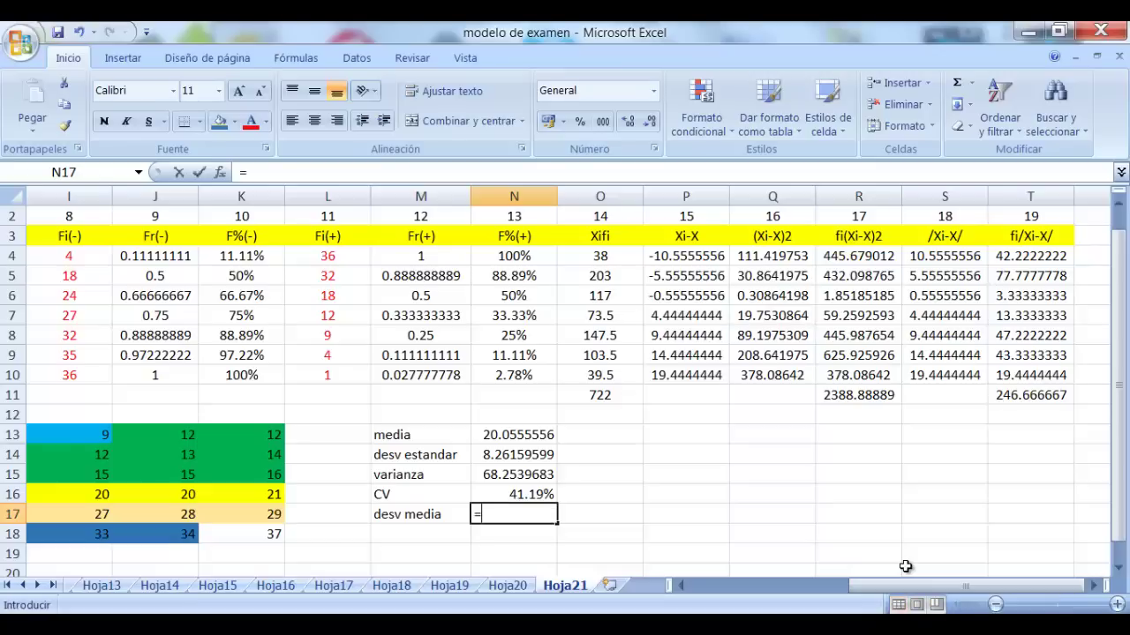
left_click(1041, 397)
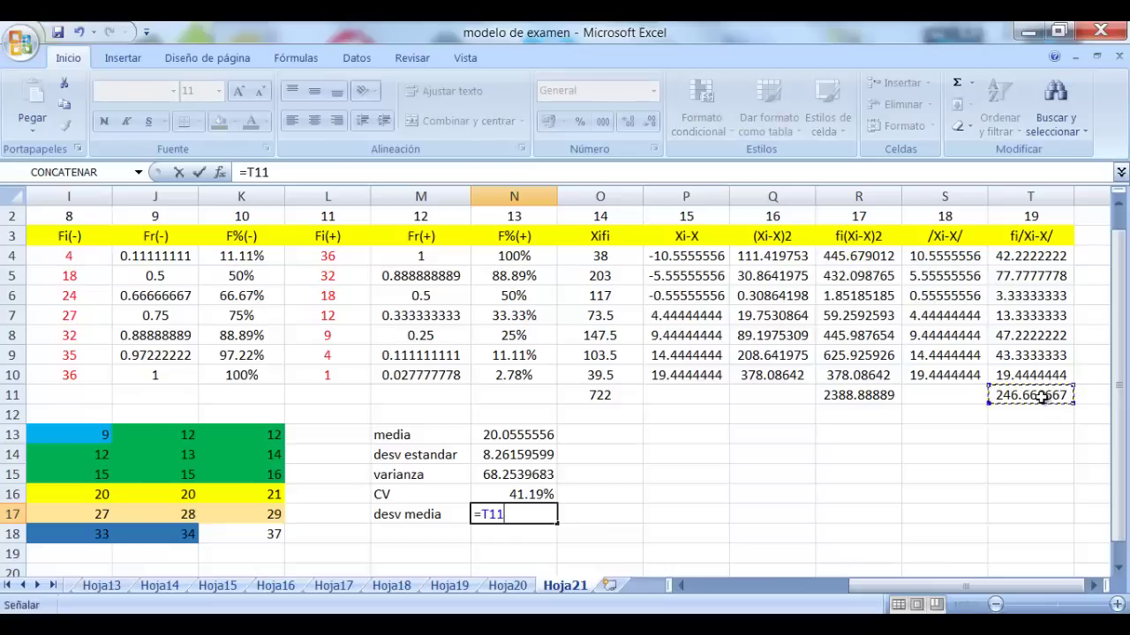
type("/36")
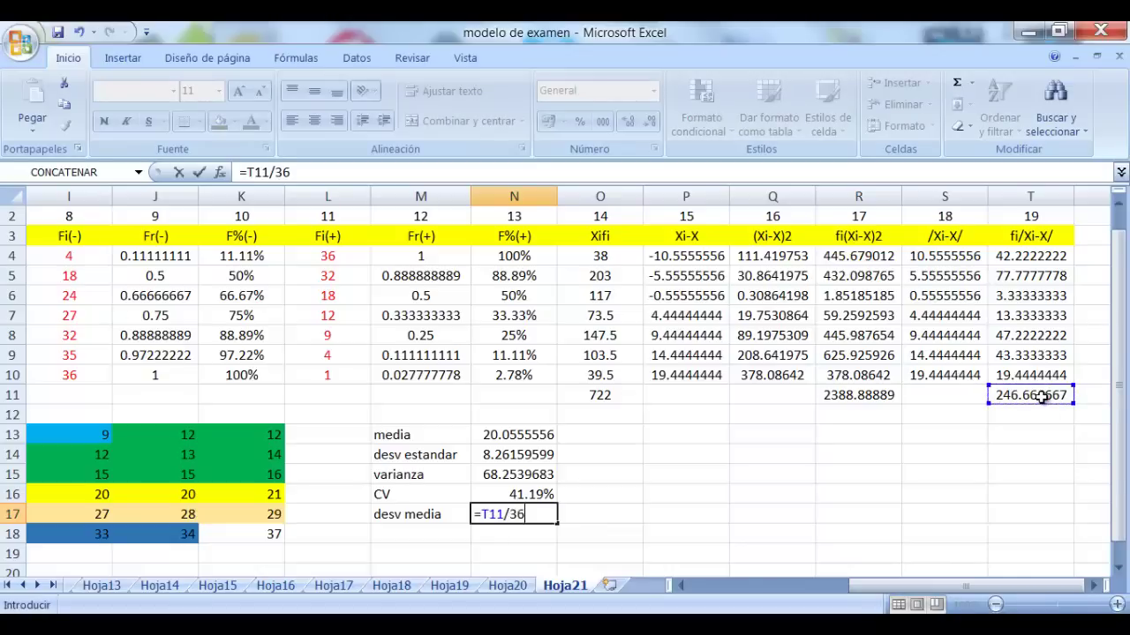
key("Return")
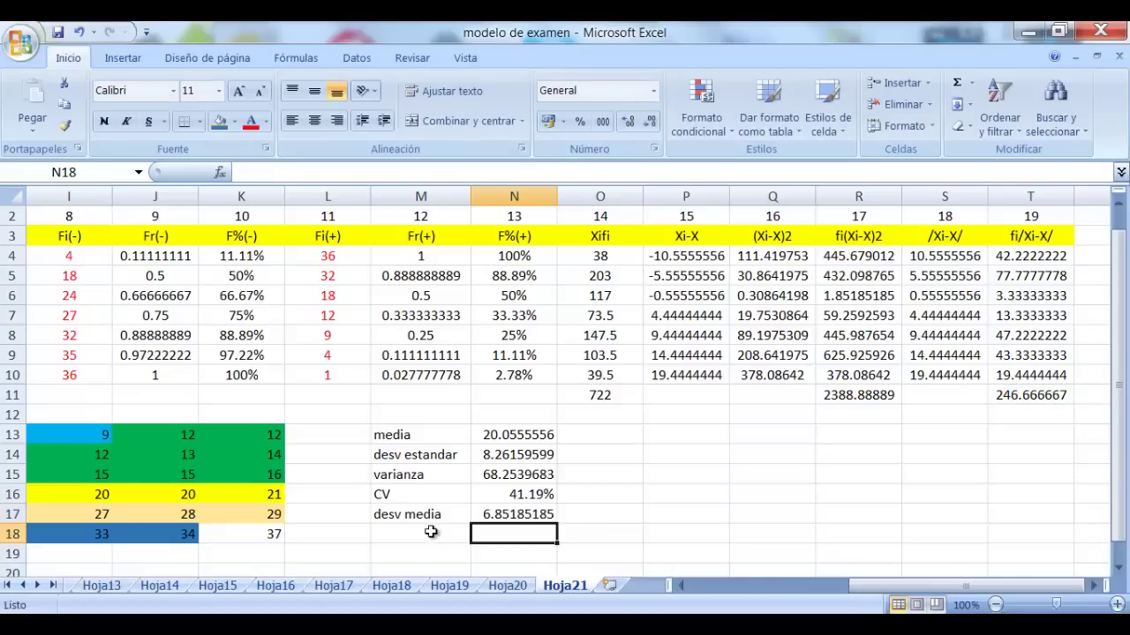
left_click(432, 532)
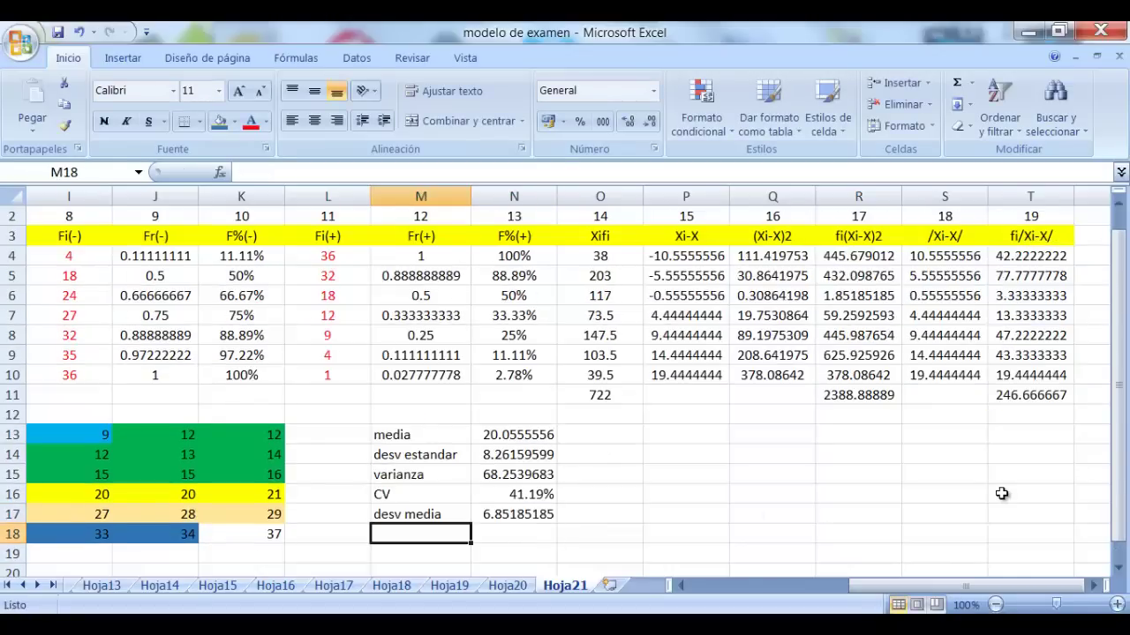
Label M18 'mediana' below desv media, then scroll to review the table
type("mediana")
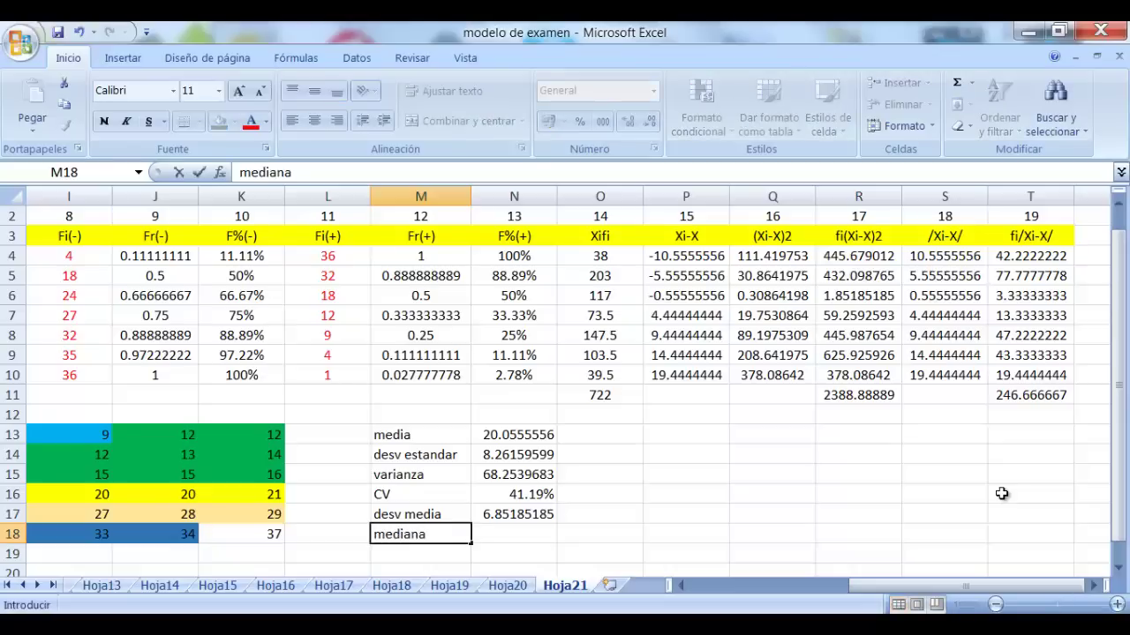
left_click(867, 442)
left_click(524, 529)
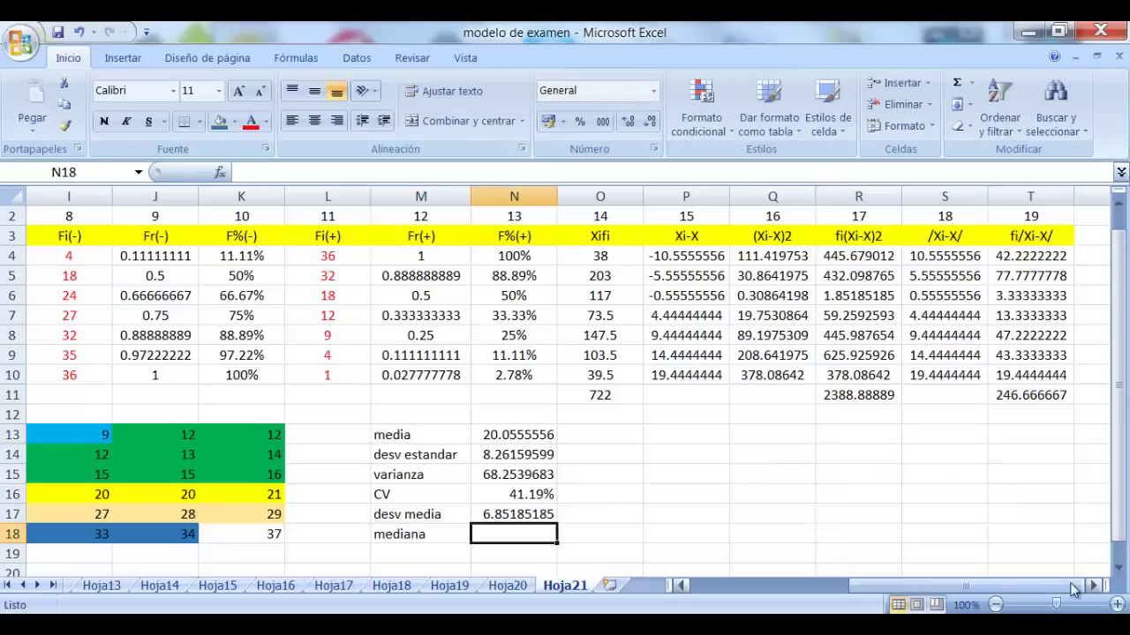
scroll(1115, 570, "down", 2)
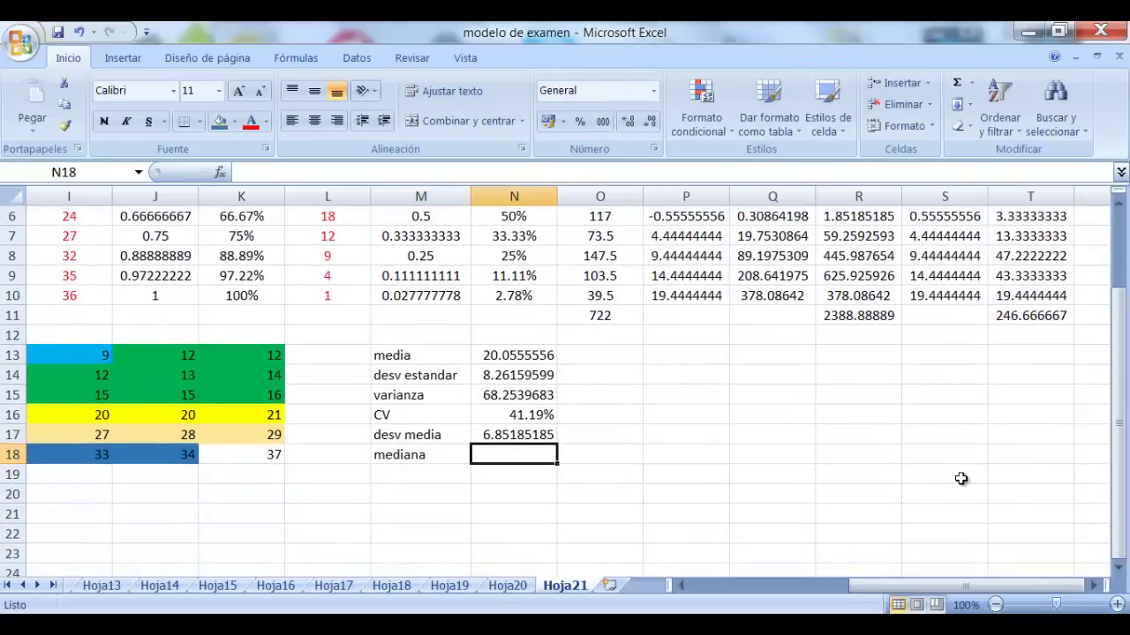
scroll(645, 516, "up", 2)
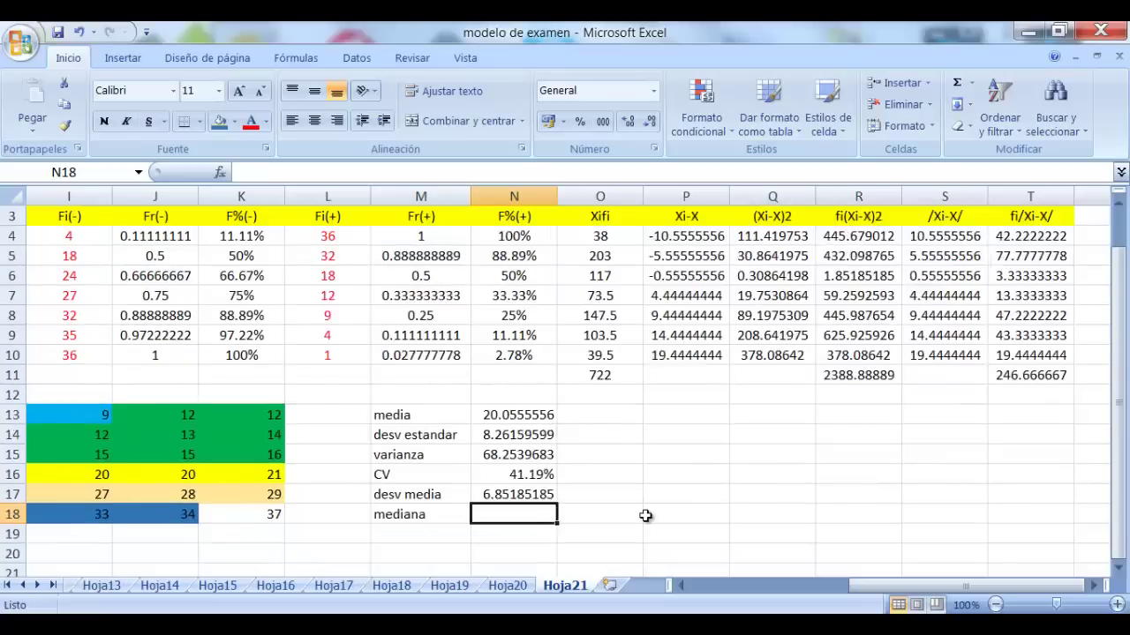
scroll(645, 517, "down", 3)
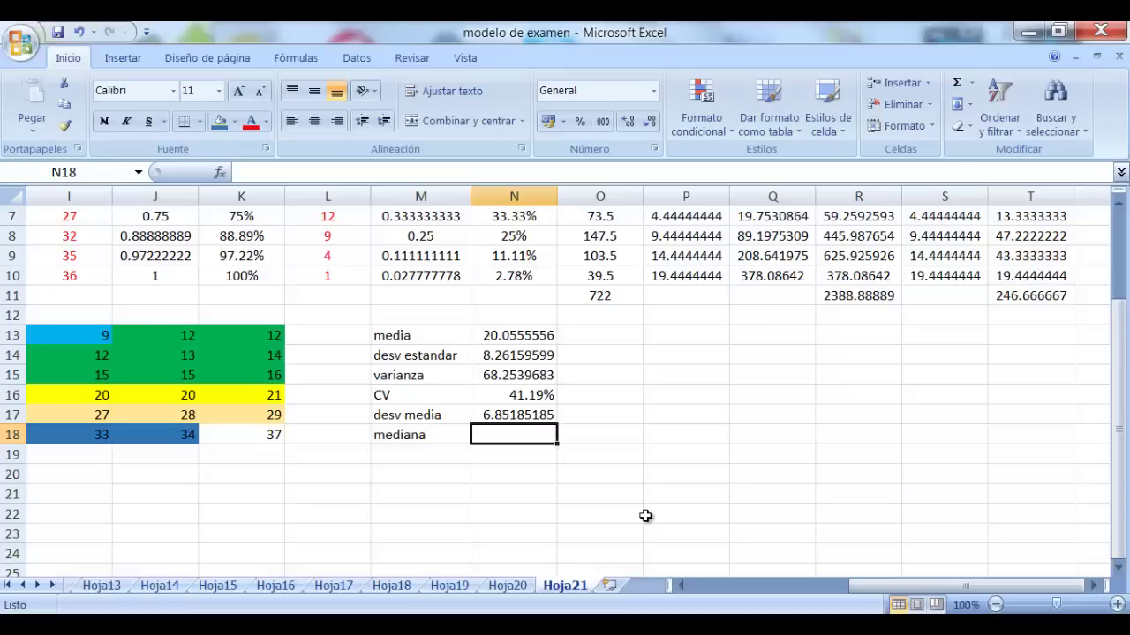
scroll(665, 478, "up", 1)
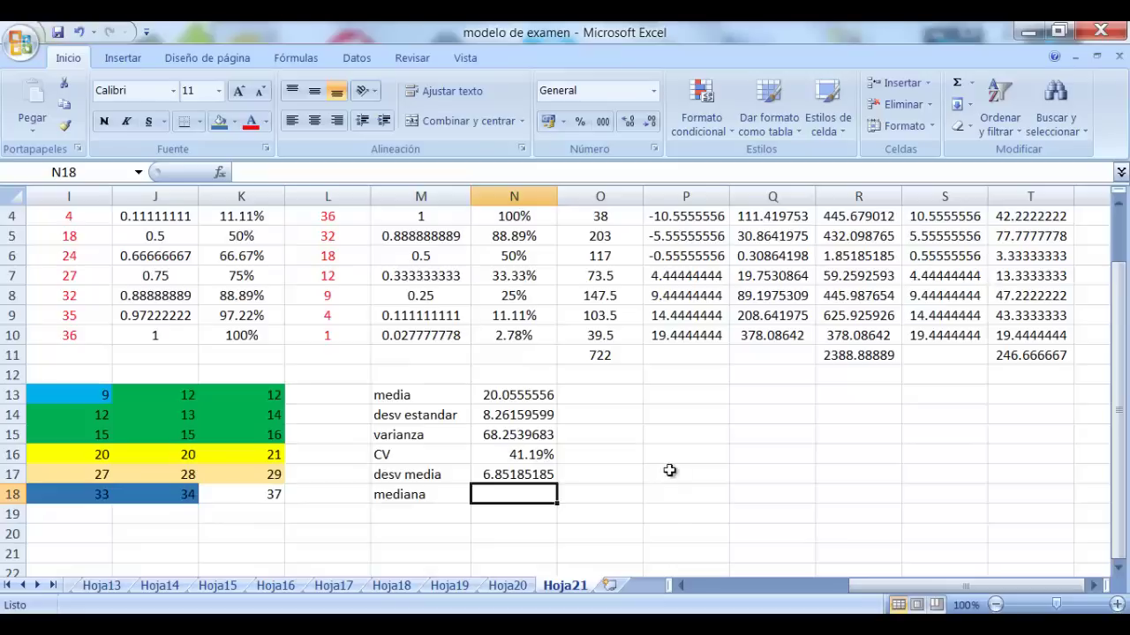
Add the note 'intervalo que contiene a la mediana' beside the table
left_click(687, 418)
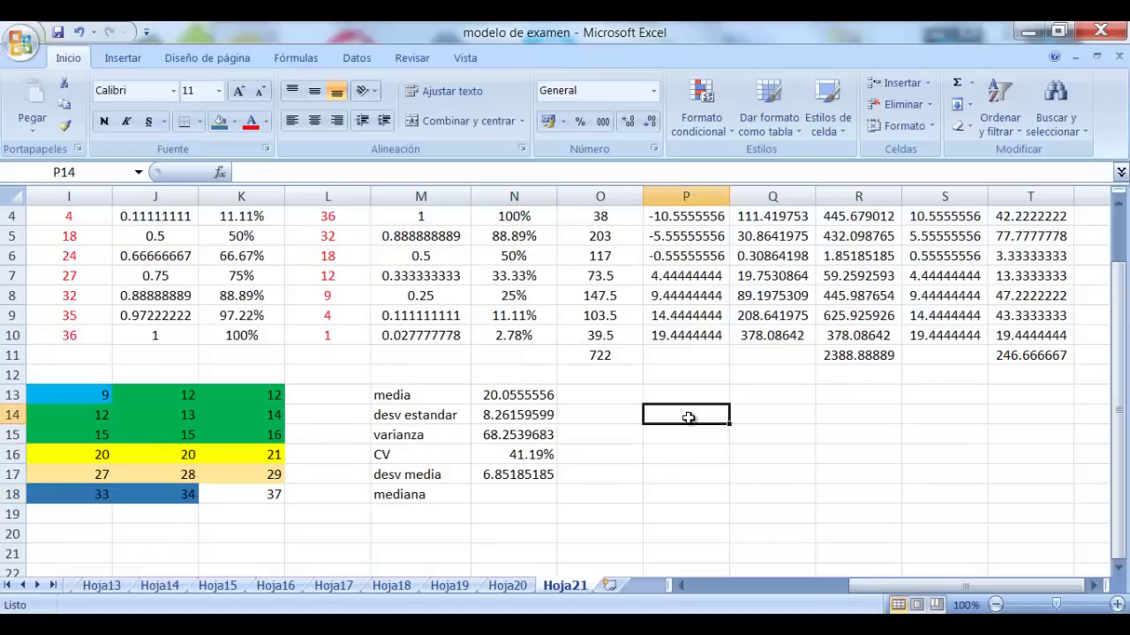
type("interv")
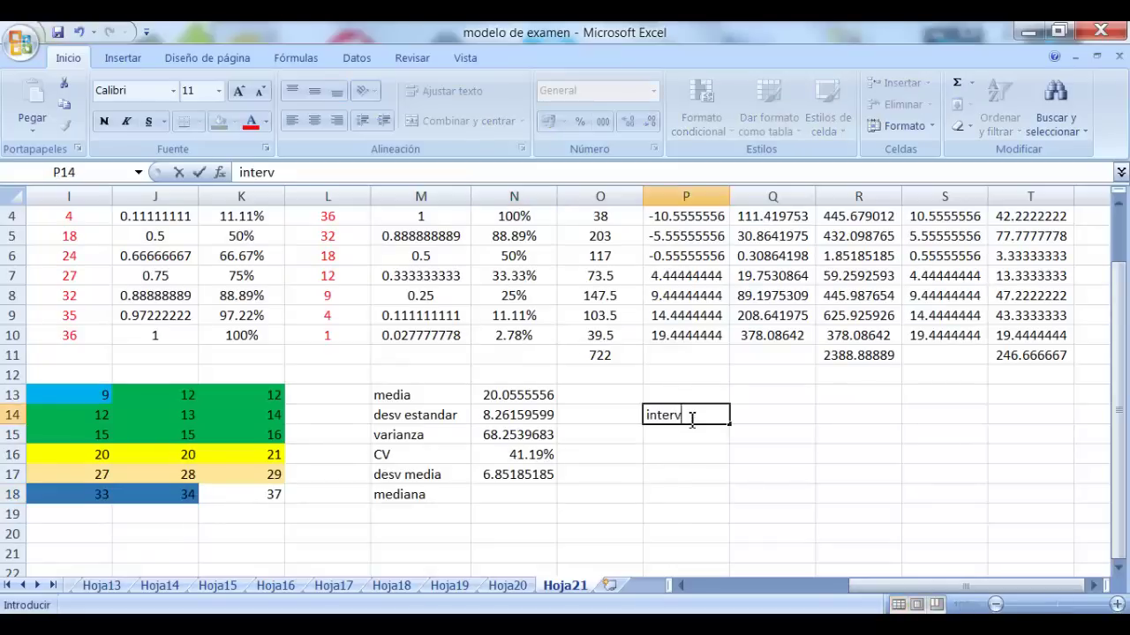
type("alo que co")
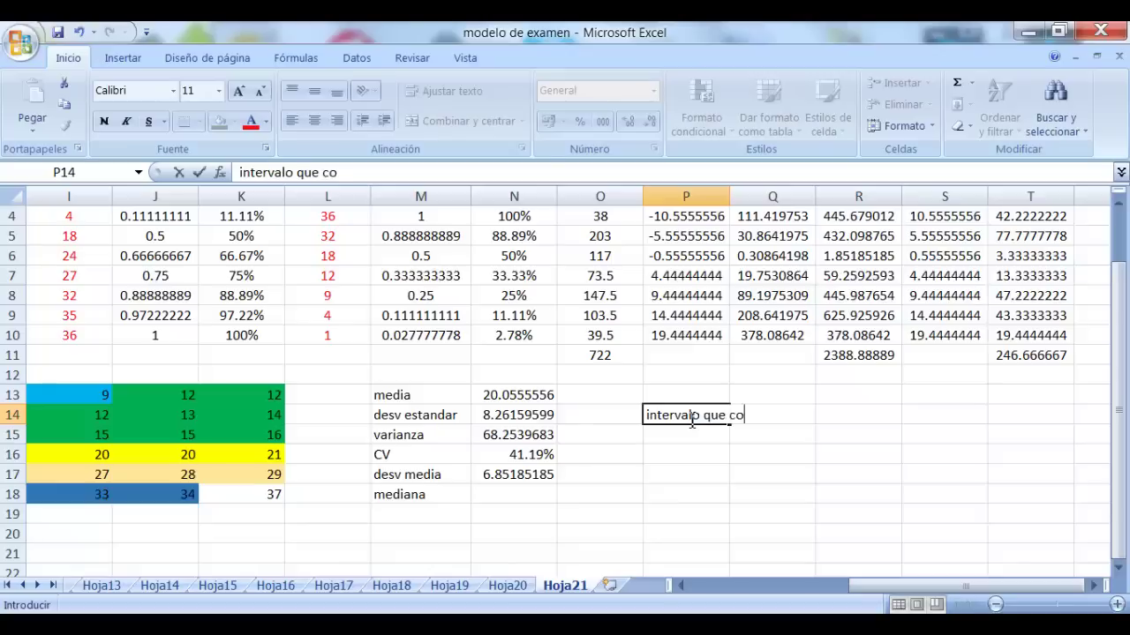
type("ntiene a la ")
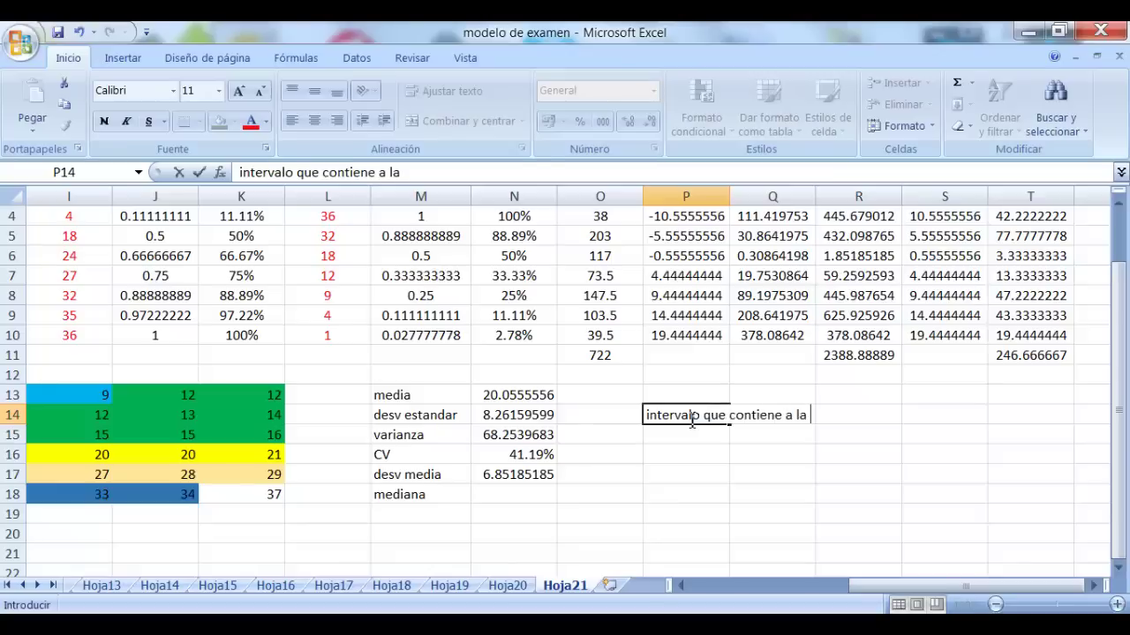
type("mediana")
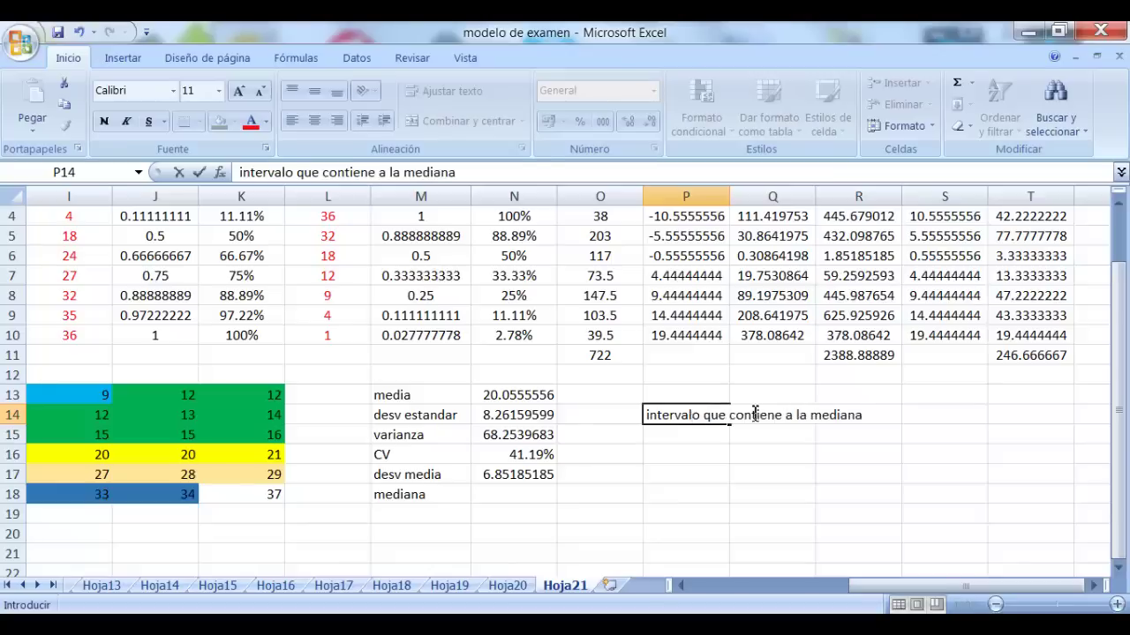
left_click(739, 502)
Add an n/2 label with the value 18 in T14, then return to N18
left_click(933, 414)
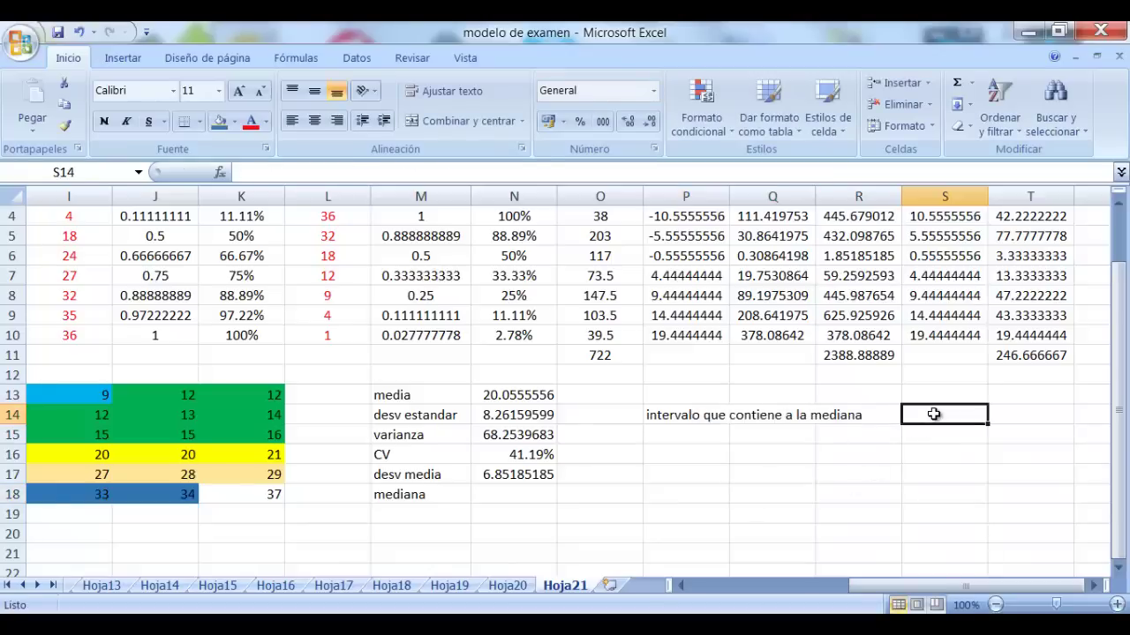
type("n/\"")
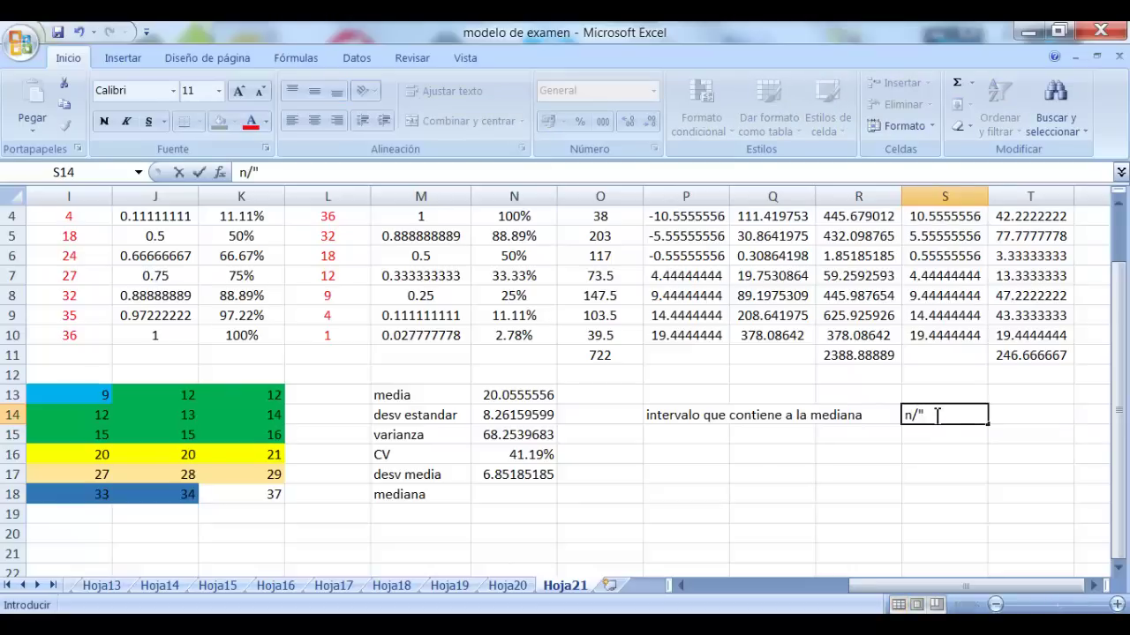
key("BackSpace")
type("2")
key("Tab")
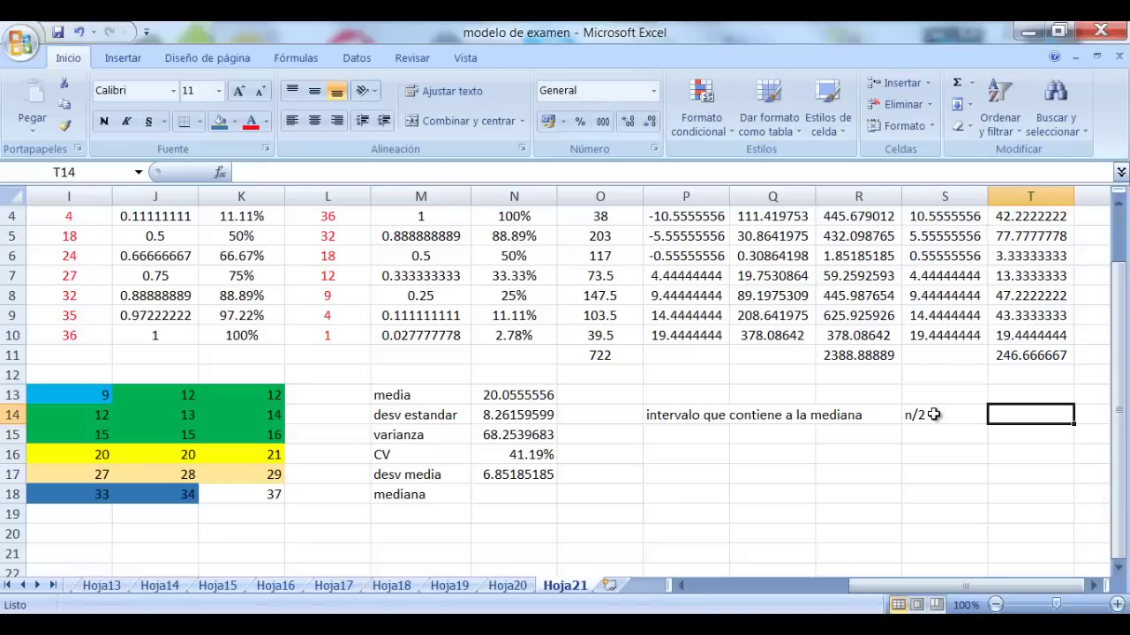
type("18")
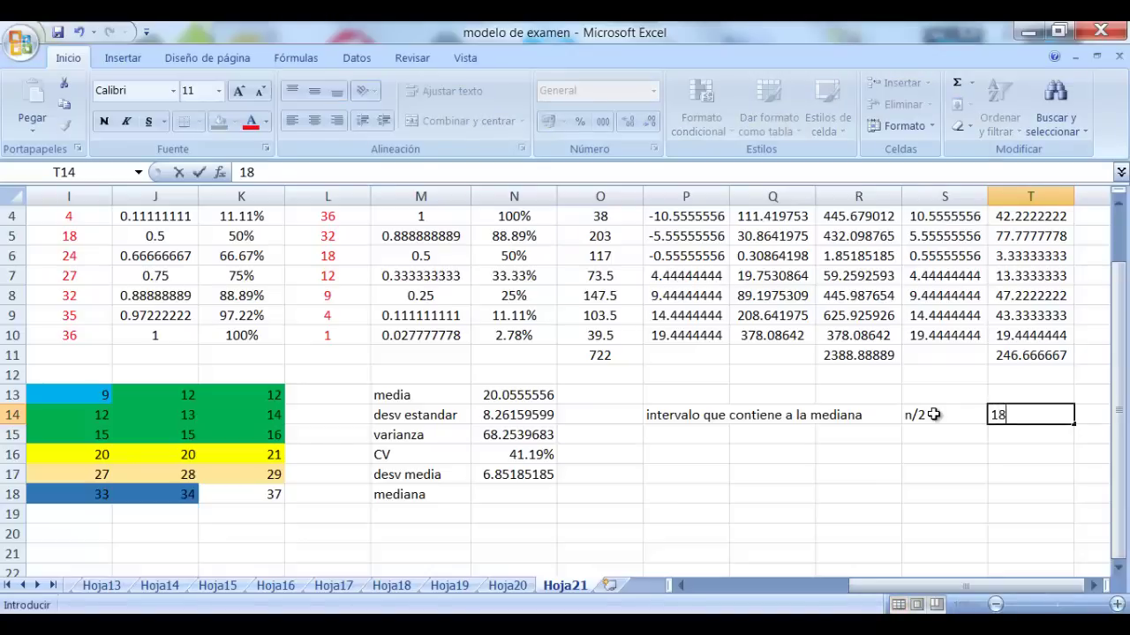
key("Return")
key("Left")
key("Left")
key("Left")
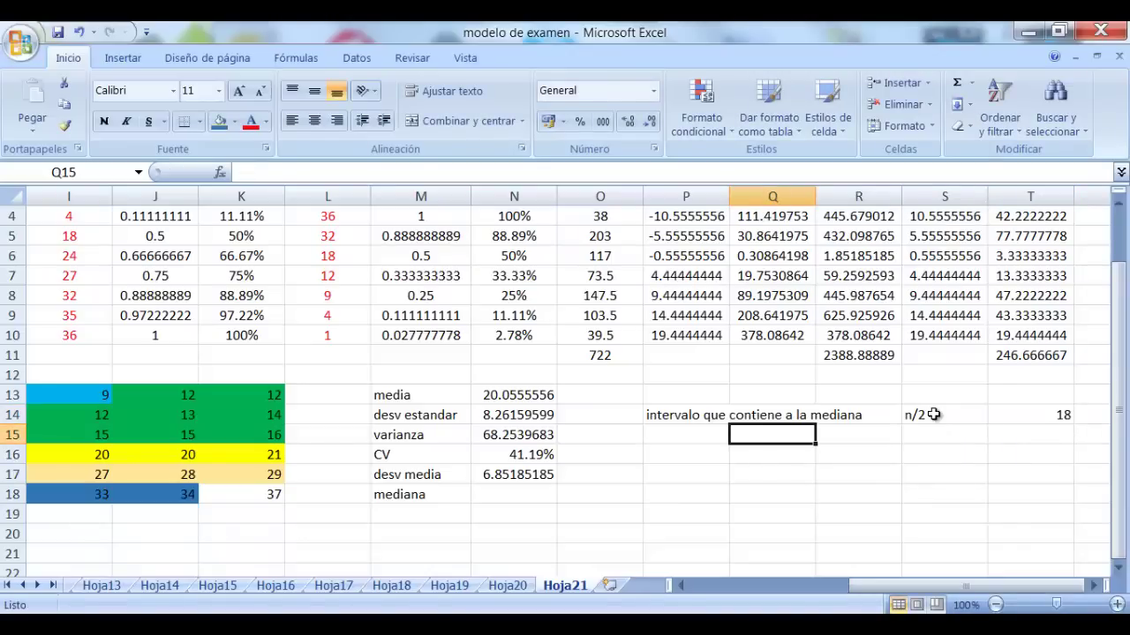
key("Left")
key("Down")
key("Down")
key("Down")
key("Left")
key("Left")
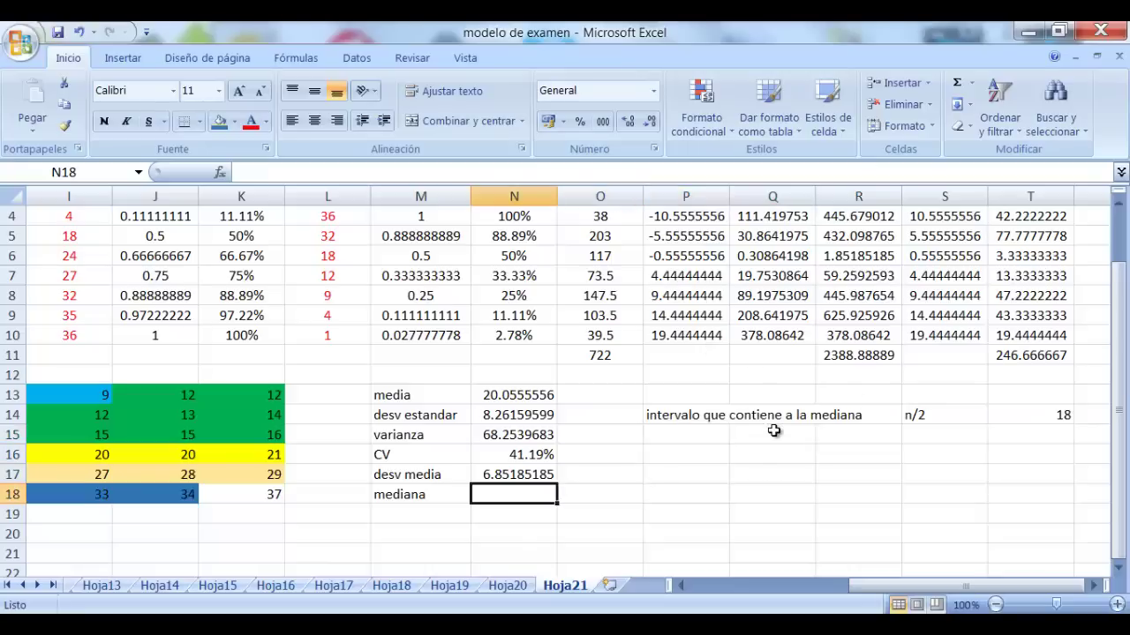
Begin the median formula in N18 as =C5+E15*(( using lower limit and class width
type("=")
scroll(770, 437, "up", 1)
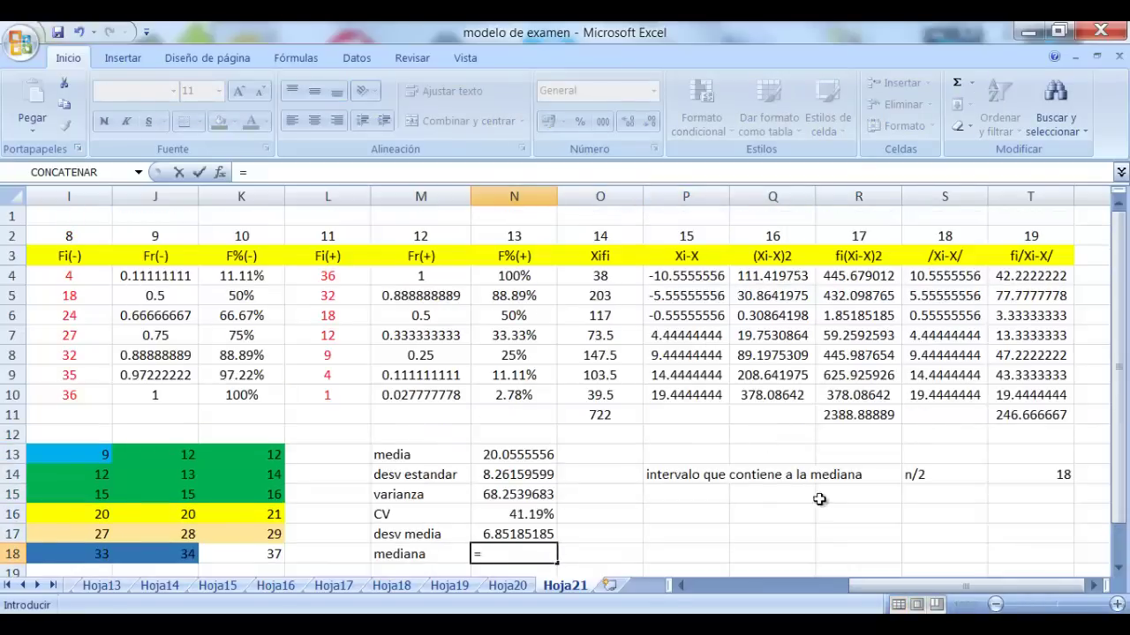
left_click_drag(876, 585, 767, 589)
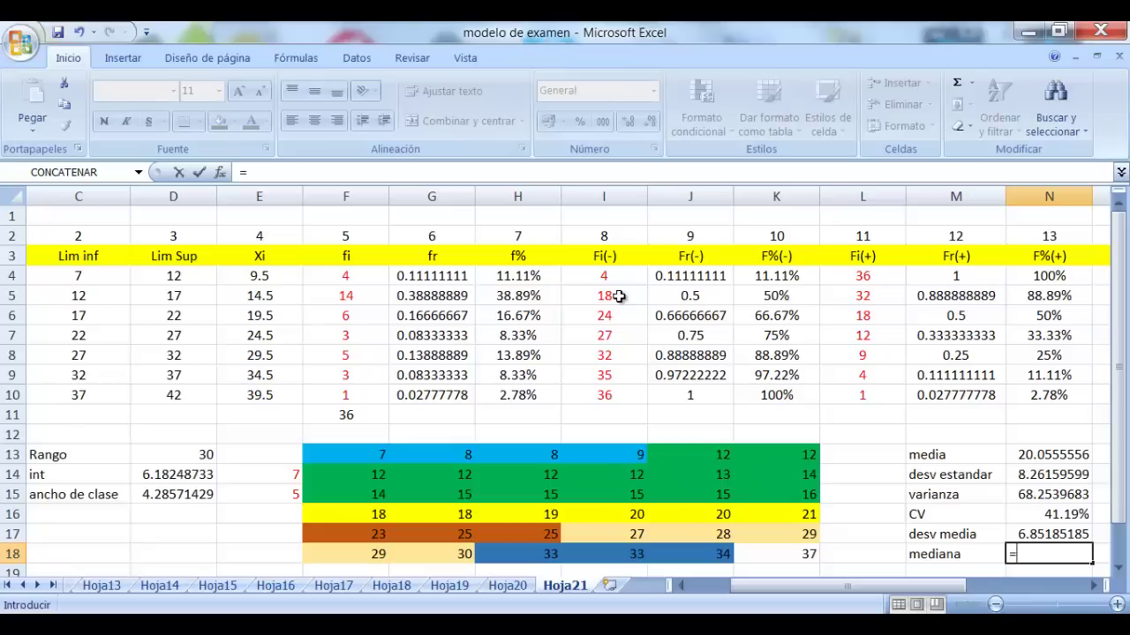
left_click(88, 294)
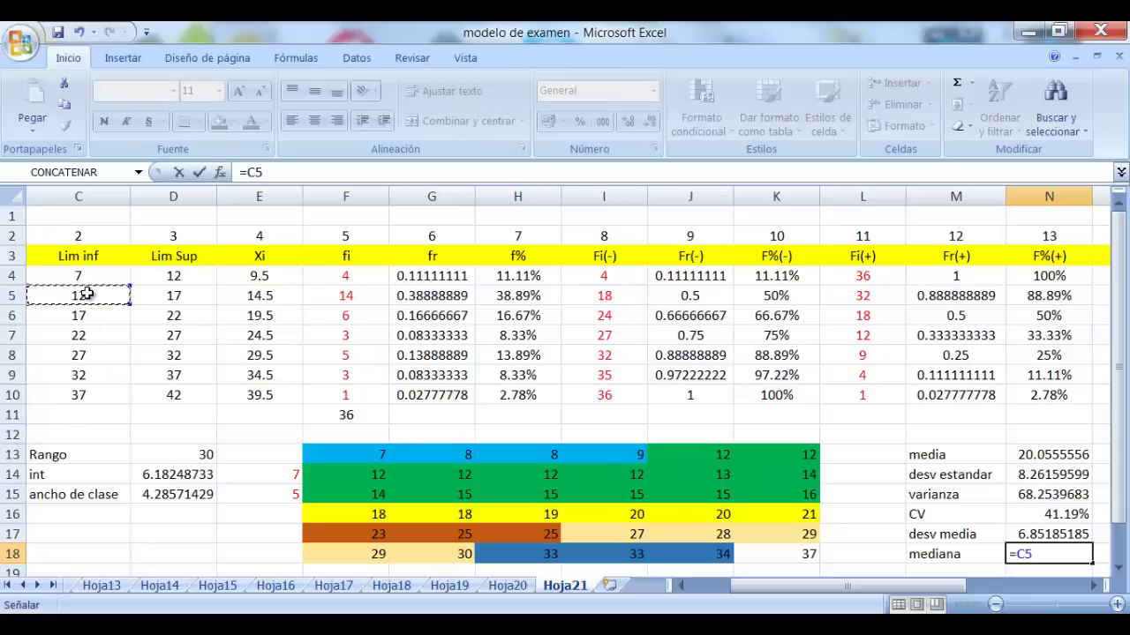
type("+")
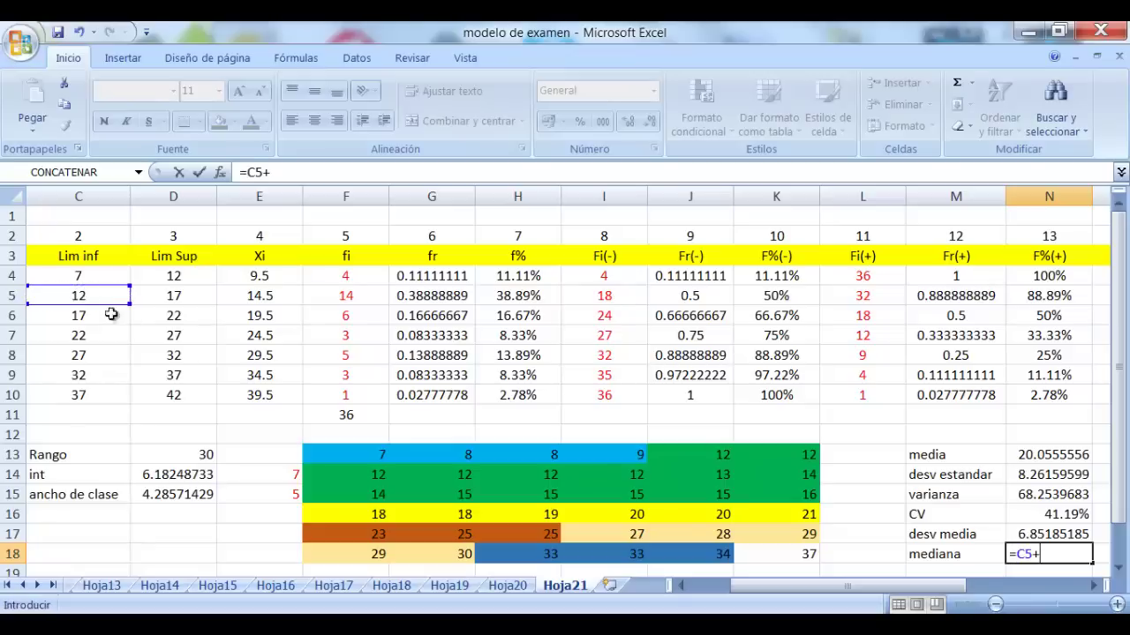
left_click(271, 488)
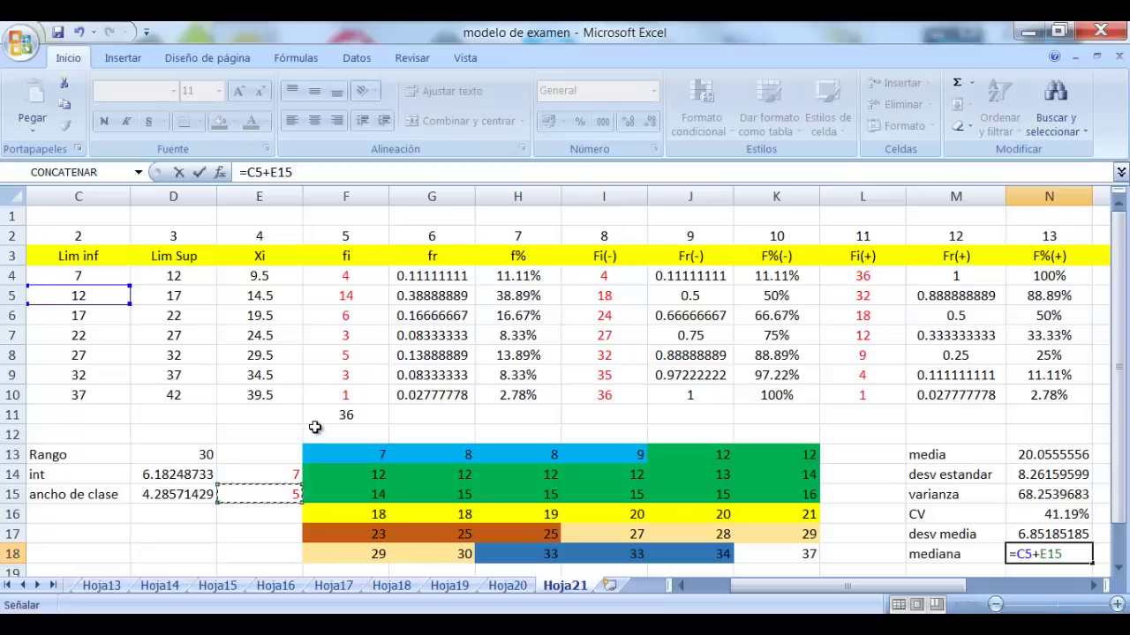
type("*((")
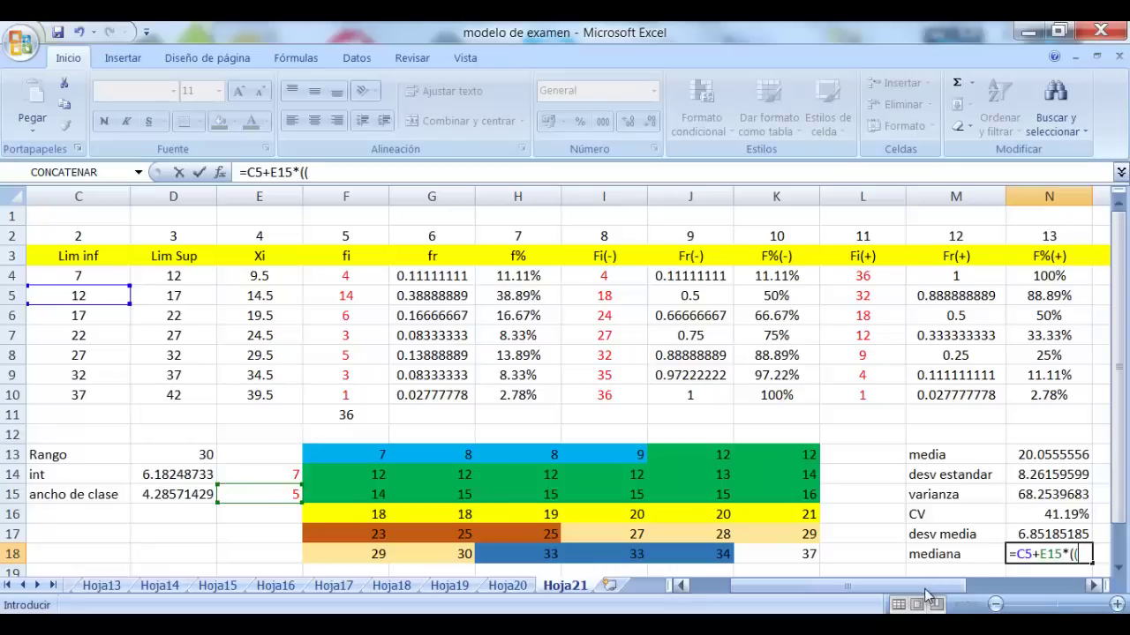
Finish it with (T14-I4)/F5 and enter it, giving a median of 17
left_click_drag(935, 587, 997, 603)
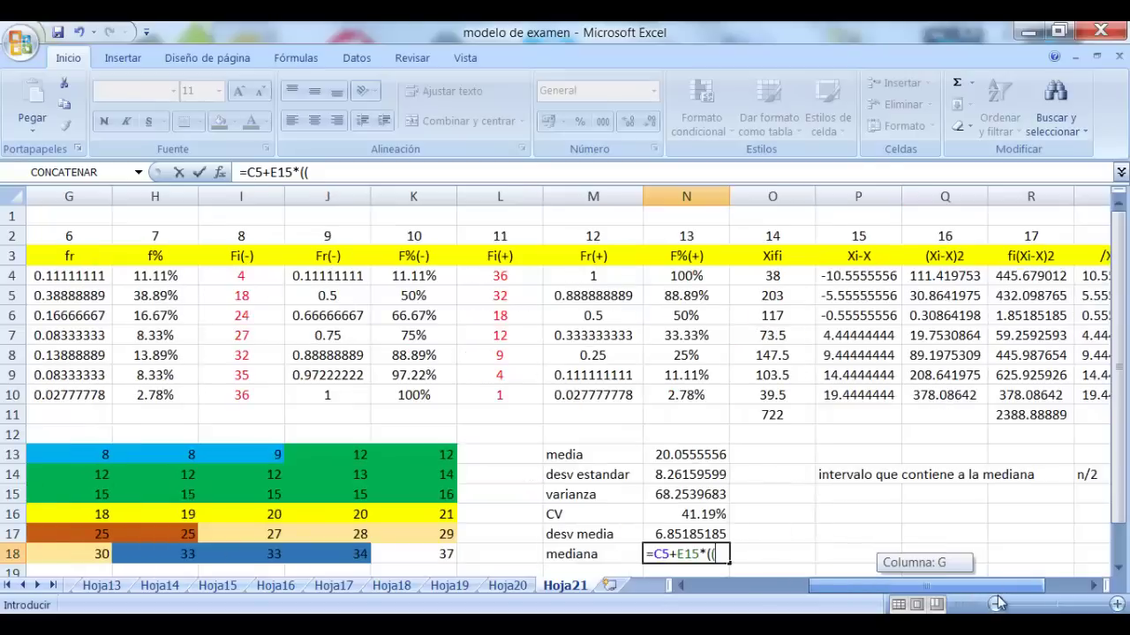
left_click(1095, 586)
left_click(1094, 586)
left_click(1049, 469)
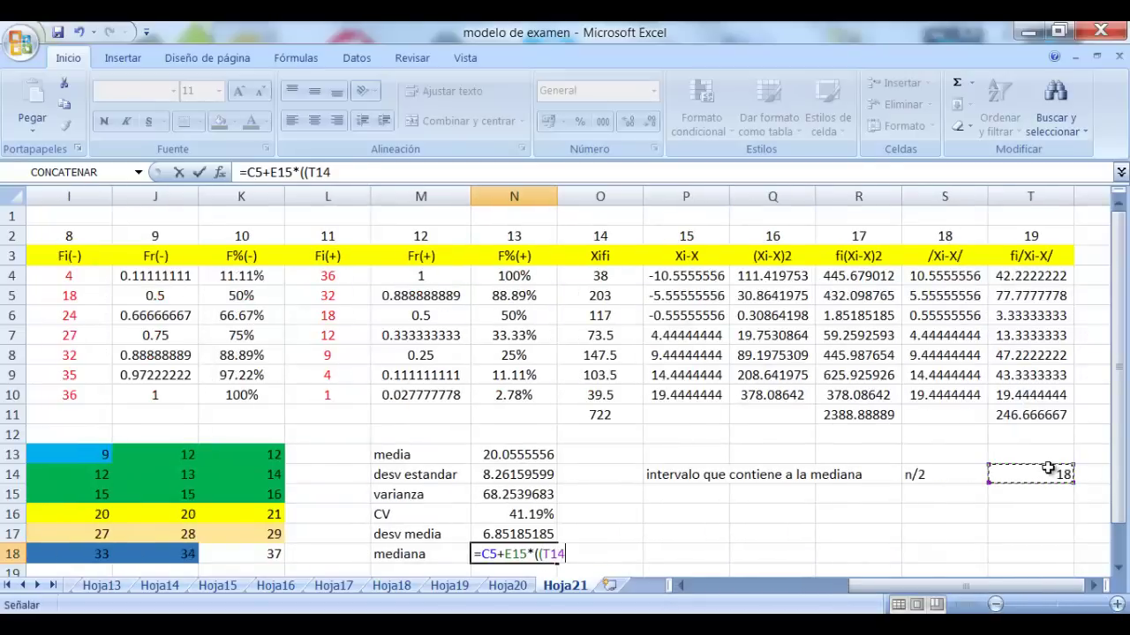
type("-")
left_click_drag(936, 590, 880, 596)
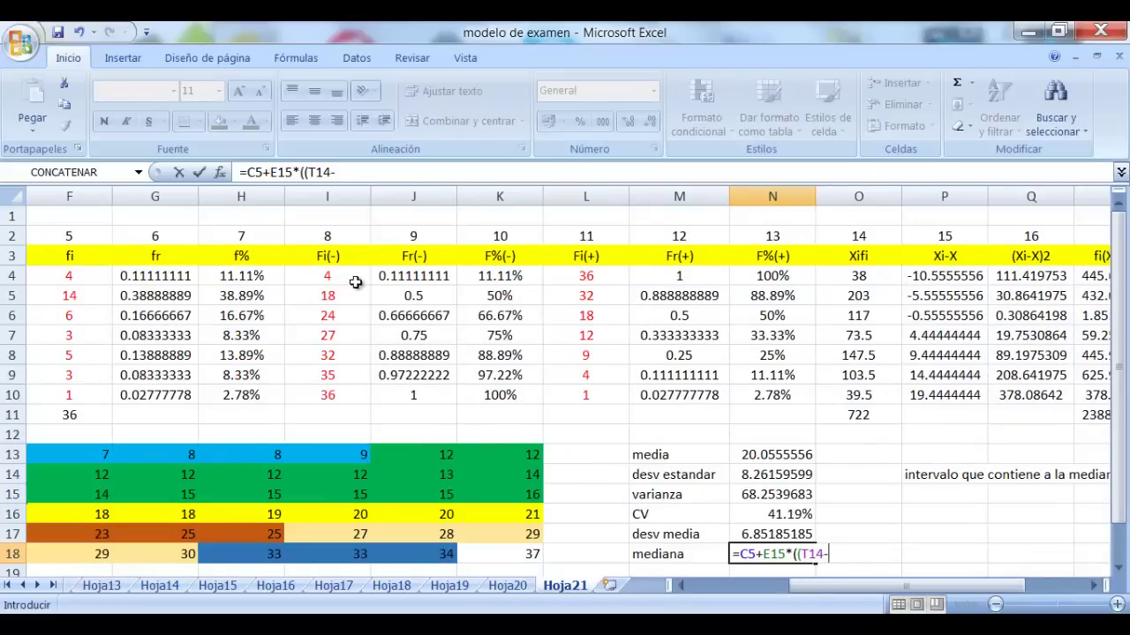
left_click(331, 274)
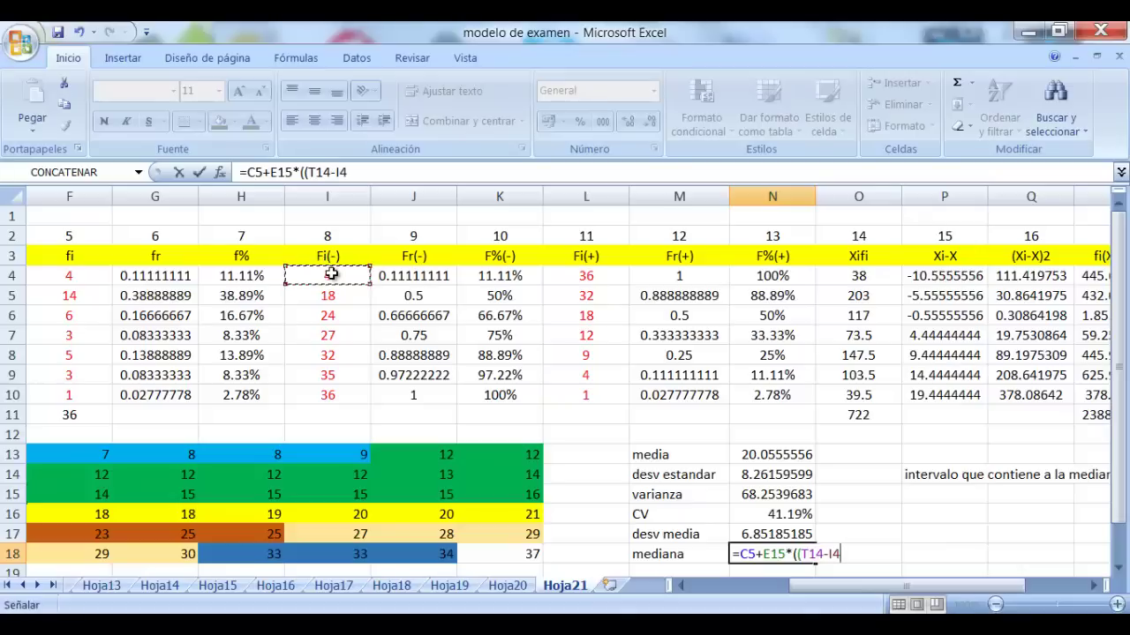
type(")/")
left_click(88, 294)
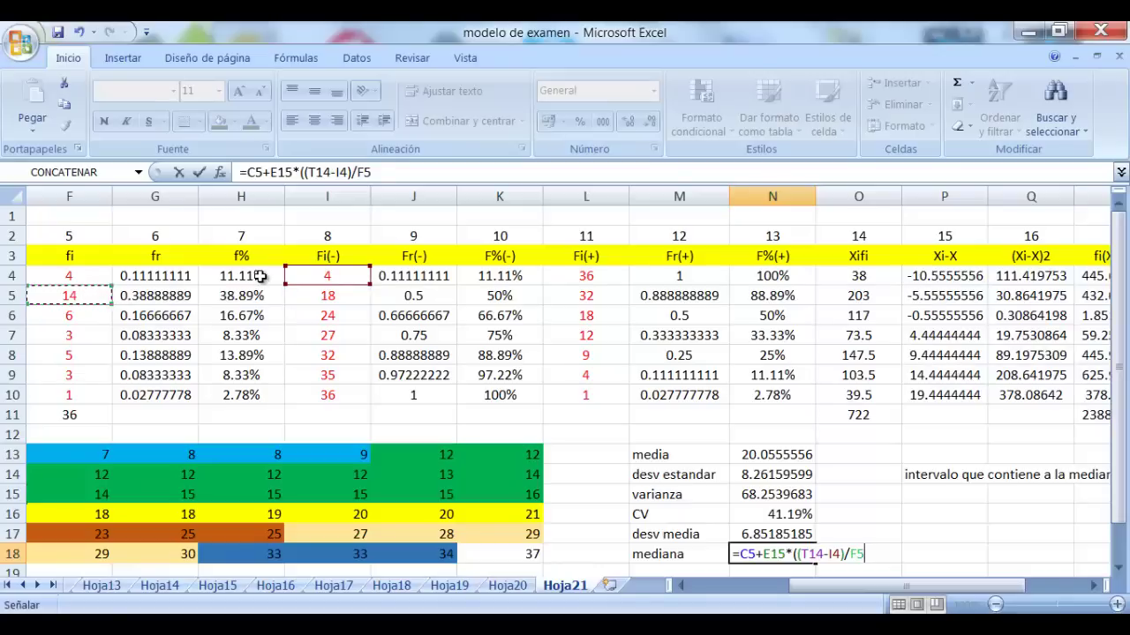
type(")")
key("Return")
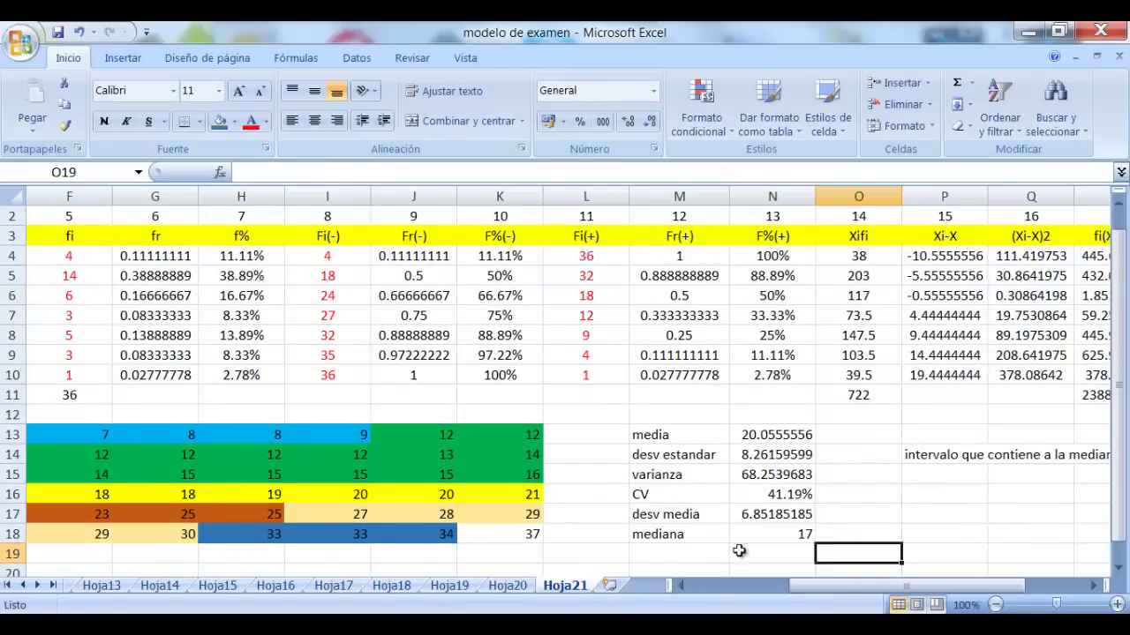
key("Left")
Label M19 'cuartil 1' below mediana
scroll(744, 520, "down", 1)
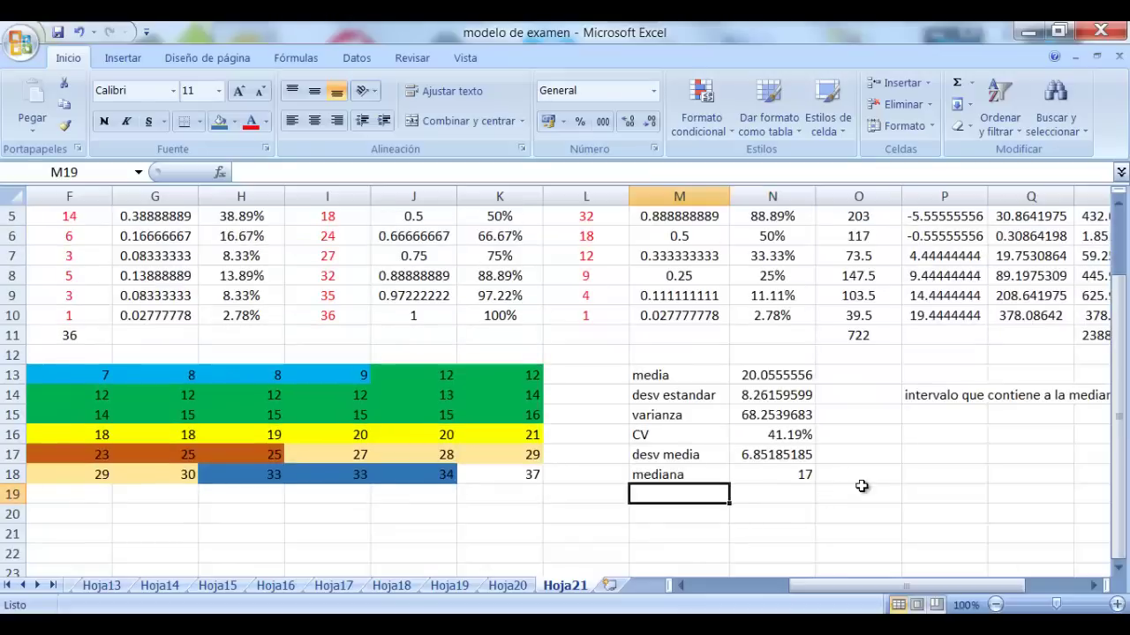
type("cuartil")
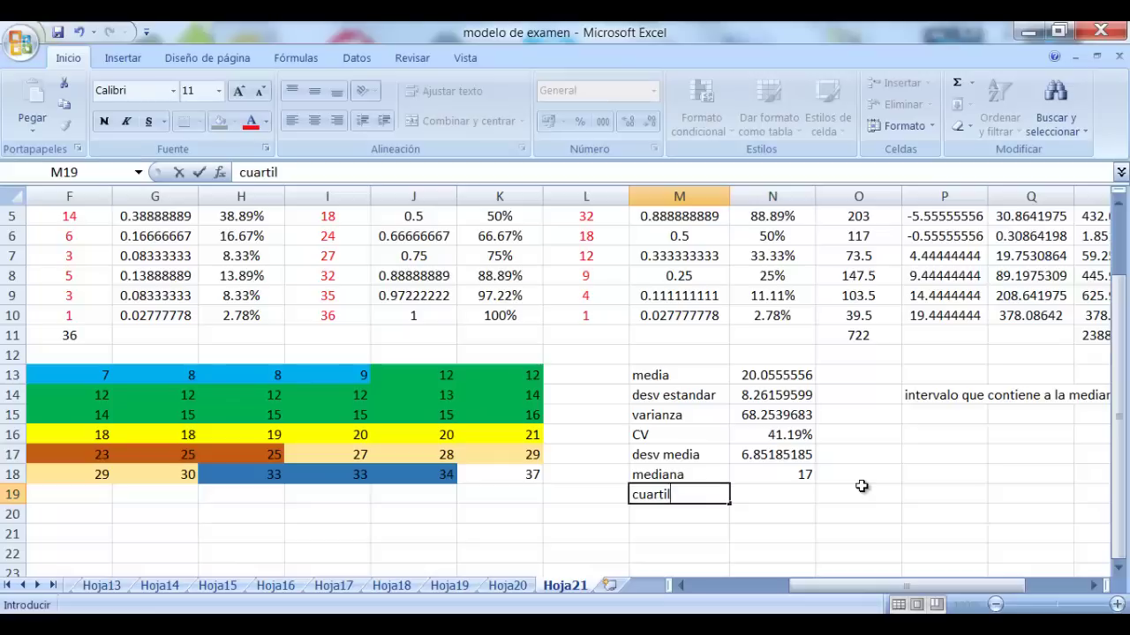
type(" 1")
key("Tab")
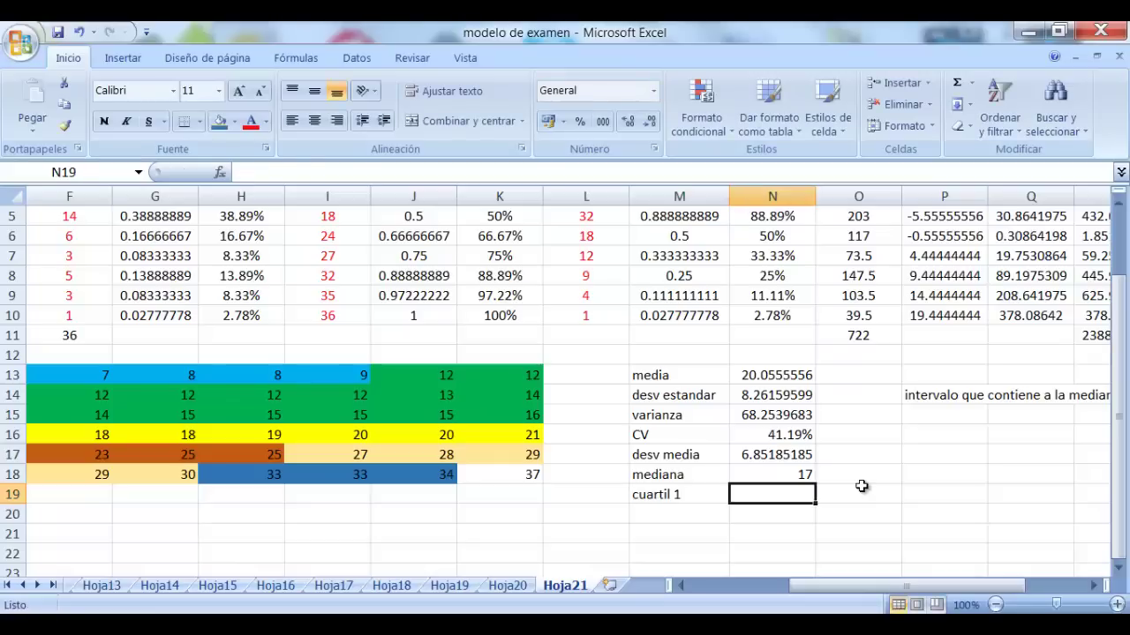
Note 'intervalo del cuartil 1' in P15 with an n/4 label and value 9
key("Right")
key("Up")
key("Up")
key("Up")
key("Up")
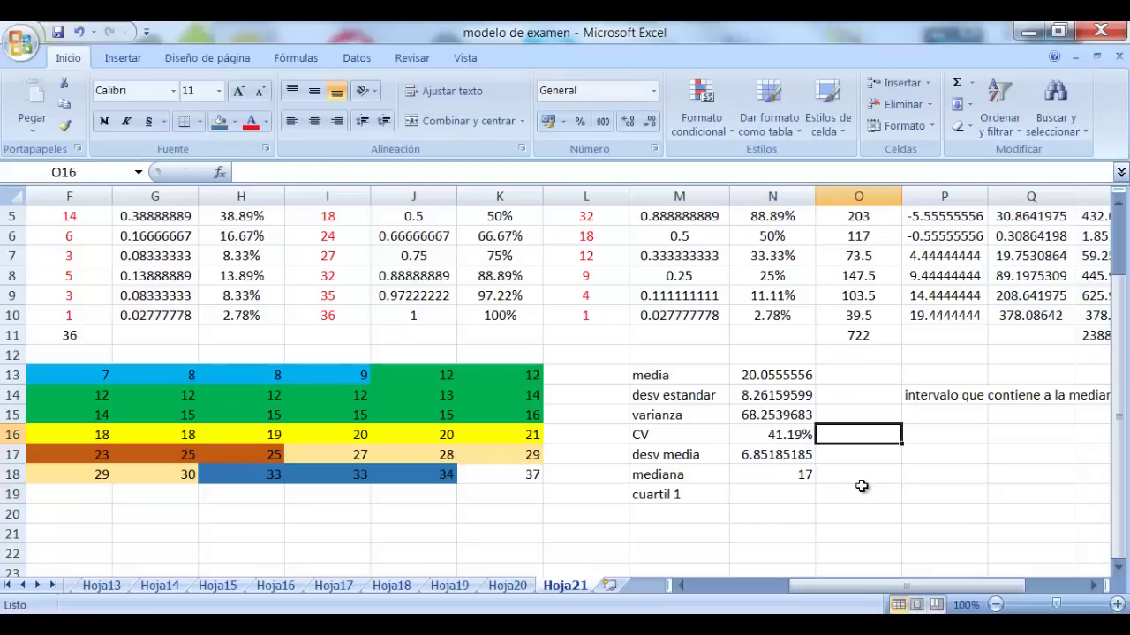
key("Right")
key("Right")
key("Right")
key("Right")
key("Left")
key("Left")
key("Left")
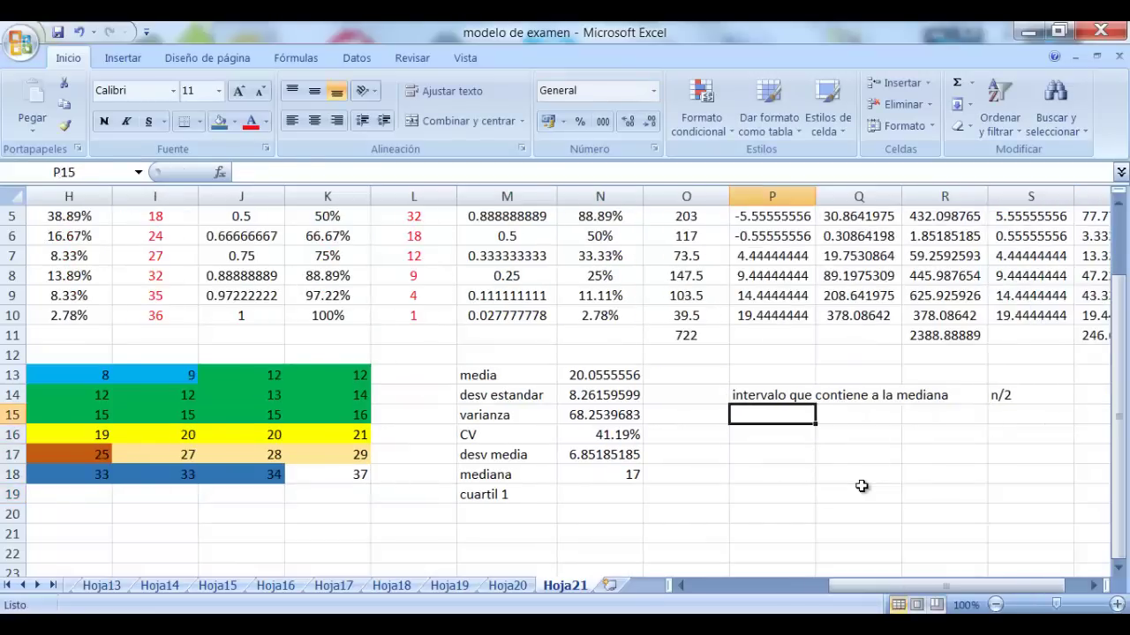
type("intervalo")
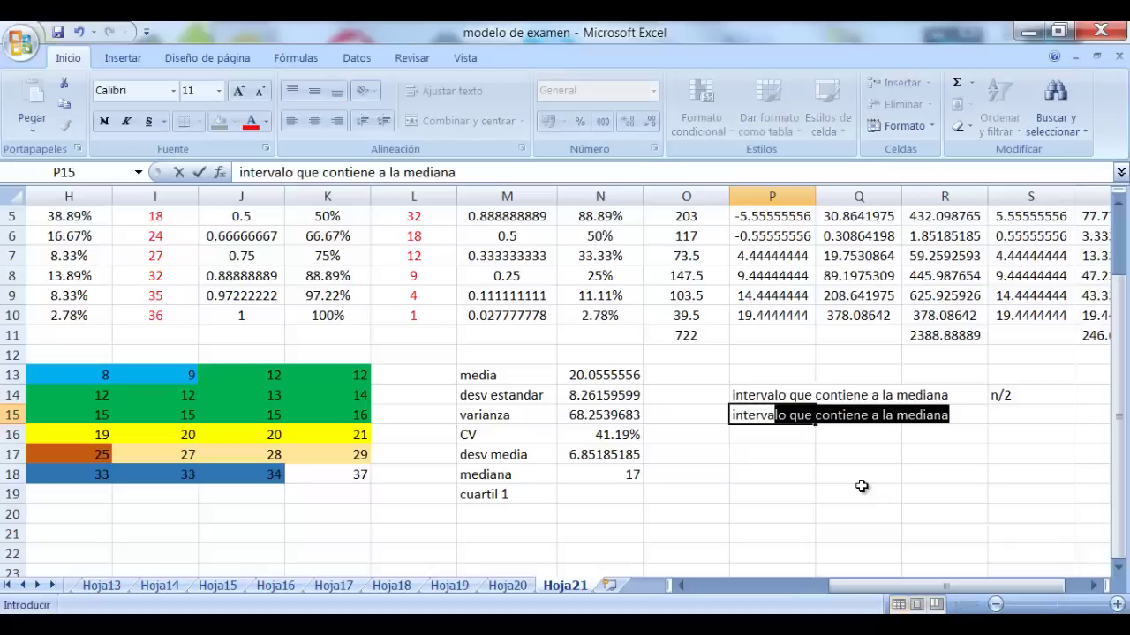
type(" del cua")
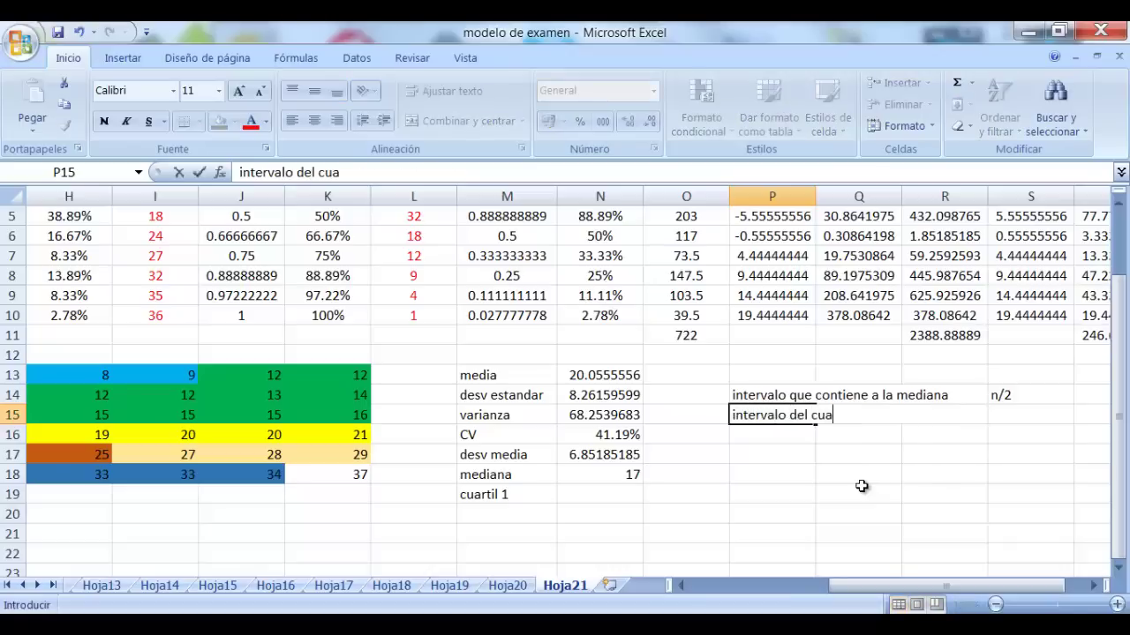
type("rtil 1")
key("Right")
key("Right")
key("Right")
key("Left")
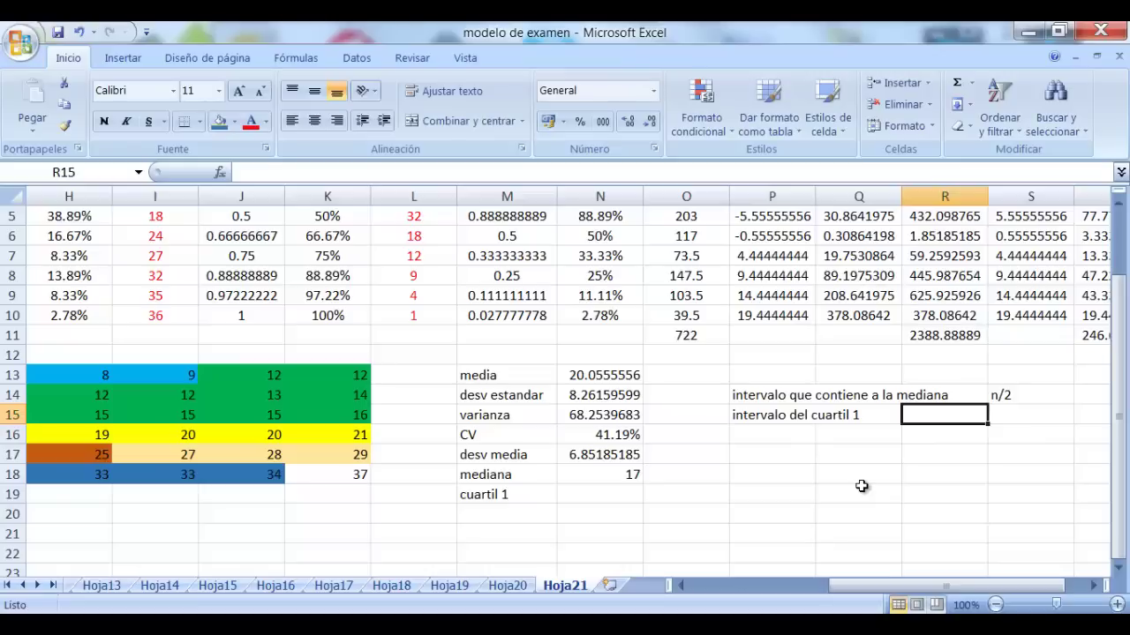
type("n/")
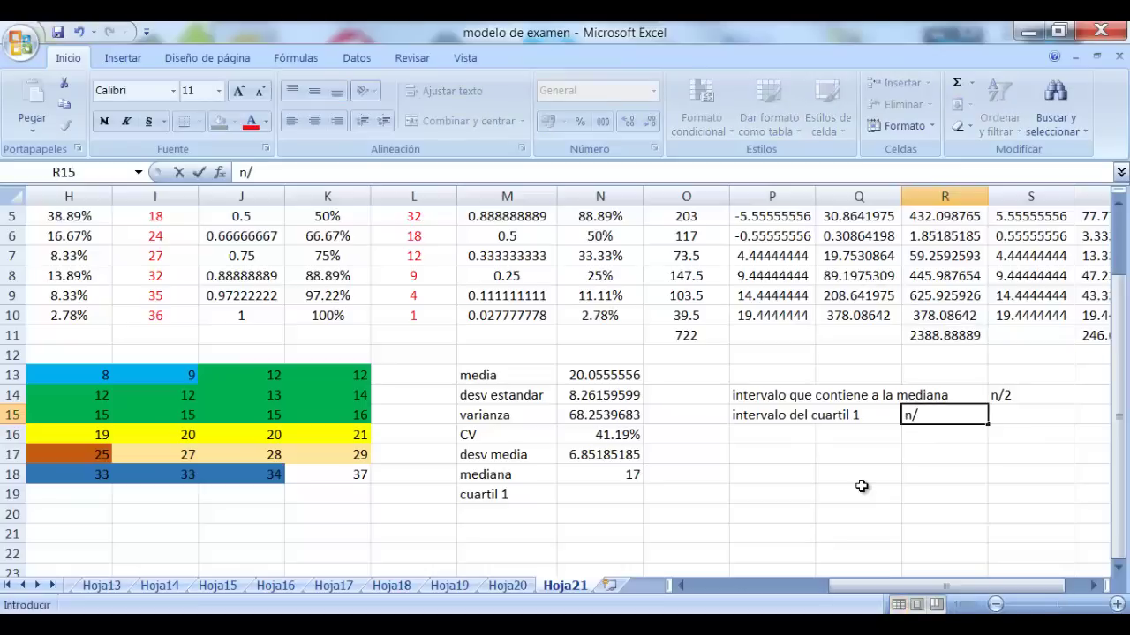
type("4")
key("Right")
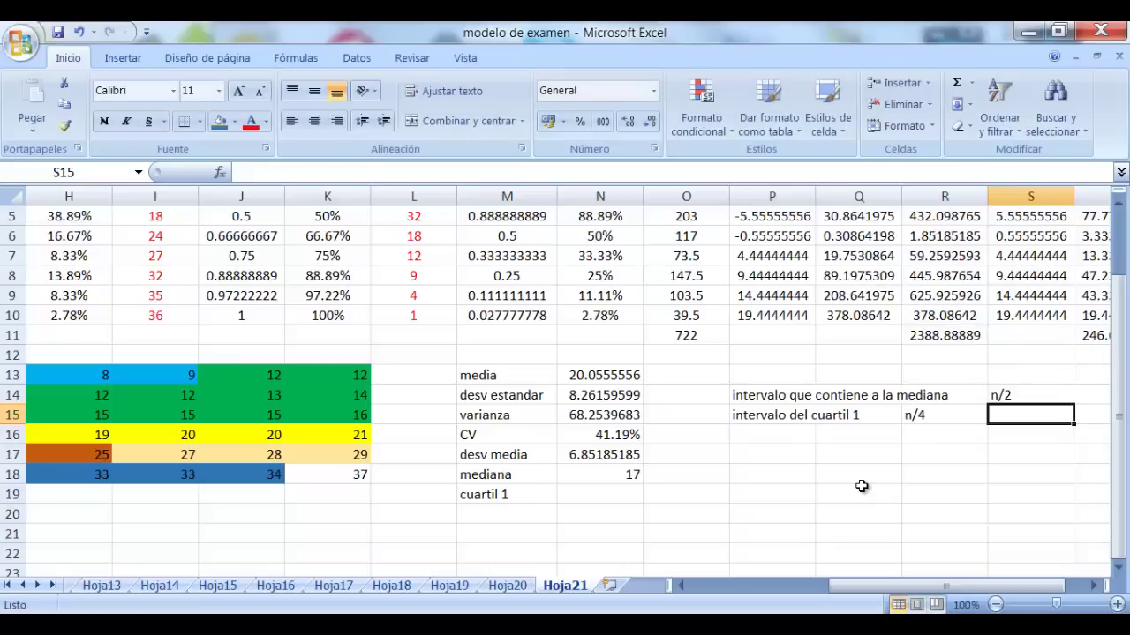
type("9")
key("Left")
key("Left")
key("Left")
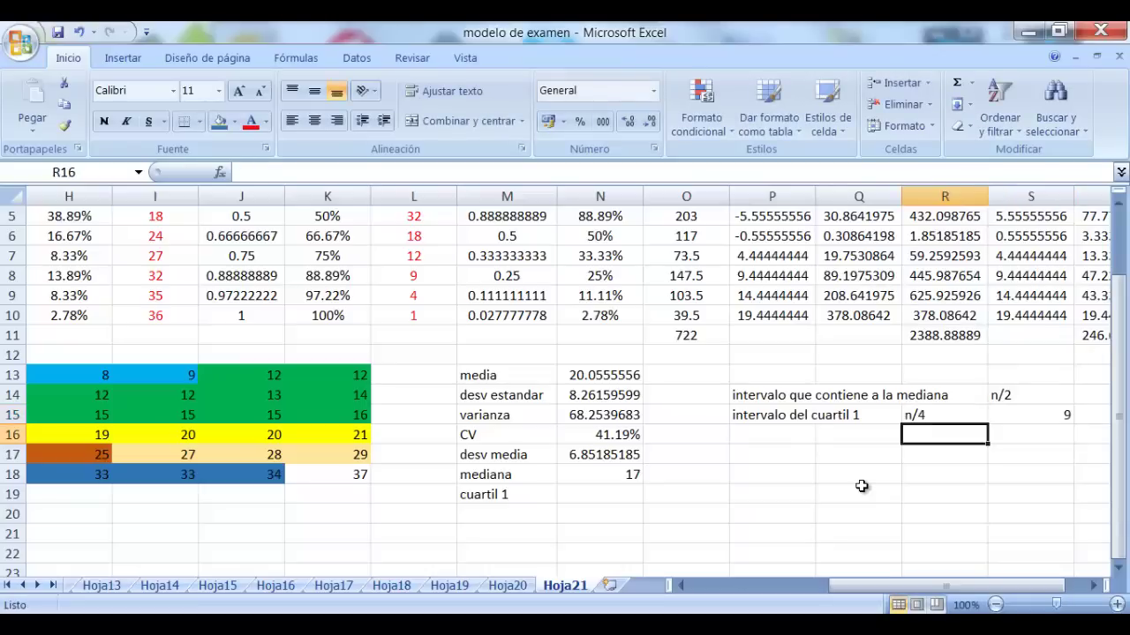
Start the first-quartile formula with = in N19
key("Down")
key("Down")
key("Down")
key("Down")
key("Left")
key("Left")
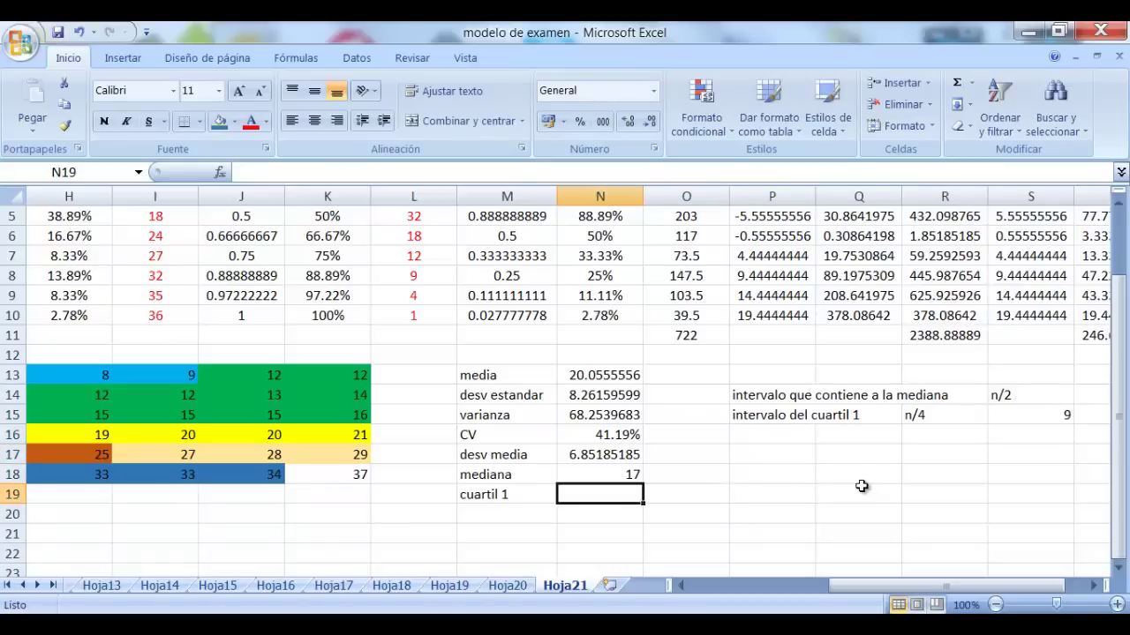
scroll(862, 486, "up", 2)
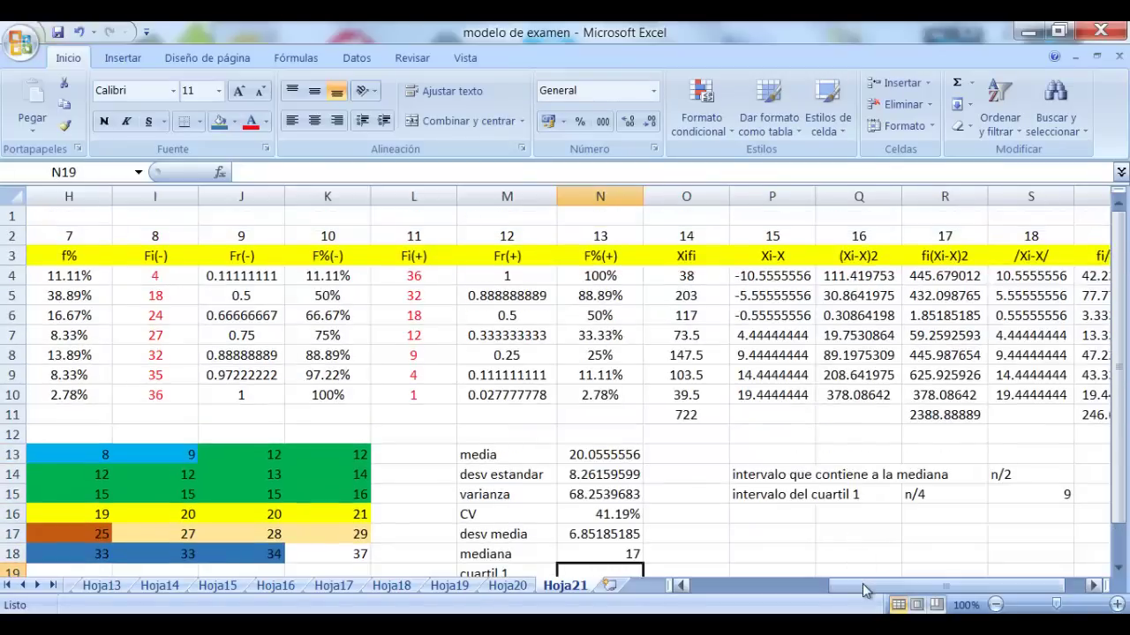
left_click_drag(863, 585, 766, 583)
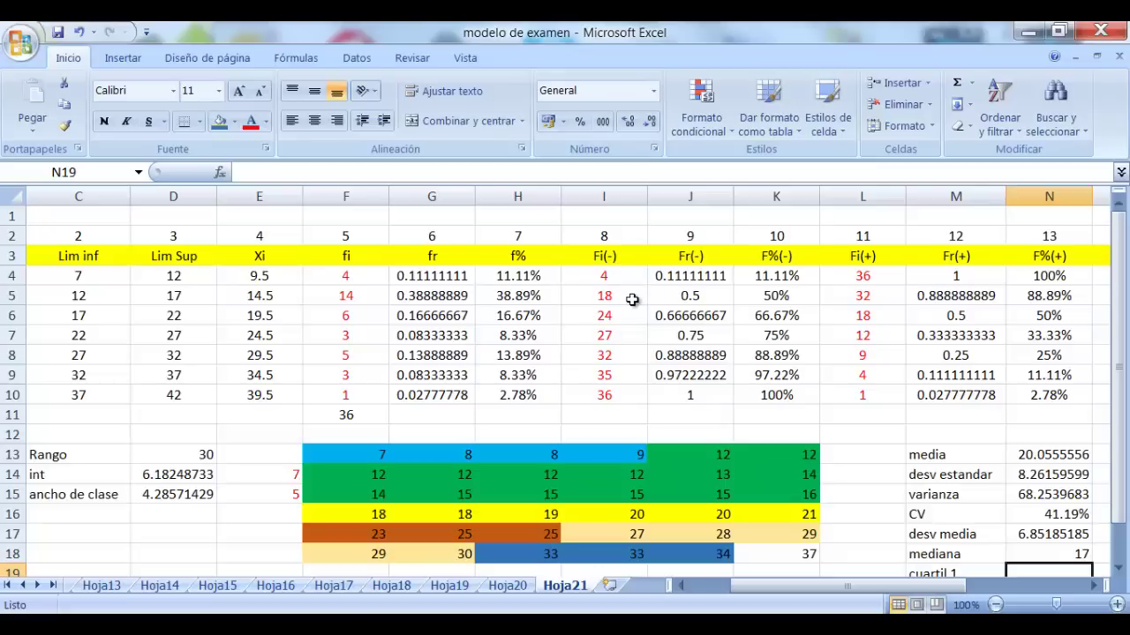
scroll(632, 300, "down", 2)
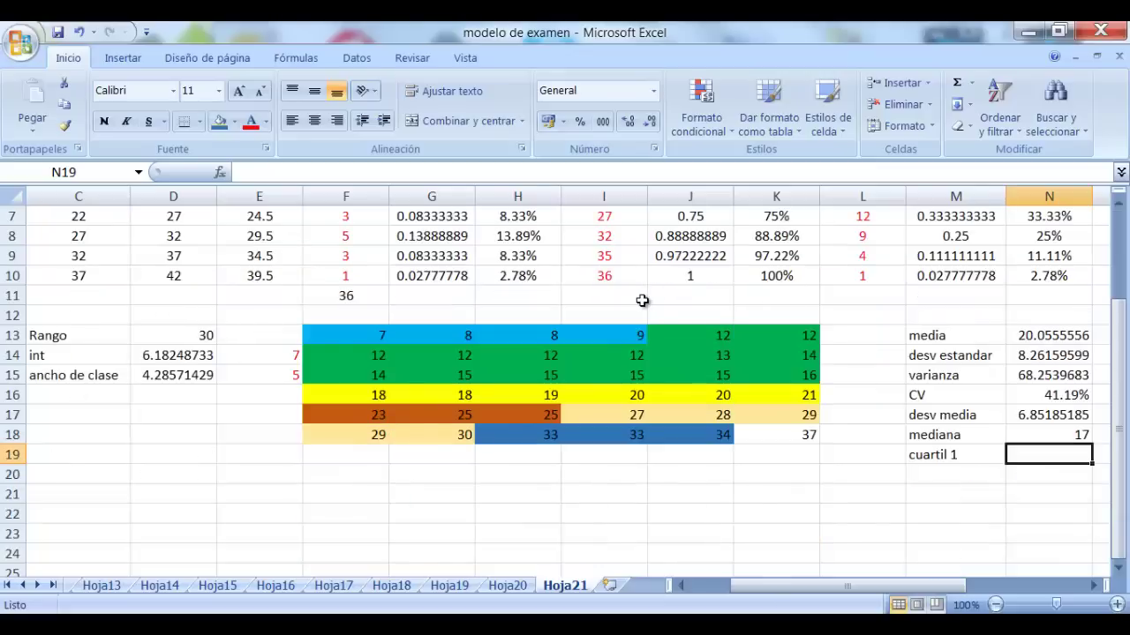
type("=")
scroll(643, 300, "up", 2)
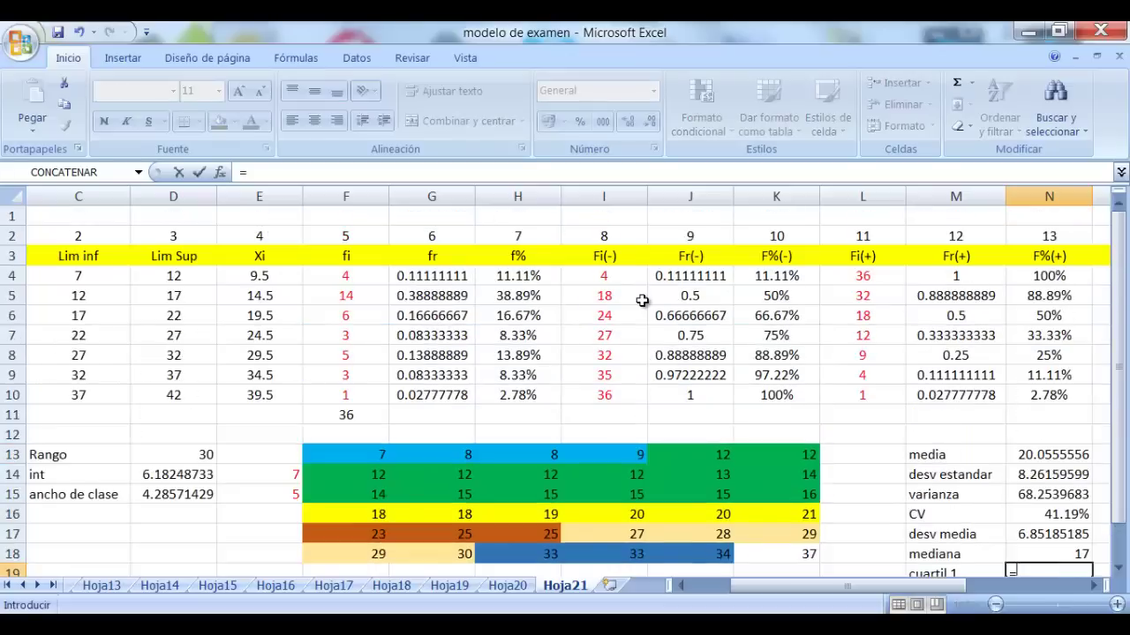
Build =C5+E15*((S15-I4) in N19 and try to enter it, triggering Excel's correction prompt
left_click(102, 296)
type("+")
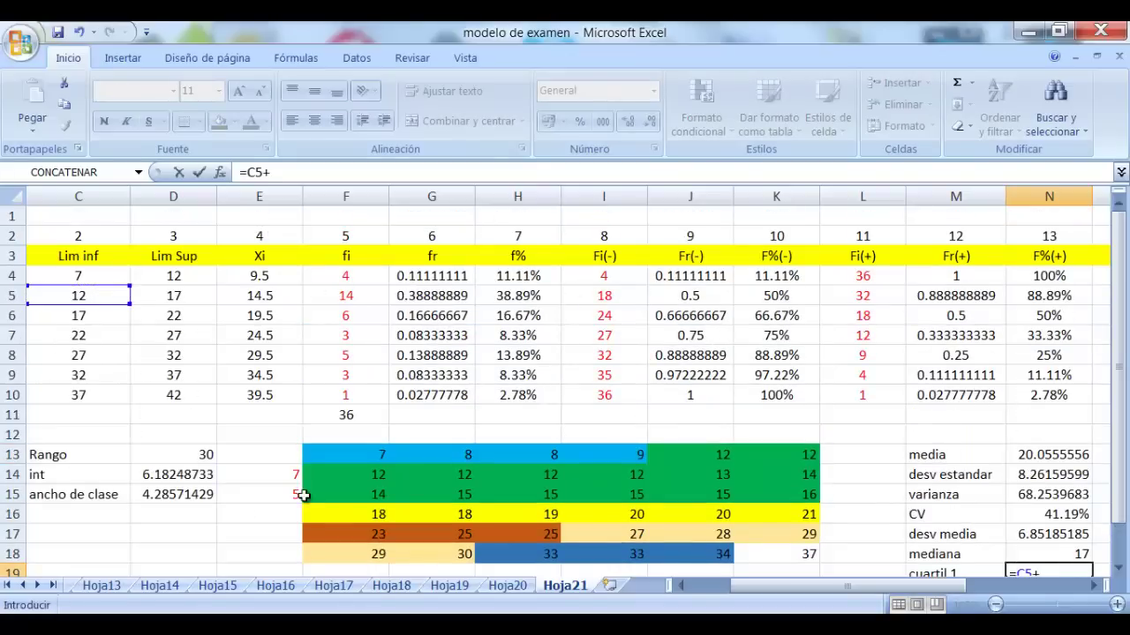
left_click(290, 495)
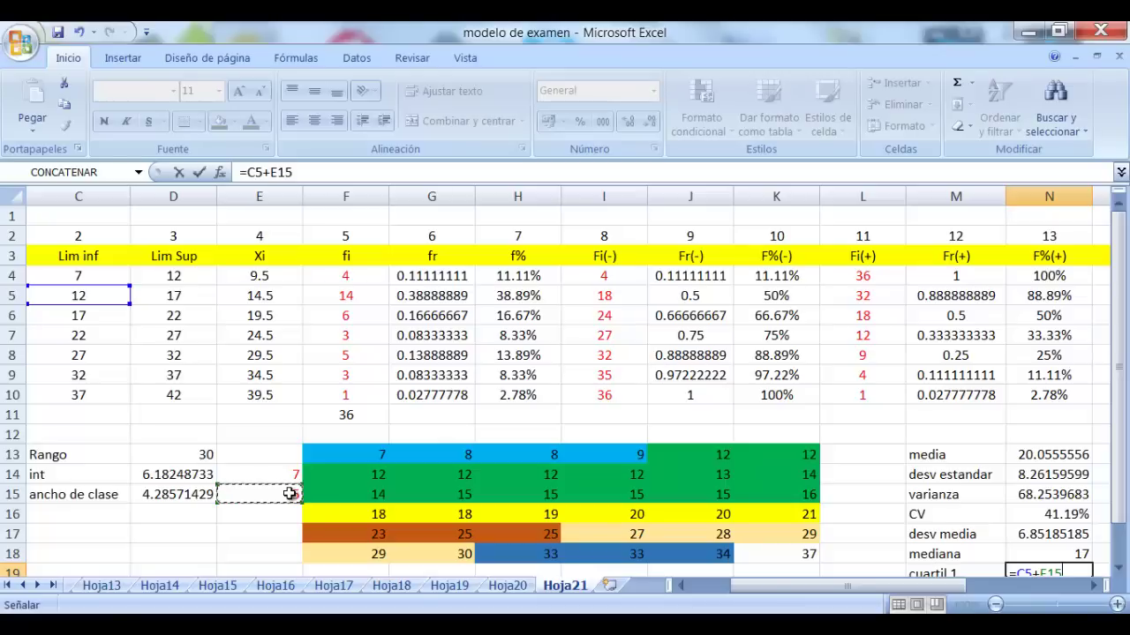
type("*((")
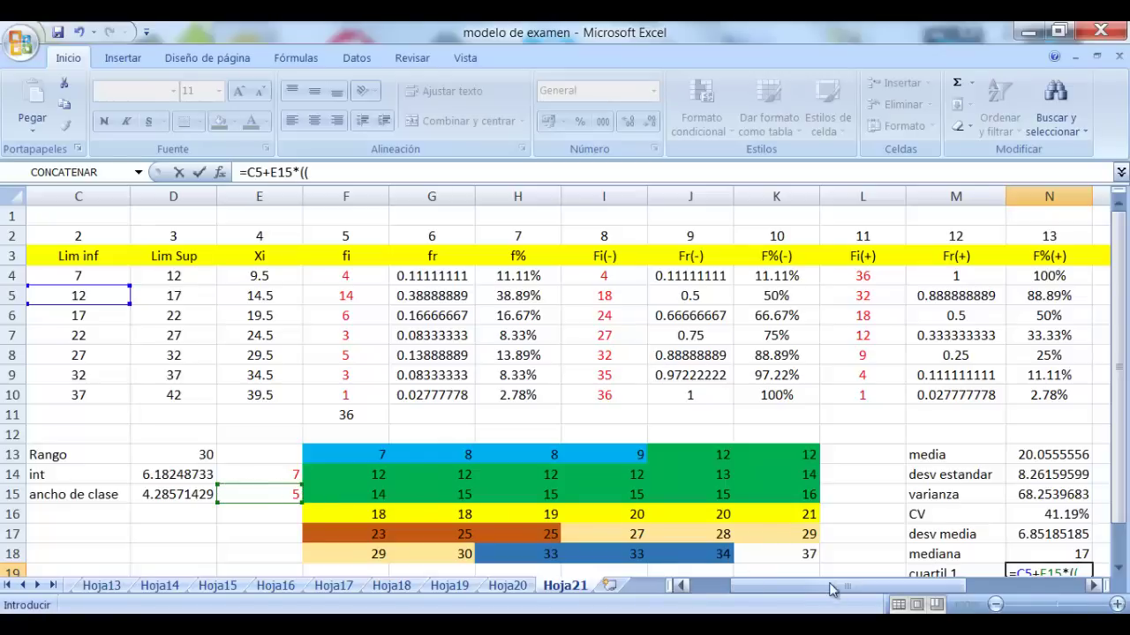
left_click_drag(830, 587, 927, 605)
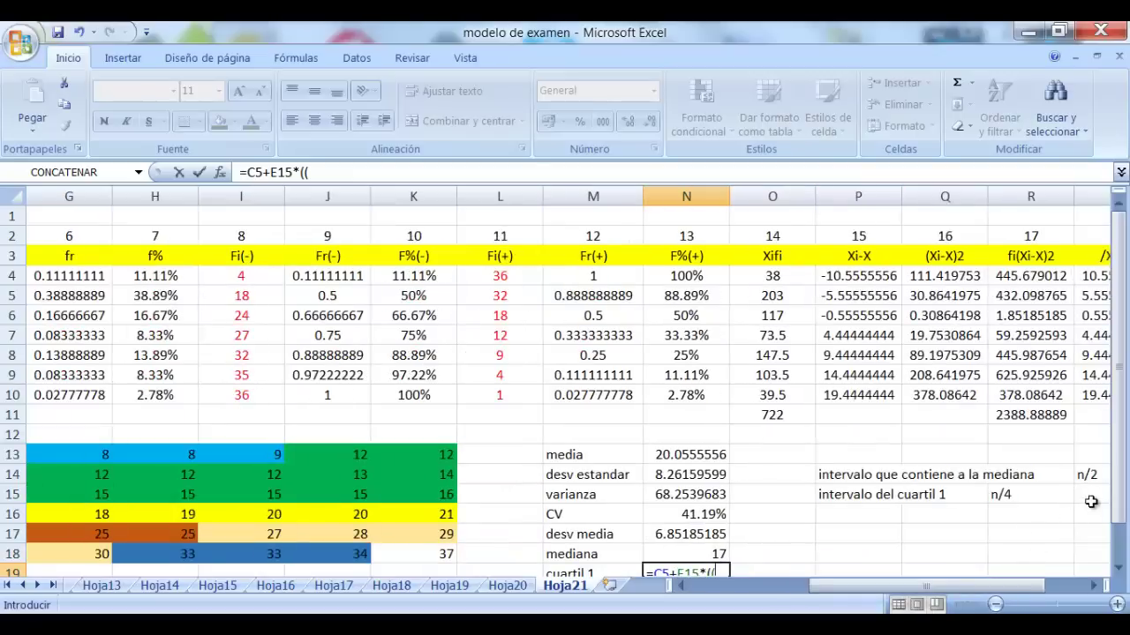
left_click(1093, 586)
left_click(1051, 498)
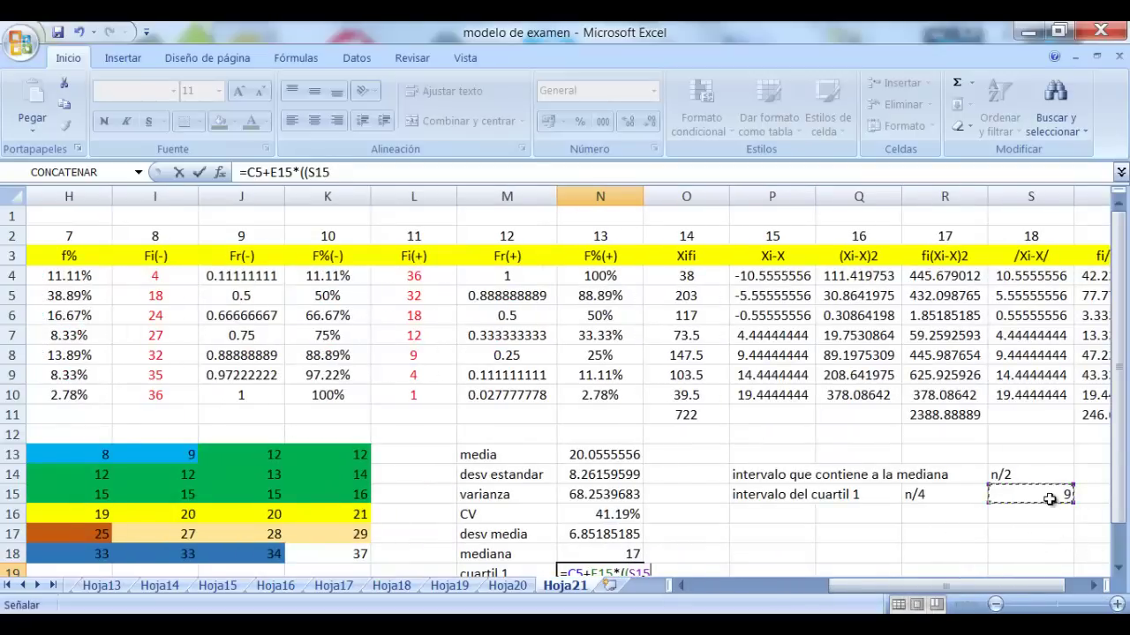
type("-")
left_click(167, 279)
left_click_drag(882, 582, 803, 587)
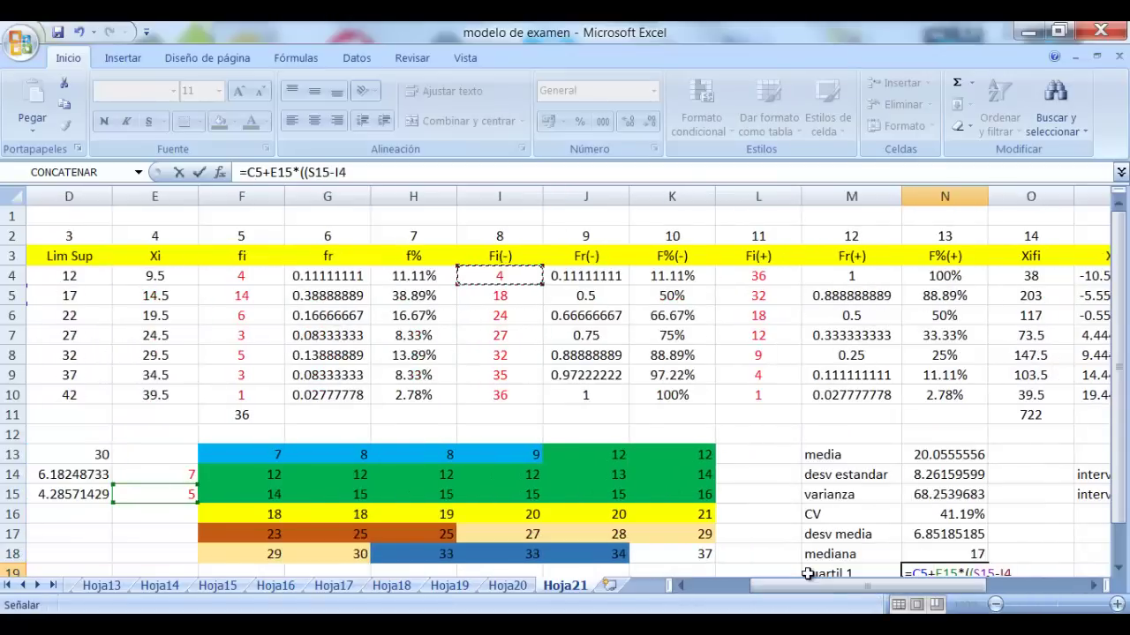
type(")")
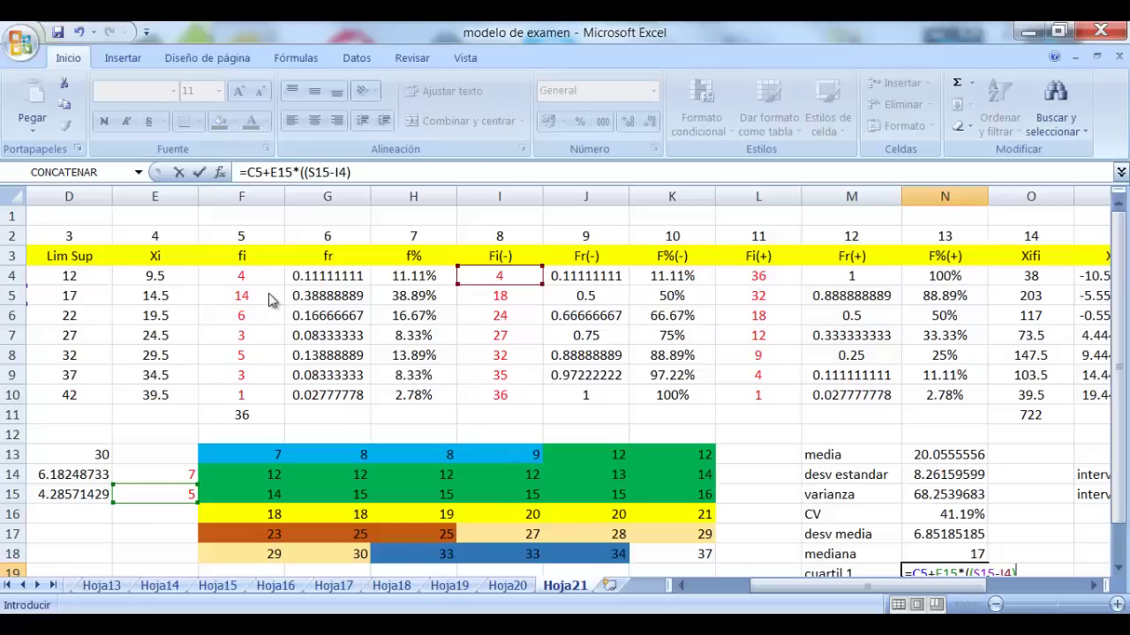
key("Return")
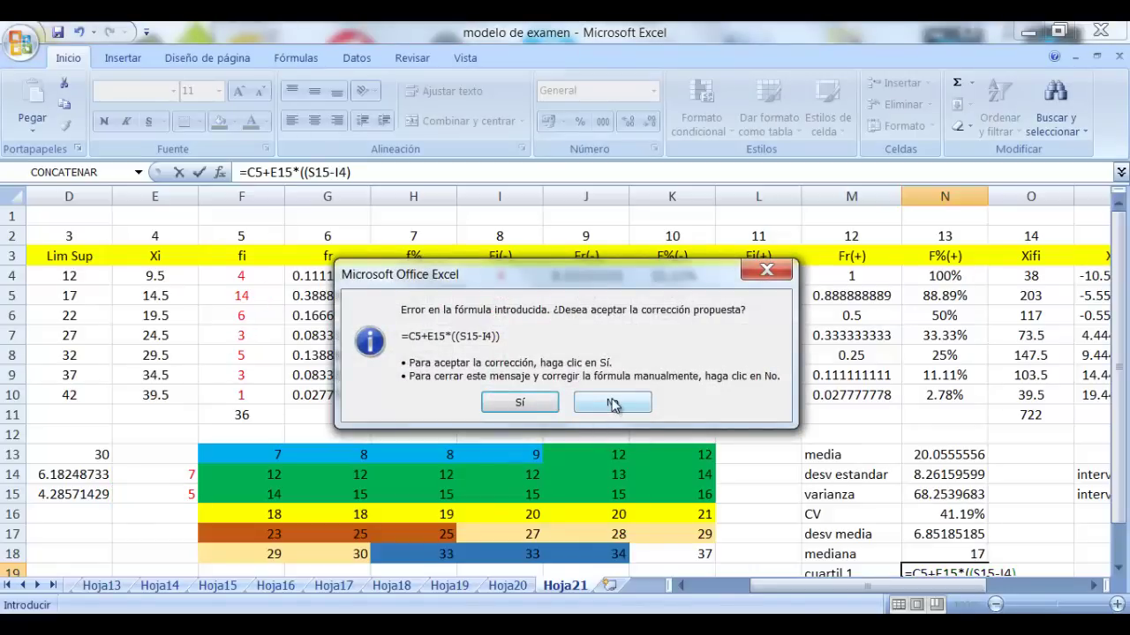
Decline Excel's formula correction and dismiss the missing-parenthesis warning
left_click(613, 404)
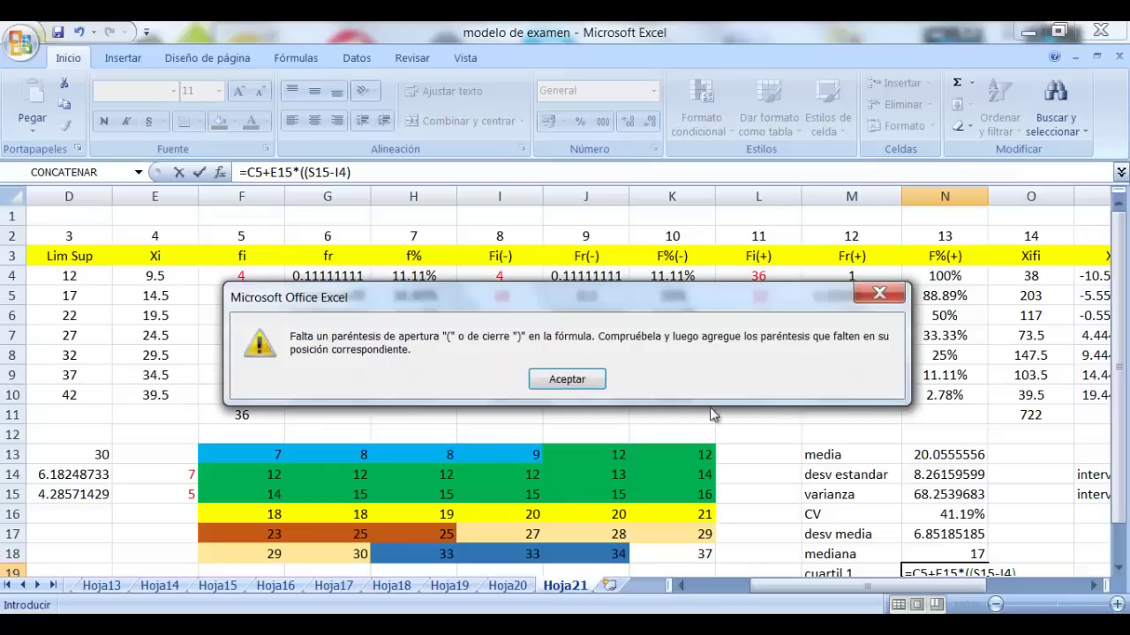
left_click(575, 378)
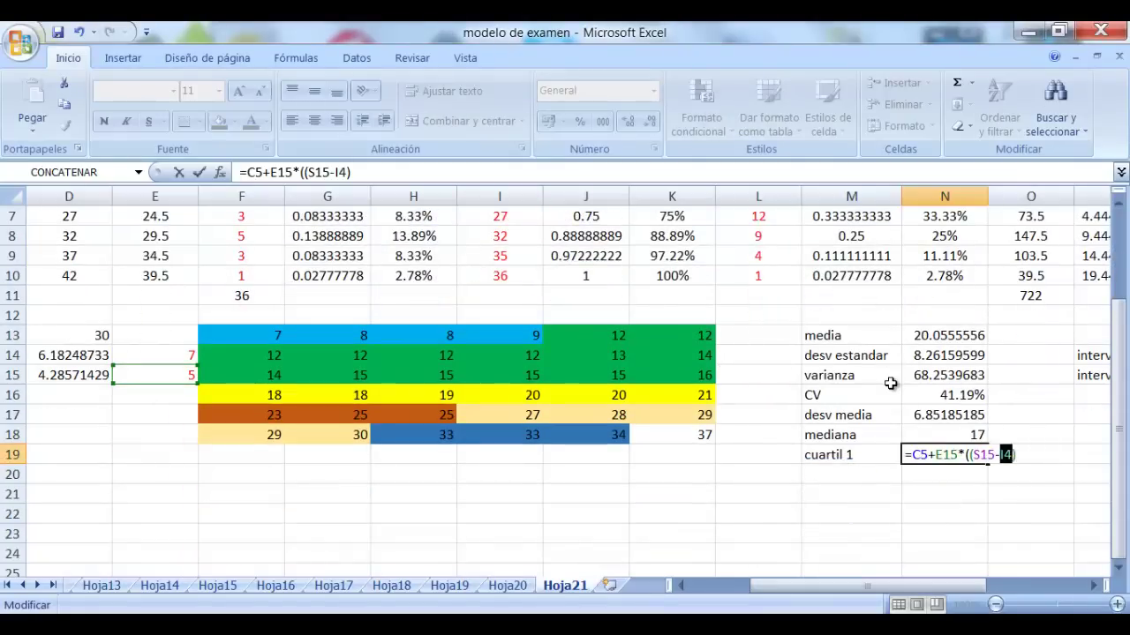
key("BackSpace")
key("BackSpace")
key("BackSpace")
key("BackSpace")
key("BackSpace")
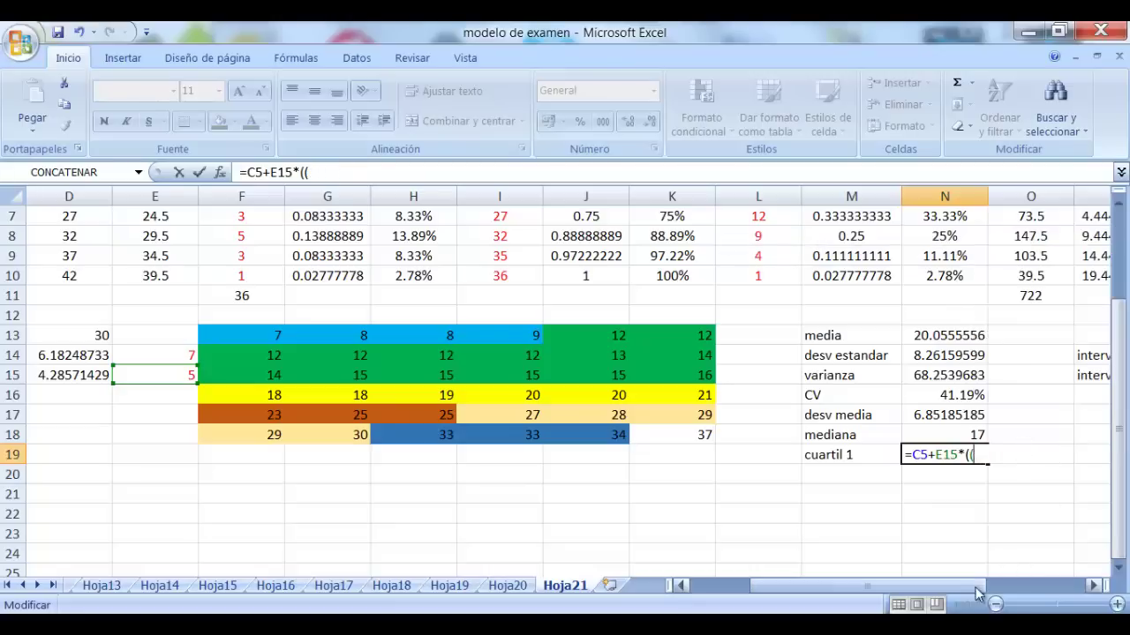
Complete N19 as =C5+E15*((S15-I4)/F5), giving a first quartile of 13.7857143
left_click_drag(959, 582, 1017, 583)
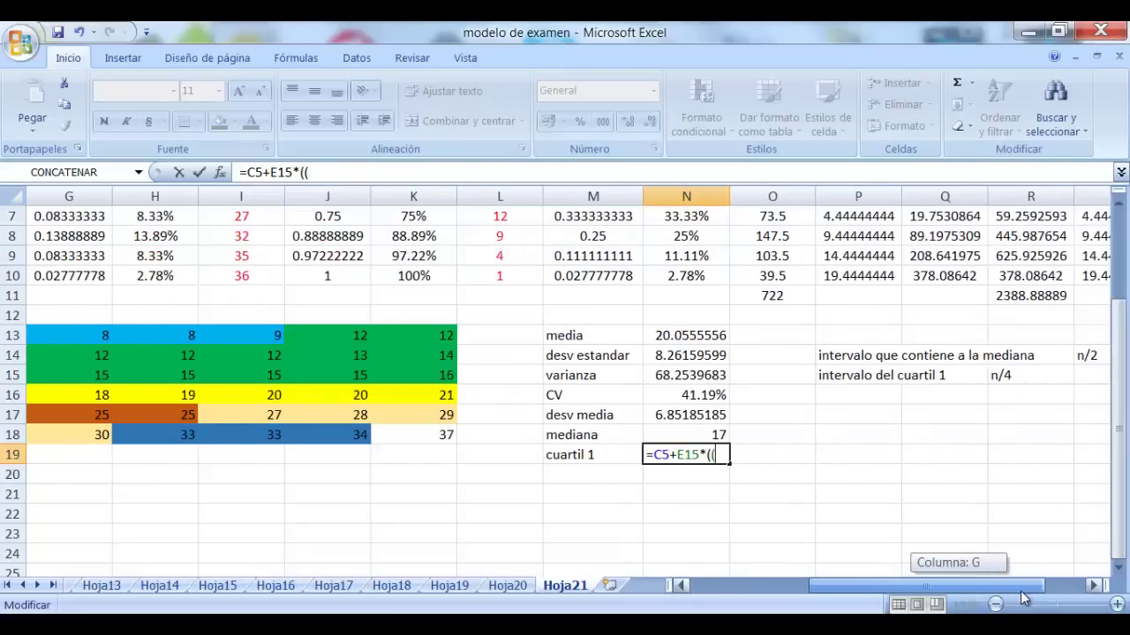
left_click(1094, 585)
left_click(1095, 585)
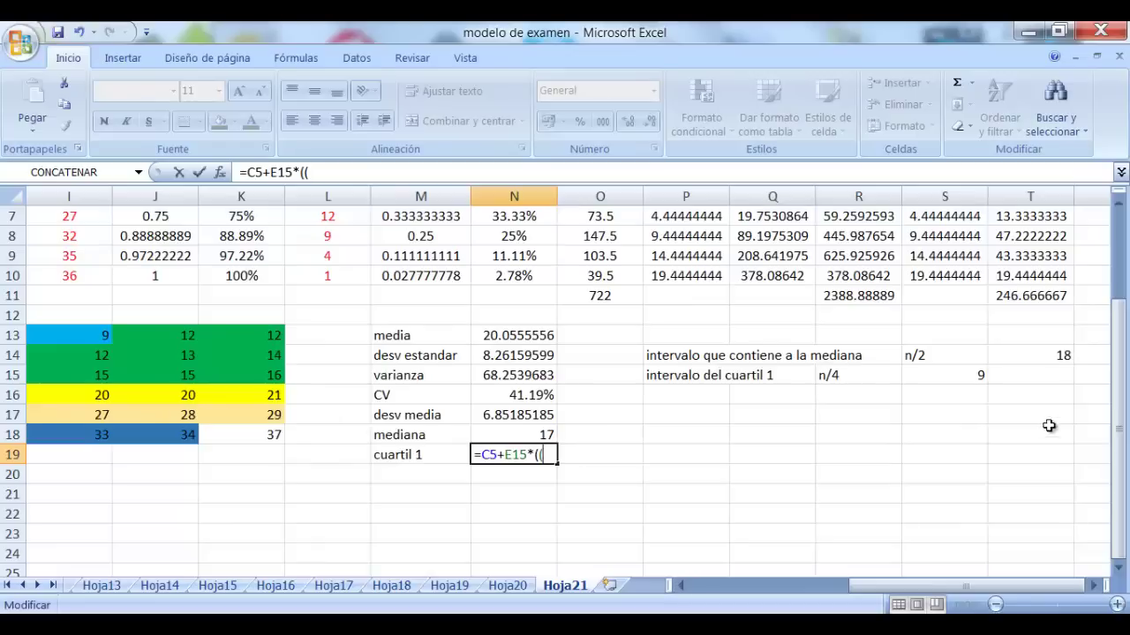
left_click(978, 375)
type("-")
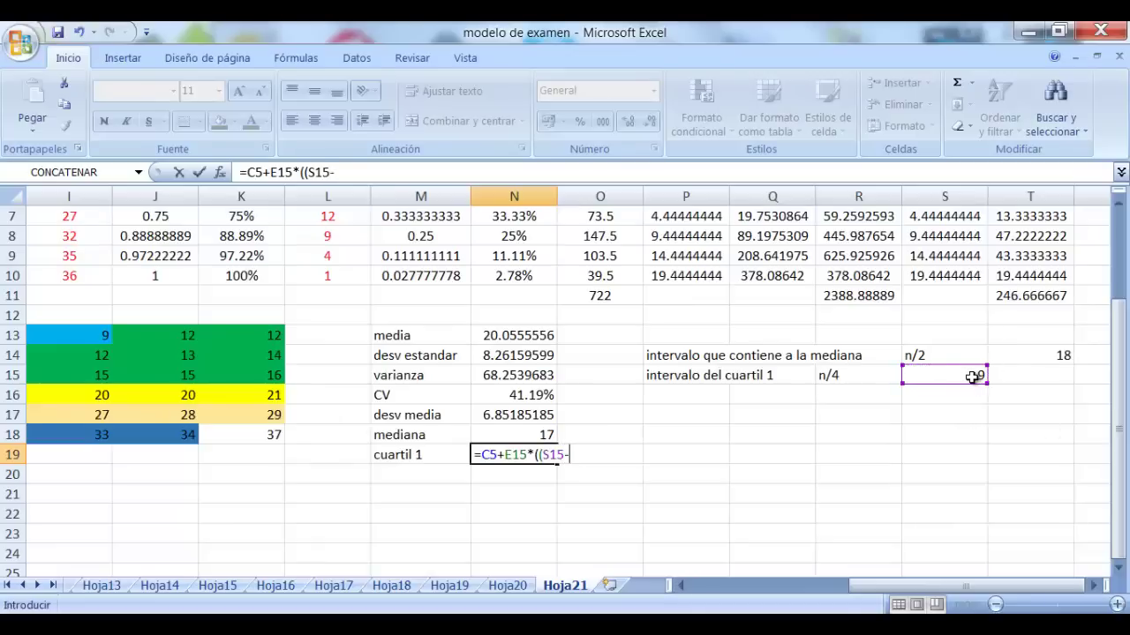
left_click_drag(927, 585, 750, 587)
scroll(439, 565, "up", 2)
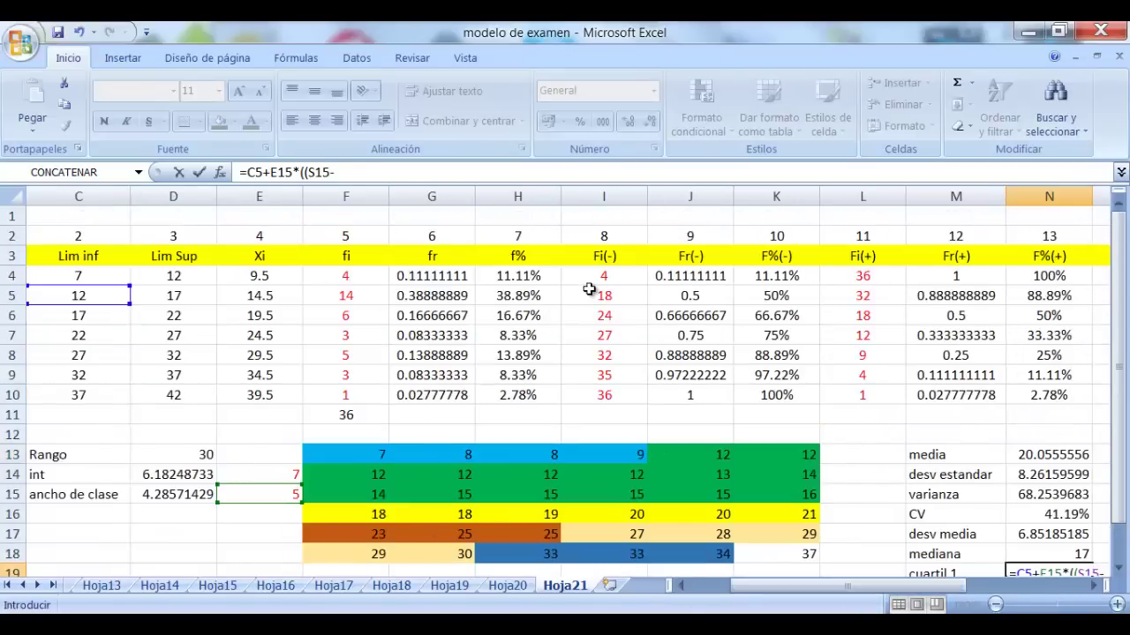
left_click(617, 278)
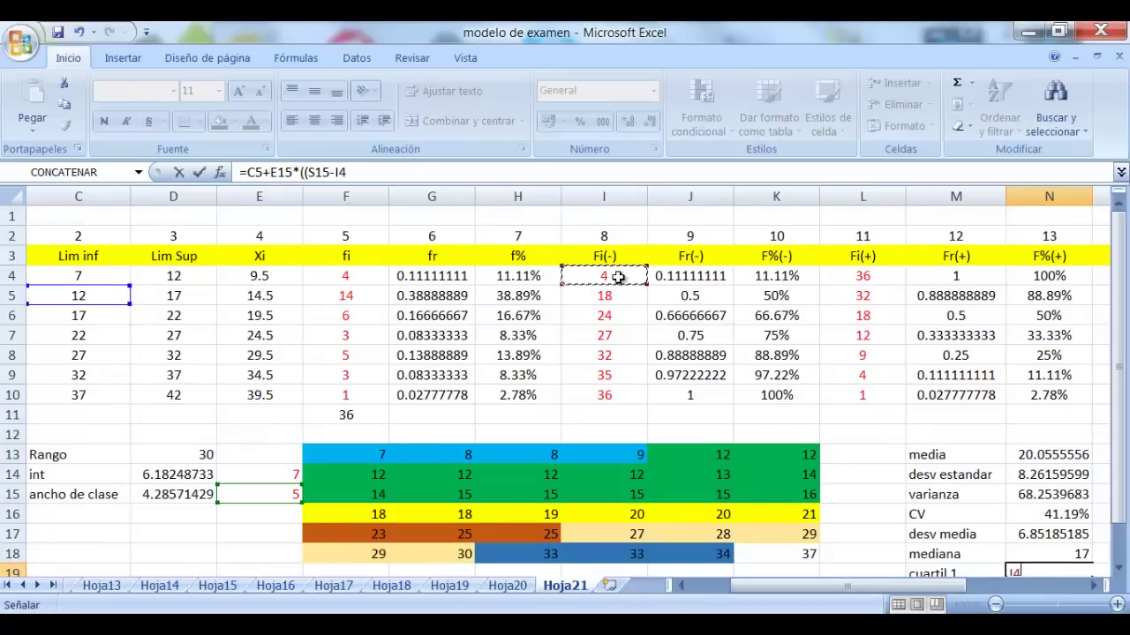
type(")/")
left_click(348, 291)
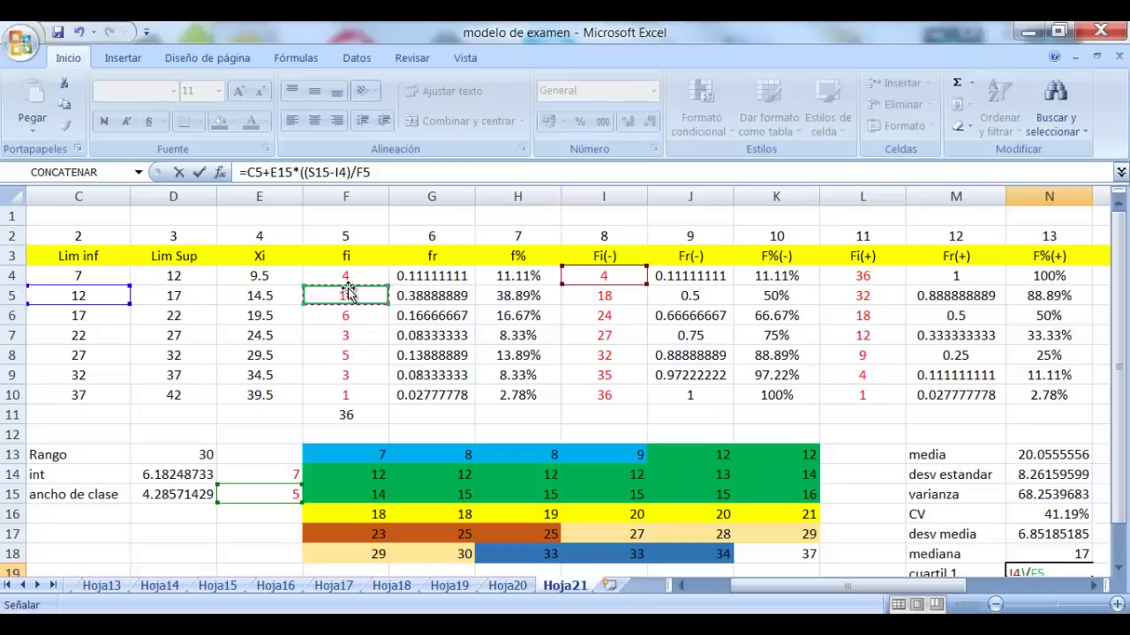
type(")")
key("Return")
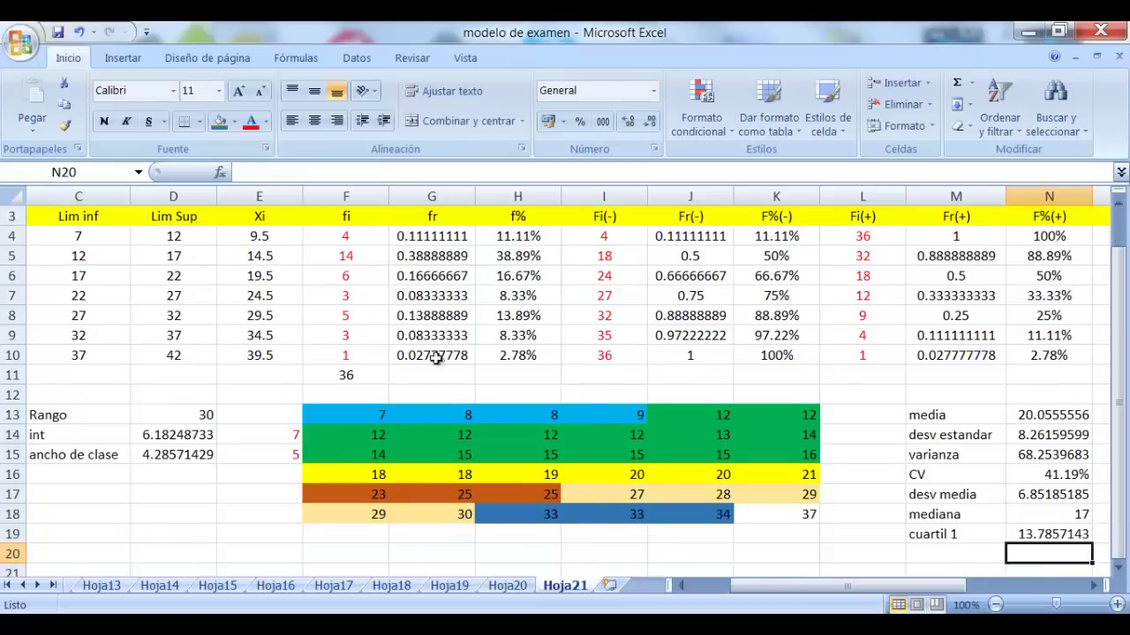
Write in O19 that 25% consumed under 13,78 sodas and the remaining 75% more
left_click(942, 552)
left_click(1095, 585)
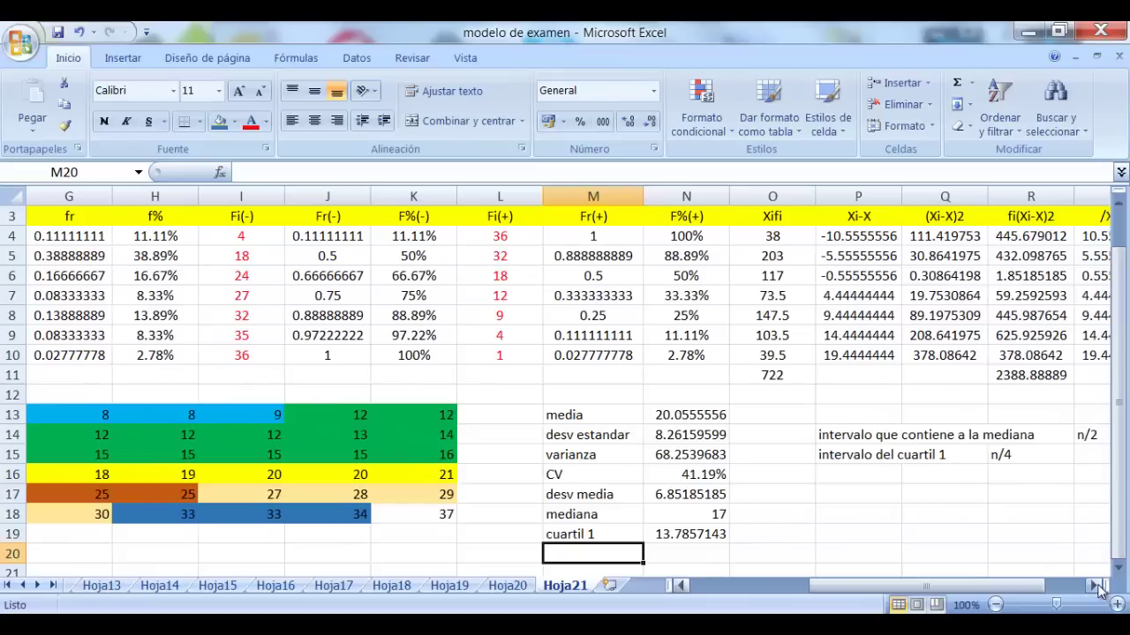
left_click(757, 533)
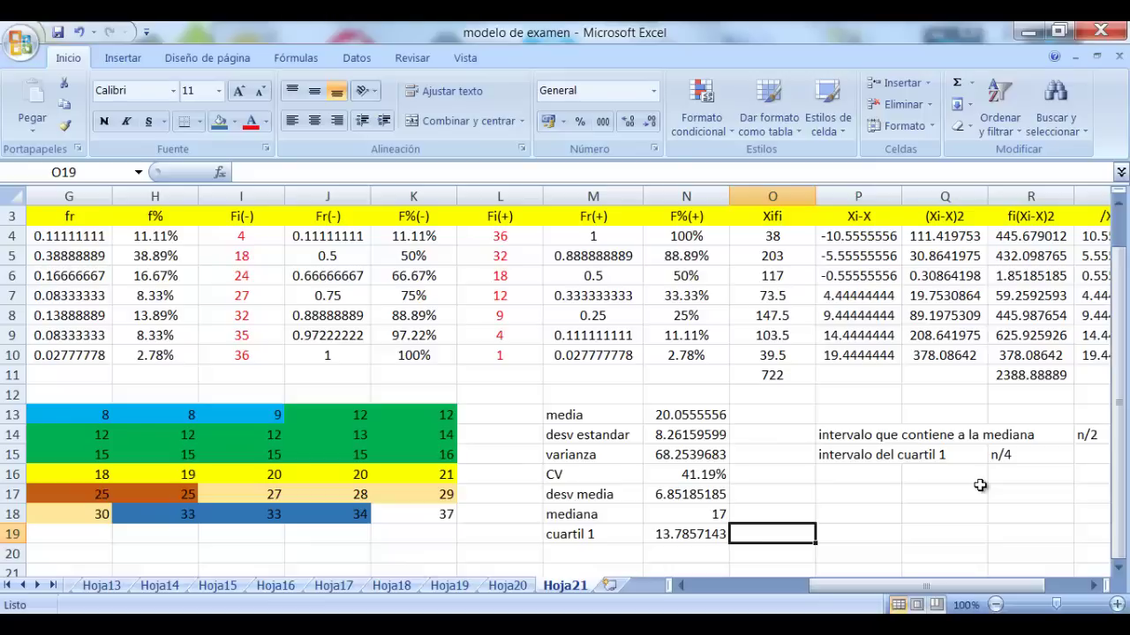
left_click(1093, 585)
left_click(1093, 585)
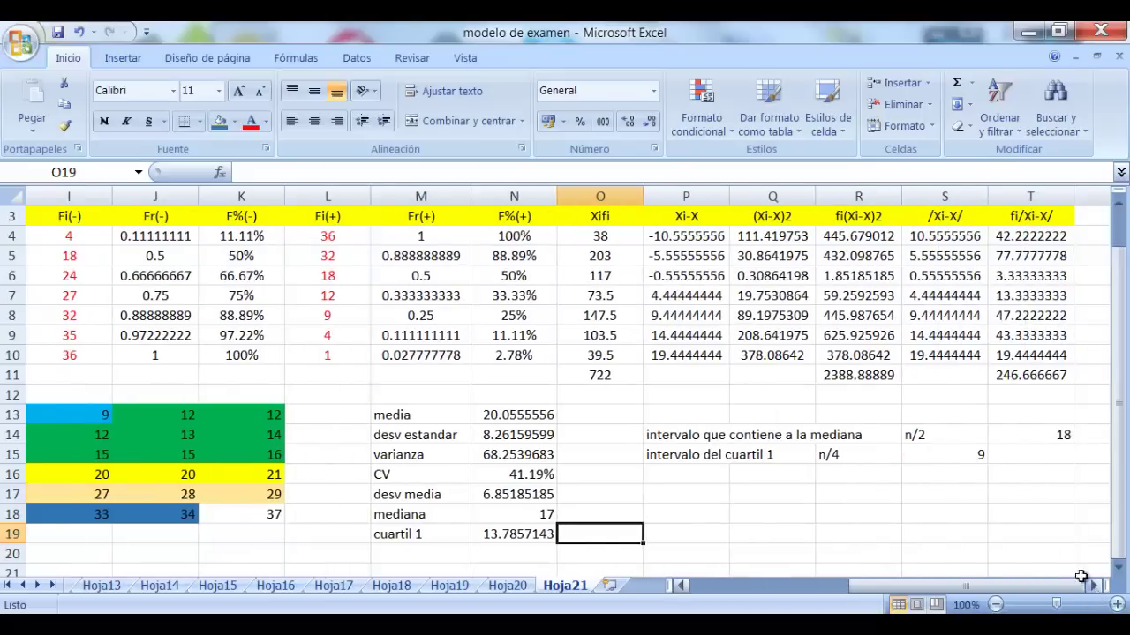
type("el")
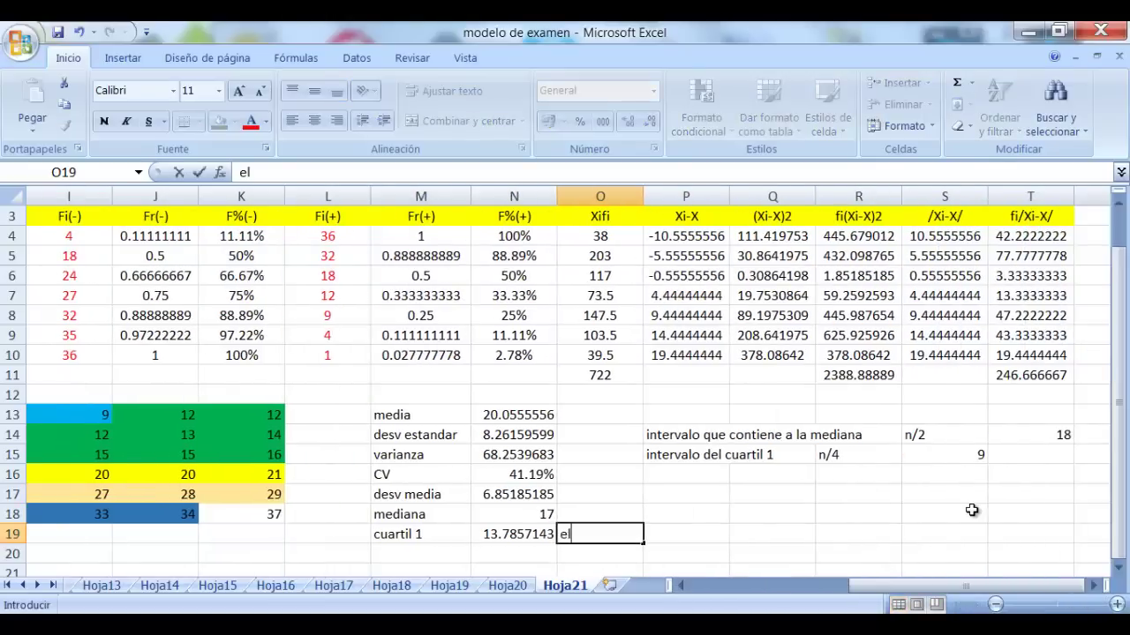
type(" 25% de la")
key("BackSpace")
type("as")
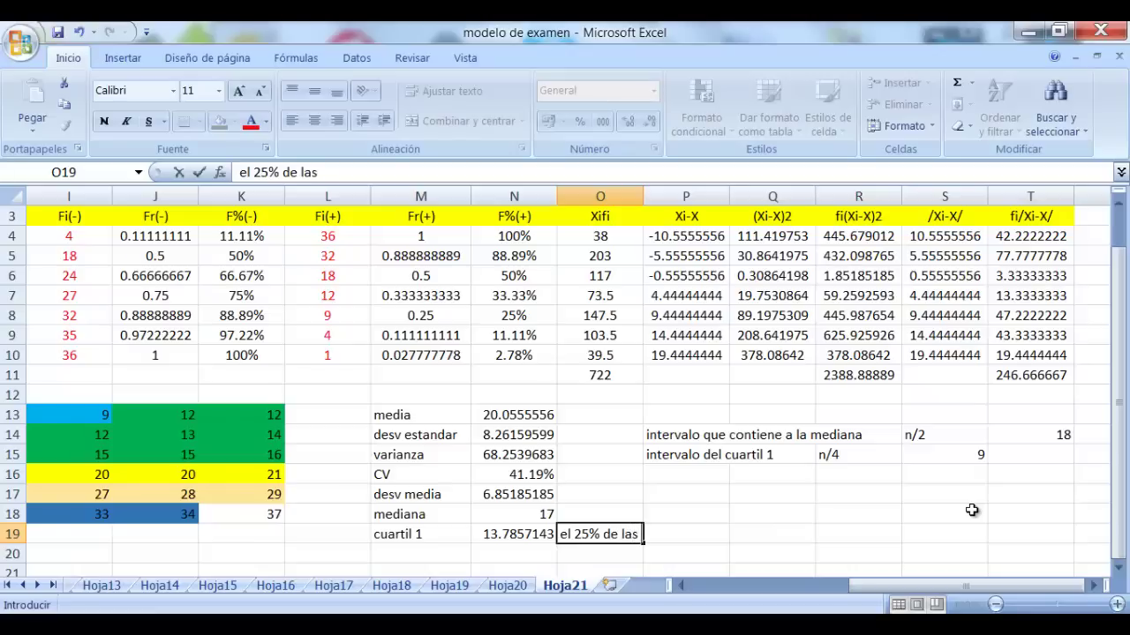
type(" person")
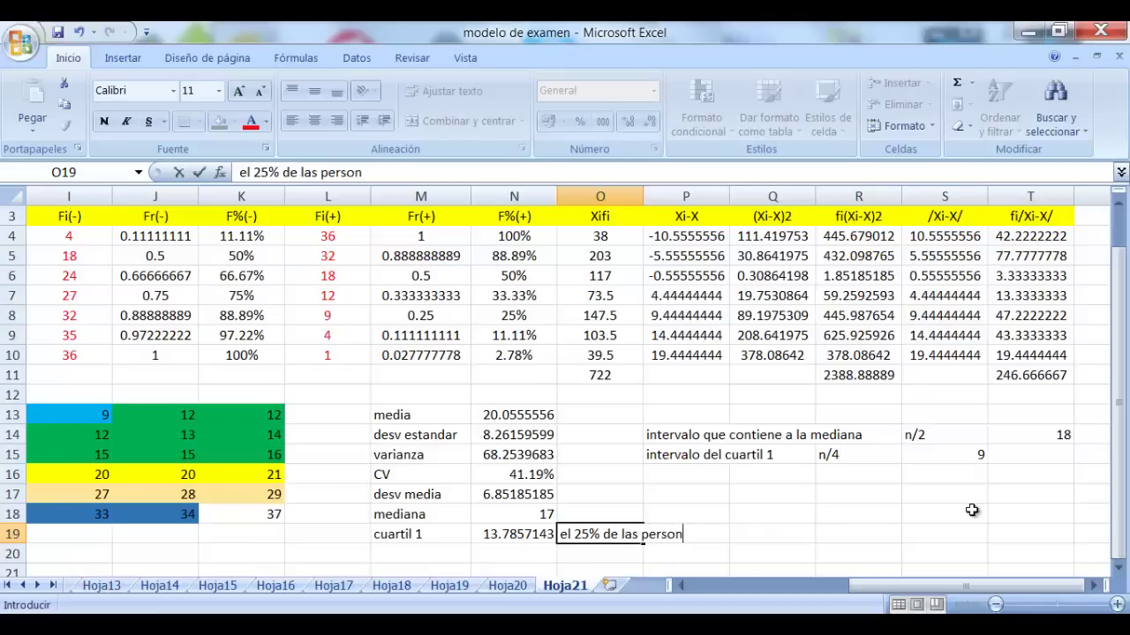
type("as consumen")
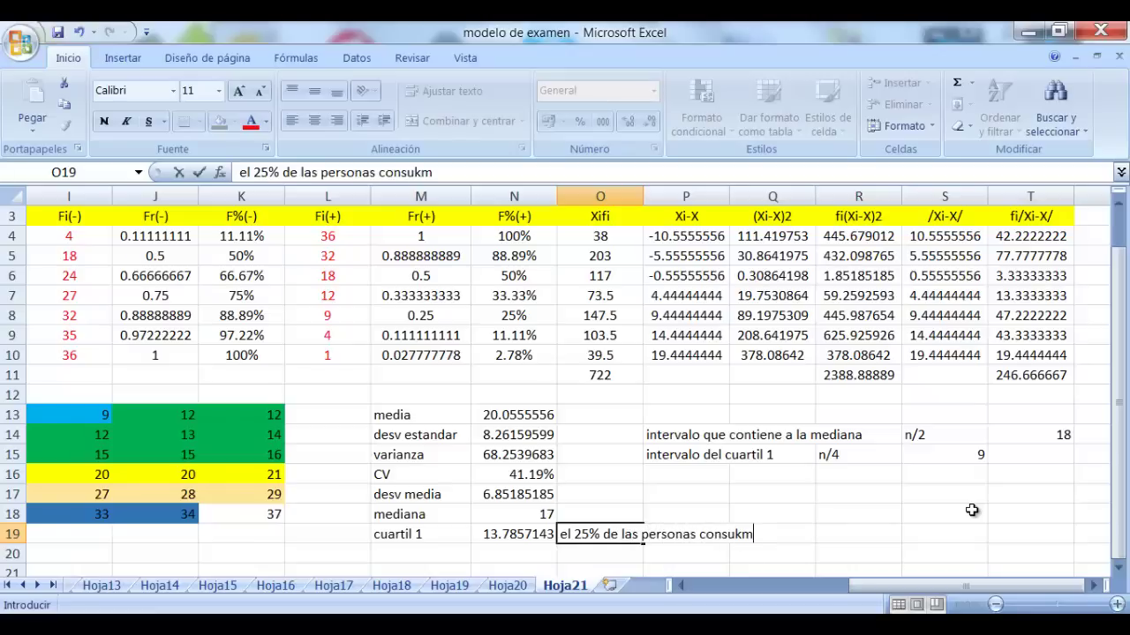
key("BackSpace")
key("BackSpace")
key("BackSpace")
type("men")
key("BackSpace")
key("BackSpace")
type("ieron")
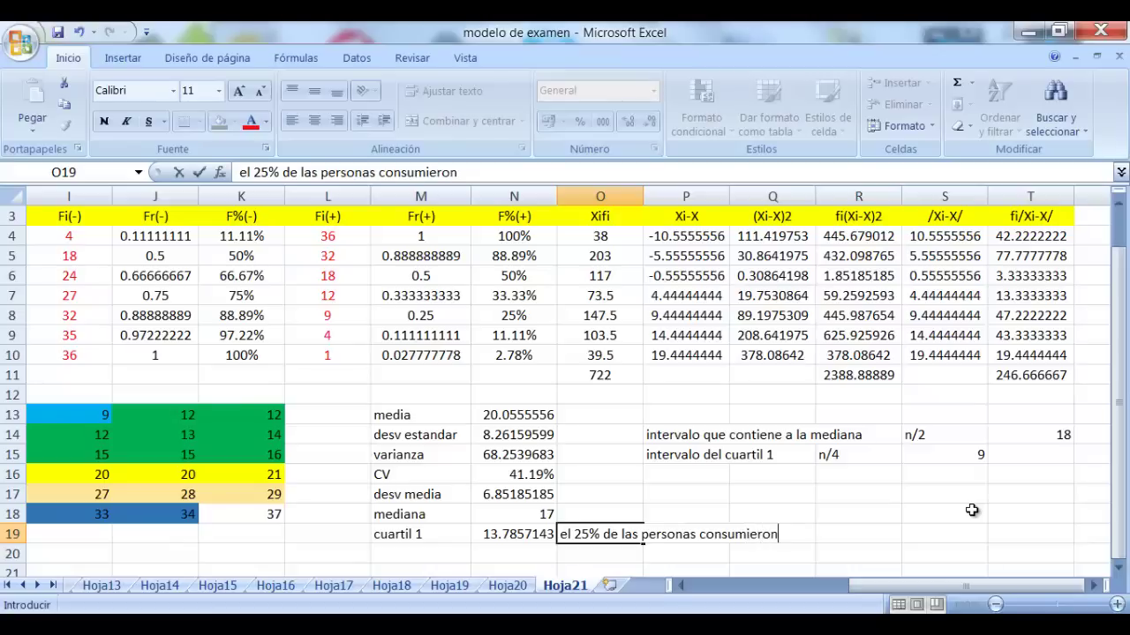
type(" menos de ")
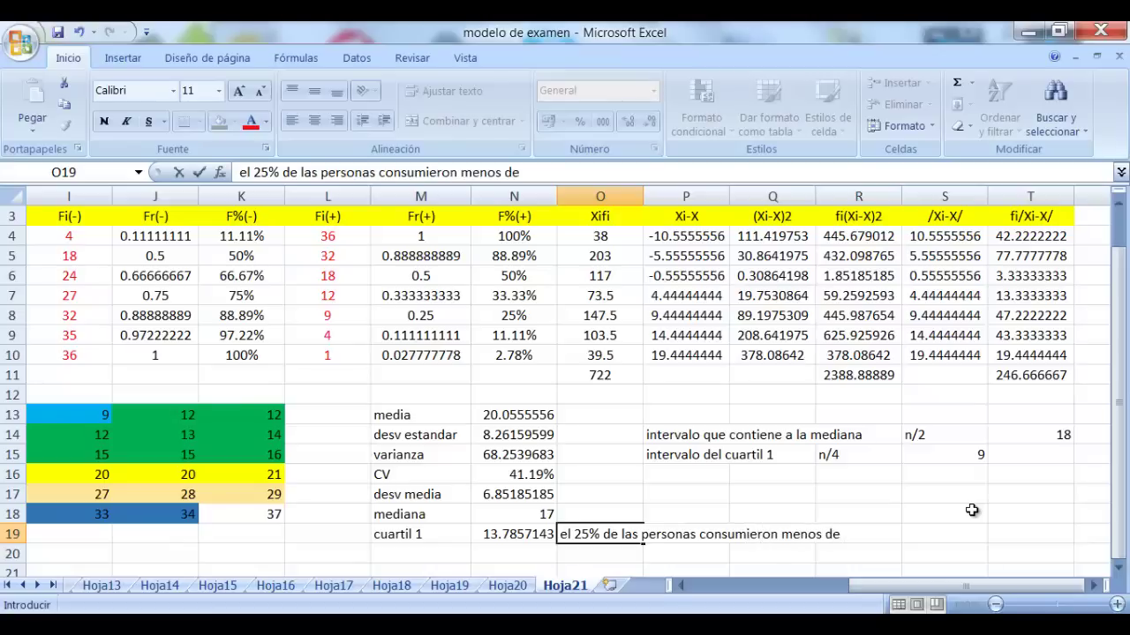
type("13,78 sodas y el")
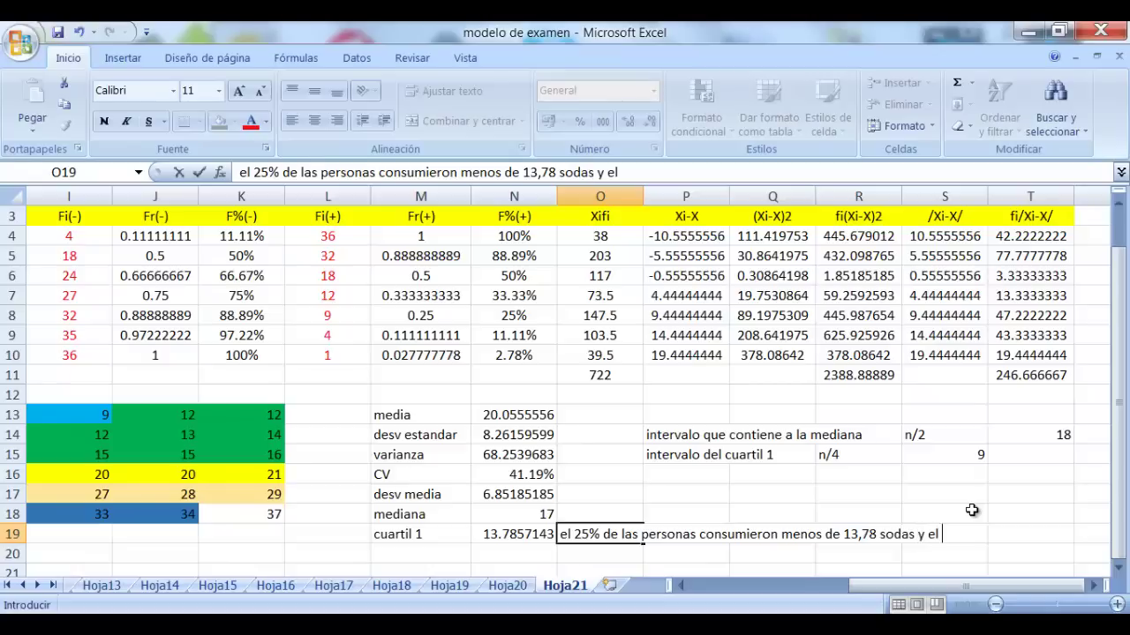
type(" 75% restante co")
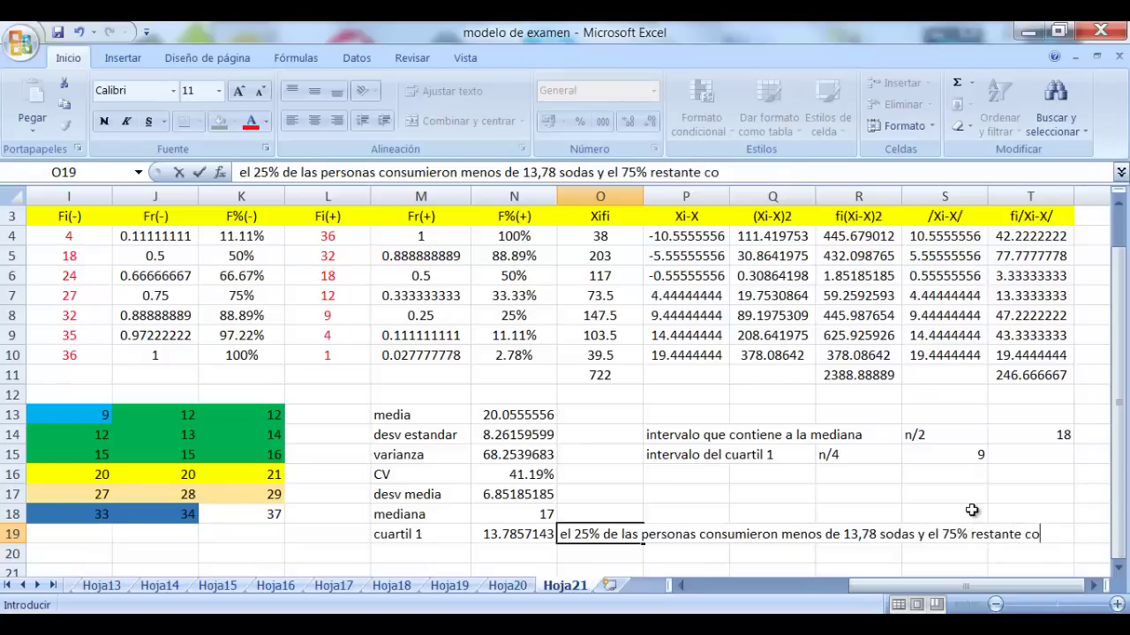
type("nsumio mas")
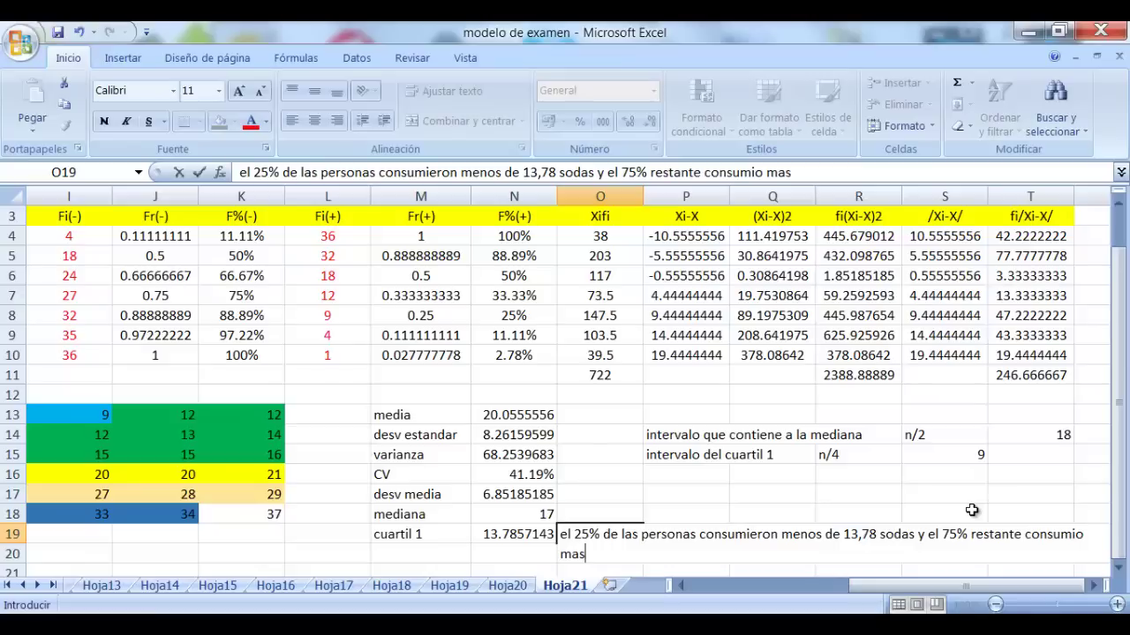
left_click(706, 495)
Label M20 'cuartil 3' below cuartil 1
left_click_drag(924, 594, 900, 593)
scroll(812, 537, "down", 2)
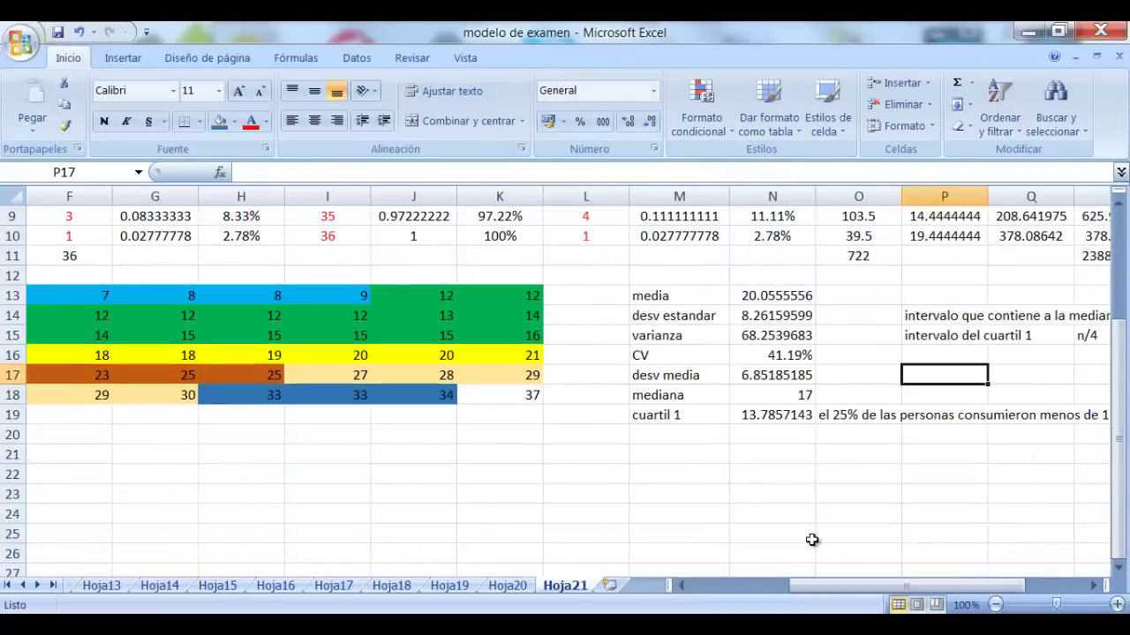
left_click(687, 434)
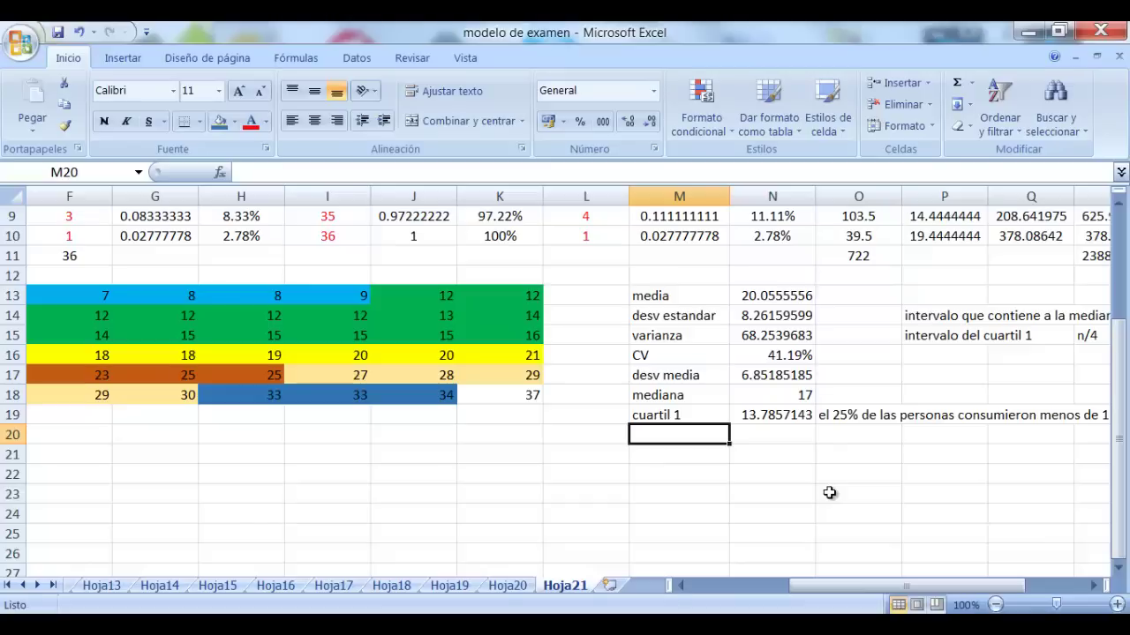
type("cuartil 3")
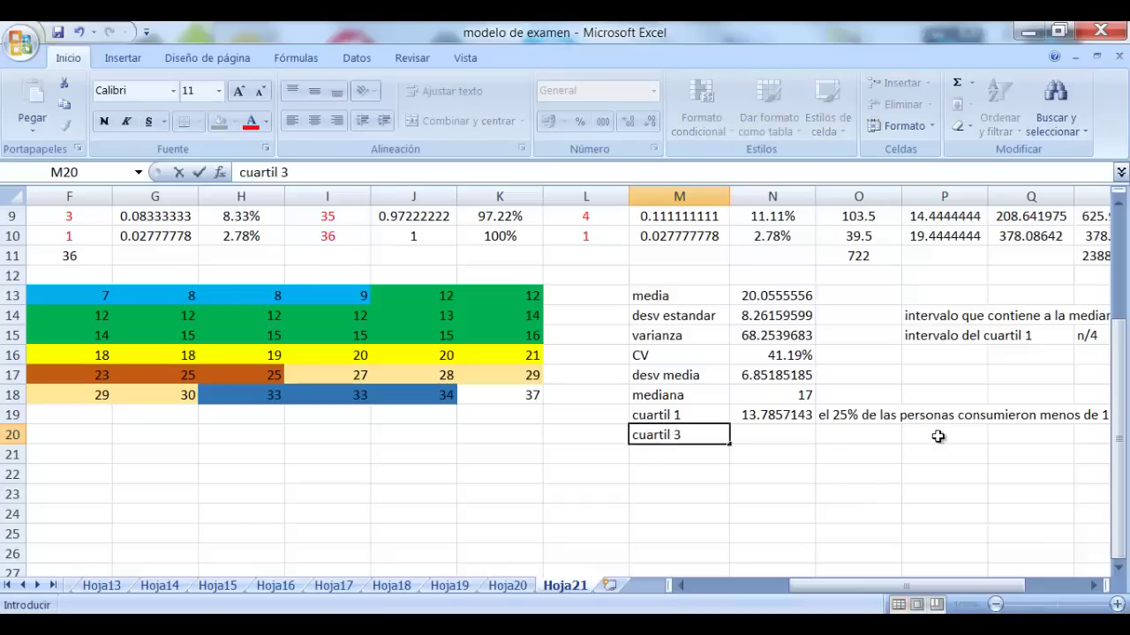
left_click(821, 498)
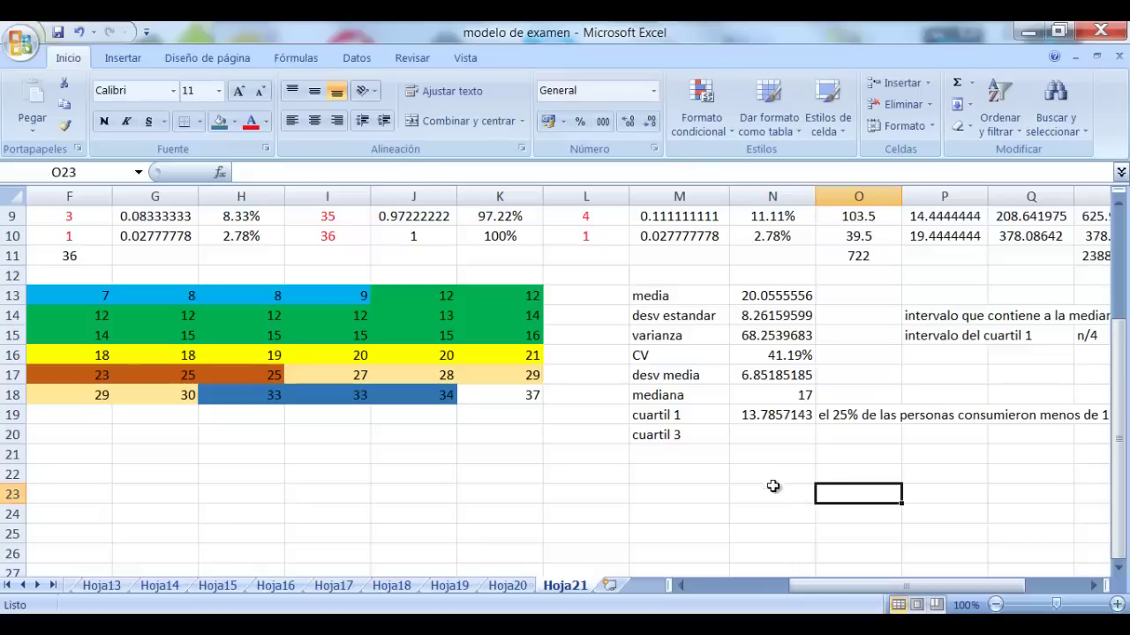
left_click(784, 461)
left_click(788, 430)
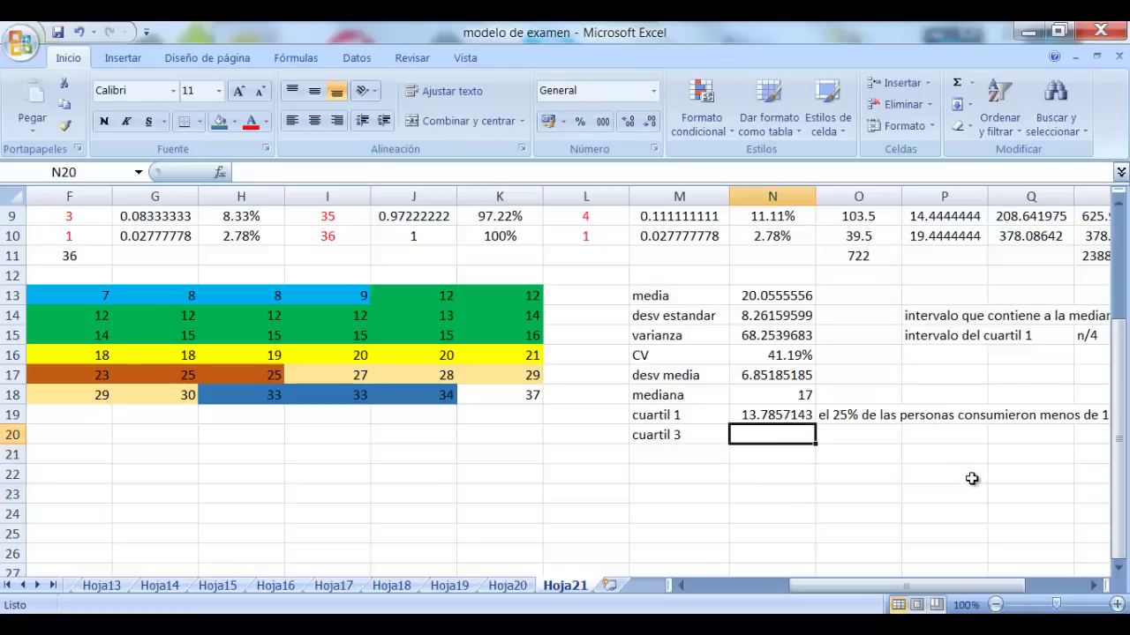
Note 'intervalo del cuartil 3' with 3n/4 set to 32.4, and add a 'la moda' label
left_click(1093, 586)
left_click(593, 353)
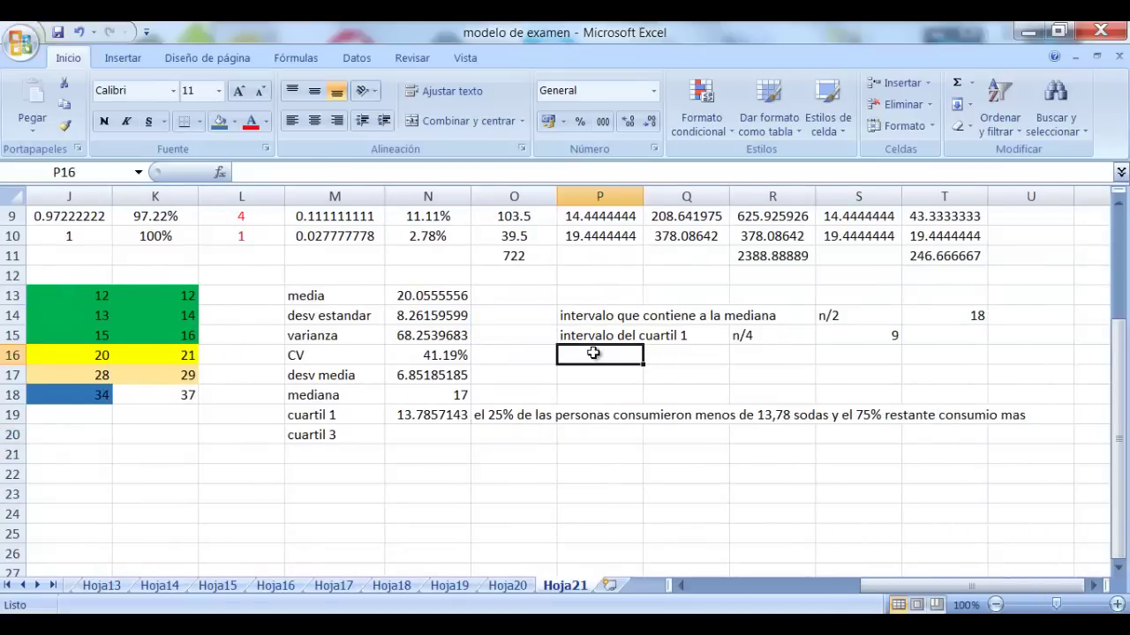
type("intervc¿a")
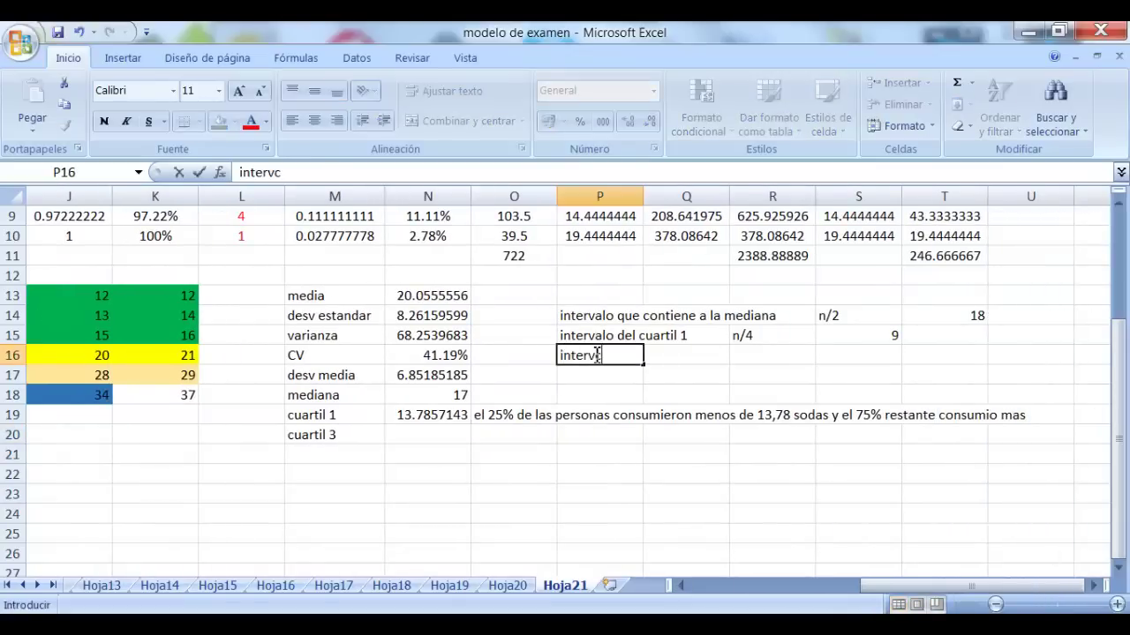
key("BackSpace")
key("BackSpace")
key("BackSpace")
type("alo del cuartil 3")
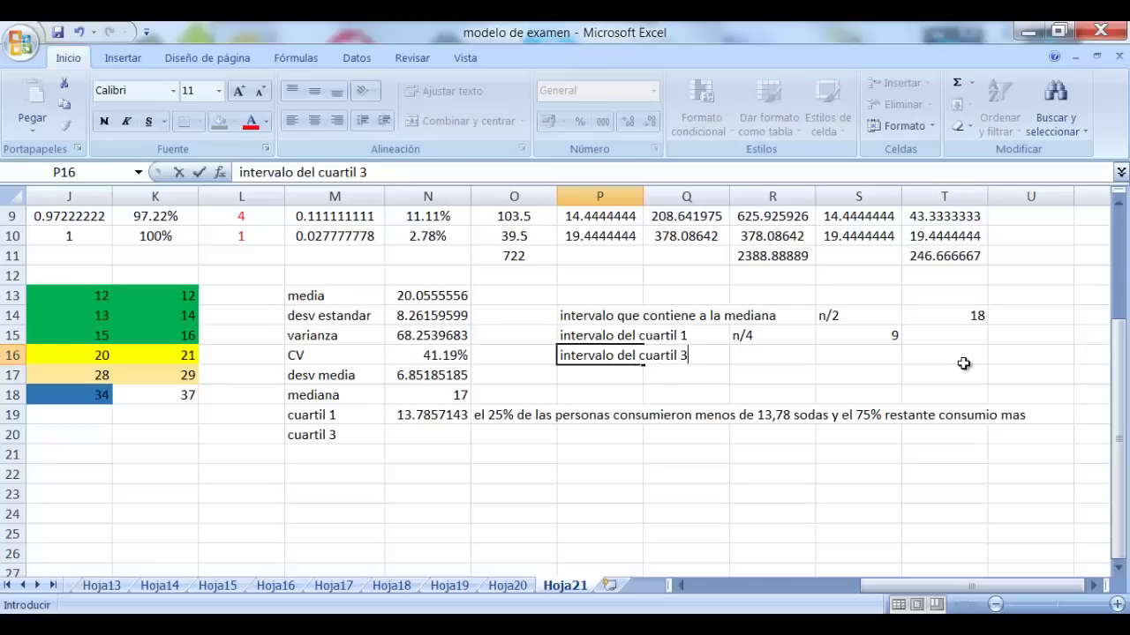
key("Tab")
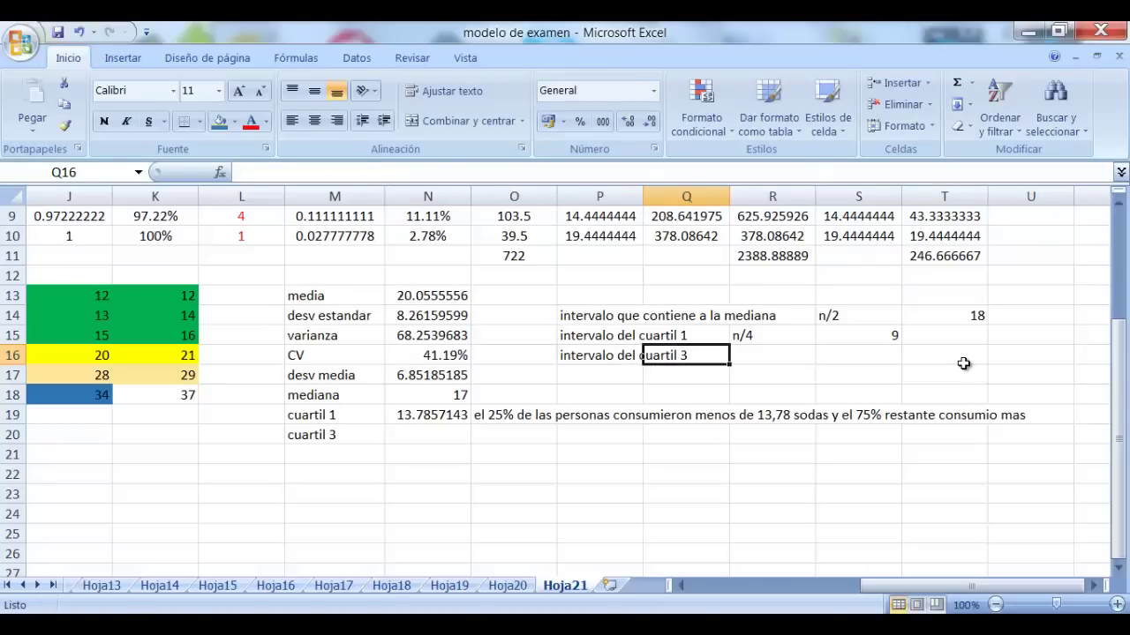
key("Tab")
type("3")
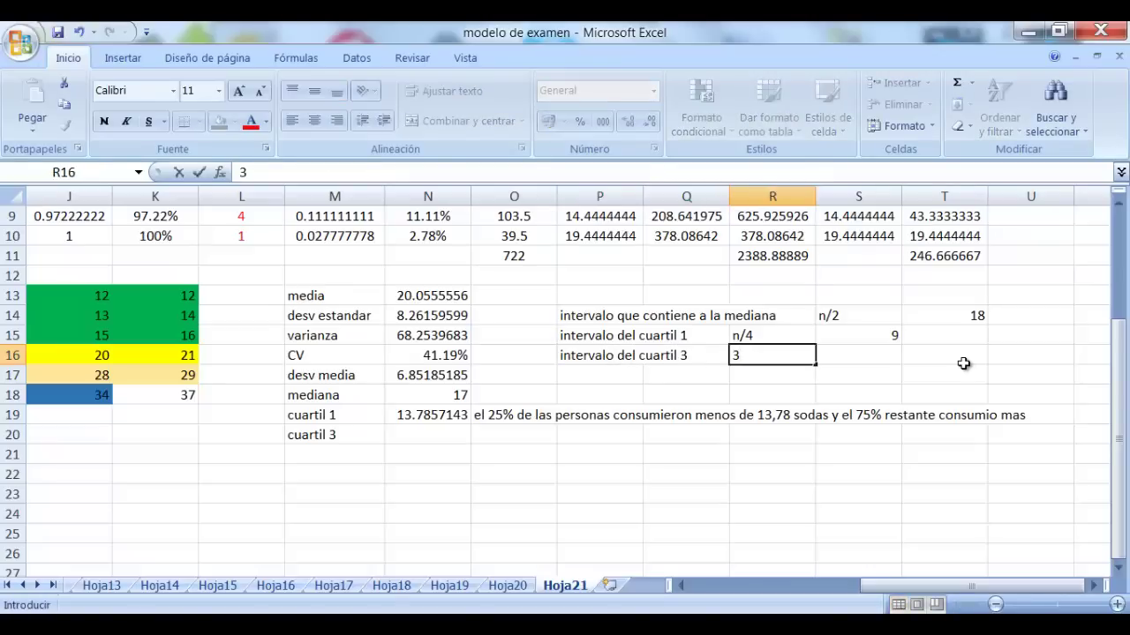
type("n/4")
key("Tab")
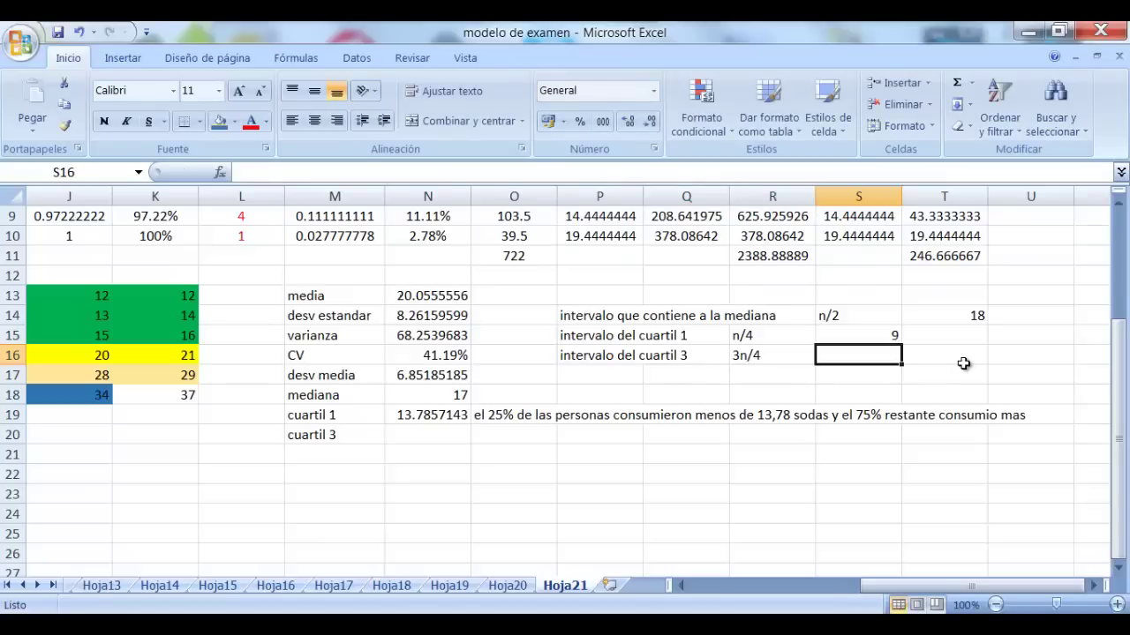
type("32.")
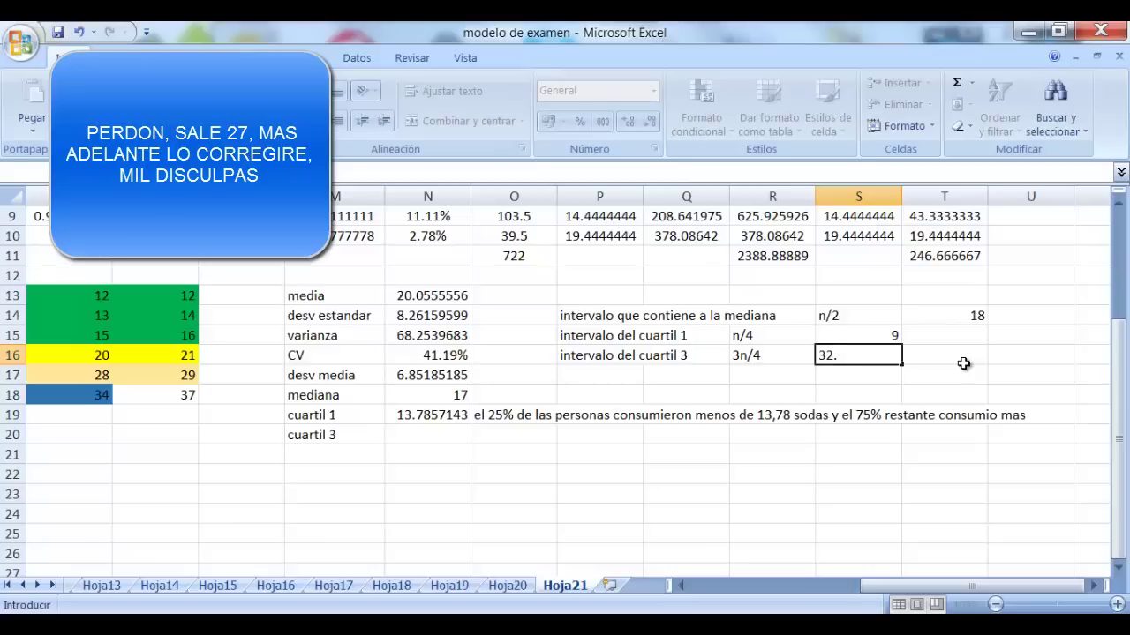
type("4")
key("Return")
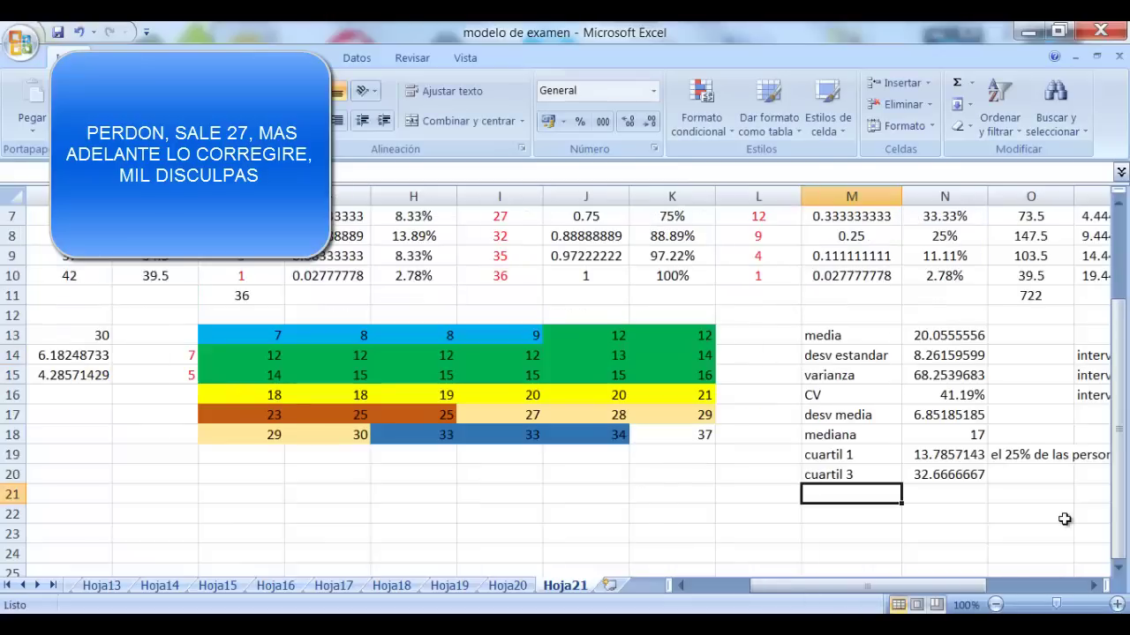
type("l")
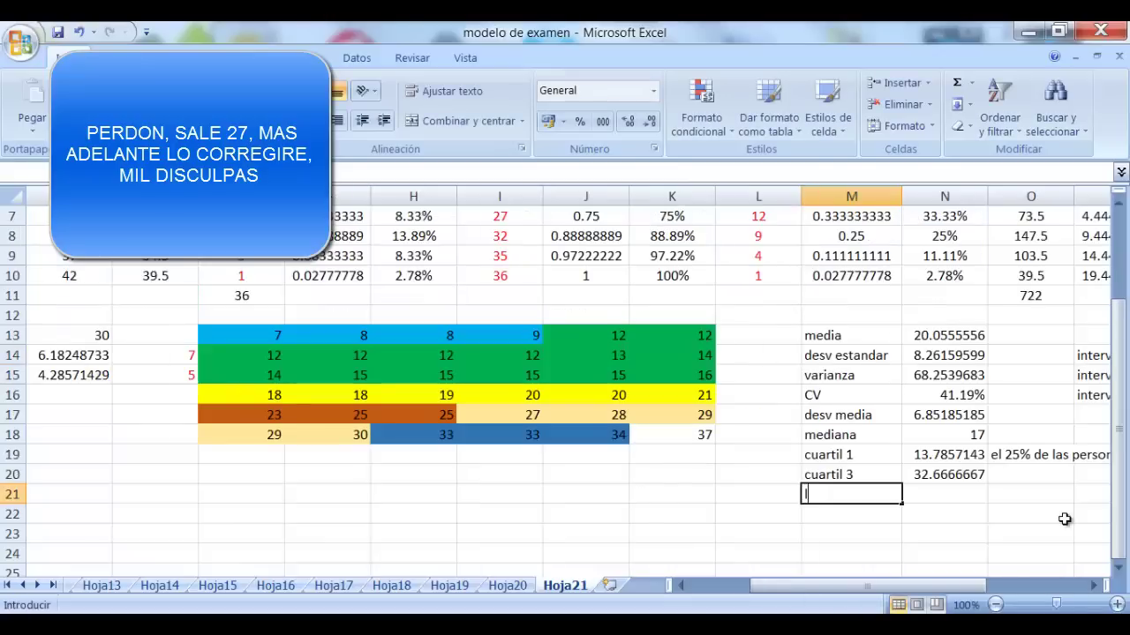
type("a moda")
key("Tab")
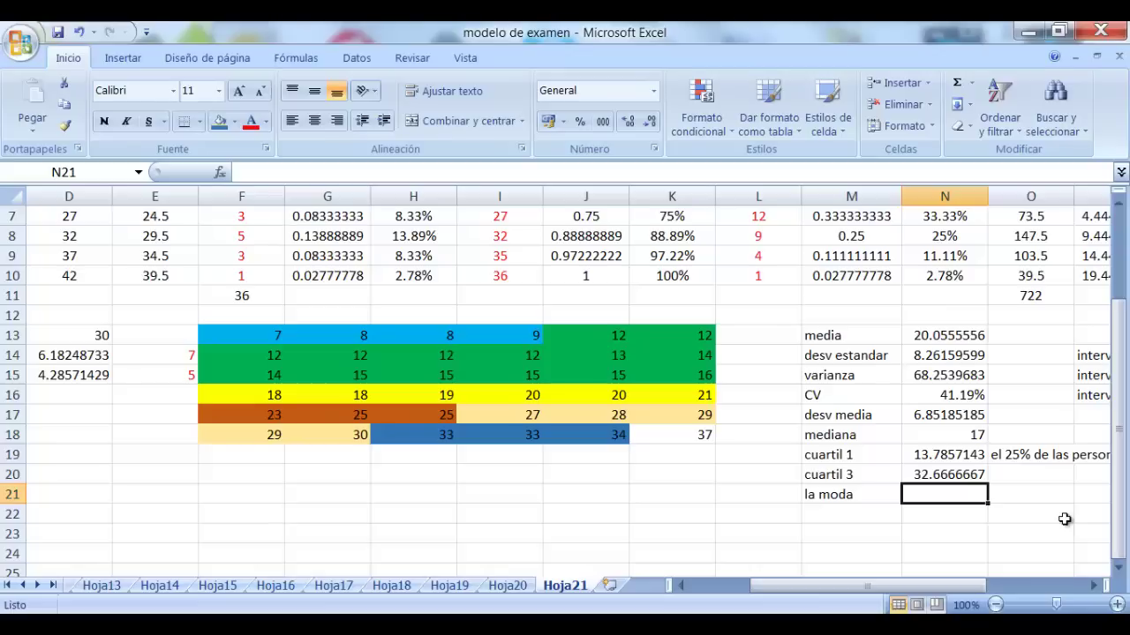
Add the label 'intervalo de la moda' in P17
scroll(1094, 585, "right", 5)
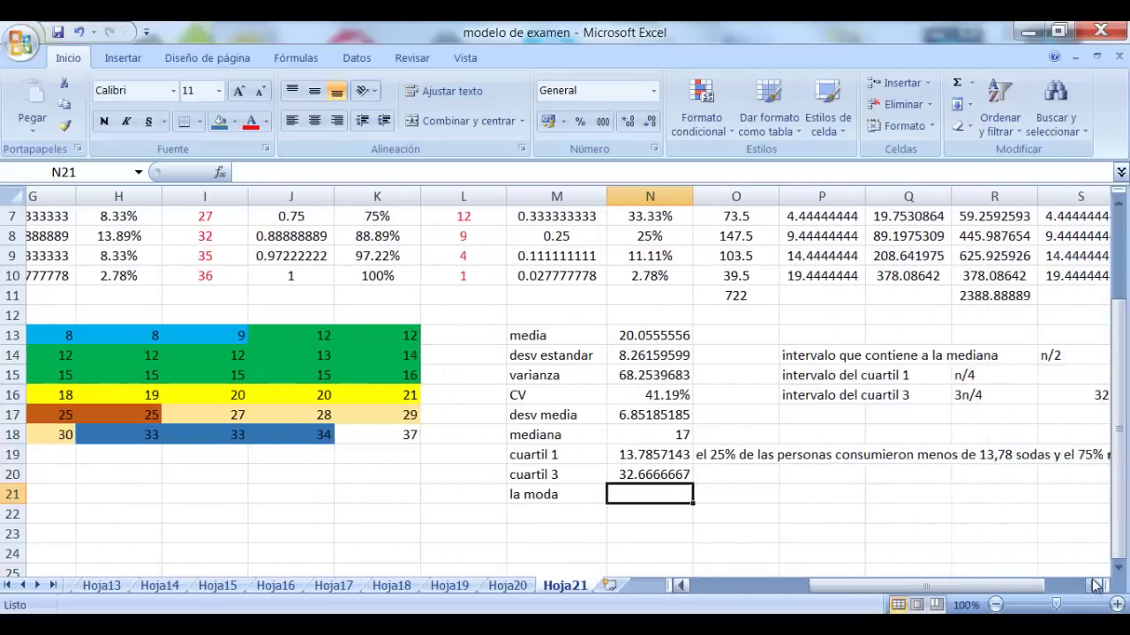
left_click(678, 413)
type("i")
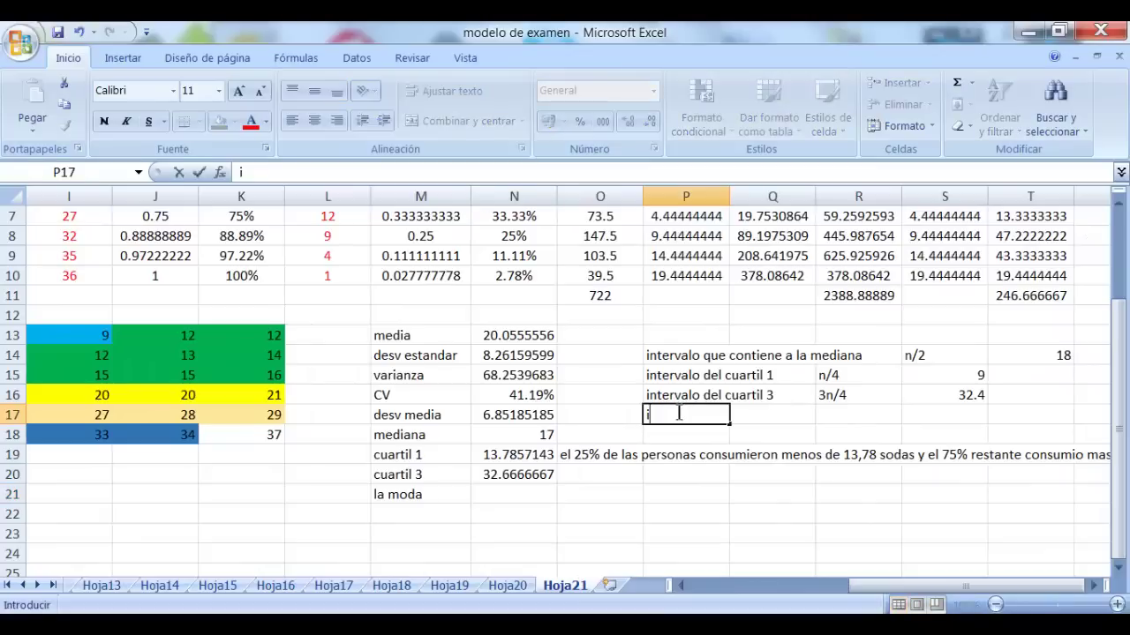
type("ntervalo de ")
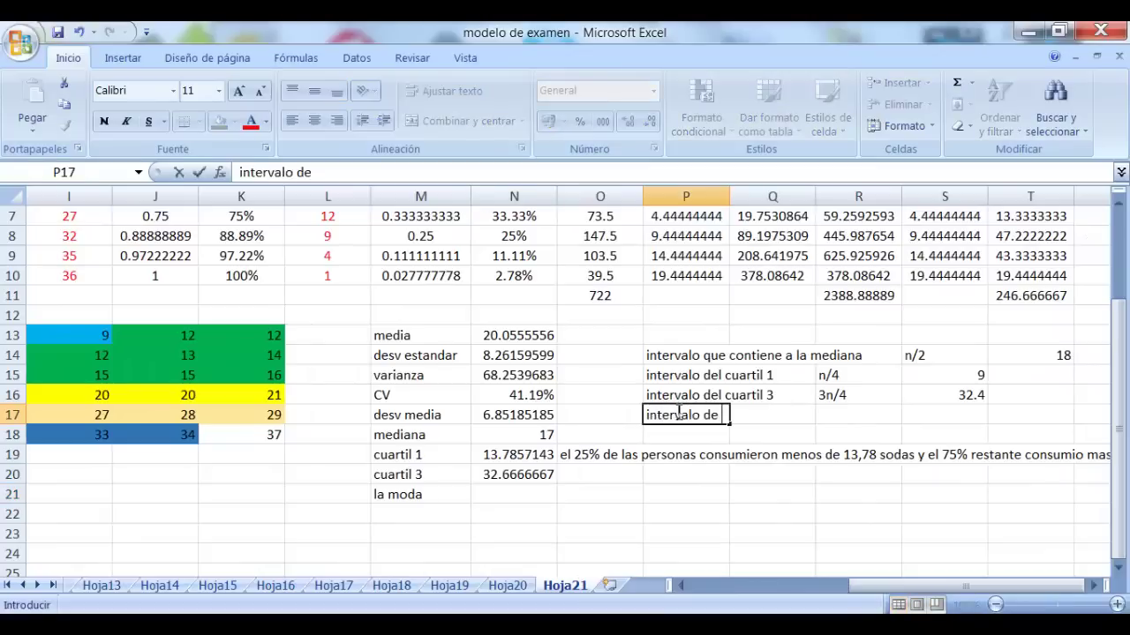
type("la moda")
key("Tab")
key("Tab")
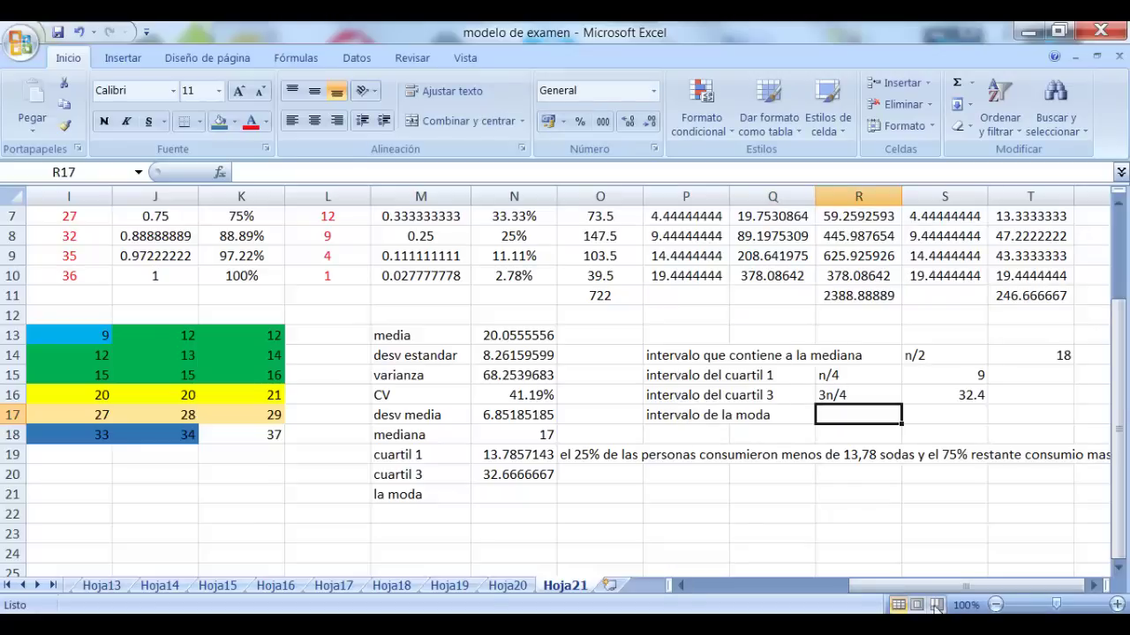
Explain beside it: '2do intervalo porque fi es mayor y es 14'
left_click_drag(912, 586, 772, 601)
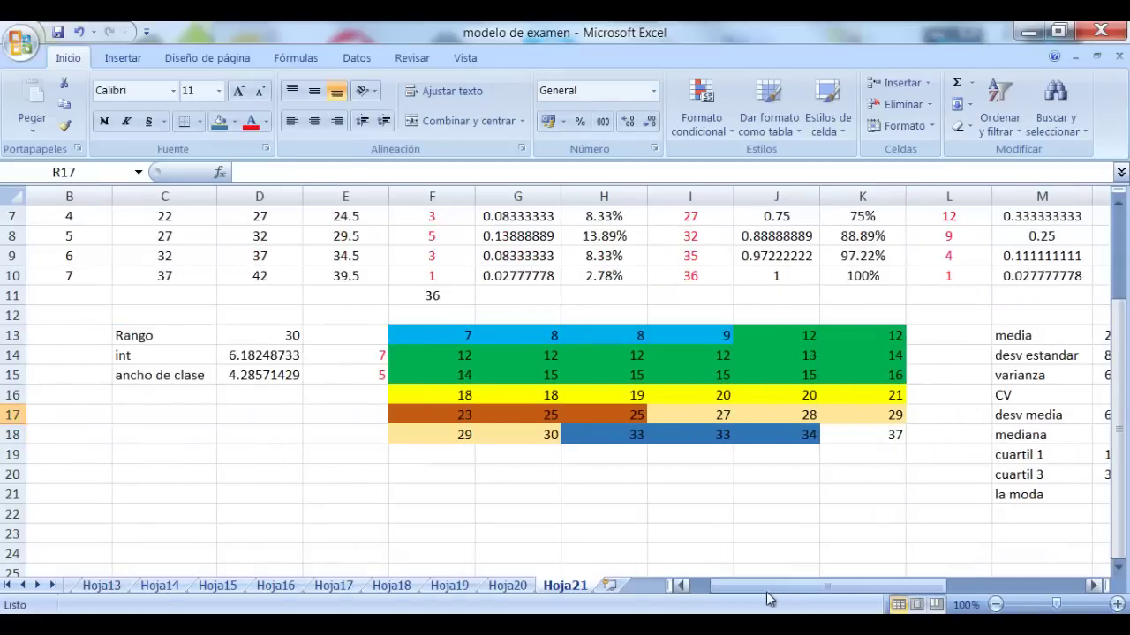
scroll(406, 482, "up", 2)
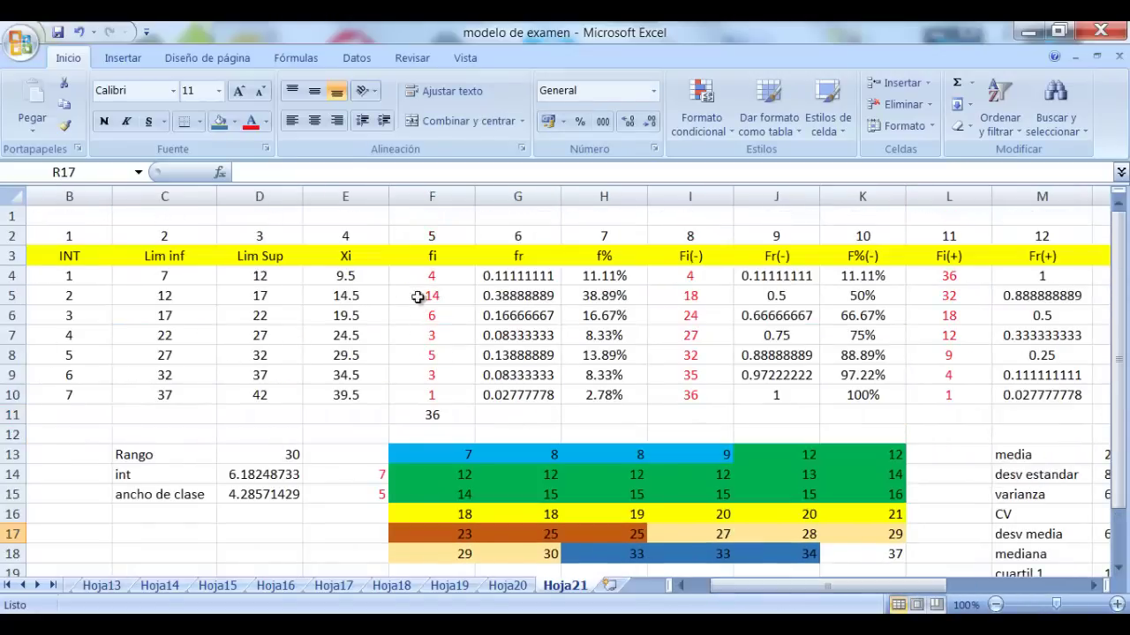
scroll(615, 296, "down", 2)
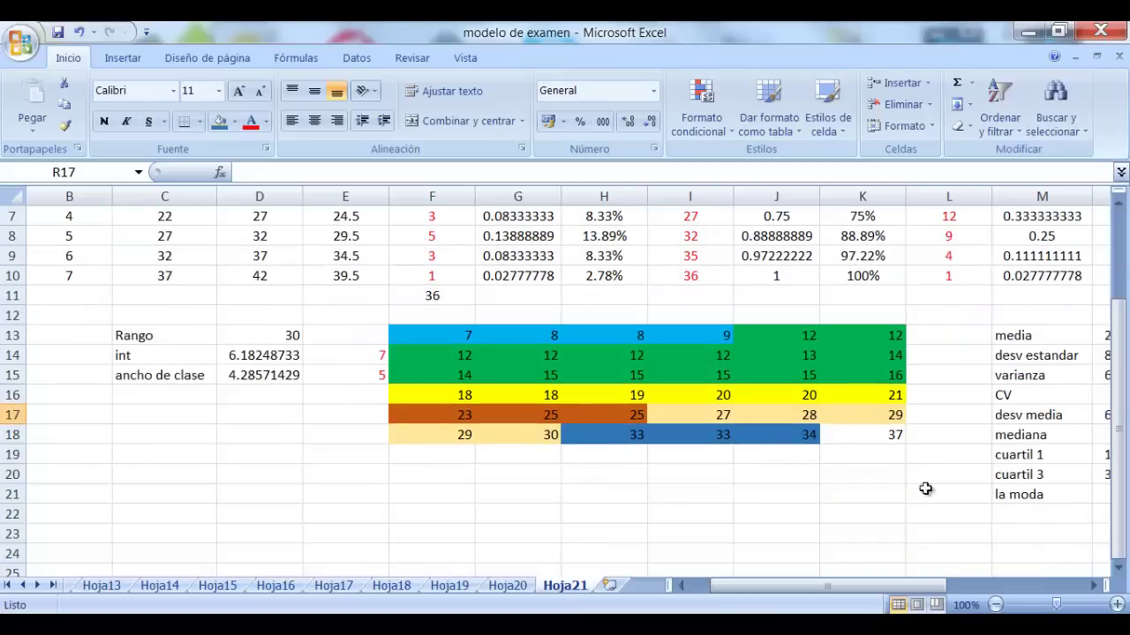
left_click_drag(850, 588, 893, 590)
type("2")
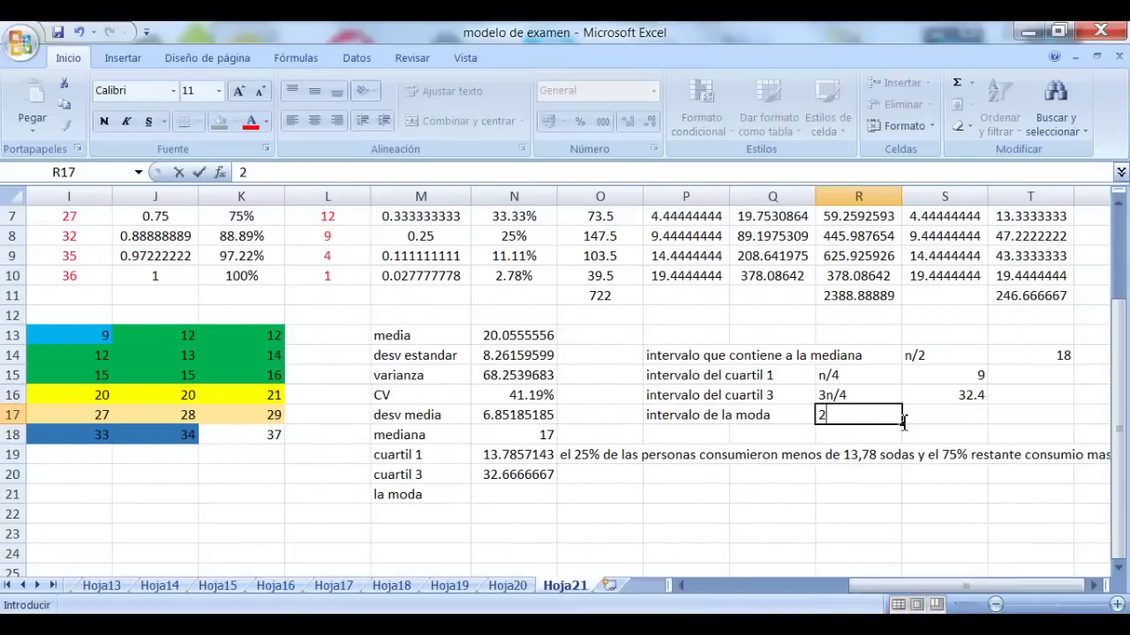
type("do interva")
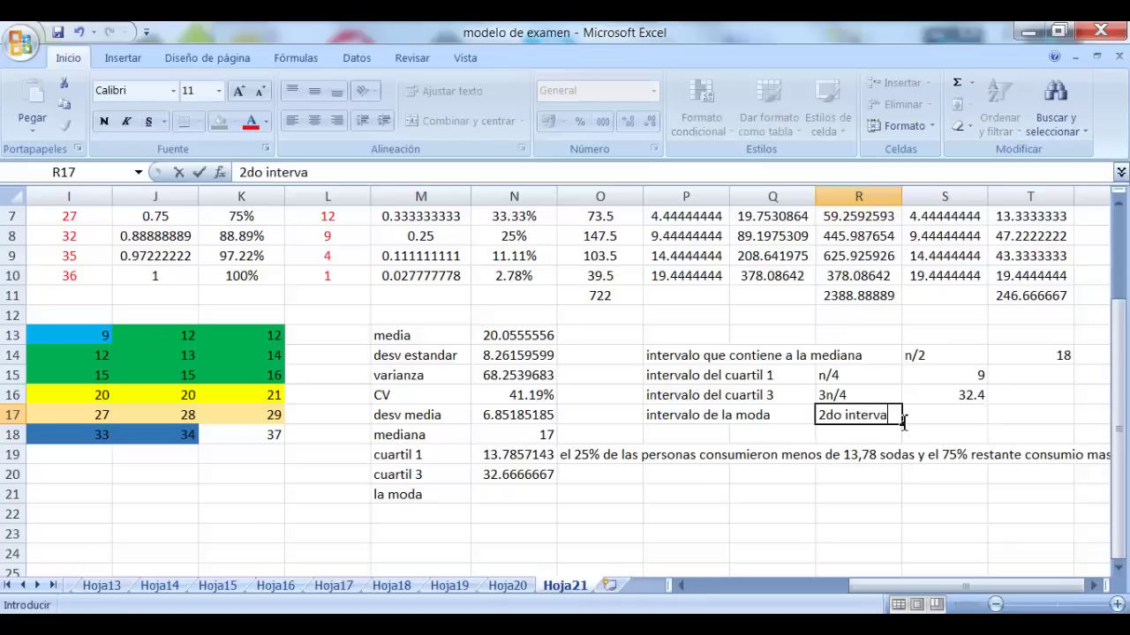
type("lo porqu")
key("BackSpace")
type("ue fi es ")
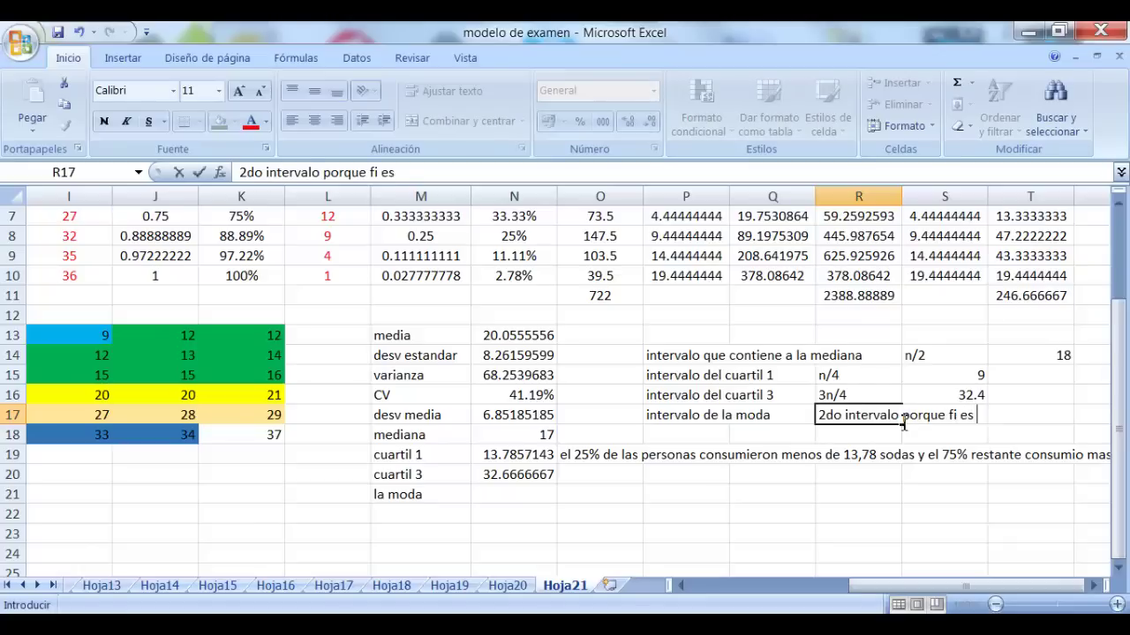
type("mayor y es")
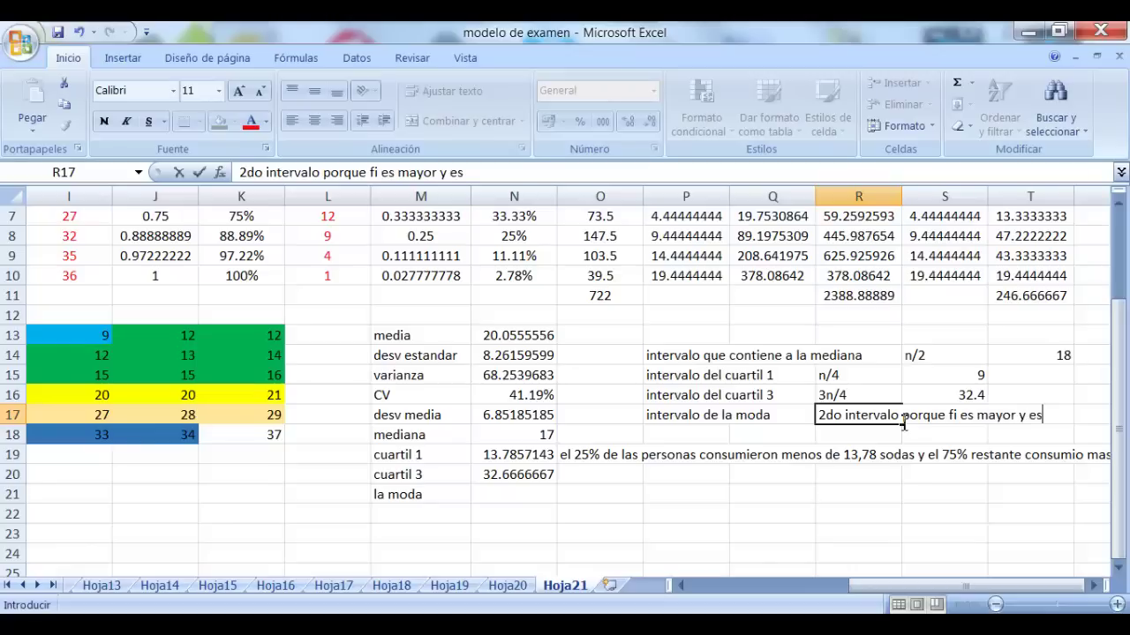
type(" 14")
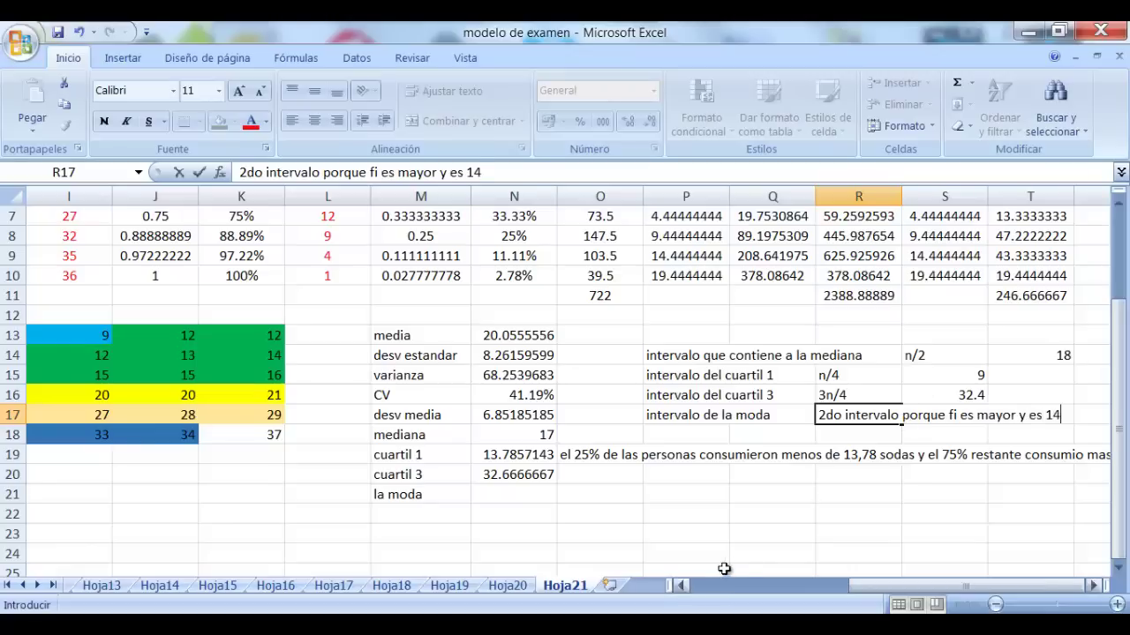
left_click(730, 535)
left_click(481, 508)
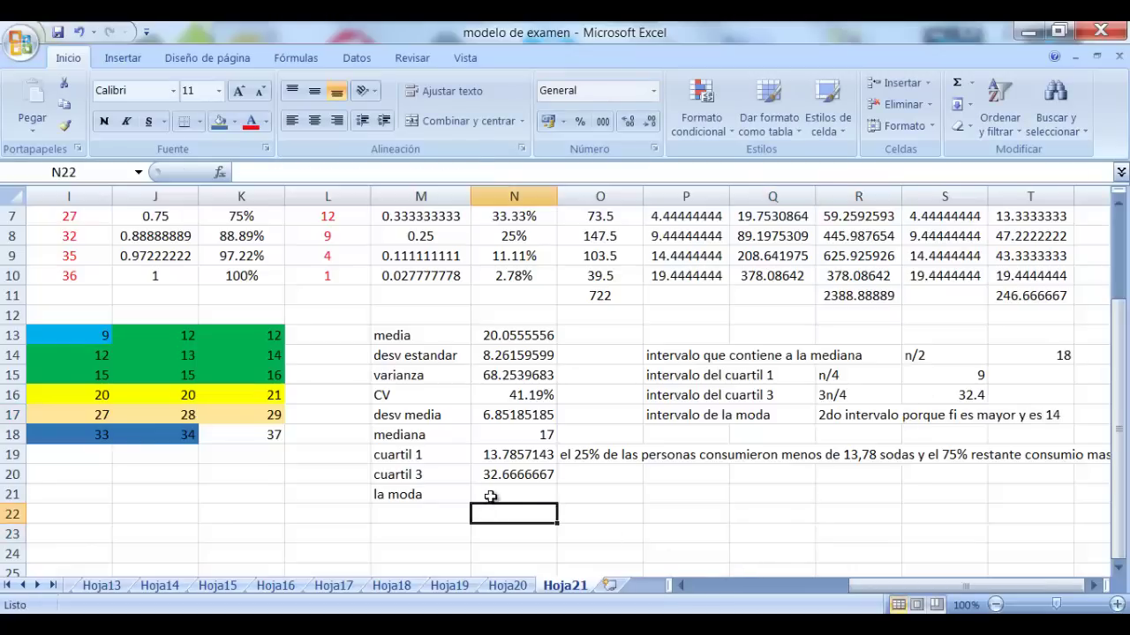
Enter the mode formula in N21 from lower limit C5 plus class width E15, giving 14.7777778
left_click(490, 497)
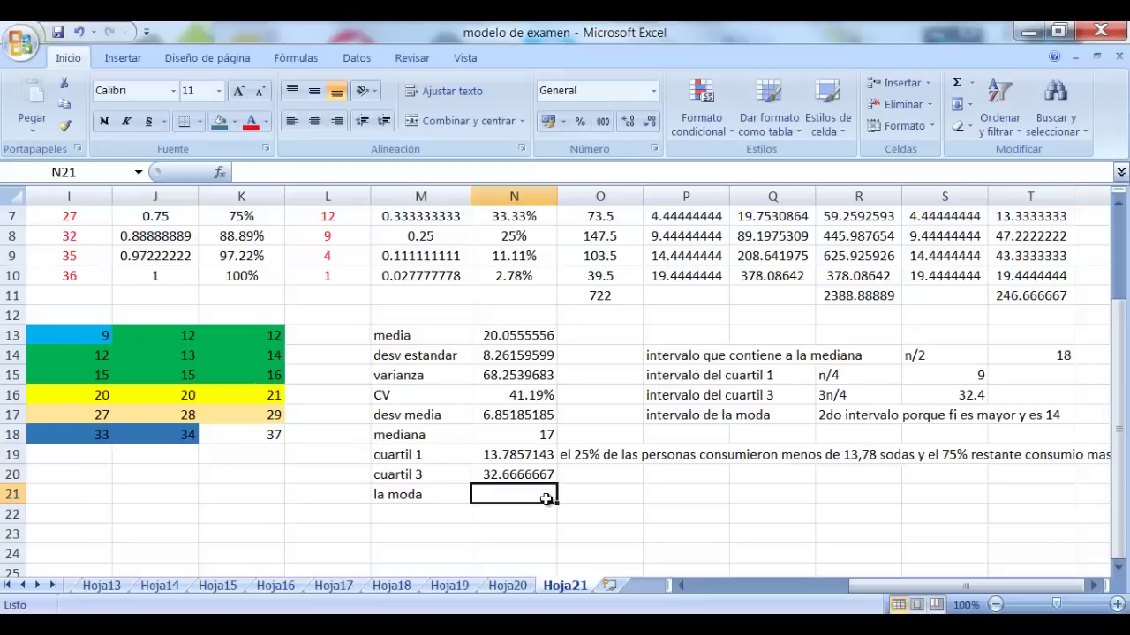
type("=")
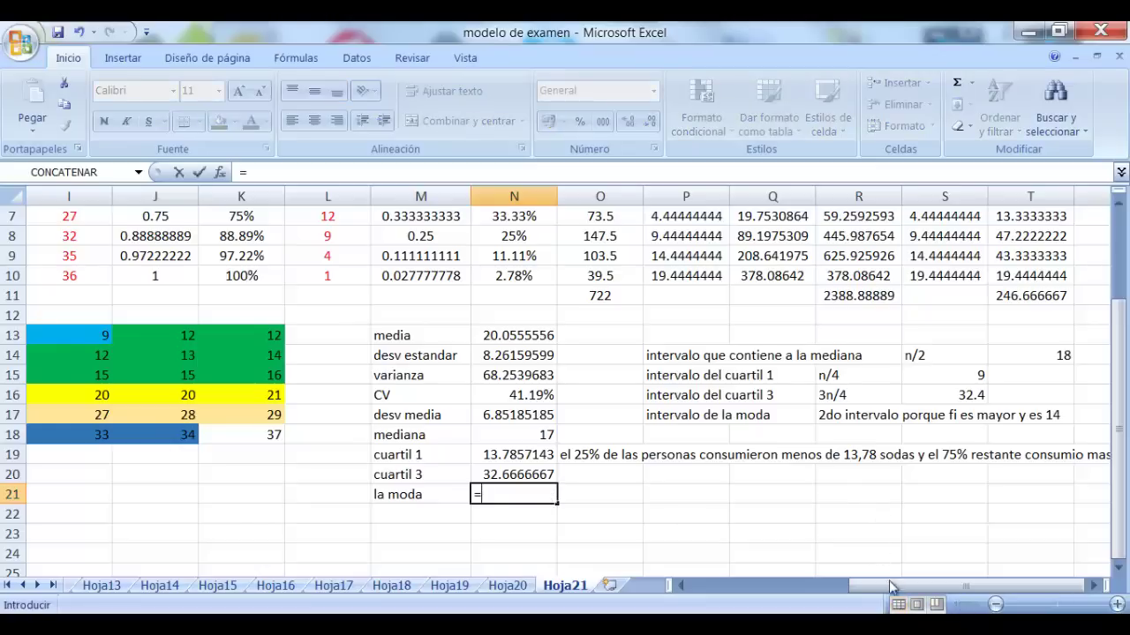
left_click_drag(880, 585, 725, 585)
scroll(441, 476, "up", 2)
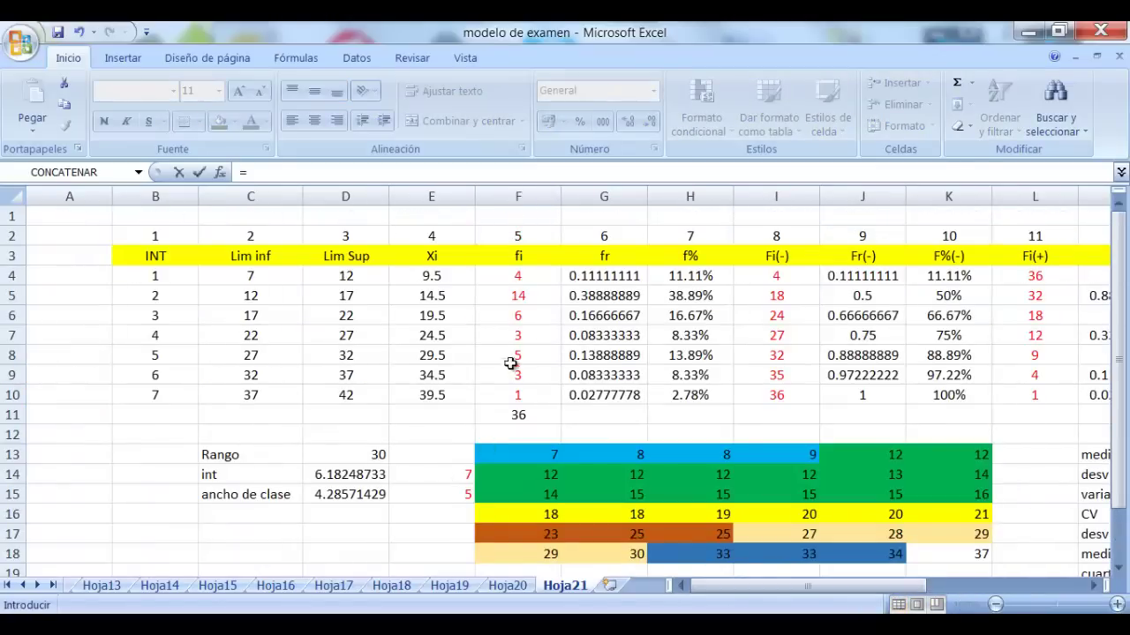
left_click(244, 293)
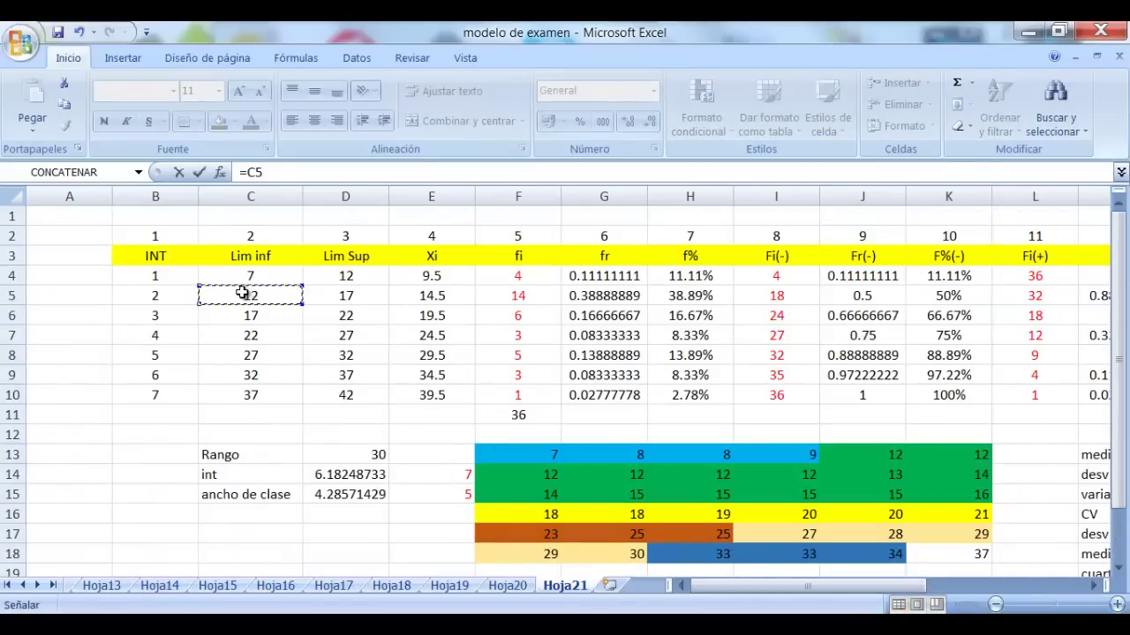
type("+")
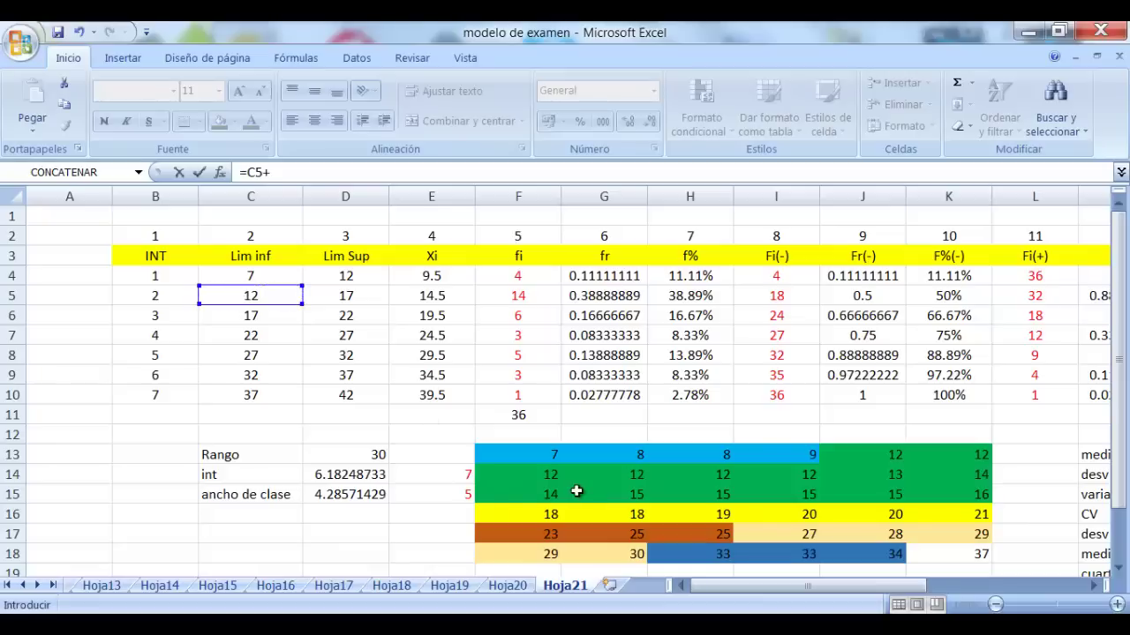
left_click(470, 495)
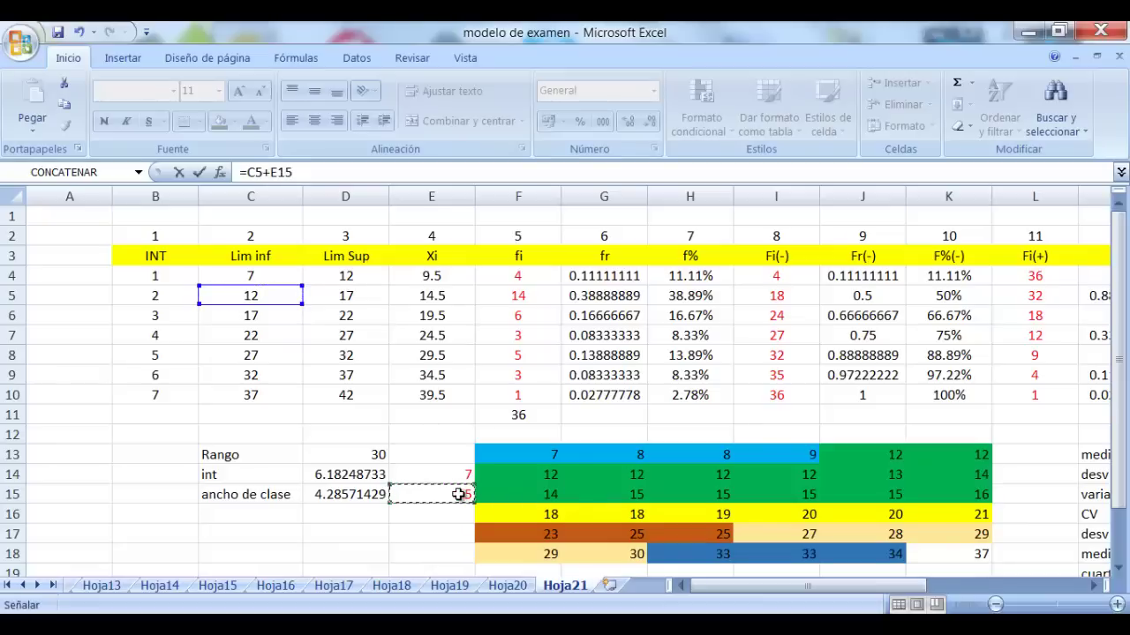
type("*")
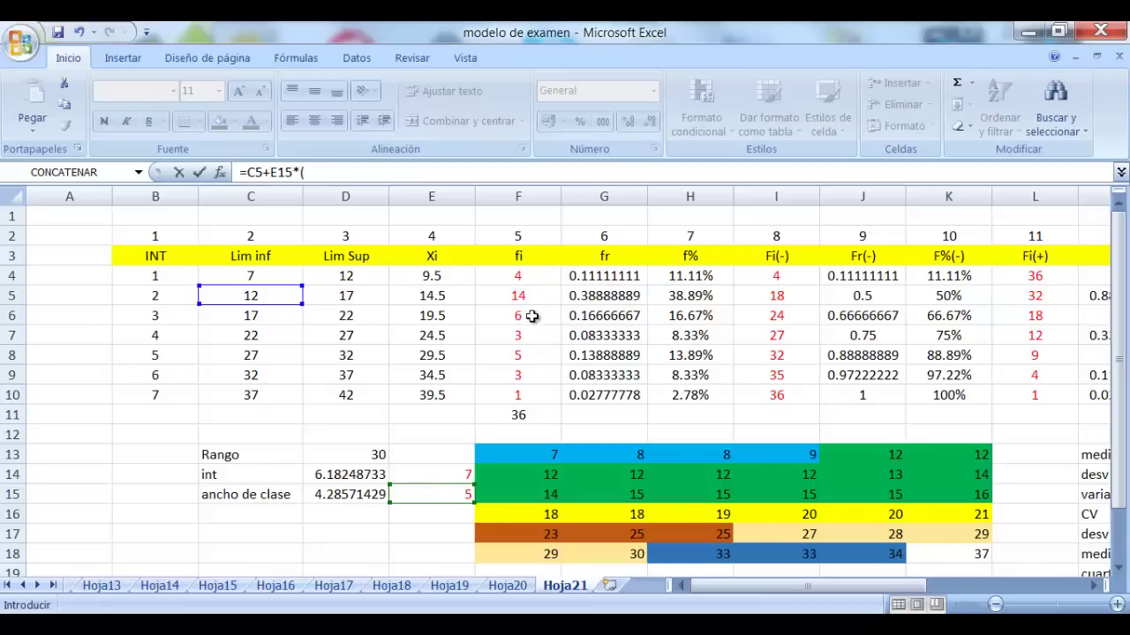
type("10")
type("8")
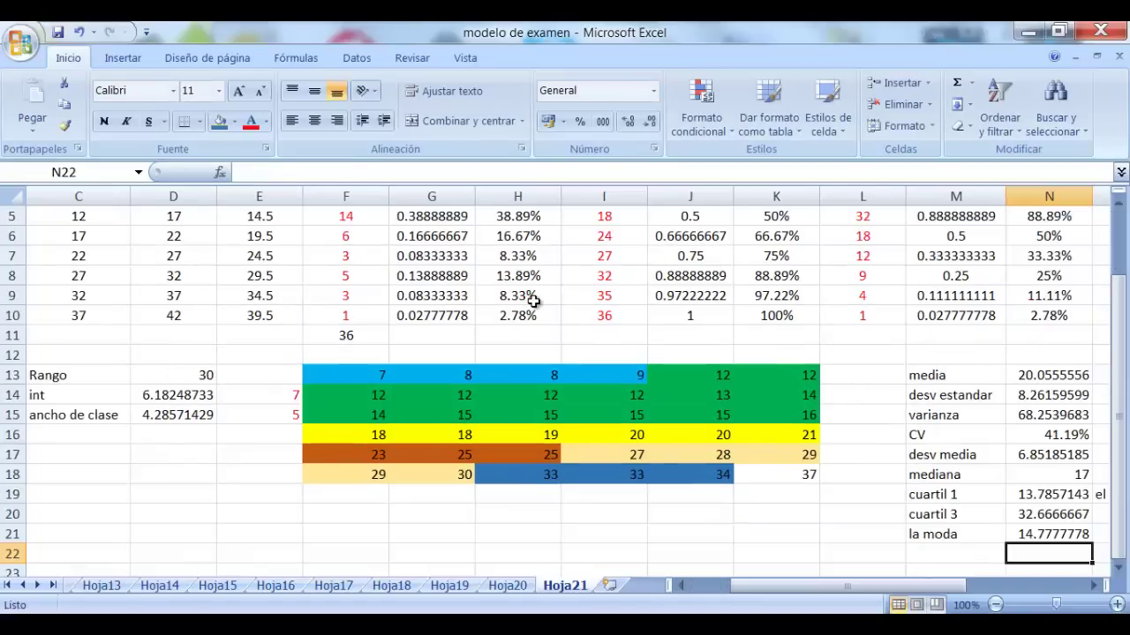
key("Left")
Label M22 'percentil 10', replacing the started 'decil 1' text
left_click(1094, 586)
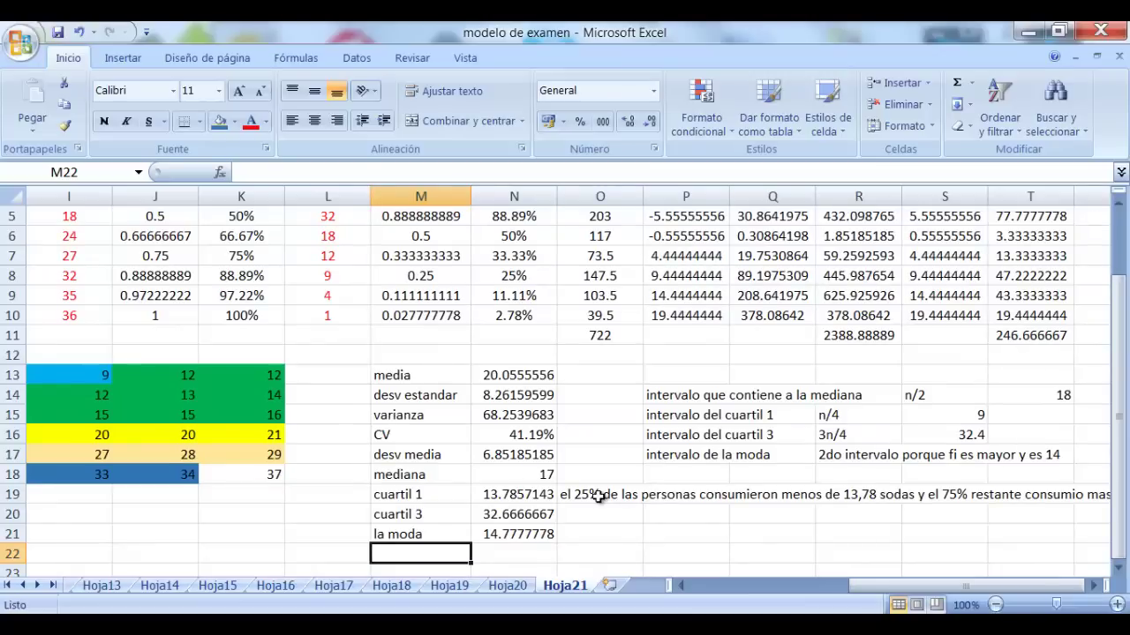
type("decil")
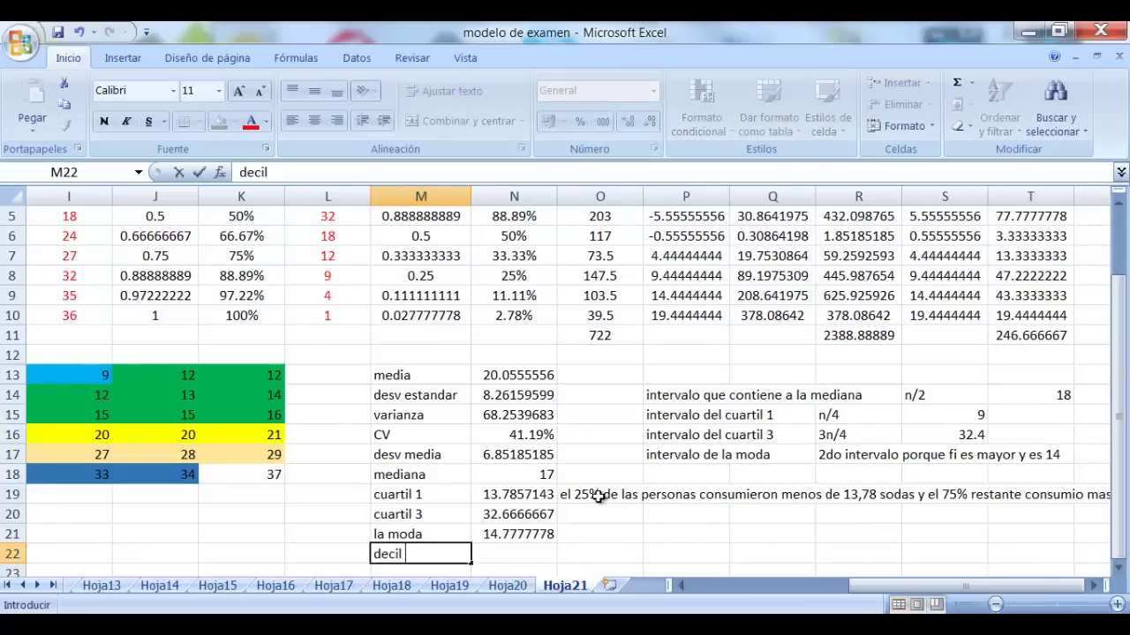
type(" 1")
key("BackSpace")
key("BackSpace")
key("BackSpace")
key("BackSpace")
key("BackSpace")
key("BackSpace")
key("BackSpace")
type("percentil ")
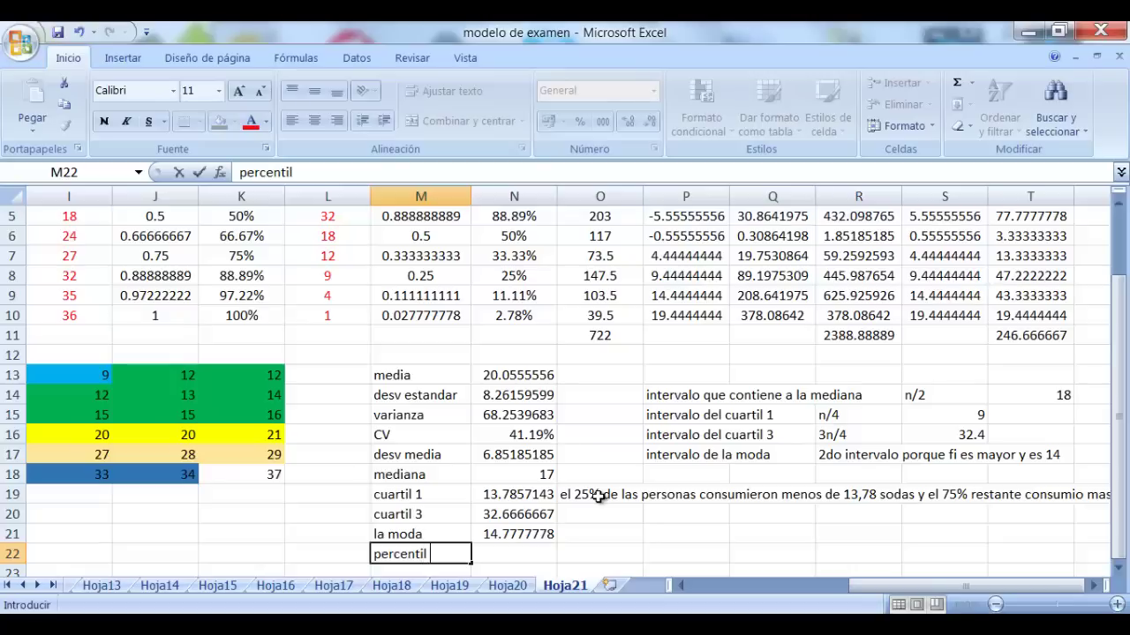
type("10")
key("Tab")
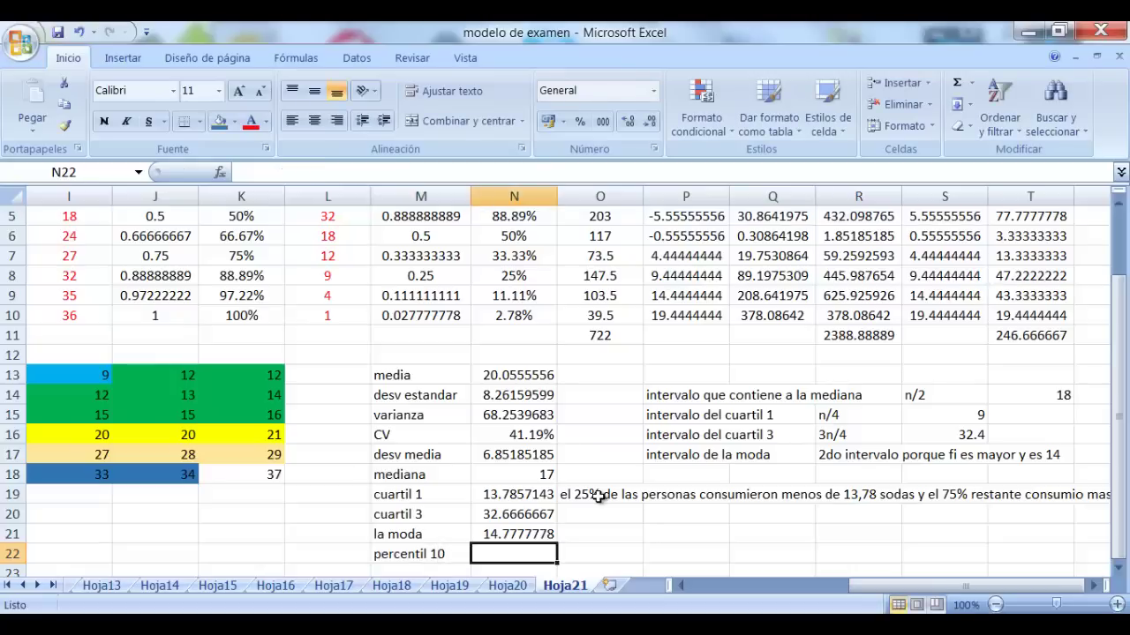
scroll(598, 497, "down", 2)
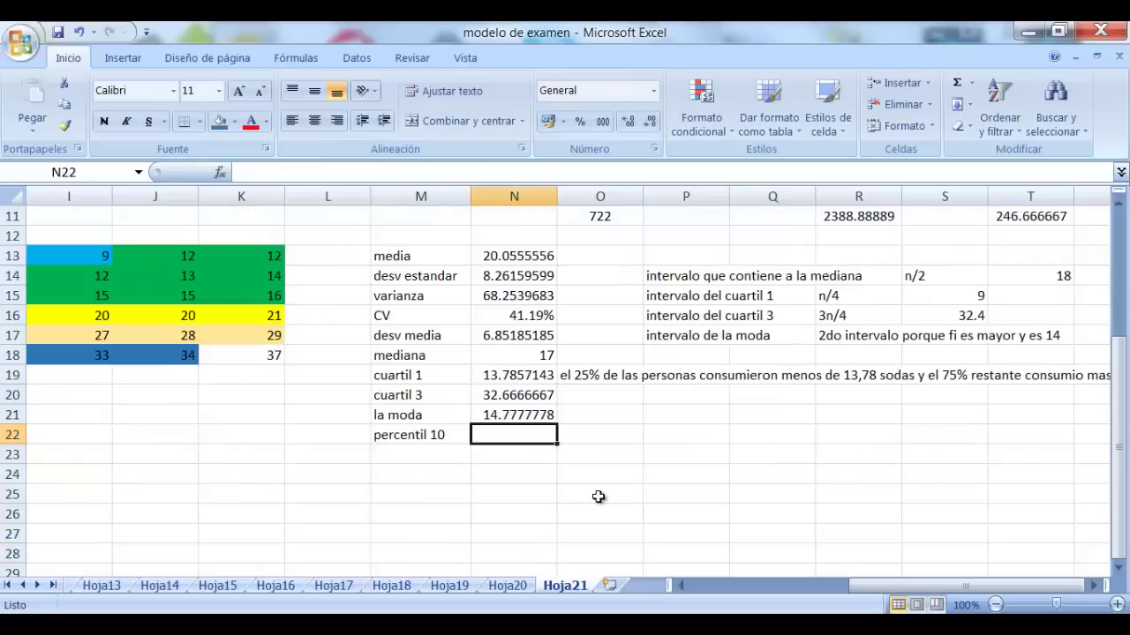
Note 'intervalo del percentil 10' in P18 with '10n/100' in R18 and position 3.6 in S18
left_click(688, 359)
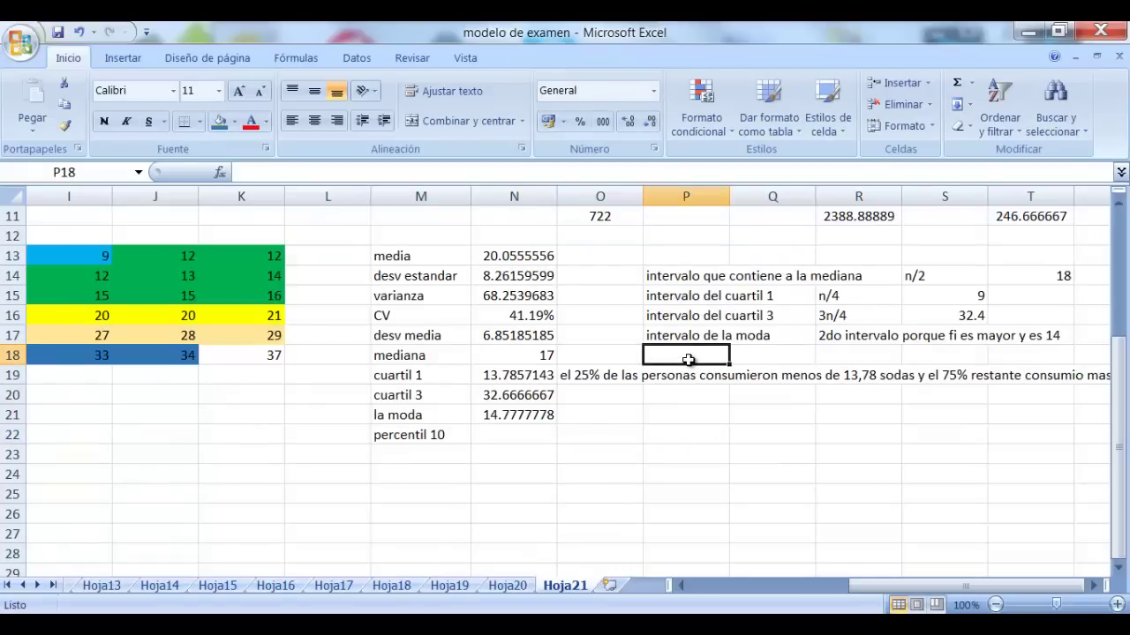
type("interval")
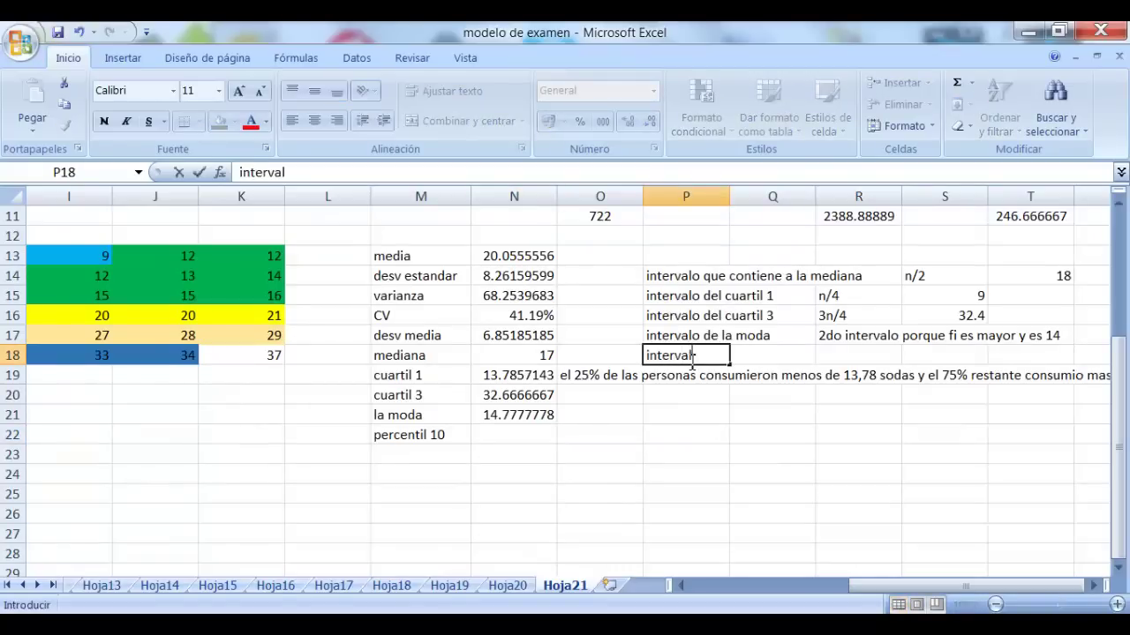
type("o del percen")
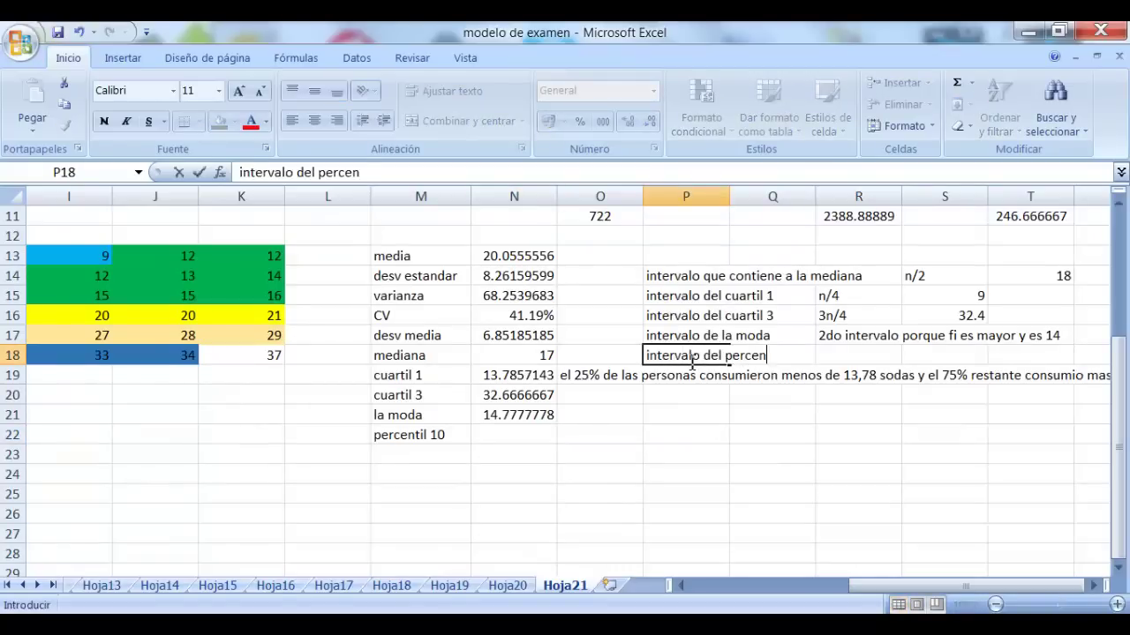
type("til 10")
left_click(922, 487)
left_click(848, 353)
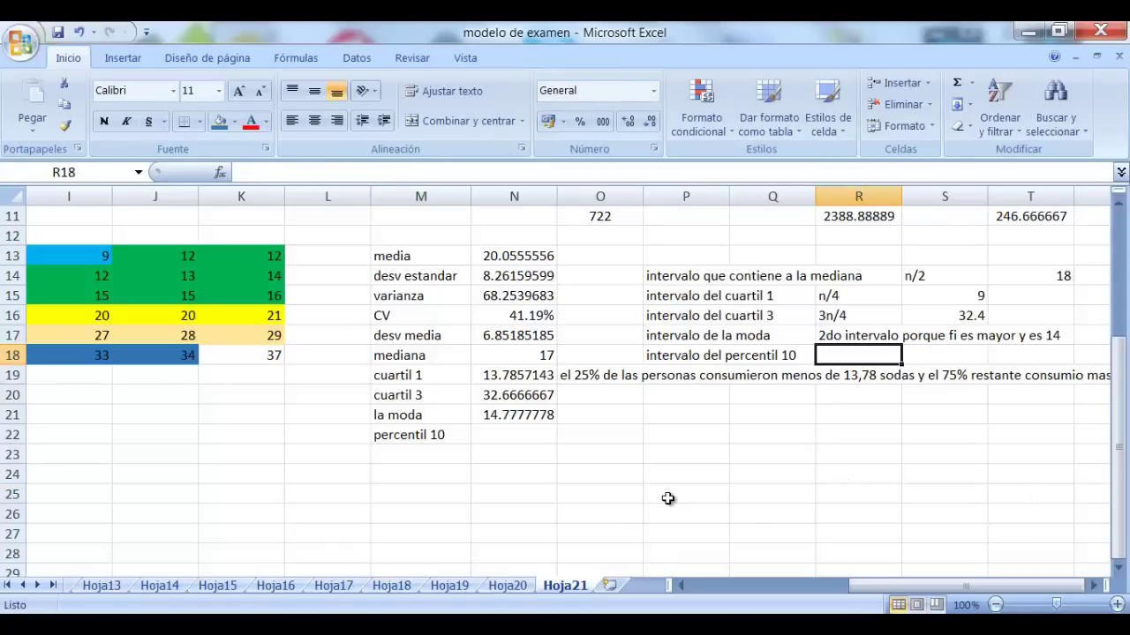
type("1")
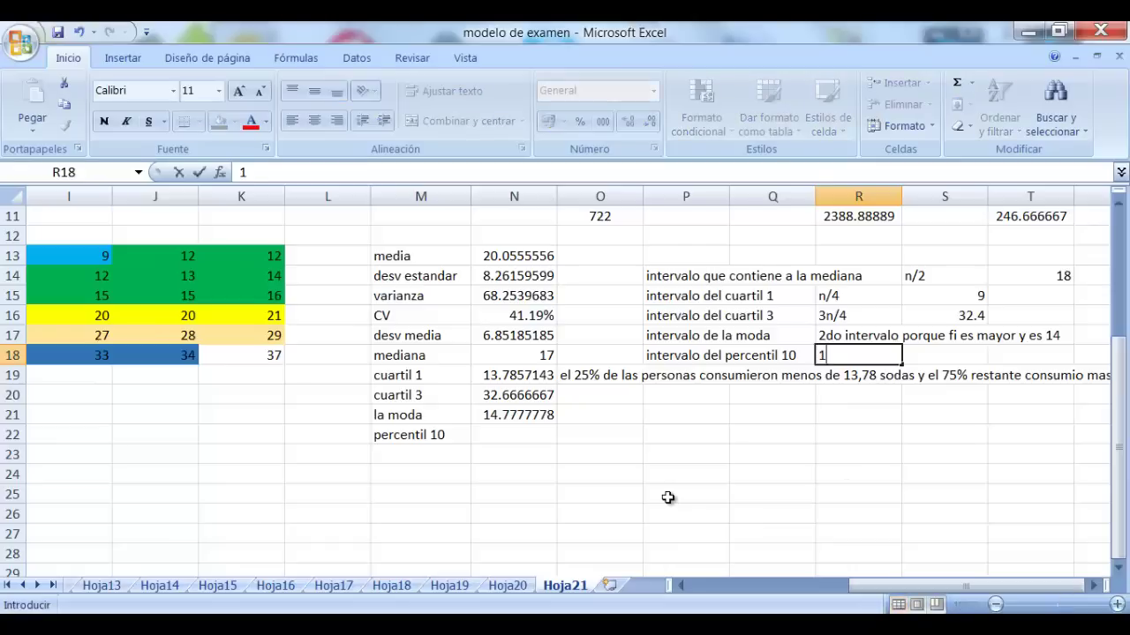
type("0n/100")
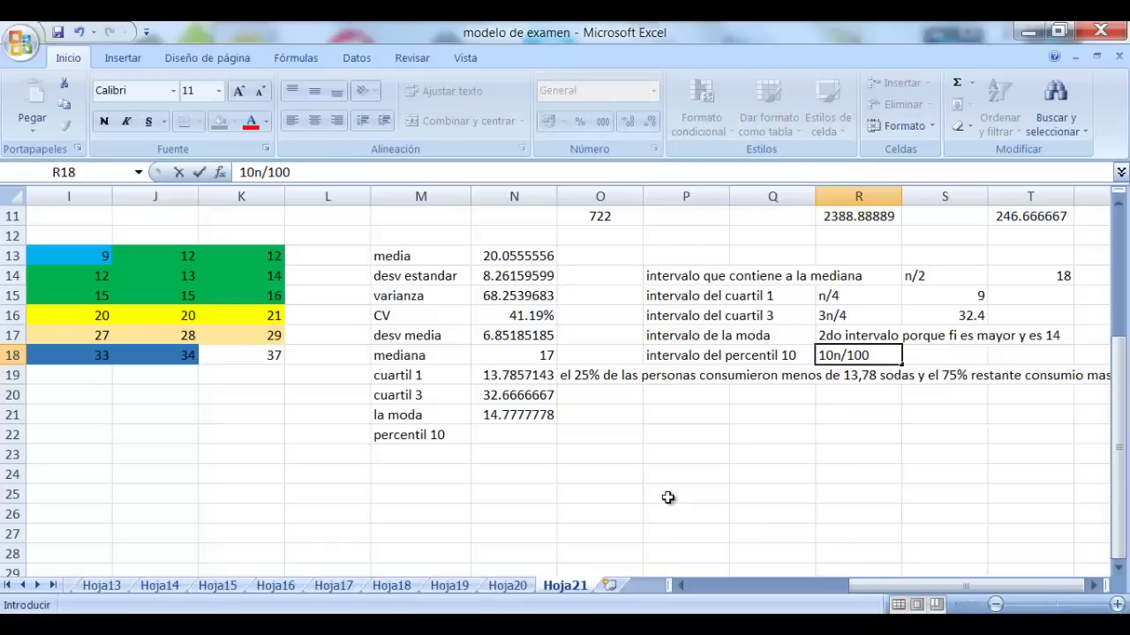
key("Tab")
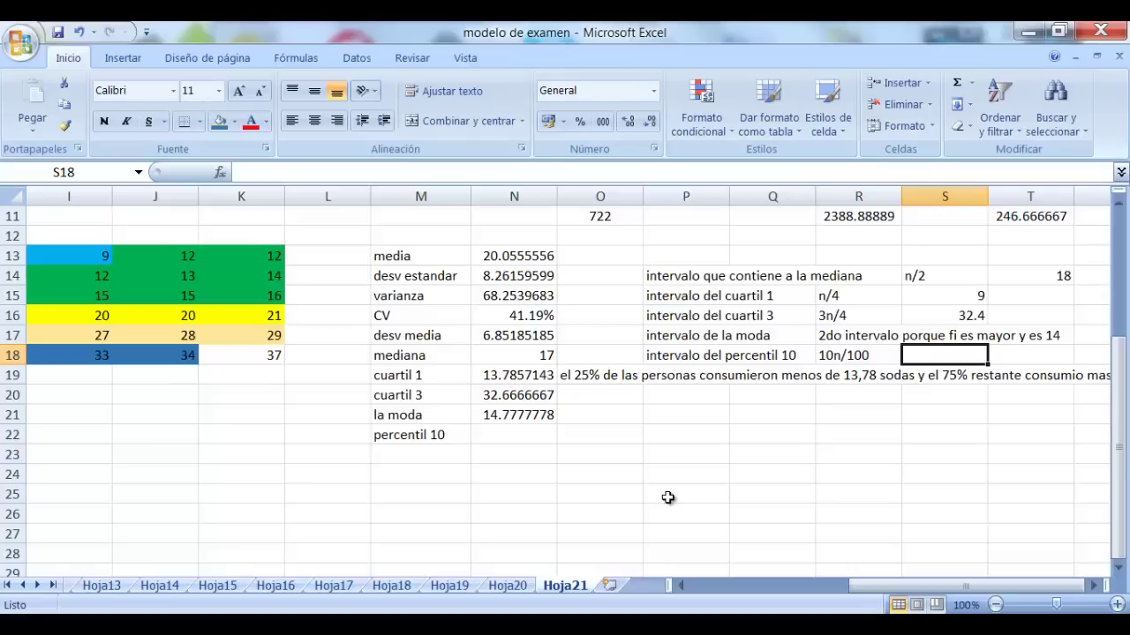
type("3.6")
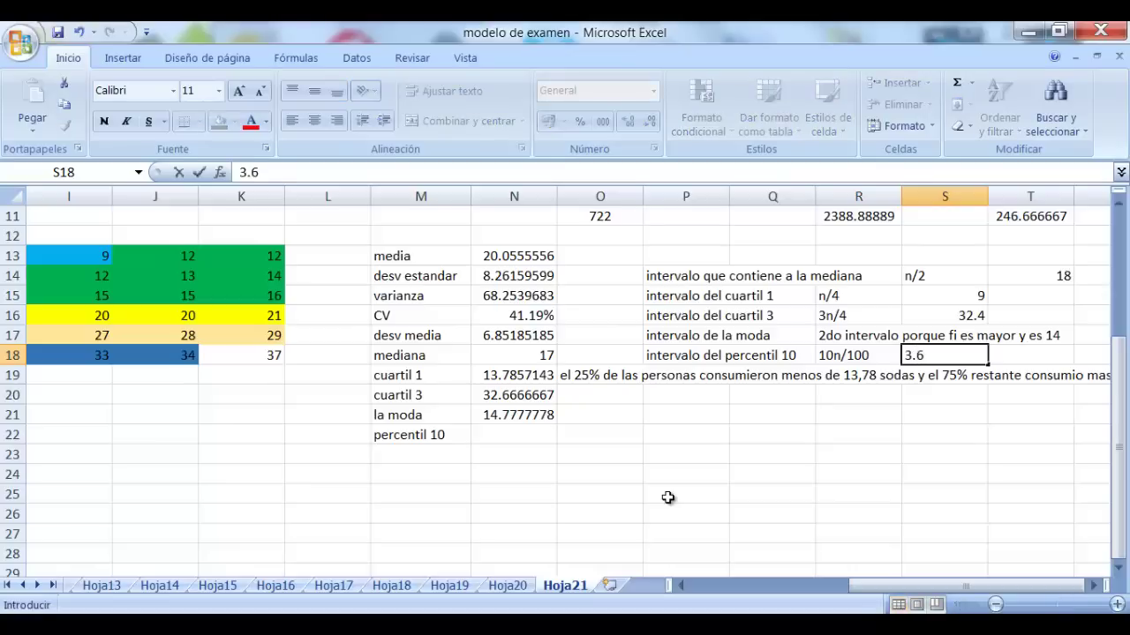
key("Tab")
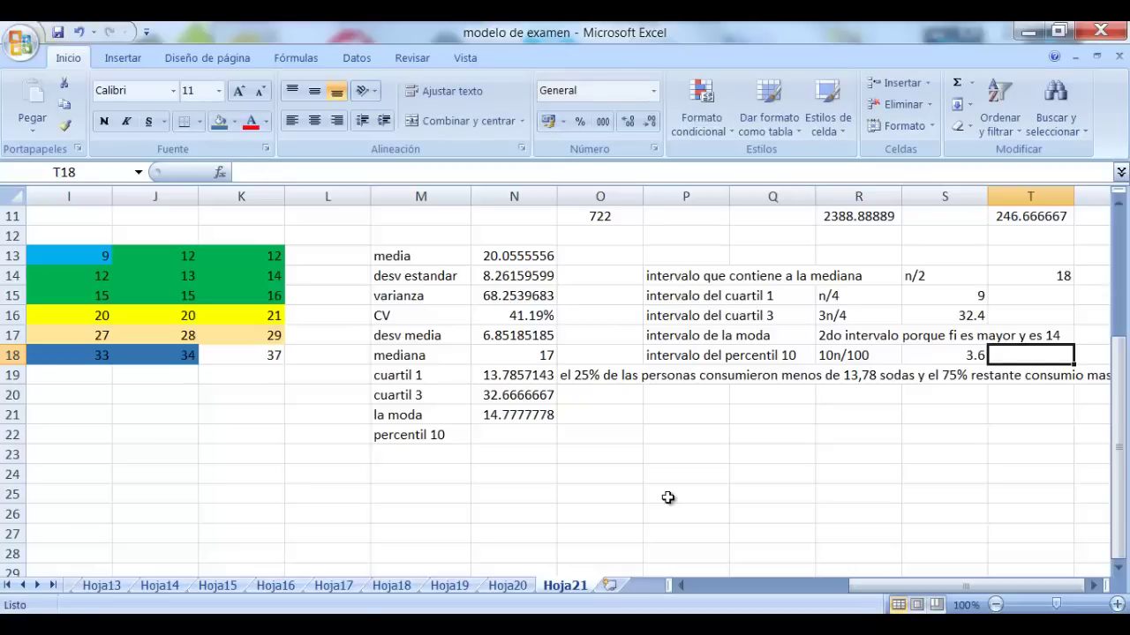
Start the percentil 10 formula in N22 as =C4+E15*
key("Down")
key("Left")
key("Up")
key("Down")
key("Down")
key("Down")
key("Down")
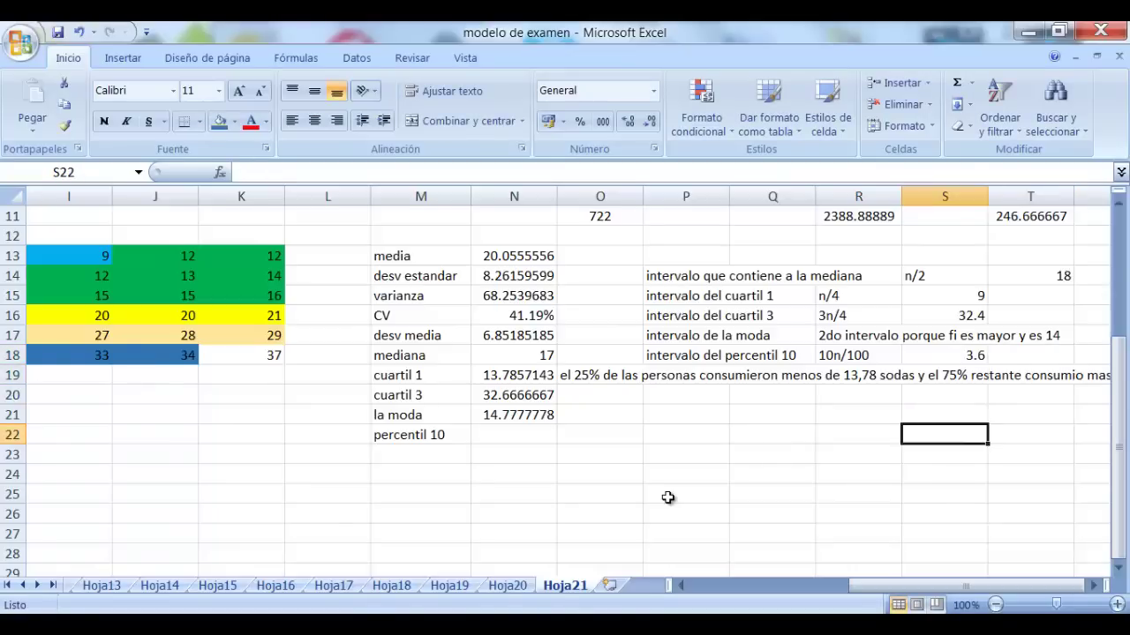
key("Left")
key("Left")
key("Left")
key("Left")
key("Left")
type("=")
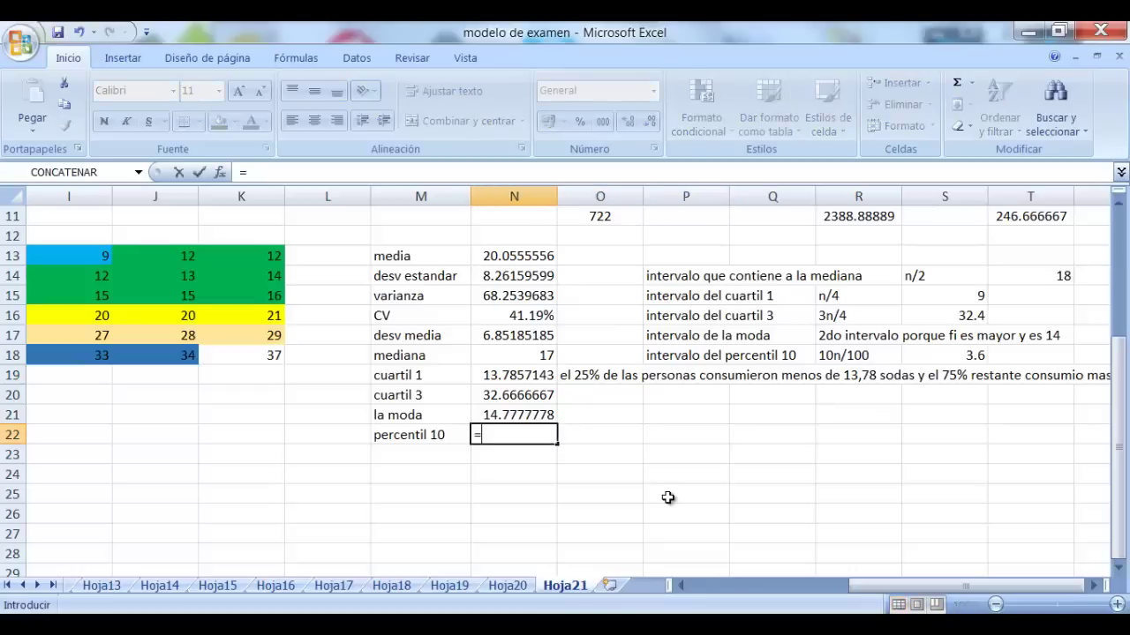
scroll(431, 377, "up", 3)
scroll(430, 378, "up", 1)
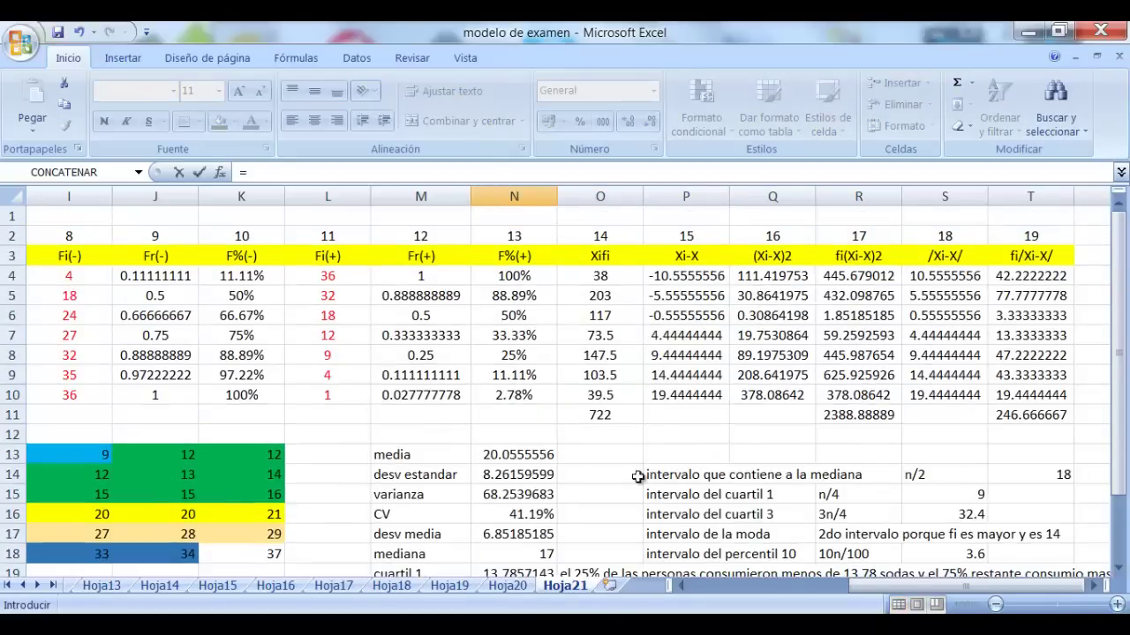
left_click_drag(916, 586, 780, 588)
left_click_drag(880, 588, 838, 588)
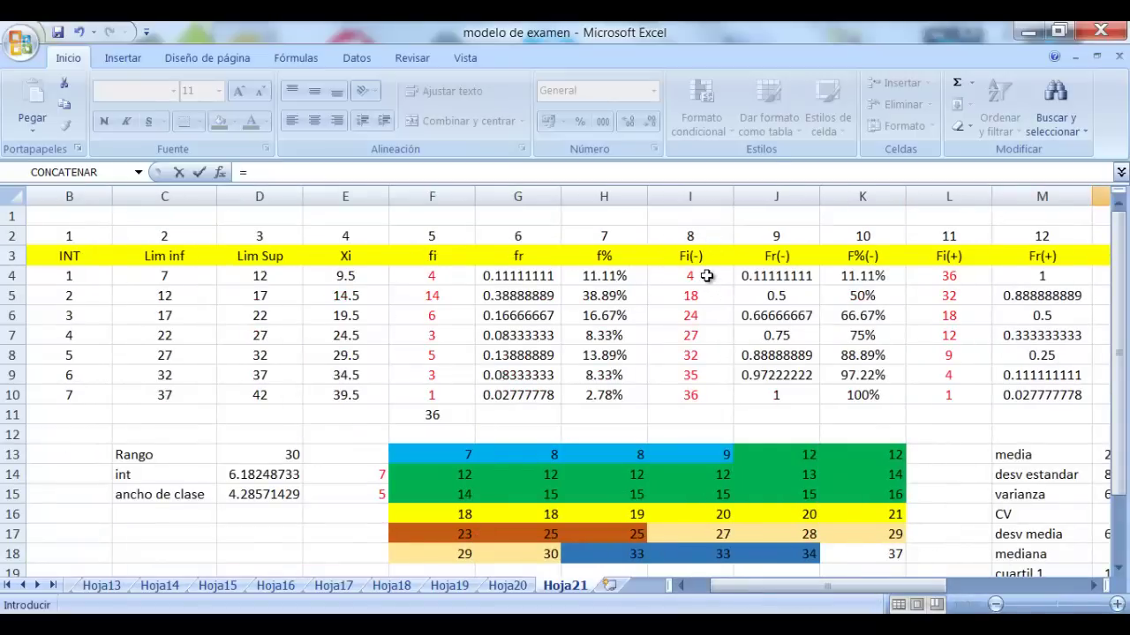
left_click(168, 278)
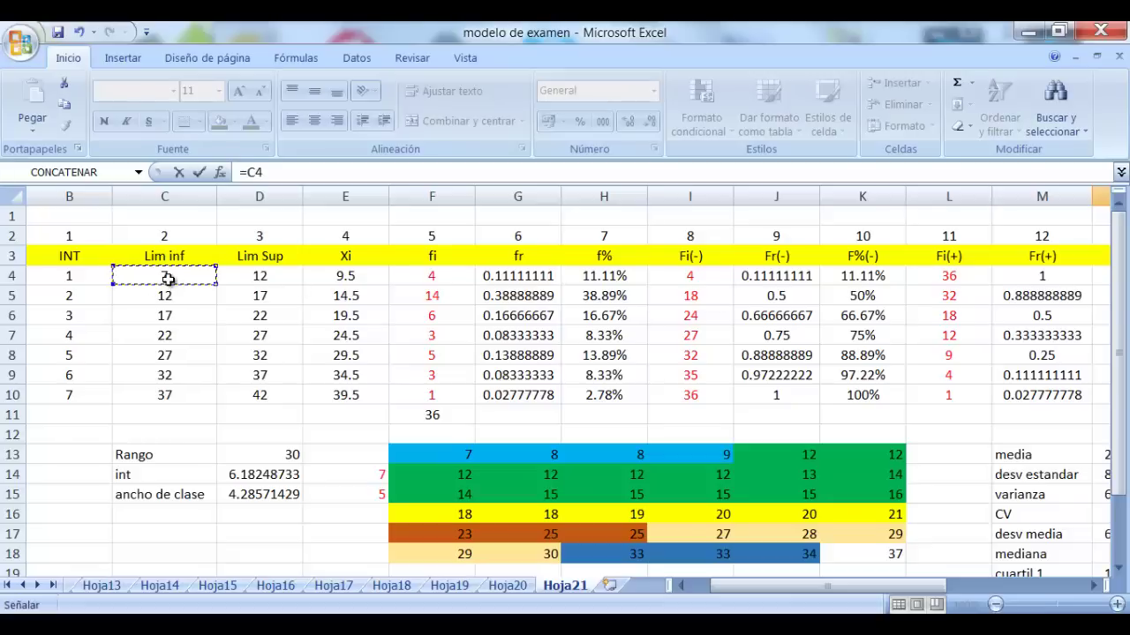
type("+")
left_click(357, 499)
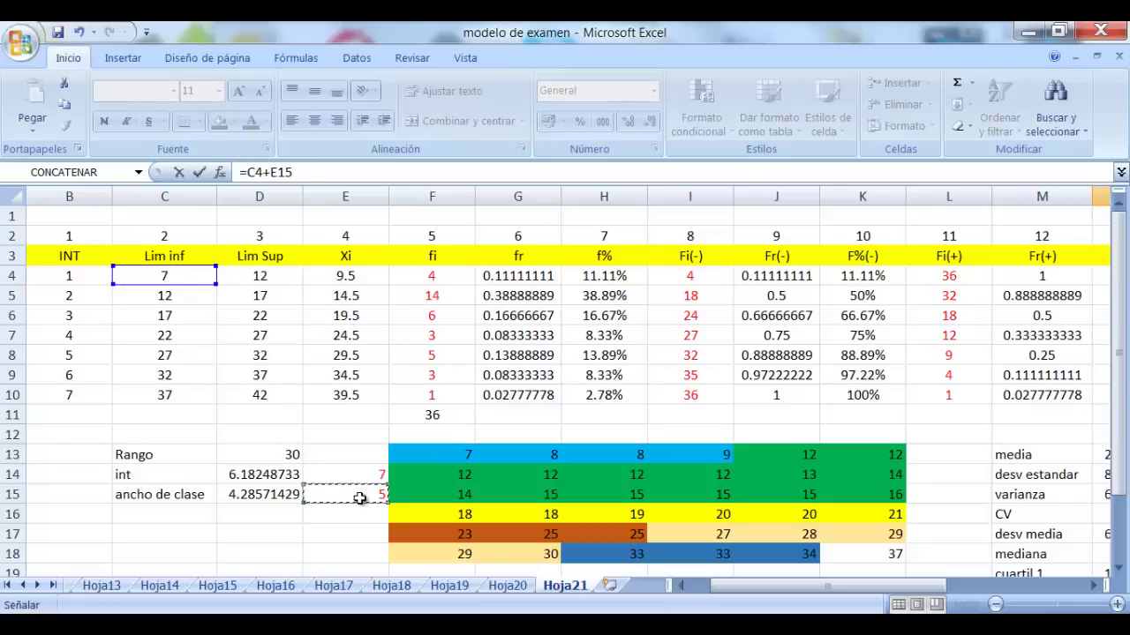
type("*")
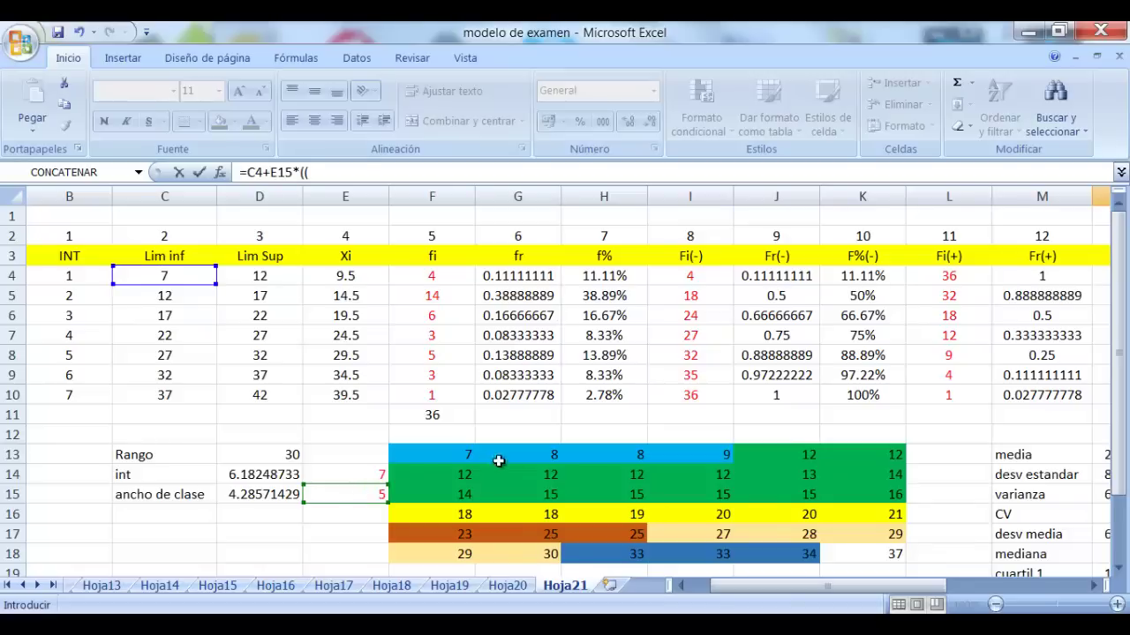
Complete the N22 formula with ((S18-0)/F4), giving percentil 10 = 11.5
left_click_drag(943, 588, 1019, 611)
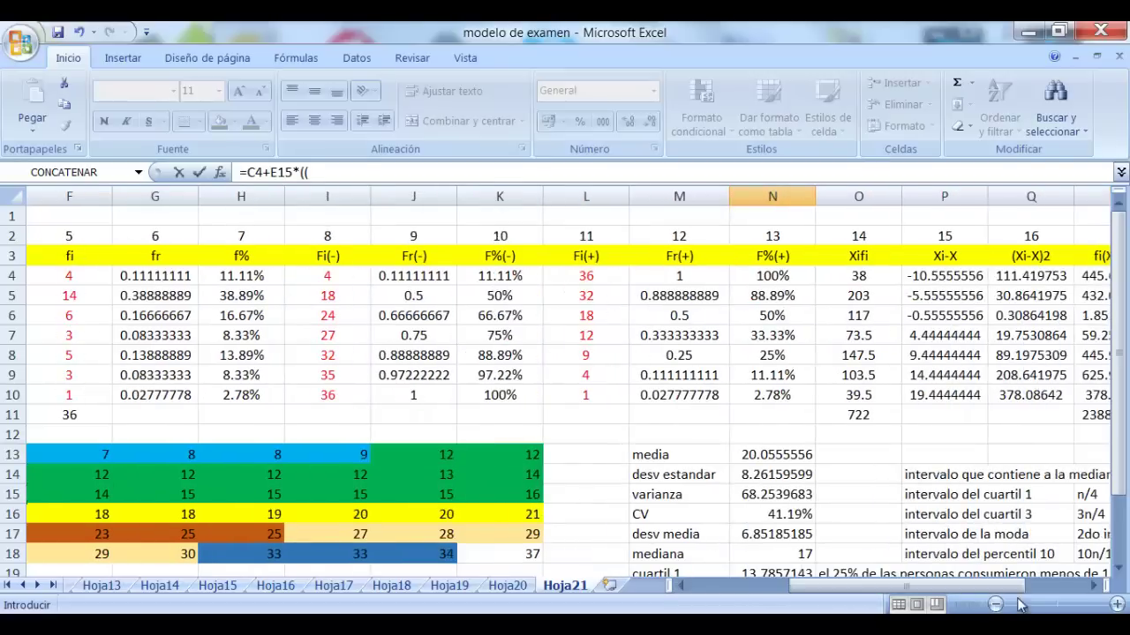
left_click(1094, 586)
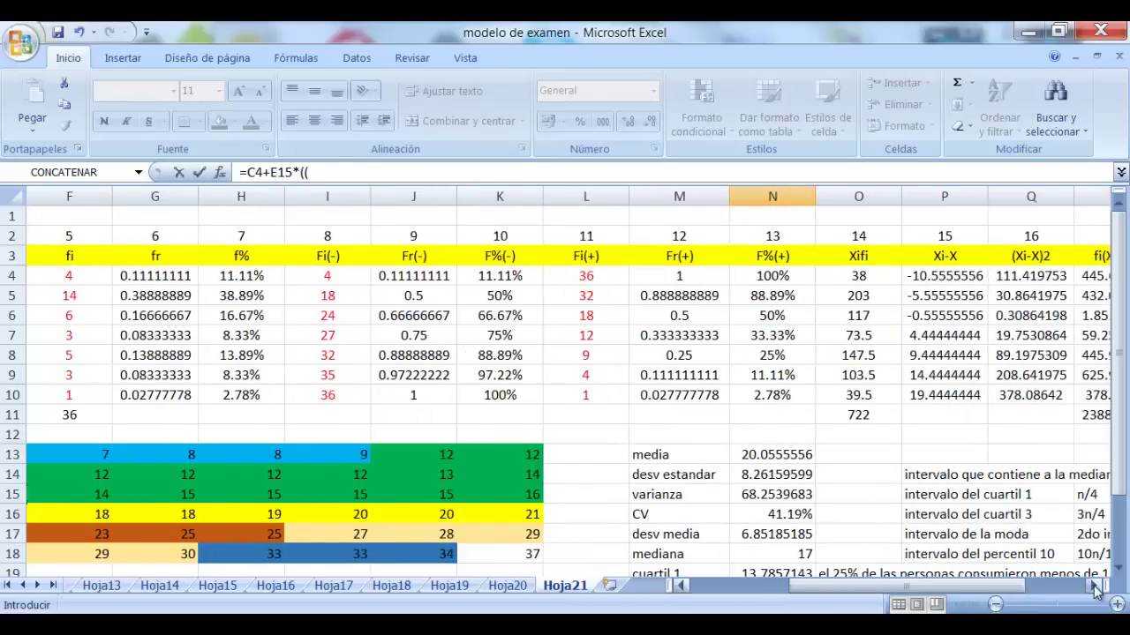
left_click(972, 554)
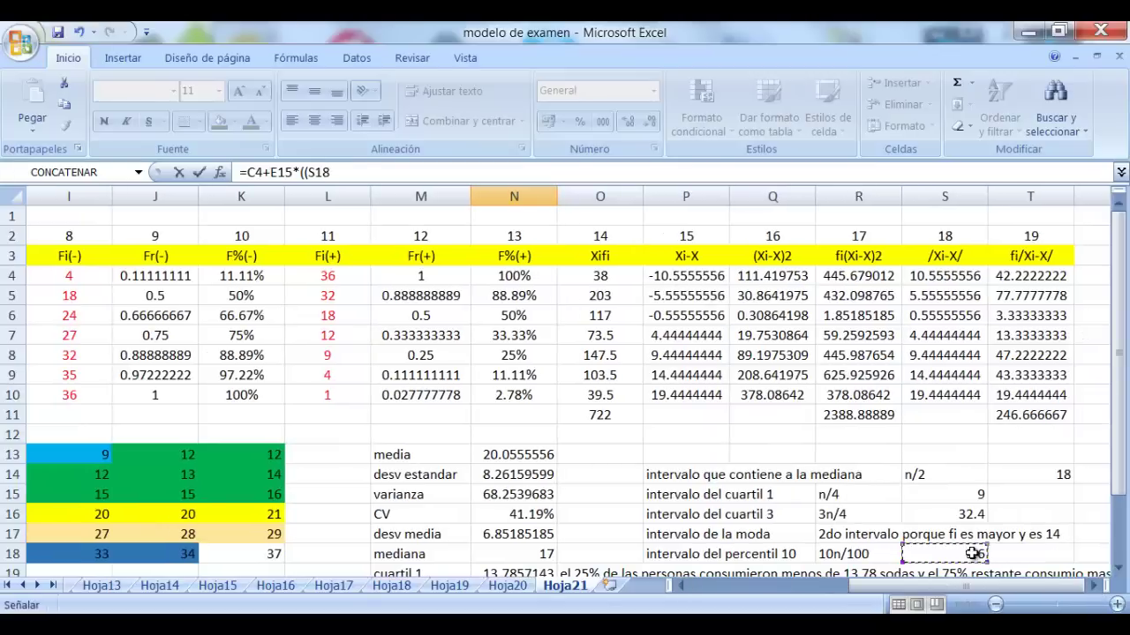
type("-")
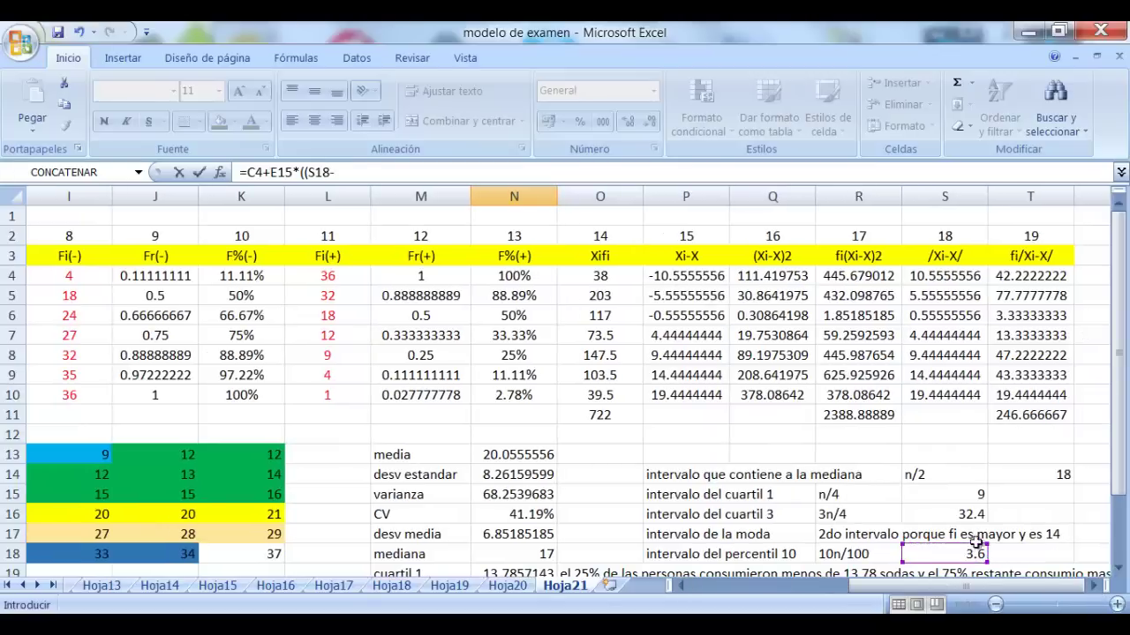
left_click_drag(923, 586, 790, 585)
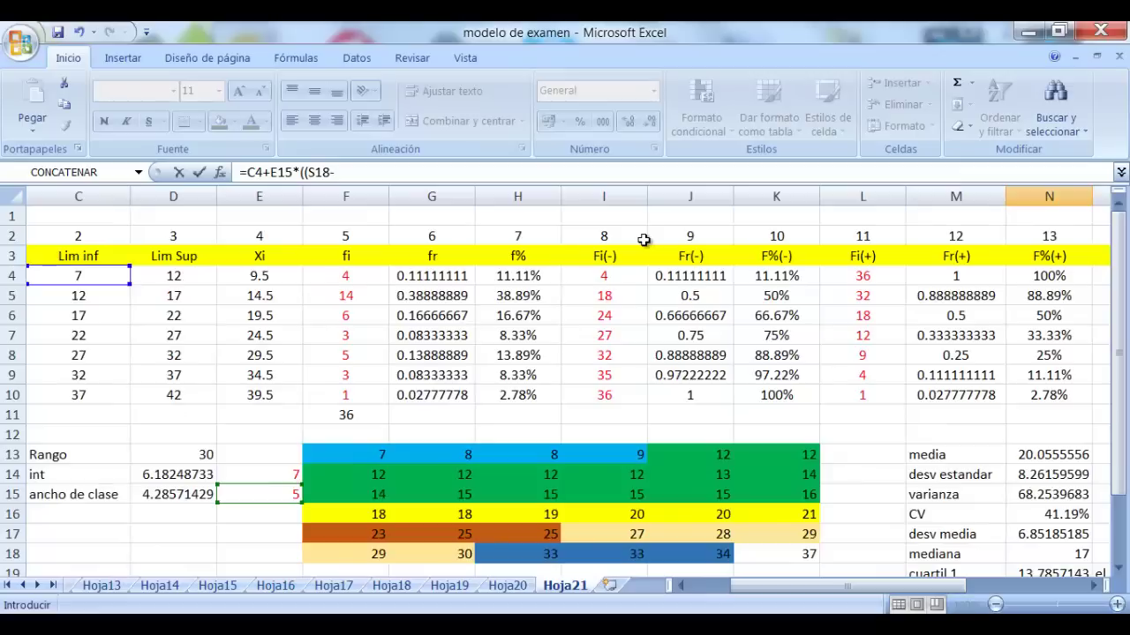
type("0)/")
left_click(346, 276)
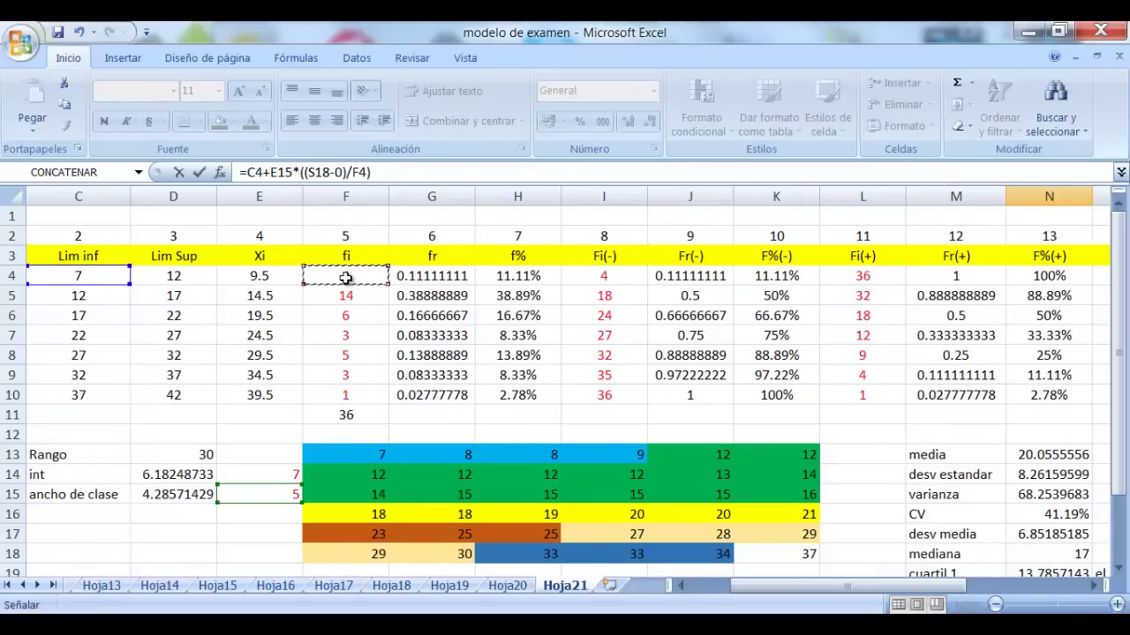
key("Return")
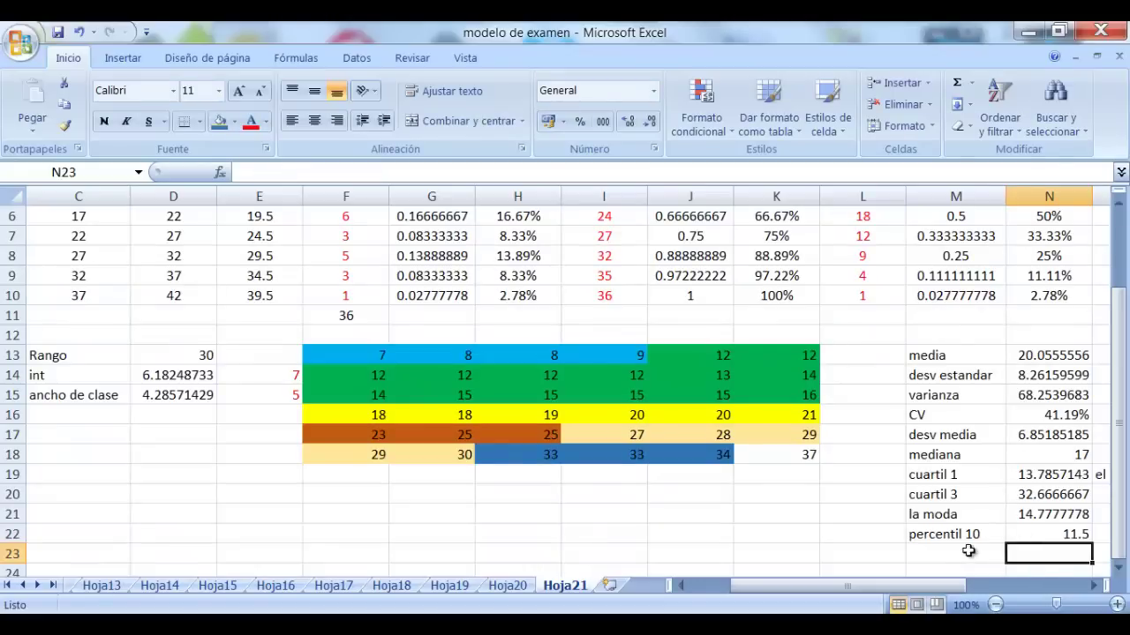
In O22, write that 10% of people consumed under 11,5 sodas and the remaining 90% more
left_click(970, 551)
left_click(1095, 585)
left_click(1095, 585)
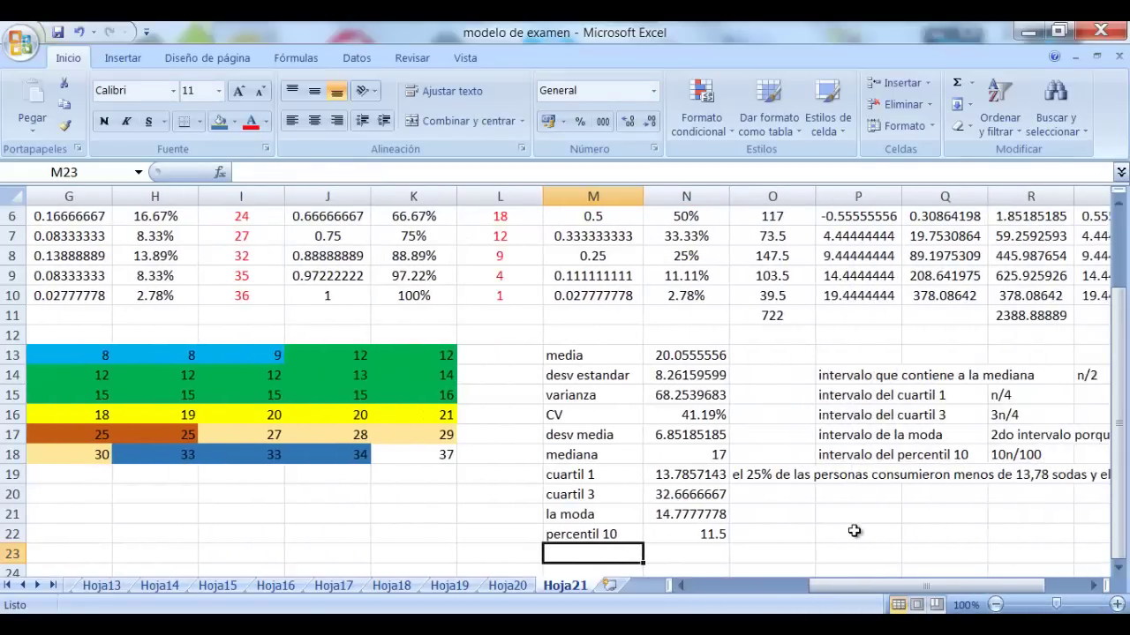
scroll(856, 530, "down", 1)
left_click(771, 474)
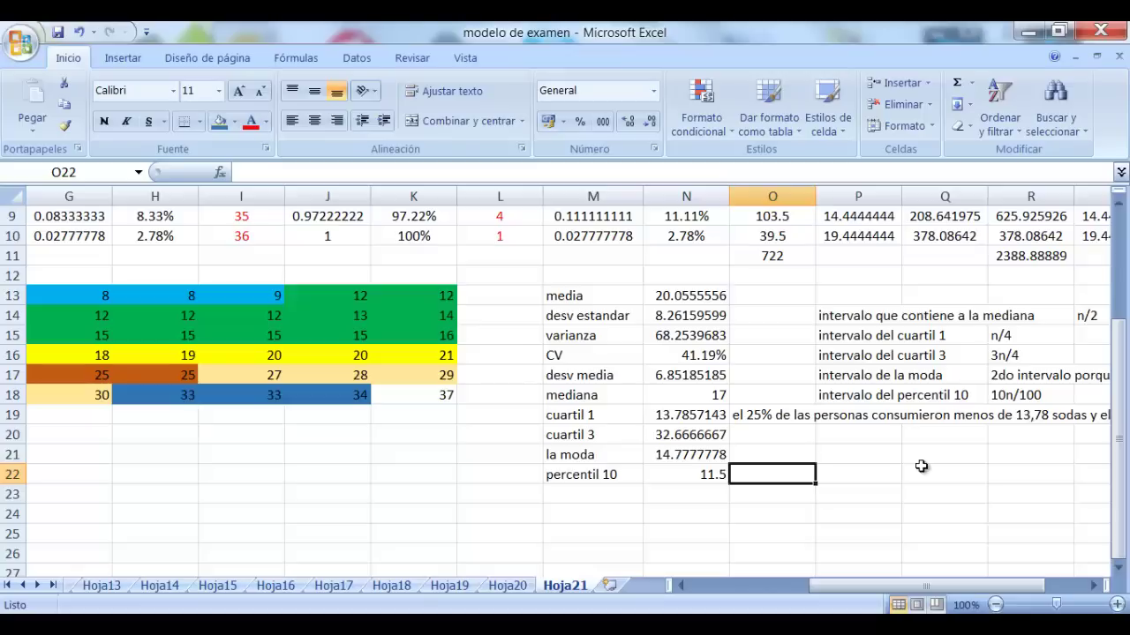
type("el 10")
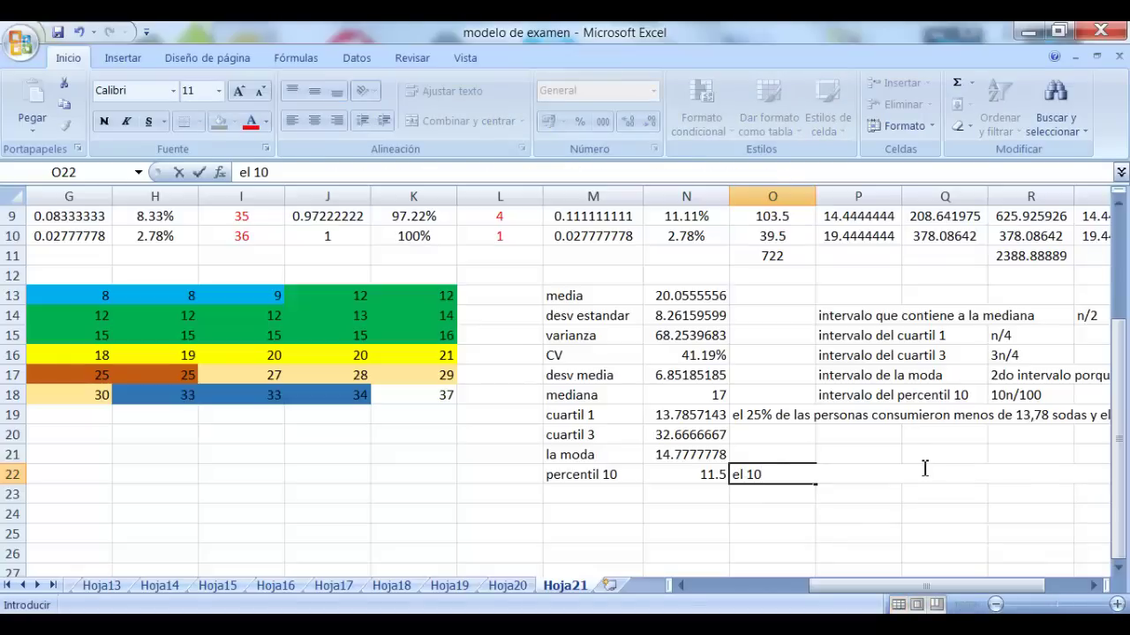
type("% de las m")
key("BackSpace")
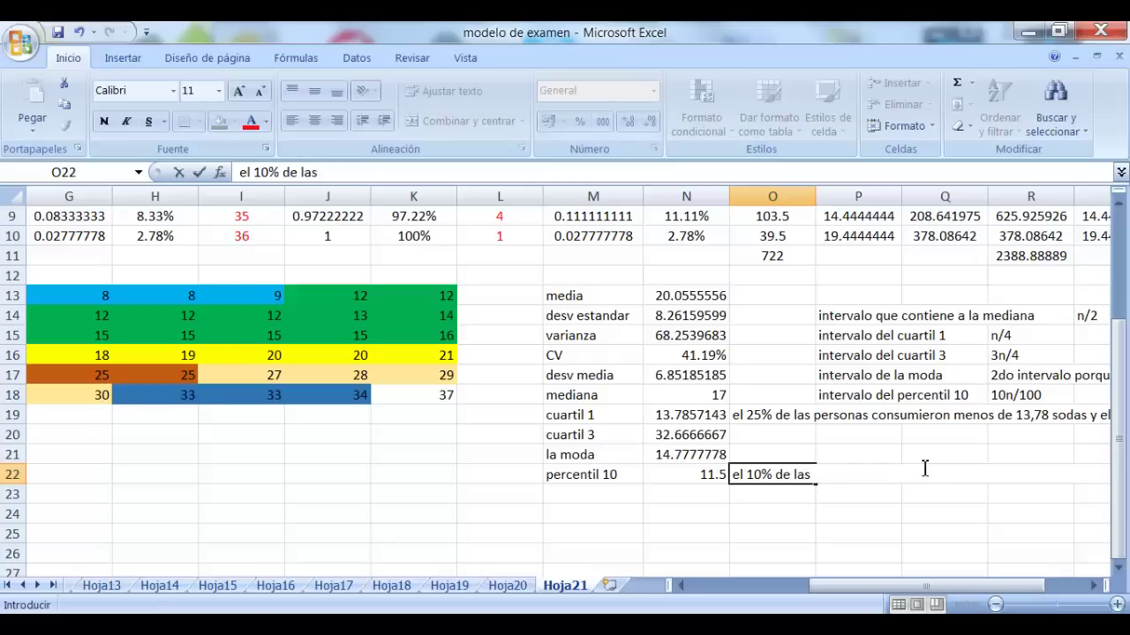
type("personas c")
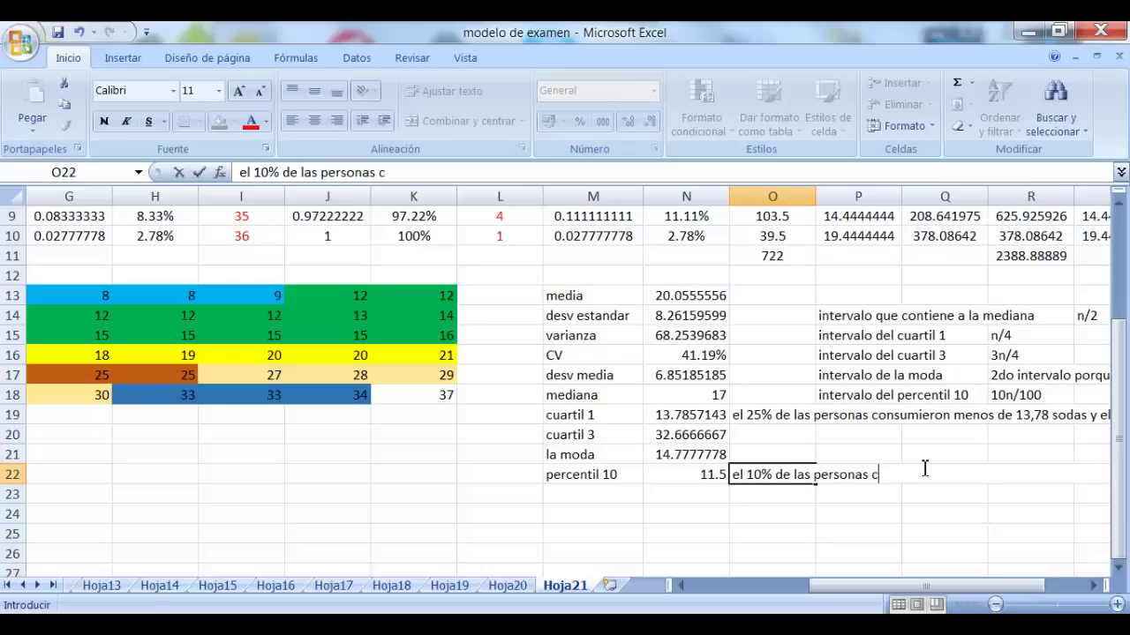
type("onsumio menos de")
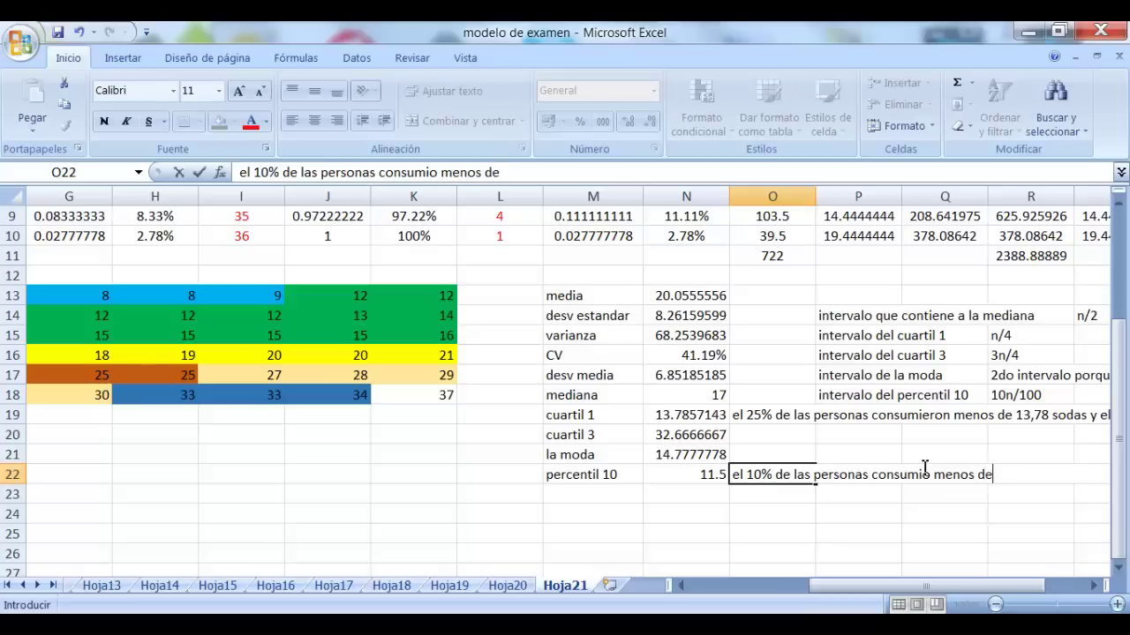
type(" 11,5 sodas")
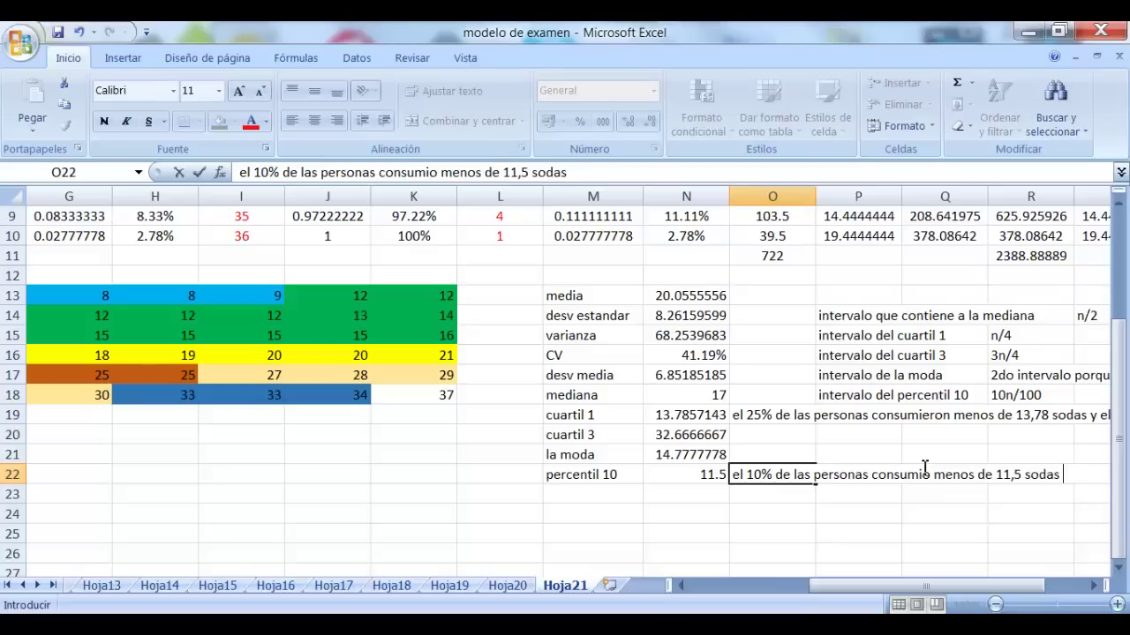
type(" y el 90% r")
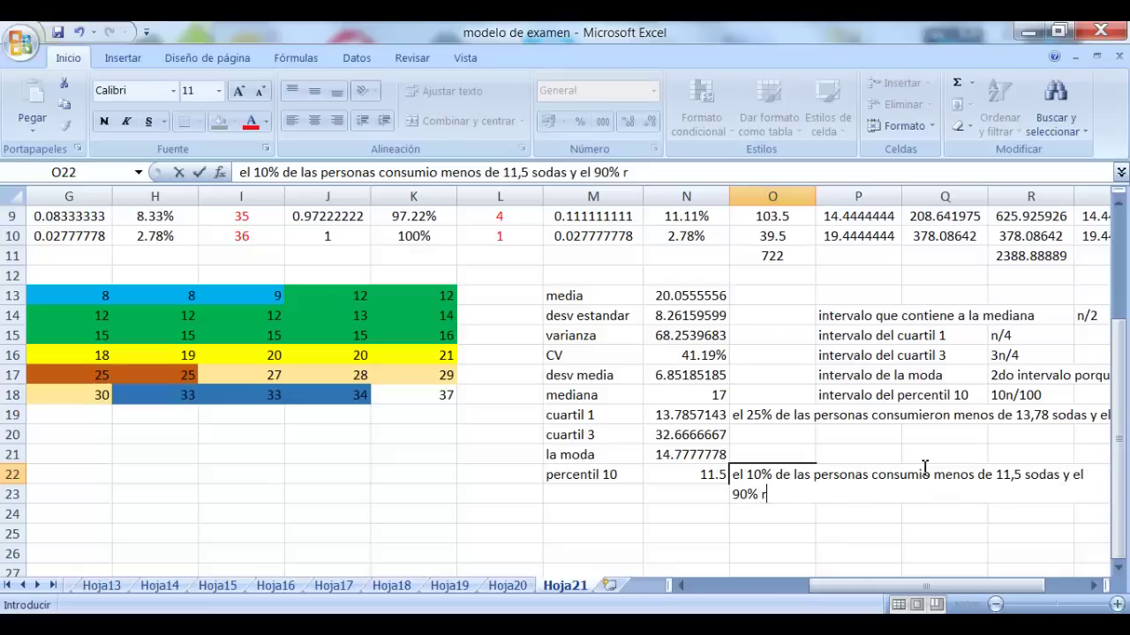
type("estante con")
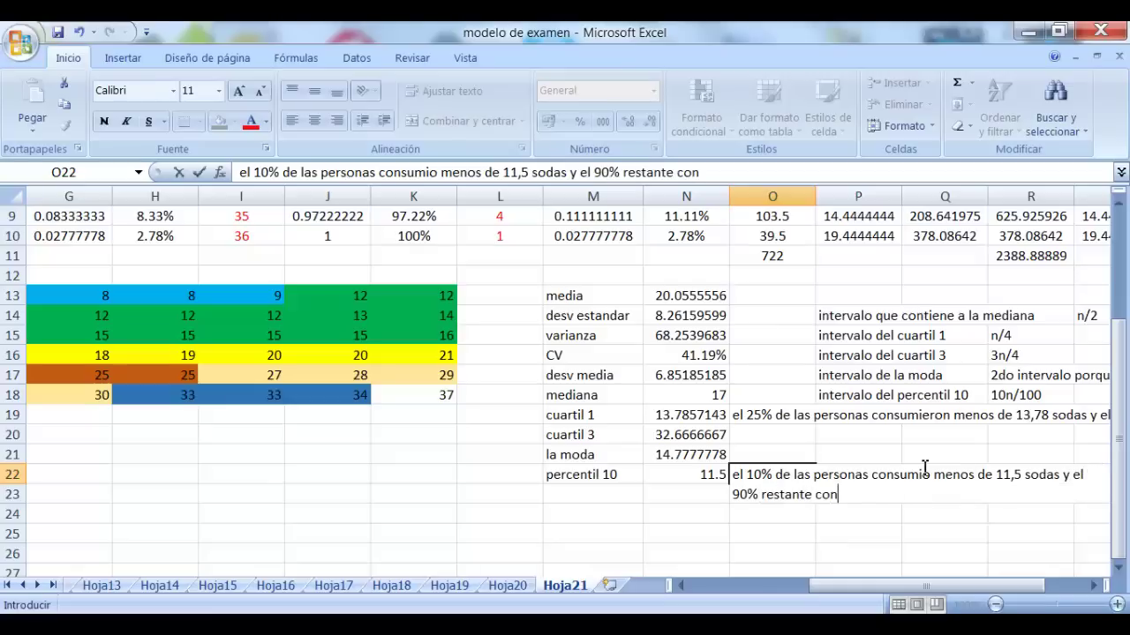
type("sumio mas")
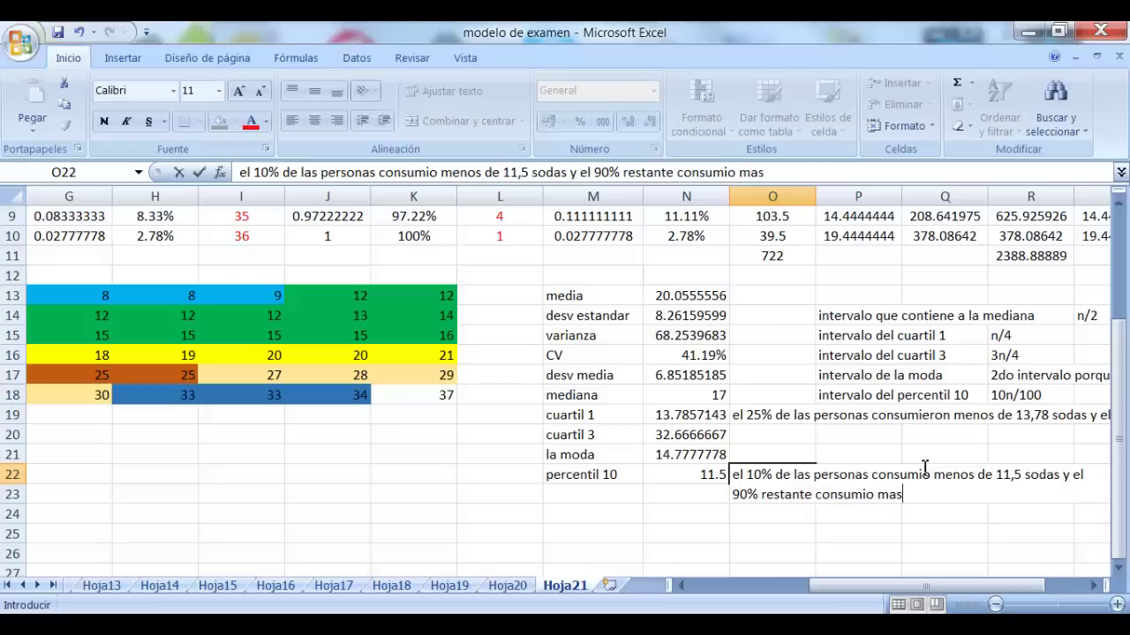
left_click(638, 493)
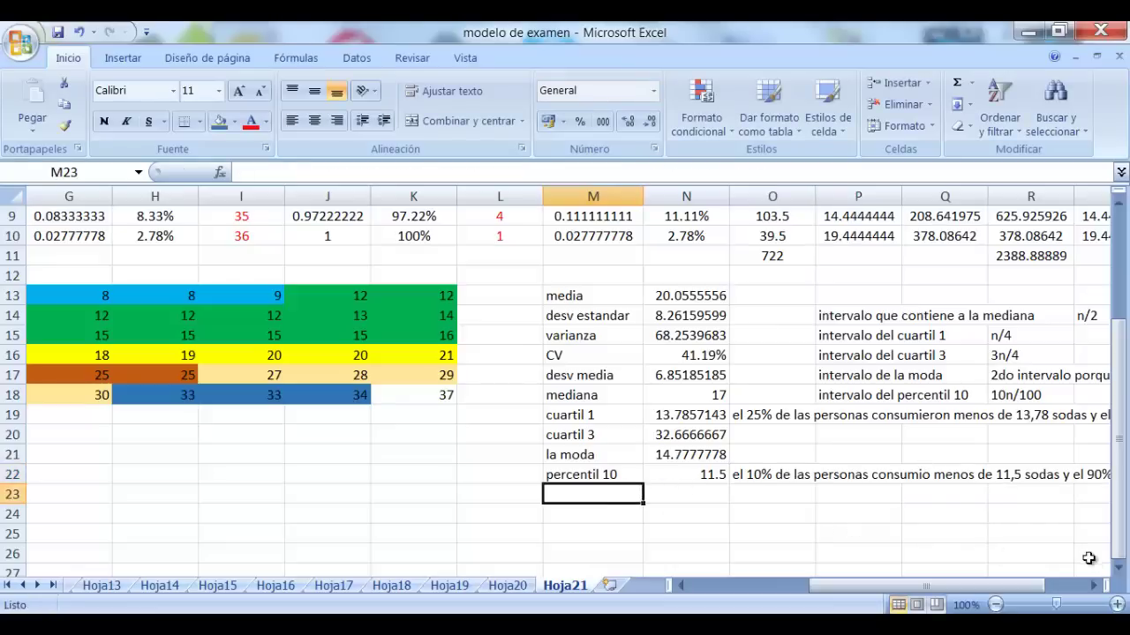
Label M23 'percentil 90'
left_click(1093, 585)
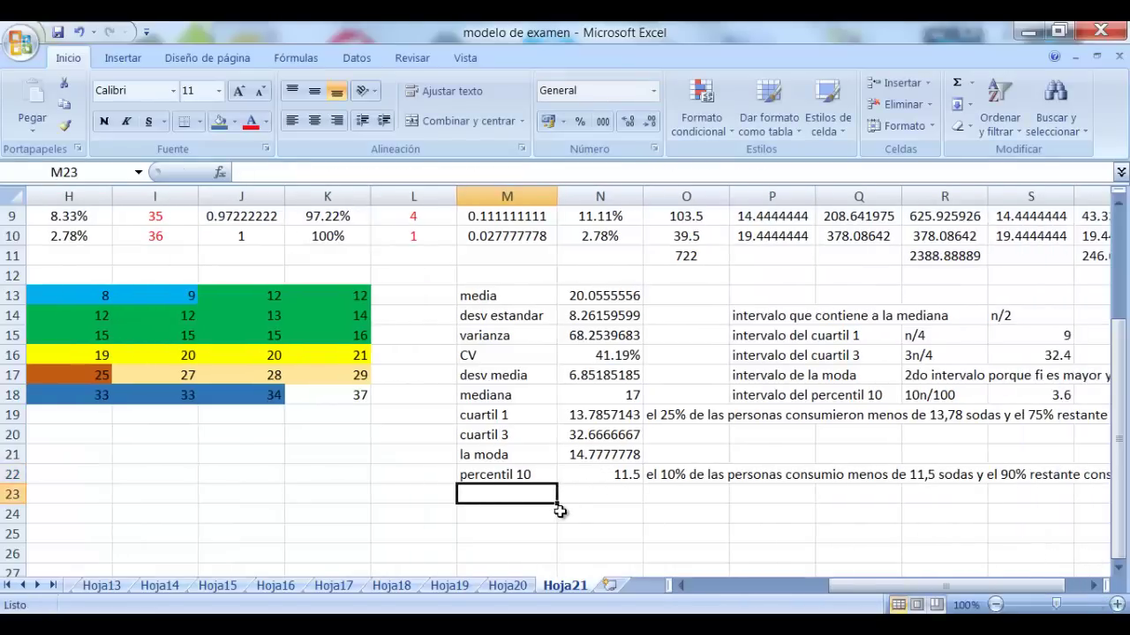
type("percentil 90")
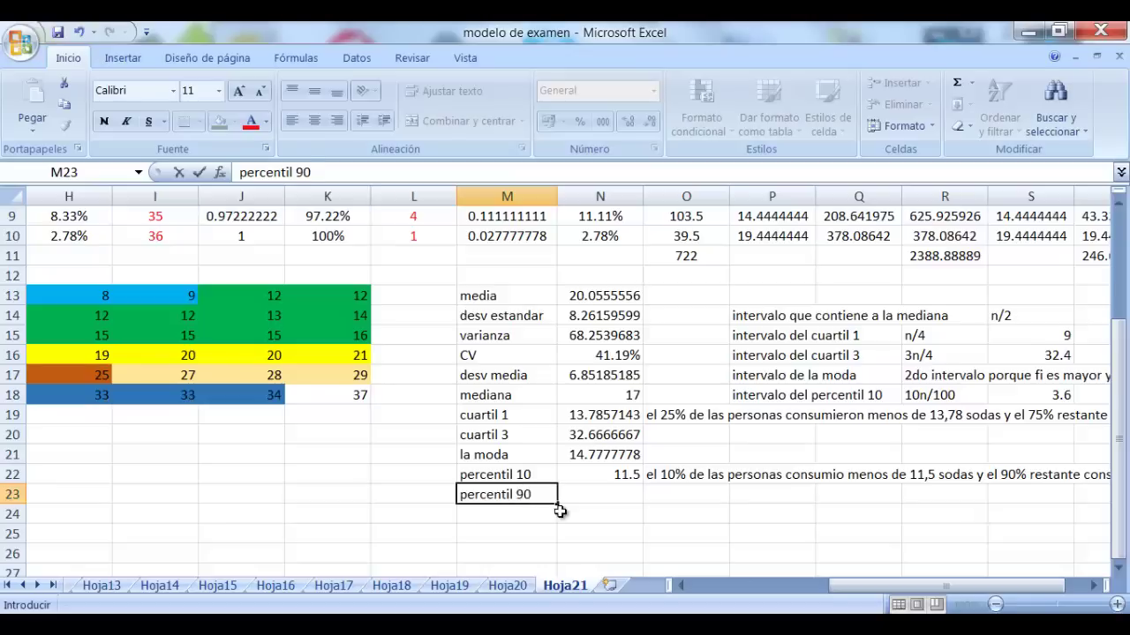
left_click(719, 532)
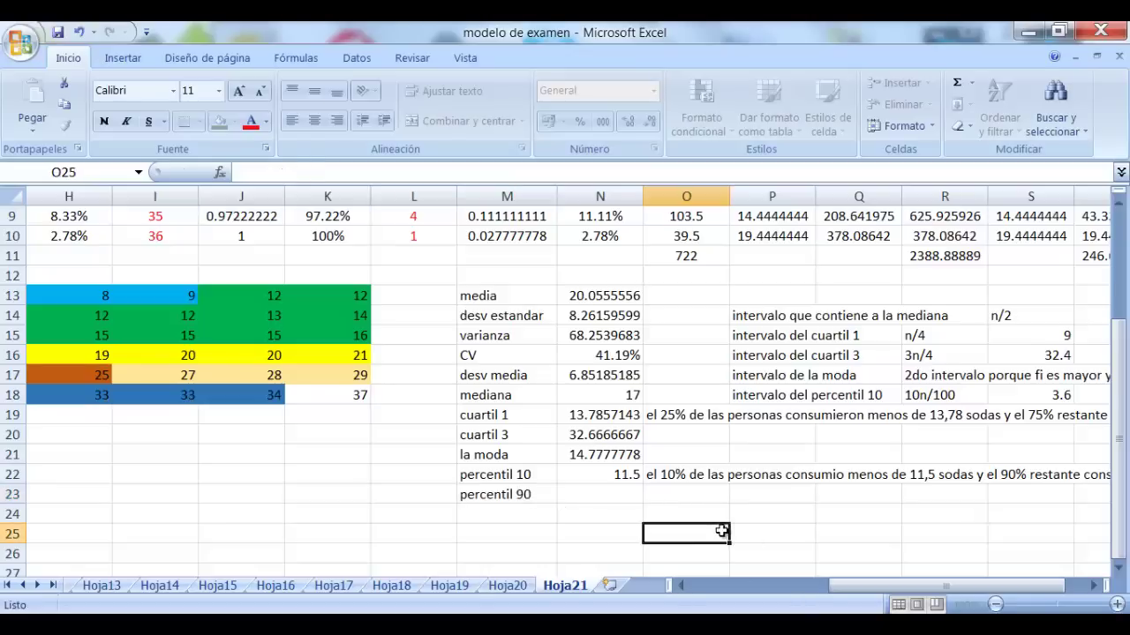
Add the note 'intervalo del percentil 90' in P20 with '90n/100' in R20
left_click(608, 497)
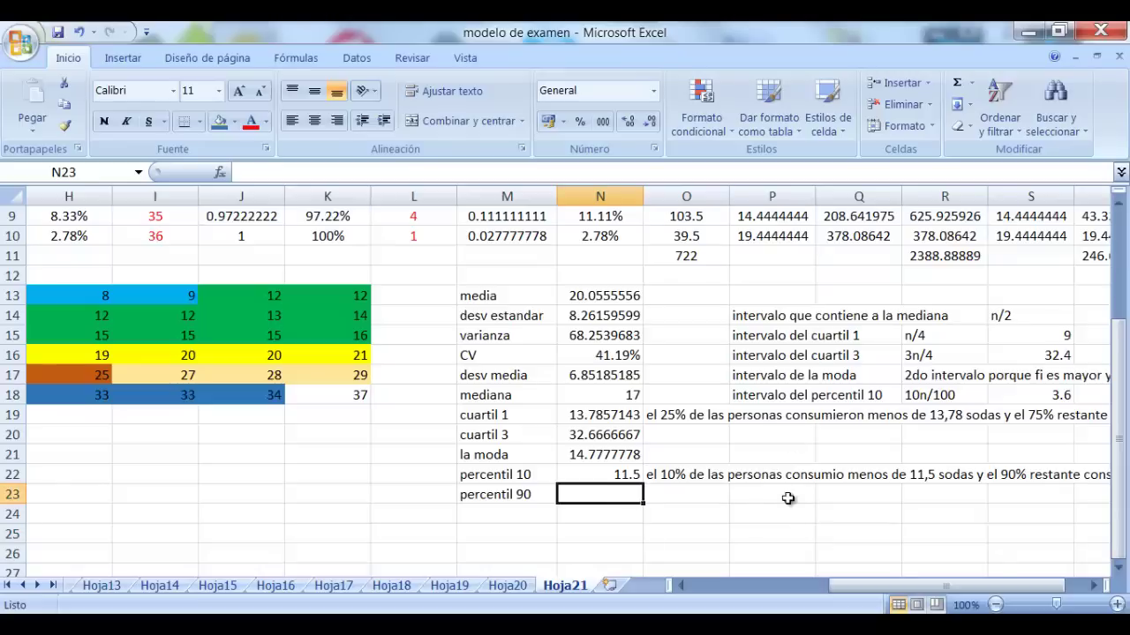
left_click(780, 434)
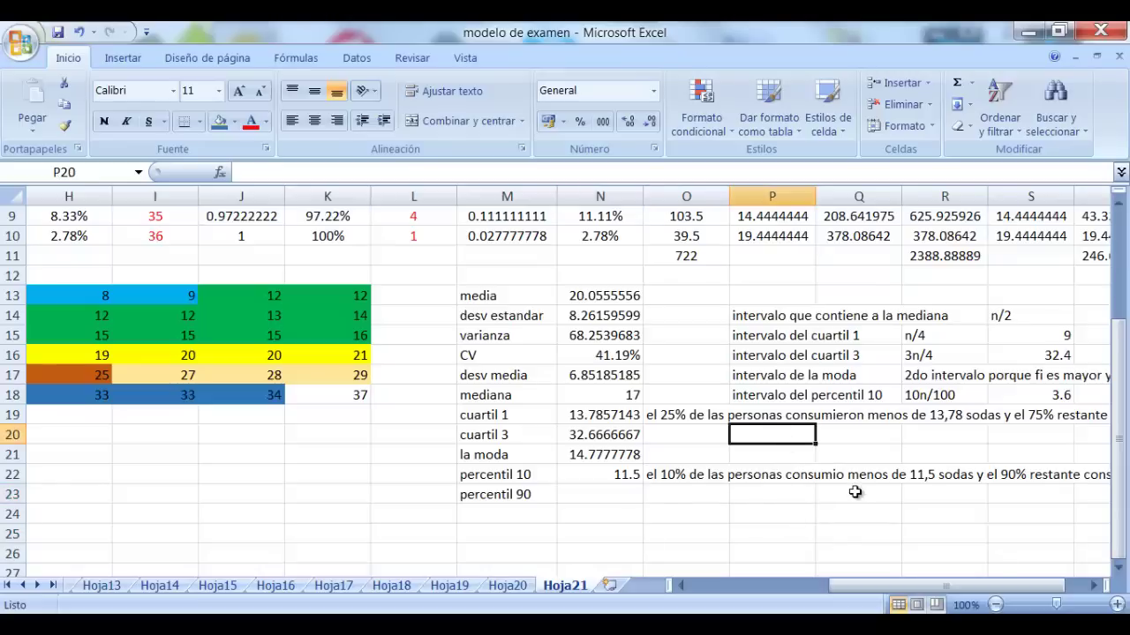
type("interva")
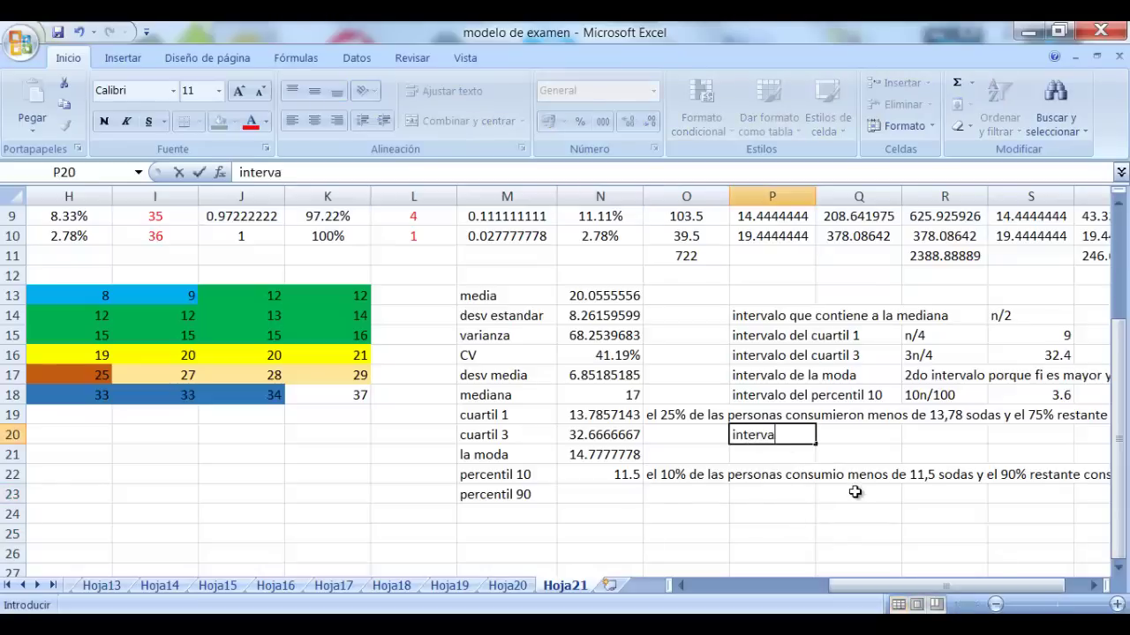
type("lo del per")
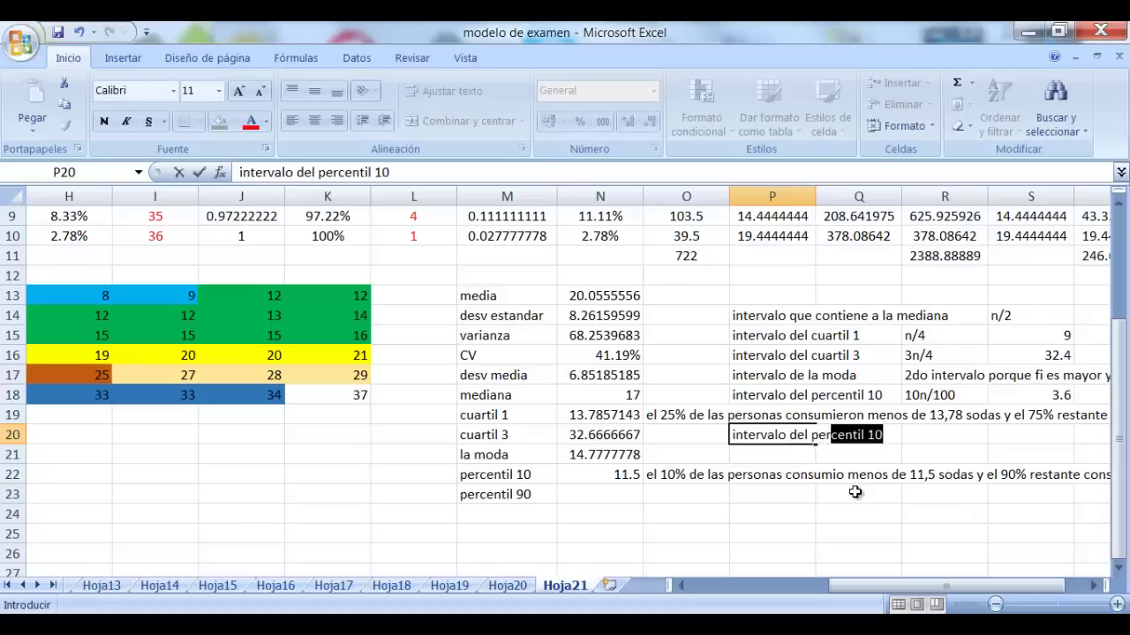
type("centil 90")
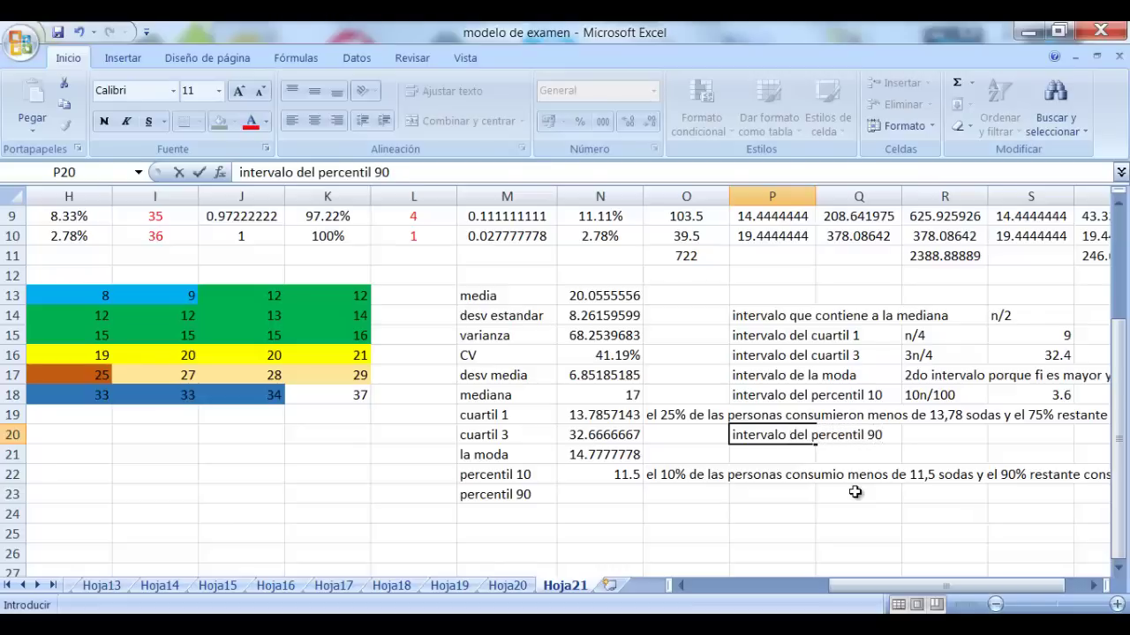
key("Tab")
key("Tab")
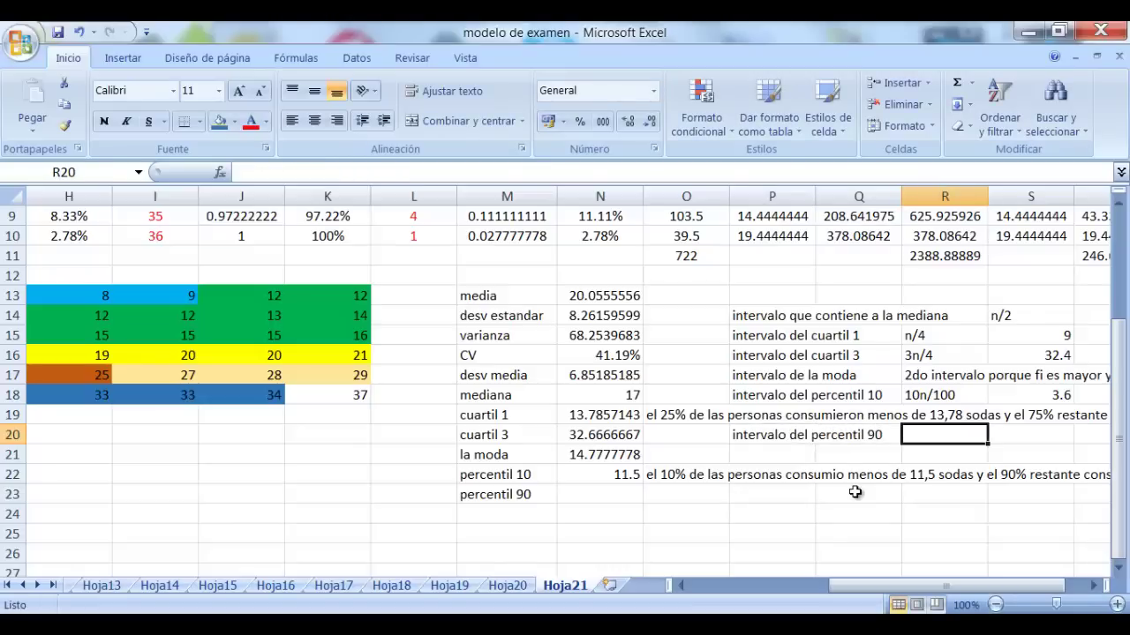
type("90")
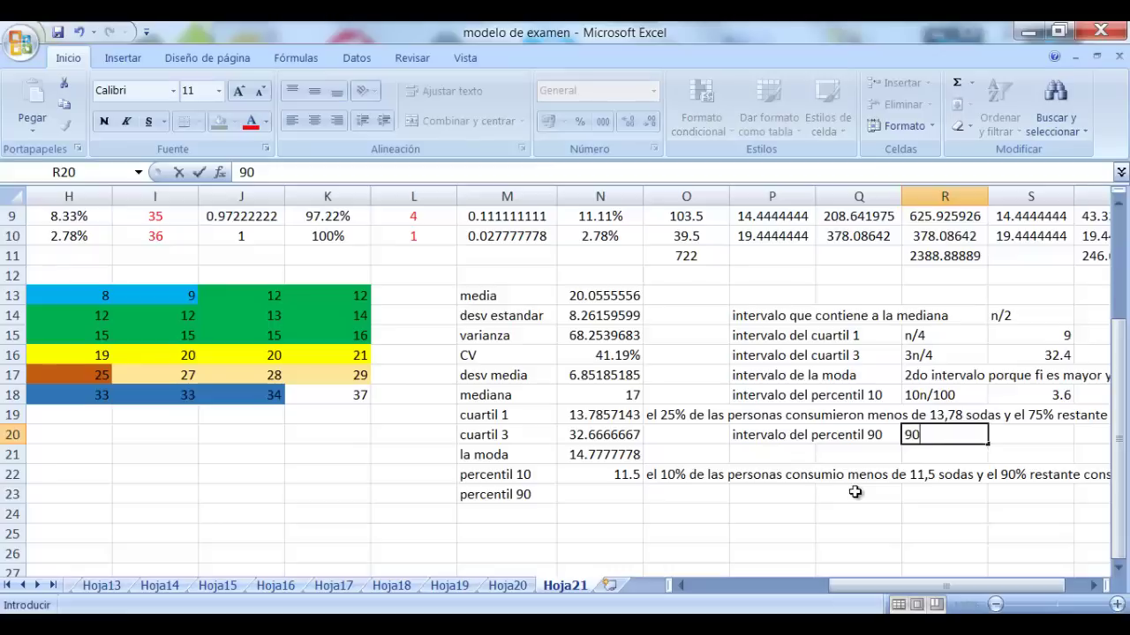
type("n/100")
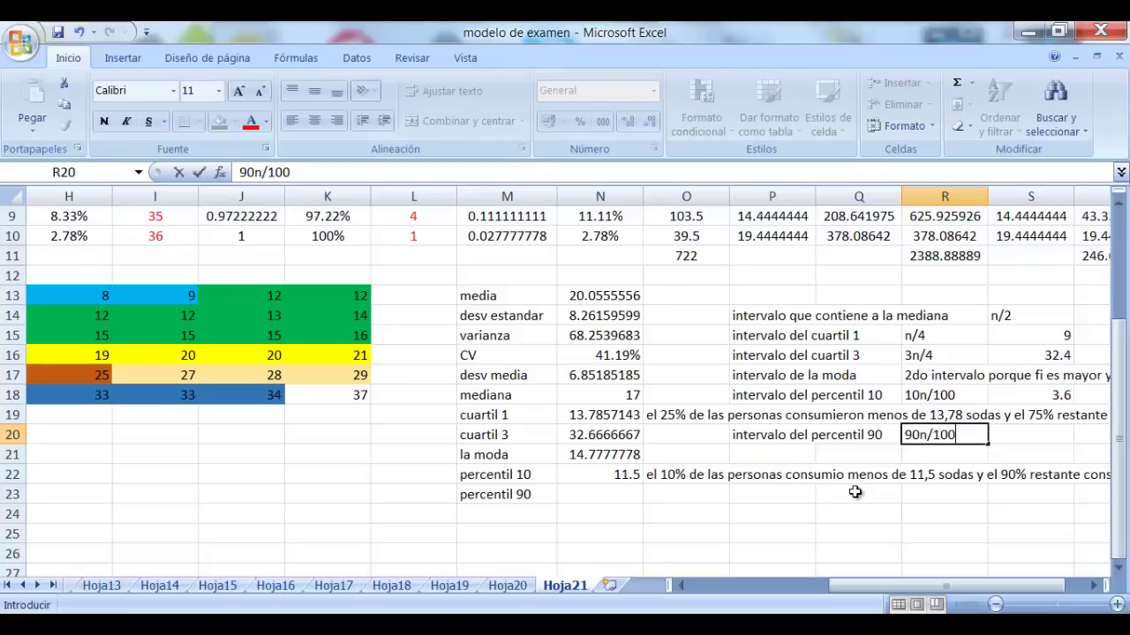
key("Tab")
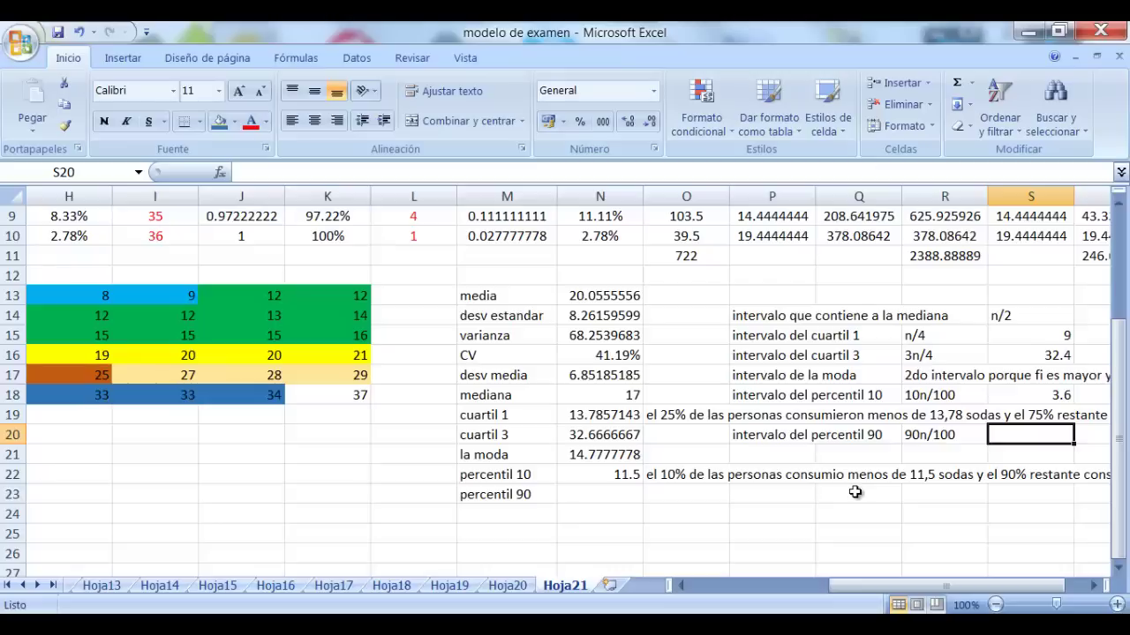
Enter 32.4 as the percentile 90 position and correct the cuartil 3 position to 27
type("32.4")
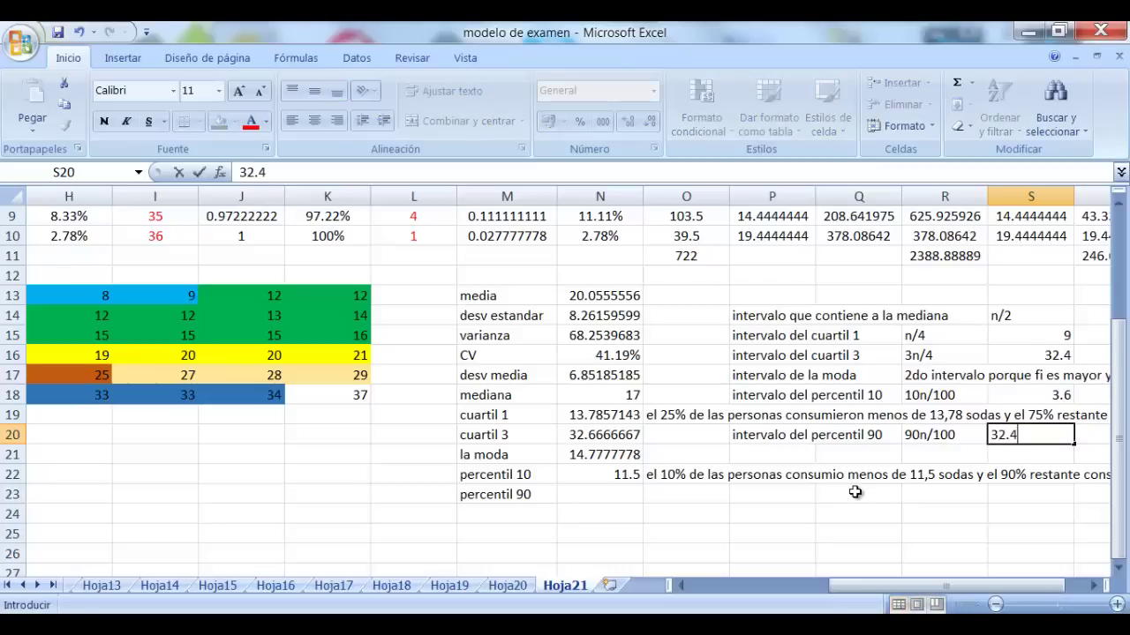
key("Up")
key("Up")
key("Up")
key("Up")
key("Up")
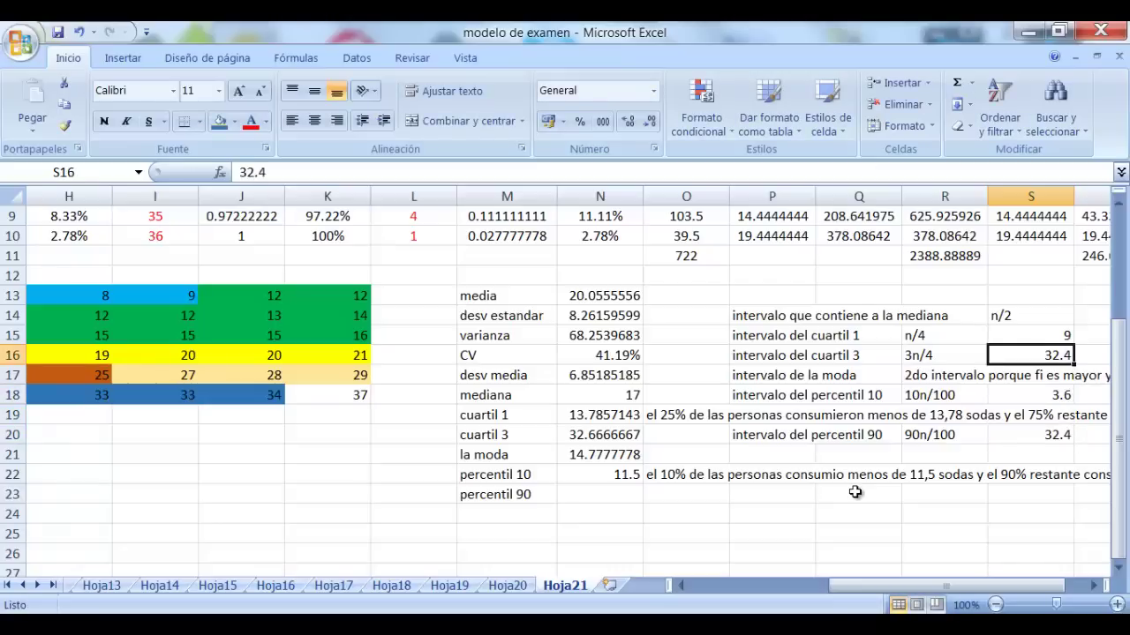
key("Down")
key("Left")
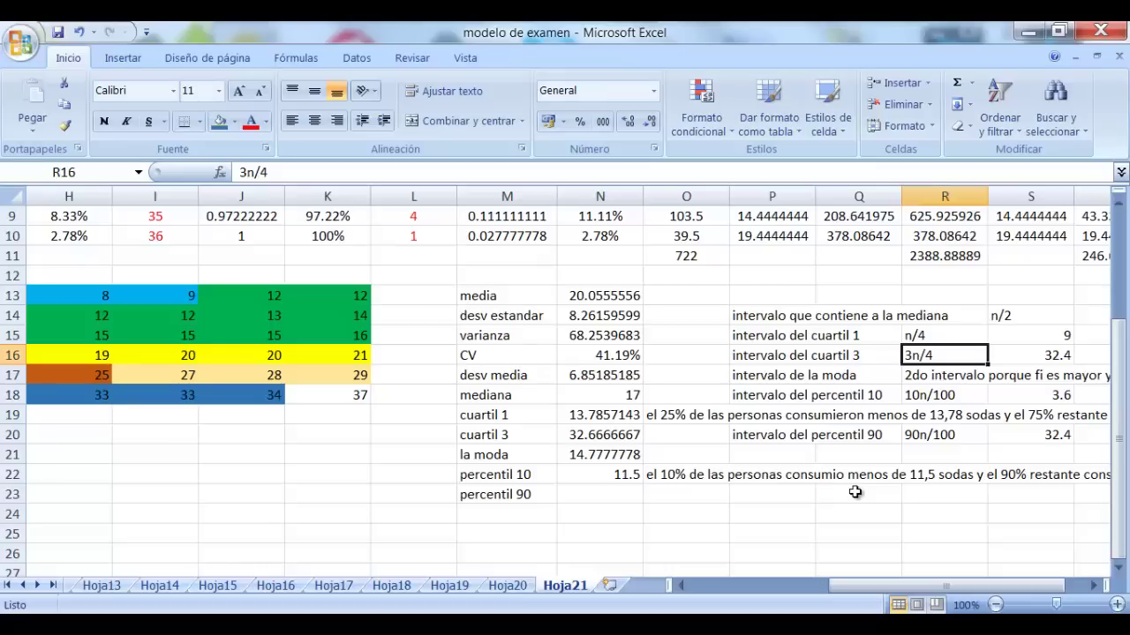
key("Right")
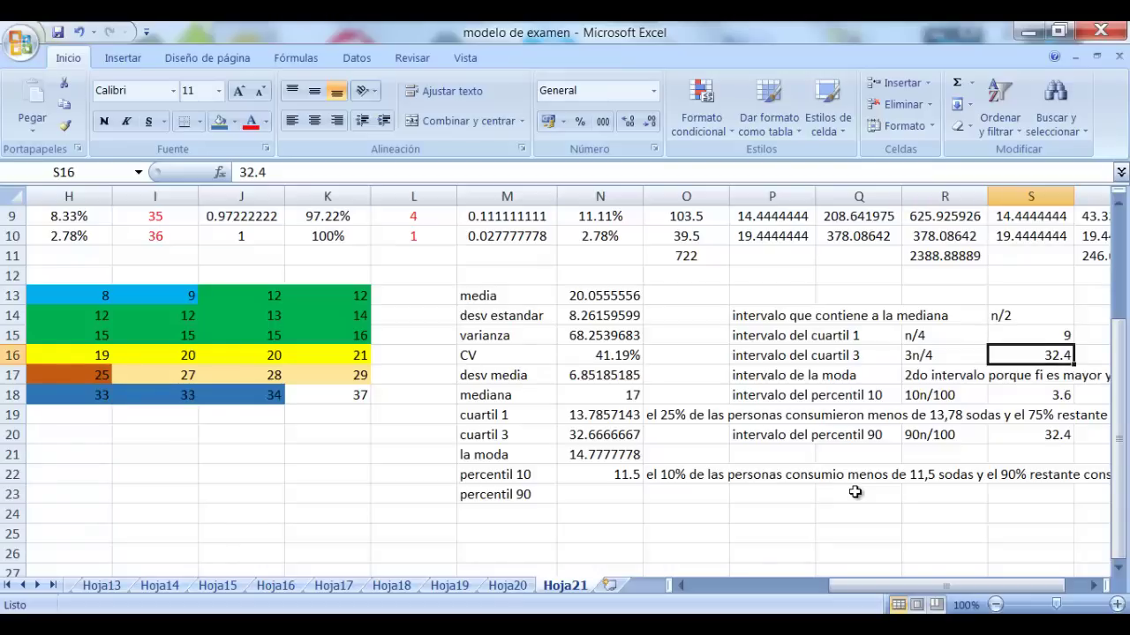
type("27")
key("ctrl+Return")
key("ctrl+bracketright")
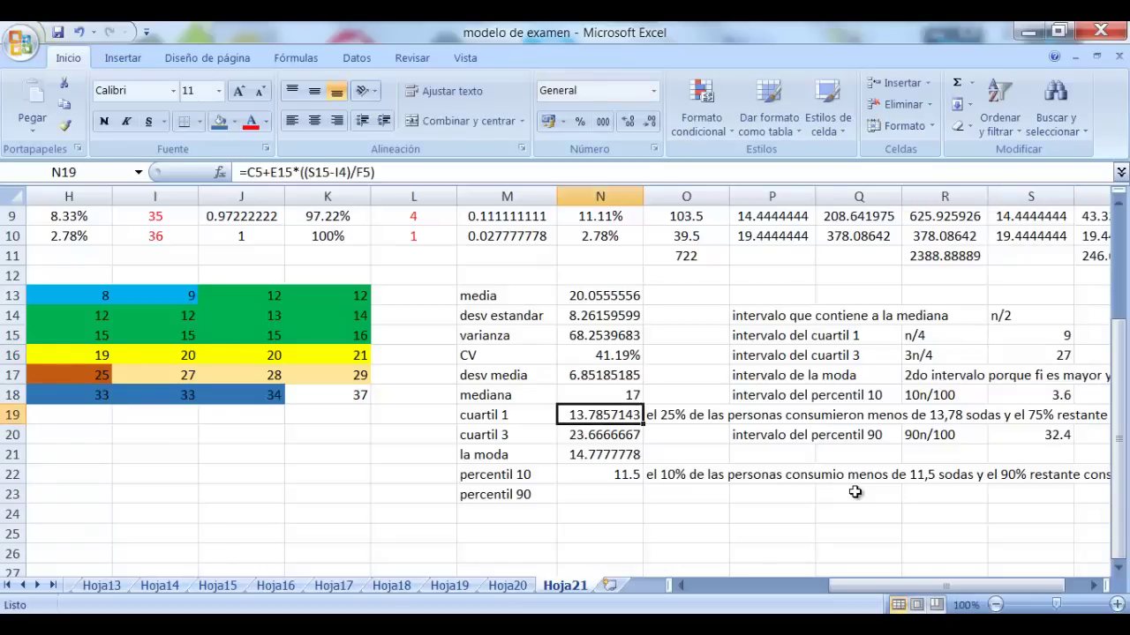
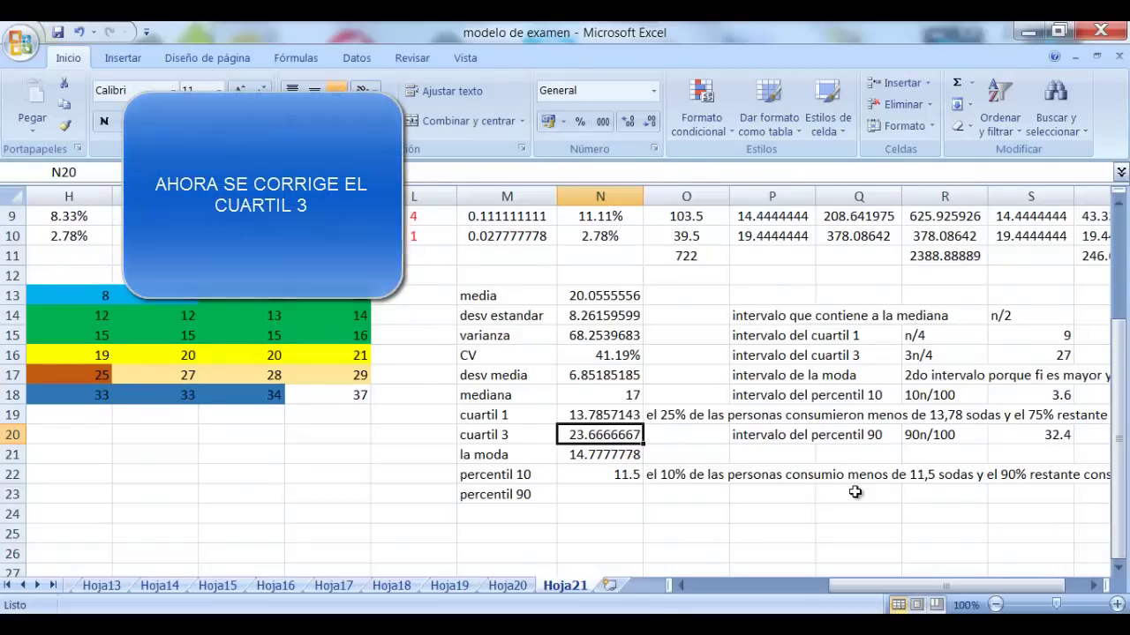
Review the statistics and cumulative frequencies, then start a new formula in N20 (cuartil 3)
key("Up")
key("Up")
key("Up")
key("Up")
key("Up")
key("Up")
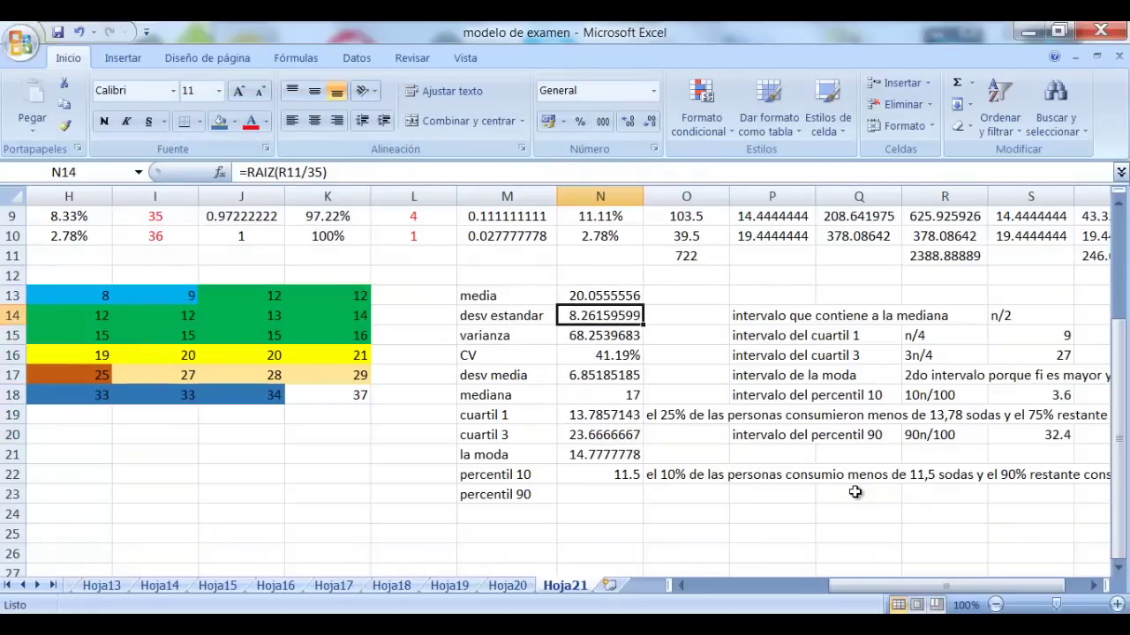
key("Up")
key("Up")
key("Up")
key("Up")
key("Up")
key("Up")
key("Up")
key("Up")
key("Up")
key("Up")
key("Up")
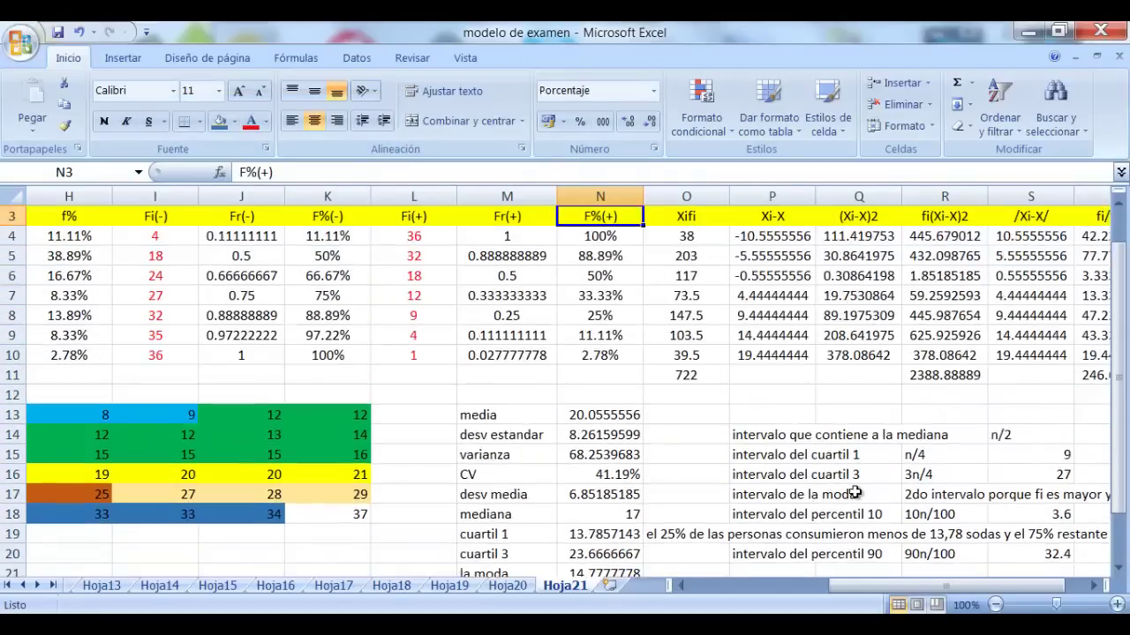
key("Up")
key("Up")
key("Right")
key("Right")
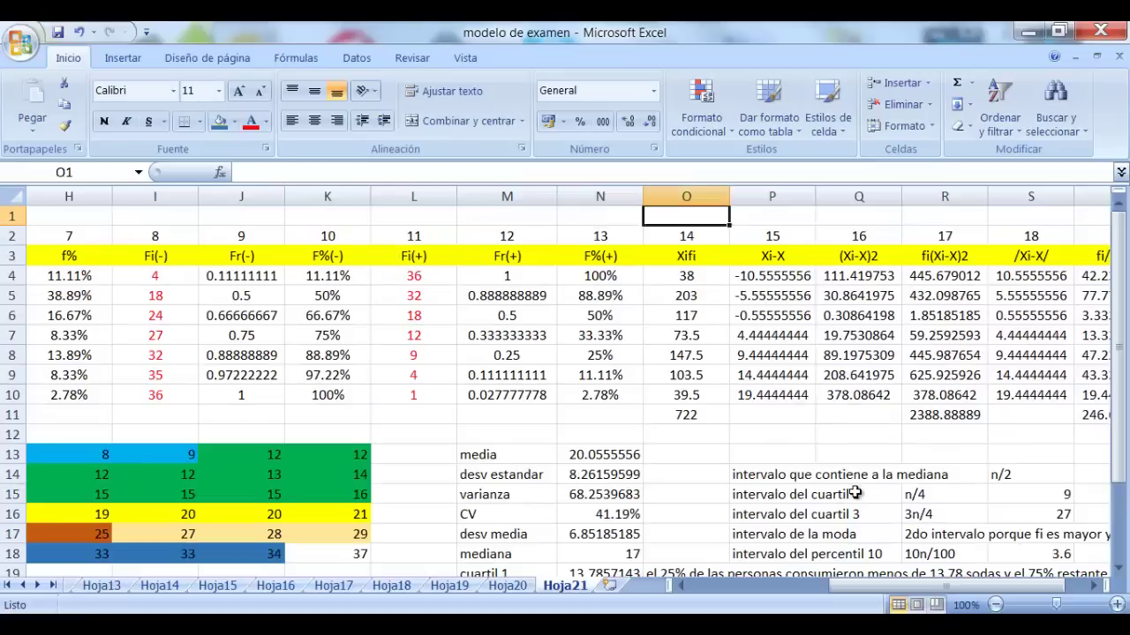
key("Left")
key("Left")
key("Left")
key("Left")
key("Left")
key("Left")
key("Left")
key("Left")
key("Left")
key("Left")
key("Left")
key("Left")
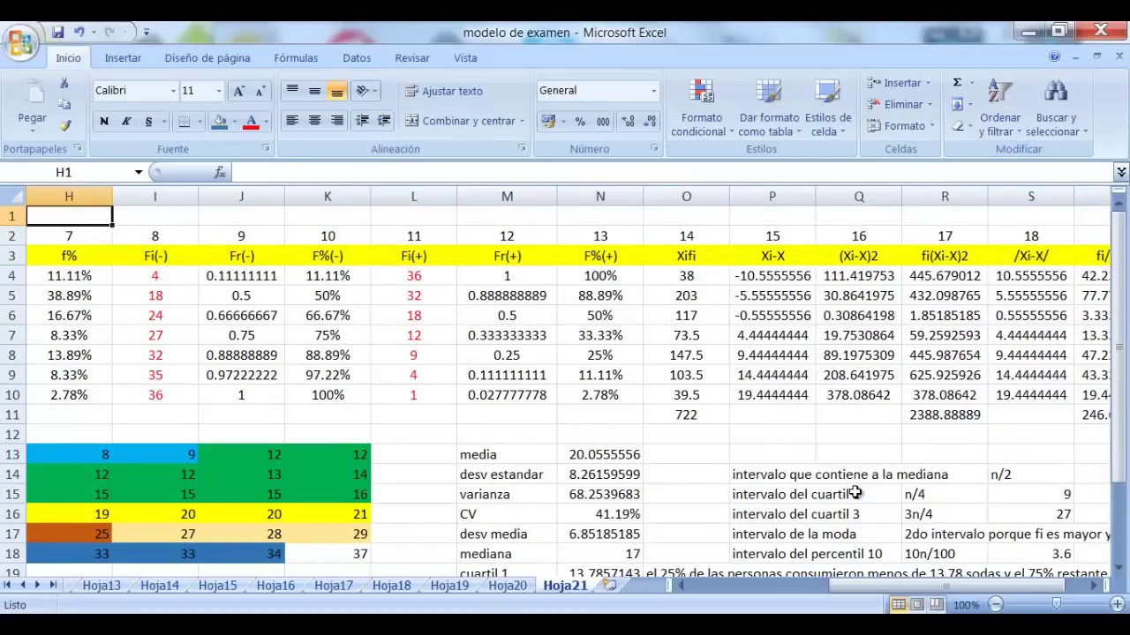
key("Right")
key("Right")
key("Right")
key("Right")
key("Right")
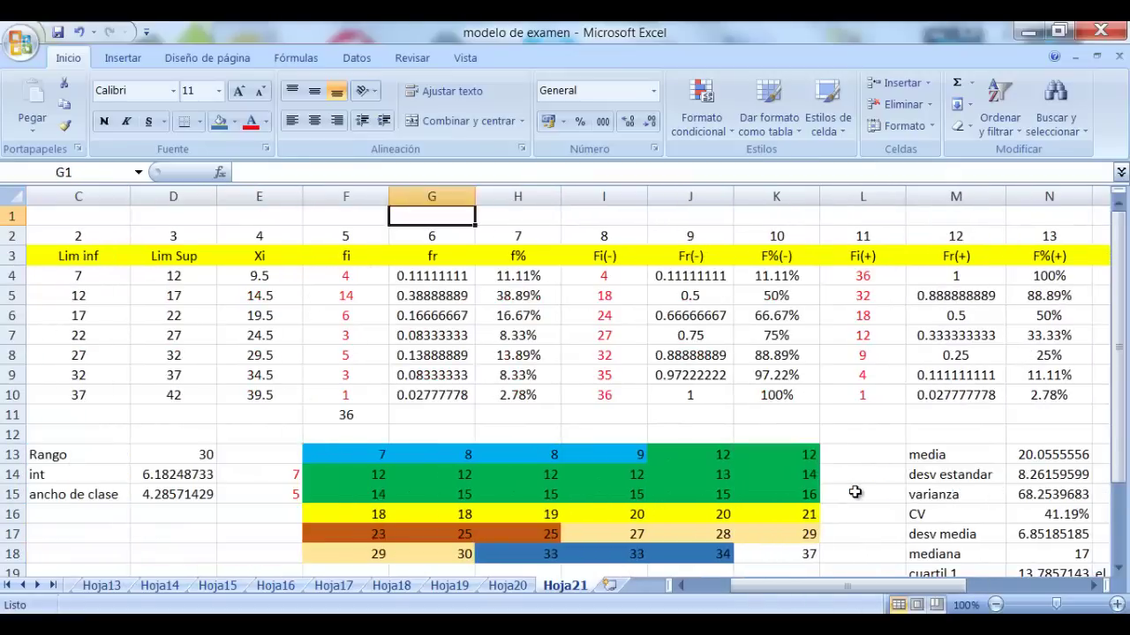
key("Down")
key("Down")
key("Down")
key("Down")
key("Down")
key("Down")
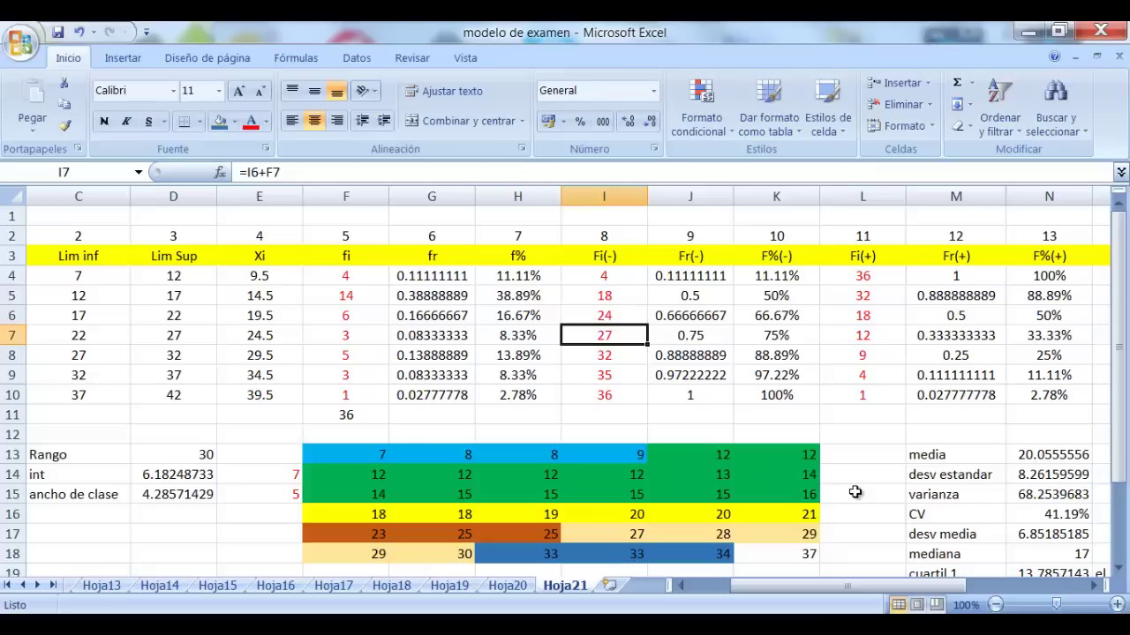
scroll(855, 493, "down", 2)
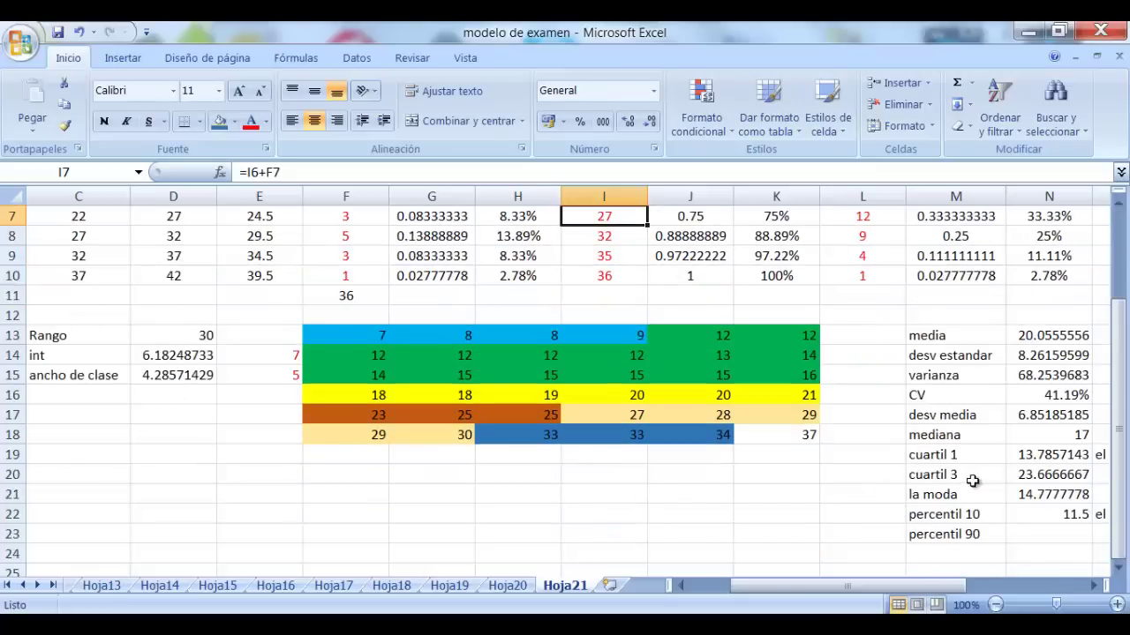
left_click(1046, 476)
type("=")
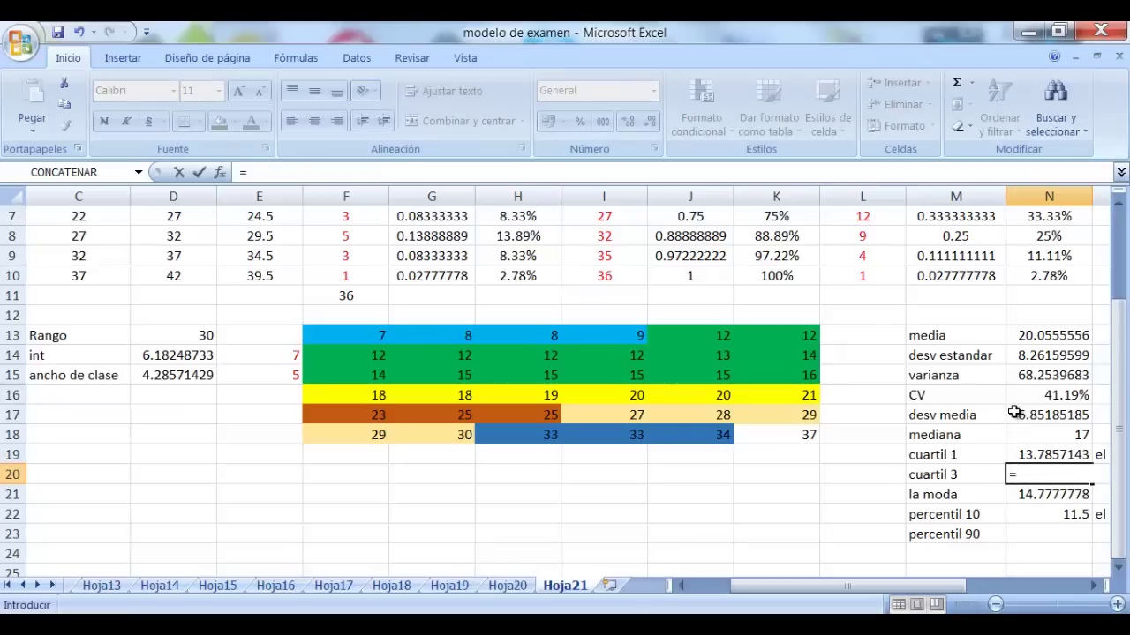
Begin the N20 formula with C7+E15* and the S16 position value
scroll(800, 446, "up", 2)
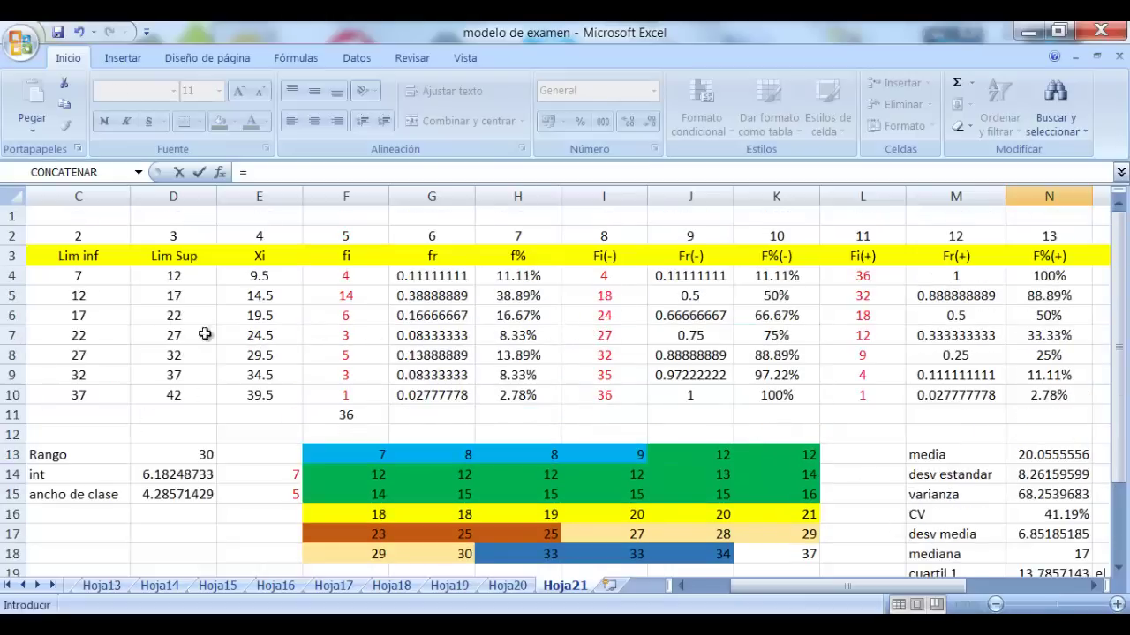
left_click(80, 333)
type("+")
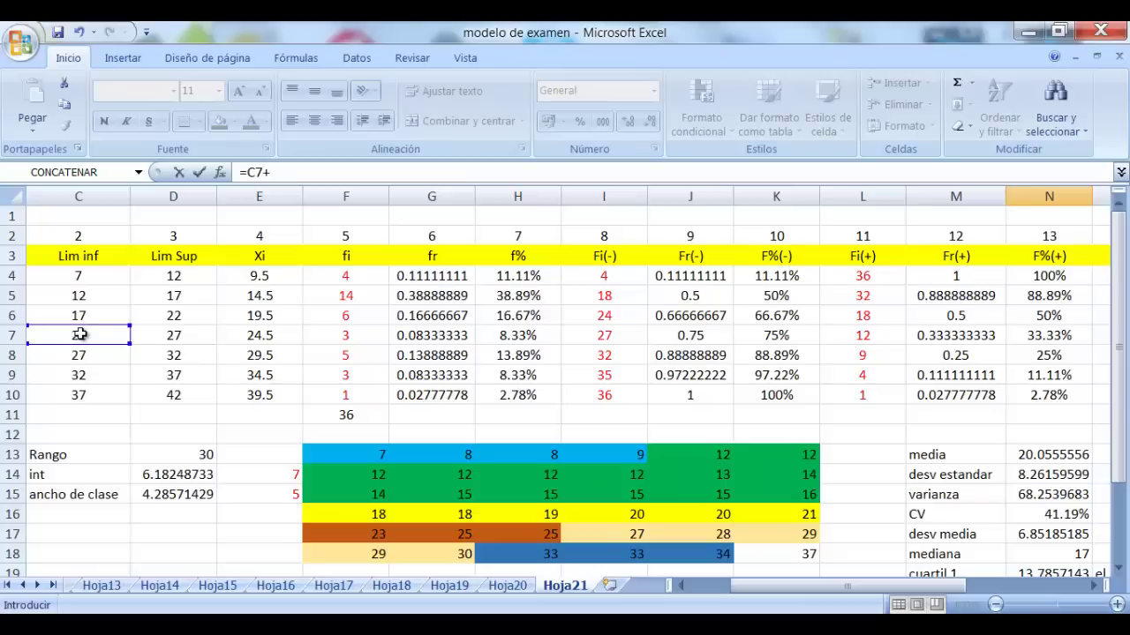
left_click(276, 494)
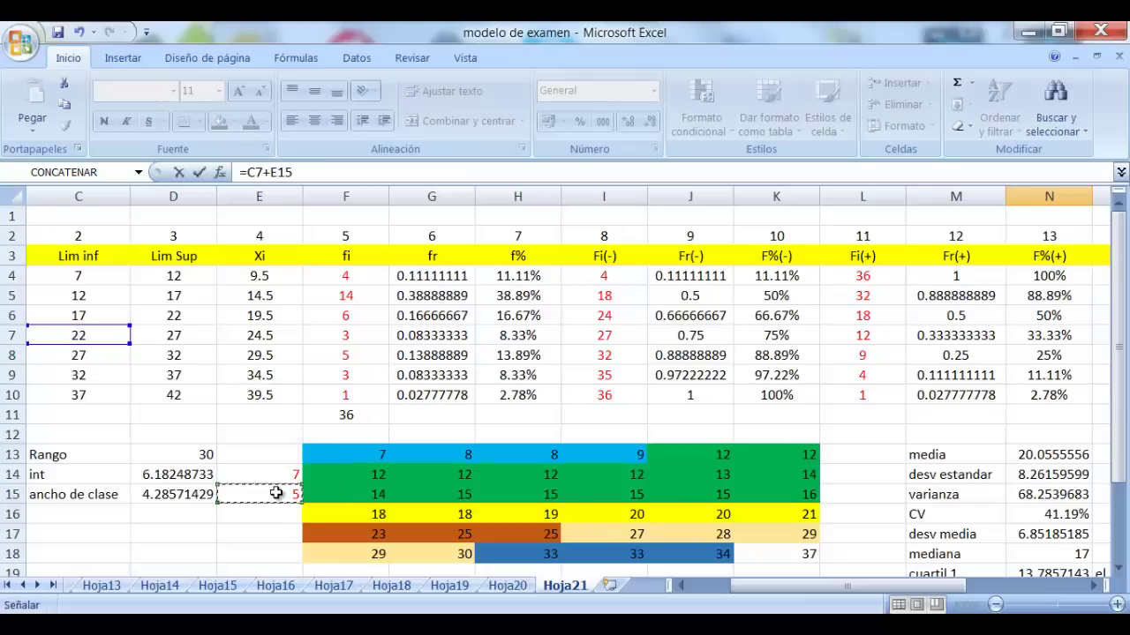
type("*")
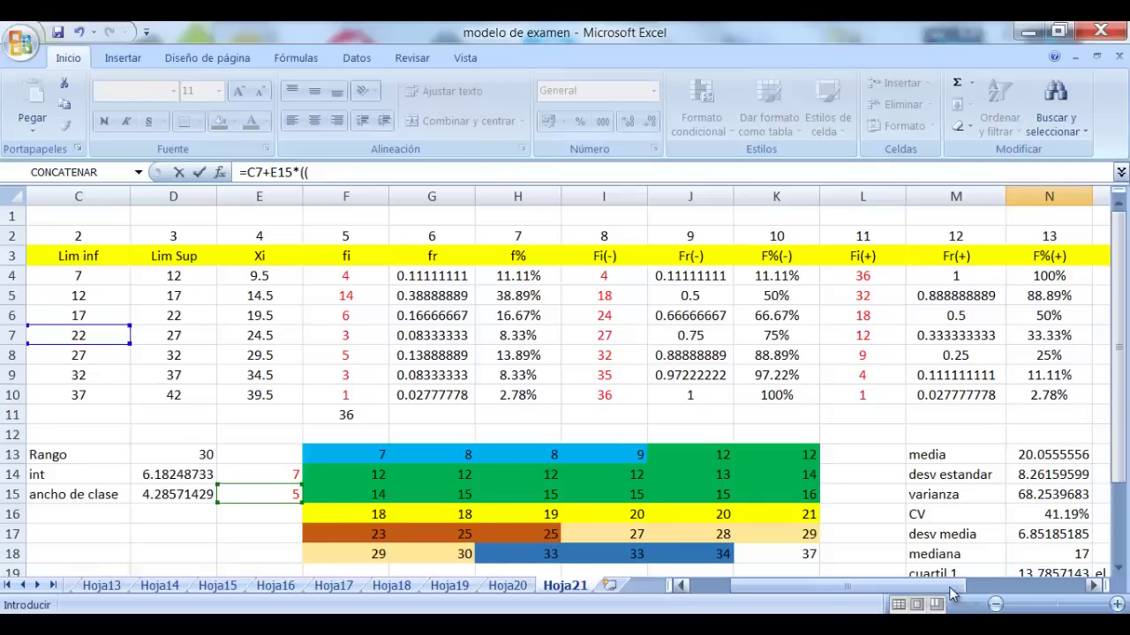
left_click_drag(952, 593, 1047, 593)
left_click(1094, 586)
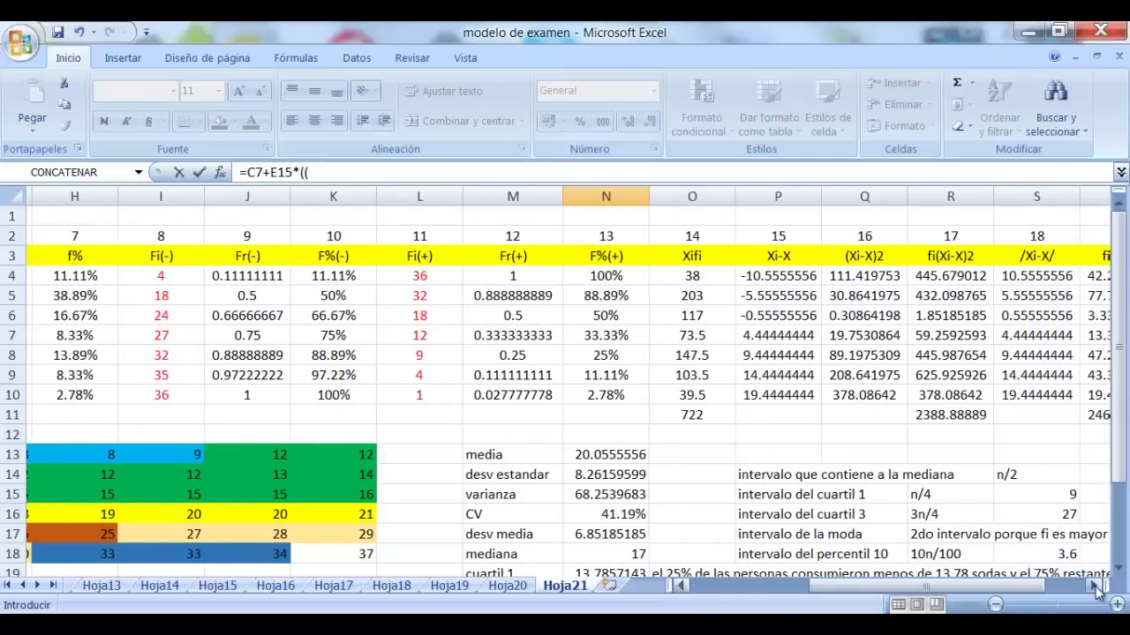
left_click(1095, 587)
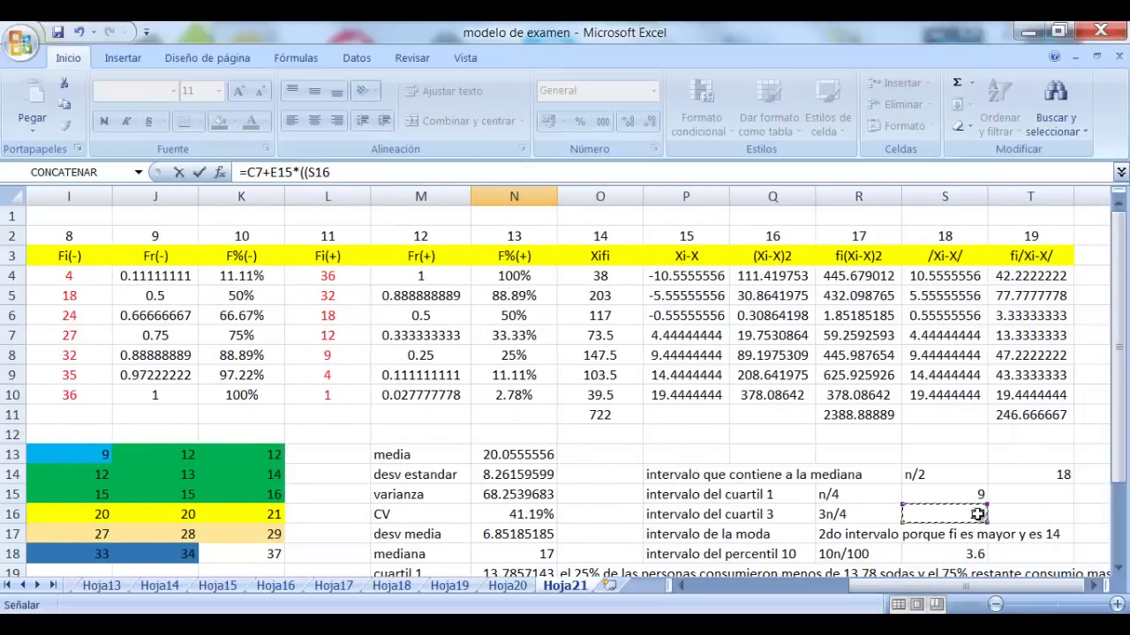
Complete N20 as =C7+E15*((S16-I6)/F7) and confirm it returns 27
type("-")
left_click(70, 316)
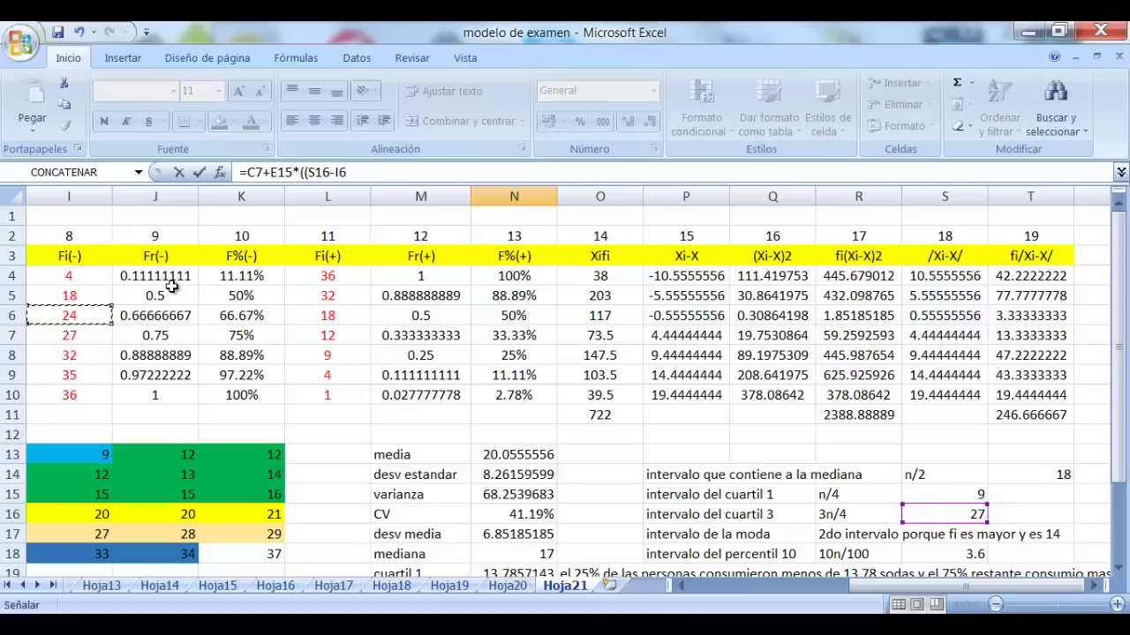
type(")/")
left_click_drag(952, 588, 869, 588)
type("/")
left_click(168, 334)
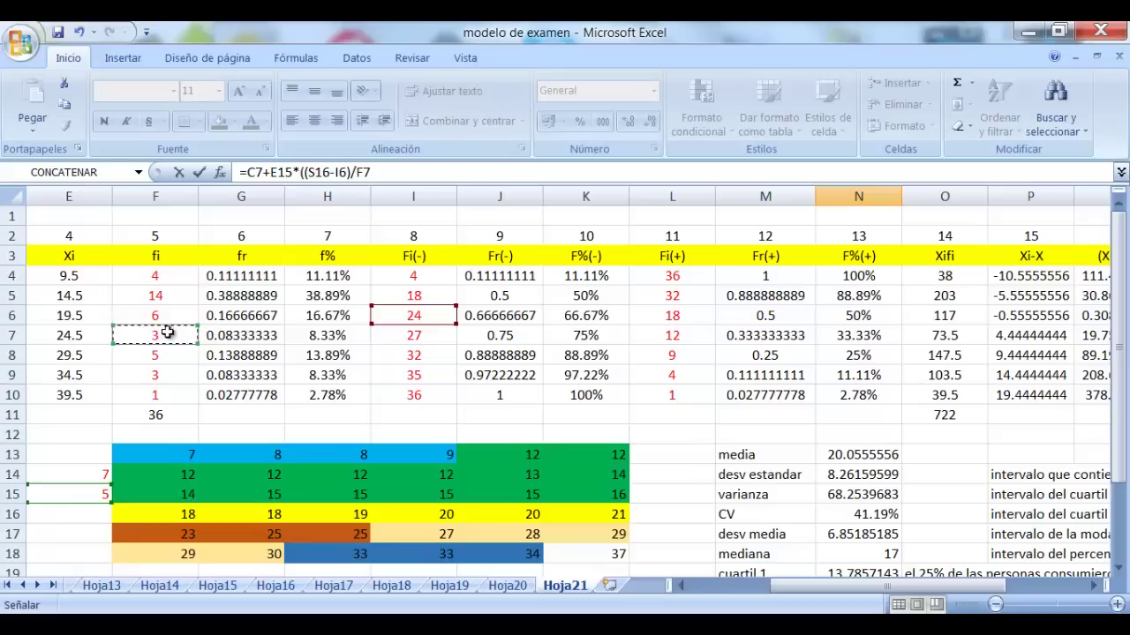
type(")")
key("Escape")
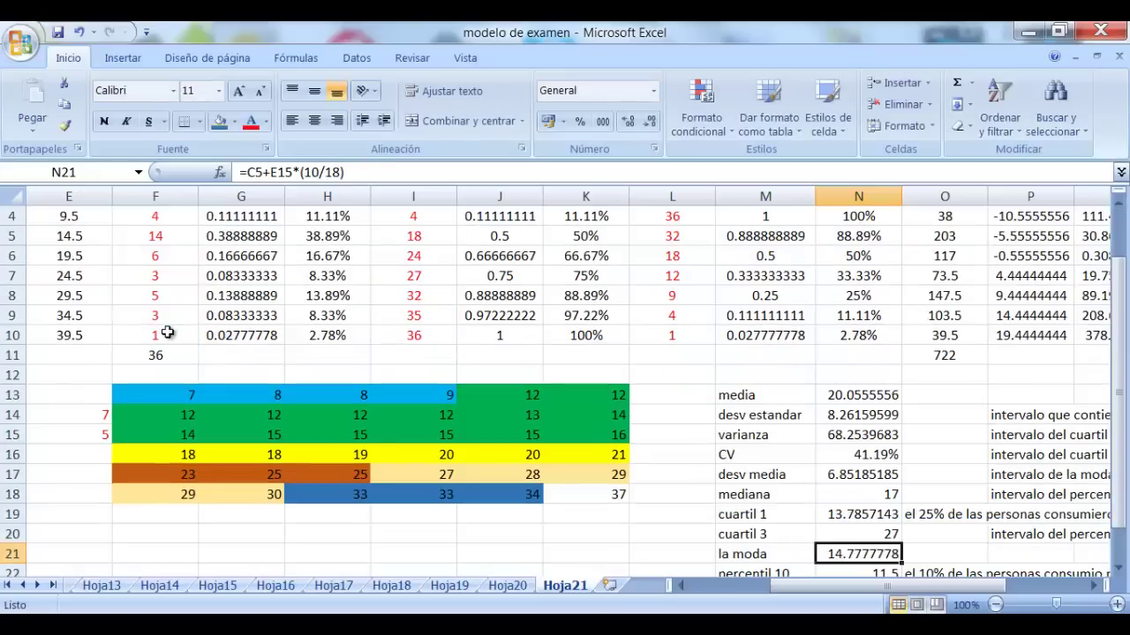
scroll(464, 383, "down", 2)
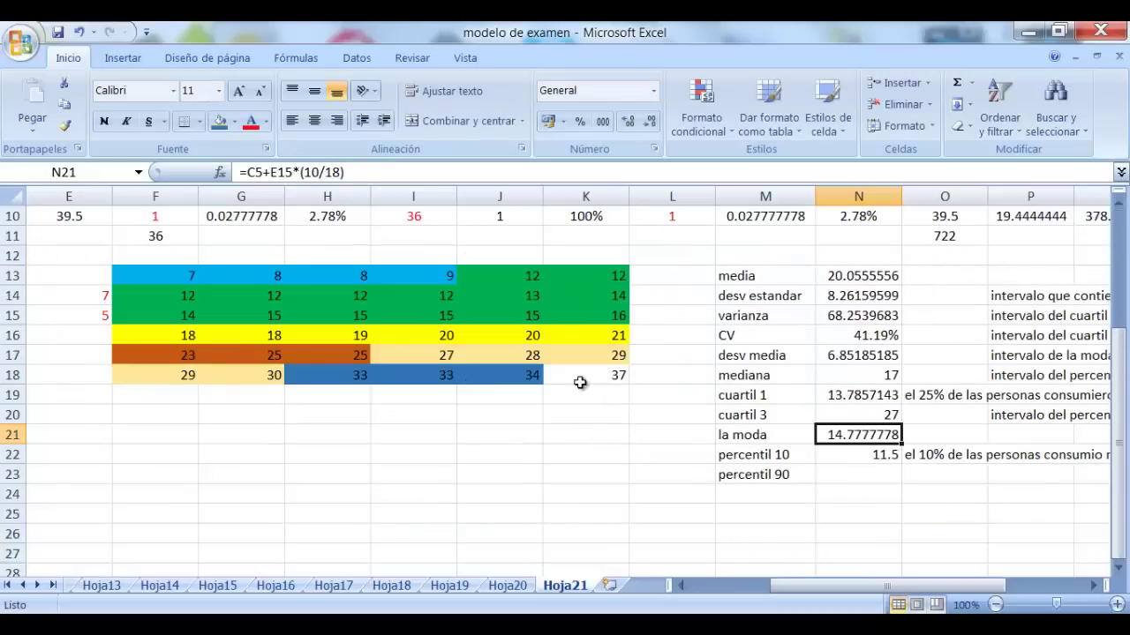
left_click(842, 412)
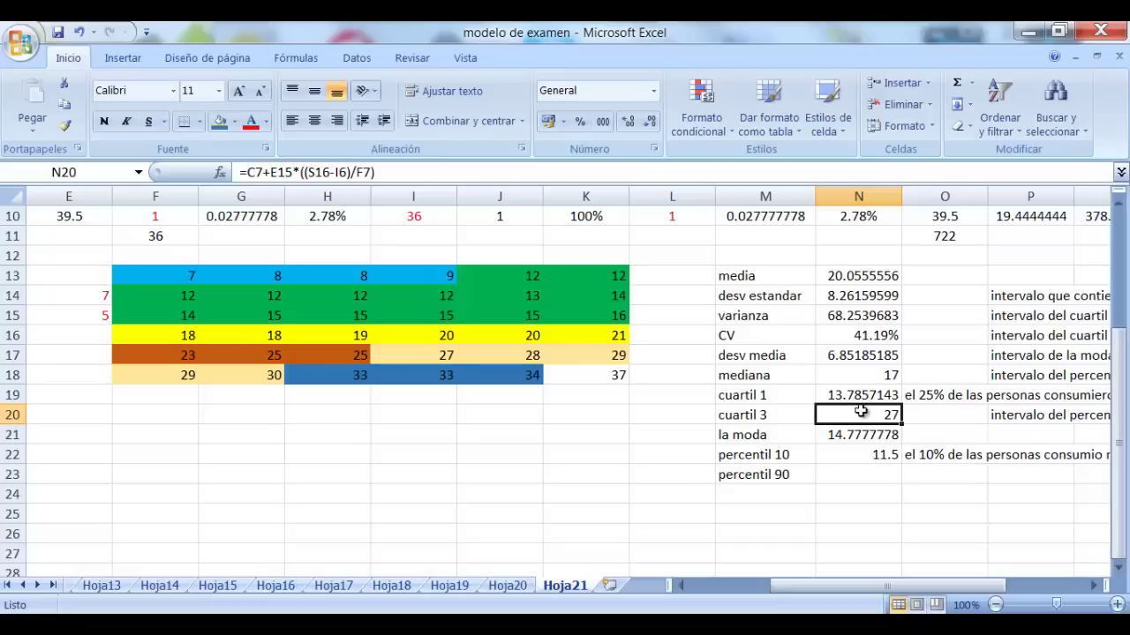
left_click(962, 416)
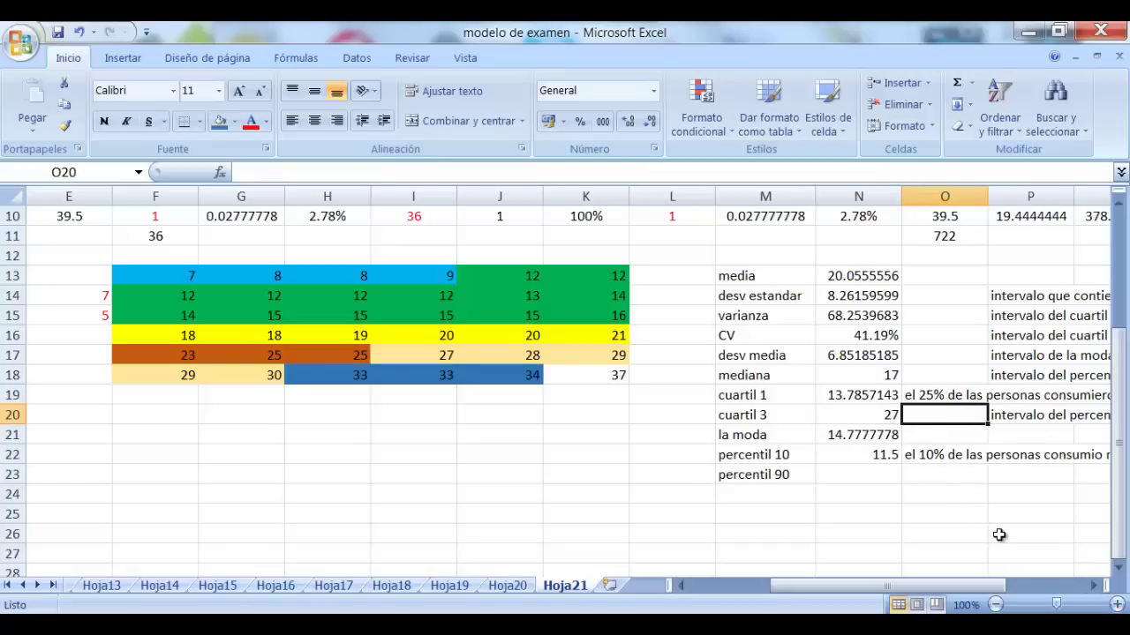
Start the percentil 90 formula in N23 with =C9+E15*
left_click(857, 474)
left_click(1094, 586)
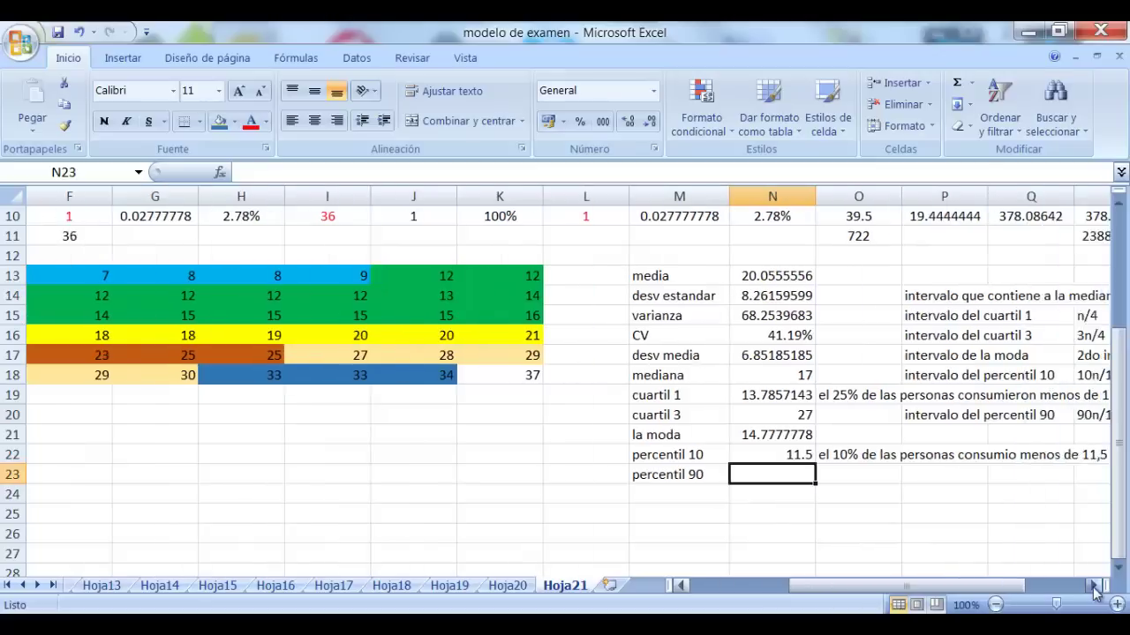
left_click(1094, 587)
left_click(1093, 586)
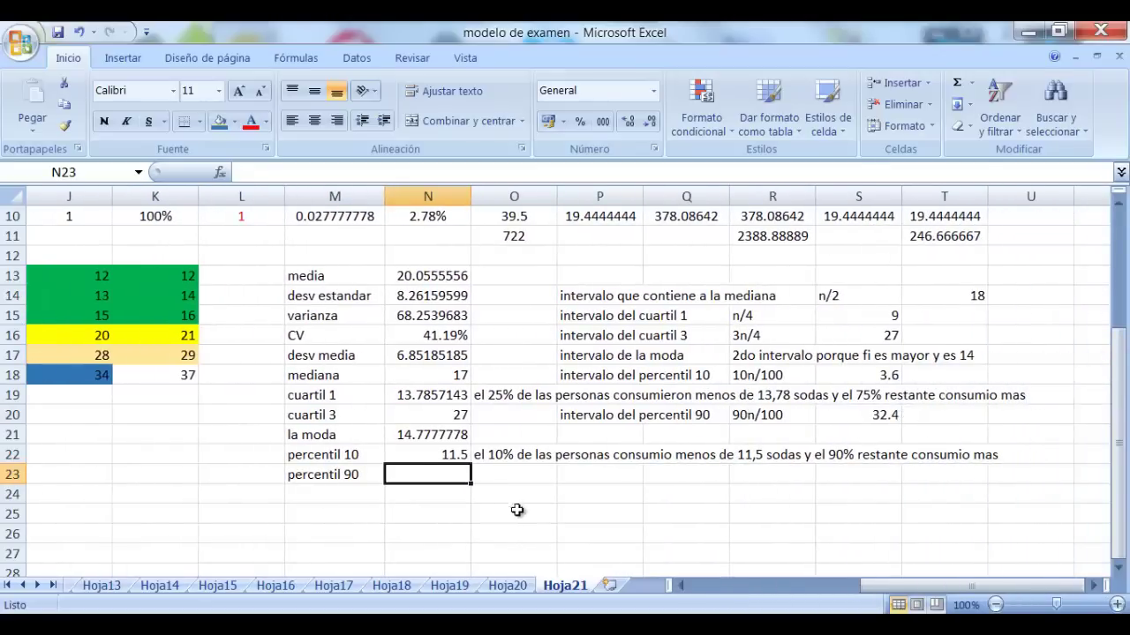
left_click(517, 511)
left_click(420, 470)
type("=")
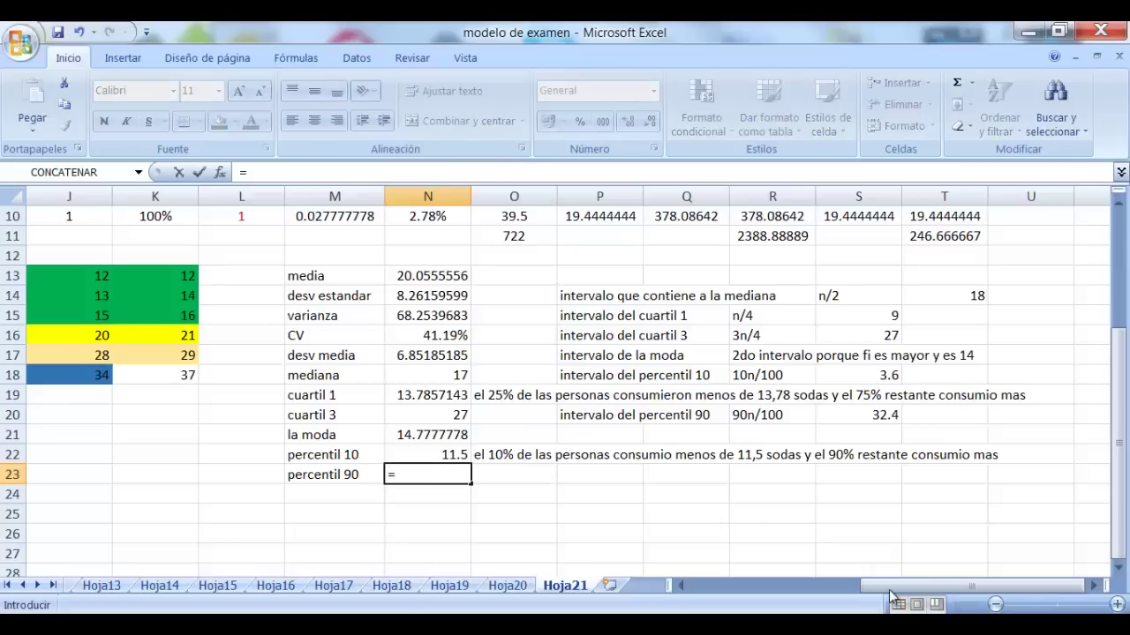
left_click_drag(882, 576, 807, 548)
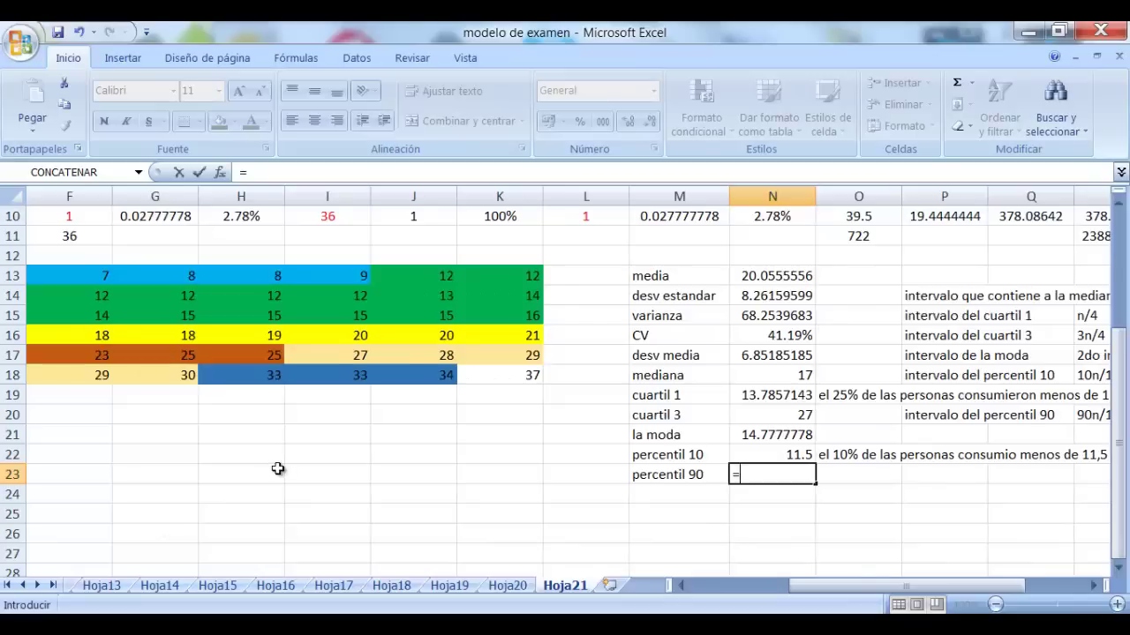
scroll(277, 469, "up", 3)
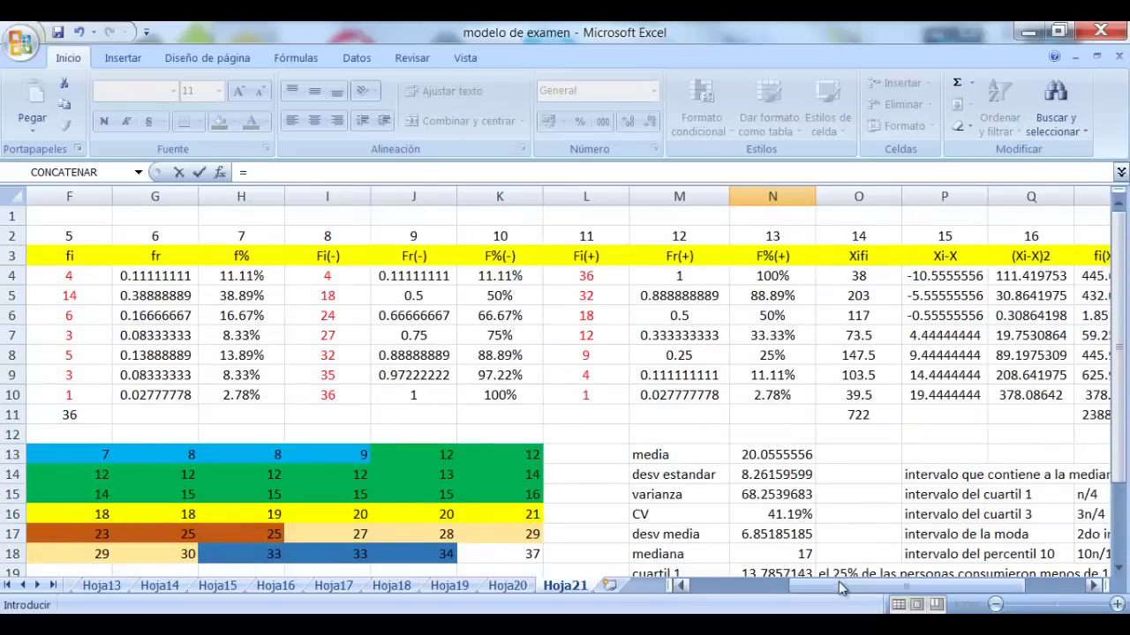
left_click_drag(828, 586, 754, 575)
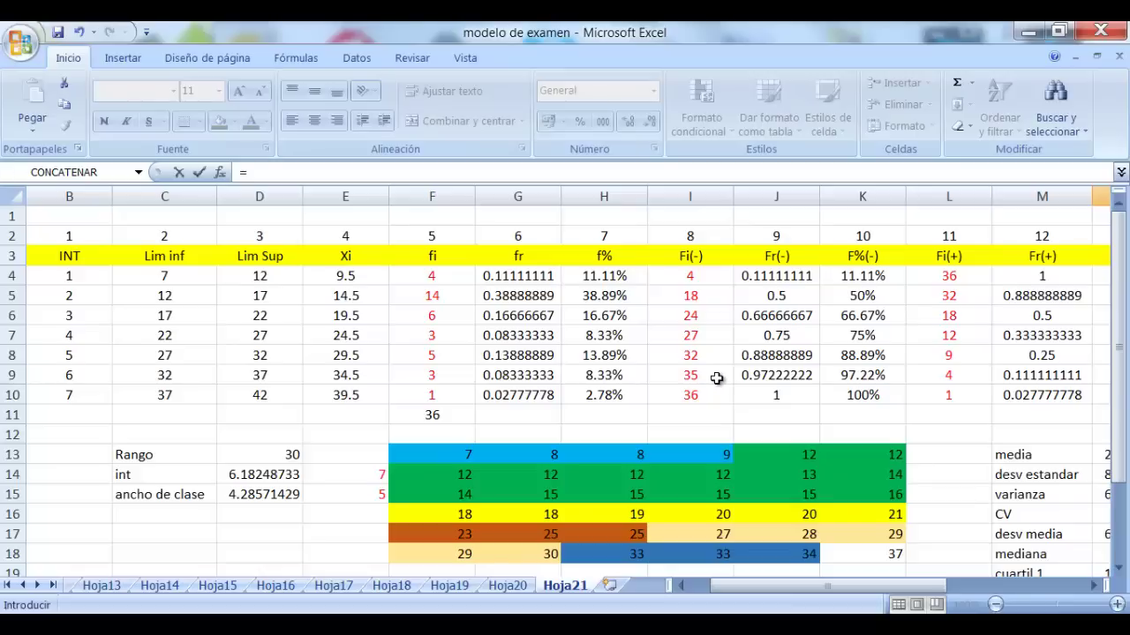
left_click(176, 377)
type("+")
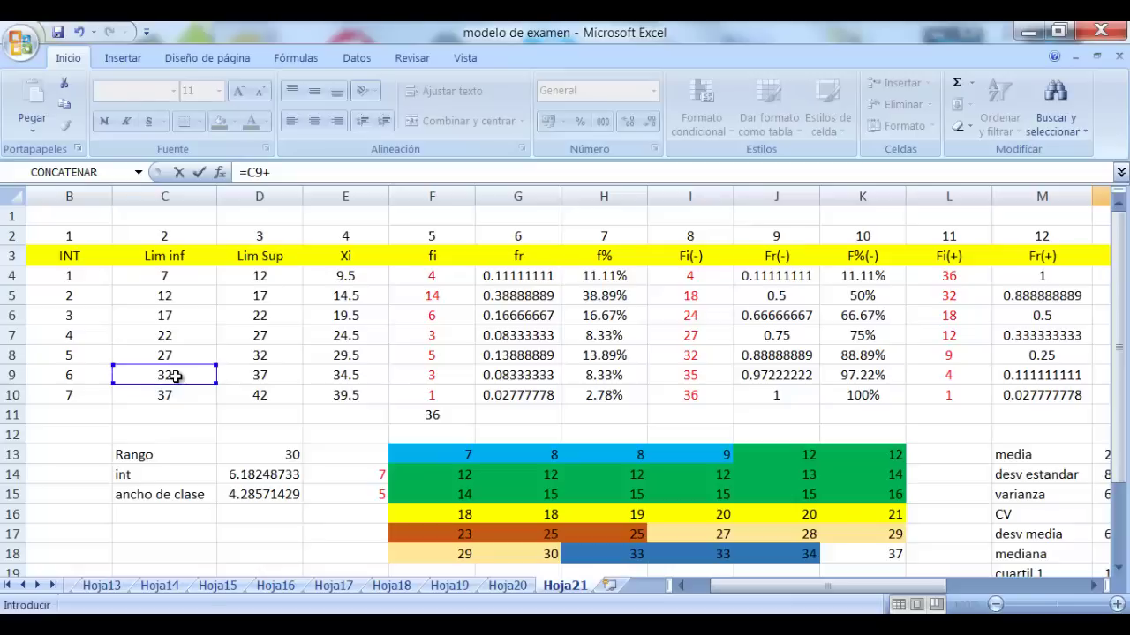
left_click(353, 491)
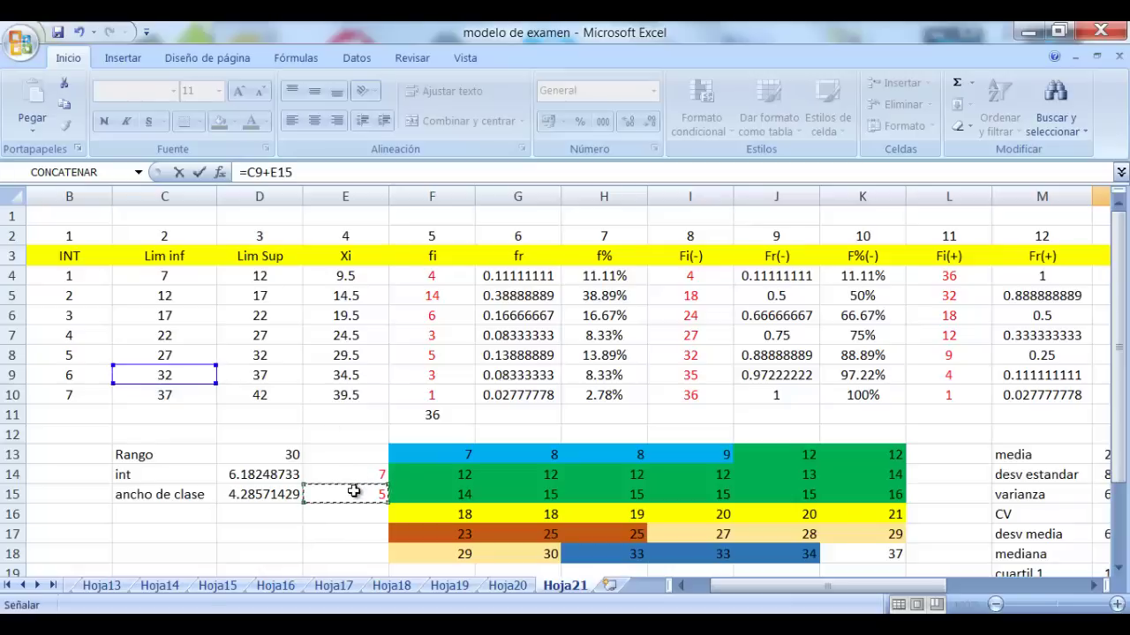
type("*")
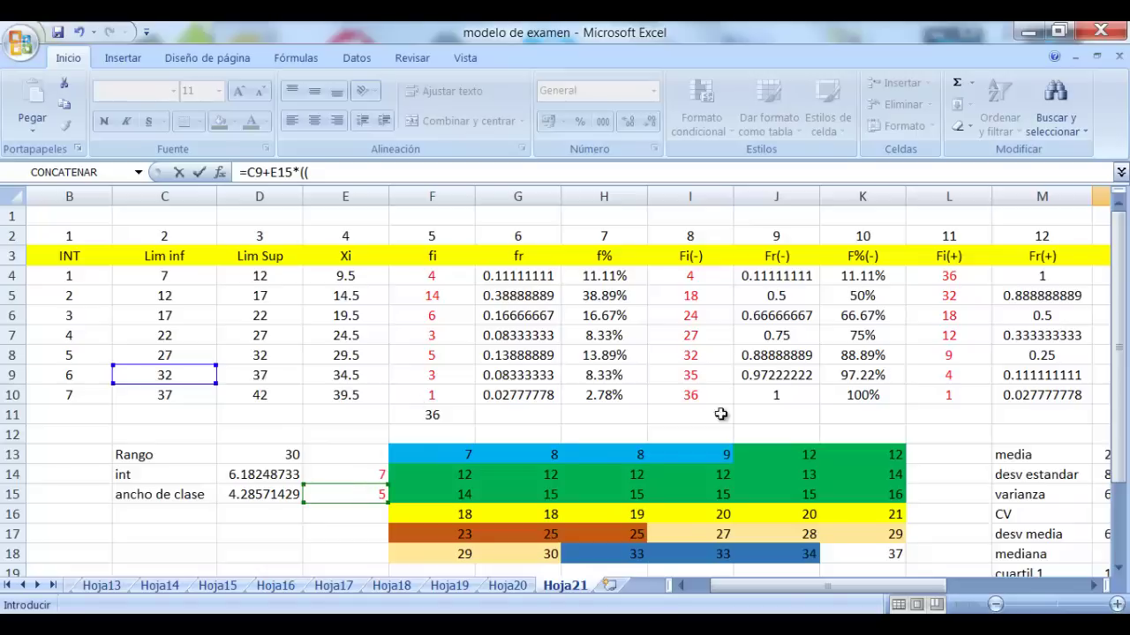
Finish N23 as =C9+E15*((S20-I8)/F9), giving 32.6666667
scroll(1092, 585, "right", 5)
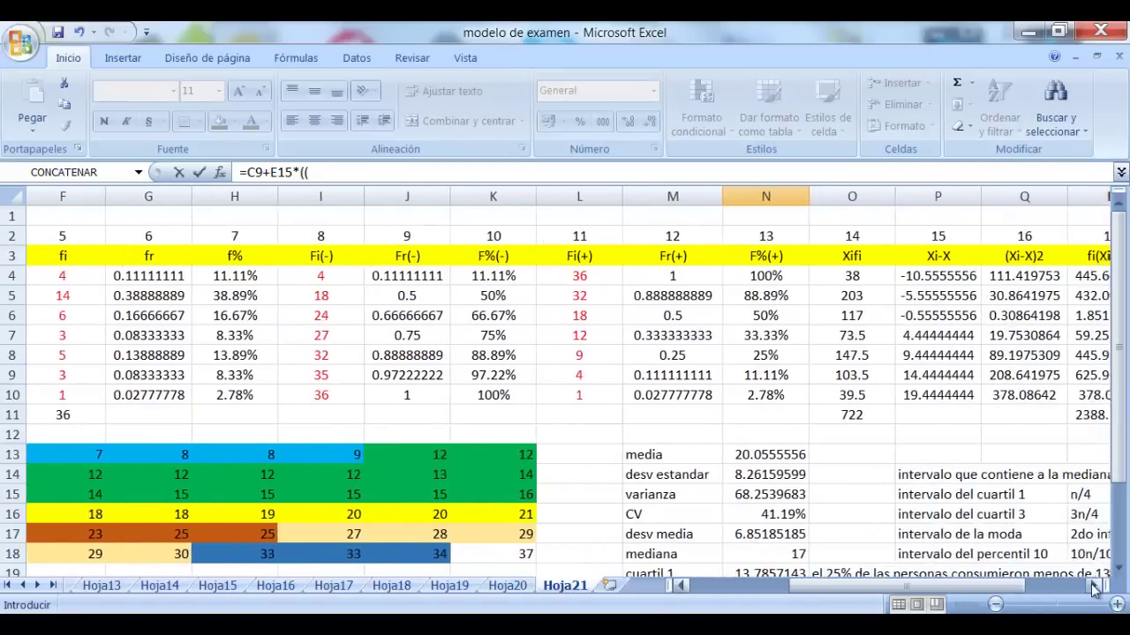
scroll(1002, 462, "down", 1)
scroll(1015, 547, "down", 1)
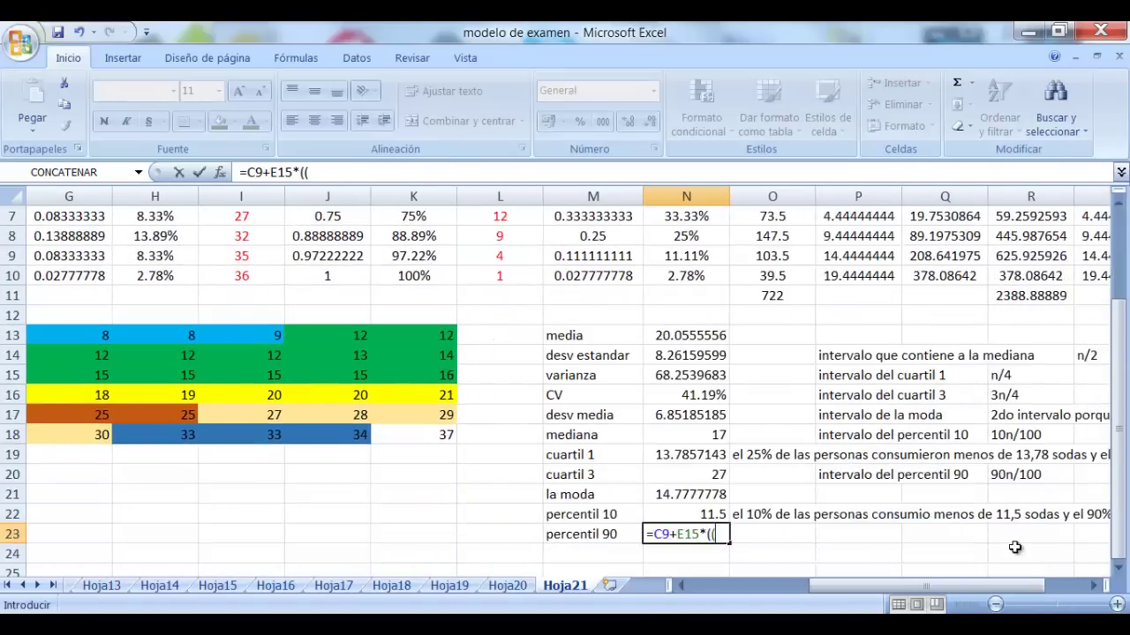
scroll(1093, 585, "right", 2)
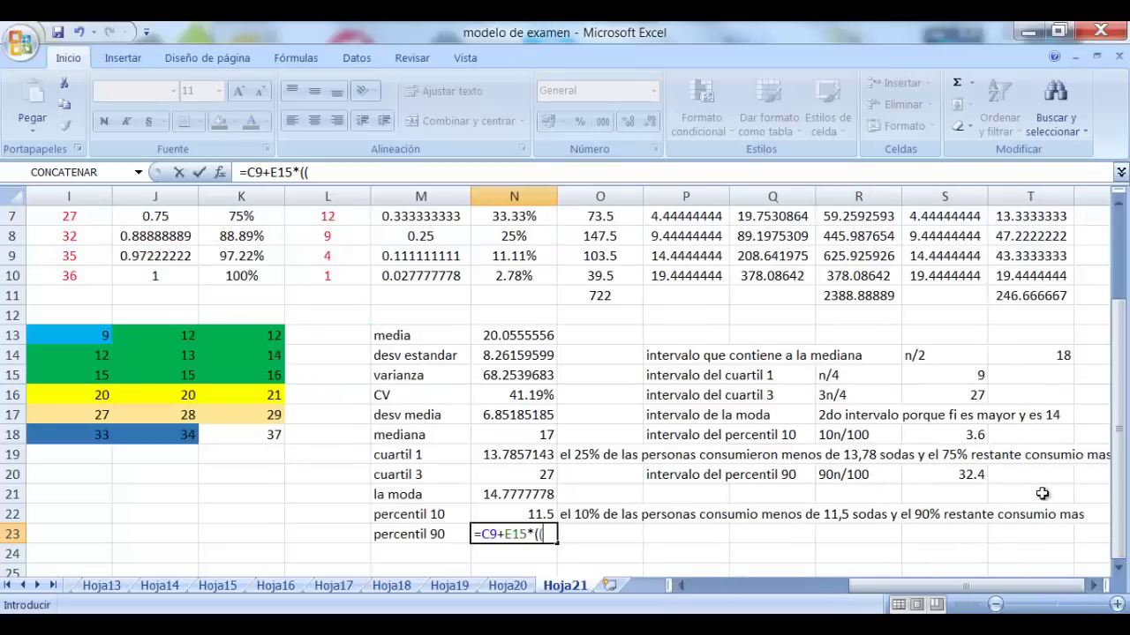
left_click(969, 477)
type("-")
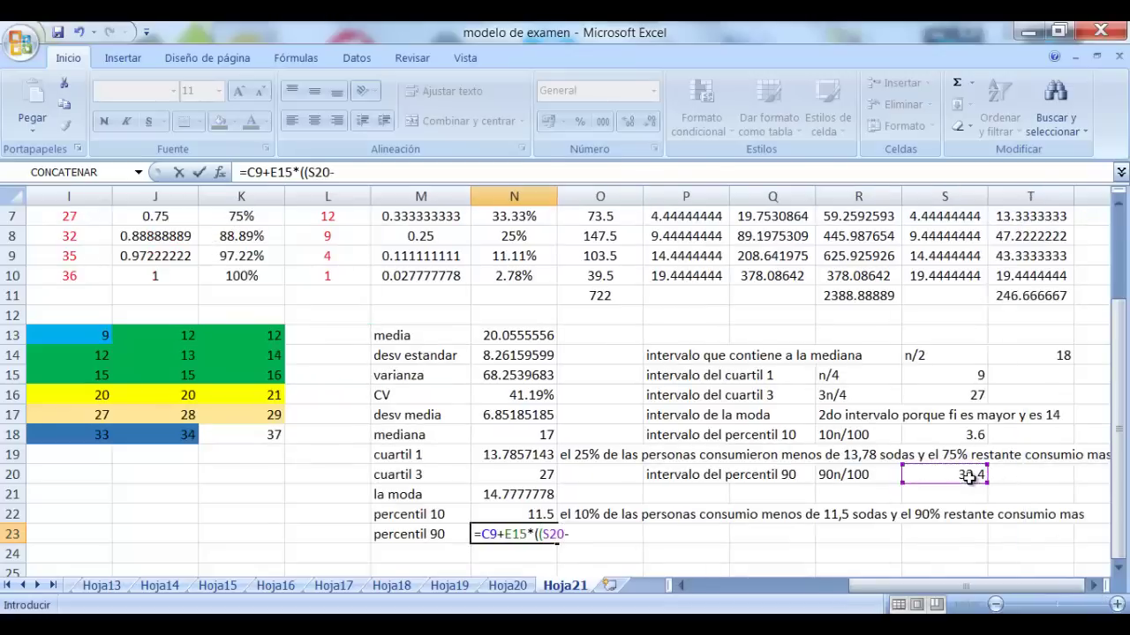
left_click_drag(971, 586, 852, 586)
scroll(500, 541, "up", 2)
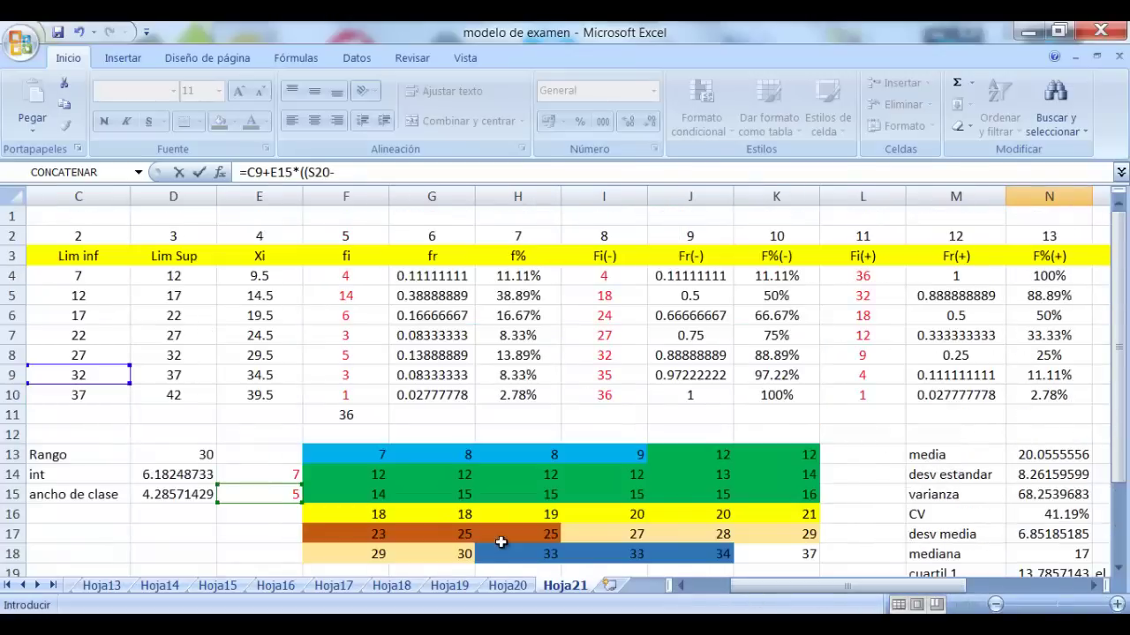
left_click(617, 354)
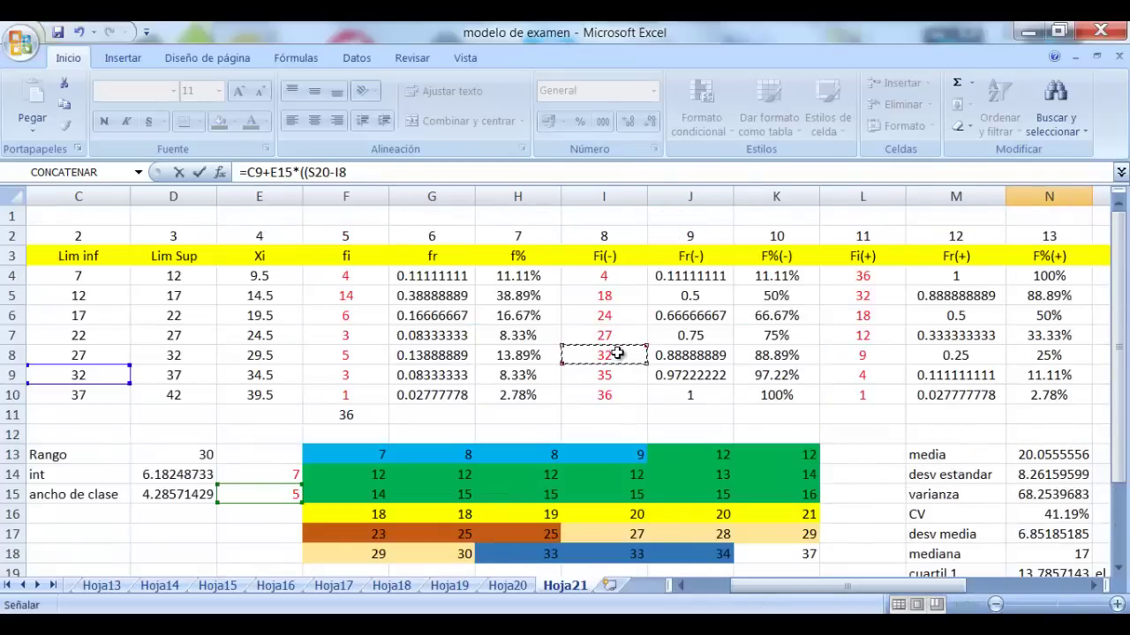
type(")/")
left_click(352, 377)
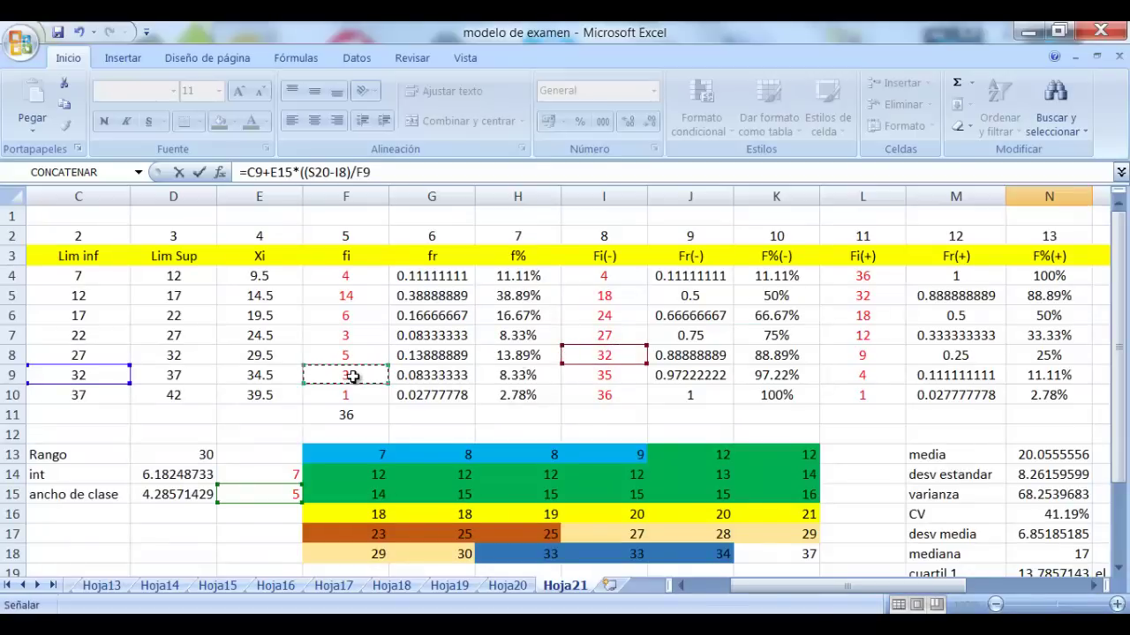
type(")")
key("Return")
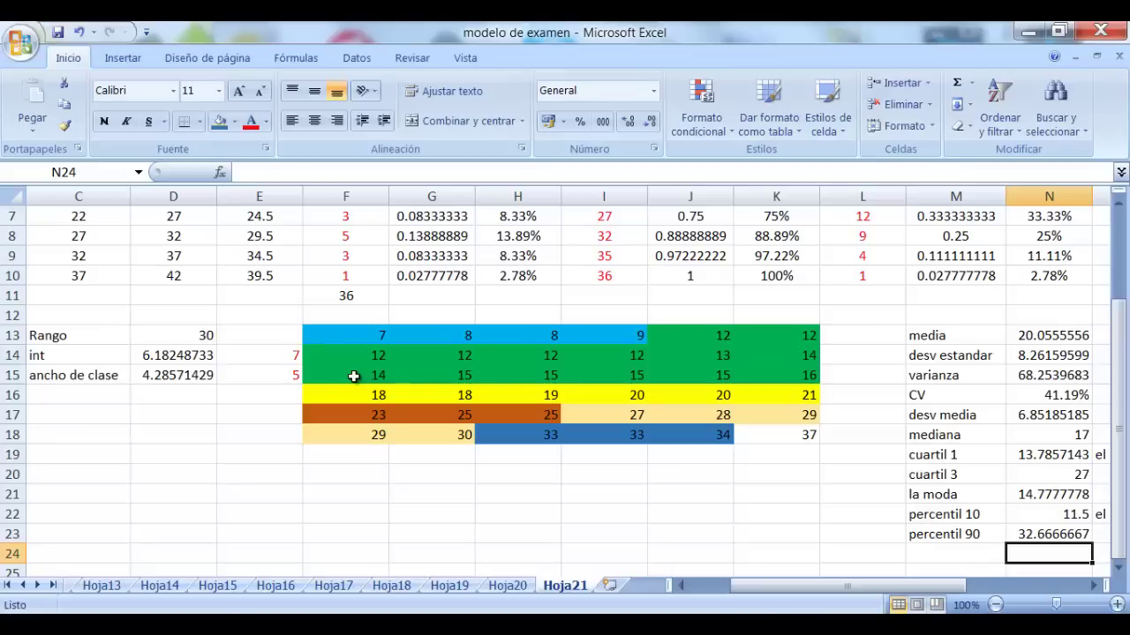
left_click(1052, 534)
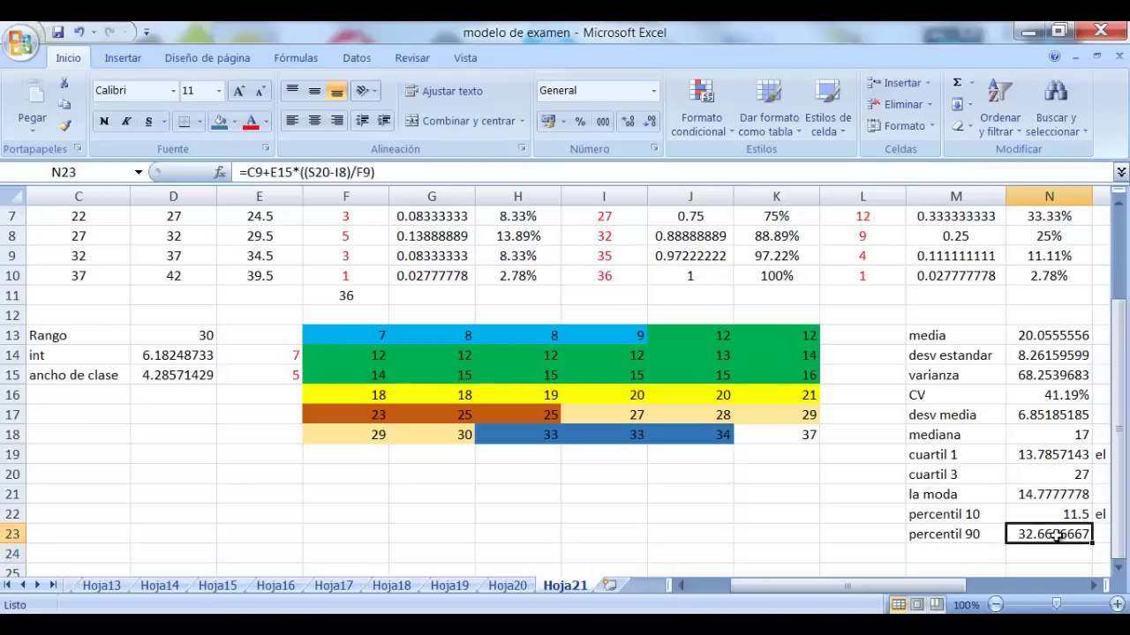
Review the percentile 10 and quartile 1 interpretation texts
left_click(1093, 586)
left_click(1093, 585)
left_click(1093, 585)
left_click(1094, 585)
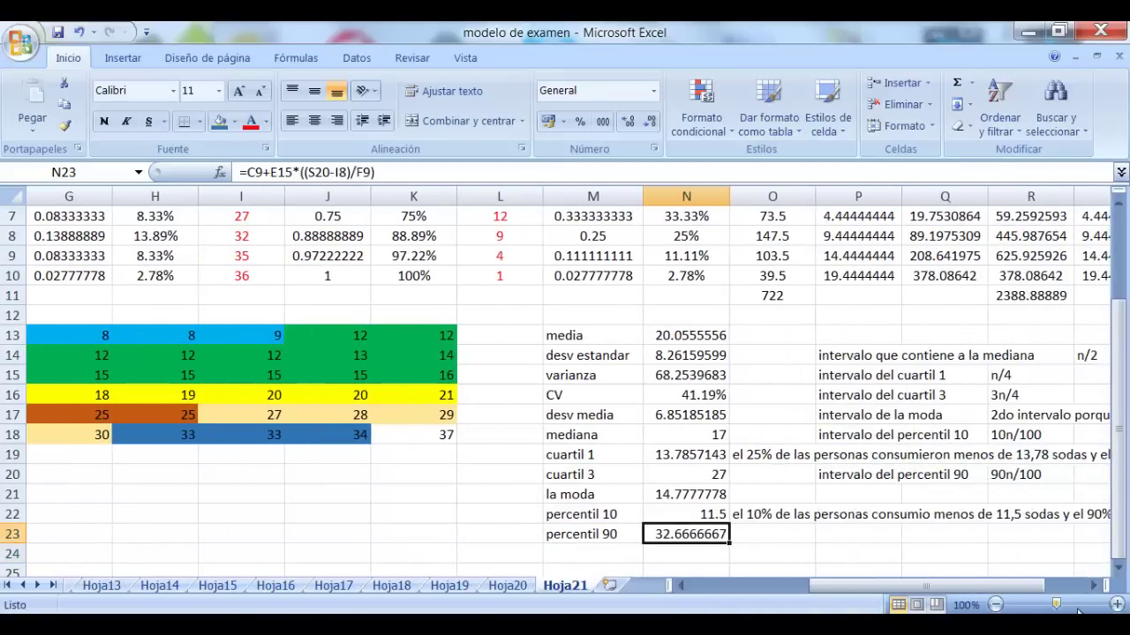
left_click(939, 493)
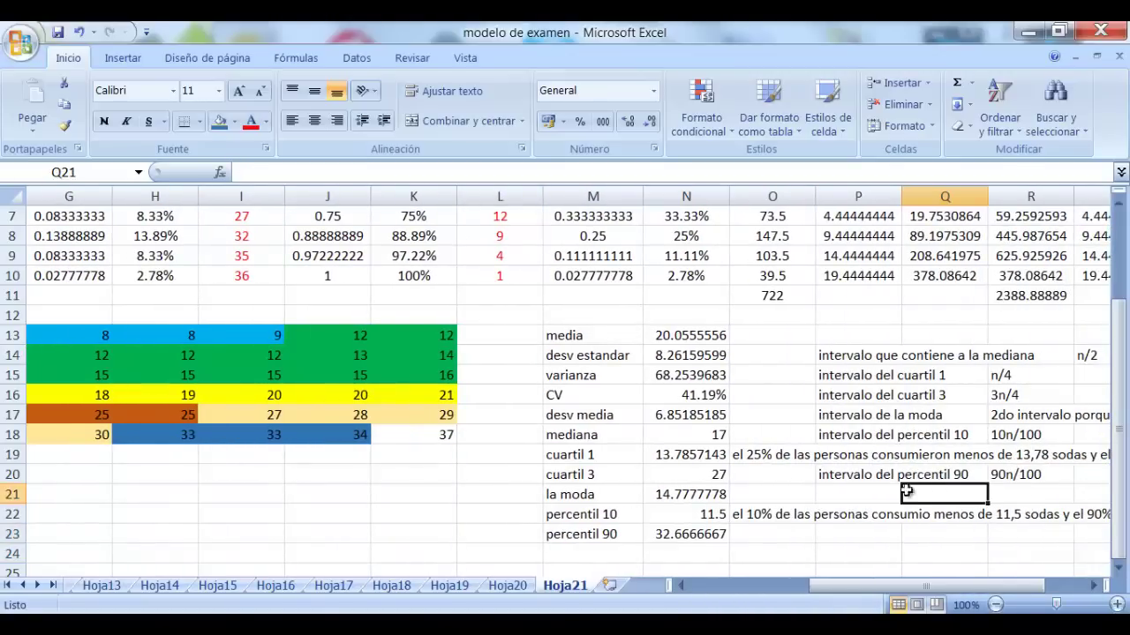
left_click(757, 515)
left_click(763, 451)
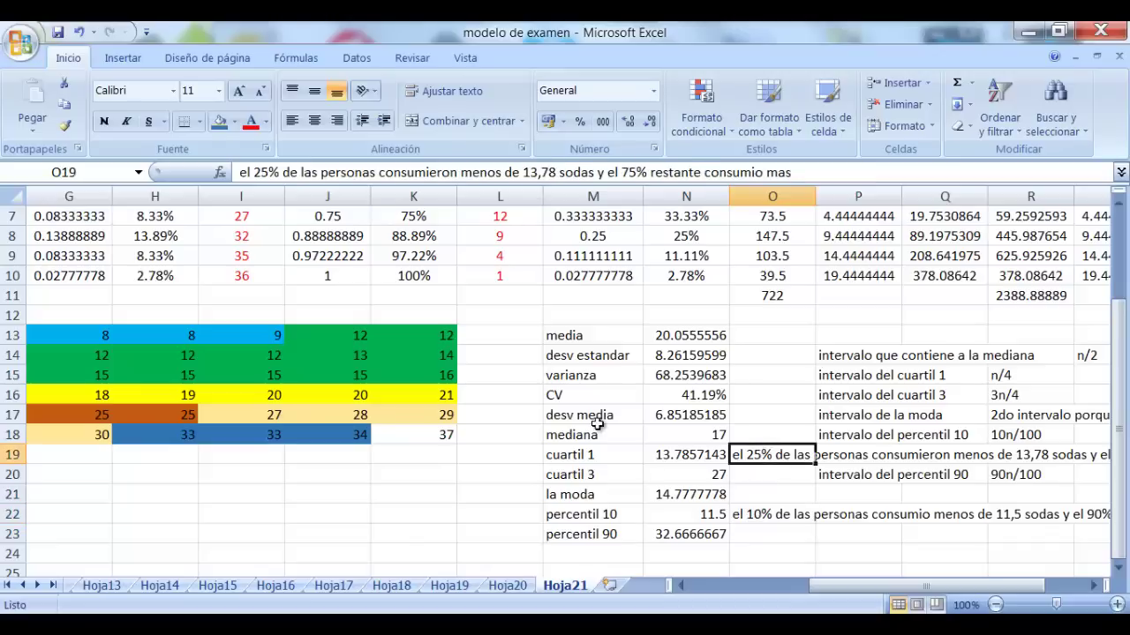
left_click(757, 437)
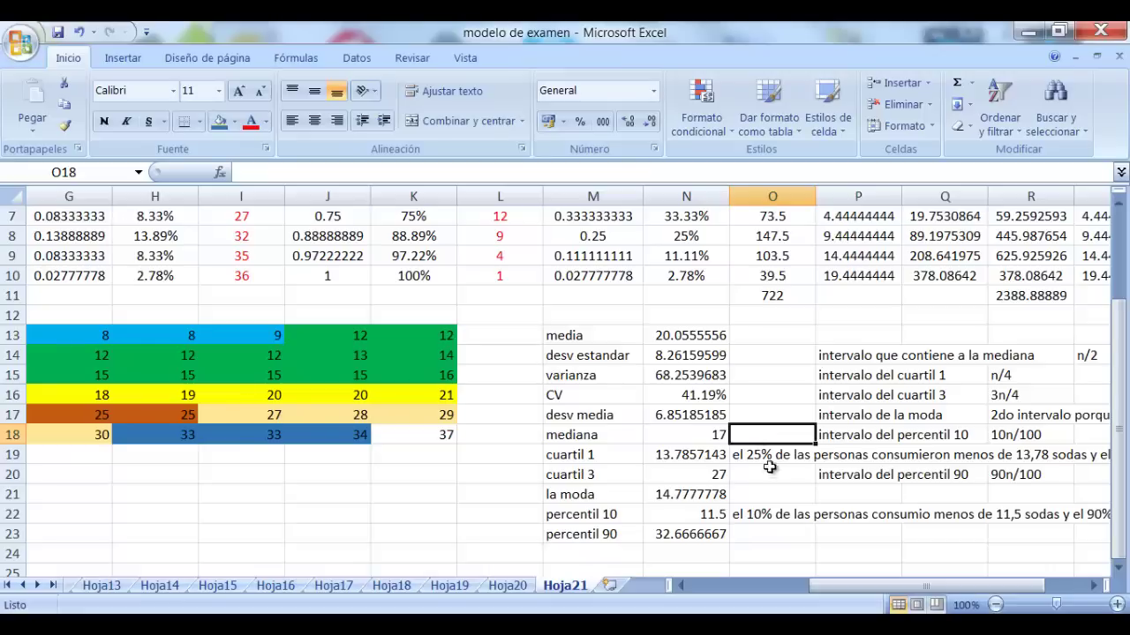
scroll(616, 541, "down", 1)
Label M24 'rango intercuartilico' and widen column M to fit it
left_click(590, 495)
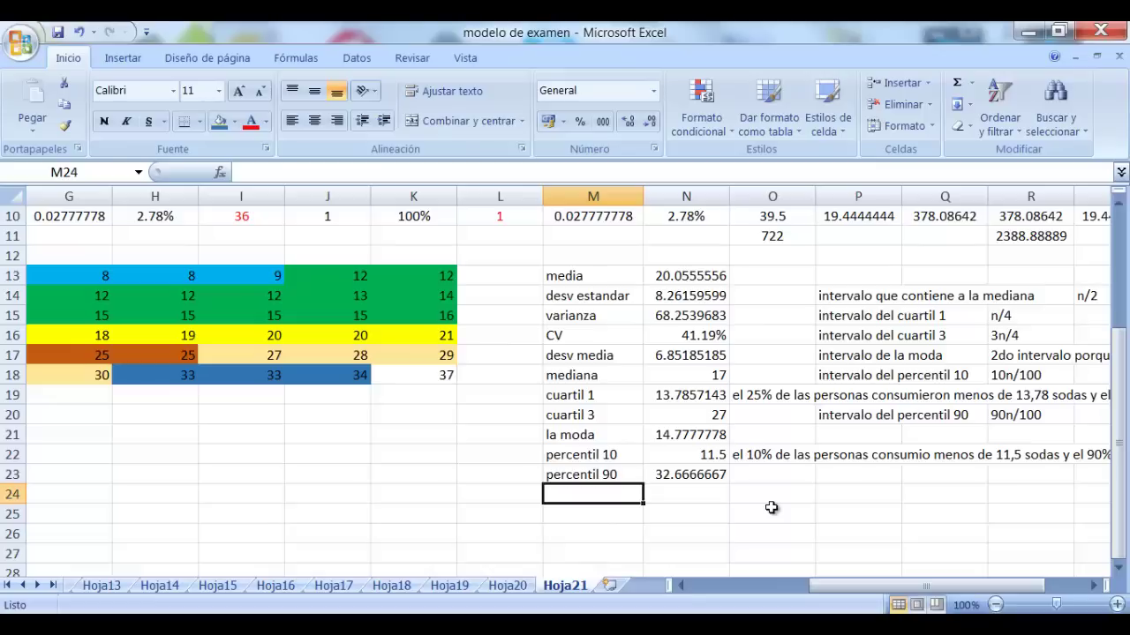
type("rango")
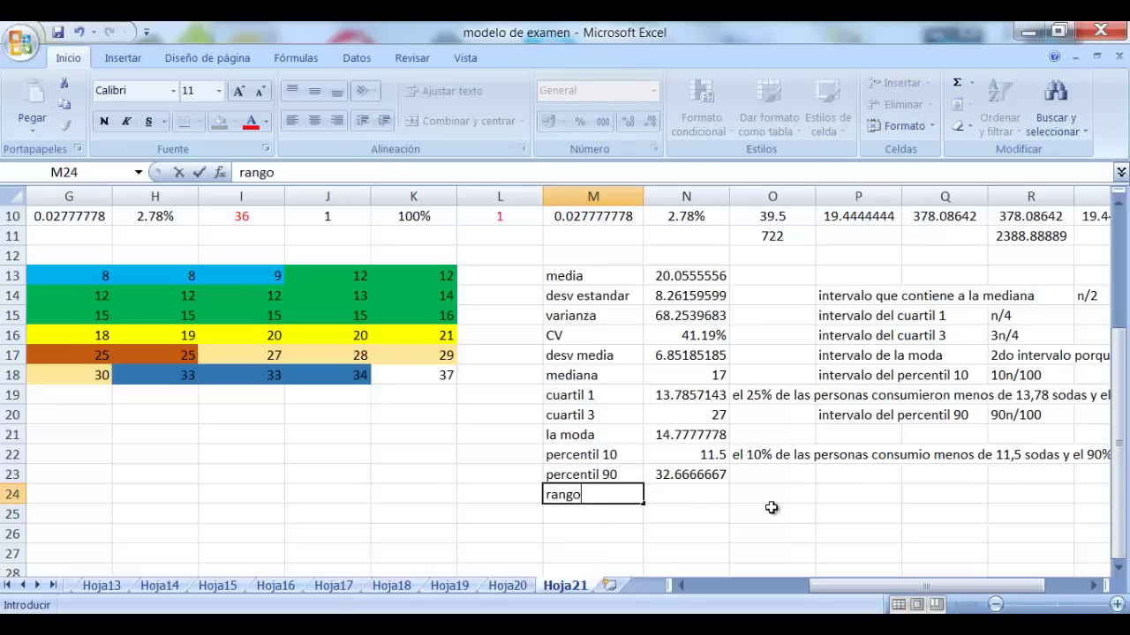
type(" intercu")
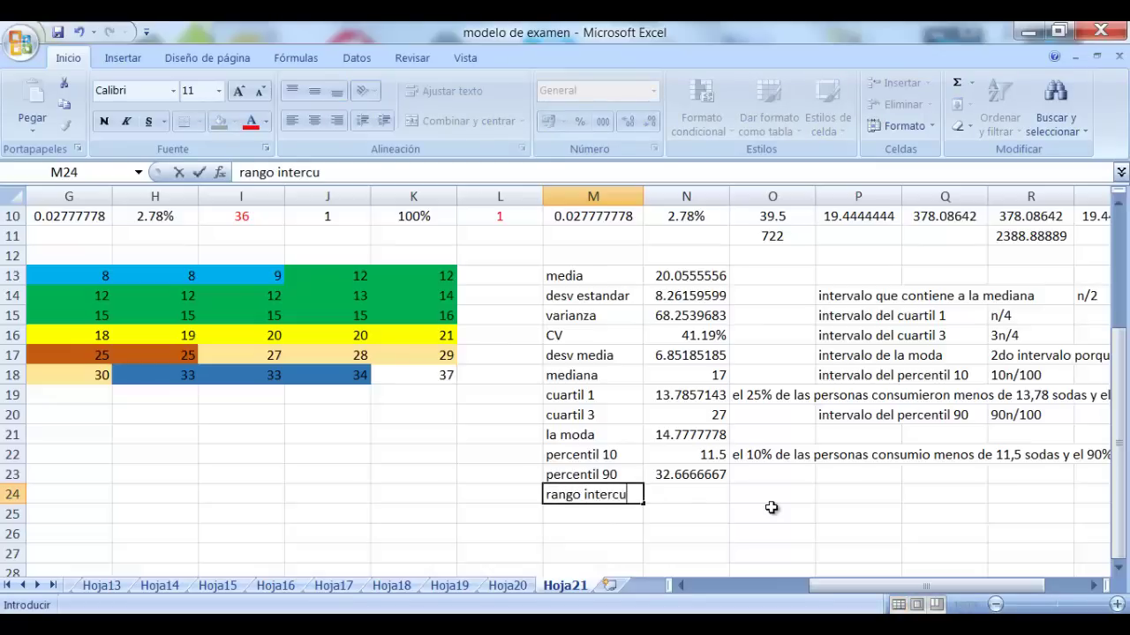
type("artilico")
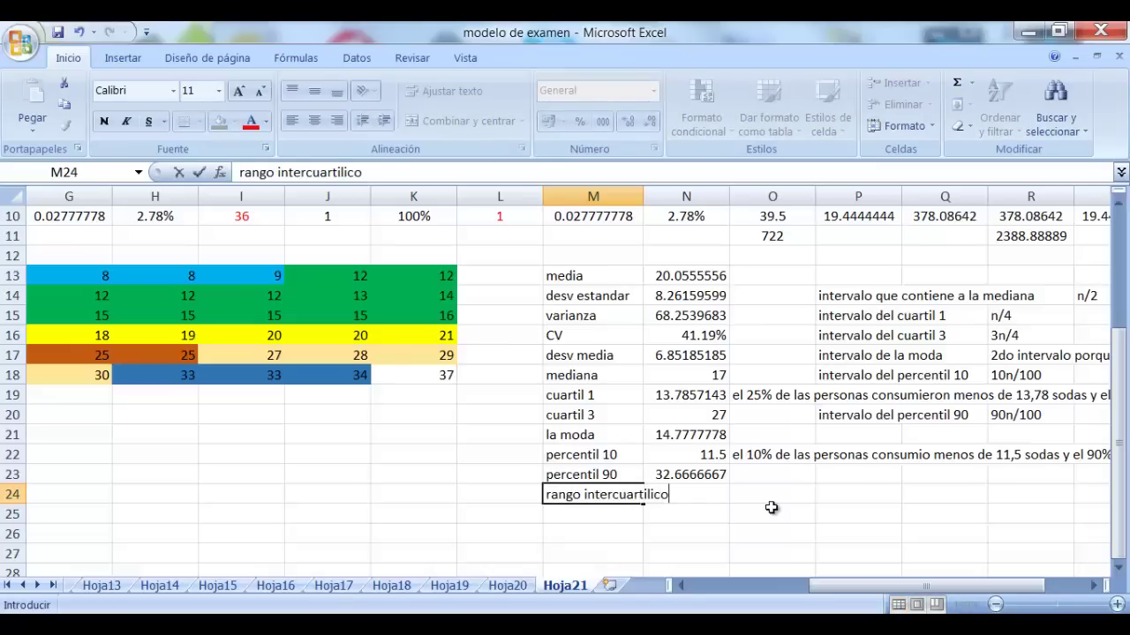
left_click(692, 519)
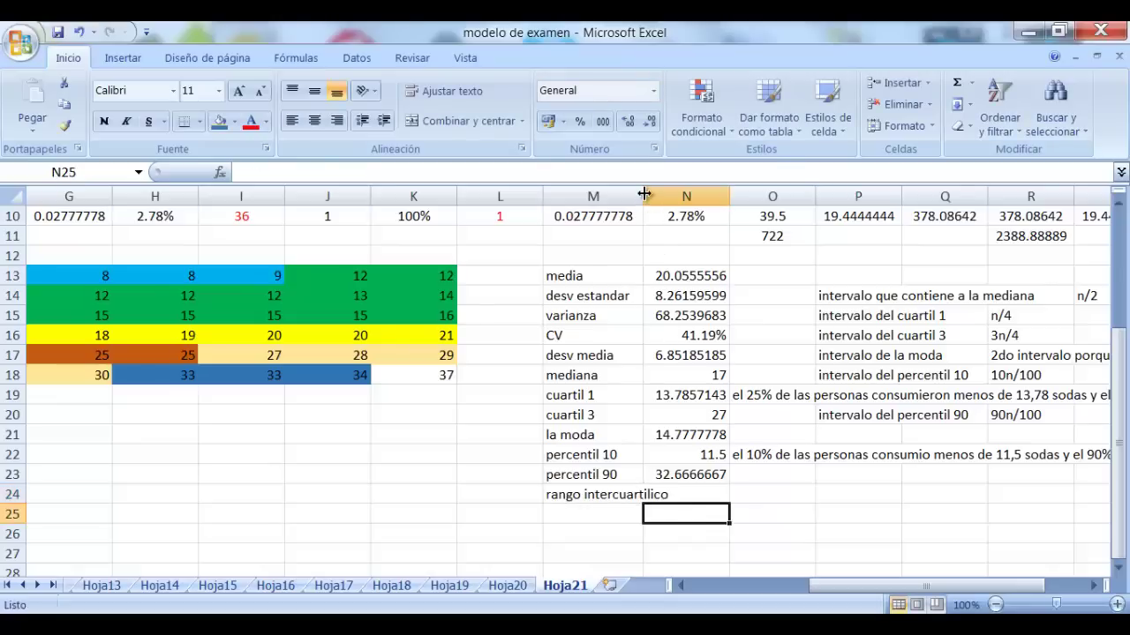
left_click_drag(646, 196, 688, 204)
Enter =N20-N19 in N24, giving an interquartile range of 13.2142857
left_click(869, 514)
left_click(729, 494)
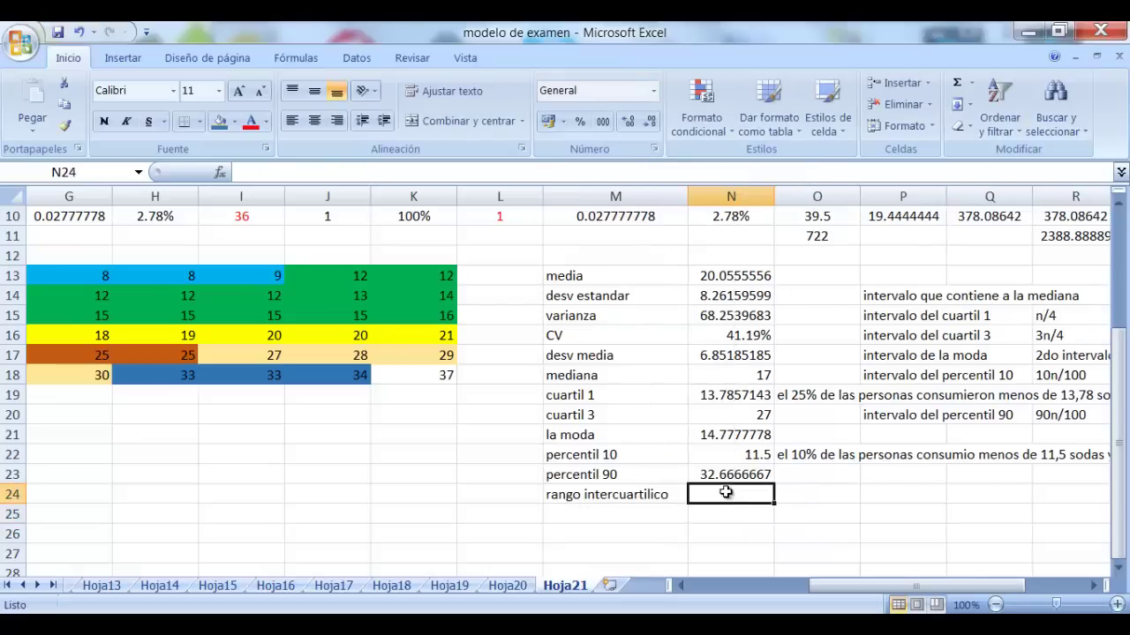
type("=")
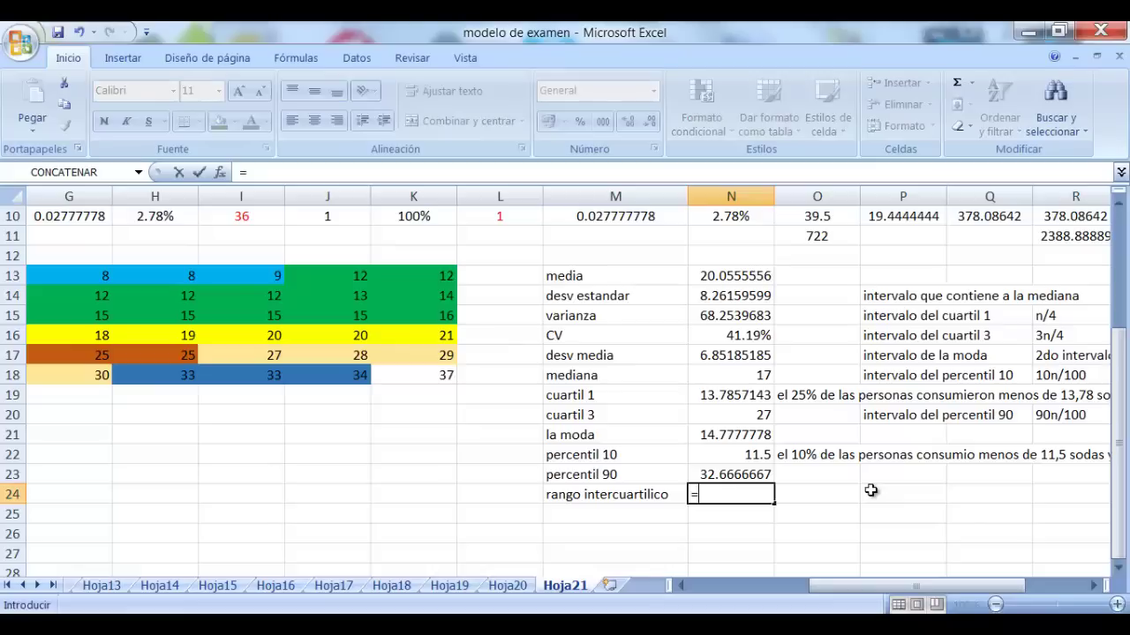
left_click(749, 413)
type("-")
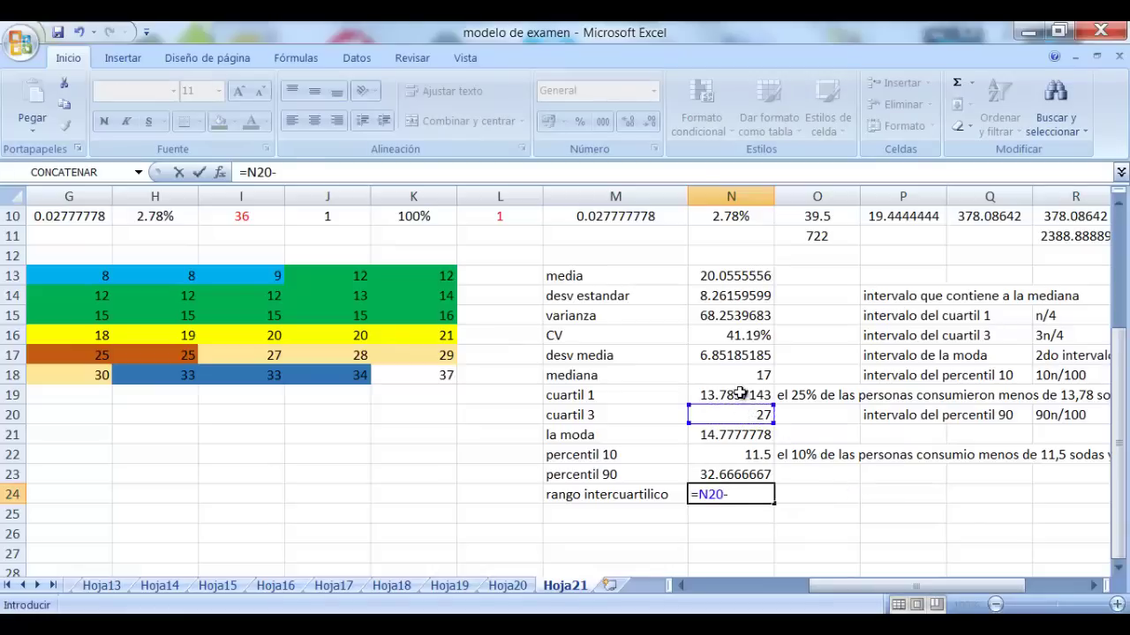
left_click(740, 394)
key("Return")
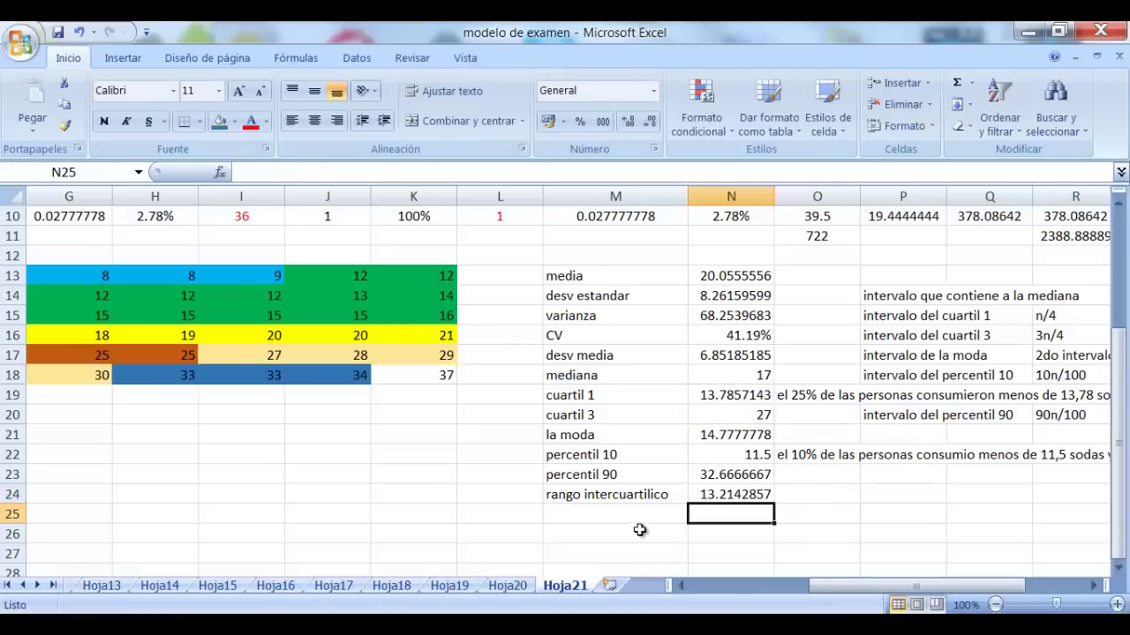
left_click(612, 523)
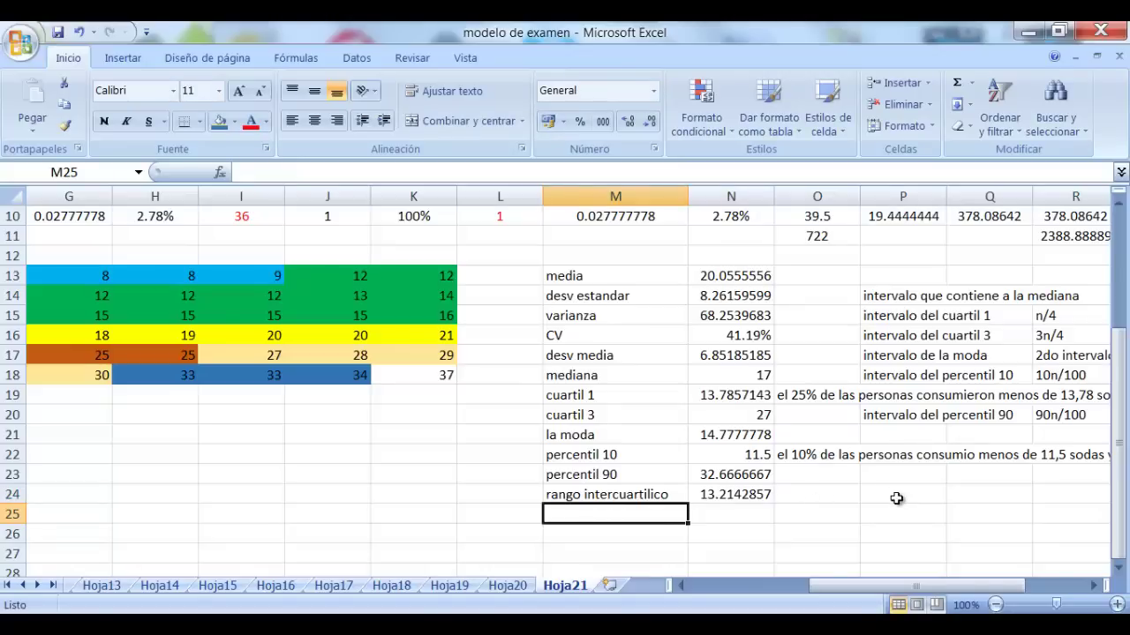
Label M25 'kurtosis' and enter =2*(N23-N22) in O25, giving 42.3333333
type("kurtosis")
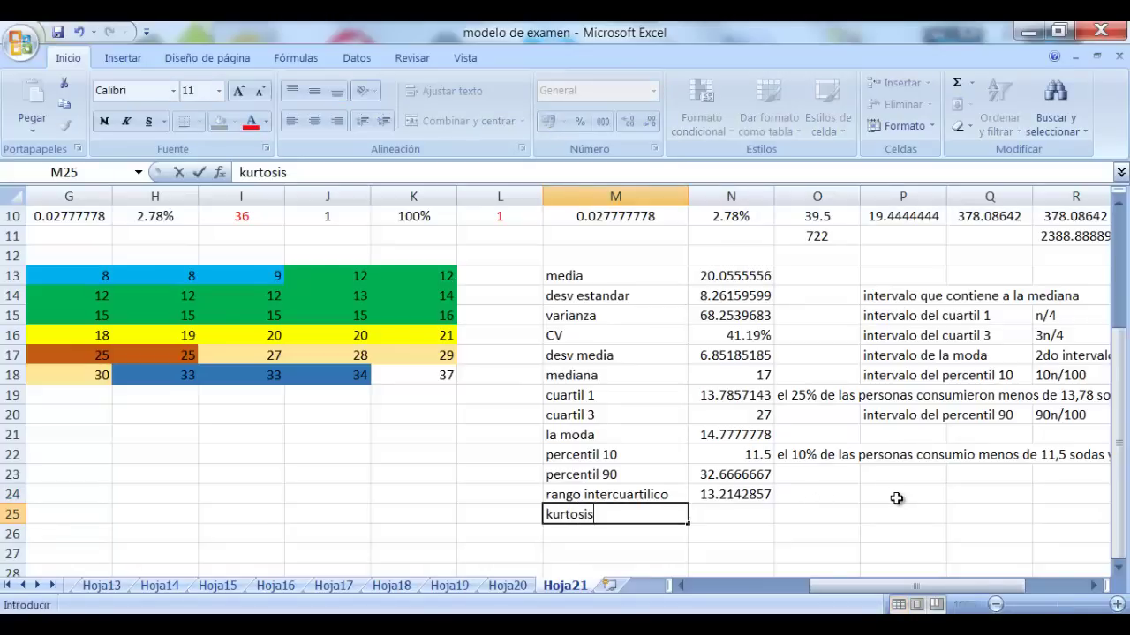
key("Tab")
key("Right")
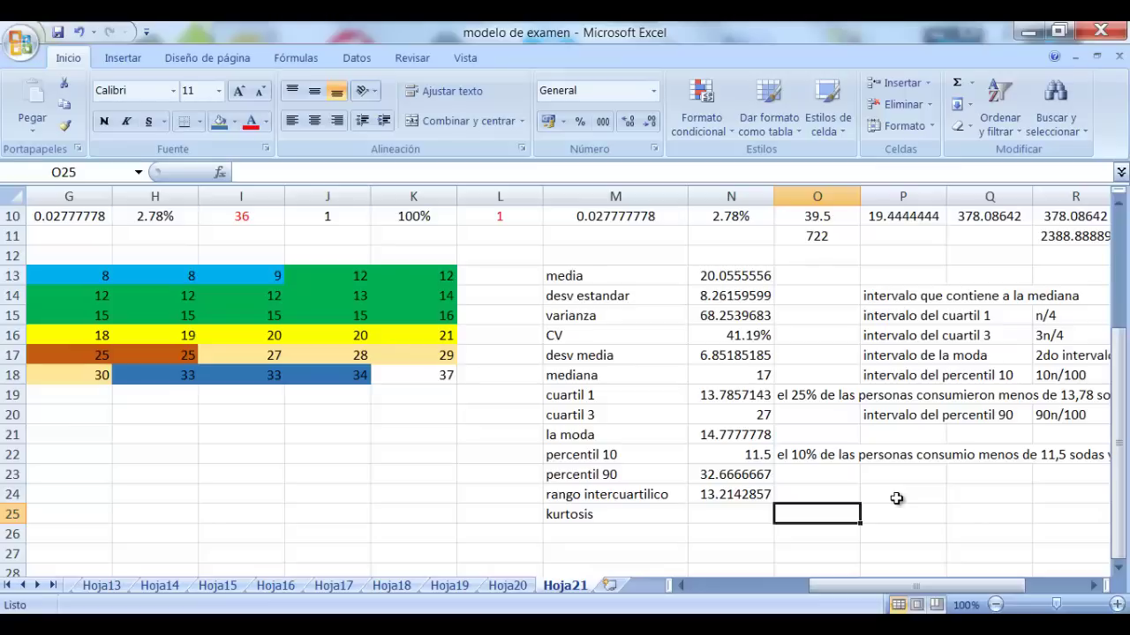
type("=")
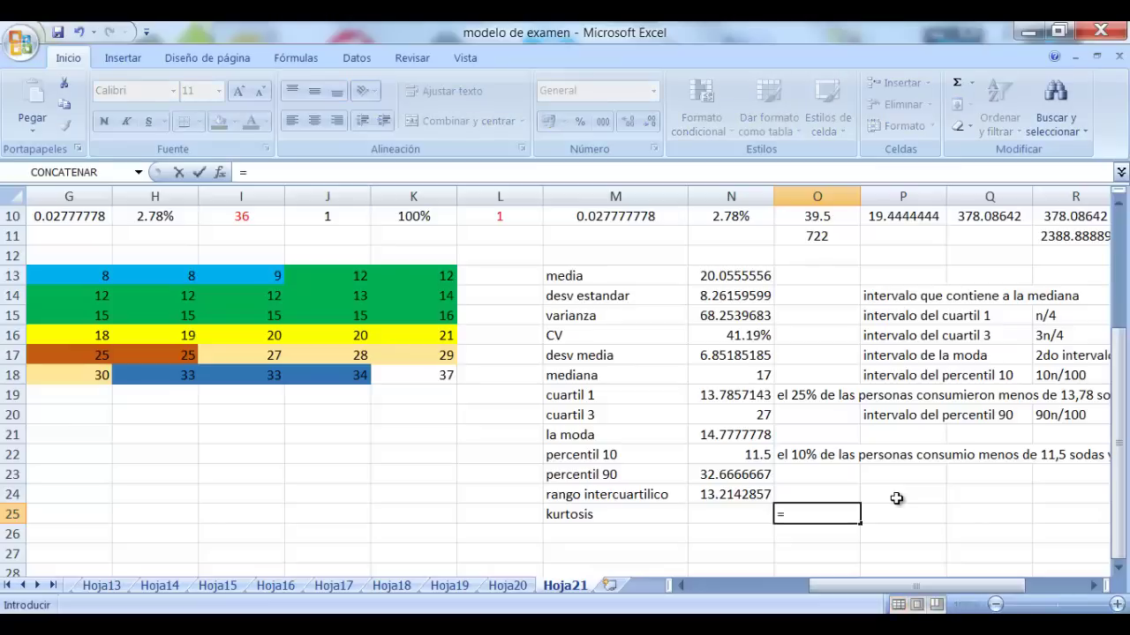
type("2*(")
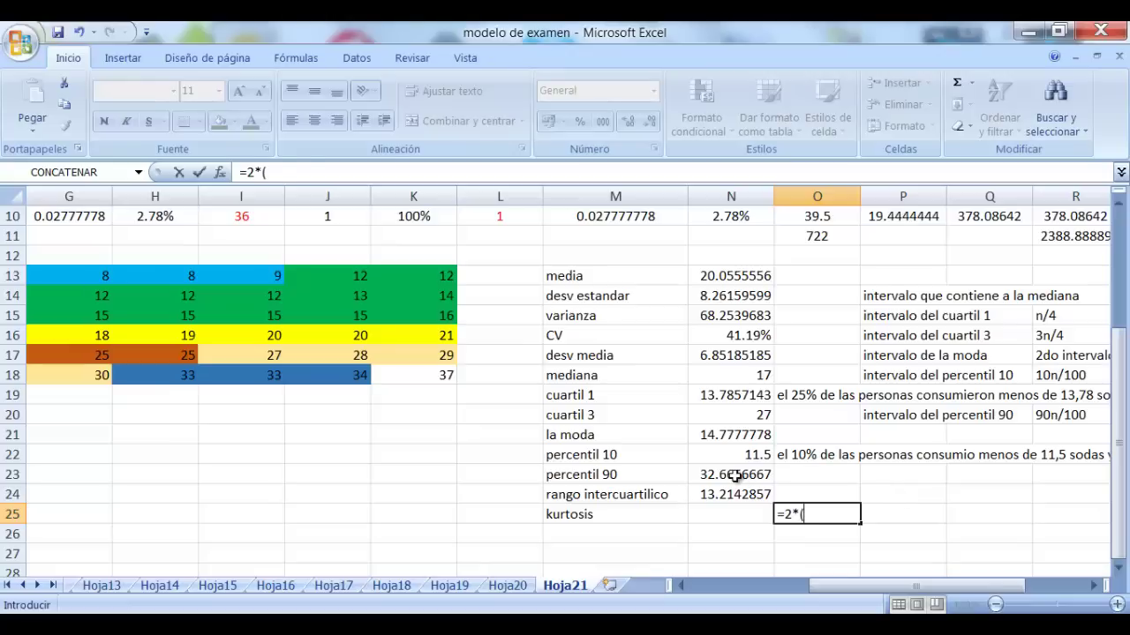
left_click(735, 475)
type("-")
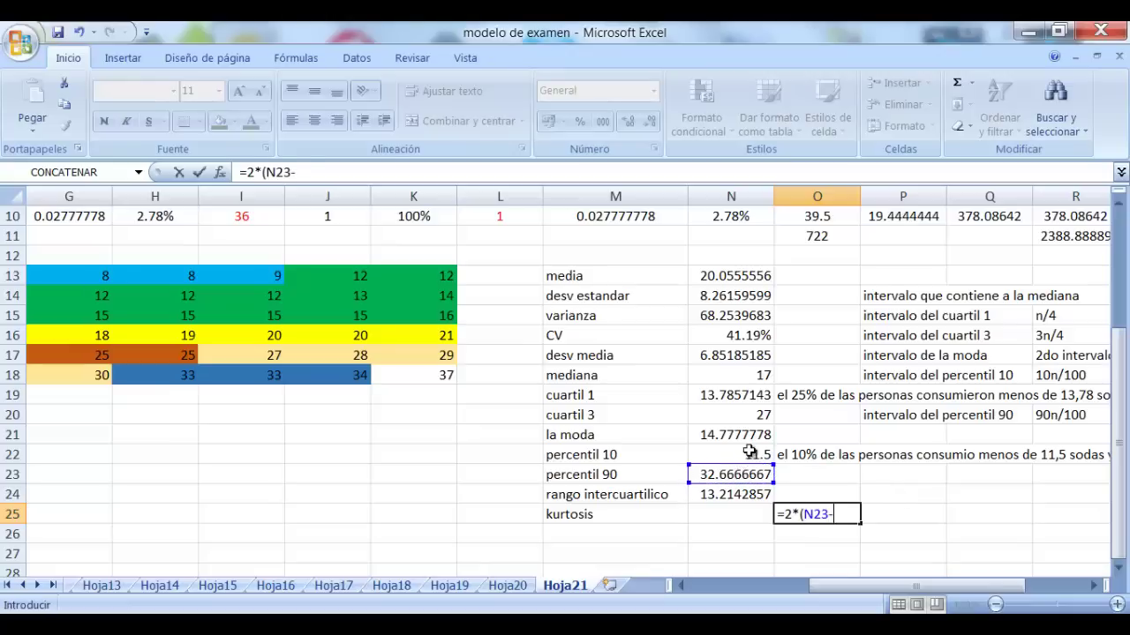
left_click(748, 453)
type(")")
key("Return")
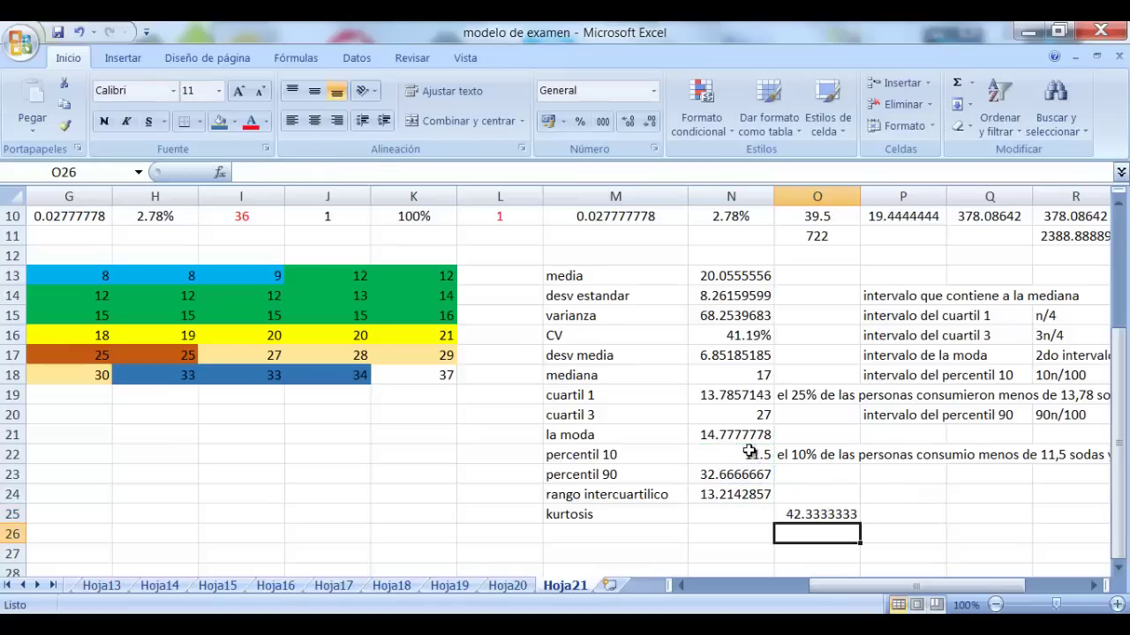
Enter =N24/O25 as the kurtosis in N25, returning 0.31214848
left_click(715, 507)
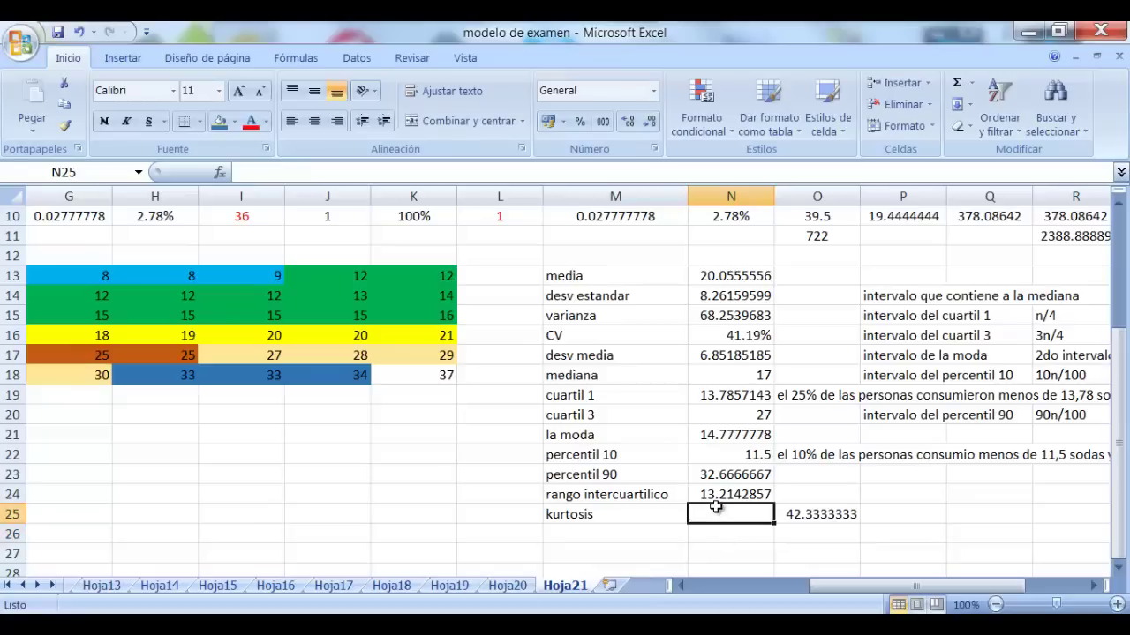
type("=")
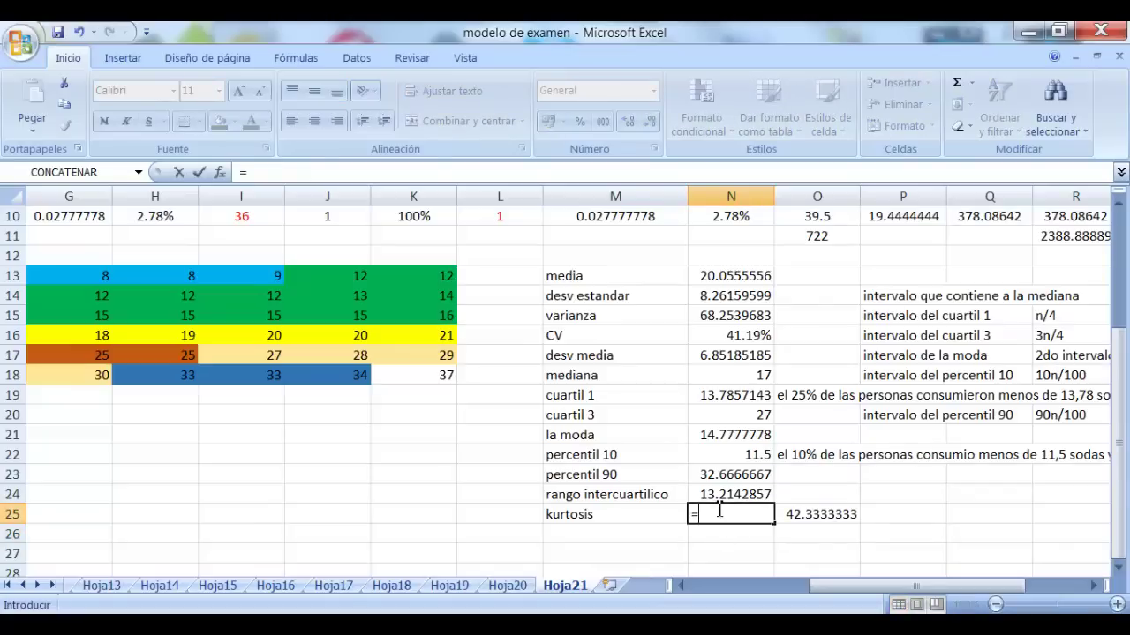
left_click(744, 495)
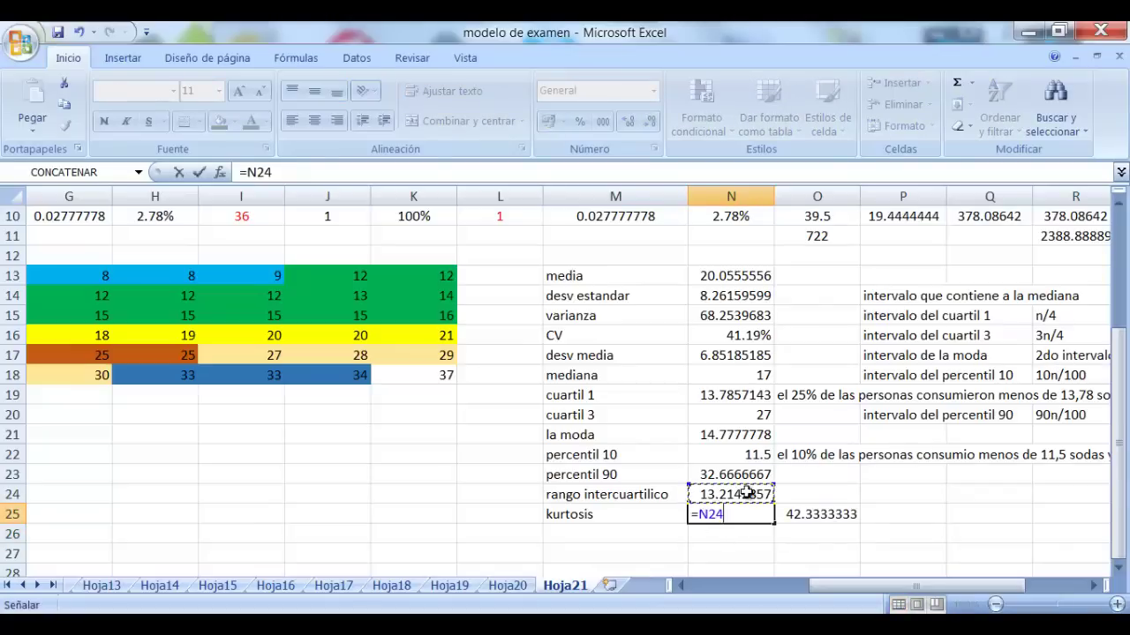
type("/")
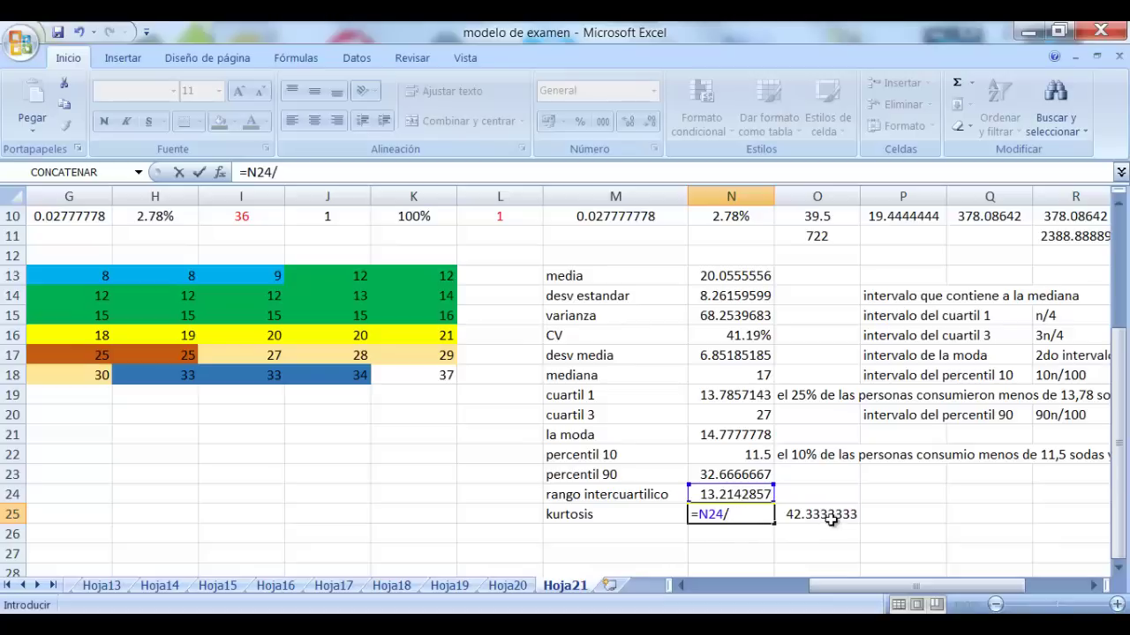
left_click(830, 520)
key("Return")
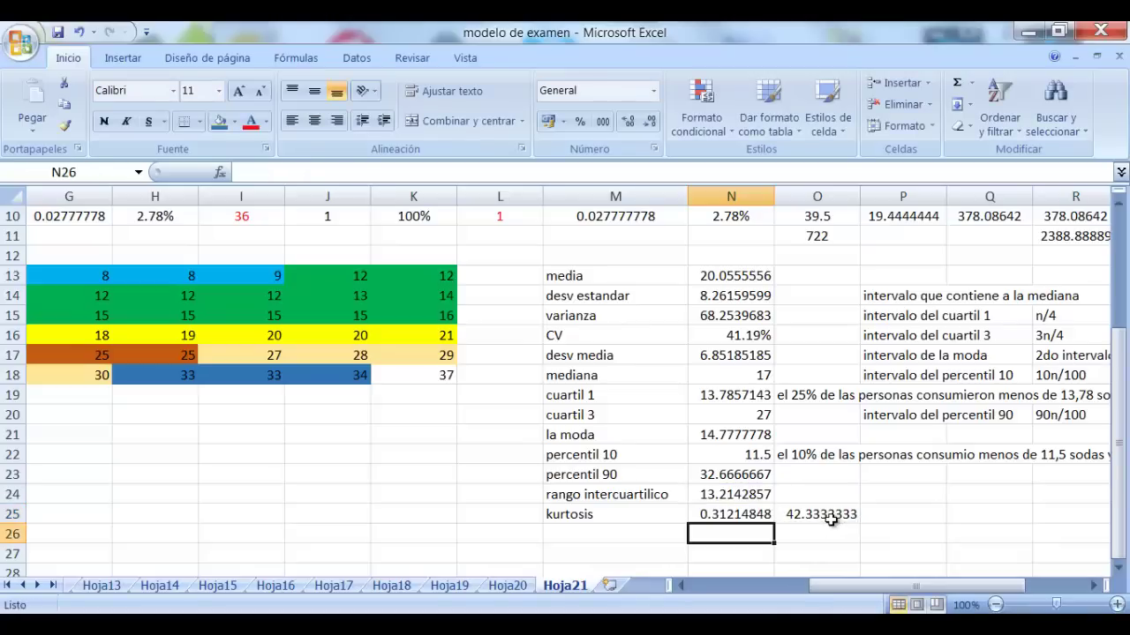
left_click(764, 514)
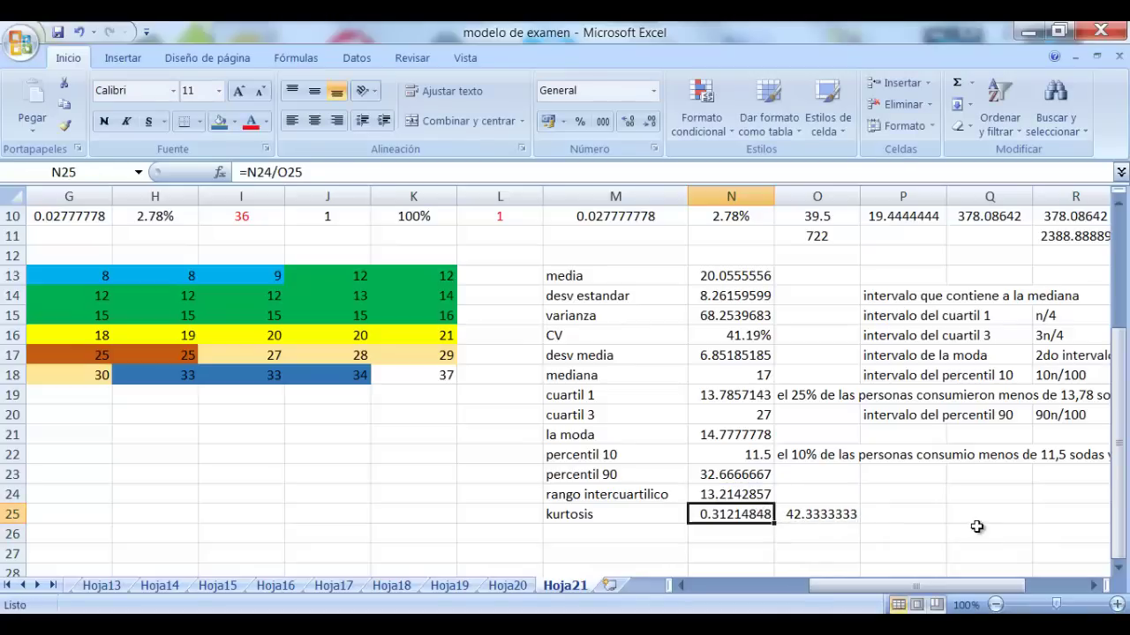
left_click(572, 535)
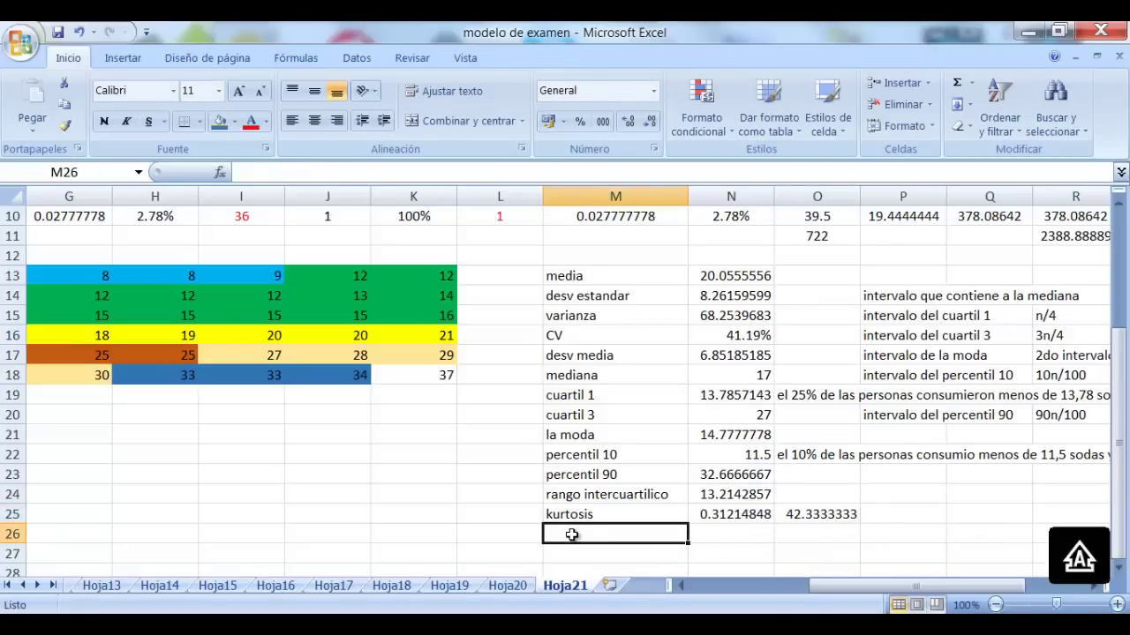
Label M26 'CA' and enter =(N13-N21)/N14 beside it, returning 0.63883271
type("CA")
key("Tab")
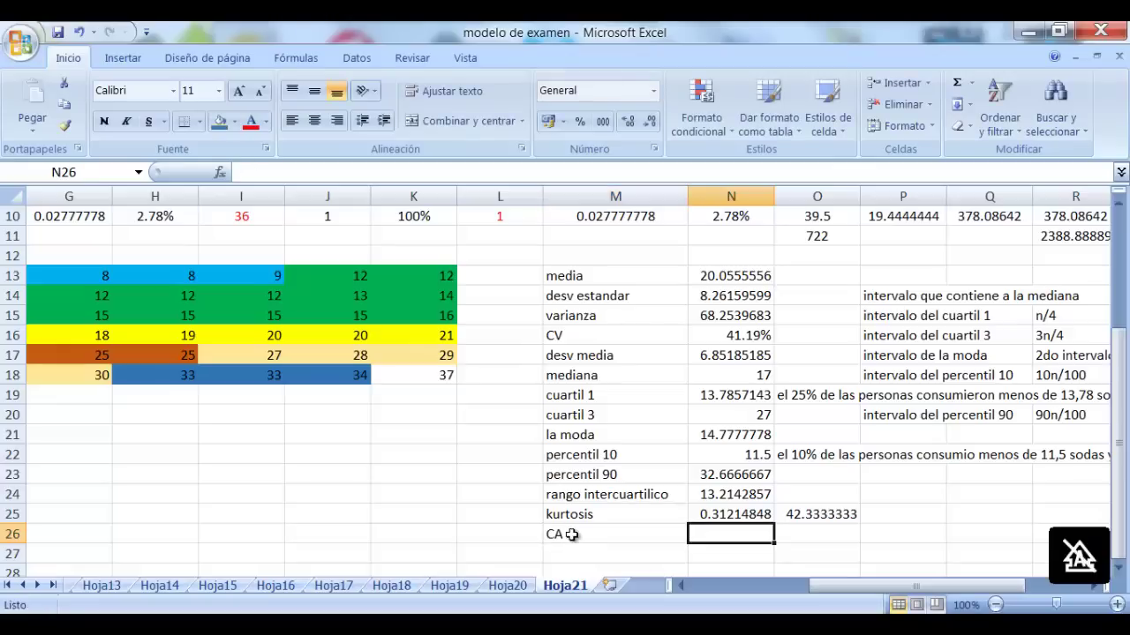
type("=(")
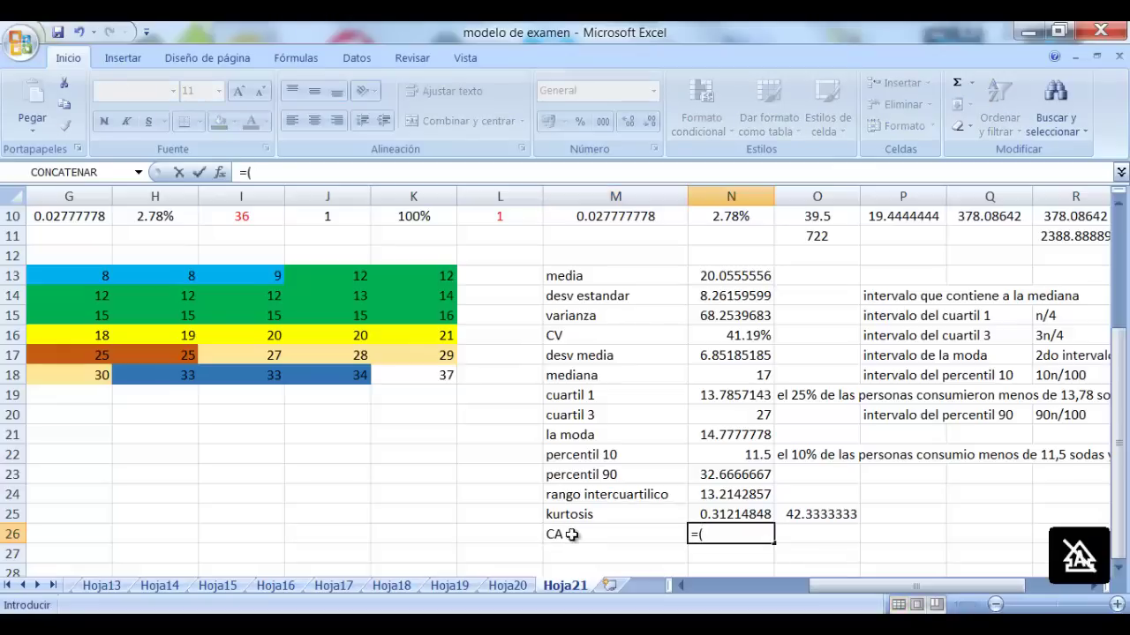
left_click(738, 276)
type("-")
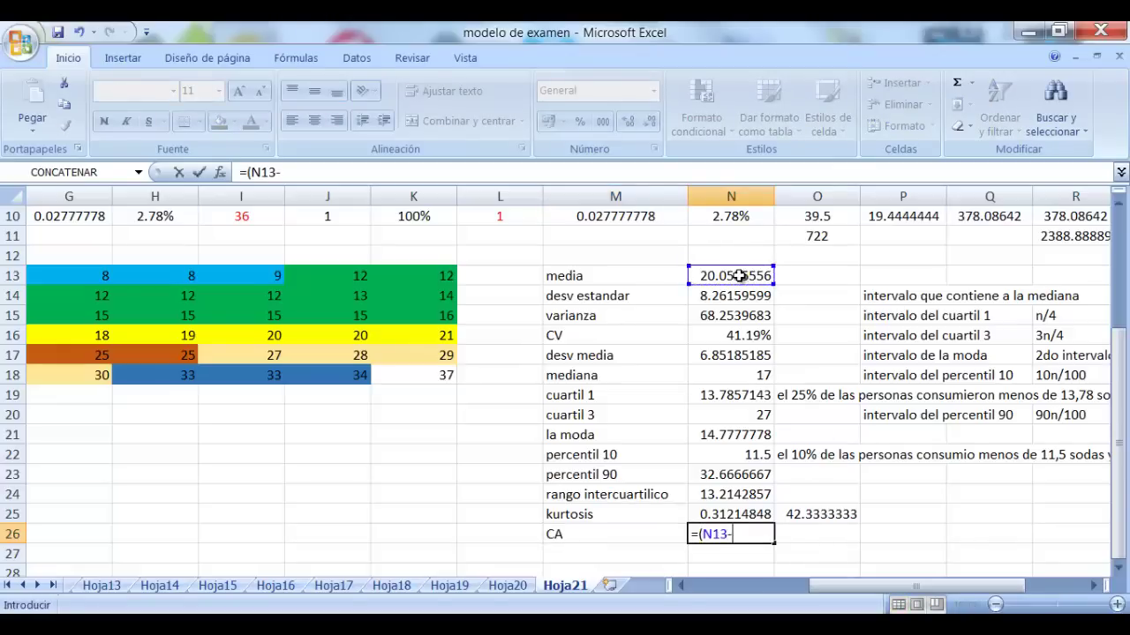
left_click(739, 436)
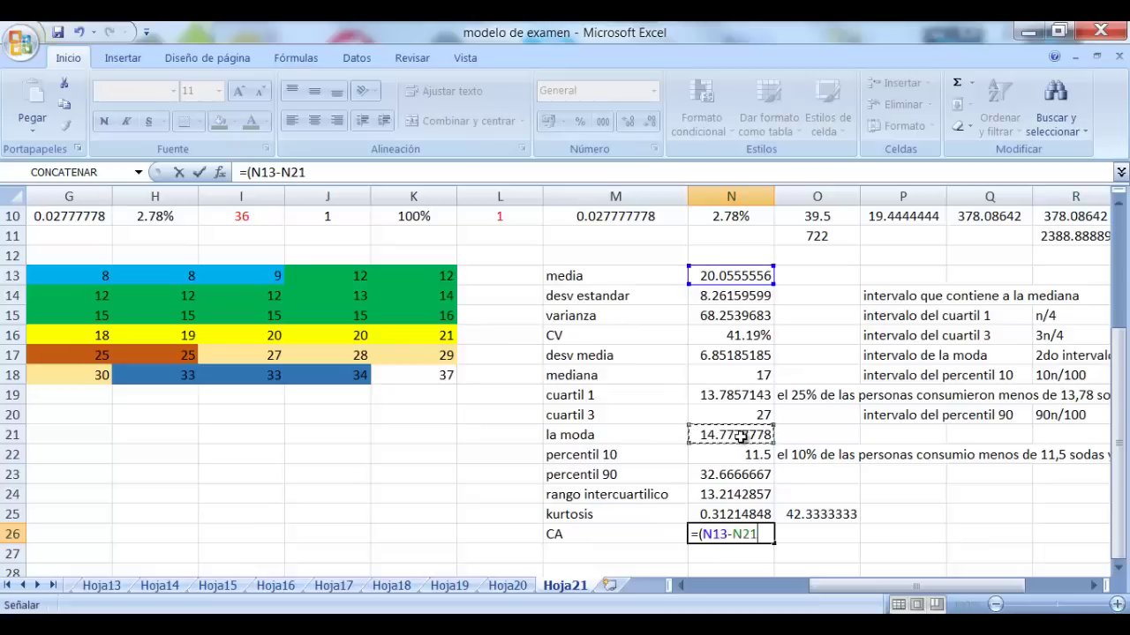
type(")/")
left_click(732, 296)
key("Return")
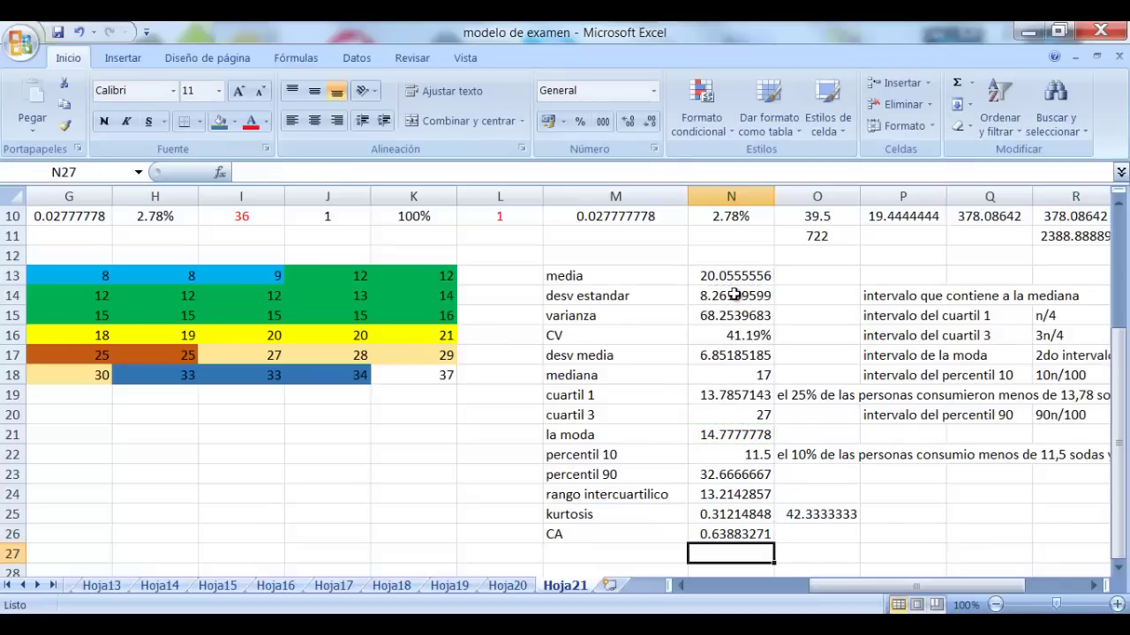
left_click(839, 536)
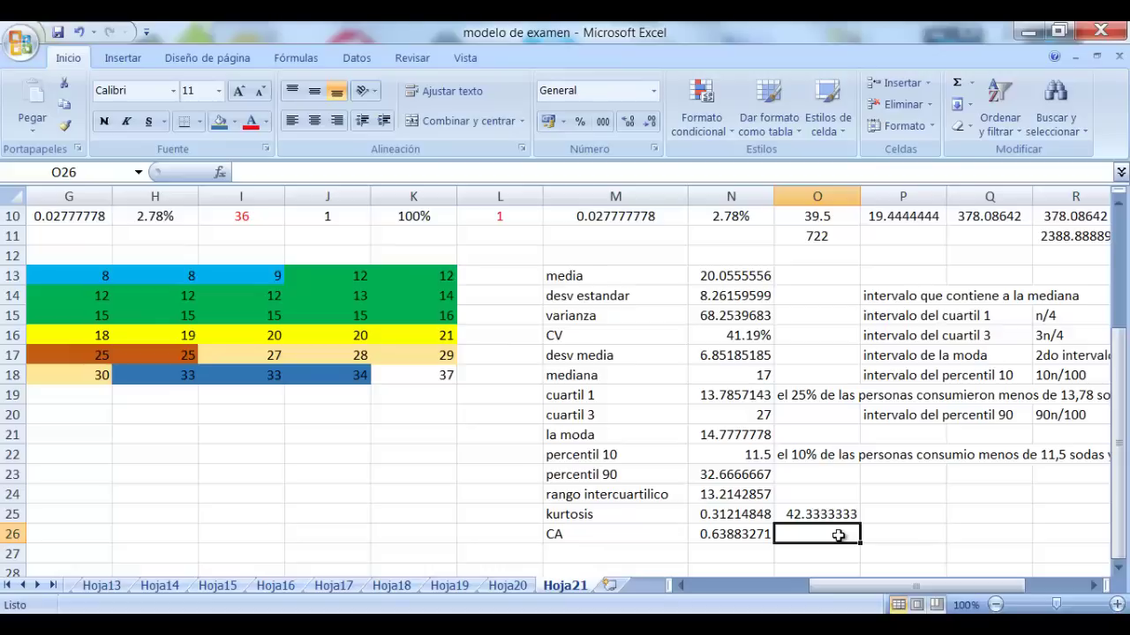
scroll(518, 377, "up", 2)
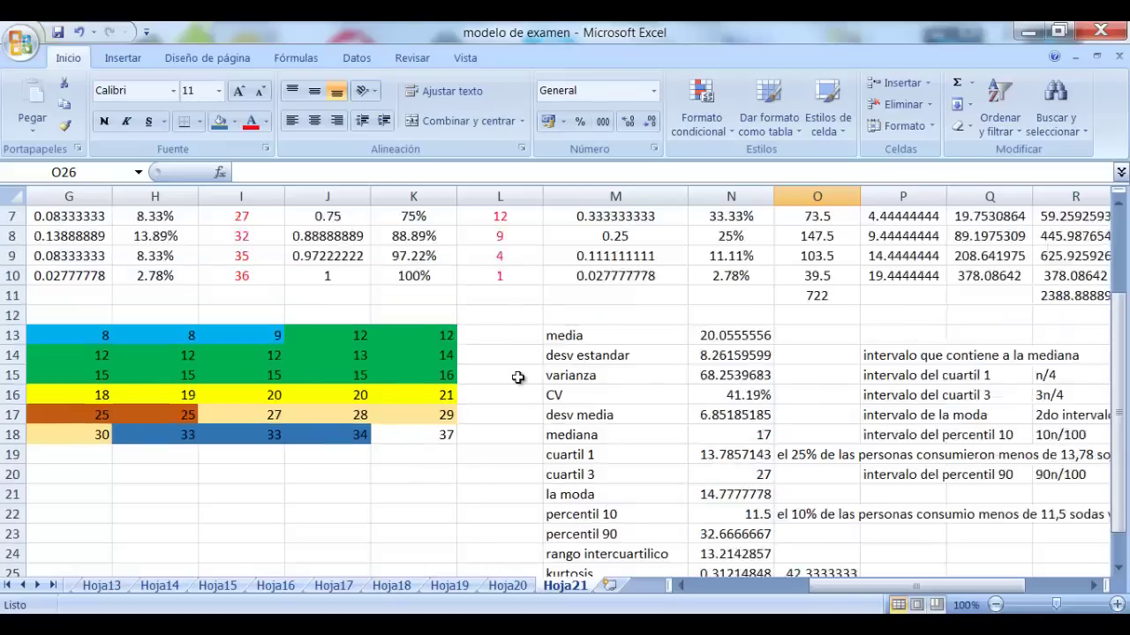
scroll(518, 378, "down", 2)
scroll(518, 378, "up", 1)
scroll(518, 377, "down", 1)
scroll(518, 378, "up", 3)
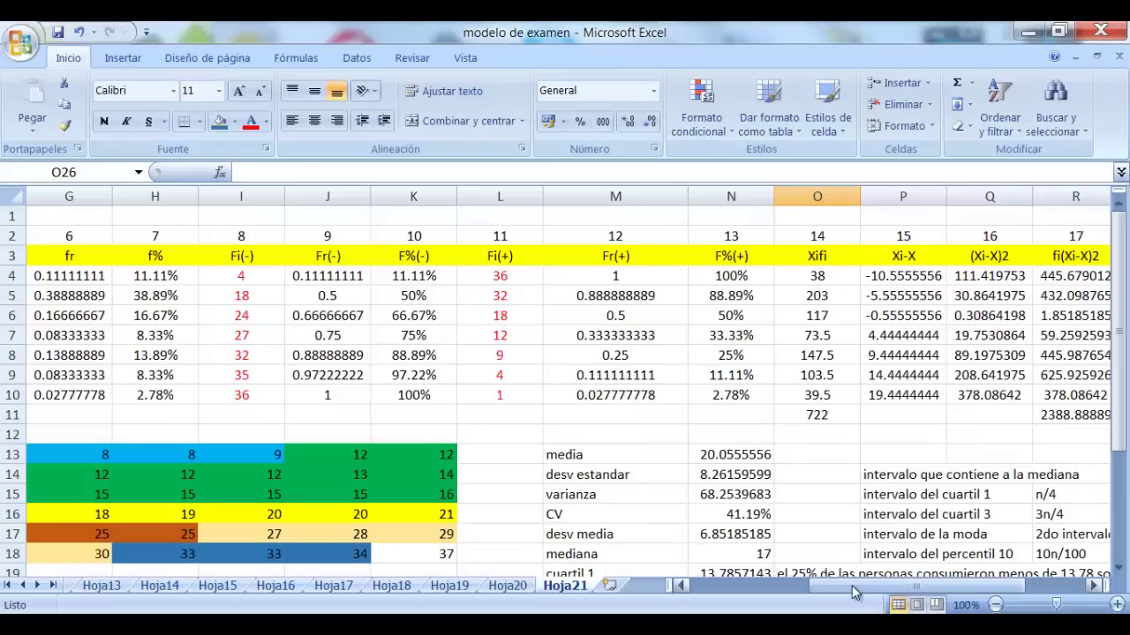
left_click_drag(857, 594, 721, 588)
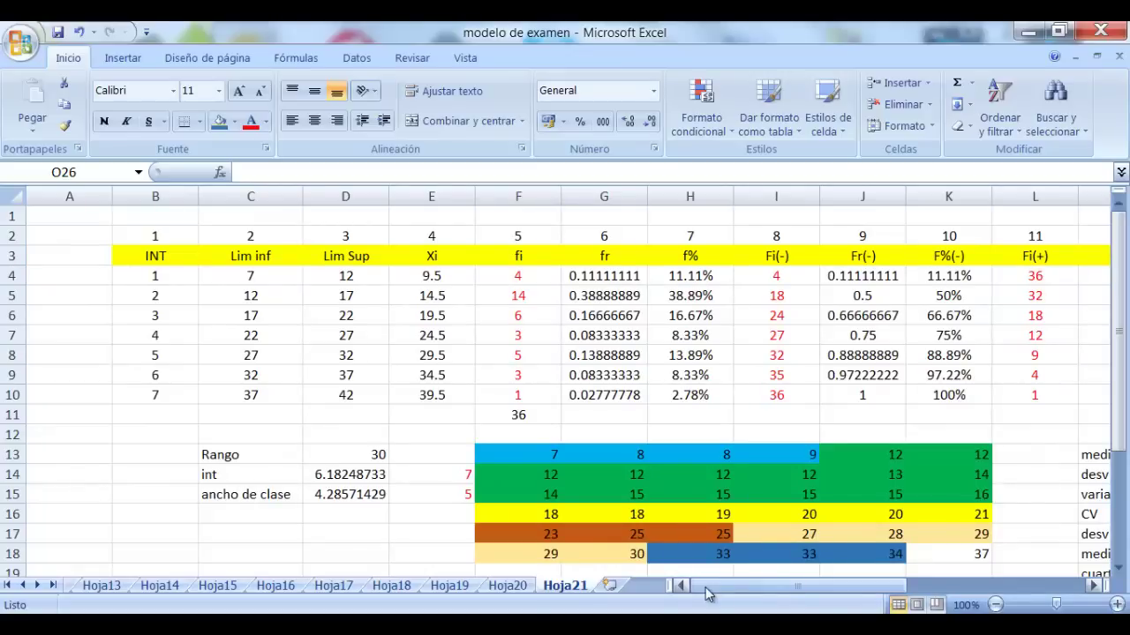
left_click(262, 279)
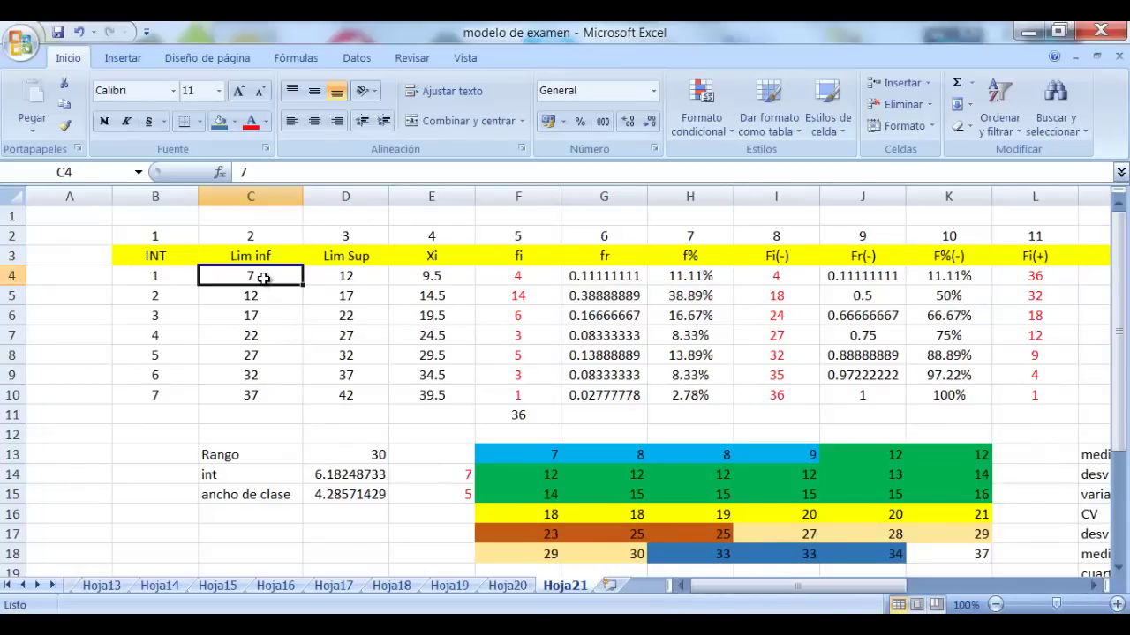
key("Right")
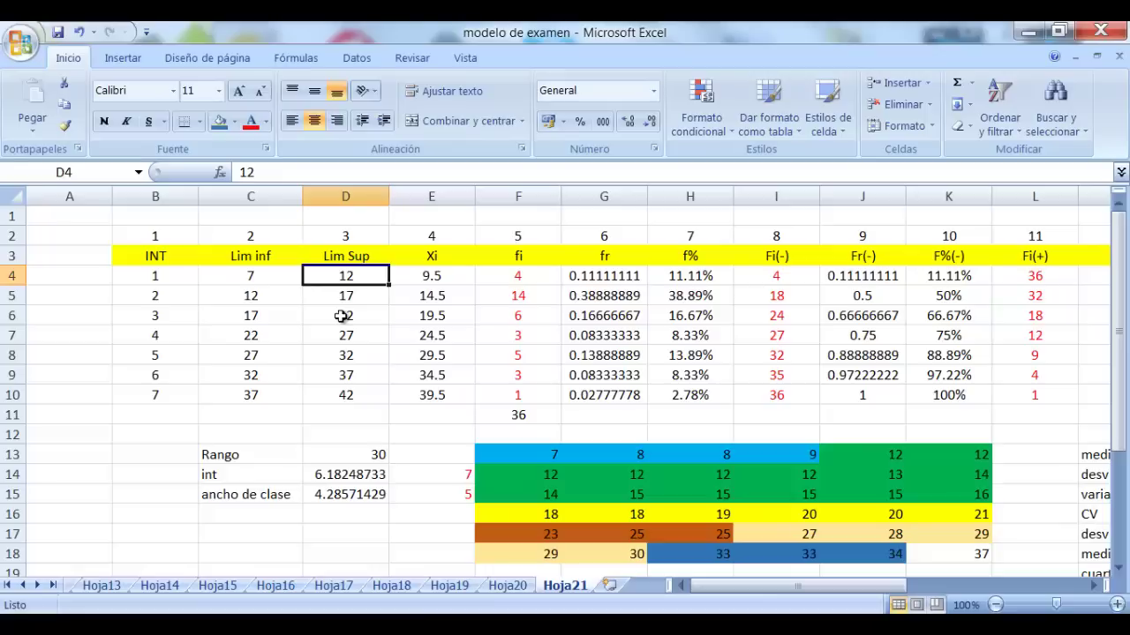
key("Right")
key("Right")
key("Down")
key("Left")
key("Left")
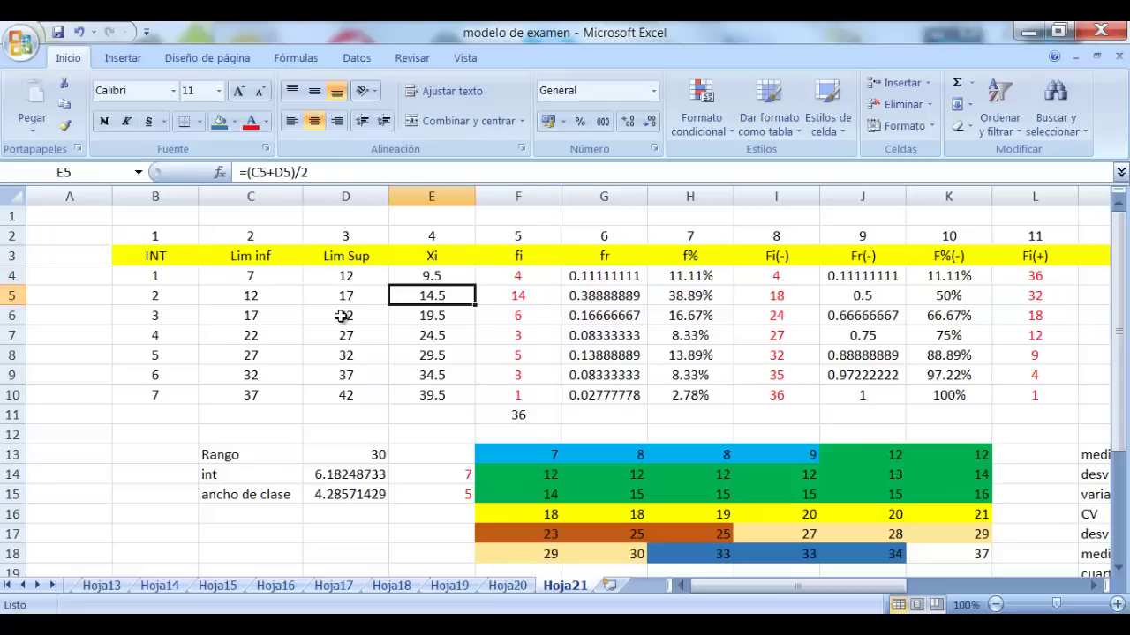
key("Left")
key("Down")
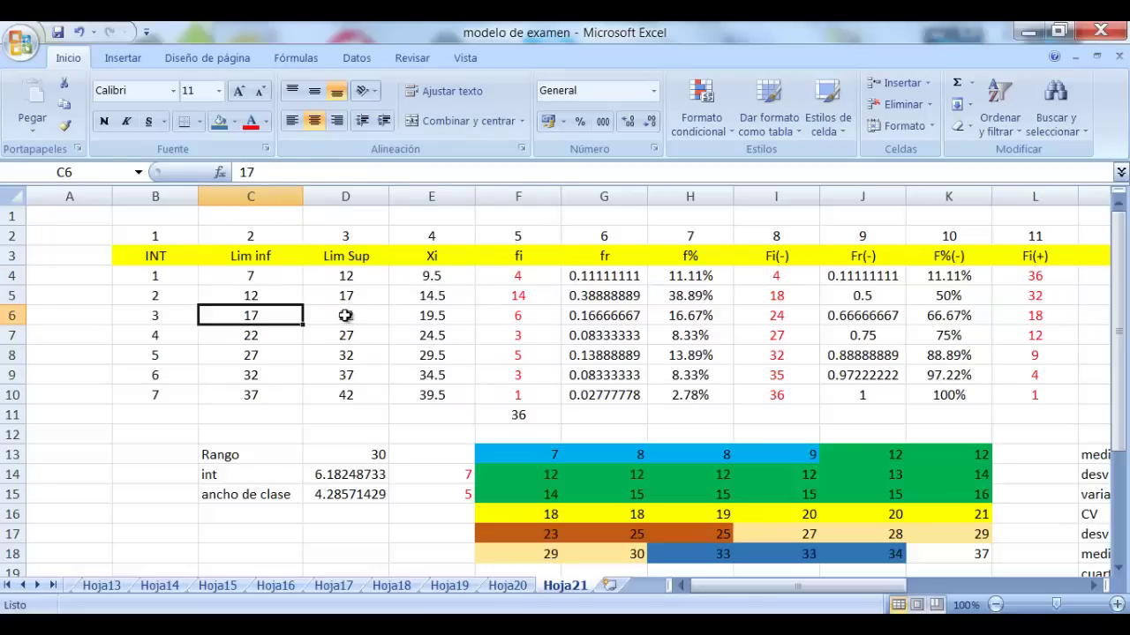
key("Right")
key("Right")
key("Right")
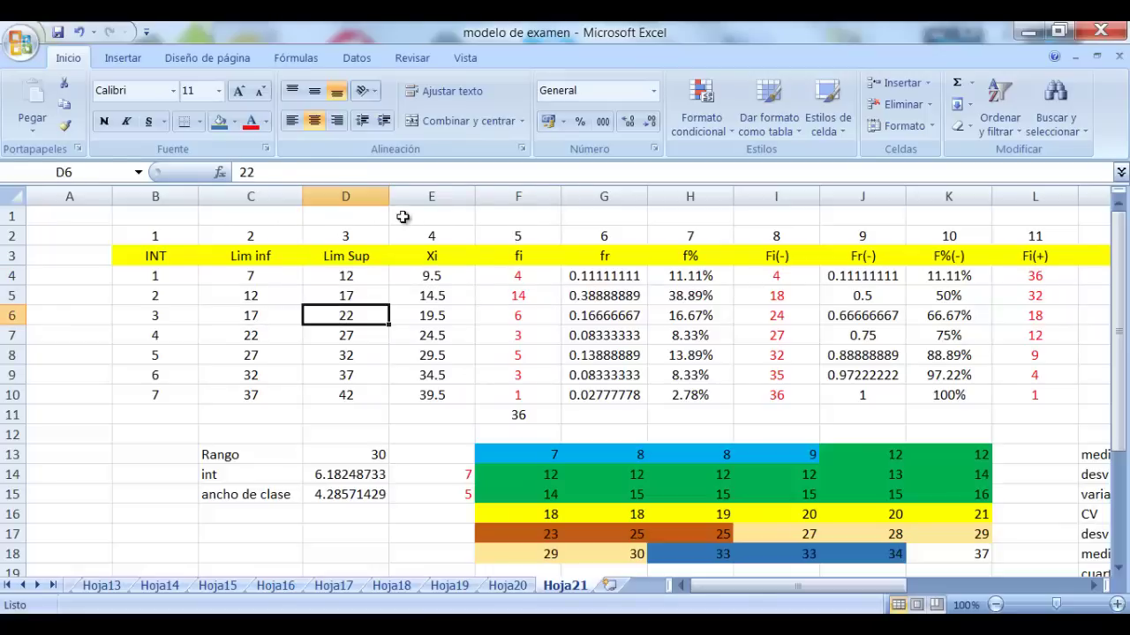
key("Down")
key("Down")
key("Left")
key("Left")
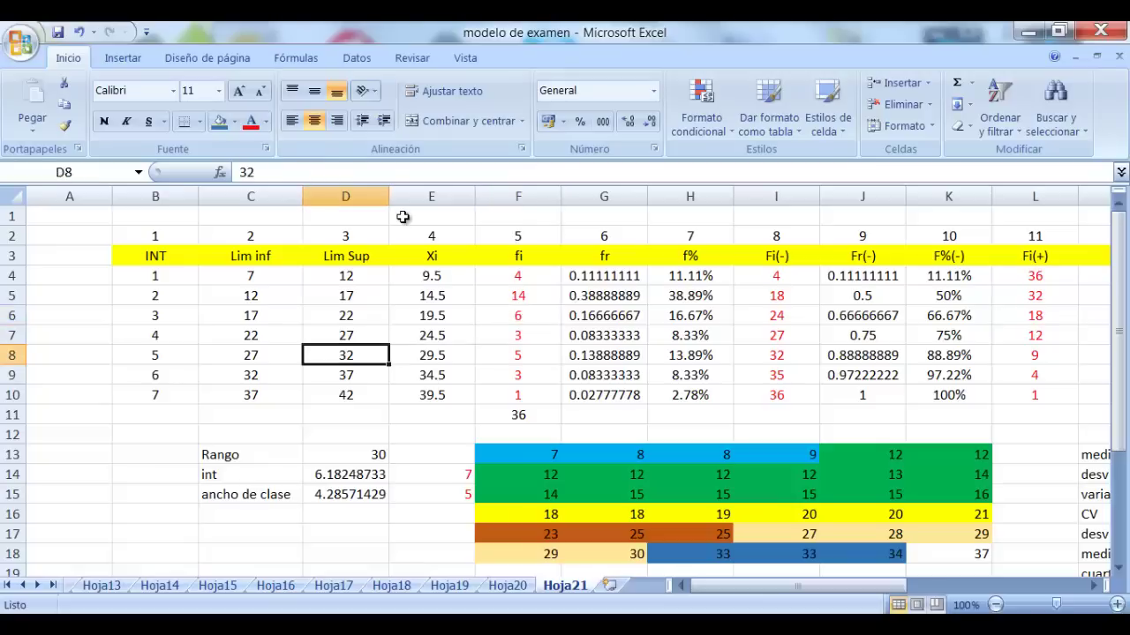
key("Left")
key("Right")
key("Right")
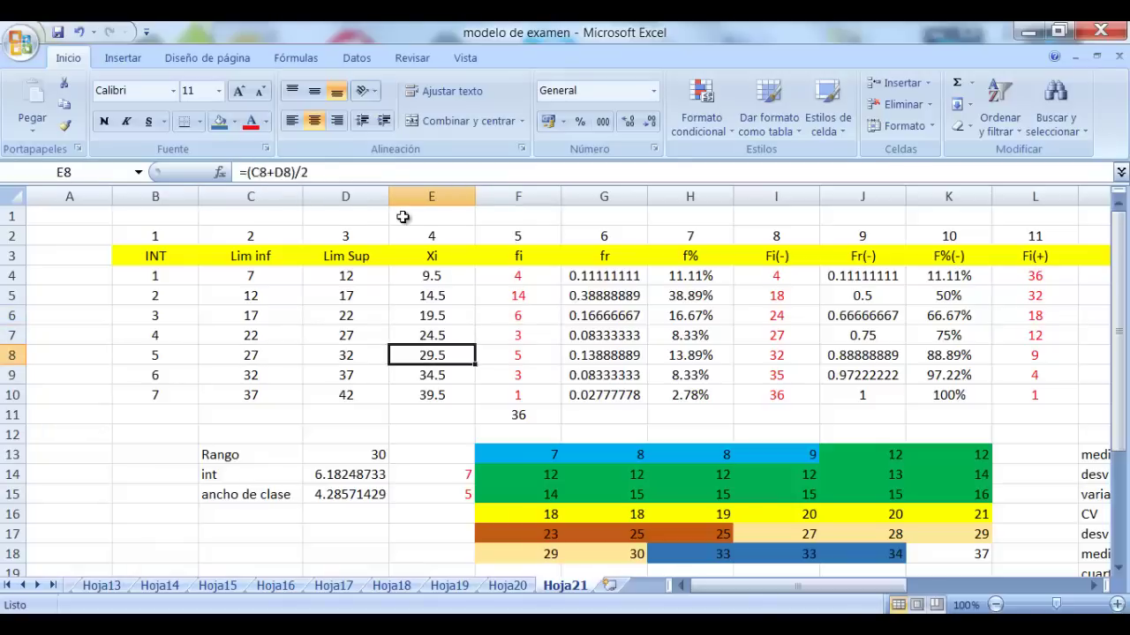
key("Right")
key("Right")
key("Right")
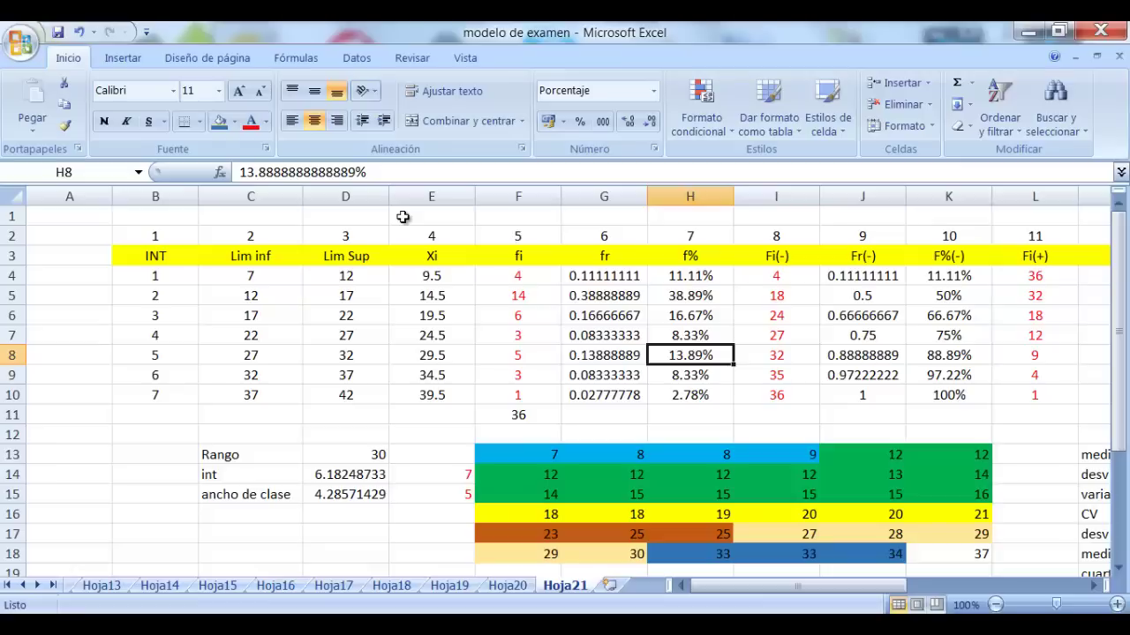
key("Left")
key("Left")
key("Left")
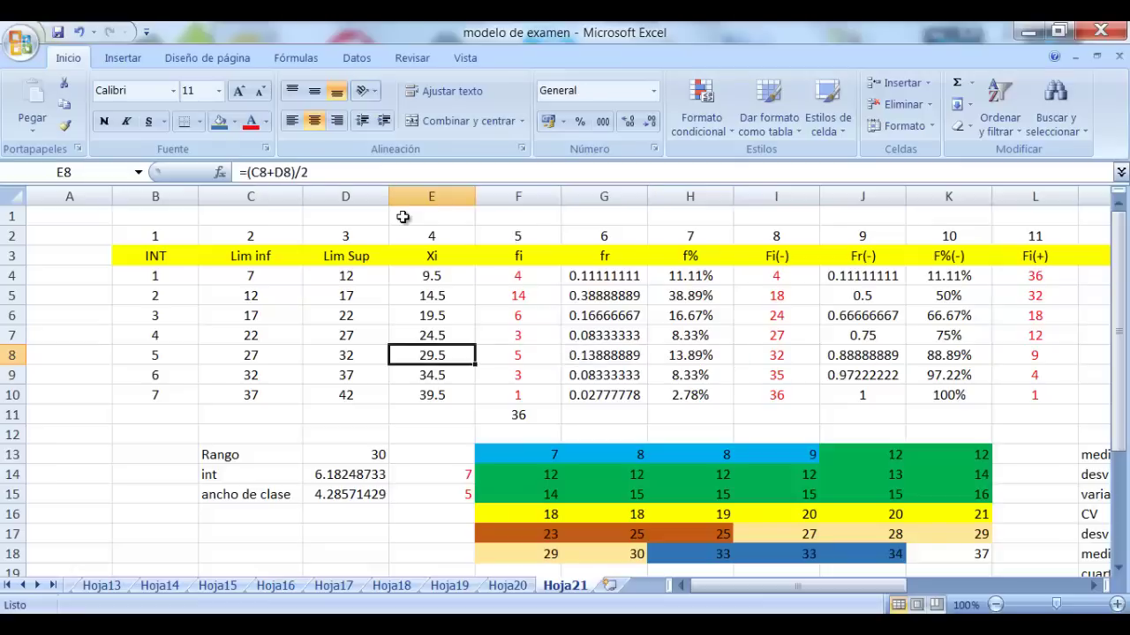
key("Up")
key("Up")
key("Up")
key("Up")
key("Left")
key("Left")
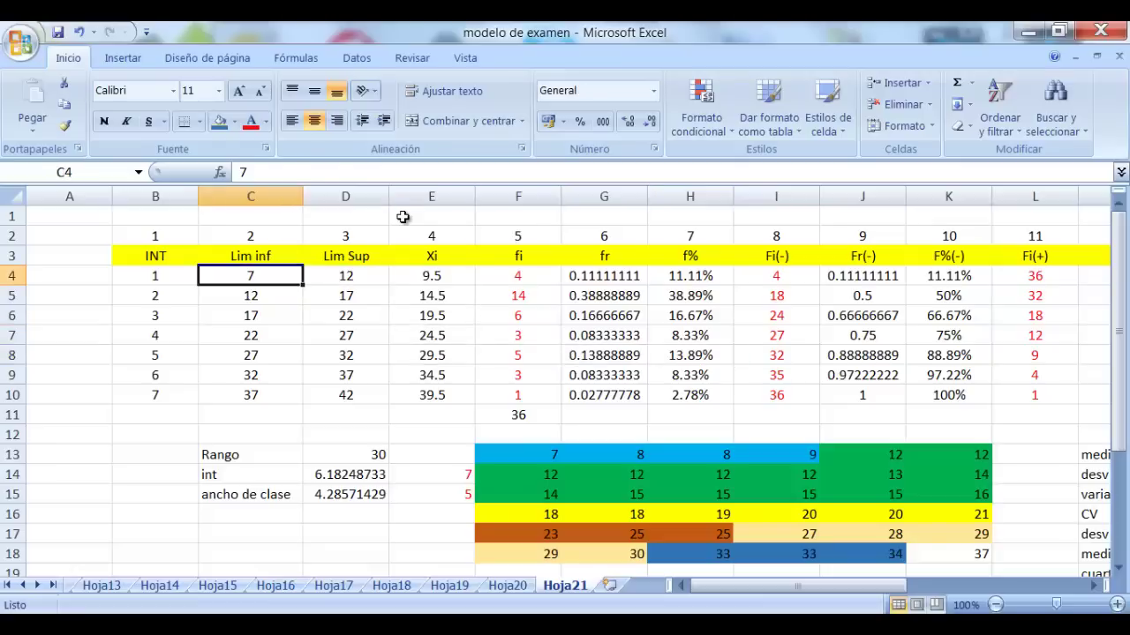
key("Down")
key("Right")
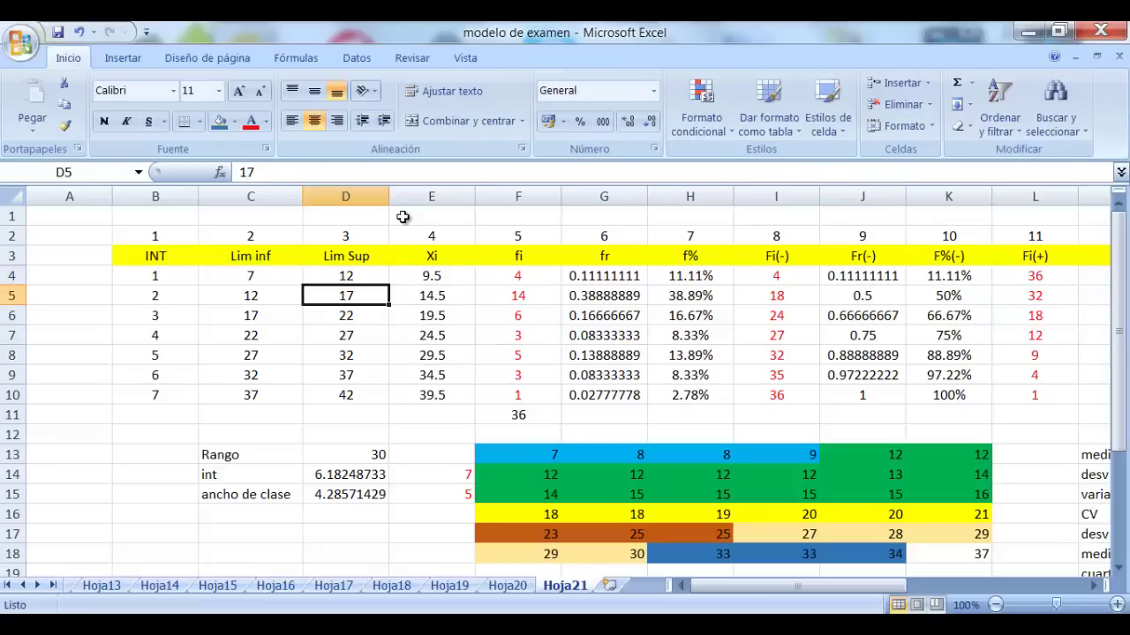
key("Right")
key("Right")
key("Right")
key("Right")
key("Right")
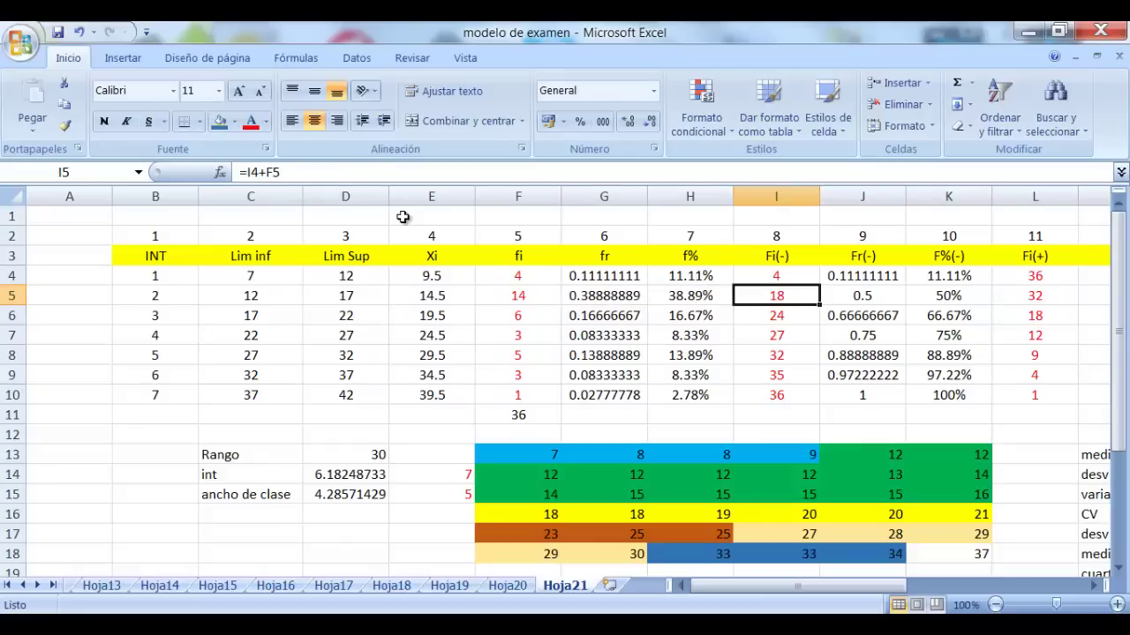
key("Right")
key("Right")
key("Left")
key("Left")
key("Left")
key("Left")
key("Left")
key("Left")
key("Left")
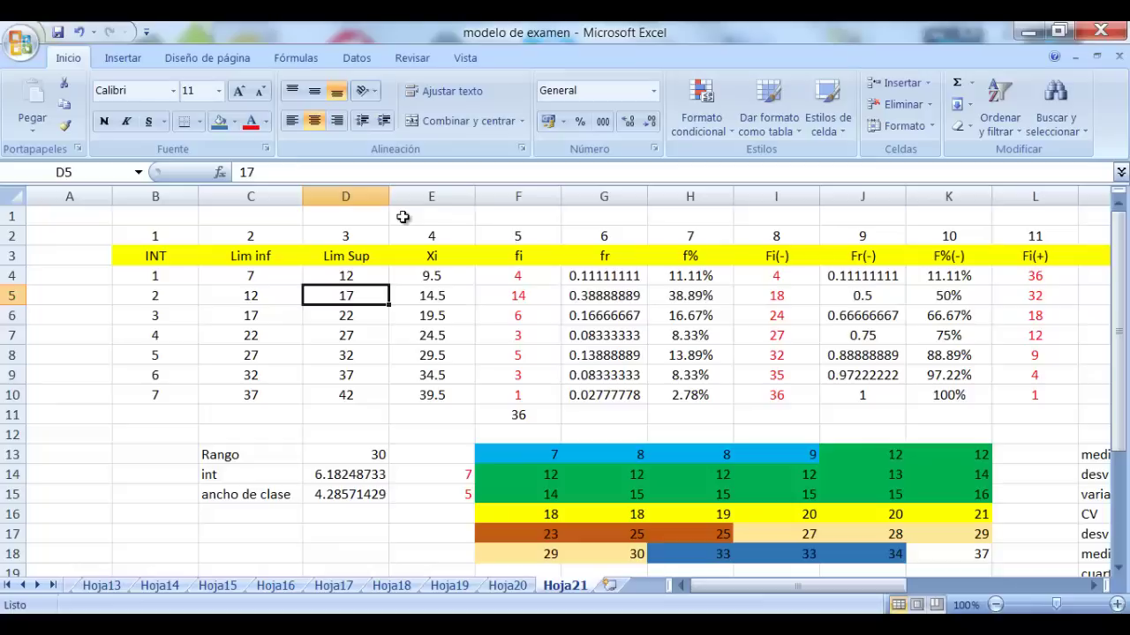
key("Left")
key("Up")
key("Down")
key("Down")
key("Right")
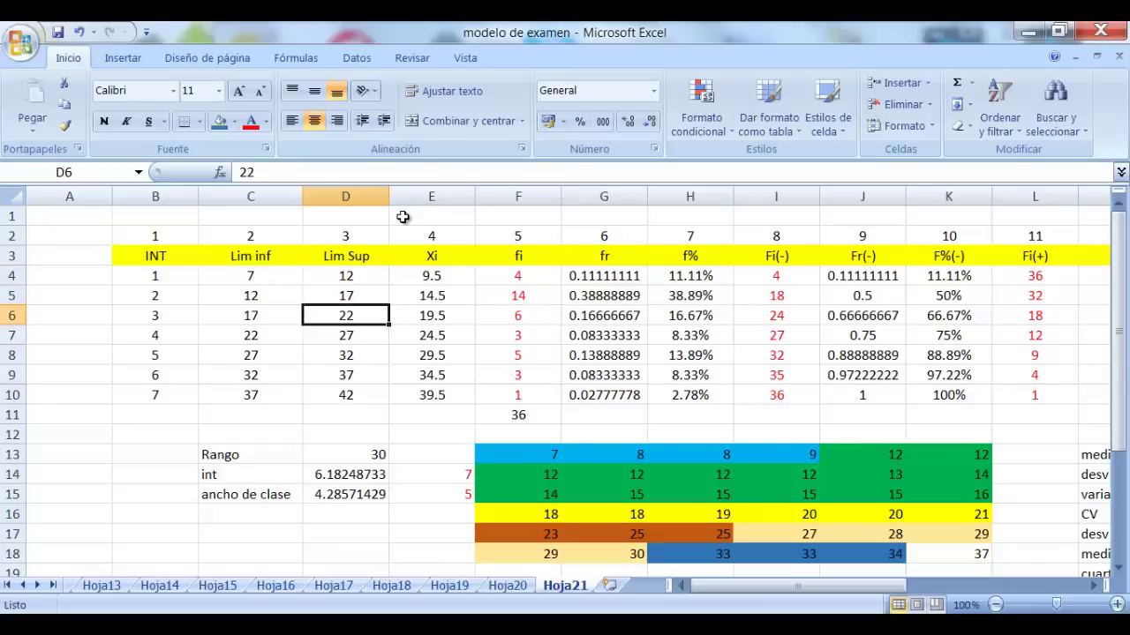
key("Down")
key("Right")
key("Right")
key("Right")
key("Right")
key("Right")
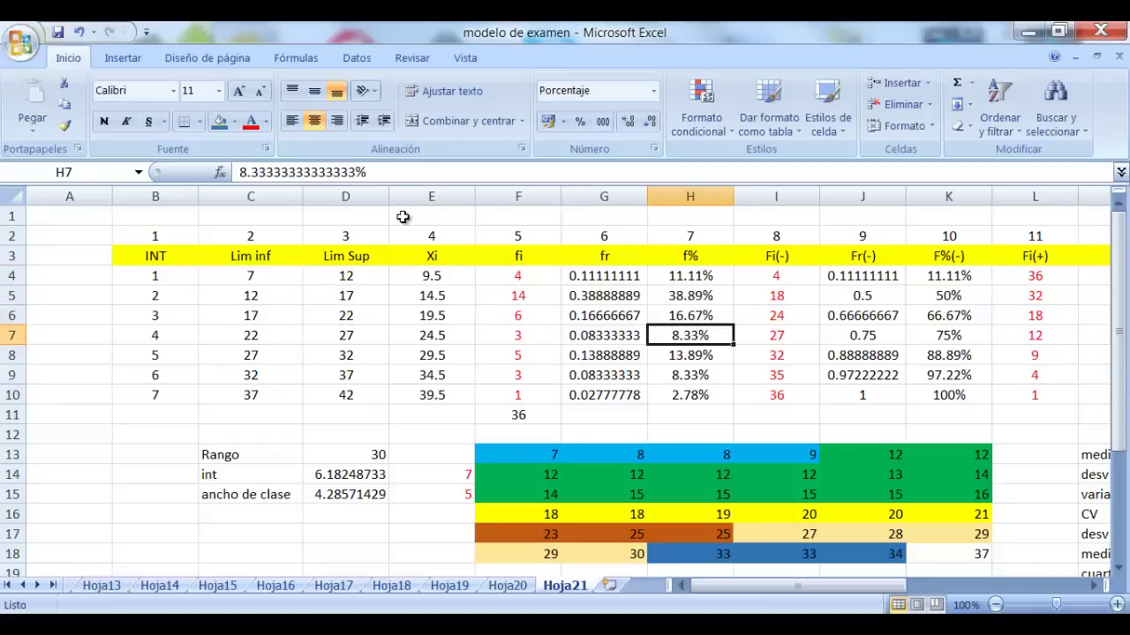
key("Left")
key("Left")
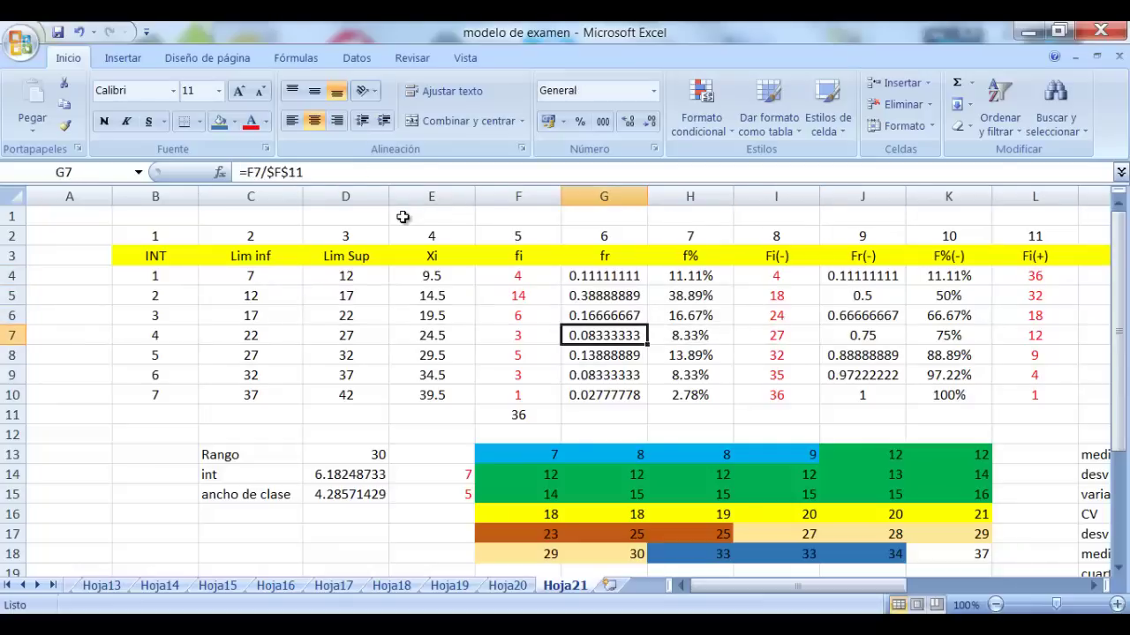
key("Right")
key("Right")
key("Right")
key("Right")
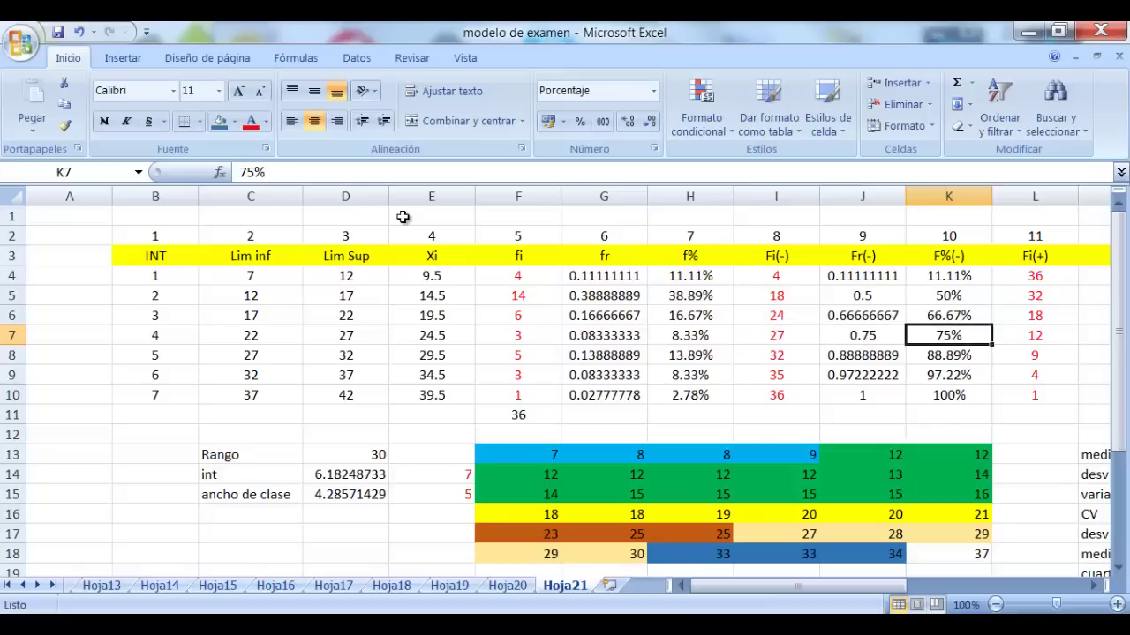
key("Left")
key("Left")
key("Left")
key("Left")
key("Left")
key("Left")
key("Left")
key("Left")
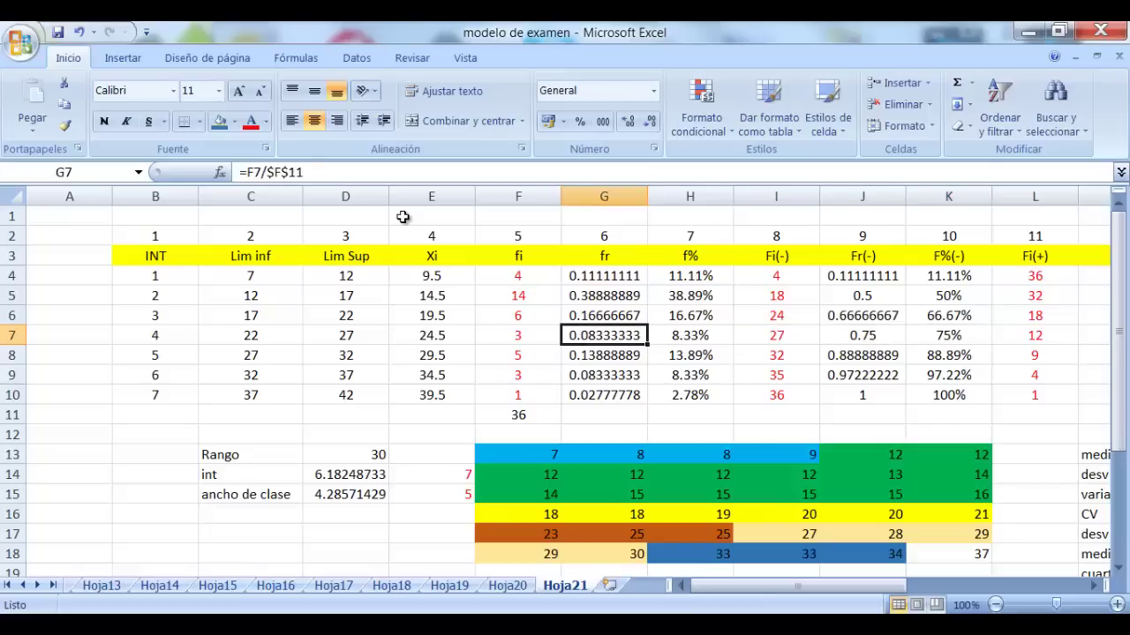
key("Up")
key("Up")
key("Up")
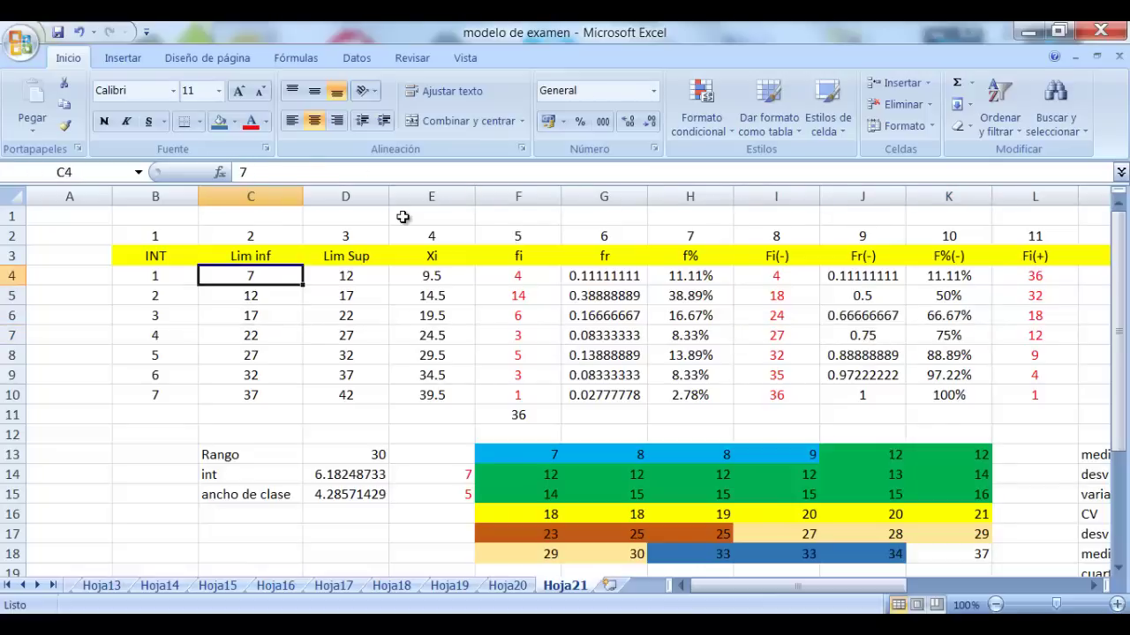
key("Down")
key("Down")
key("Down")
key("Down")
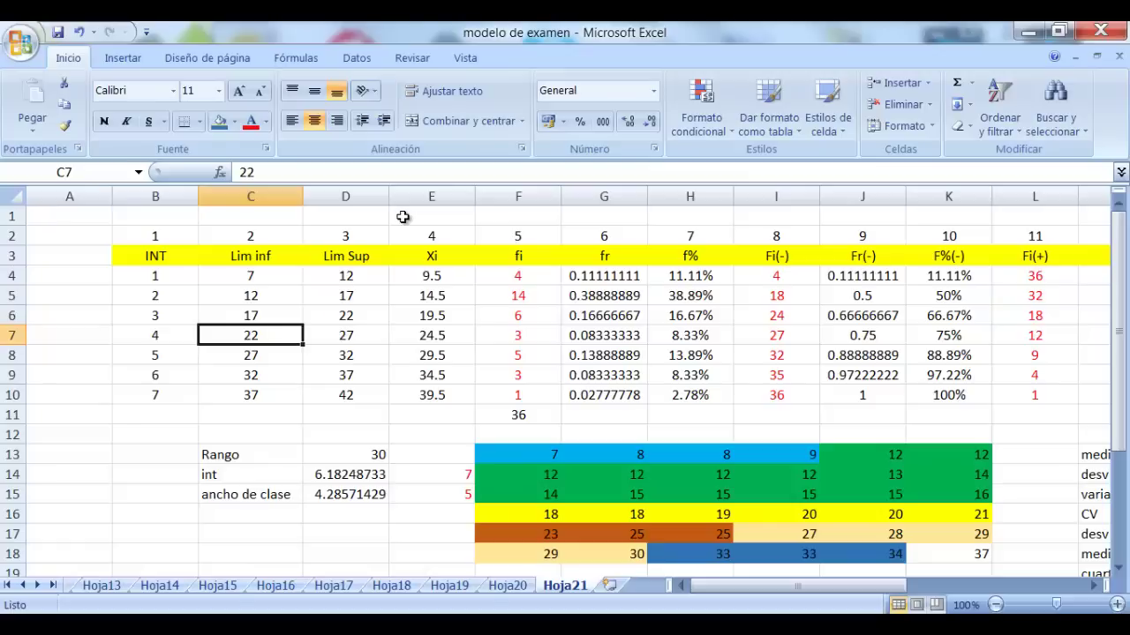
key("Right")
key("Right")
key("Right")
key("Right")
key("Right")
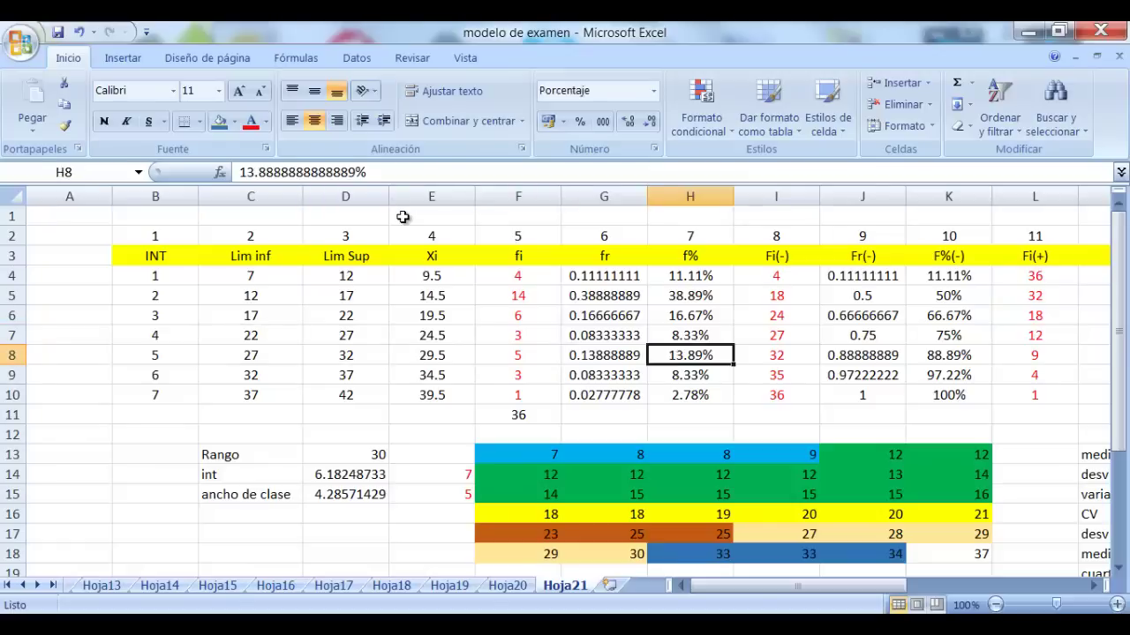
key("Left")
key("Left")
key("Left")
key("Left")
key("Right")
key("Right")
key("Right")
key("Right")
key("Right")
key("Left")
key("Left")
key("Left")
key("Left")
key("Left")
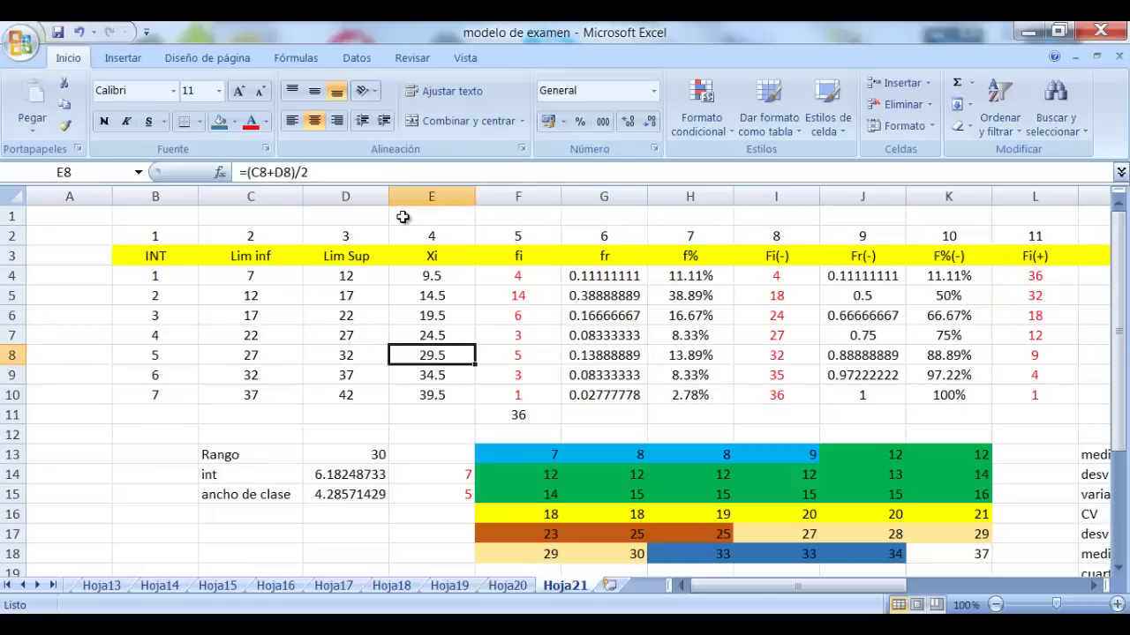
key("Down")
key("Right")
key("Right")
key("Right")
key("Right")
key("Right")
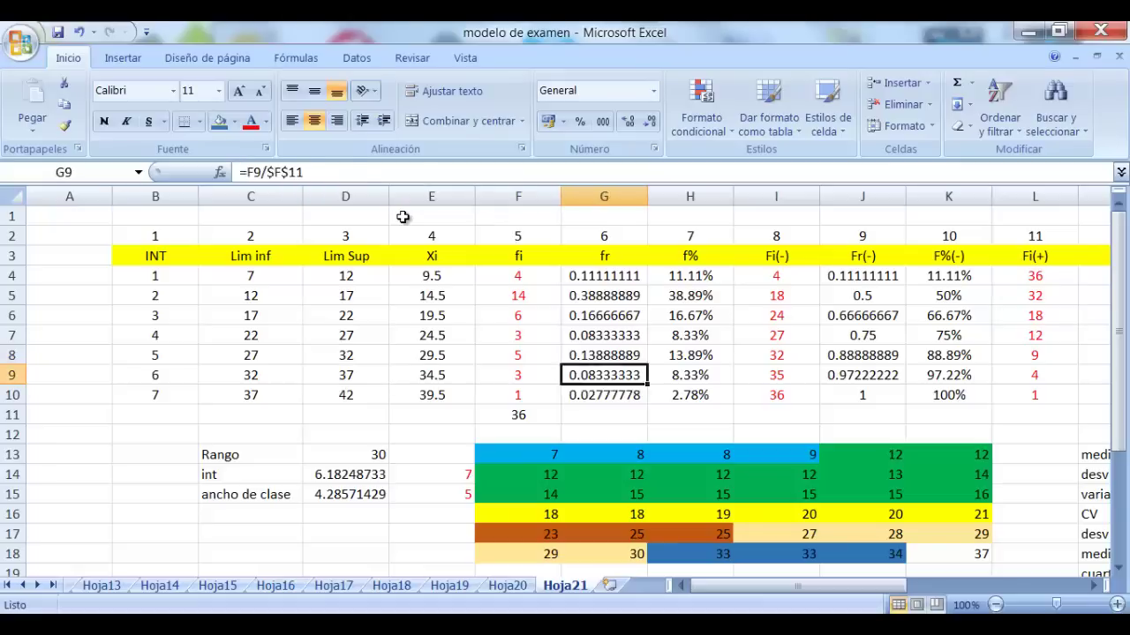
key("Left")
key("Left")
key("Left")
key("Left")
key("Left")
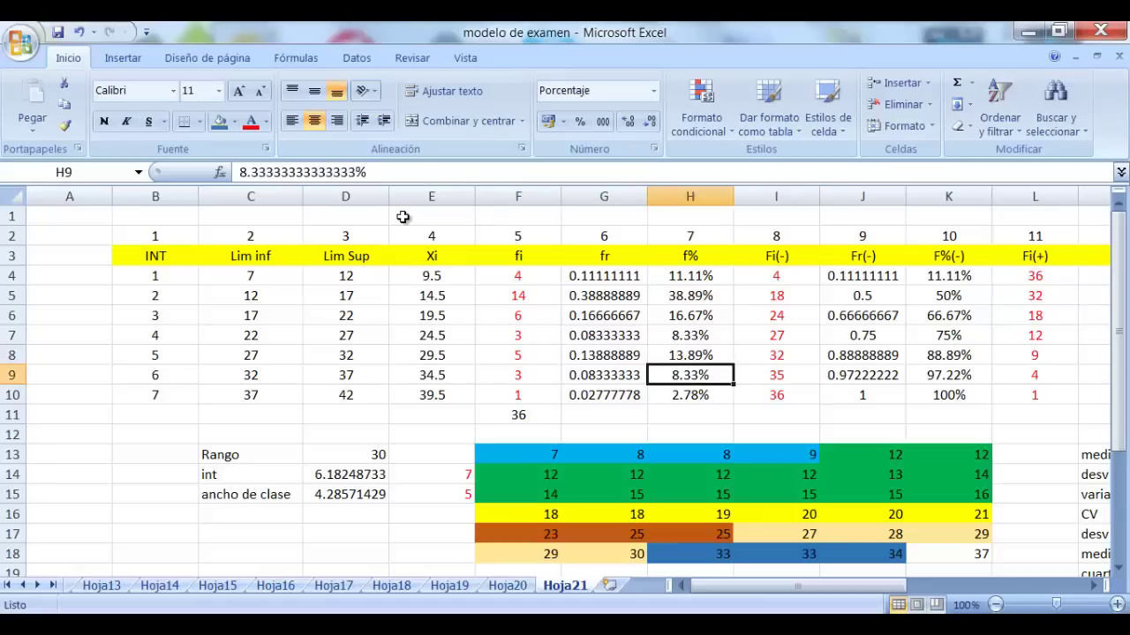
key("Down")
key("Right")
key("Right")
key("Right")
key("Right")
key("Right")
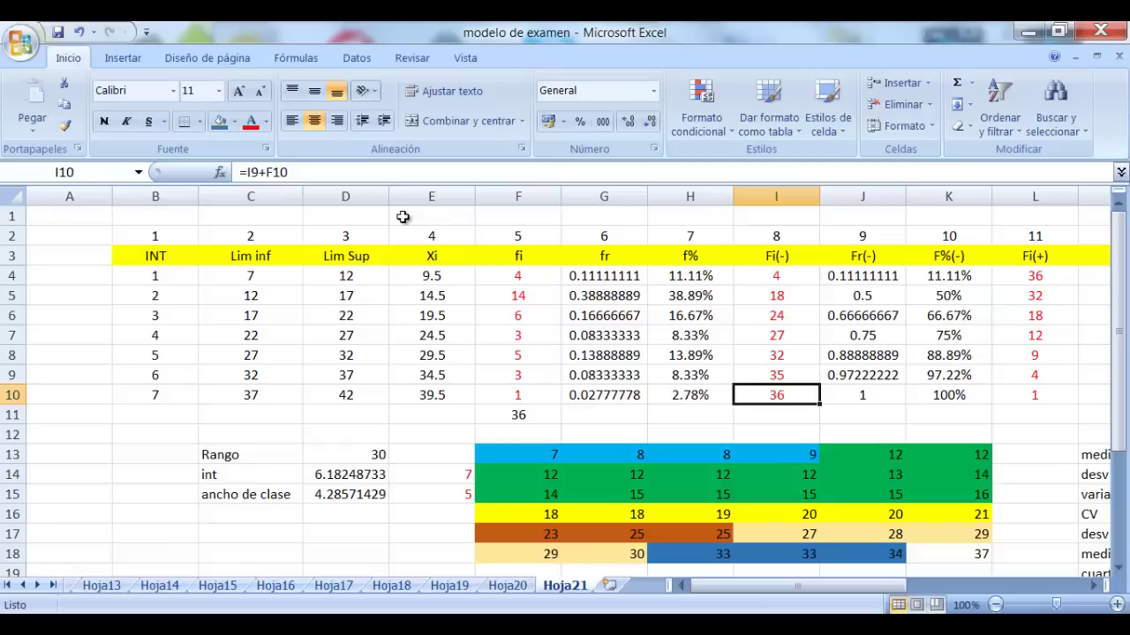
key("Right")
key("Right")
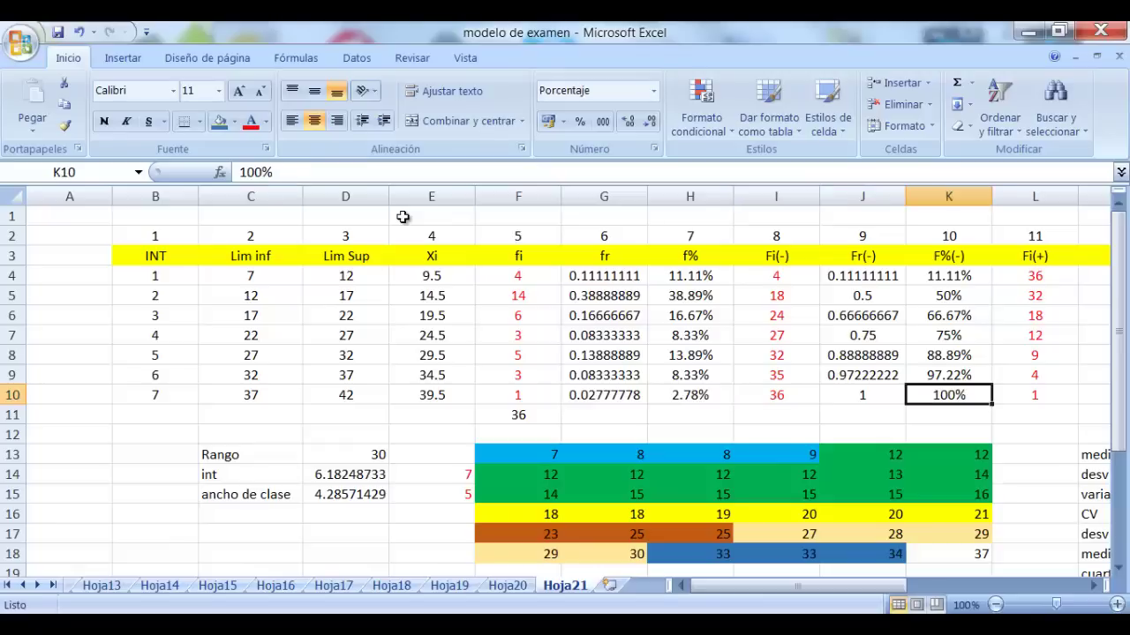
key("Up")
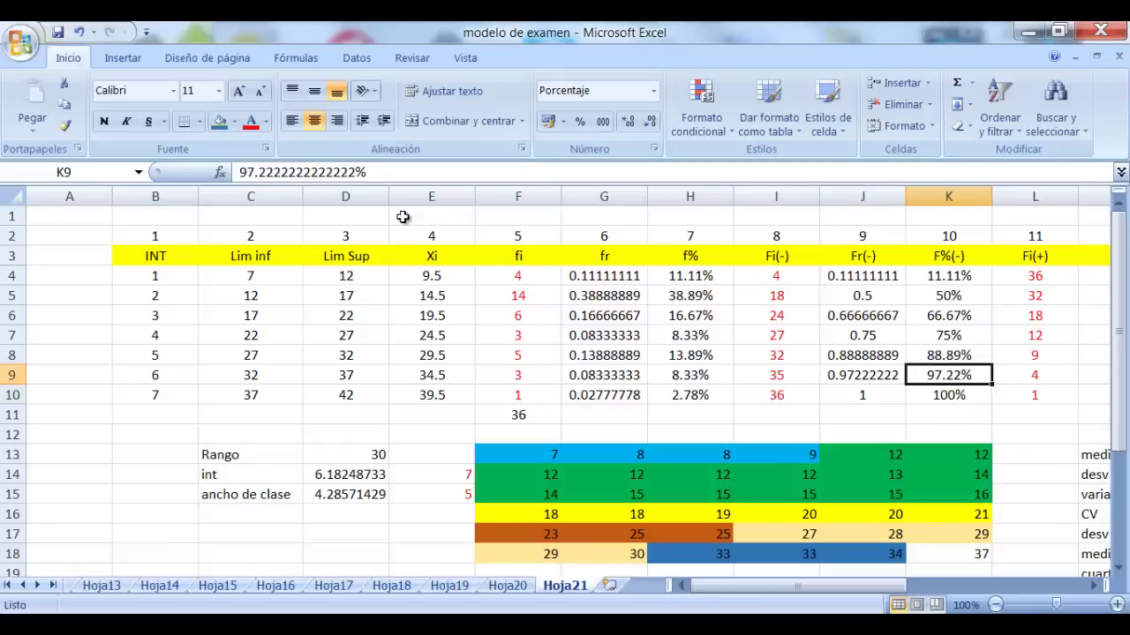
key("Left")
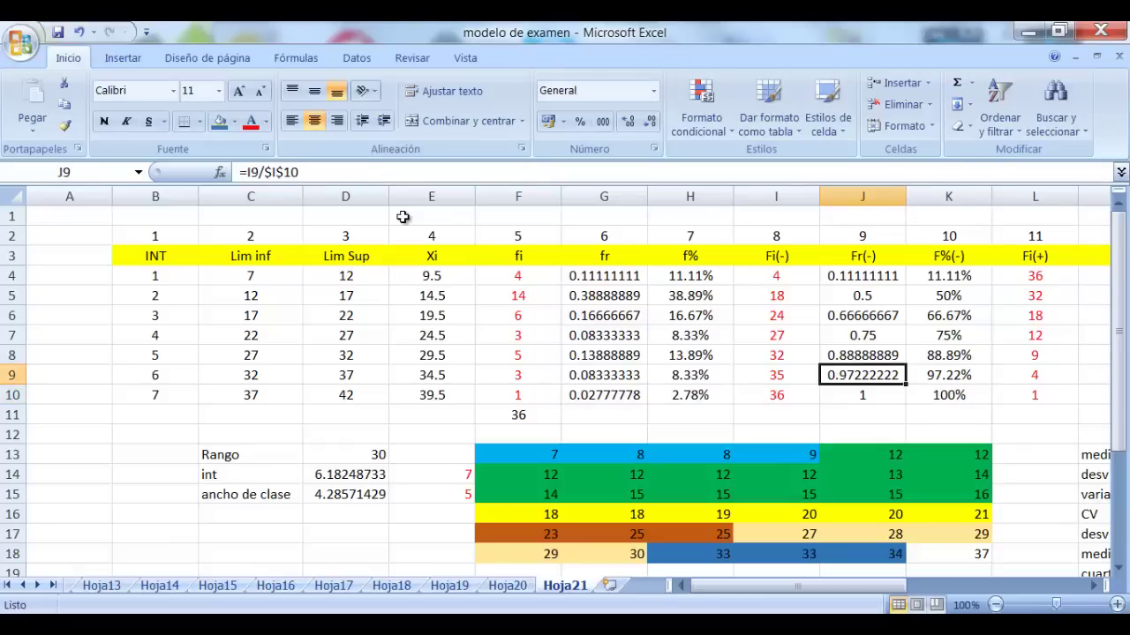
key("Up")
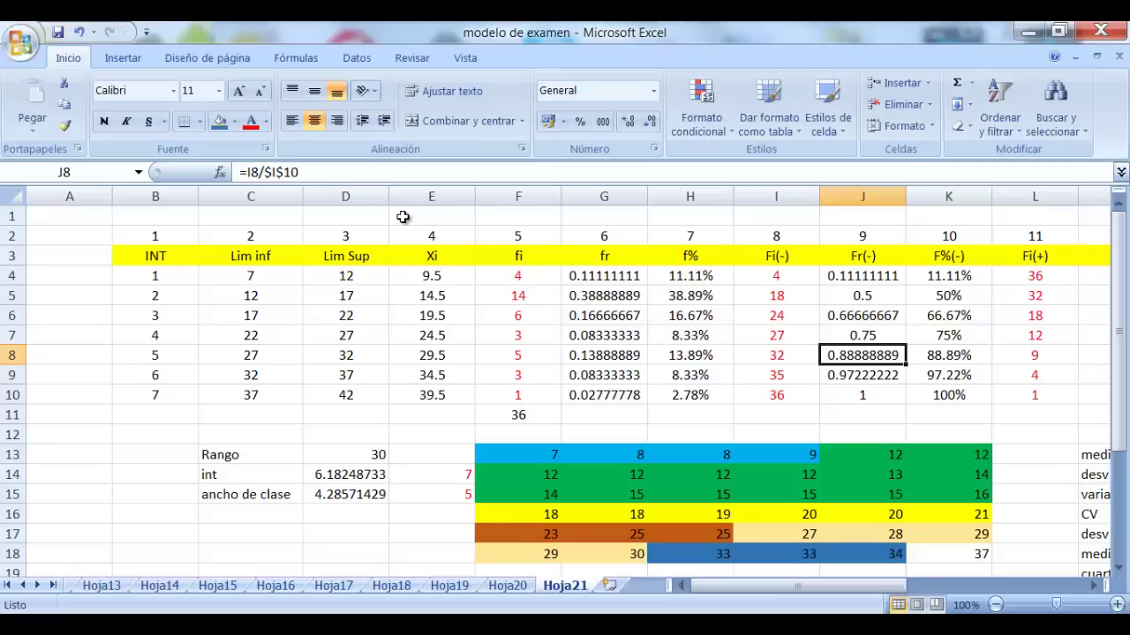
key("Left")
key("Left")
key("Left")
key("Left")
key("Left")
key("Left")
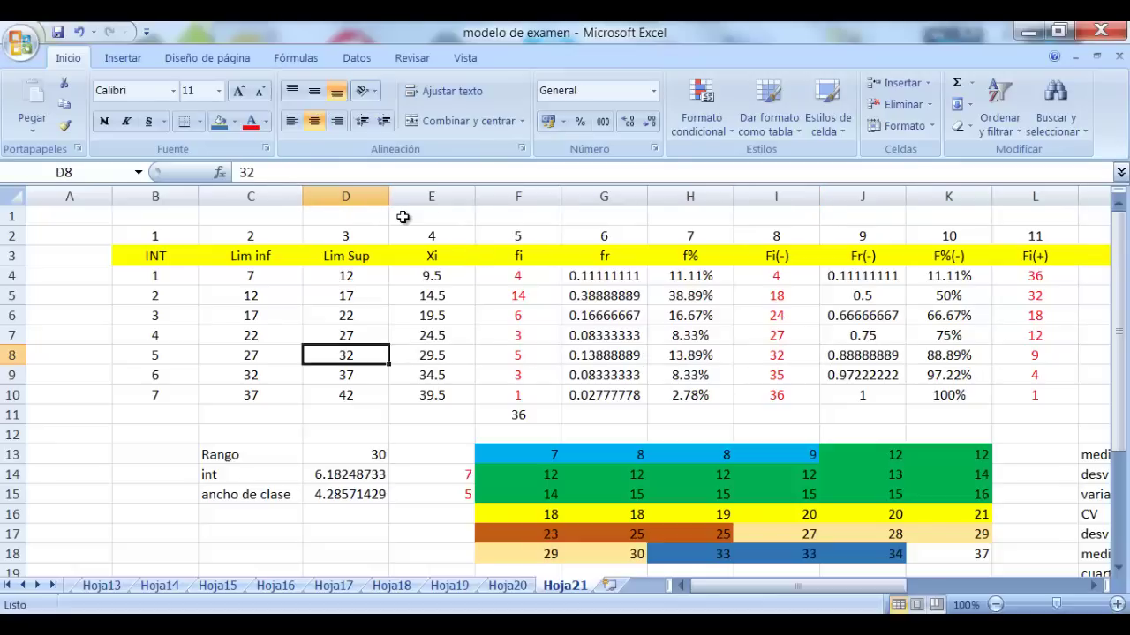
key("Right")
key("Right")
key("Right")
key("Right")
key("Right")
key("Right")
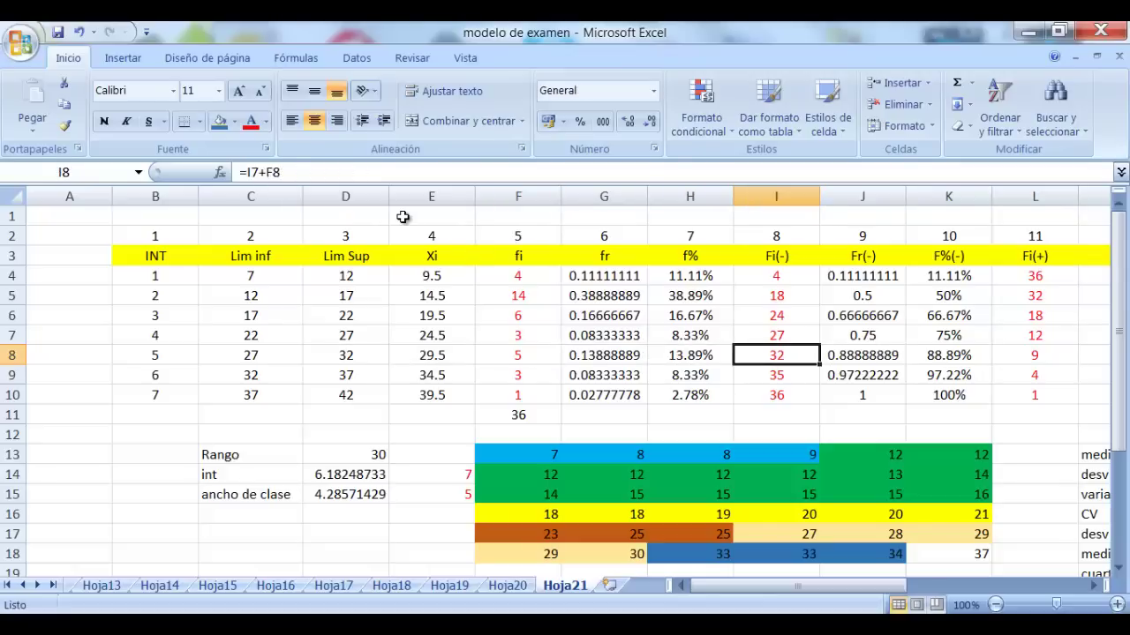
key("Right")
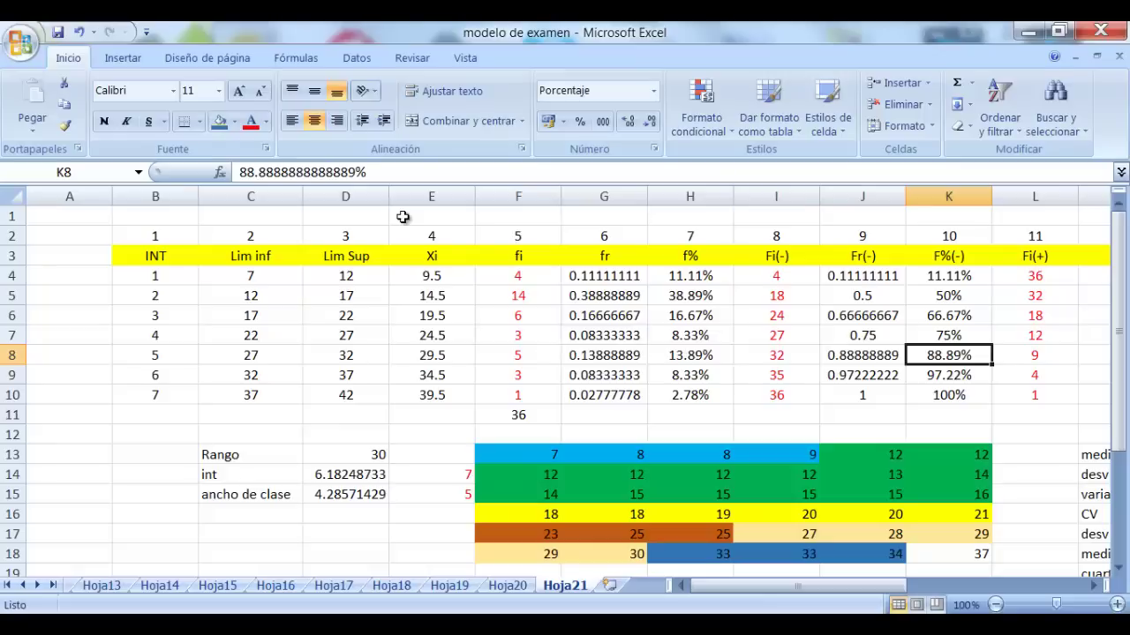
key("Down")
key("Left")
key("Right")
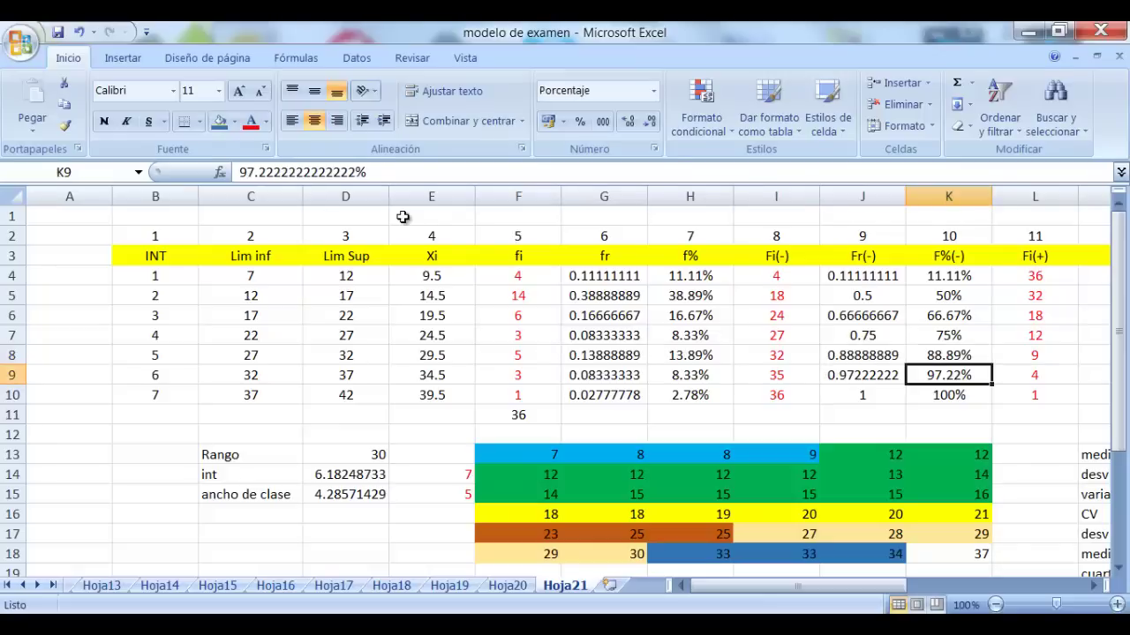
key("Up")
key("Up")
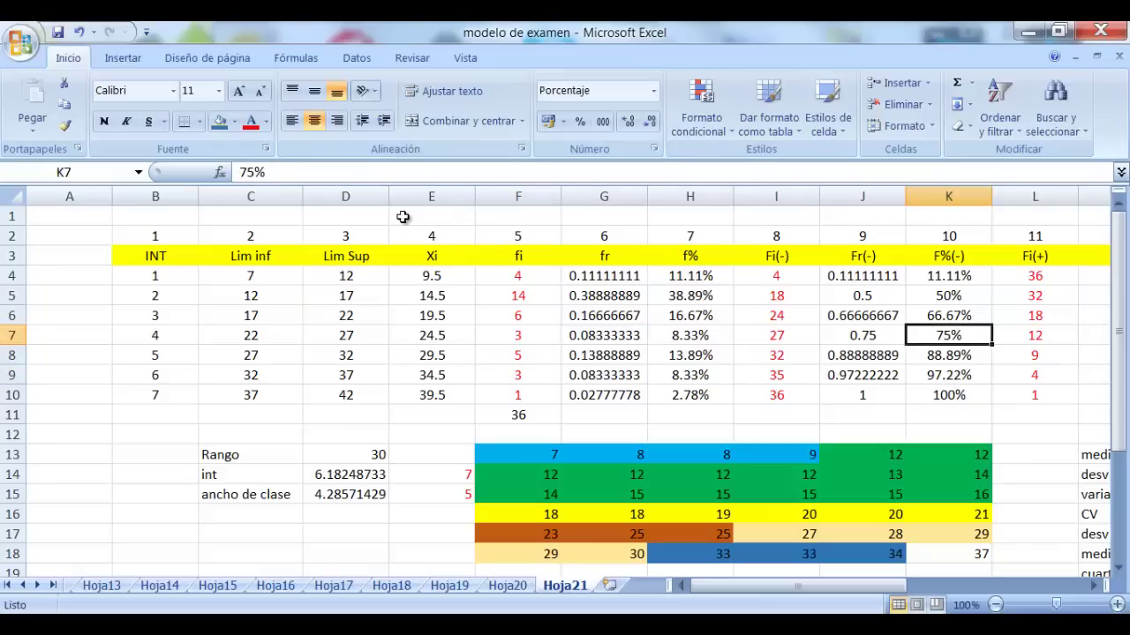
key("Left")
key("Left")
key("Left")
key("Left")
key("Left")
key("Left")
key("Left")
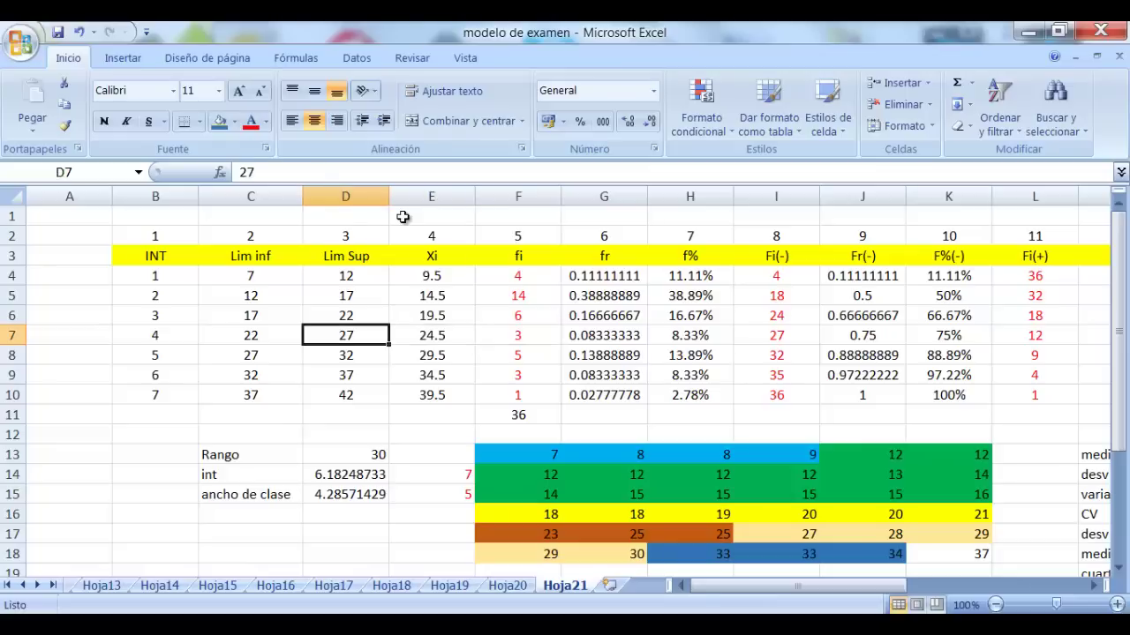
key("Right")
key("Right")
key("Right")
key("Right")
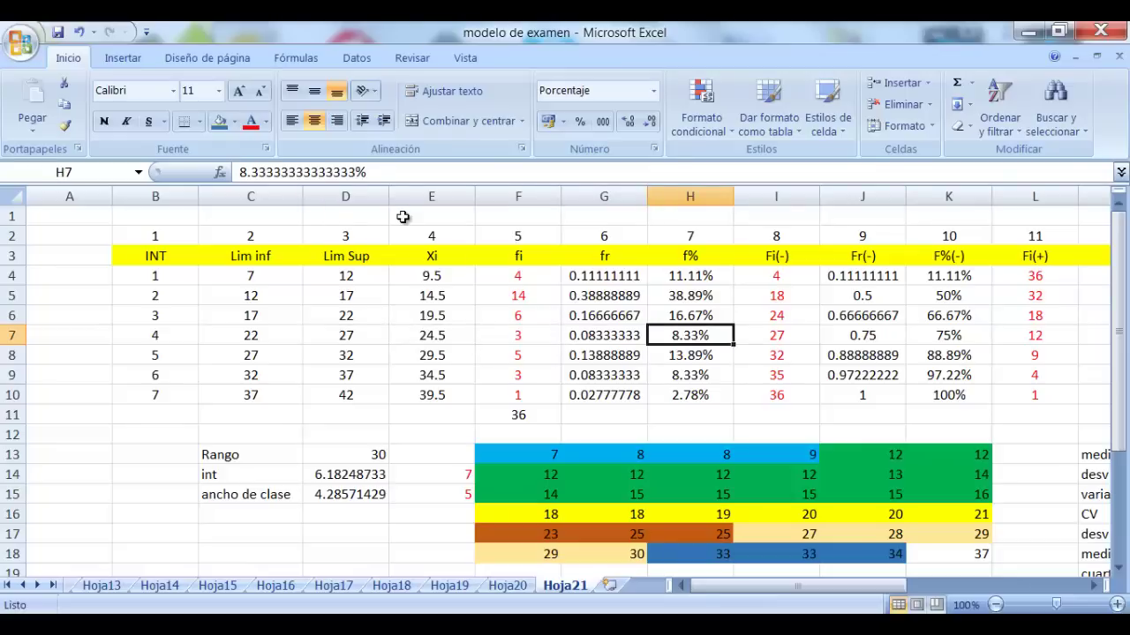
left_click(270, 297)
left_click(329, 389)
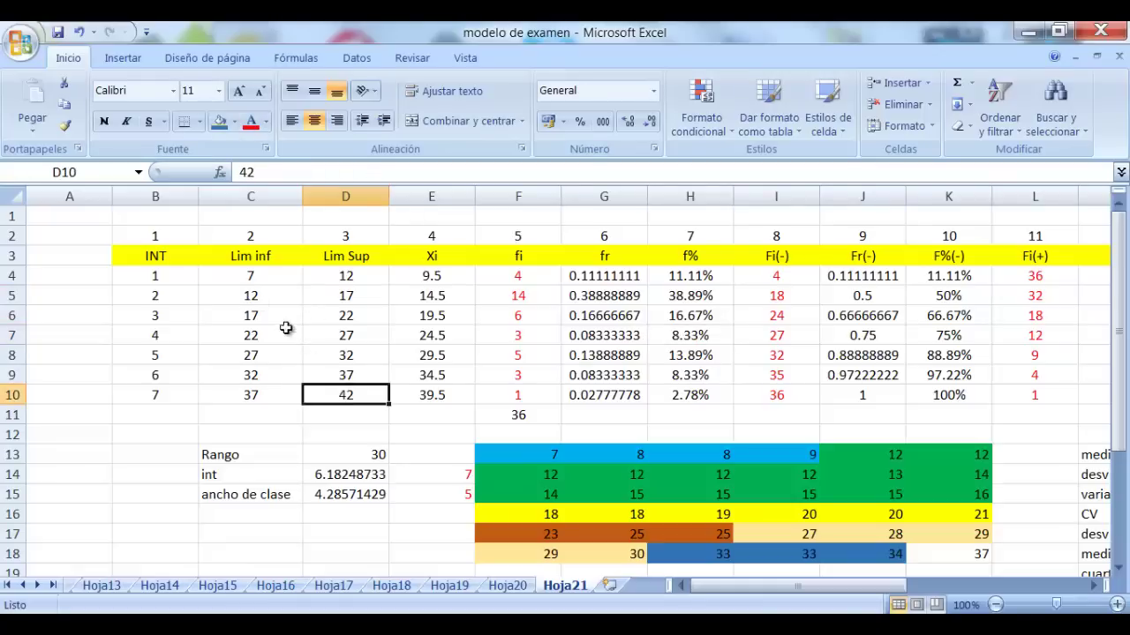
left_click(254, 298)
key("Right")
key("Right")
key("Right")
key("Right")
key("Right")
key("Right")
key("Right")
key("Right")
key("Right")
key("Right")
key("Right")
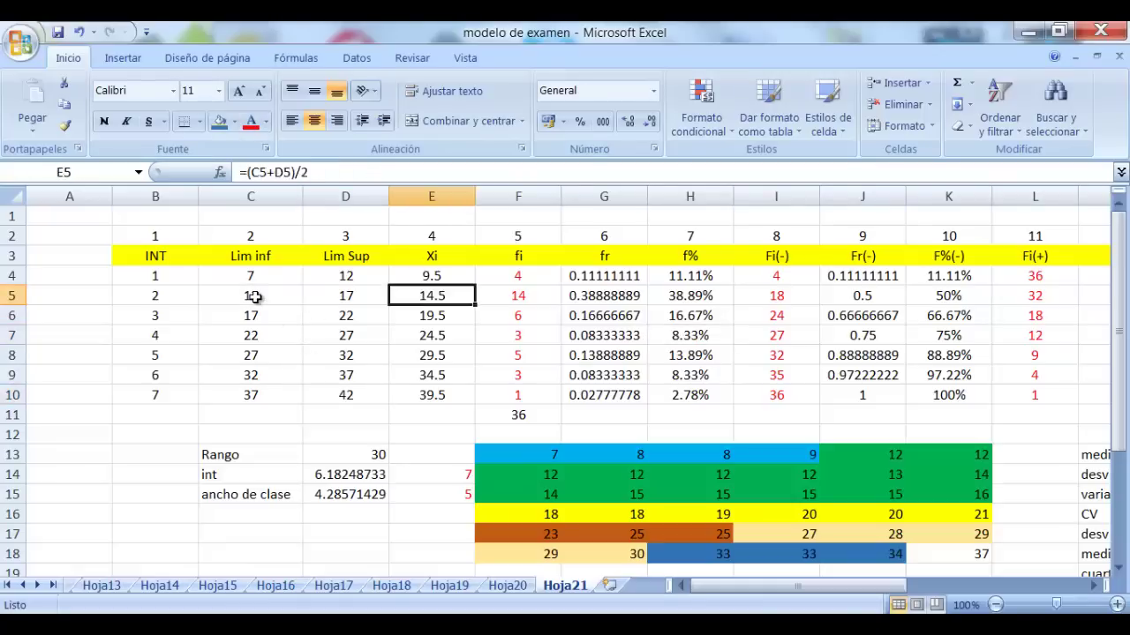
key("Left")
key("Left")
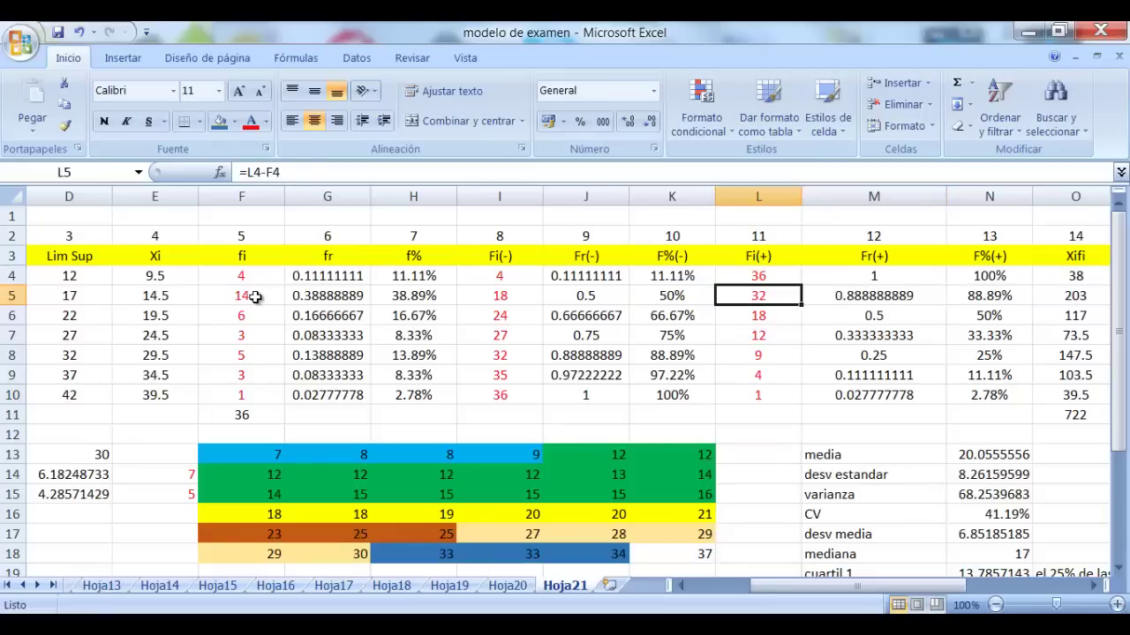
key("Right")
key("Right")
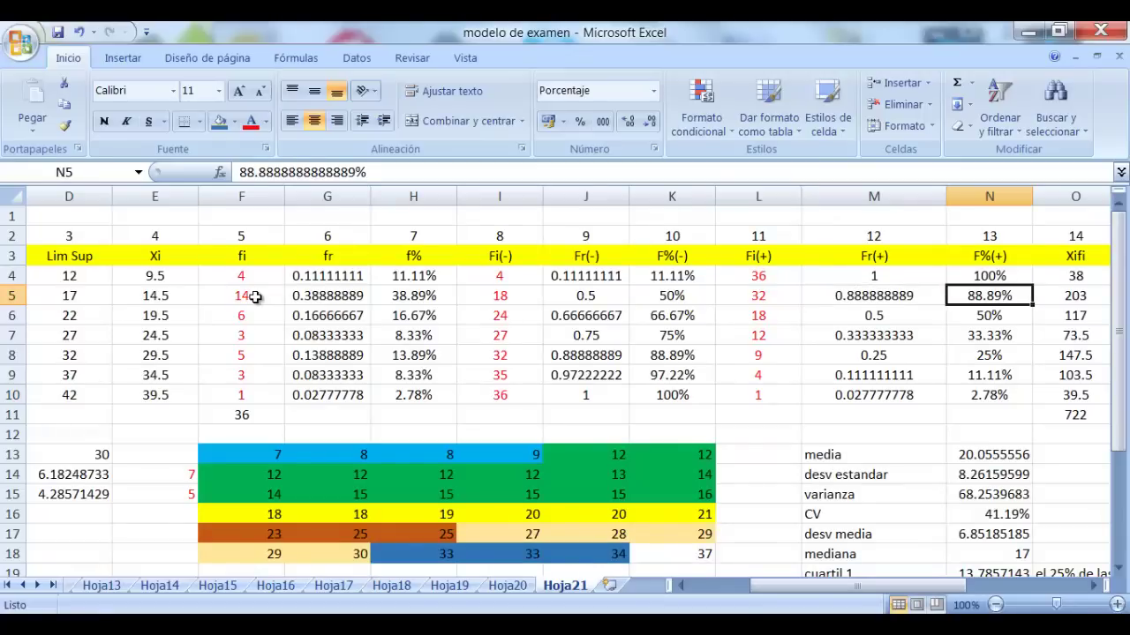
key("Left")
key("Left")
key("Left")
key("Left")
key("Left")
key("Left")
key("Left")
key("Left")
key("Left")
key("Left")
key("Left")
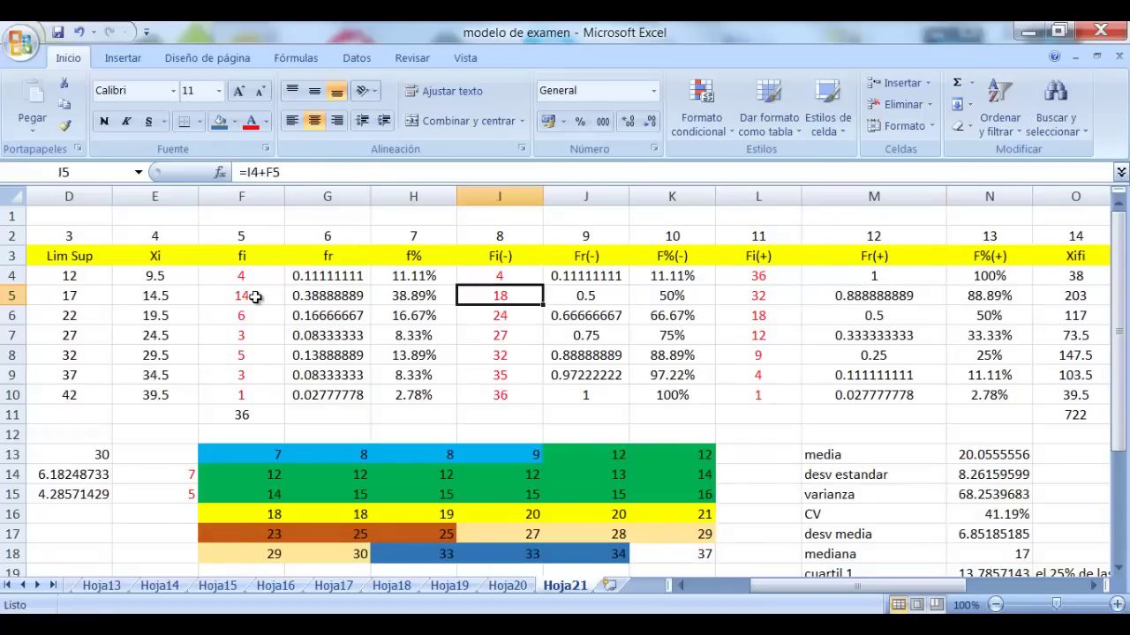
key("Left")
key("Left")
key("Right")
key("Right")
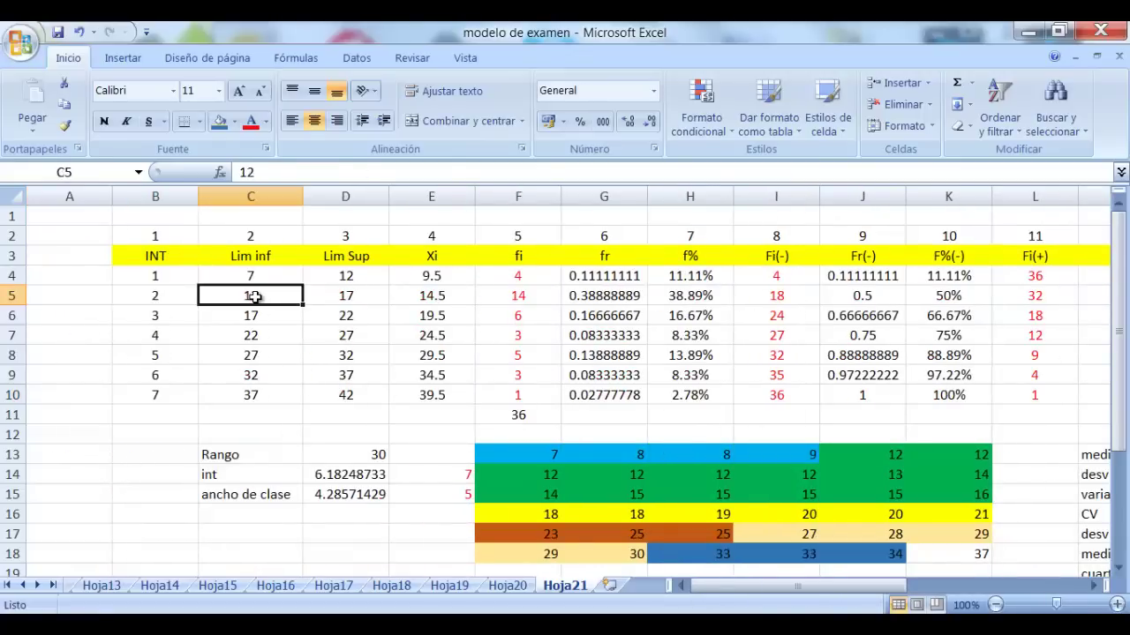
key("Down")
key("Down")
key("Down")
key("Down")
key("Right")
key("Down")
key("Up")
key("Up")
key("Up")
key("Up")
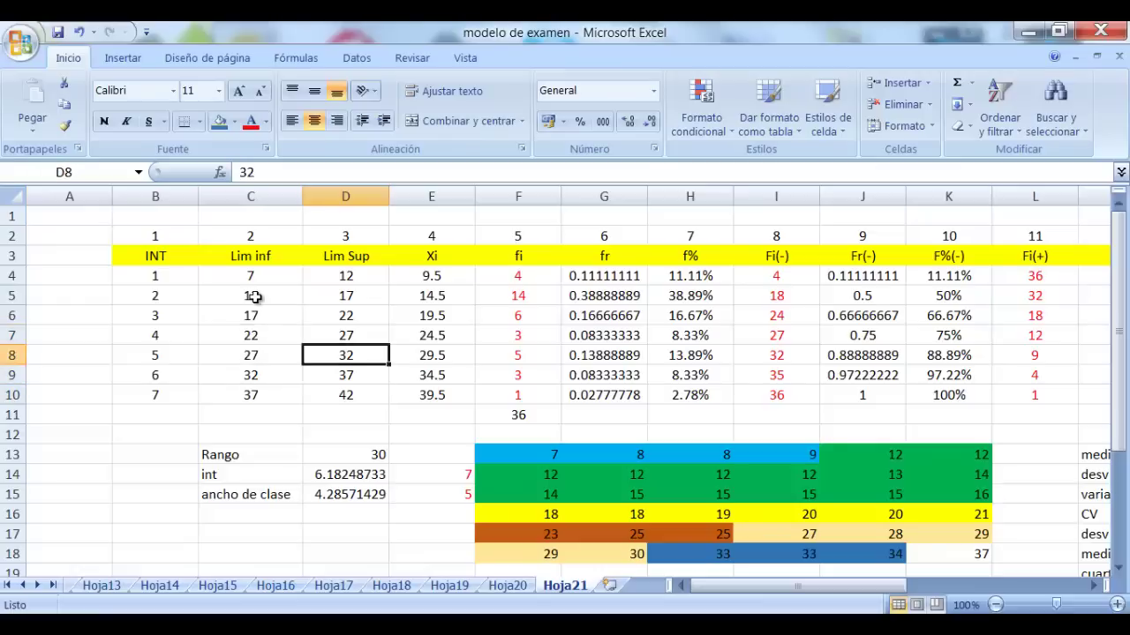
key("Right")
key("Right")
key("Right")
key("Right")
key("Right")
key("Right")
key("Right")
key("Right")
key("Right")
key("Right")
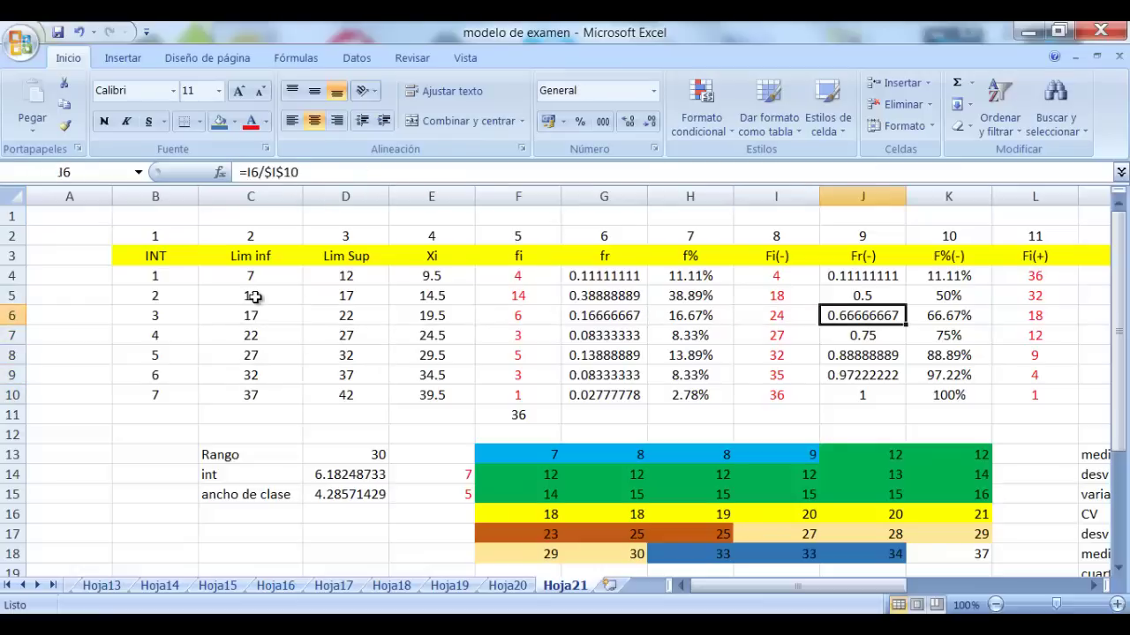
scroll(255, 298, "right", 1)
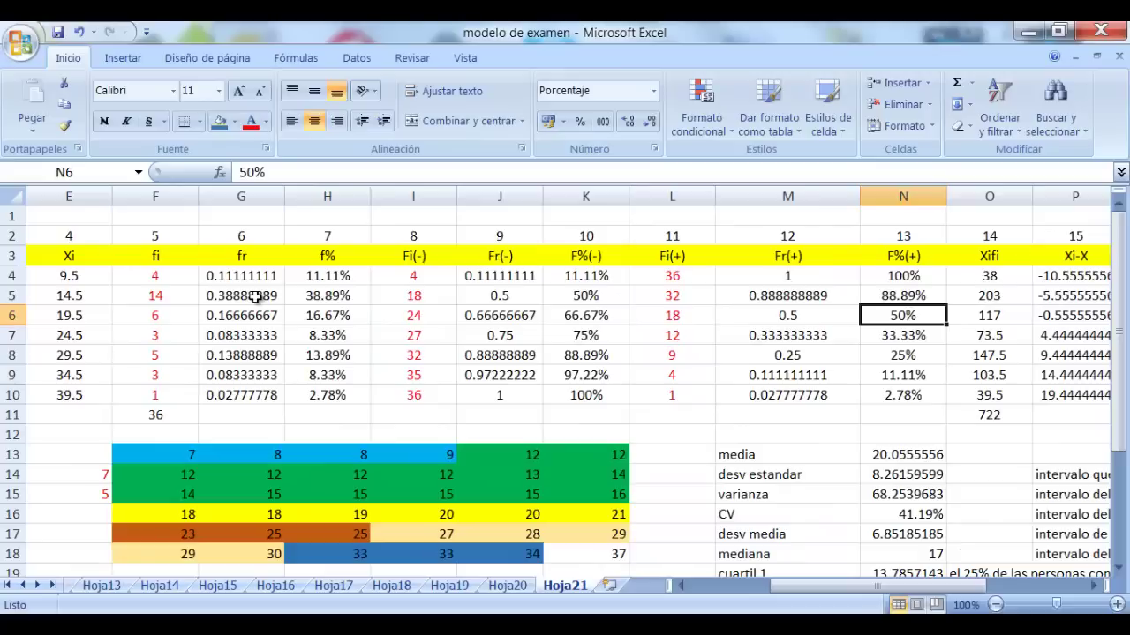
key("Right")
key("Left")
key("Down")
key("Down")
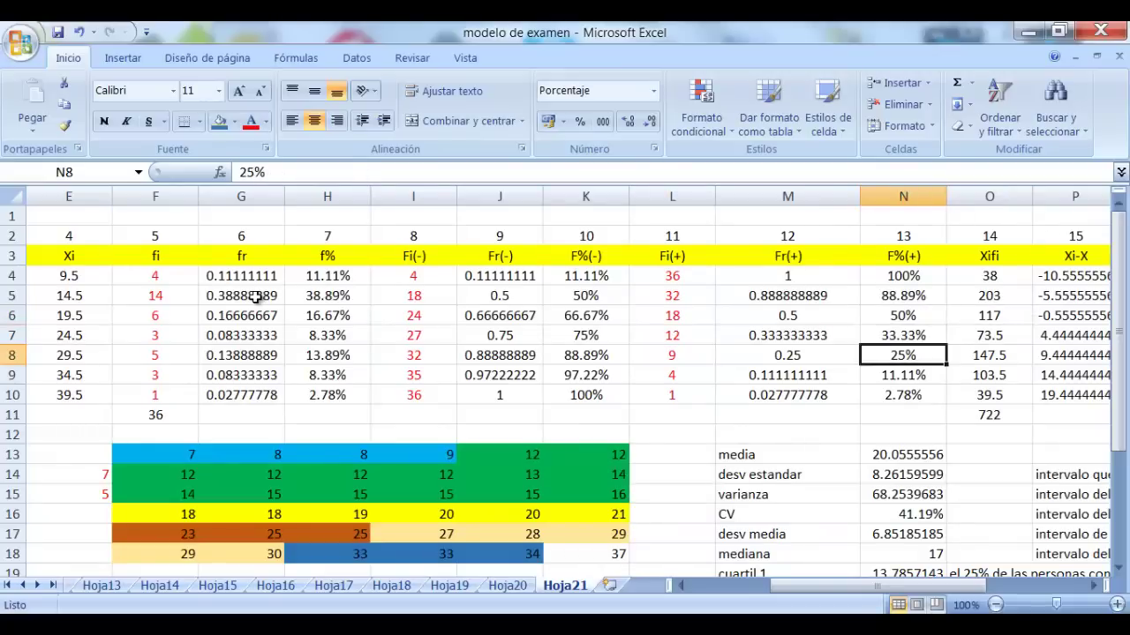
key("Down")
key("Left")
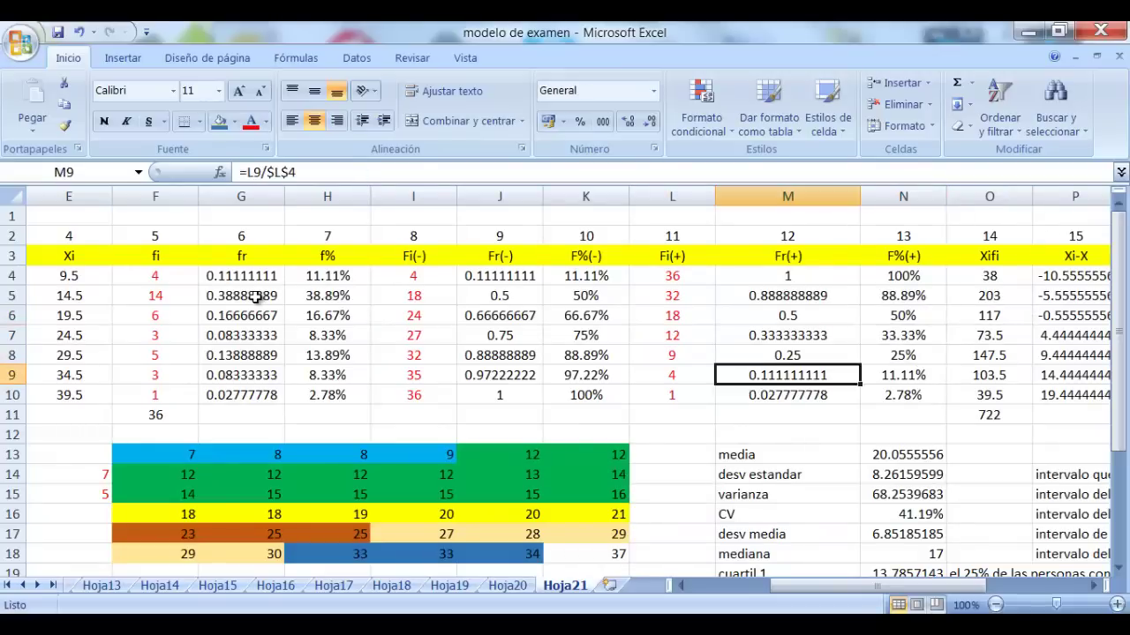
key("Left")
key("Left")
key("Left")
key("Left")
key("Left")
key("Left")
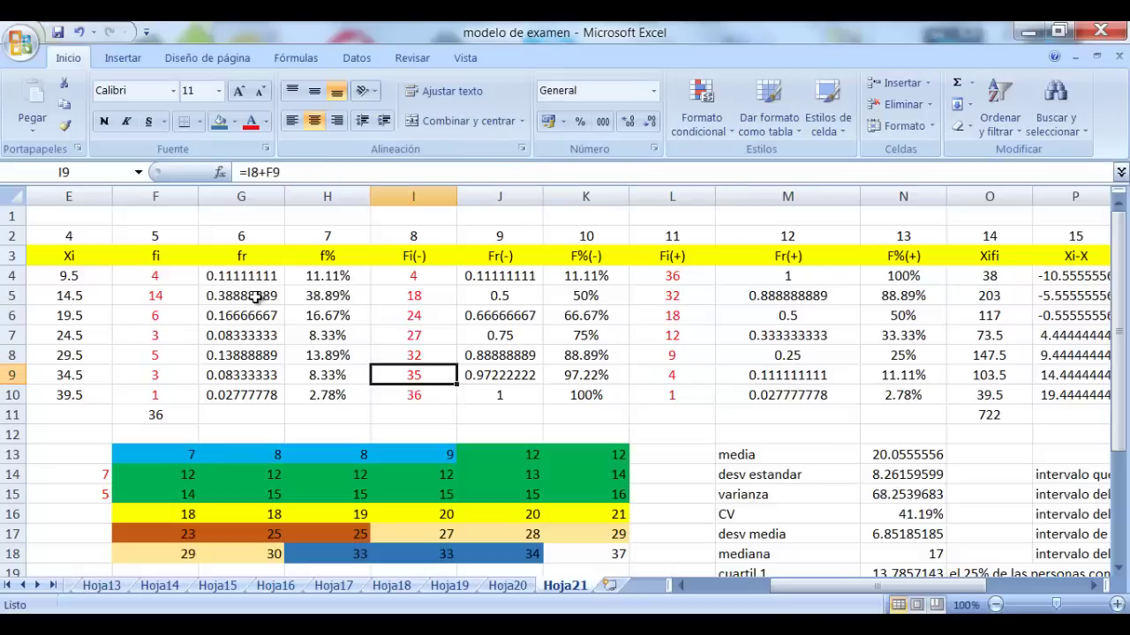
key("Left")
key("Left")
key("Left")
key("Left")
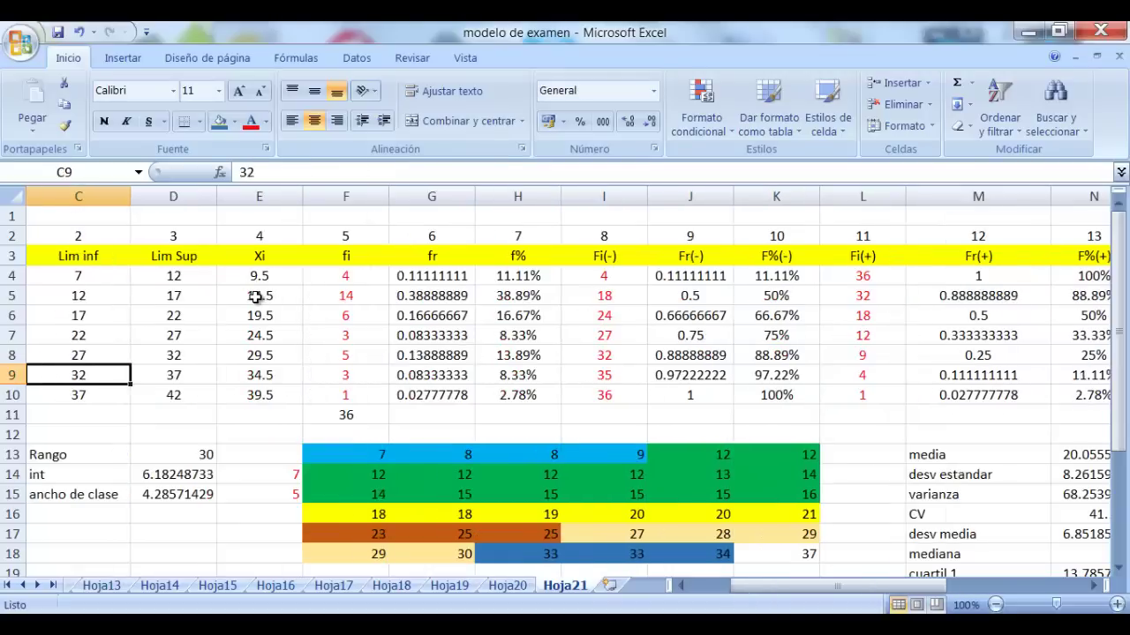
key("Down")
key("Right")
key("Up")
key("Left")
key("Right")
key("Right")
key("Right")
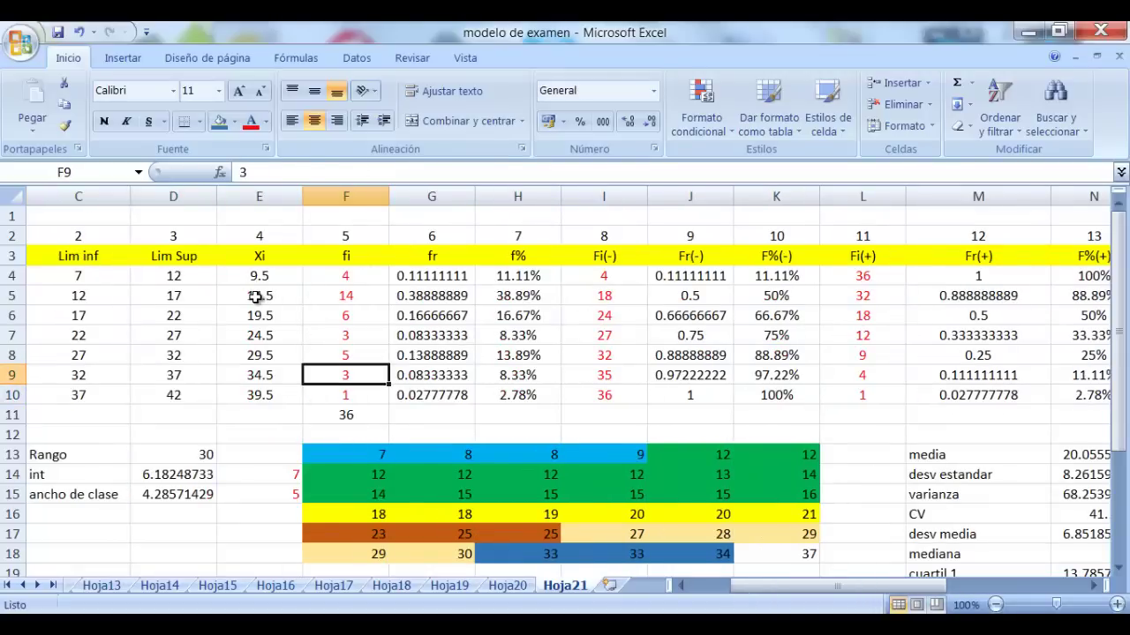
key("Right")
key("Right")
key("Right")
key("Right")
key("Right")
key("Right")
key("Right")
key("Right")
key("Right")
key("Left")
key("Up")
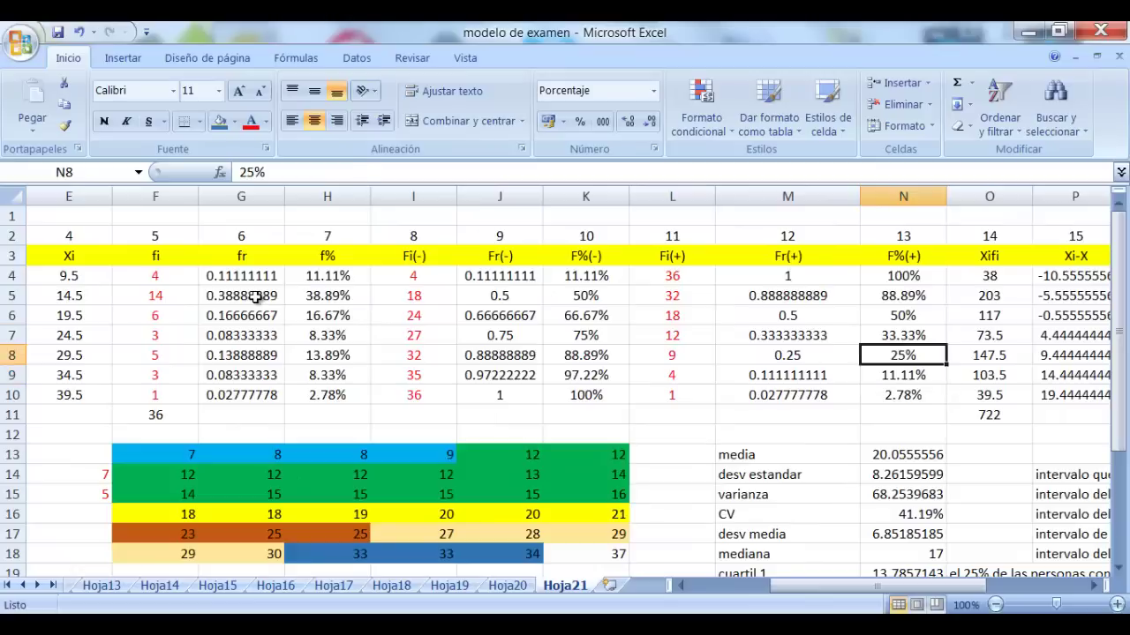
key("Up")
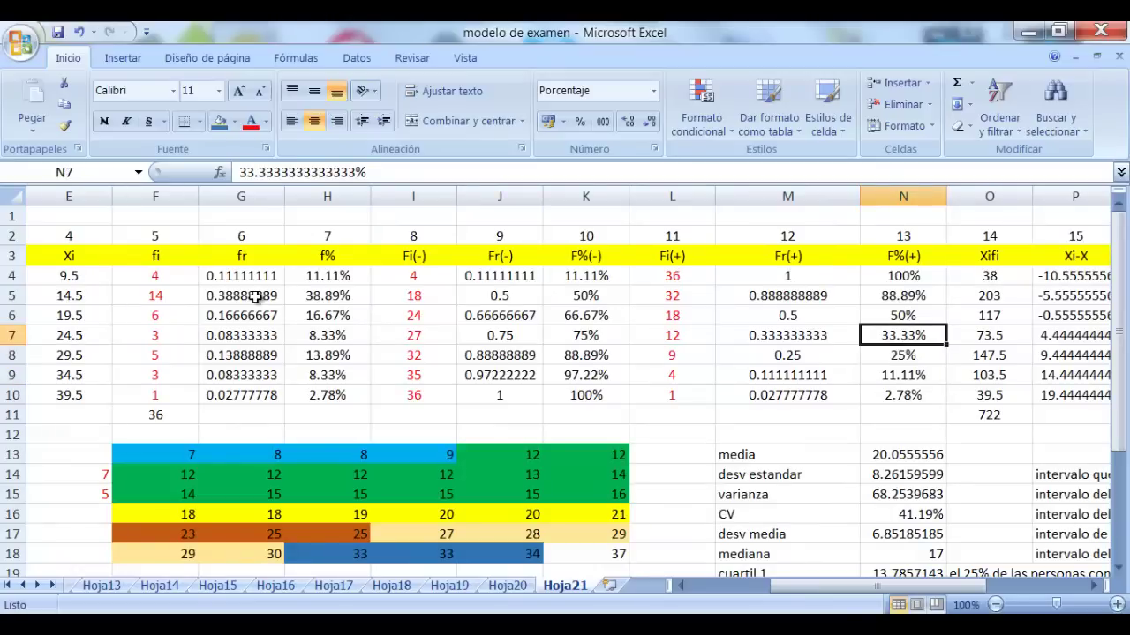
key("Left")
key("Left")
key("Left")
key("Left")
key("Left")
key("Left")
key("Left")
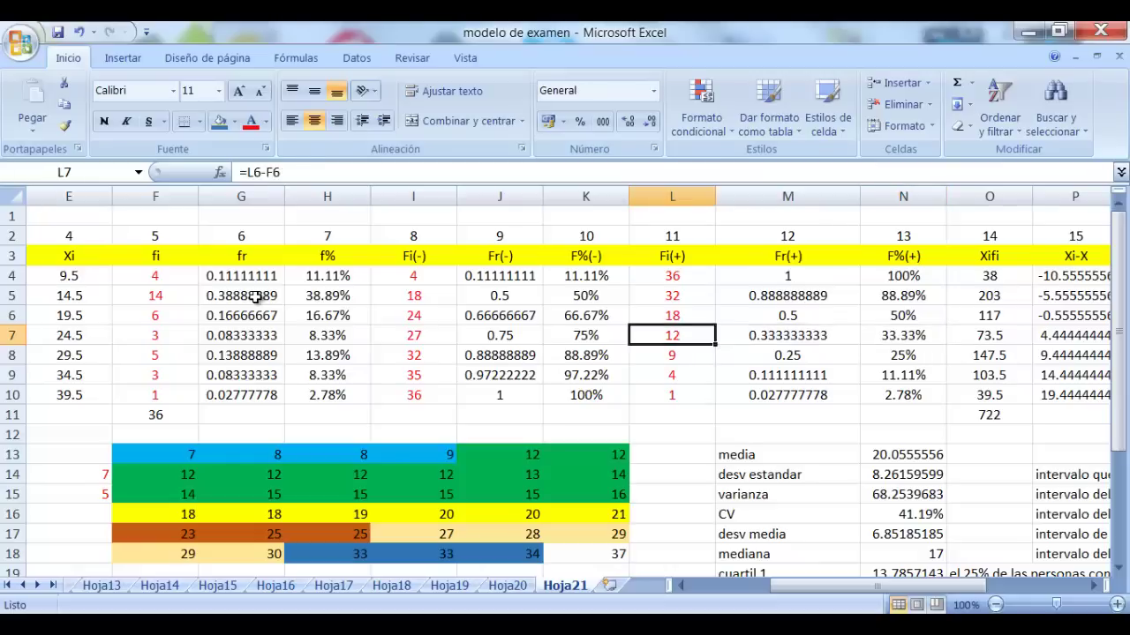
key("Left")
key("Left")
key("Left")
key("Left")
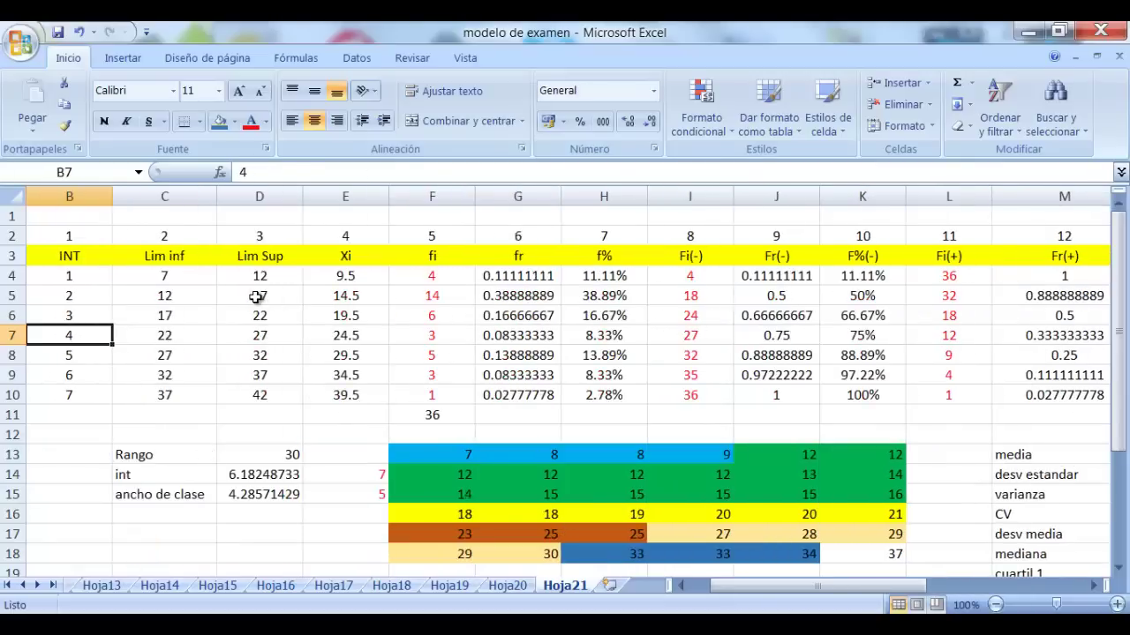
key("Right")
key("Down")
key("Down")
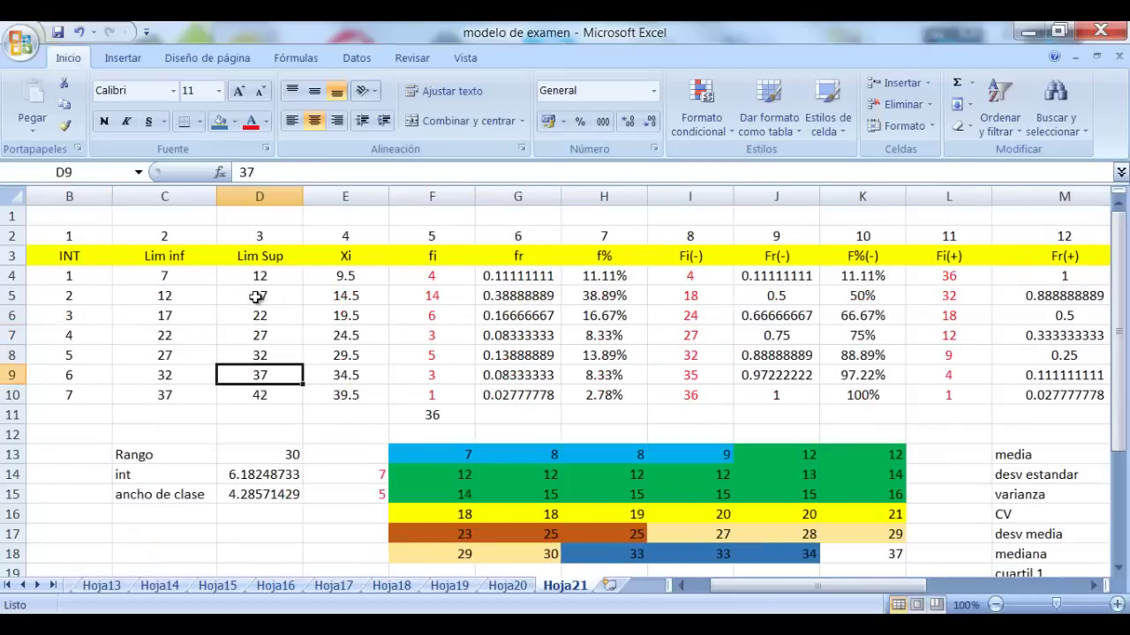
key("Down")
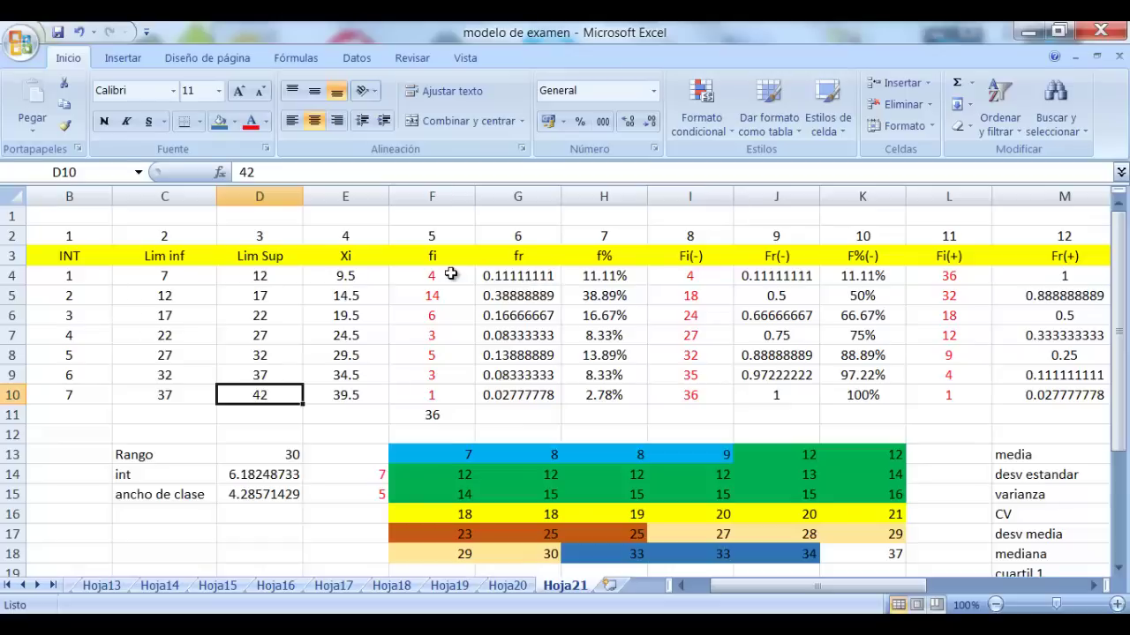
Copy the class limits C4:D10 into a new sheet starting at B3
left_click_drag(162, 272, 255, 396)
key("ctrl+c")
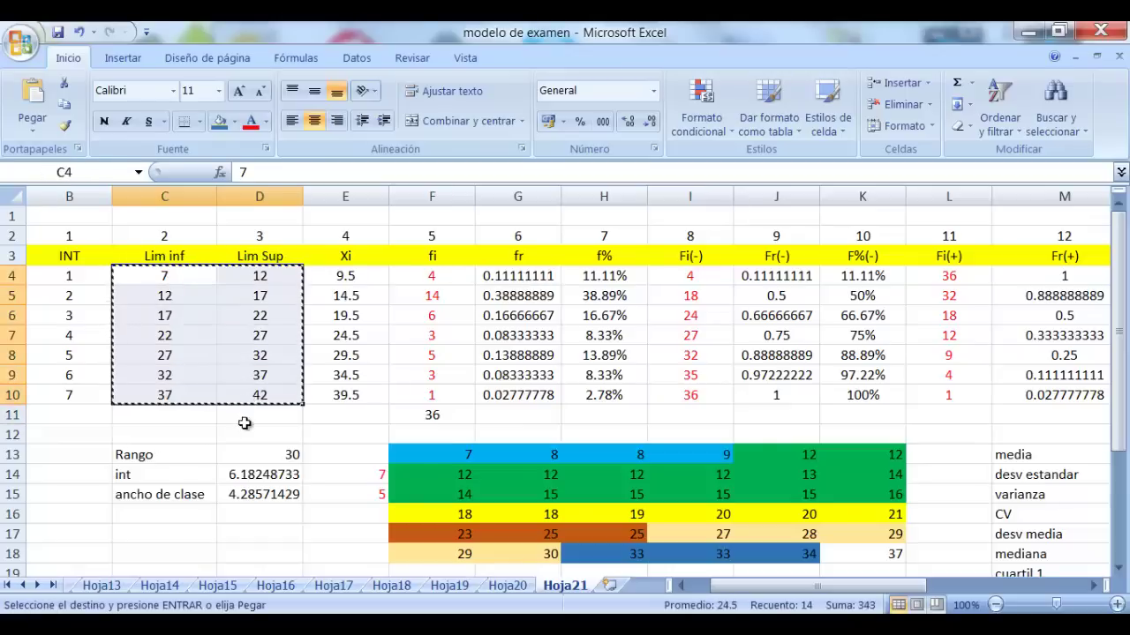
left_click(609, 585)
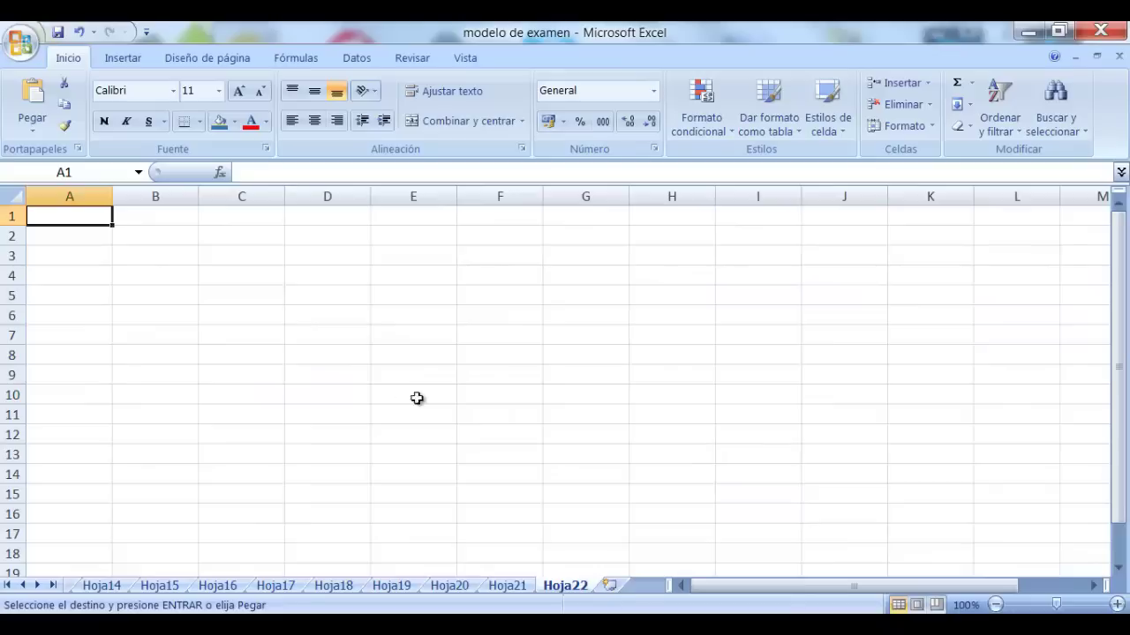
left_click_drag(172, 257, 270, 396)
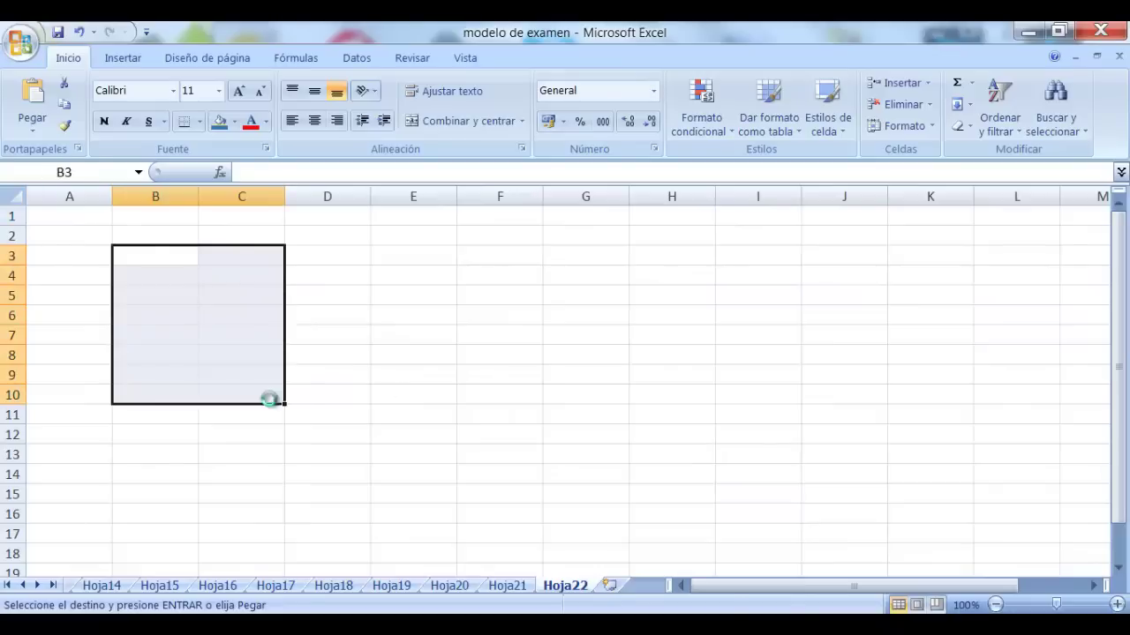
key("ctrl+v")
left_click(355, 333)
left_click(277, 237)
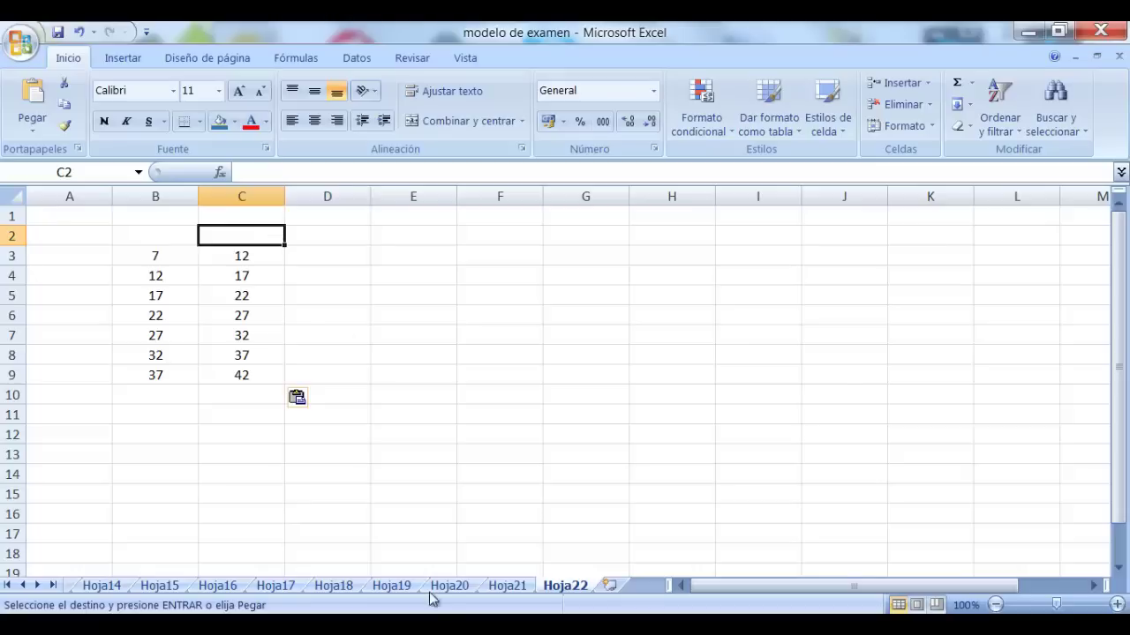
Copy the fi frequencies F4:F10 from Hoja21 into D3:D9 on Hoja22 and select them
left_click(507, 588)
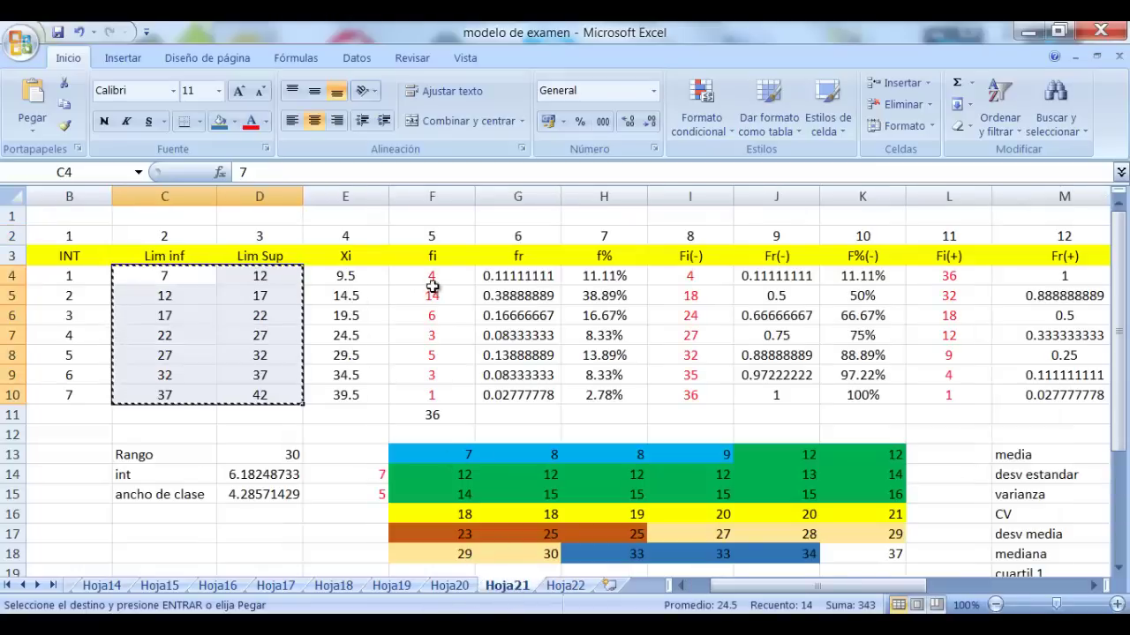
left_click_drag(431, 282, 432, 393)
key("ctrl+c")
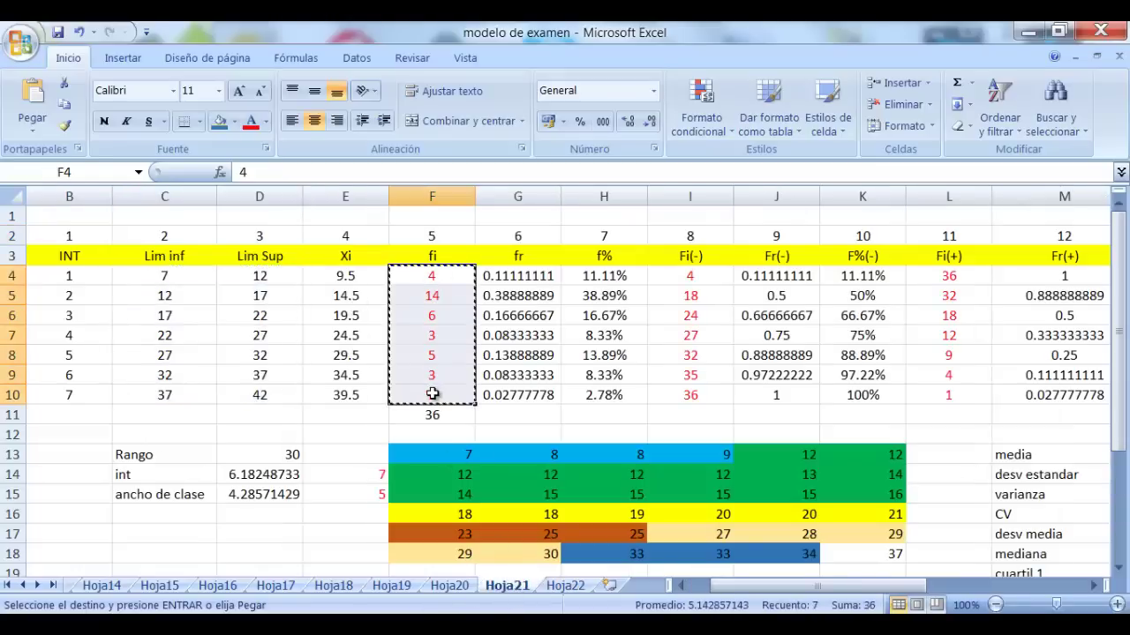
left_click(565, 585)
left_click_drag(327, 255, 330, 370)
key("ctrl+v")
left_click(398, 332)
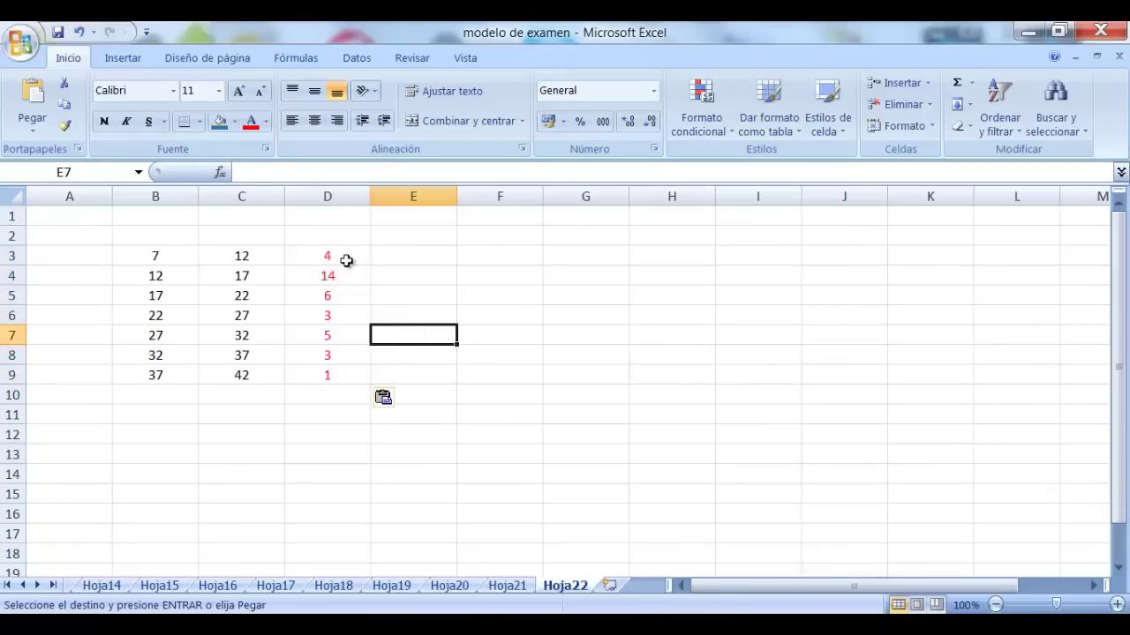
left_click_drag(346, 261, 335, 373)
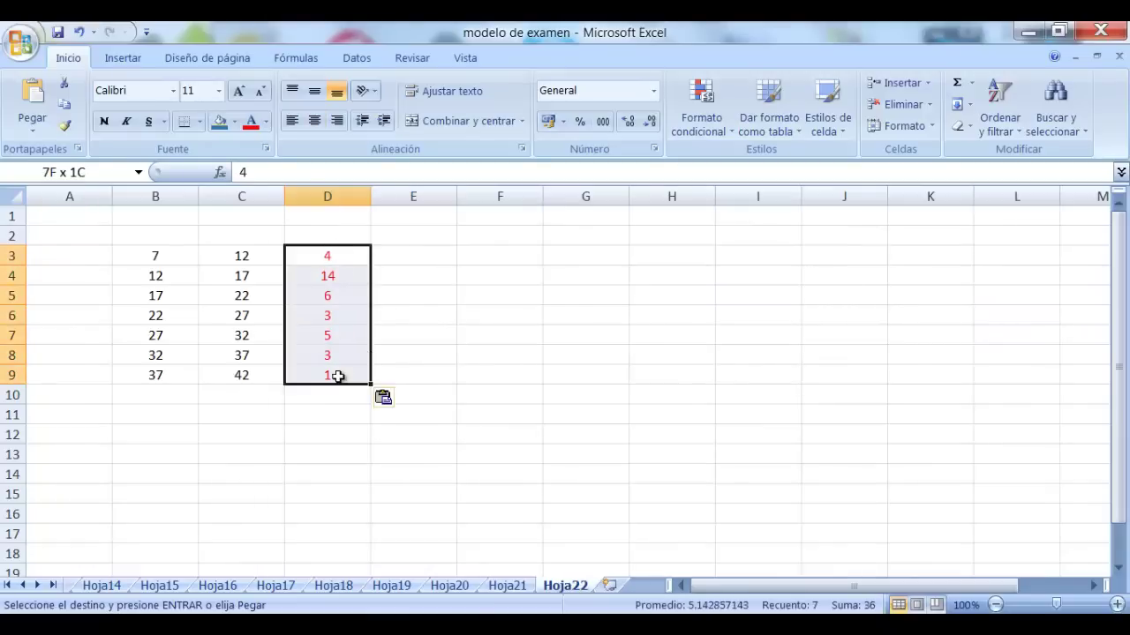
Insert a 3-D clustered column chart of D3:D9, move it right of the data, and delete its gridlines
left_click(141, 58)
left_click(353, 88)
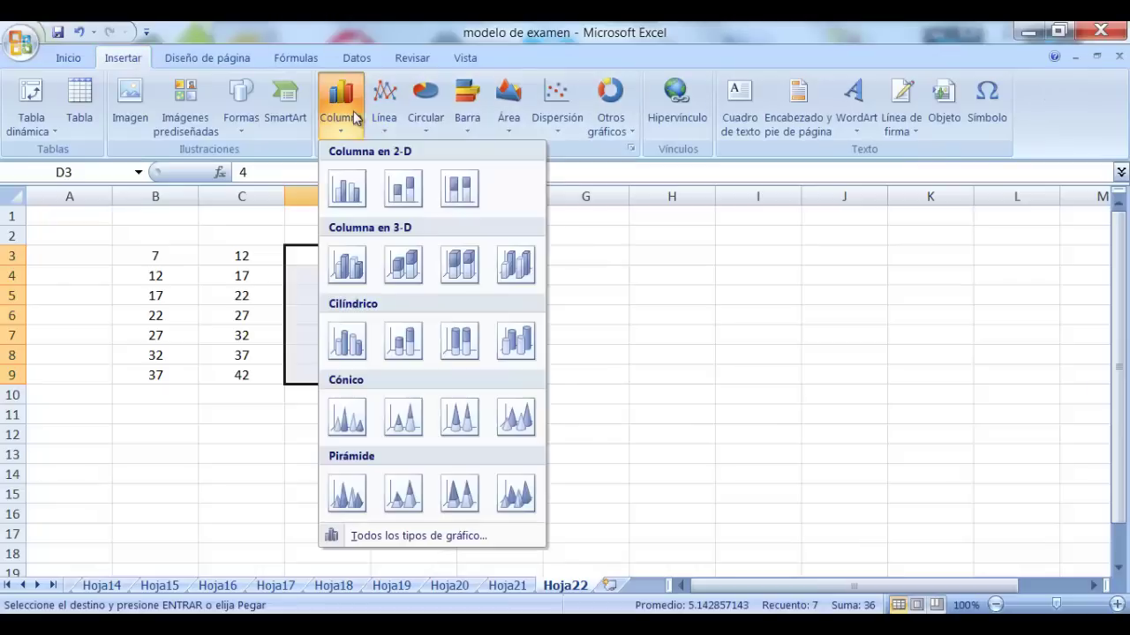
left_click(349, 263)
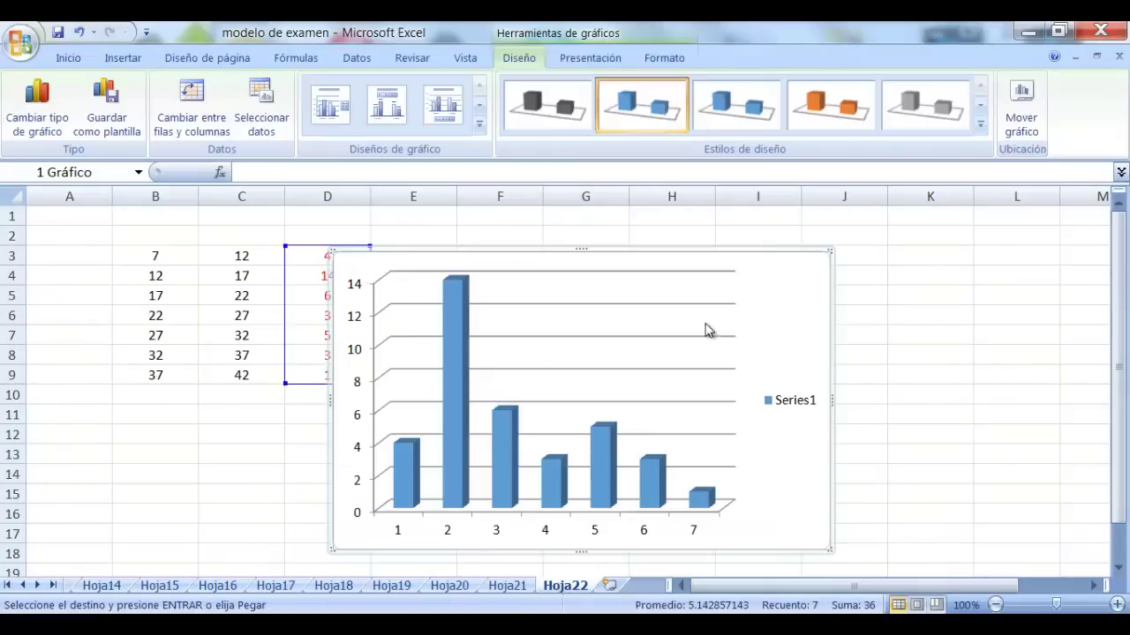
left_click_drag(789, 277, 915, 240)
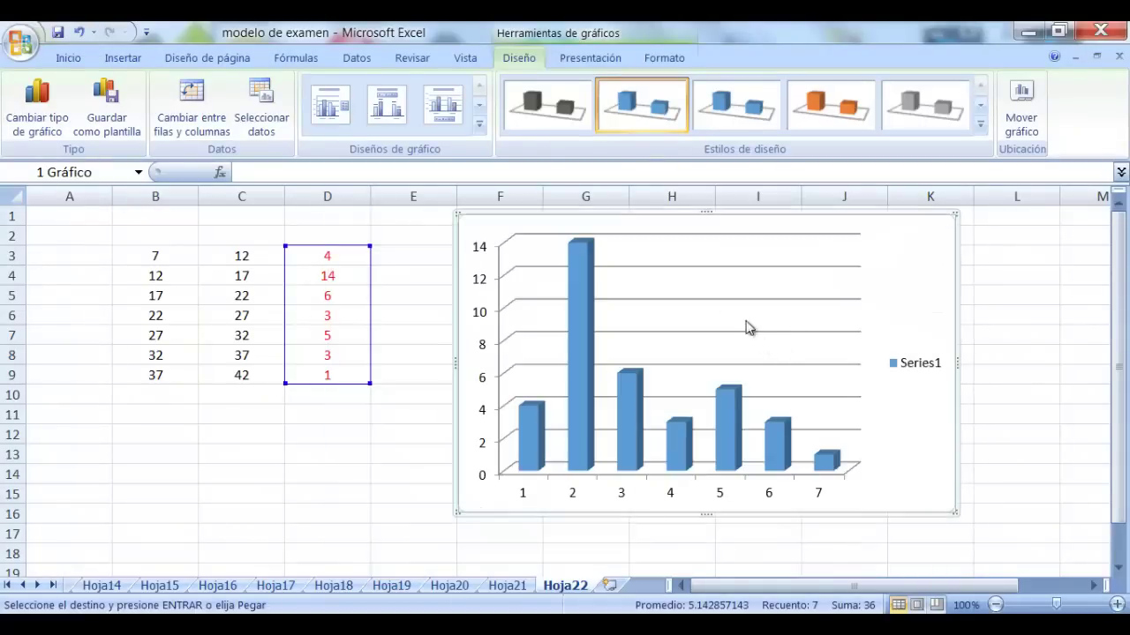
left_click(741, 300)
key("Delete")
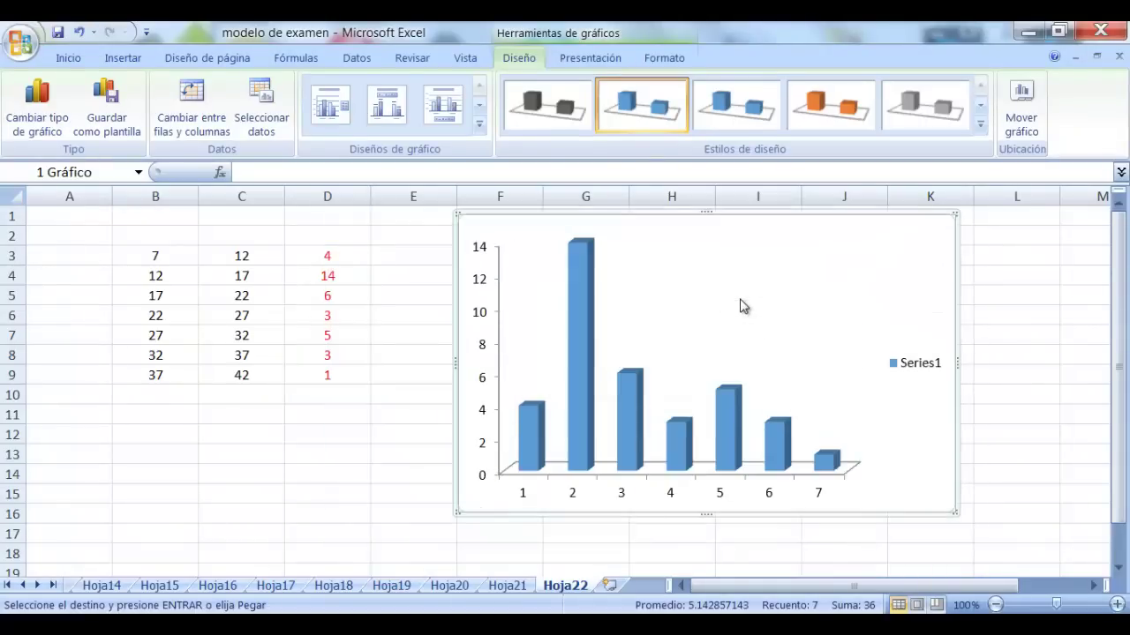
Set the column series gap width to 0% and give the bars a solid black border
right_click(589, 297)
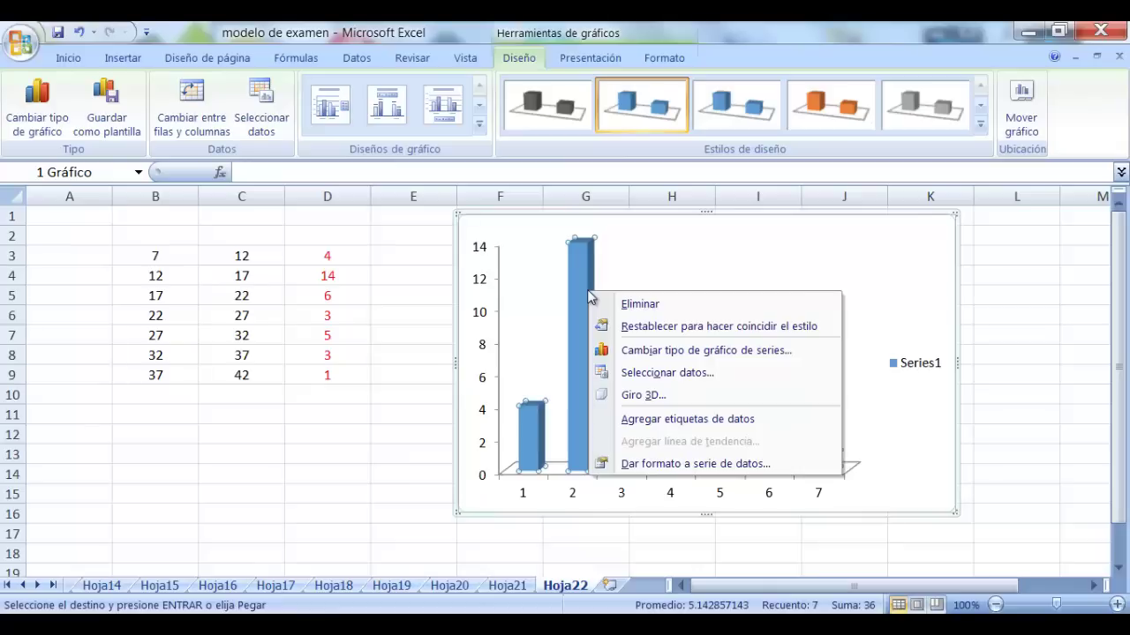
left_click(735, 465)
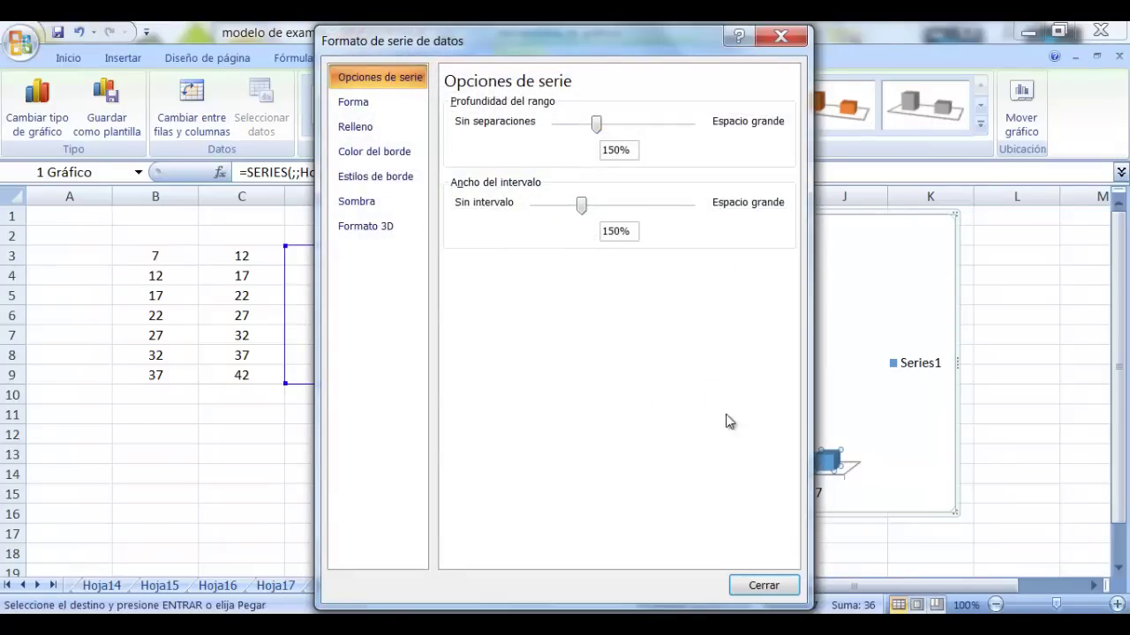
left_click_drag(587, 209, 532, 215)
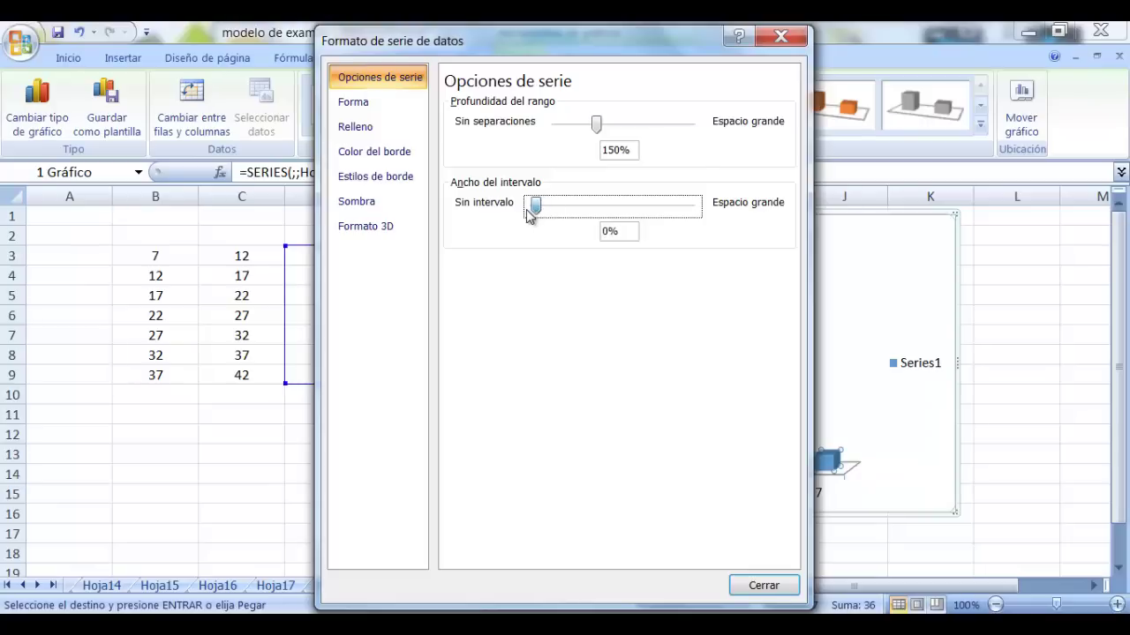
left_click(394, 129)
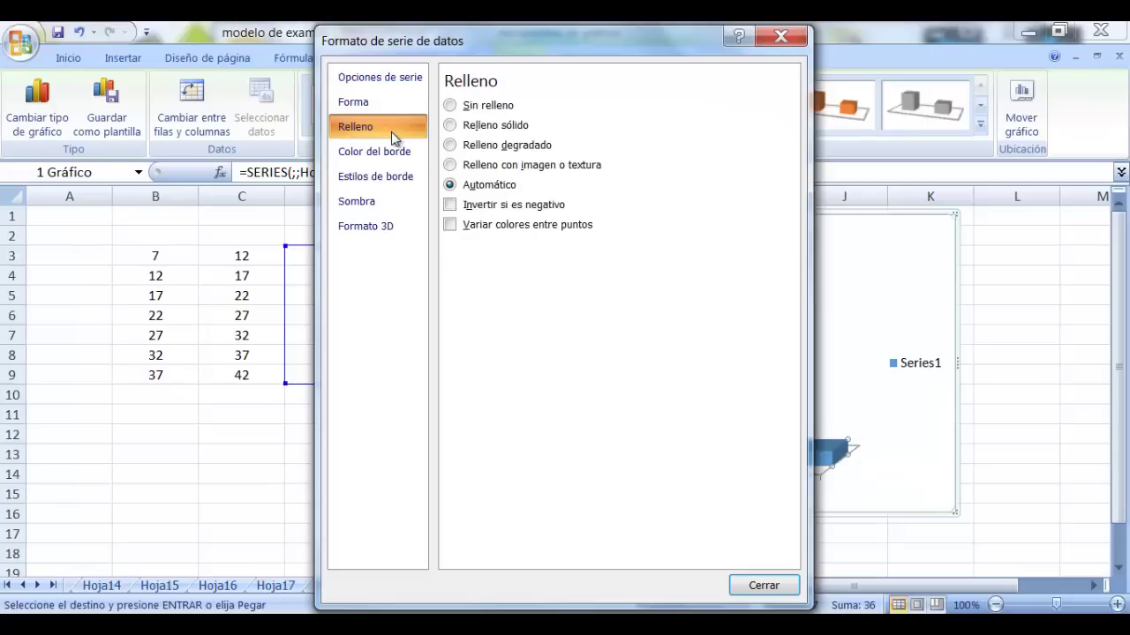
left_click(384, 157)
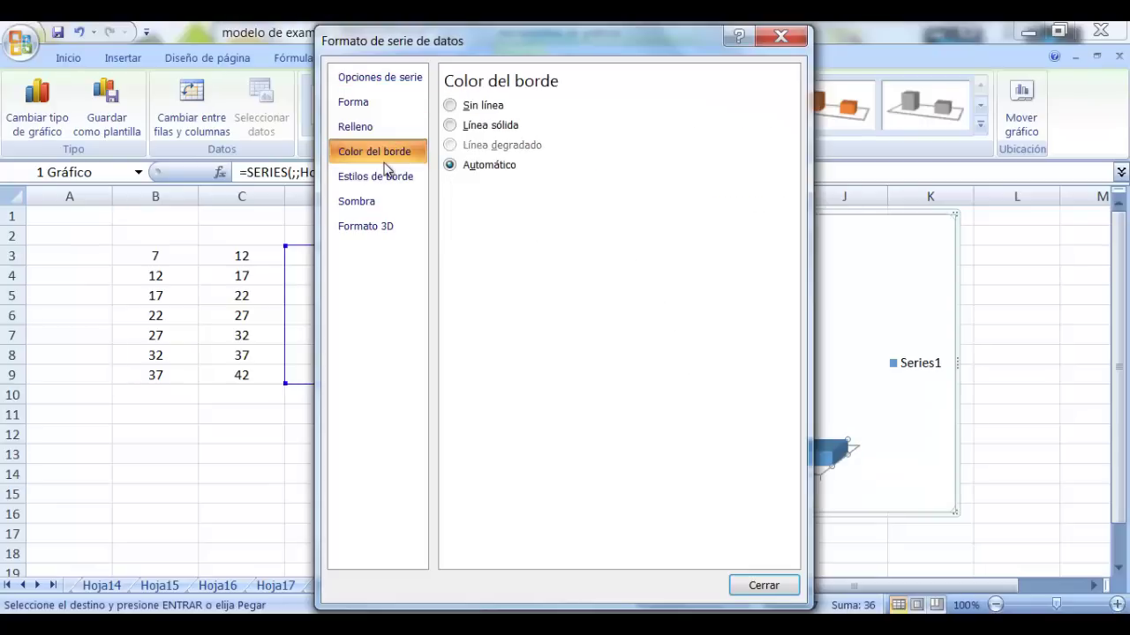
left_click(449, 126)
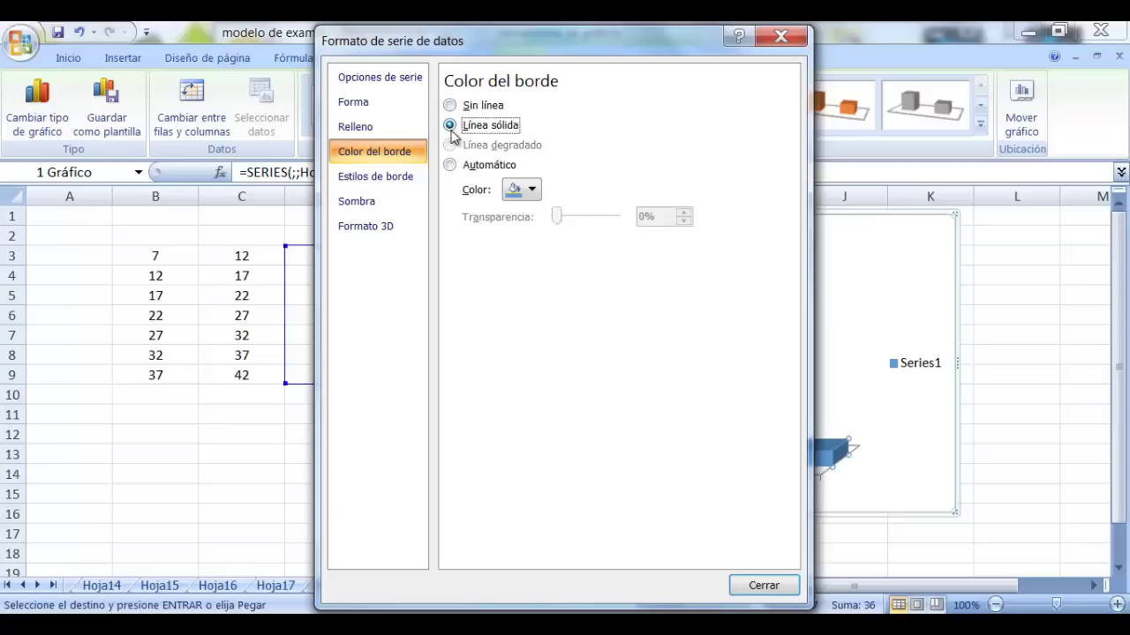
left_click(534, 190)
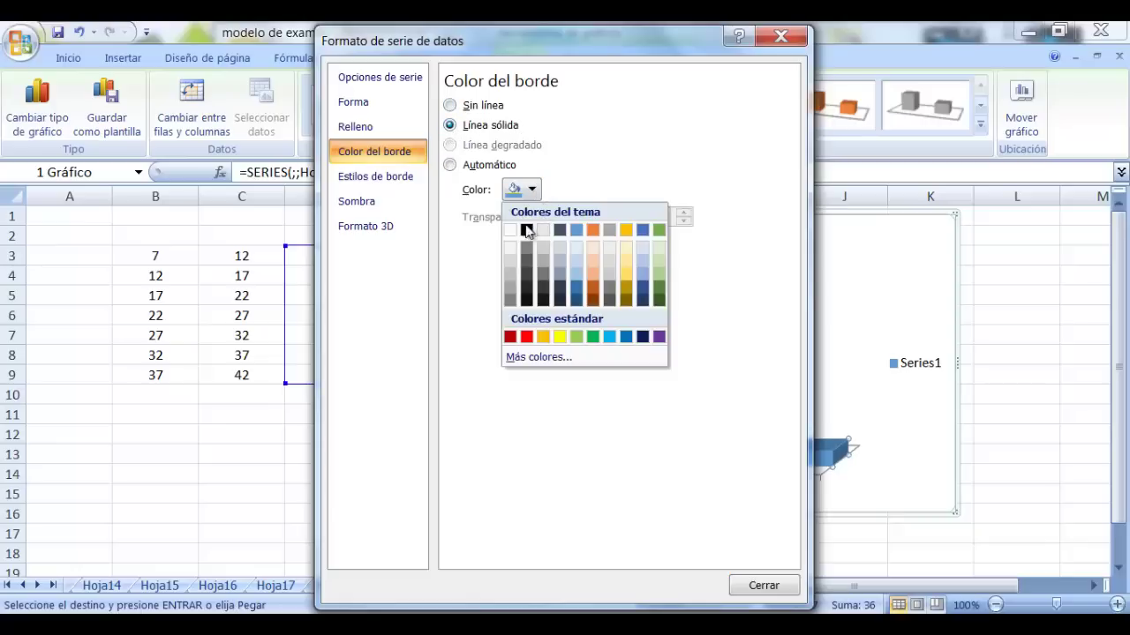
left_click(527, 230)
left_click(794, 587)
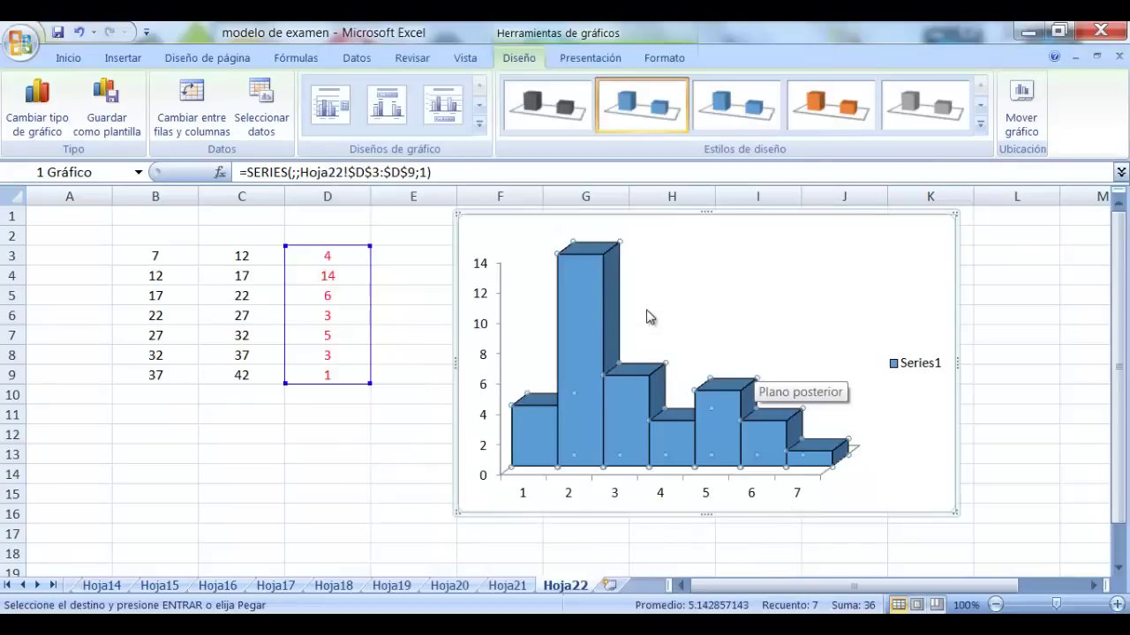
Add frequency data labels to the histogram bars and set their font size to 14
right_click(589, 268)
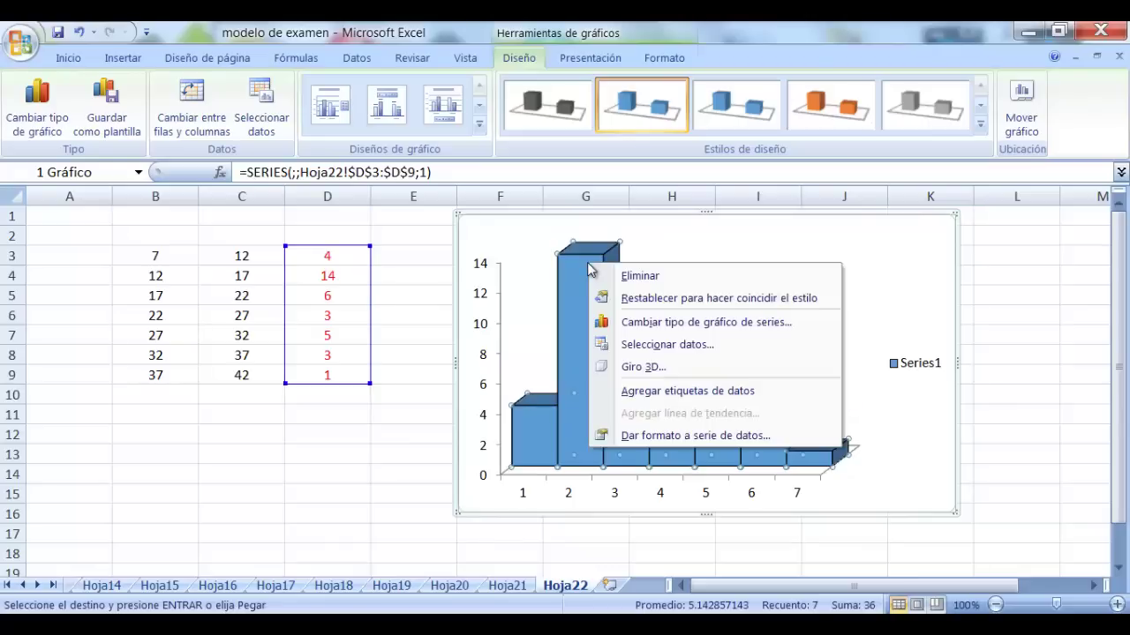
left_click(712, 393)
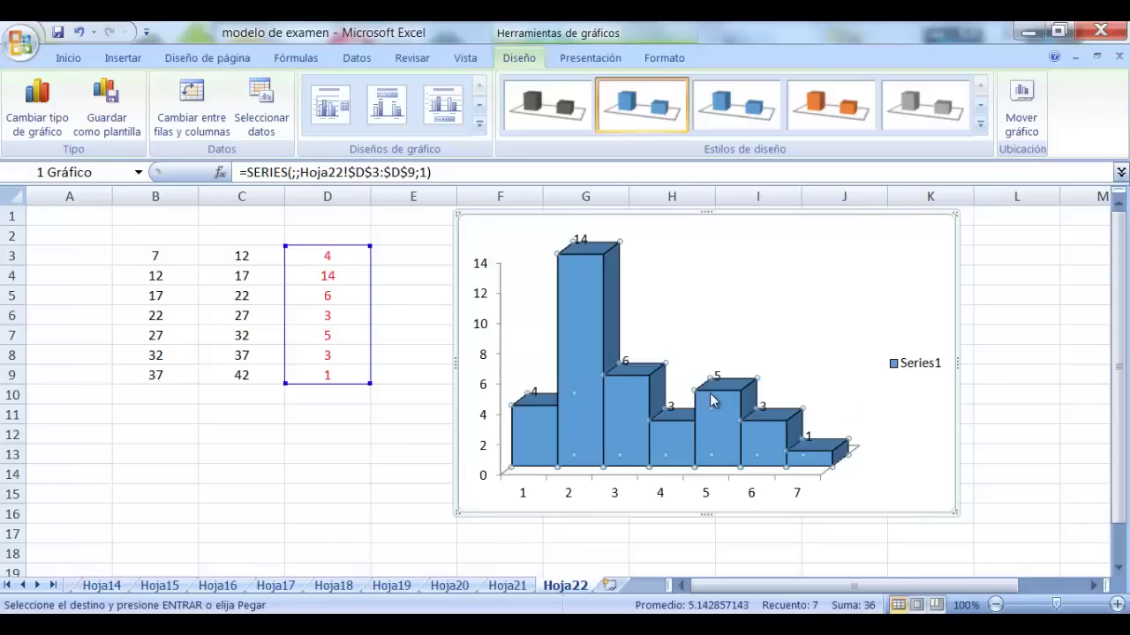
left_click(583, 237)
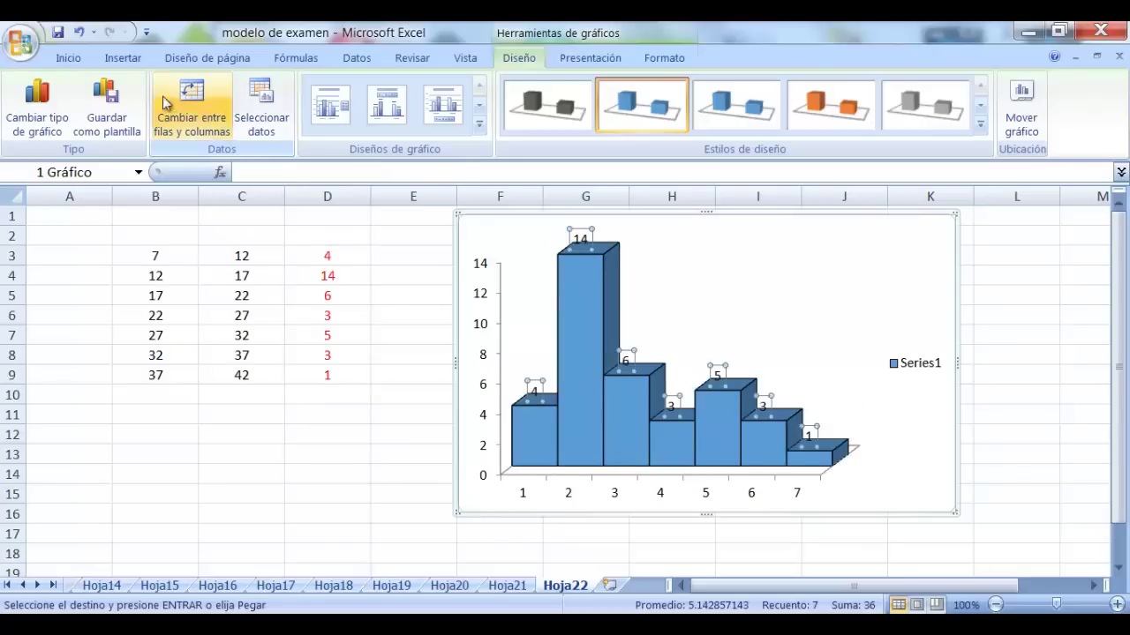
left_click(68, 57)
left_click(218, 90)
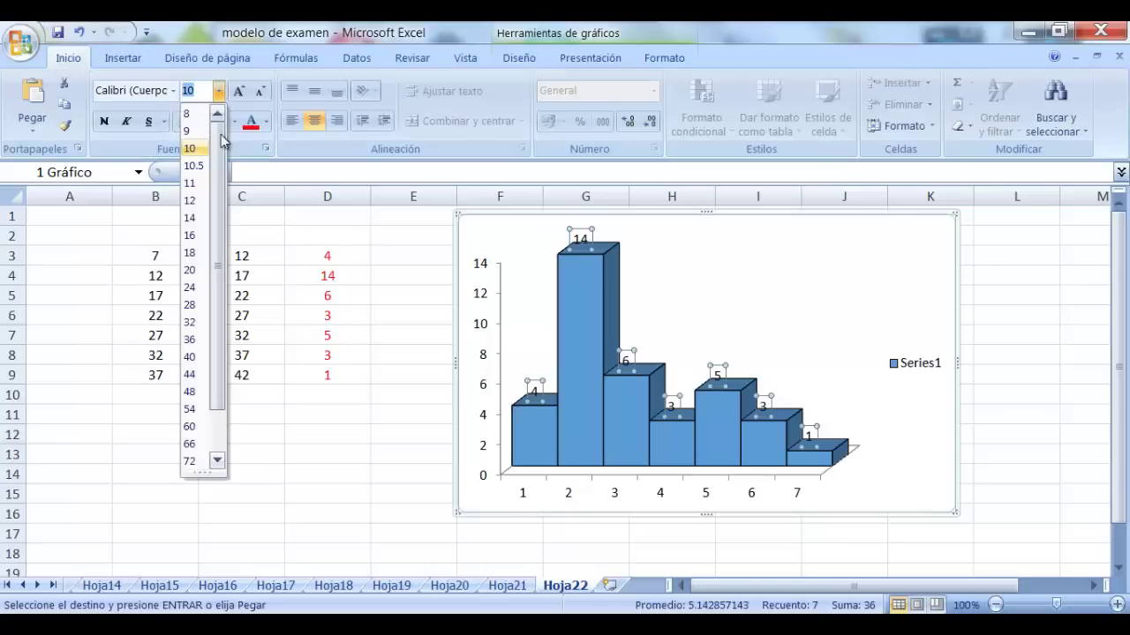
left_click(191, 221)
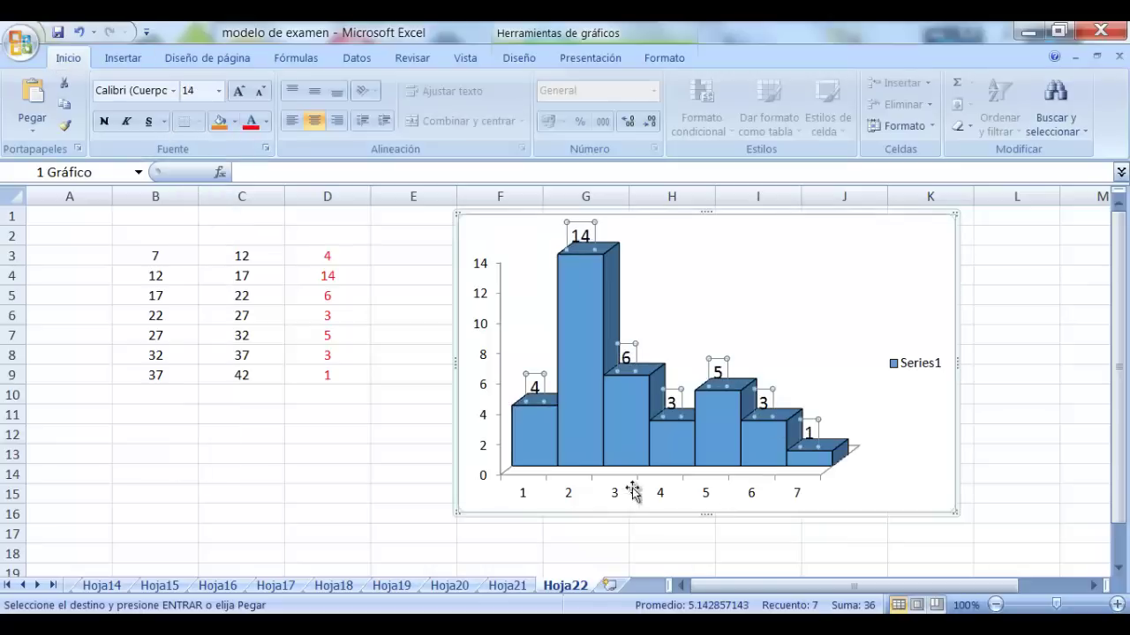
Set the histogram's horizontal axis labels to the class limits in =Hoja22!$B$3:$C$9
right_click(677, 311)
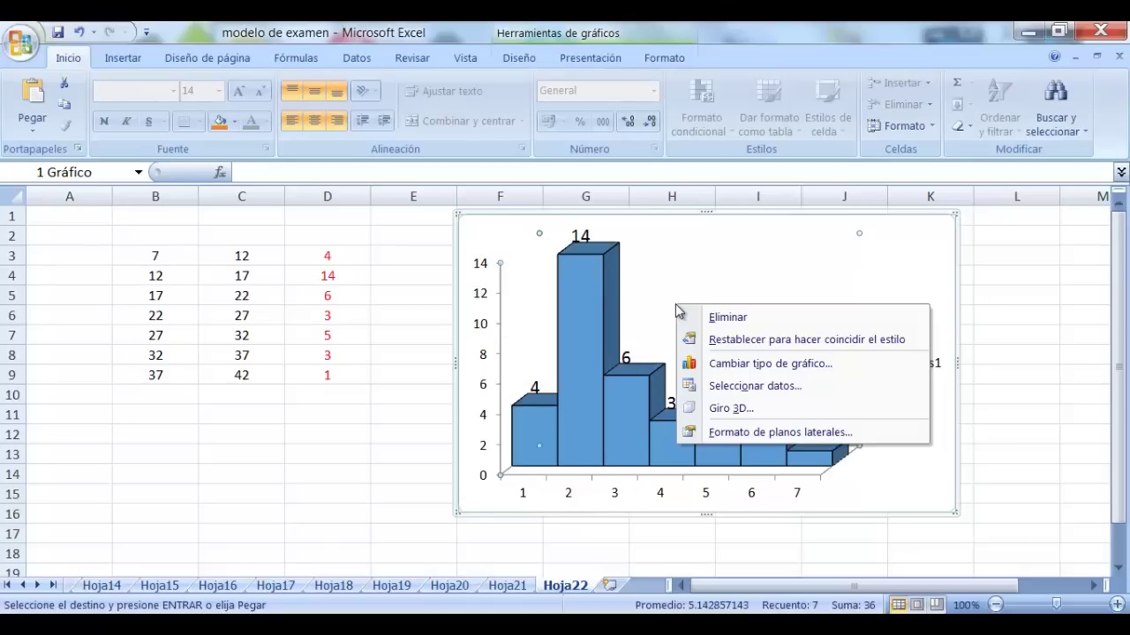
left_click(799, 388)
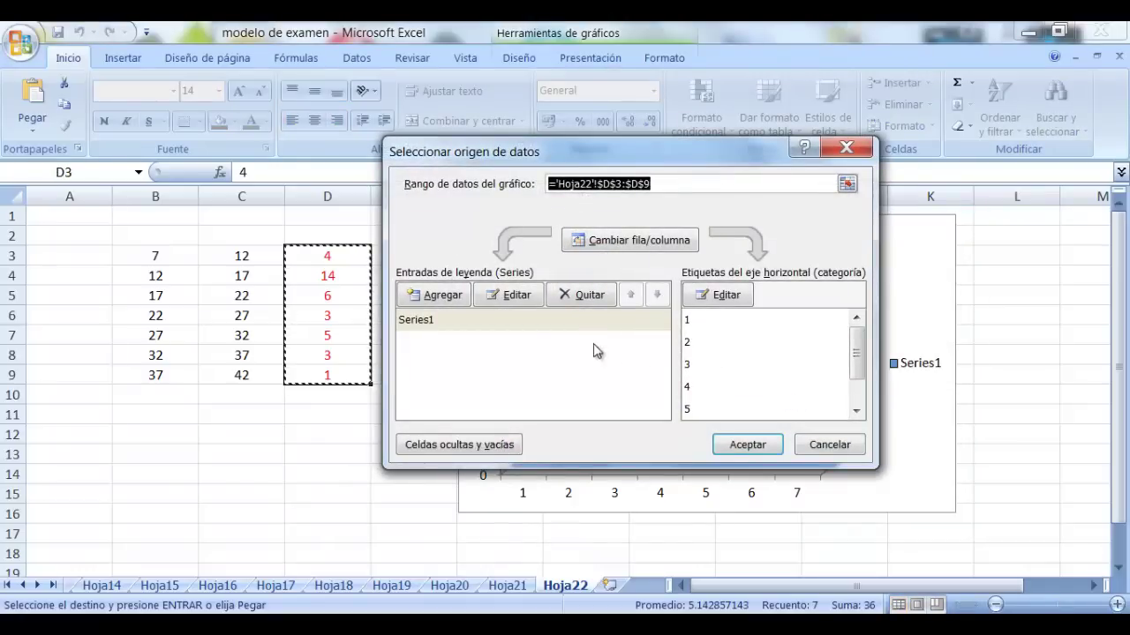
left_click(693, 305)
left_click_drag(152, 256, 233, 374)
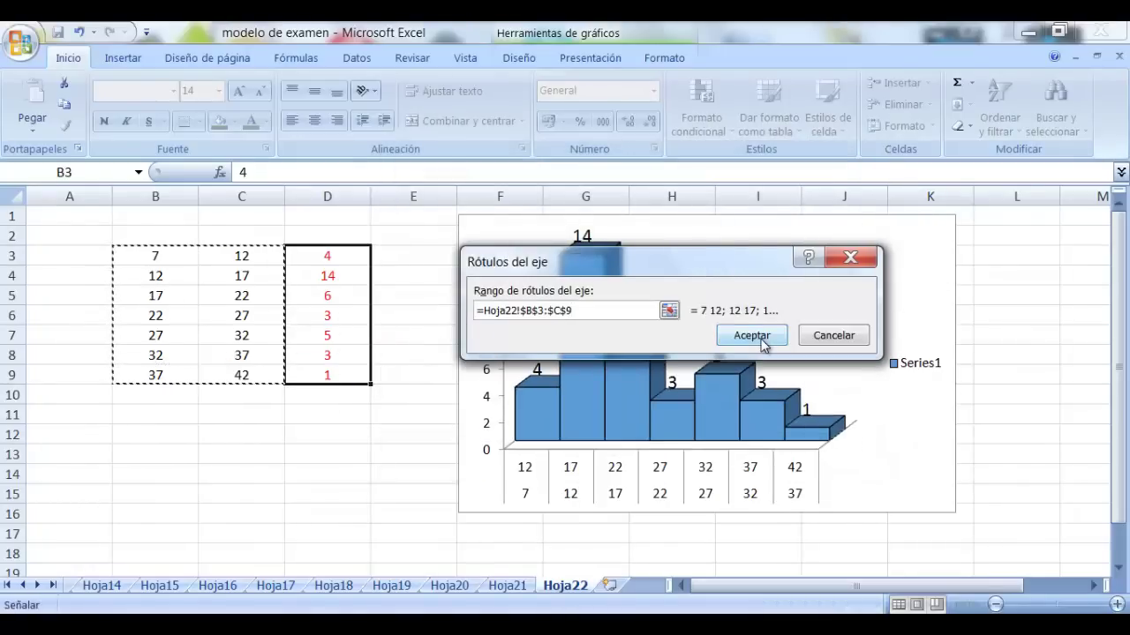
left_click(750, 332)
left_click(748, 445)
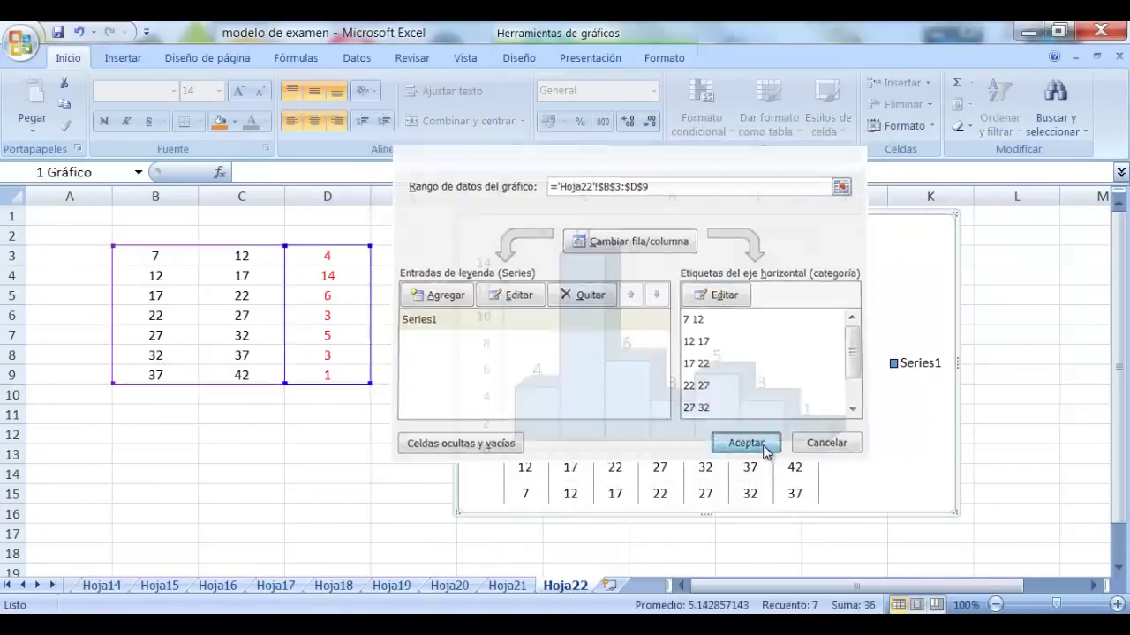
Add the chart title 'HISTOGRAMA DE FRECUENCIAS ABSOLUTAS' above the histogram
left_click(594, 57)
left_click(313, 119)
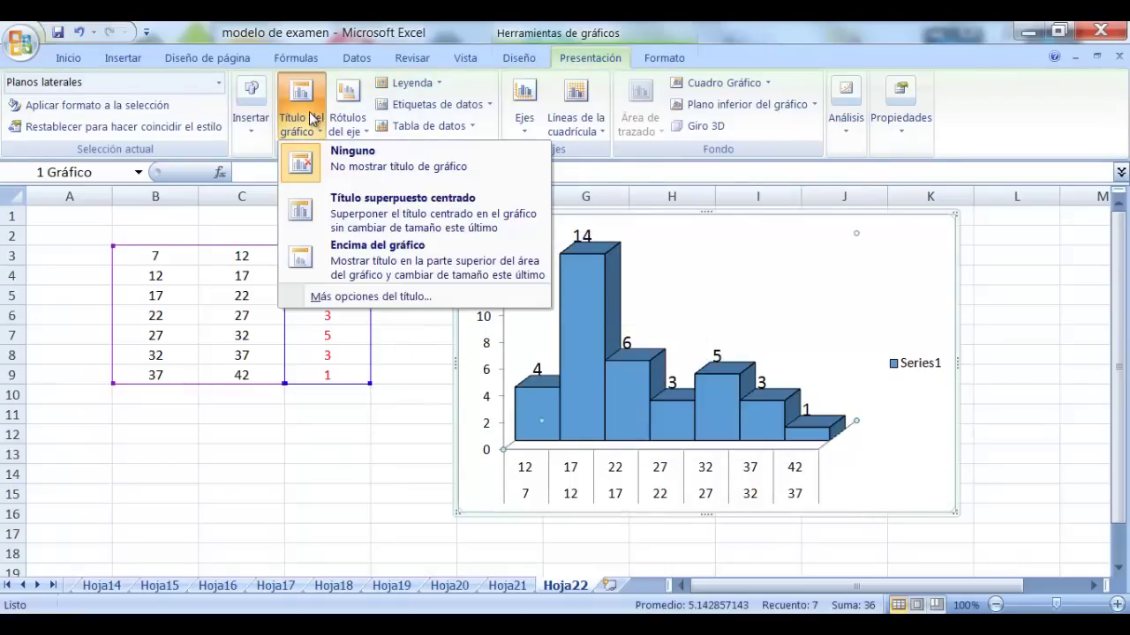
left_click(452, 274)
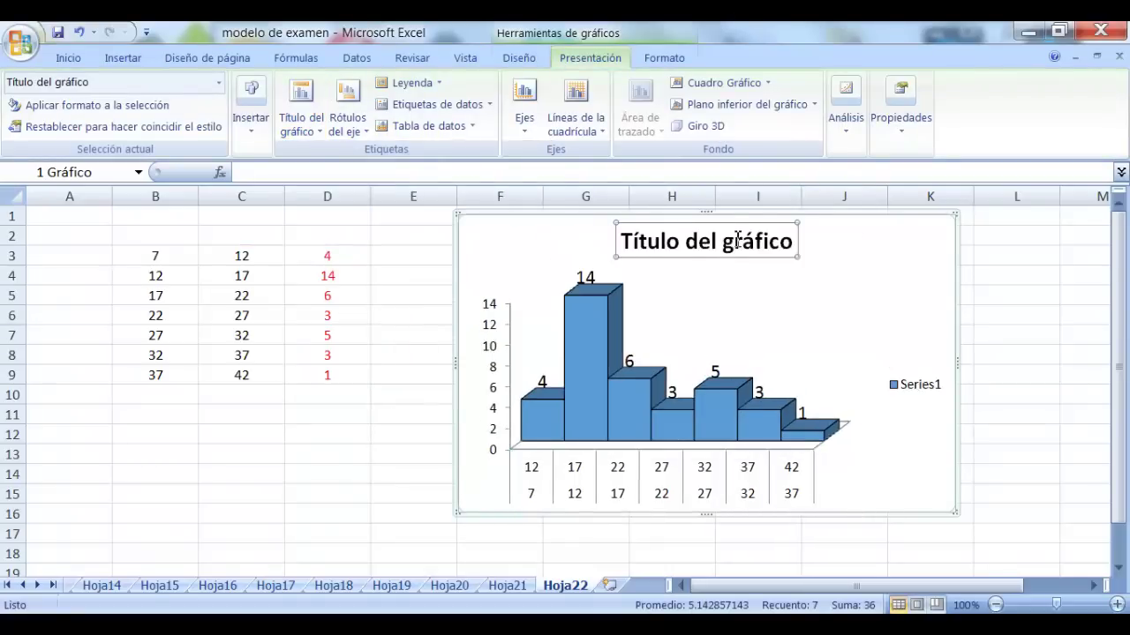
left_click_drag(793, 244, 631, 247)
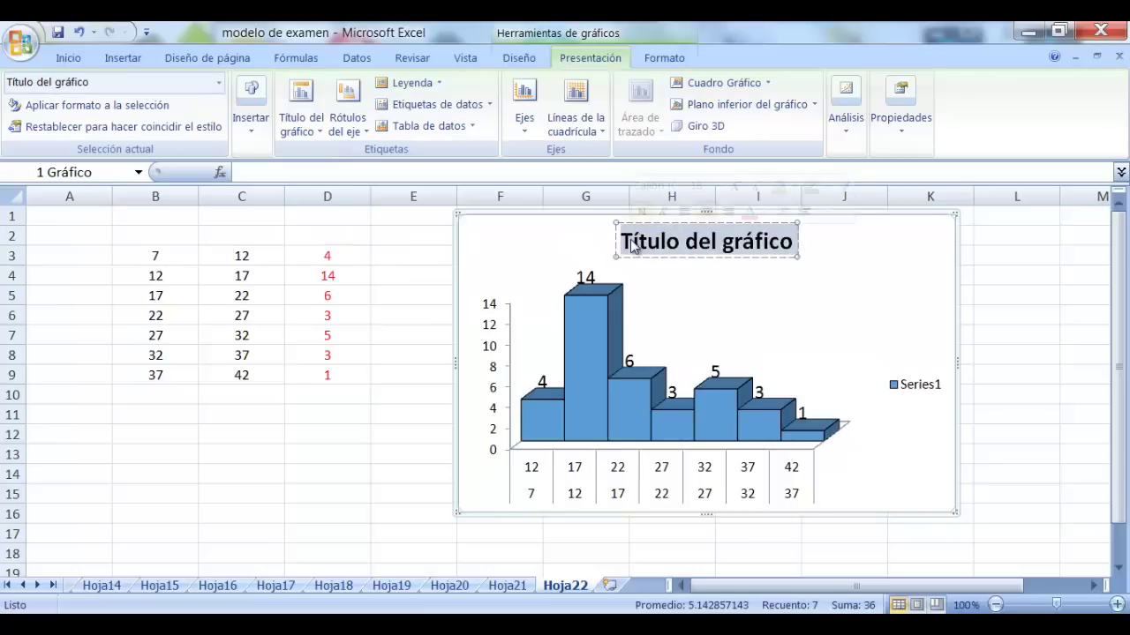
type("H")
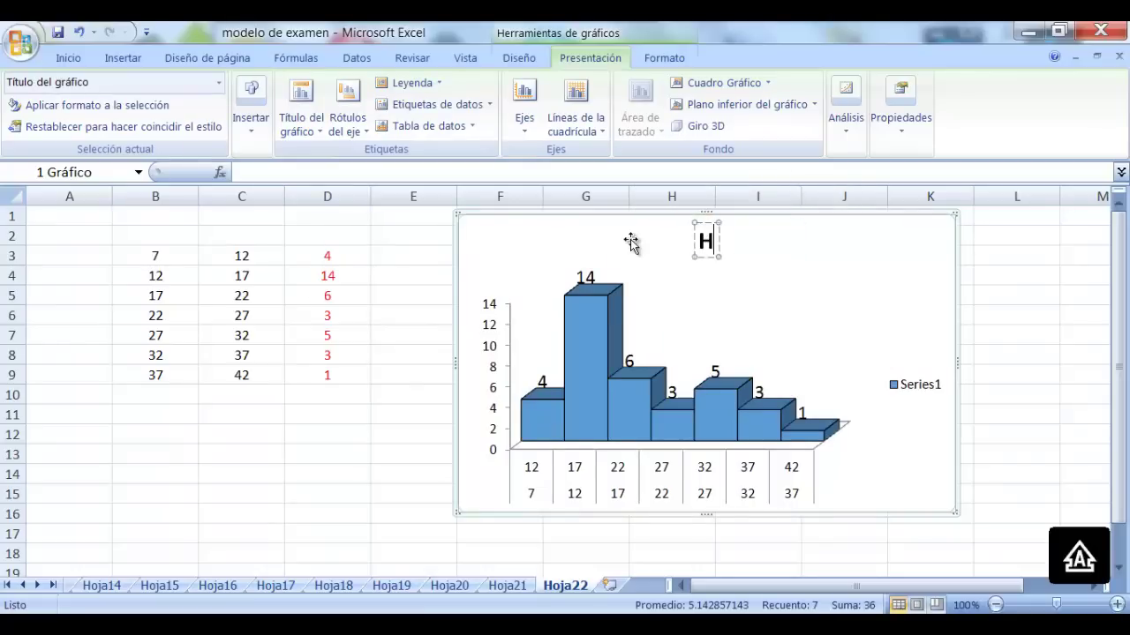
type("ISTOGRA")
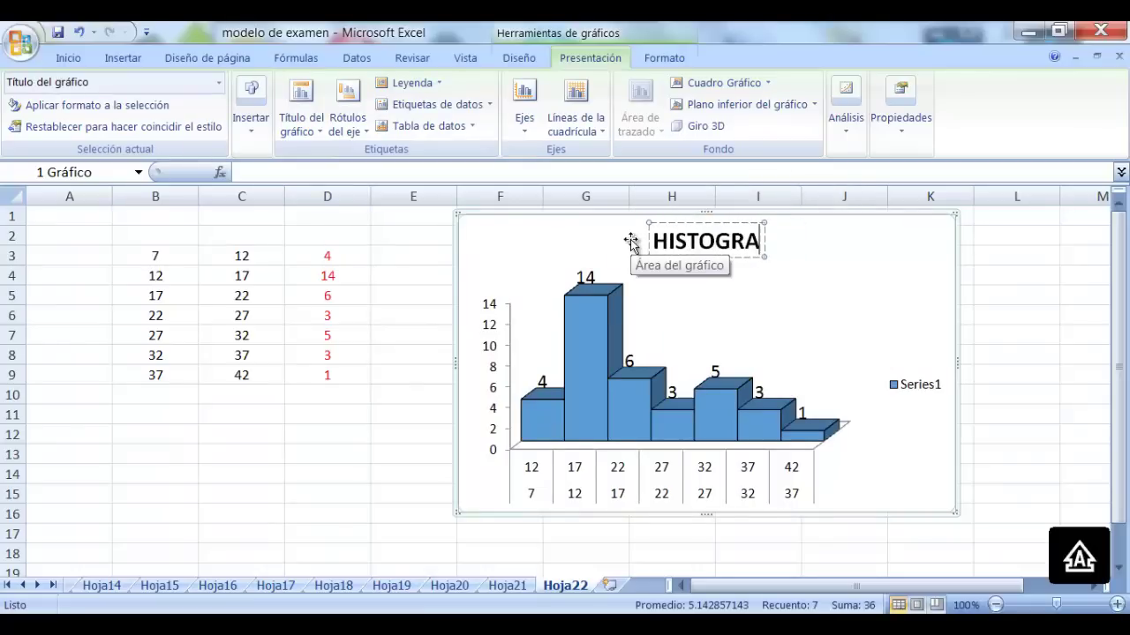
type("MA DE FRECU")
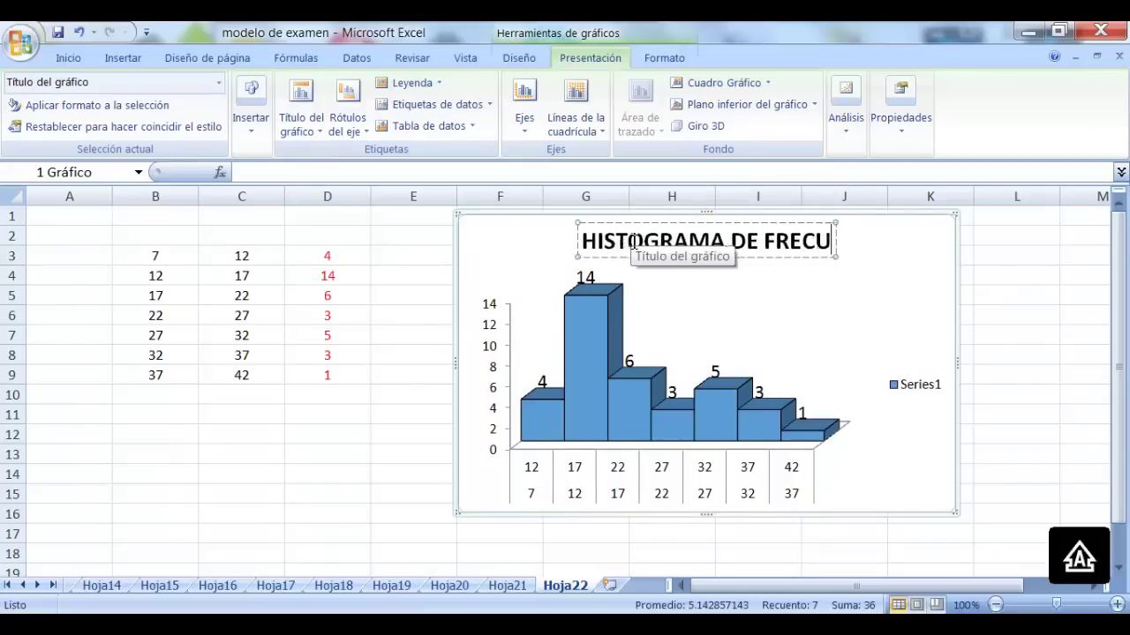
type("ENCIAS ABSOL")
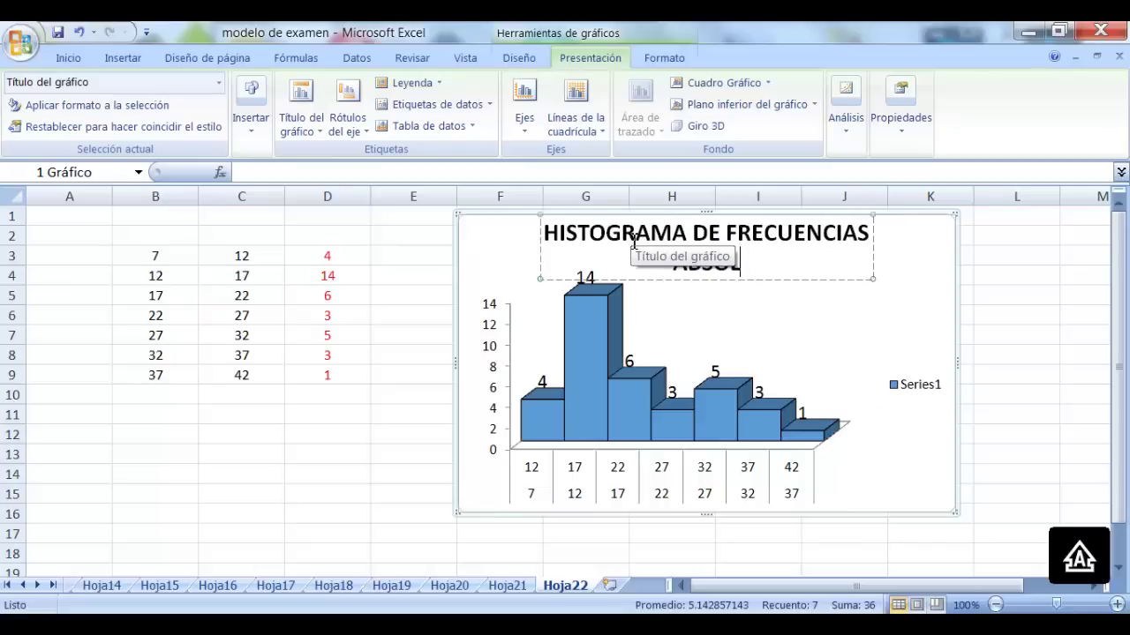
type("UTAS")
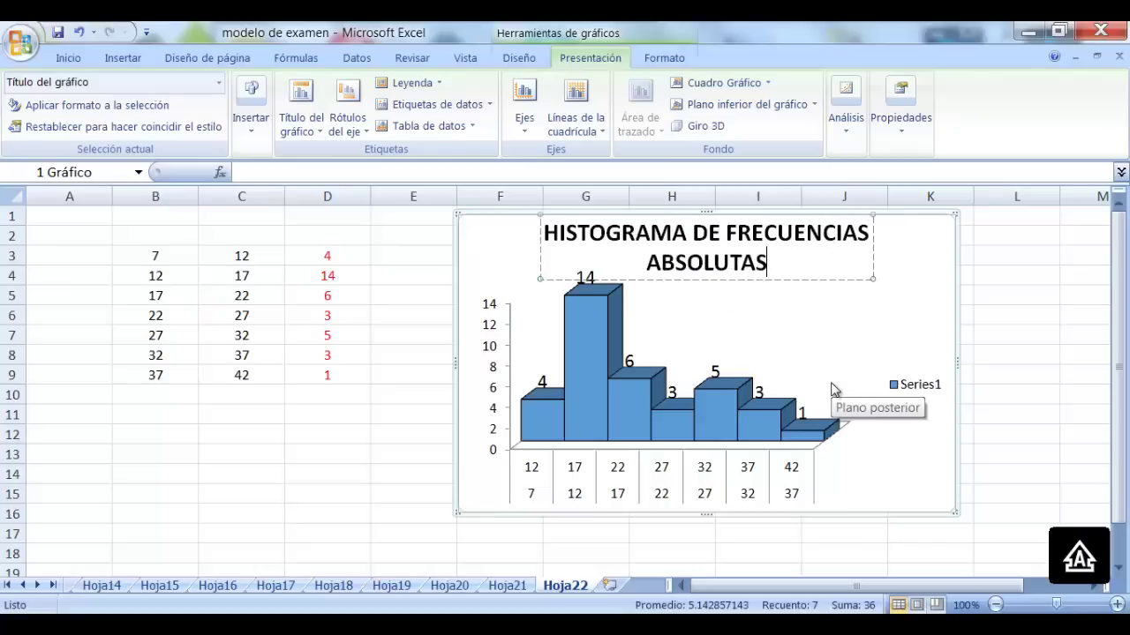
Title the horizontal axis 'CANTIDAD DE SODAS POR PERSONA' below the axis
left_click(347, 125)
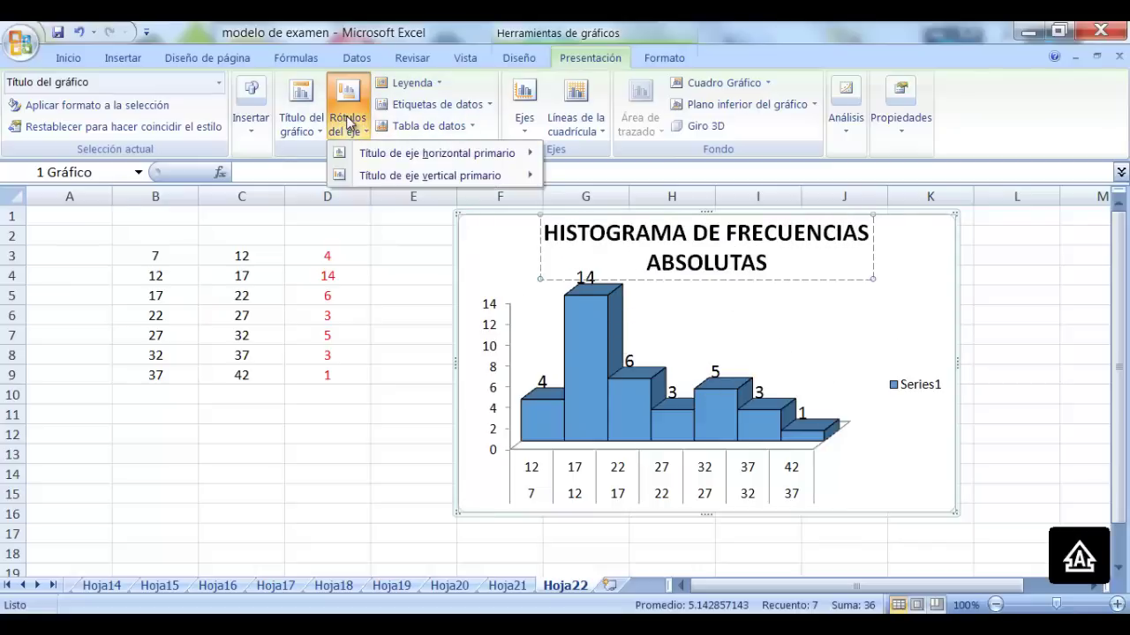
mouse_move(413, 154)
left_click(666, 210)
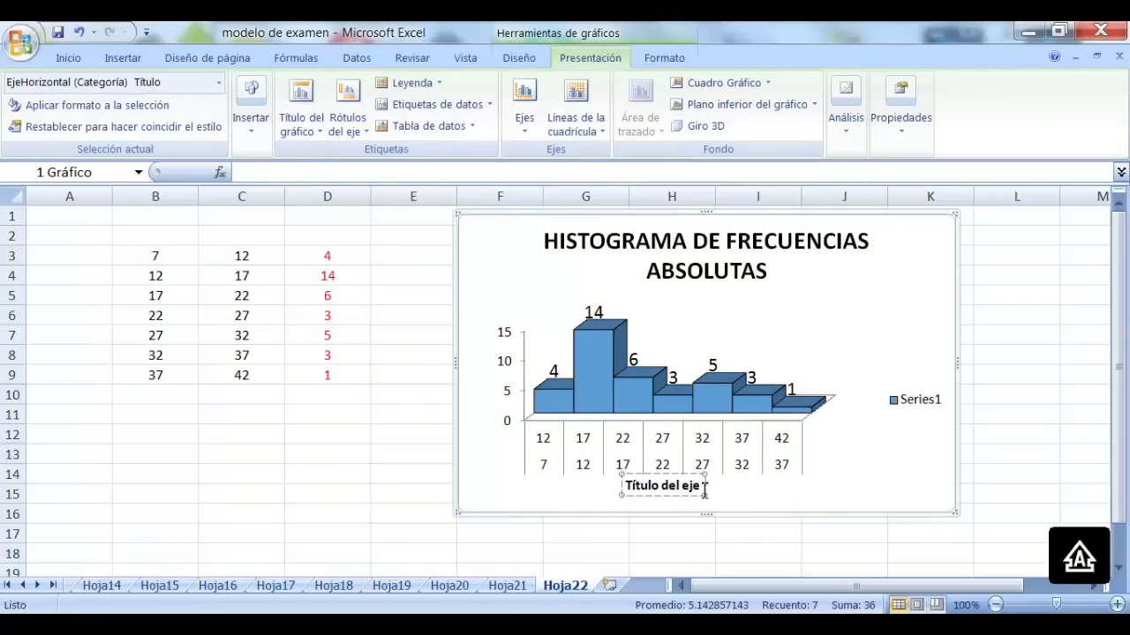
left_click_drag(704, 486, 632, 492)
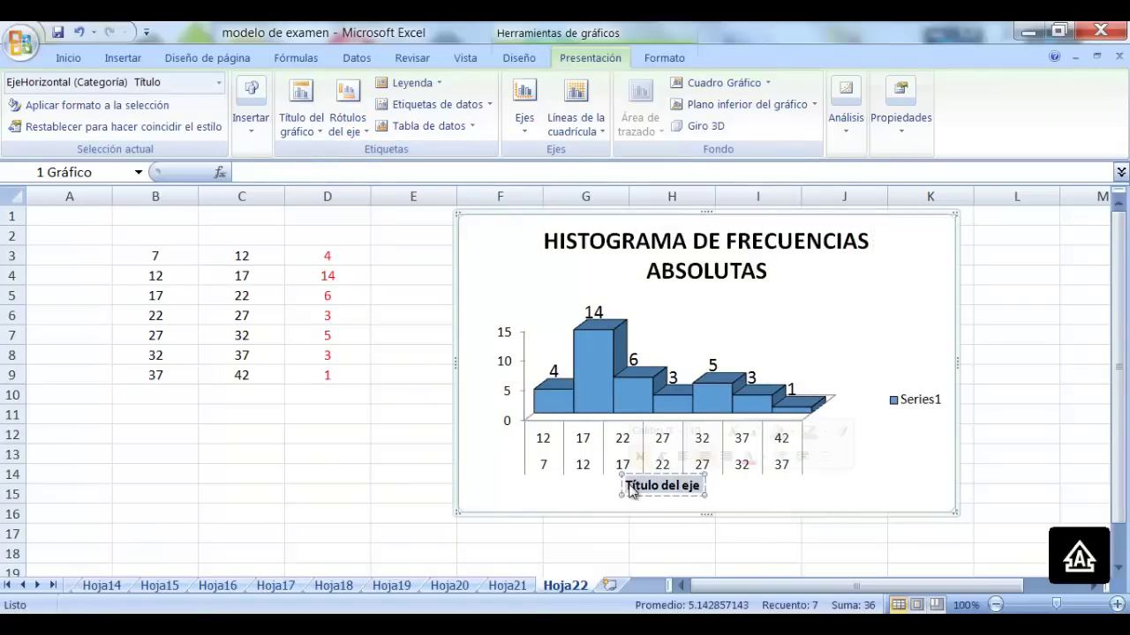
type("CAN")
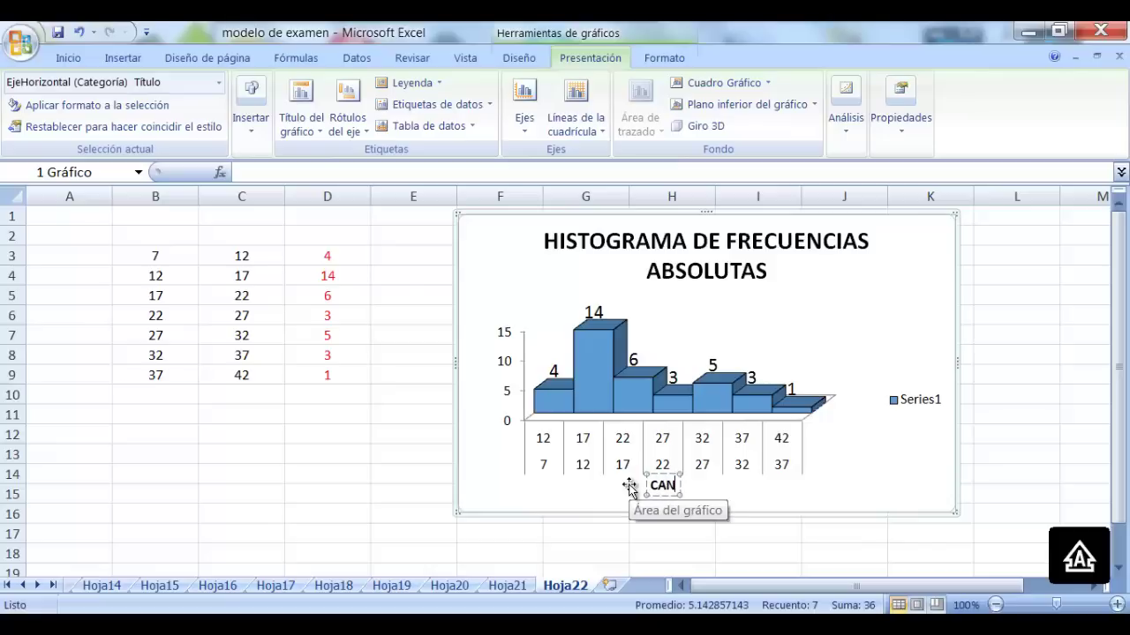
type("TIDAD DE")
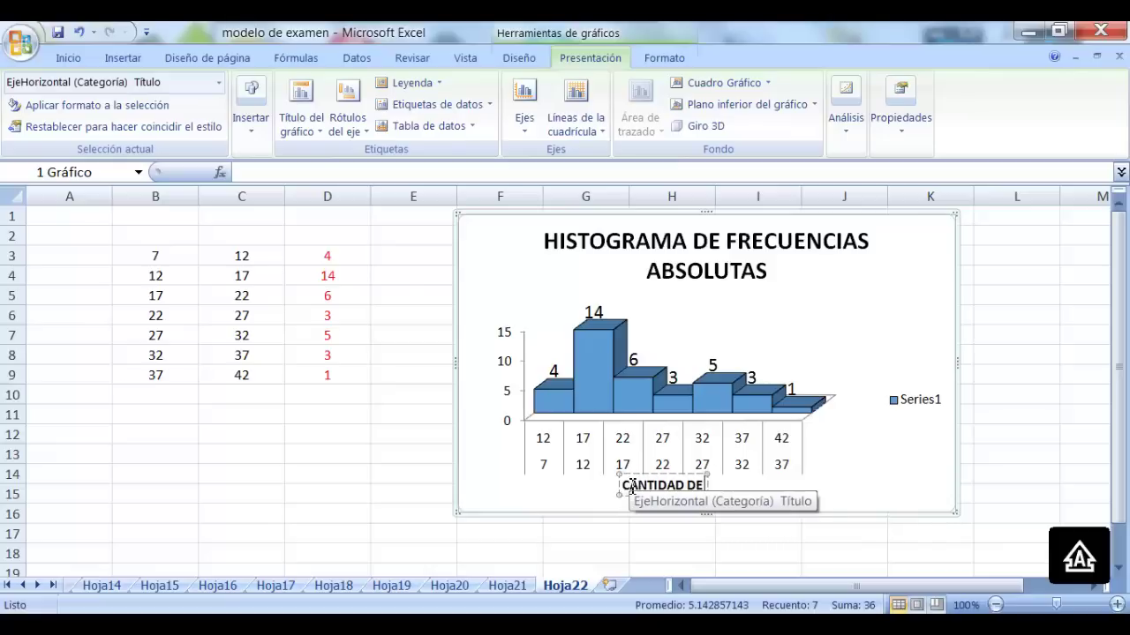
type(" SODAS POR PERSONA")
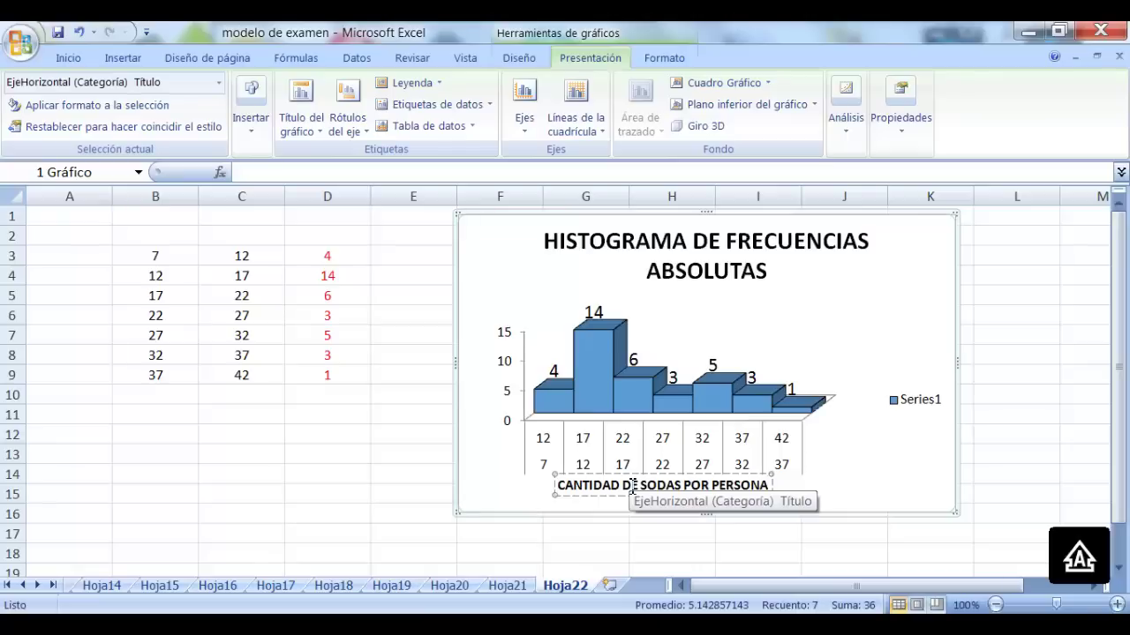
Add a rotated vertical axis title reading 'CANTIDAD DE PERSONAS'
left_click(357, 119)
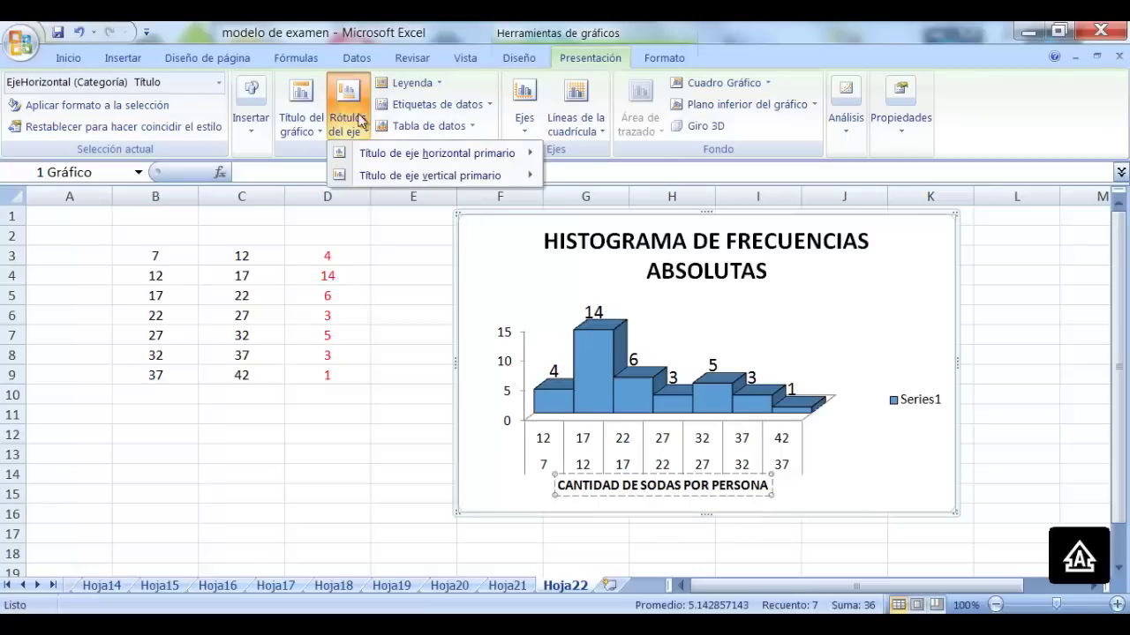
mouse_move(466, 176)
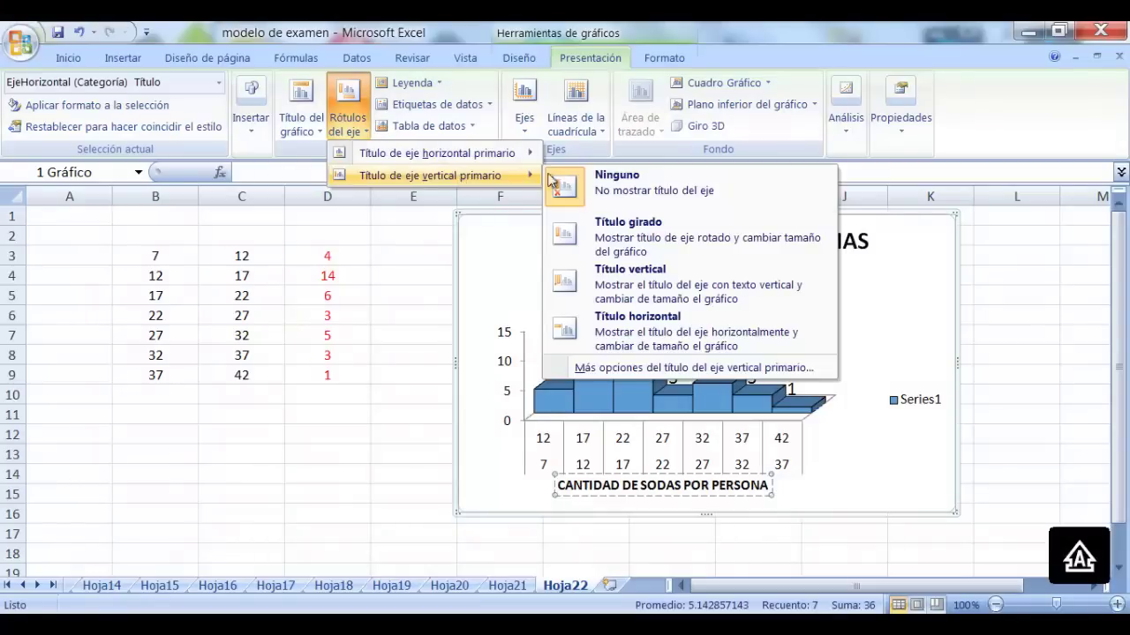
left_click(669, 234)
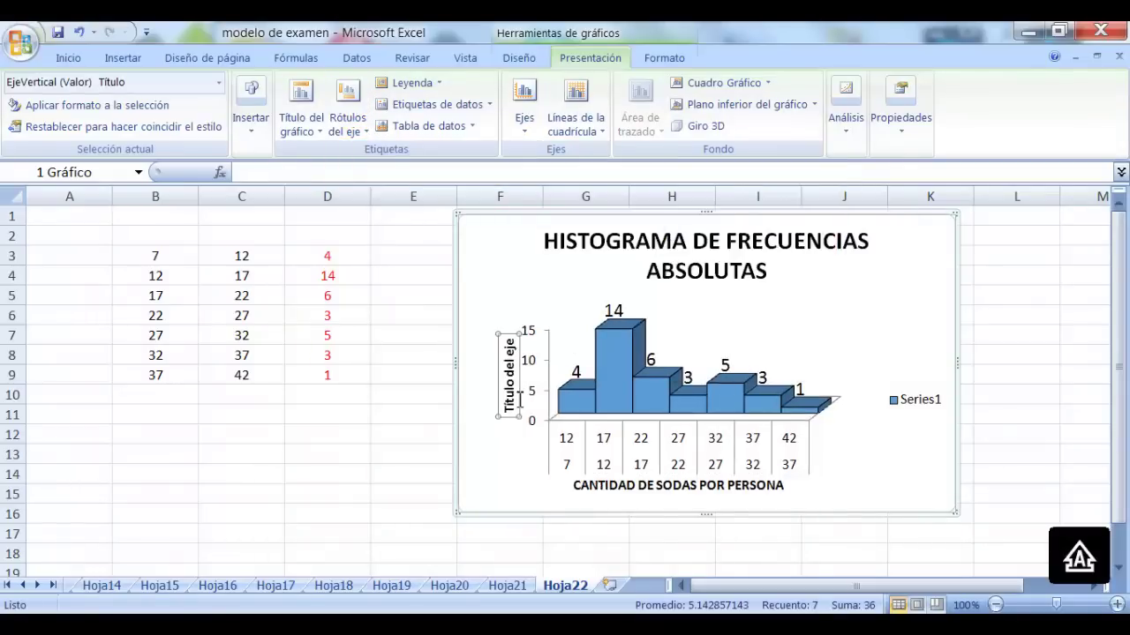
left_click_drag(519, 400, 510, 347)
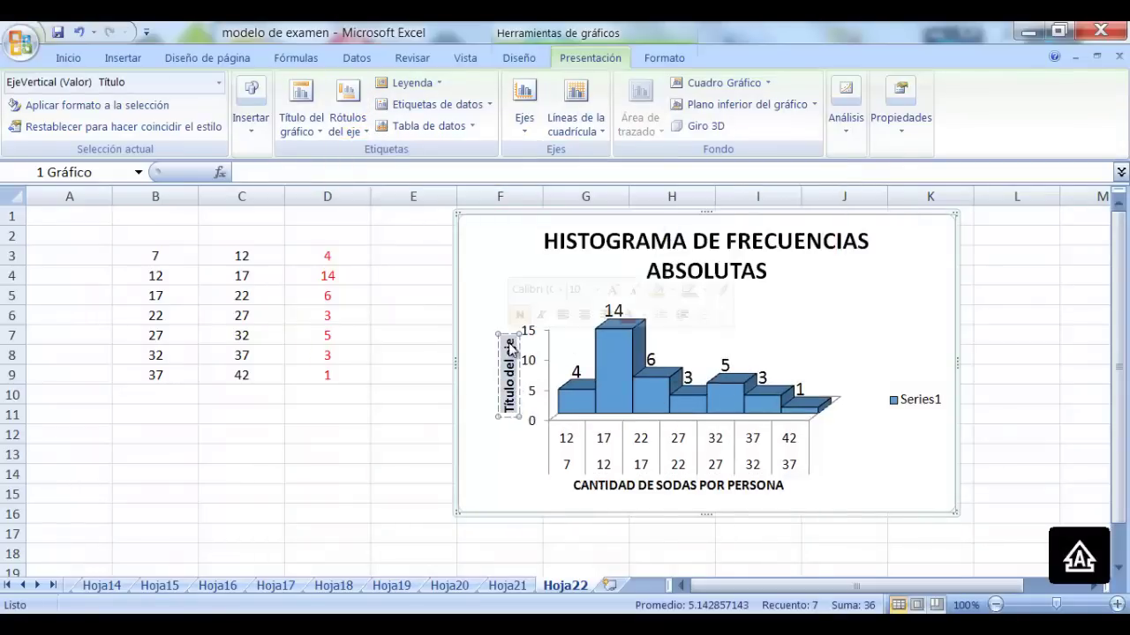
type("CANTIDAD DE")
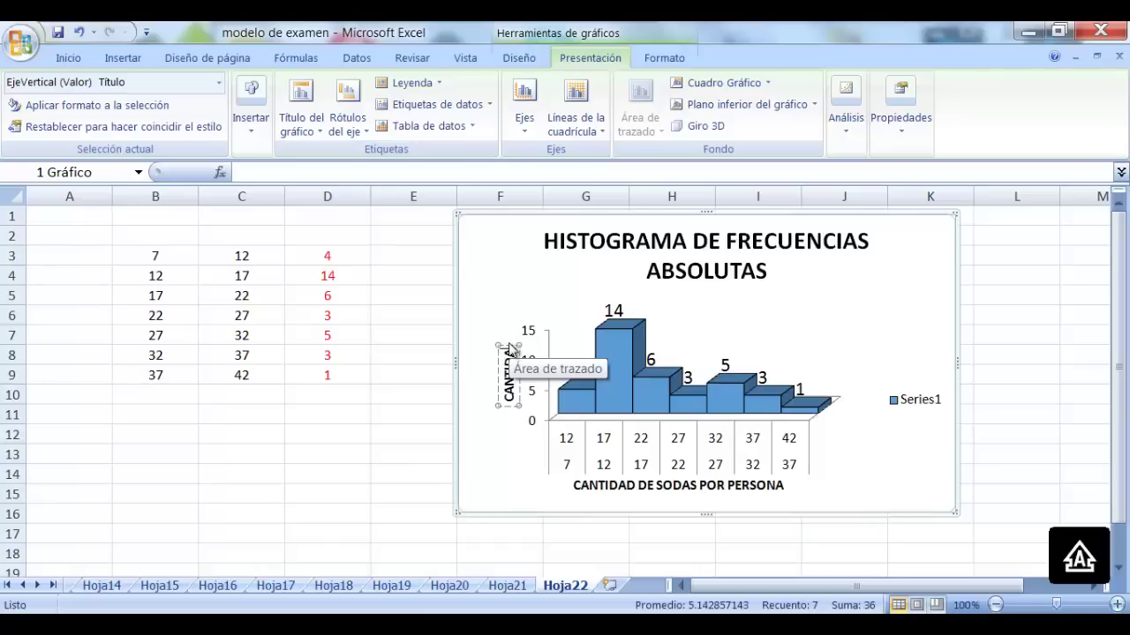
type(" PERSONAS")
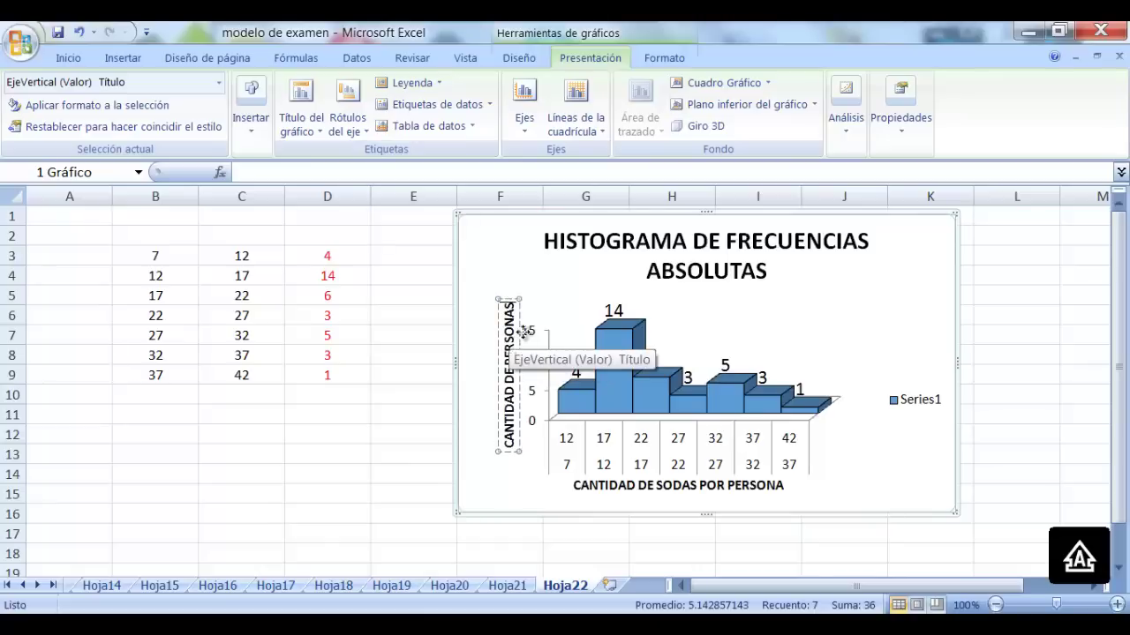
left_click(902, 311)
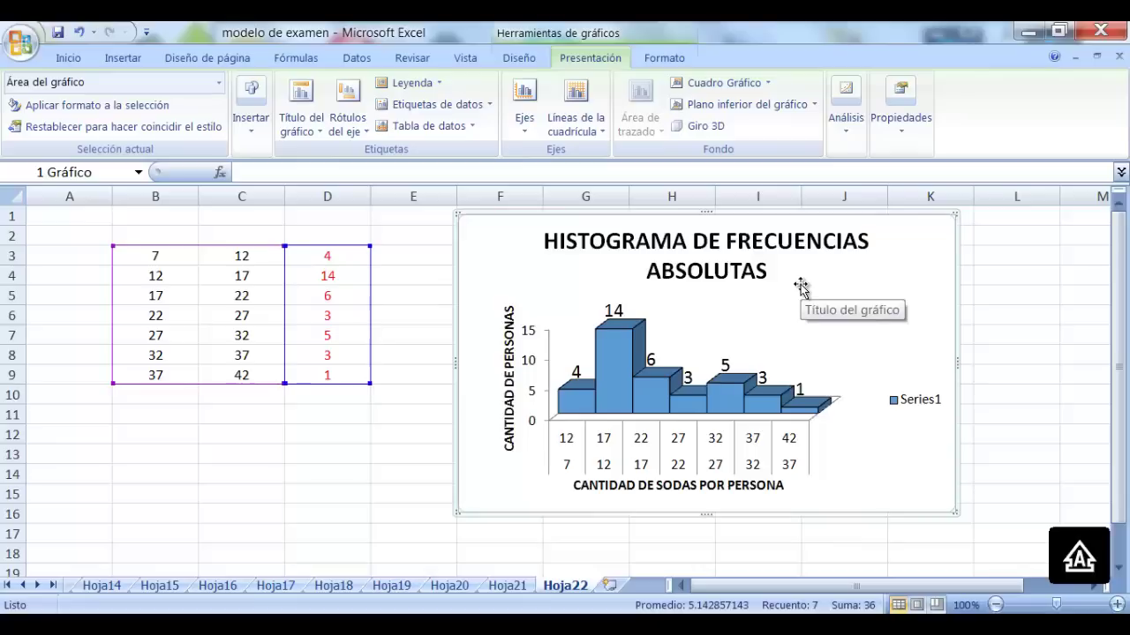
Copy the frequencies in D3:D9 into D18:D24
left_click(244, 485)
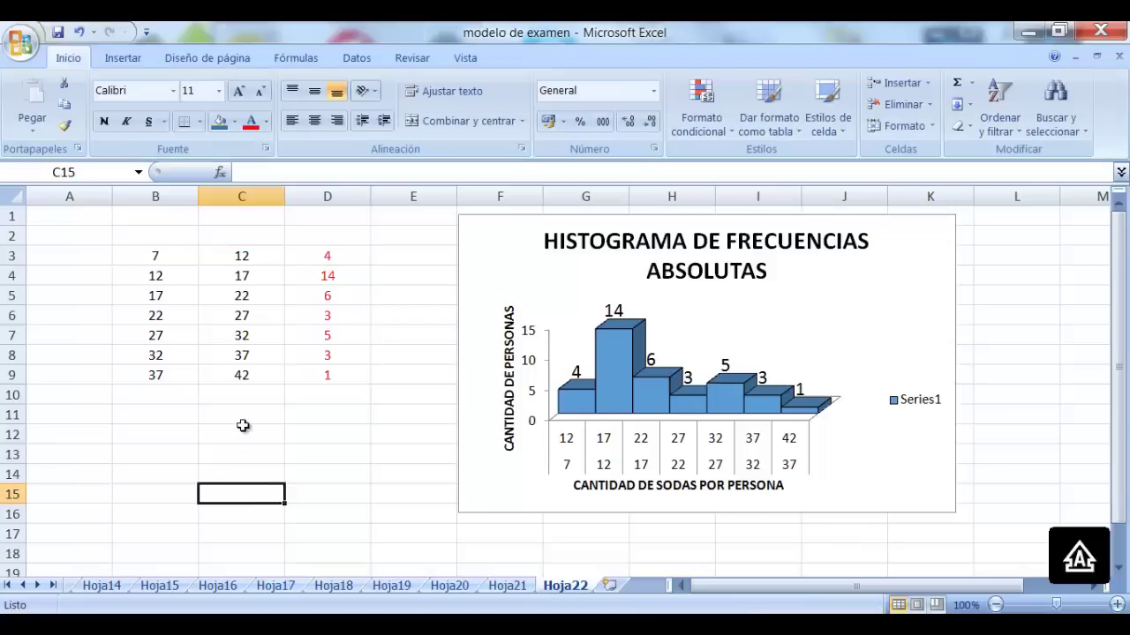
left_click(243, 429)
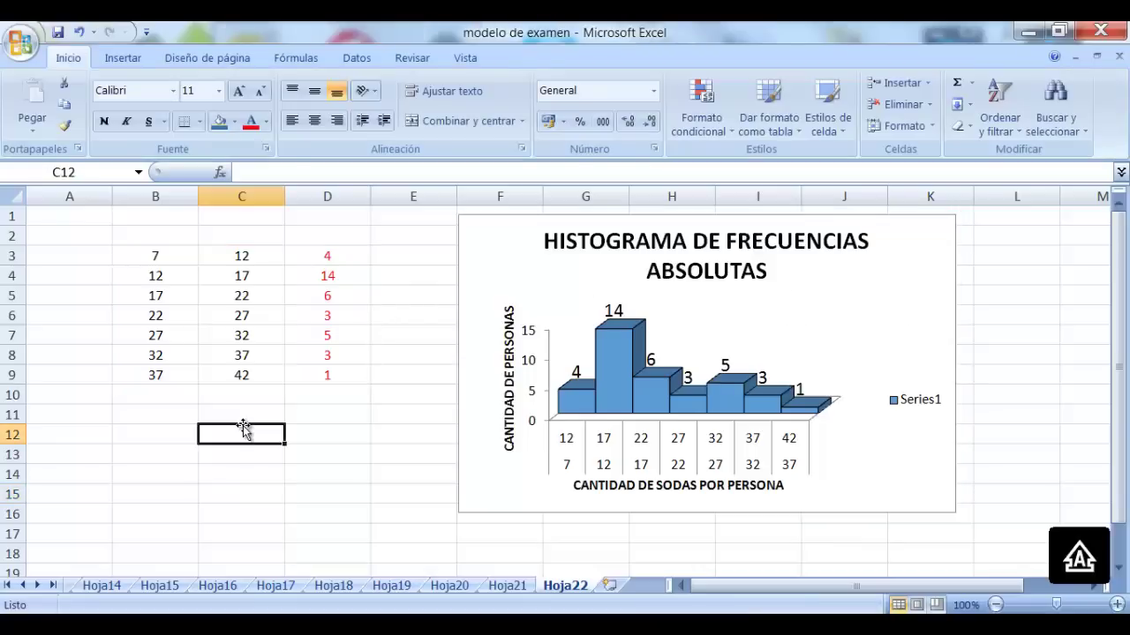
left_click_drag(329, 248, 329, 379)
key("ctrl+c")
scroll(327, 380, "down", 2)
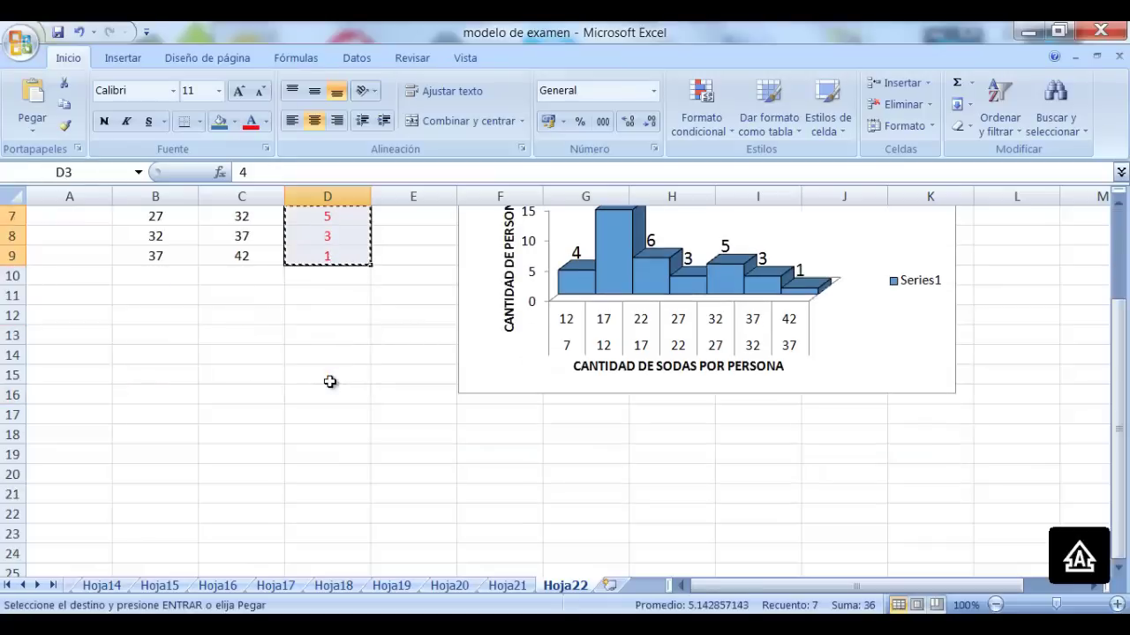
left_click_drag(328, 434, 328, 557)
key("ctrl+v")
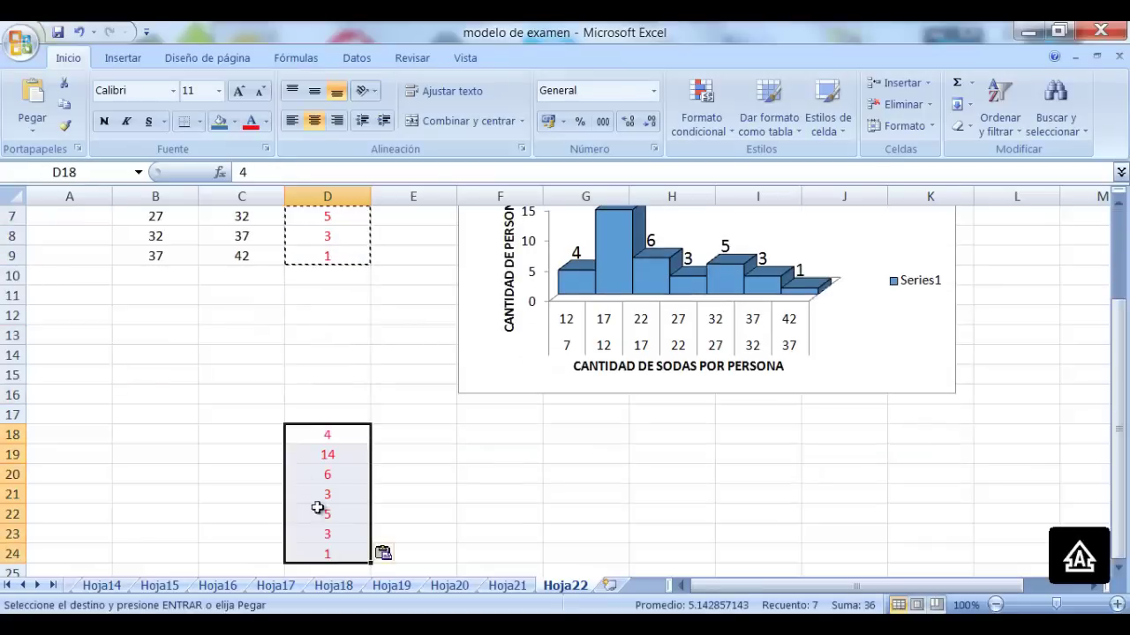
Paste the class marks from Hoja21 E4:E10 as values into C18:C24 on Hoja22
left_click(252, 414)
left_click(519, 588)
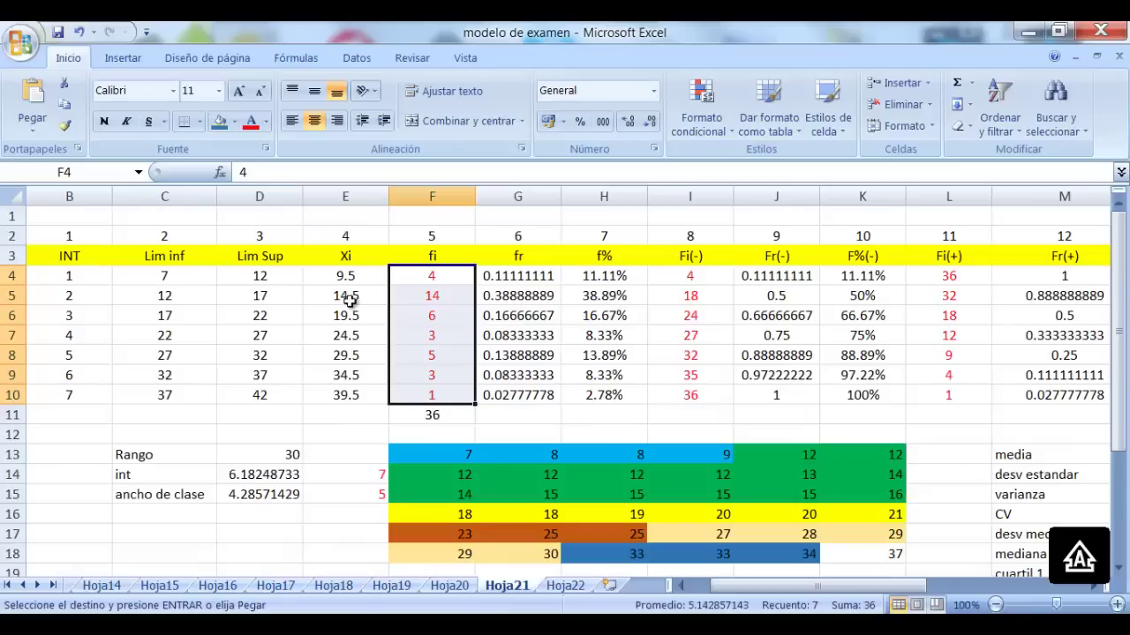
left_click_drag(347, 274, 354, 395)
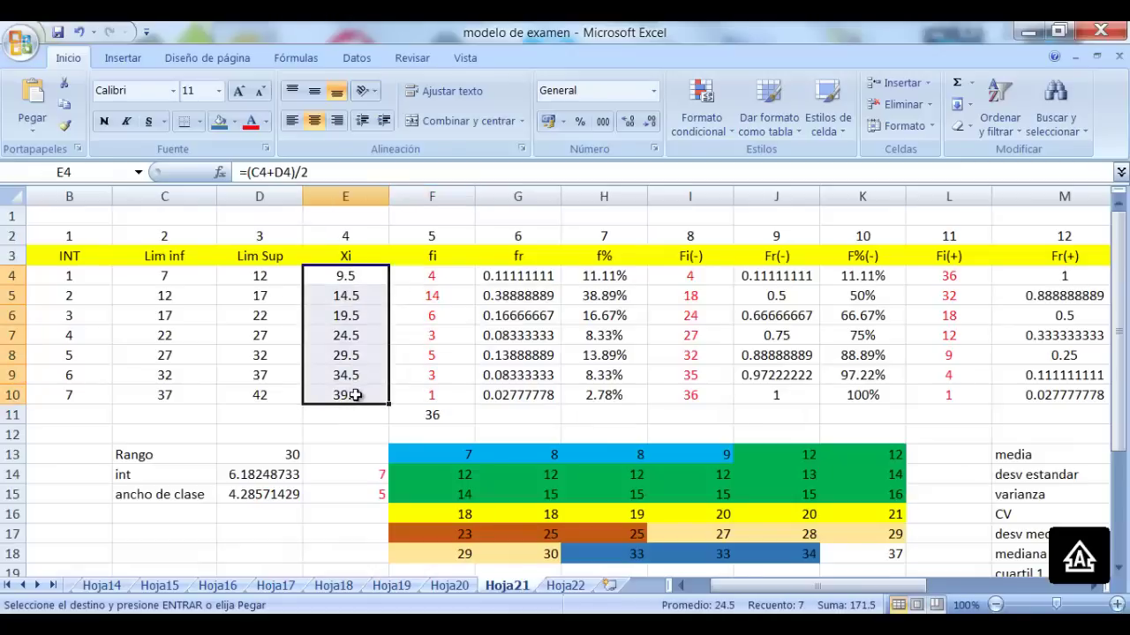
key("ctrl+c")
left_click(565, 586)
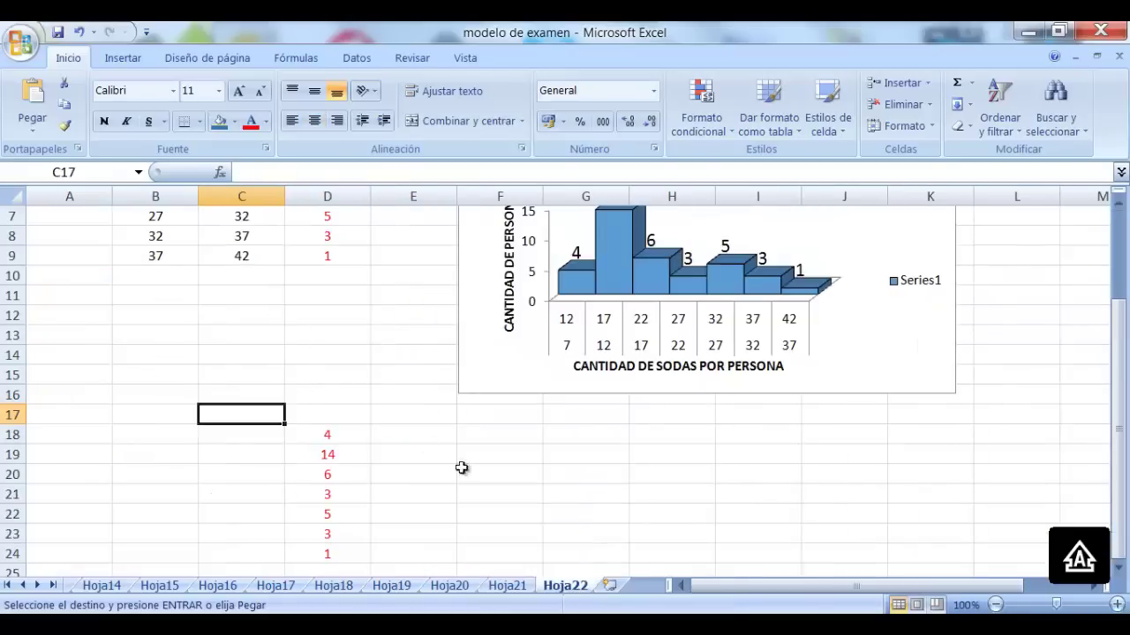
left_click_drag(254, 429, 252, 554)
right_click(253, 490)
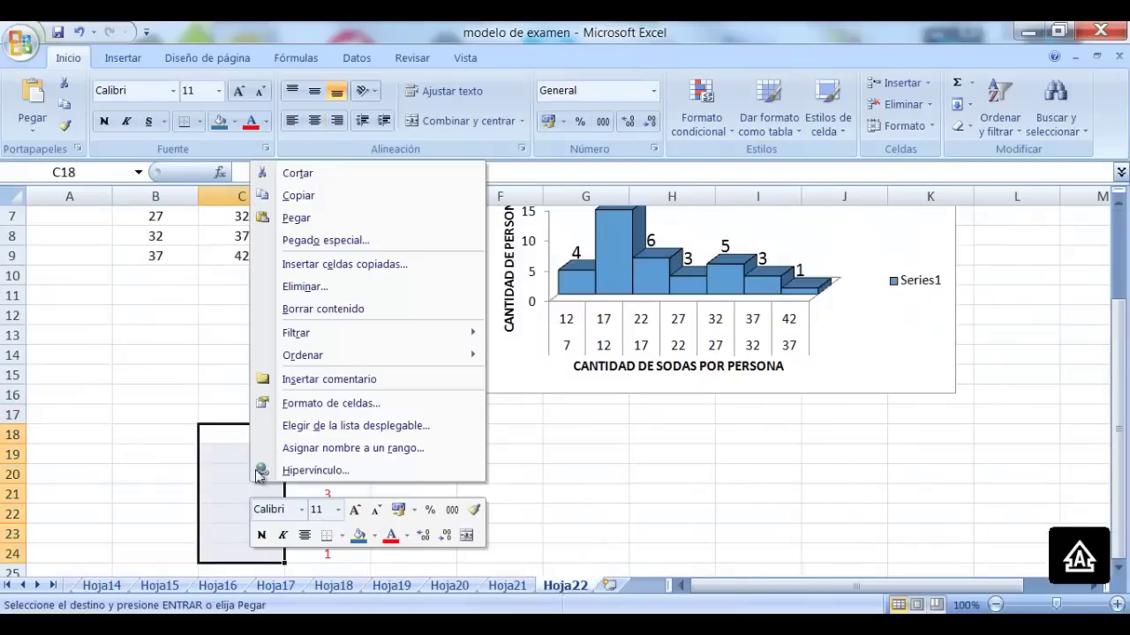
left_click(332, 242)
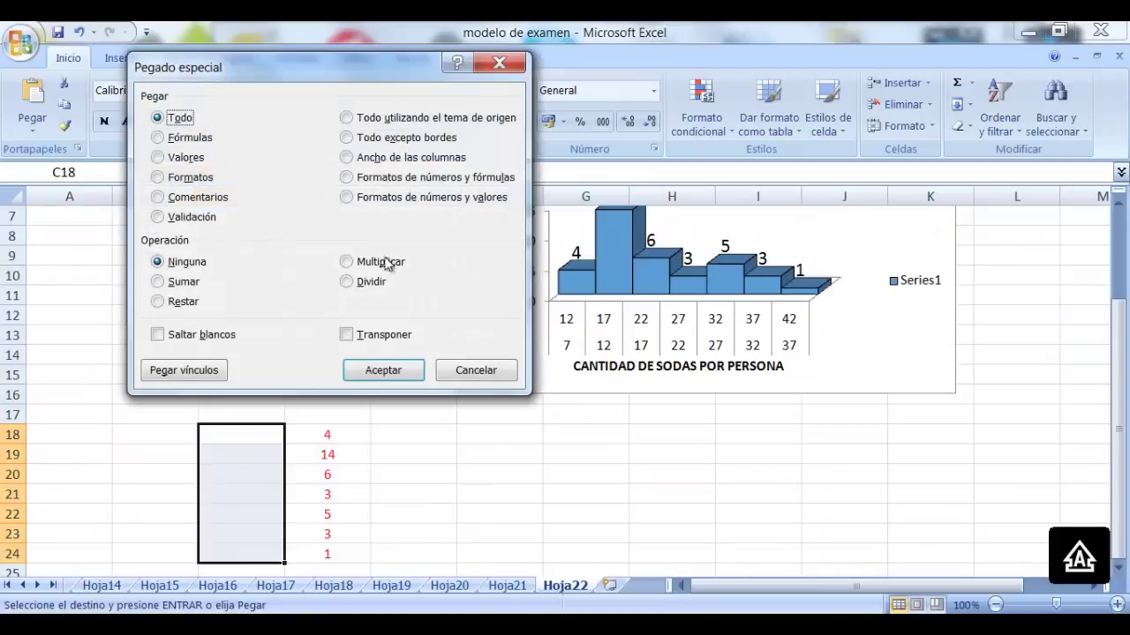
left_click(158, 159)
left_click(383, 371)
left_click(535, 510)
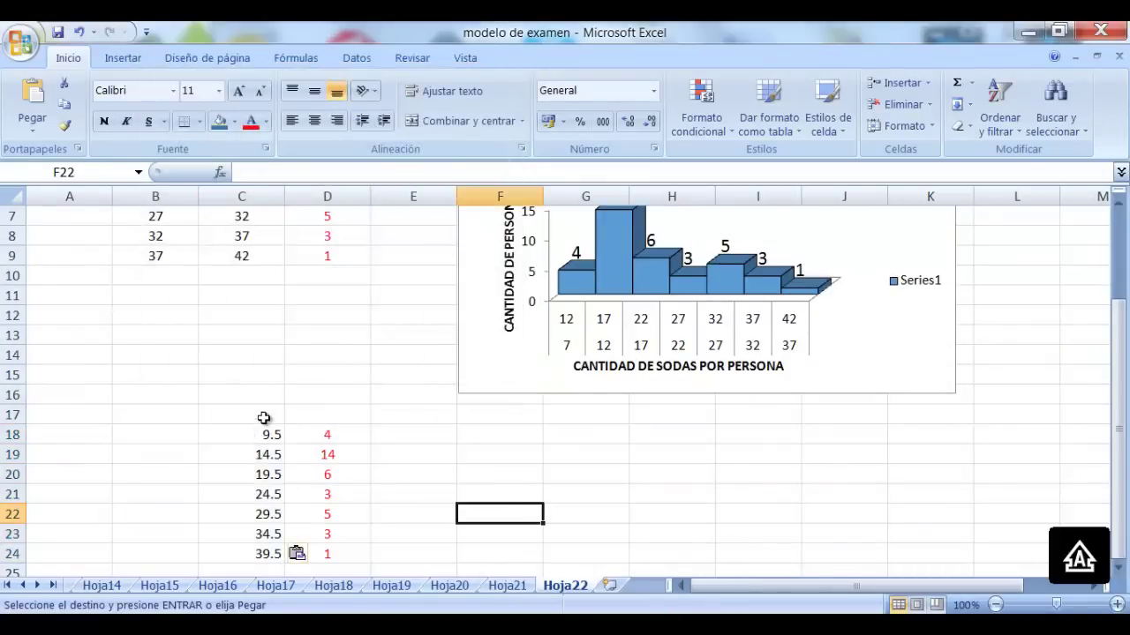
left_click(263, 418)
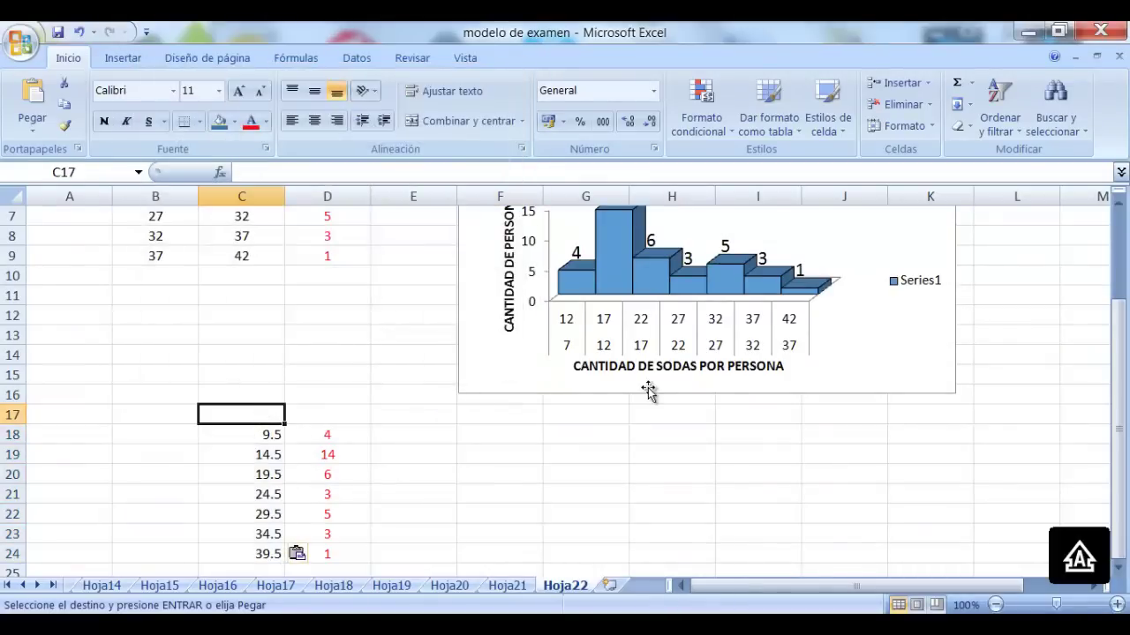
Enter the end class marks 4.5 in C17 and 44.5 in C25
type("4.5")
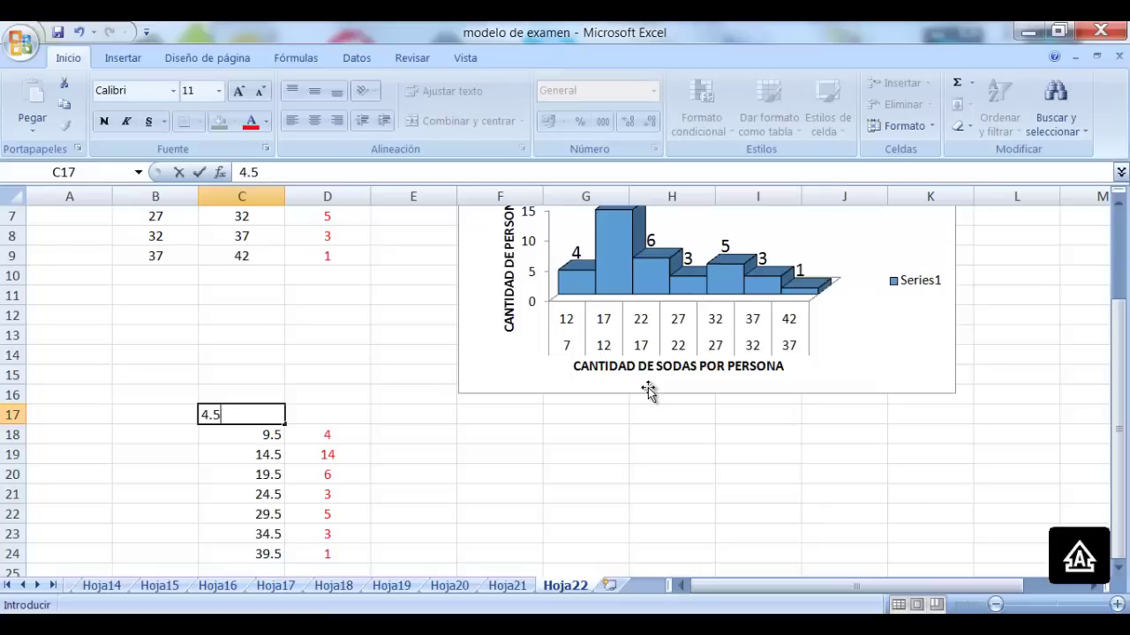
key("Tab")
key("Down")
key("Down")
key("Down")
key("Down")
key("Down")
key("Down")
key("Down")
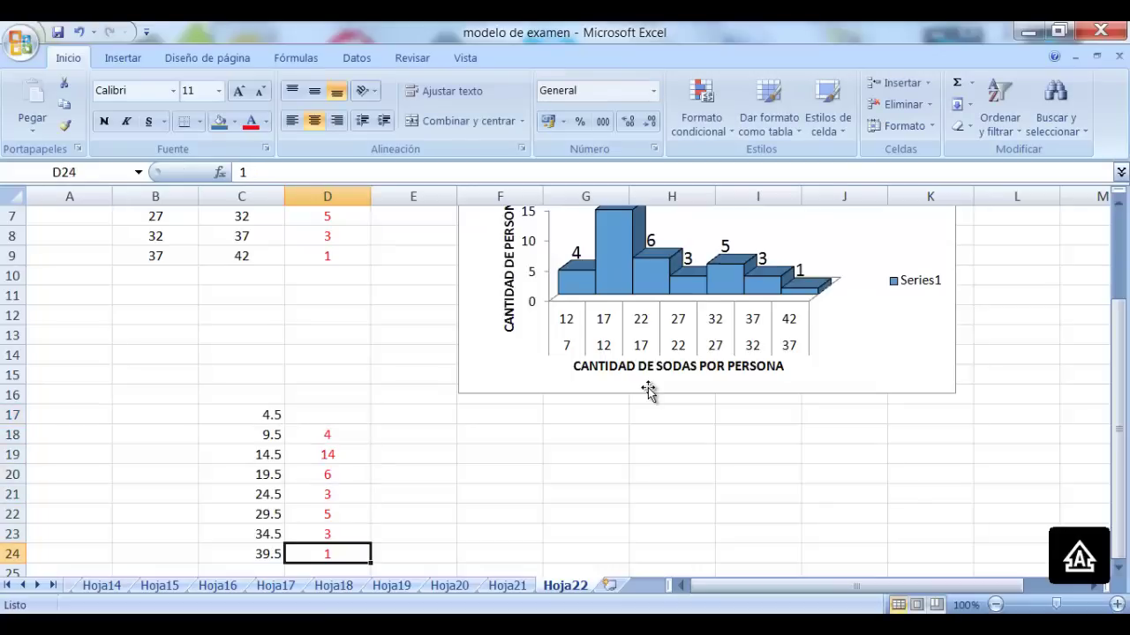
key("Down")
key("Left")
type("4")
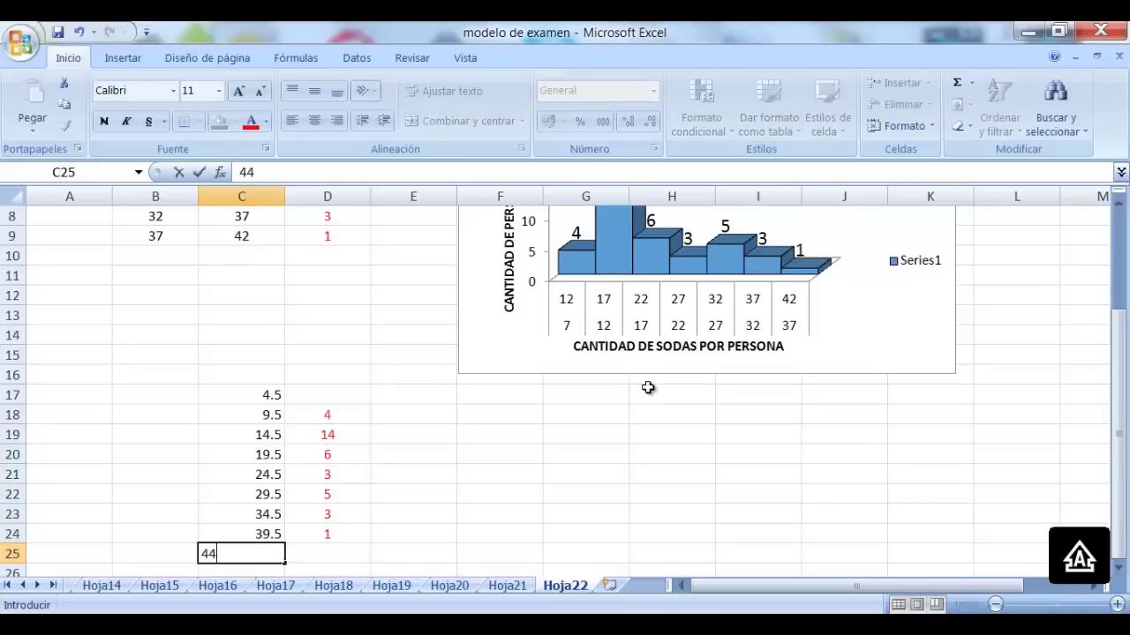
key("Tab")
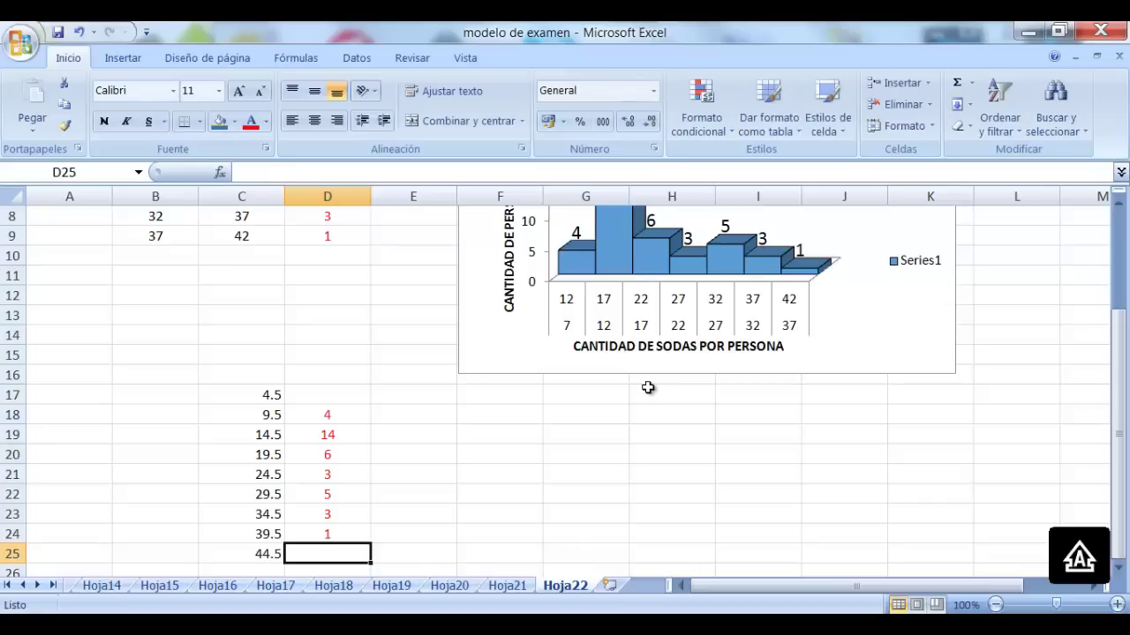
Enter zero frequencies in D17 and D25, formatted red and centred like the others
key("Up")
key("Up")
key("Up")
key("Up")
key("Up")
key("Up")
key("Up")
key("Up")
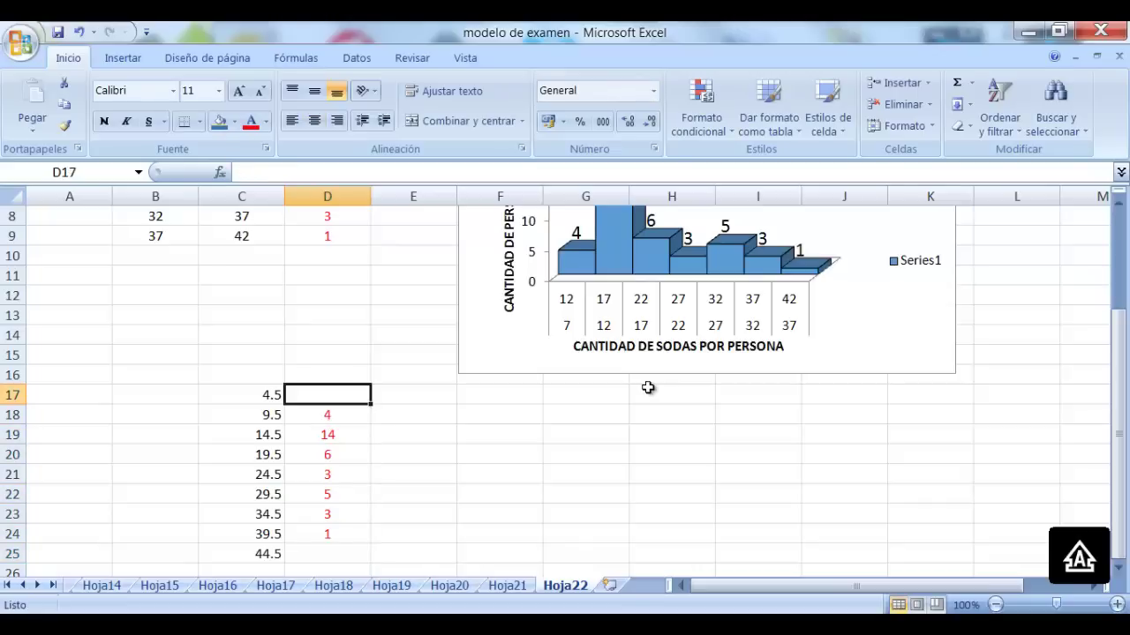
type("0")
key("Down")
key("Down")
key("Down")
key("Down")
key("Down")
key("Down")
key("Down")
key("Down")
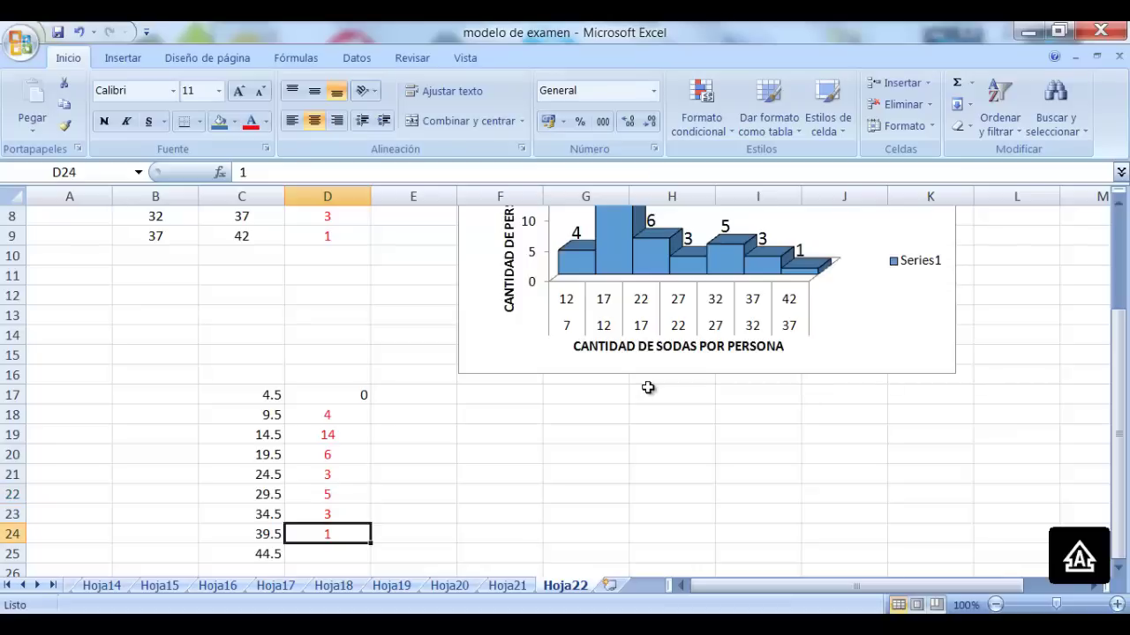
type("0")
left_click(388, 439)
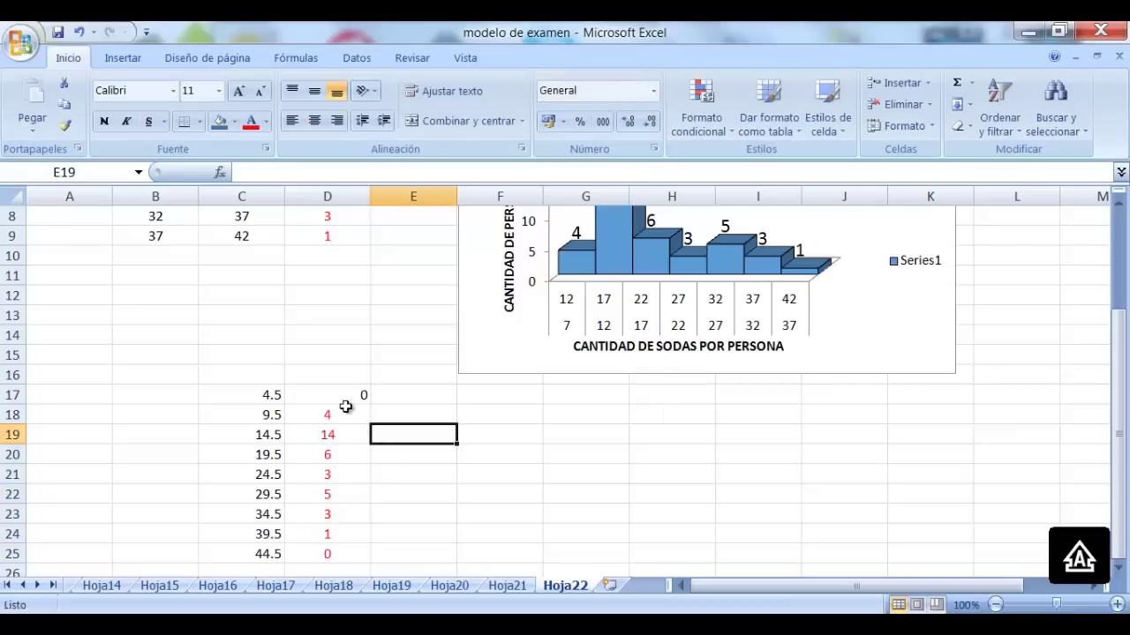
left_click(349, 392)
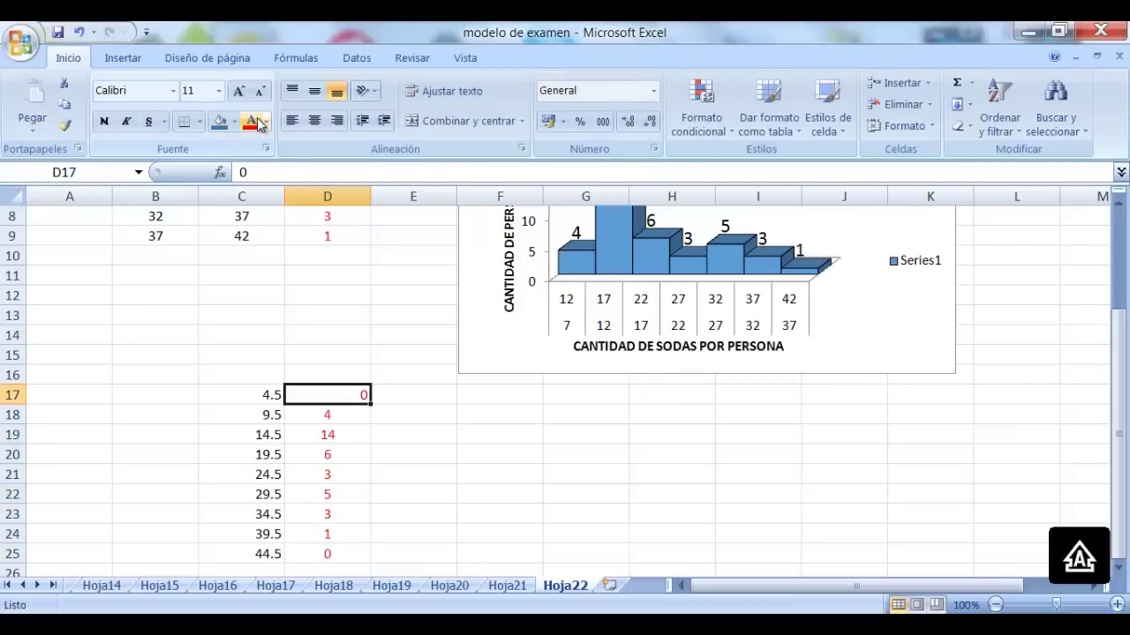
left_click(314, 121)
left_click(446, 488)
left_click_drag(352, 396, 351, 558)
Insert a line chart with markers from D17:D25 and place it below the histogram
left_click(122, 58)
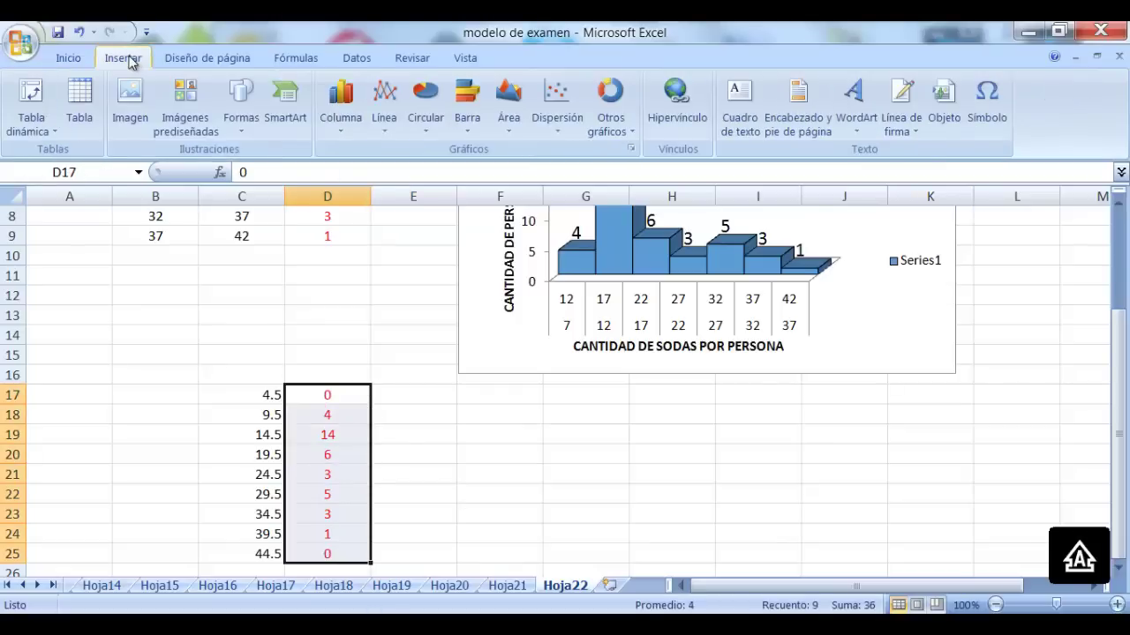
left_click(384, 104)
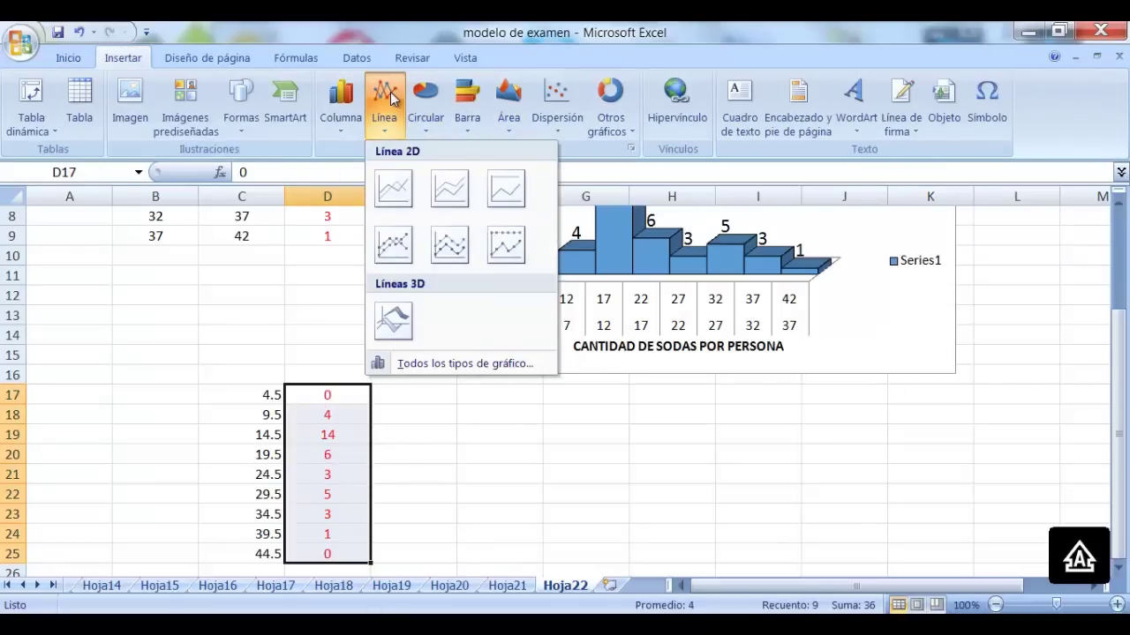
left_click(396, 247)
left_click_drag(756, 312, 857, 427)
scroll(857, 426, "down", 2)
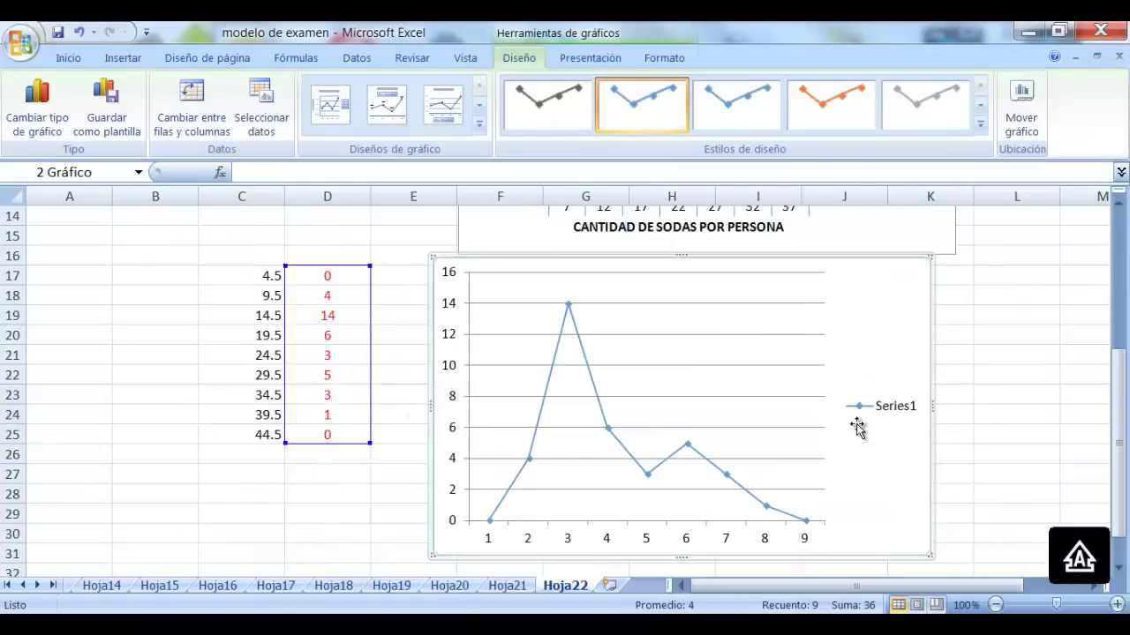
Delete the line chart's horizontal gridlines and add frequency labels to each point
left_click(711, 336)
key("Delete")
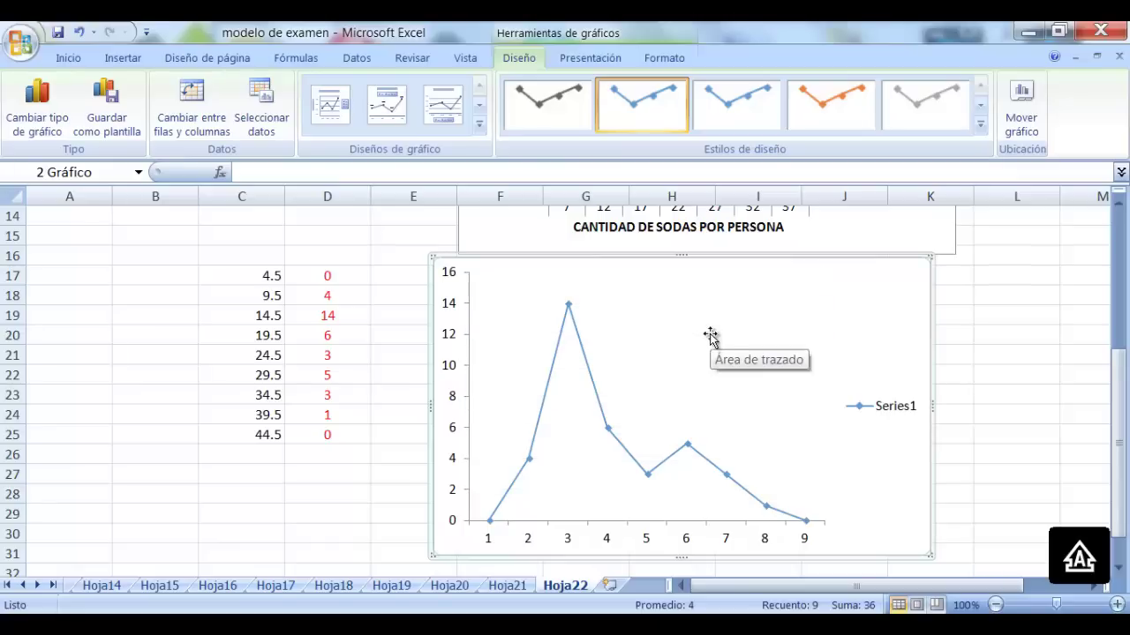
right_click(568, 307)
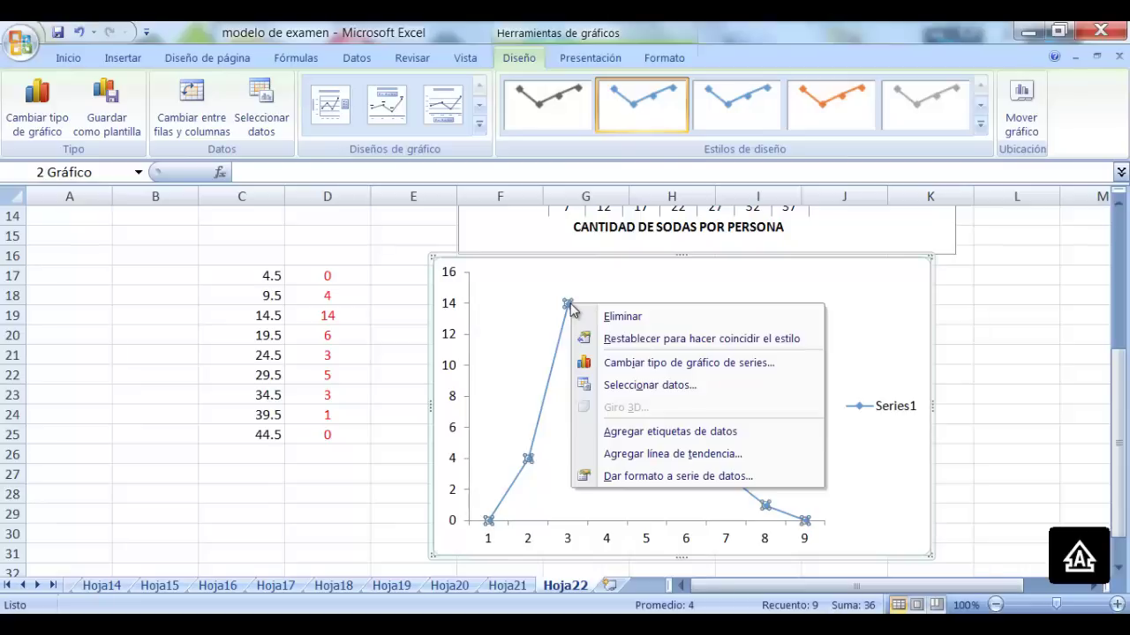
left_click(715, 430)
Set the polygon's horizontal axis labels to the class marks in C17:C25
right_click(697, 350)
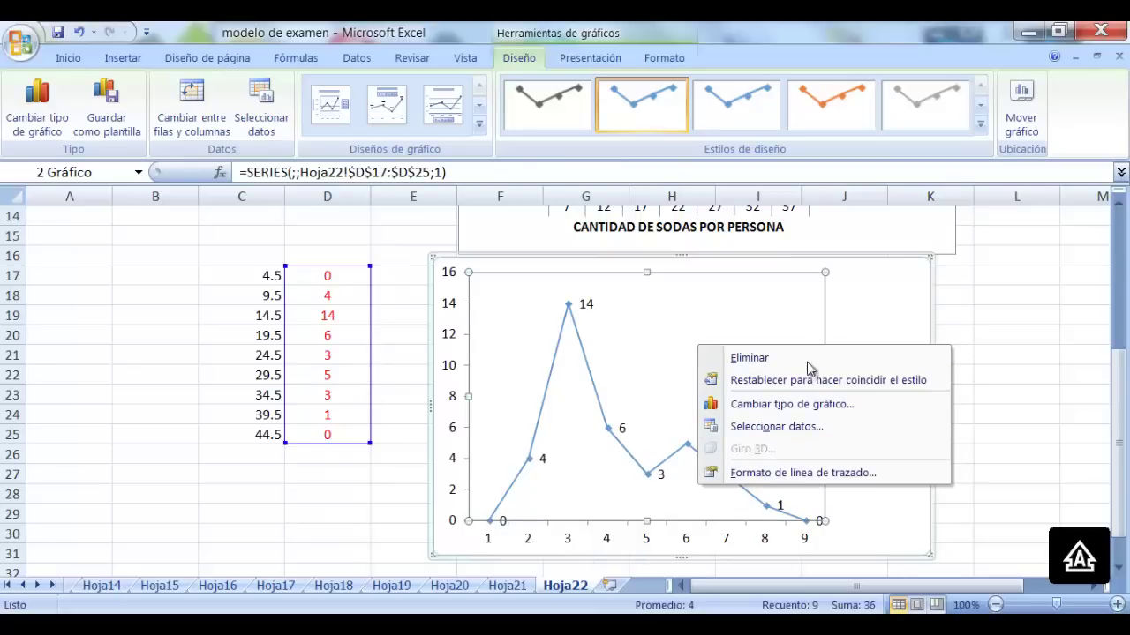
left_click(776, 426)
left_click(724, 294)
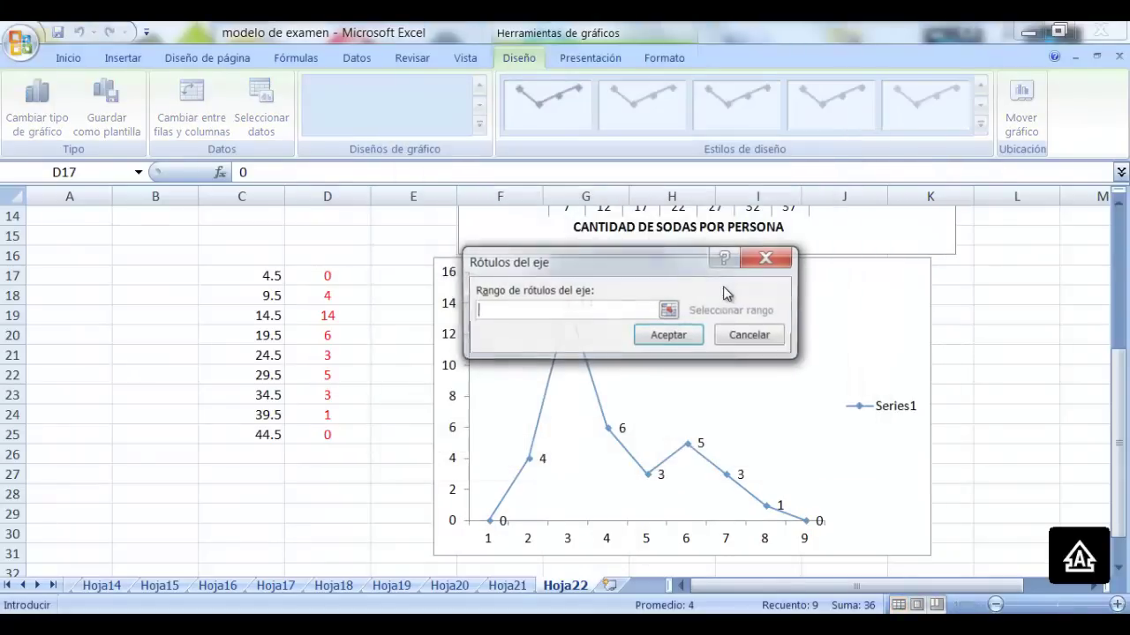
left_click_drag(260, 276, 247, 430)
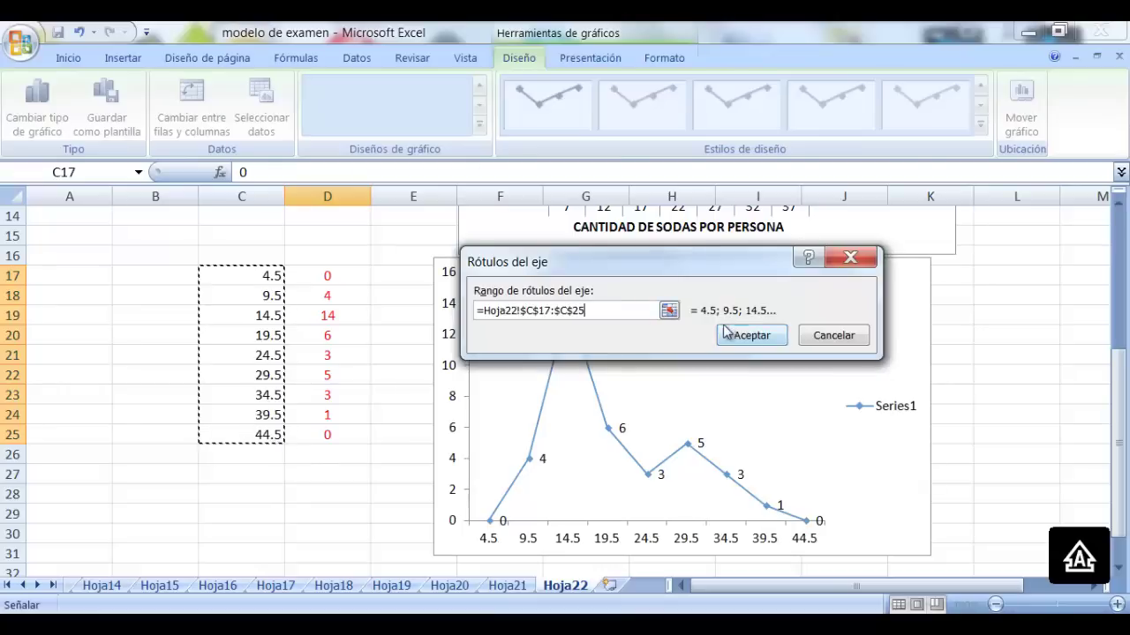
left_click(737, 337)
left_click(748, 445)
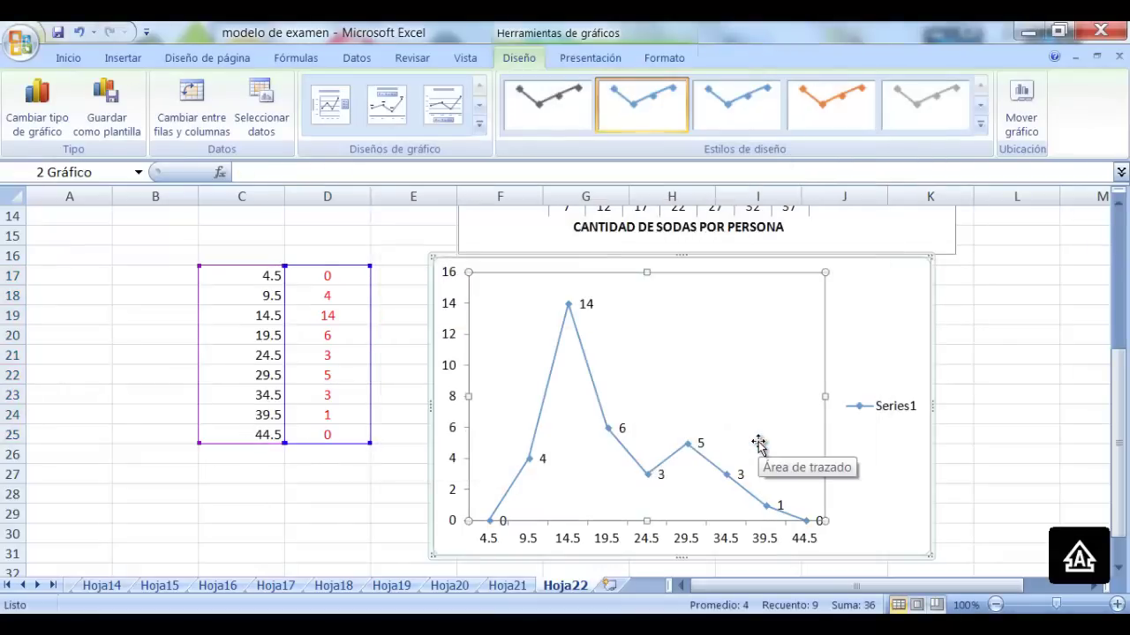
Place a title above the polygon chart reading 'POLIGONO DE FRECUENCIAS ABSOLUTAS'
left_click(594, 58)
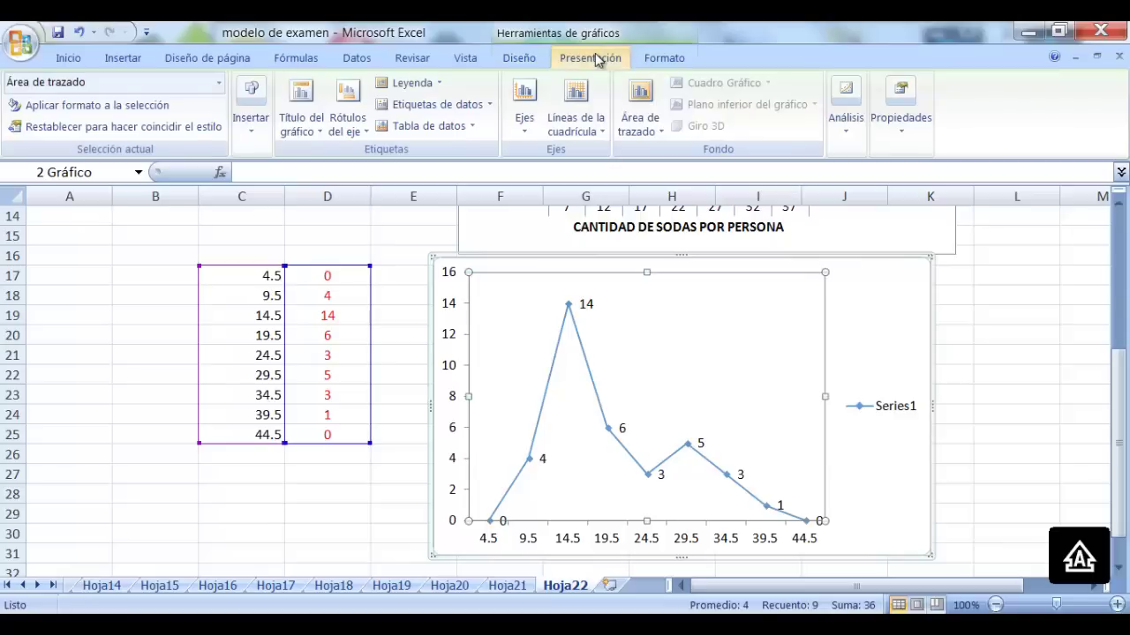
left_click(301, 120)
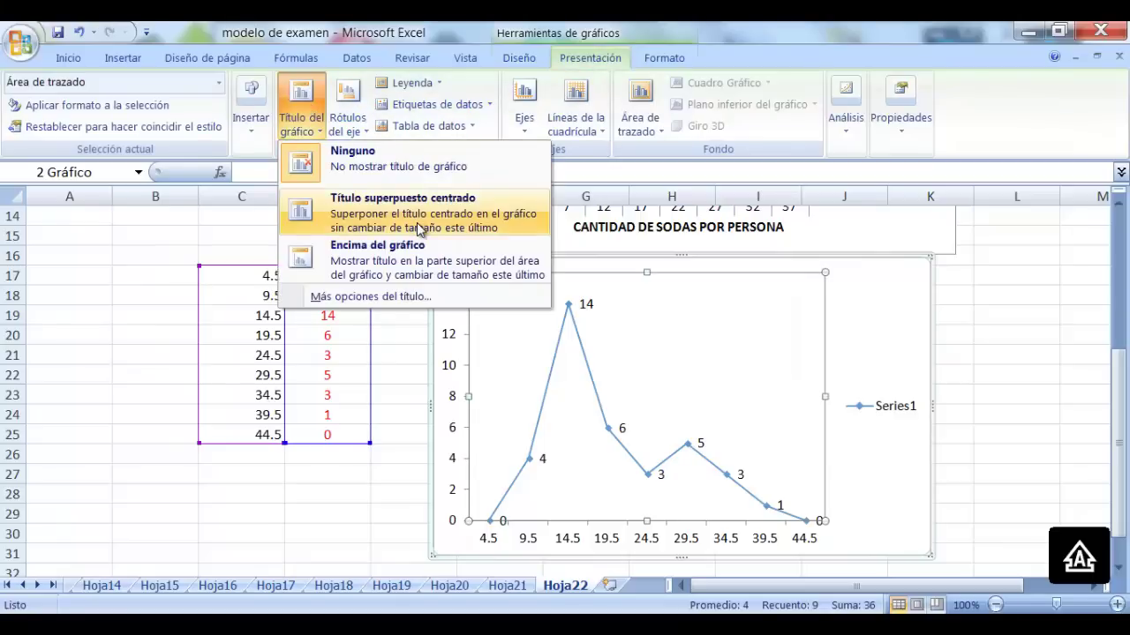
left_click(383, 260)
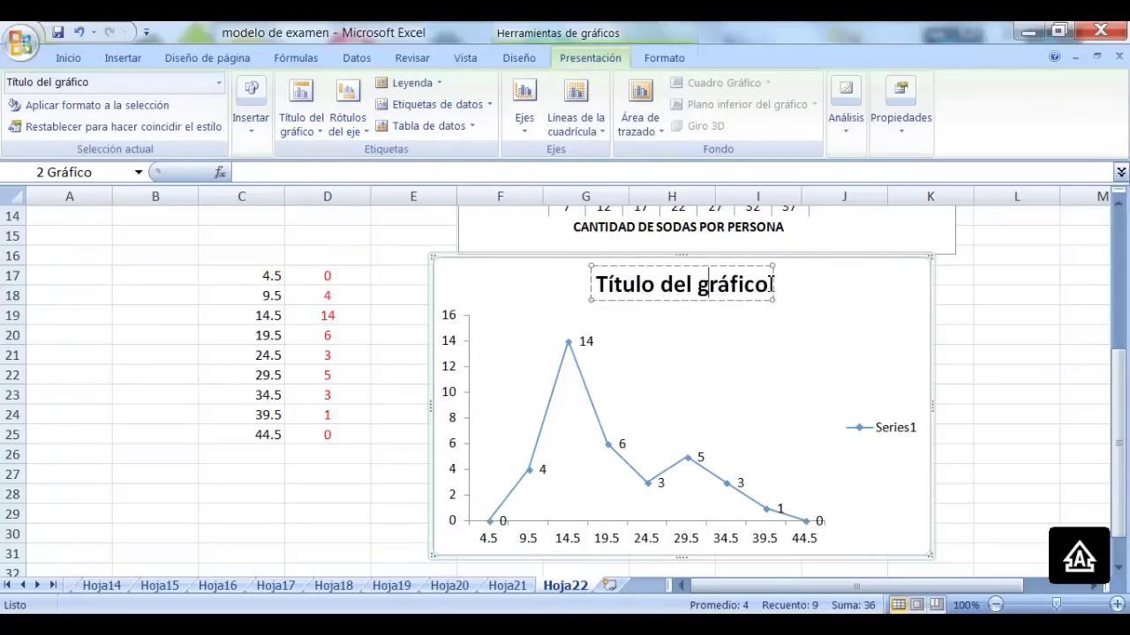
left_click_drag(771, 283, 609, 281)
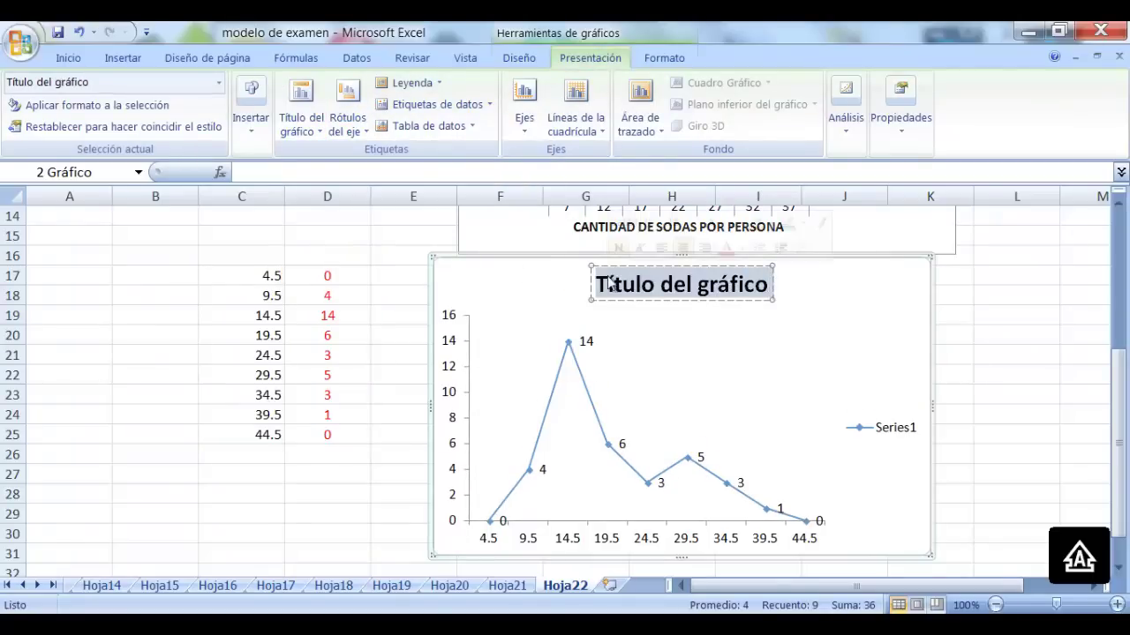
type("POLIGONO DE")
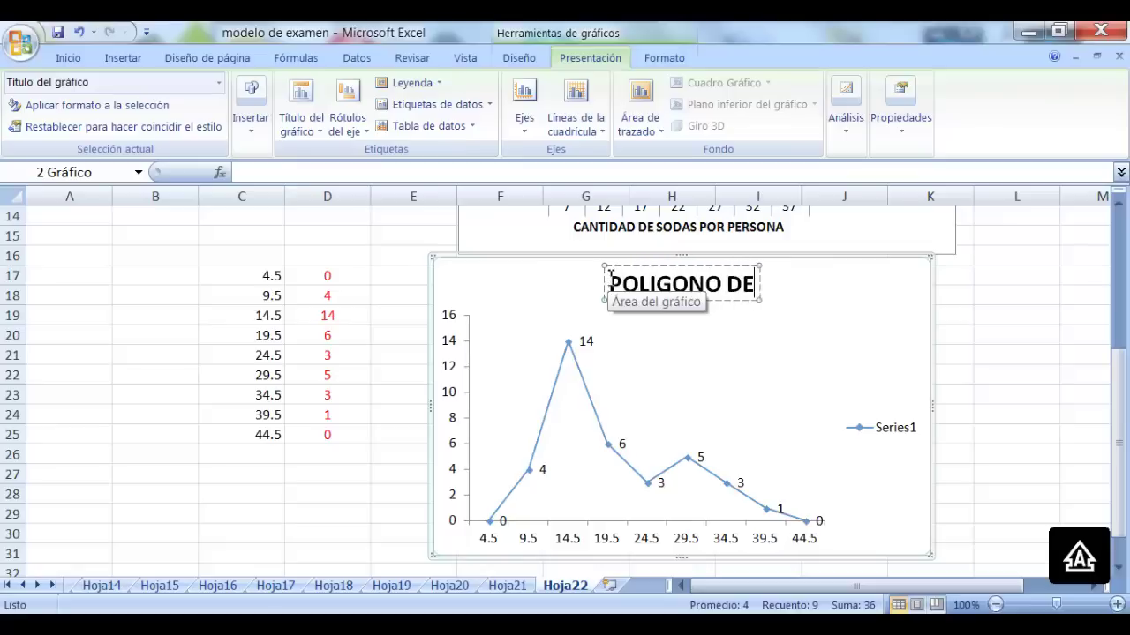
type(" FRECUENCIA")
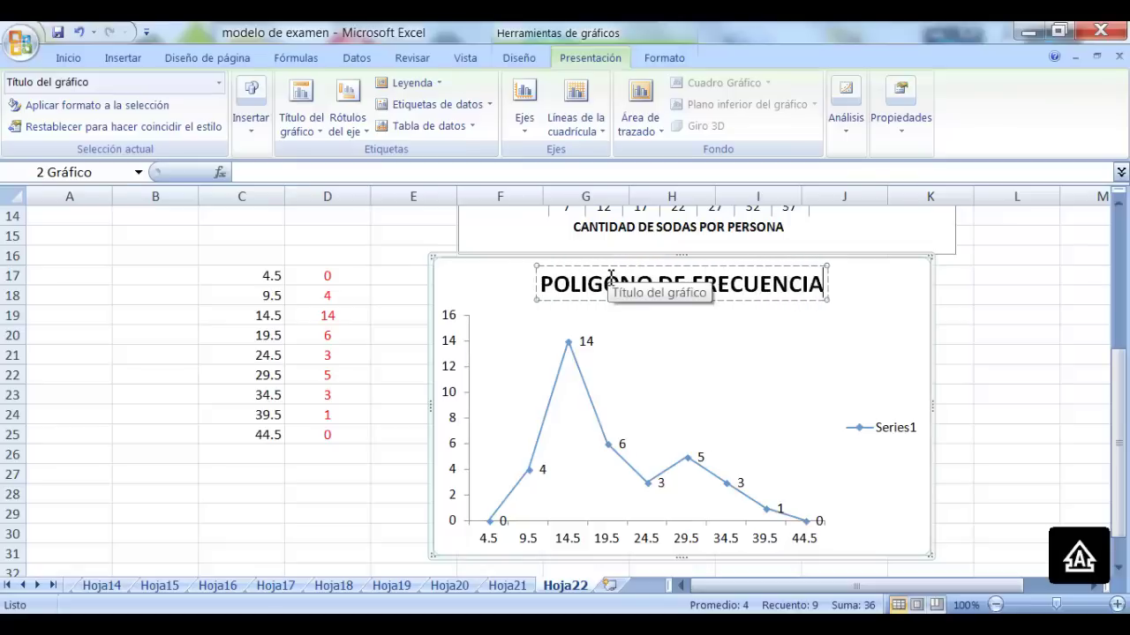
type("S ABSOL")
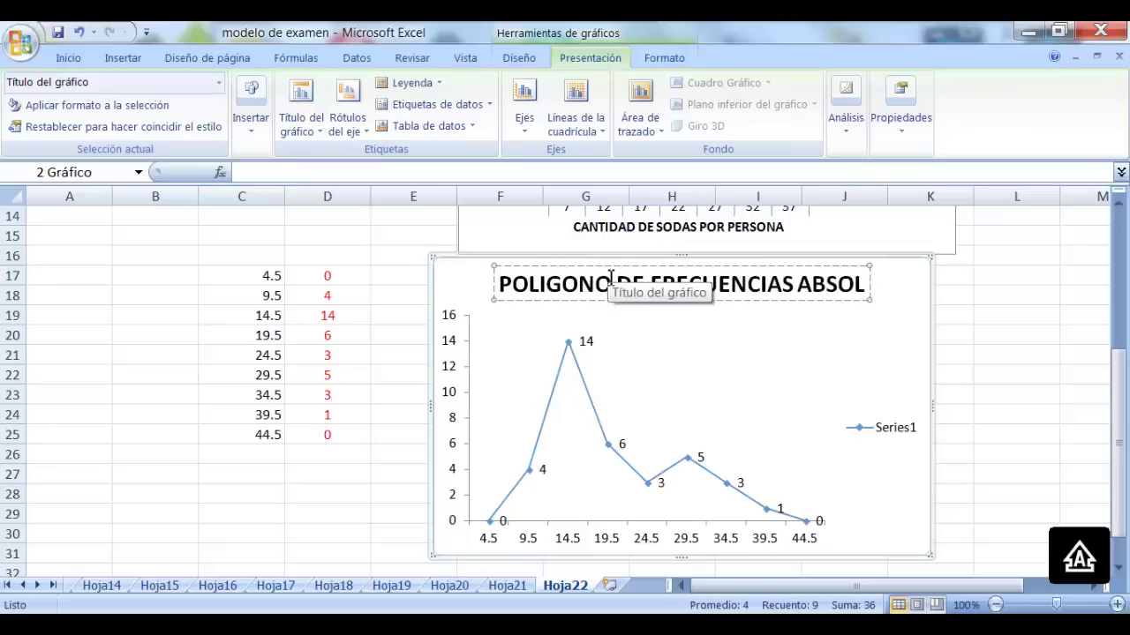
type("UTAS")
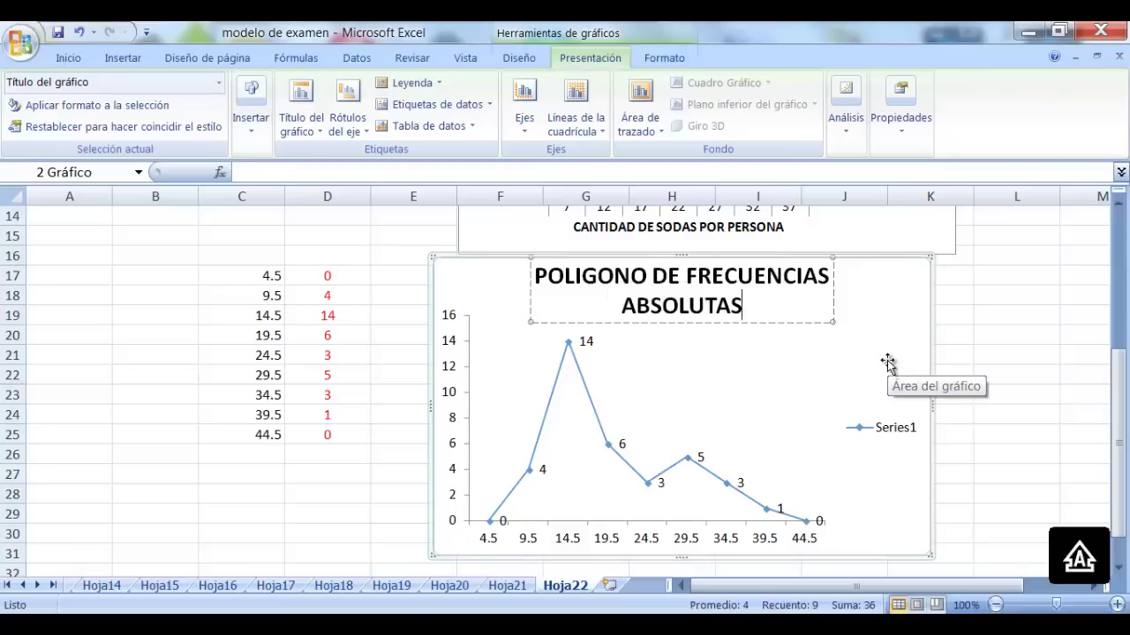
Add the horizontal axis title 'CANTIDAD DE SODAS POR PERSONA' below the polygon's axis
left_click(347, 119)
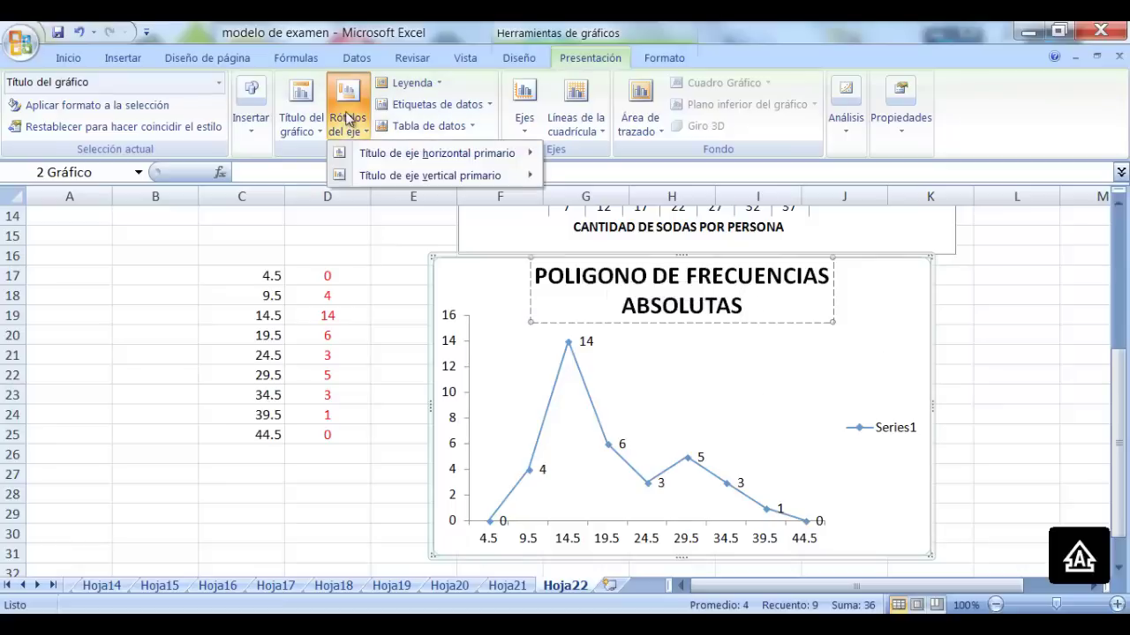
mouse_move(424, 154)
left_click(653, 199)
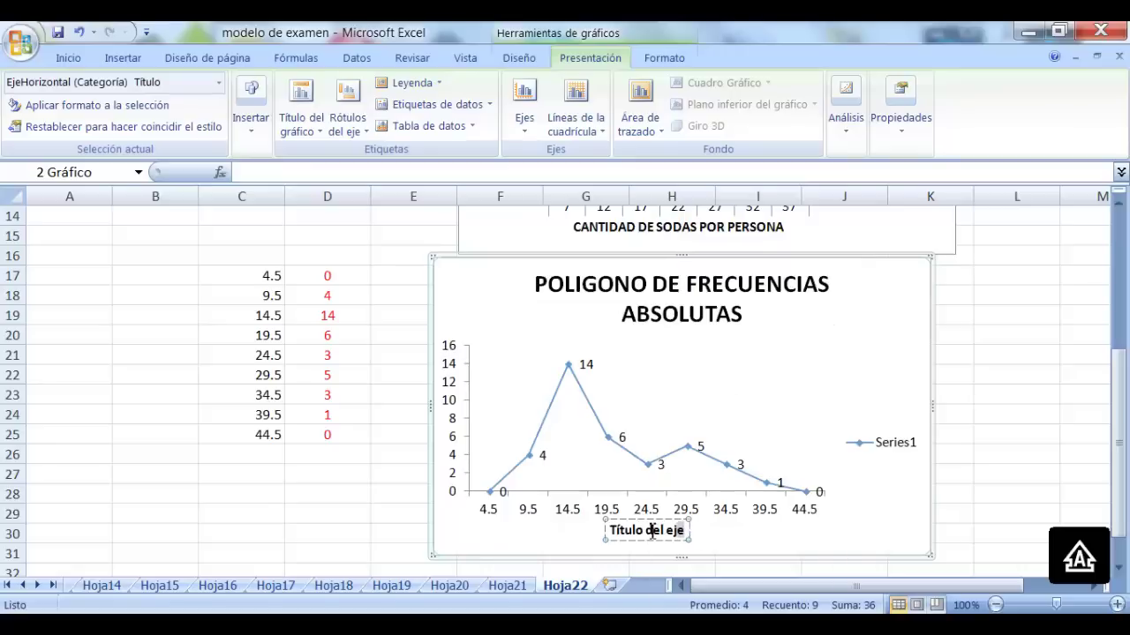
left_click_drag(687, 530, 616, 530)
type("CA")
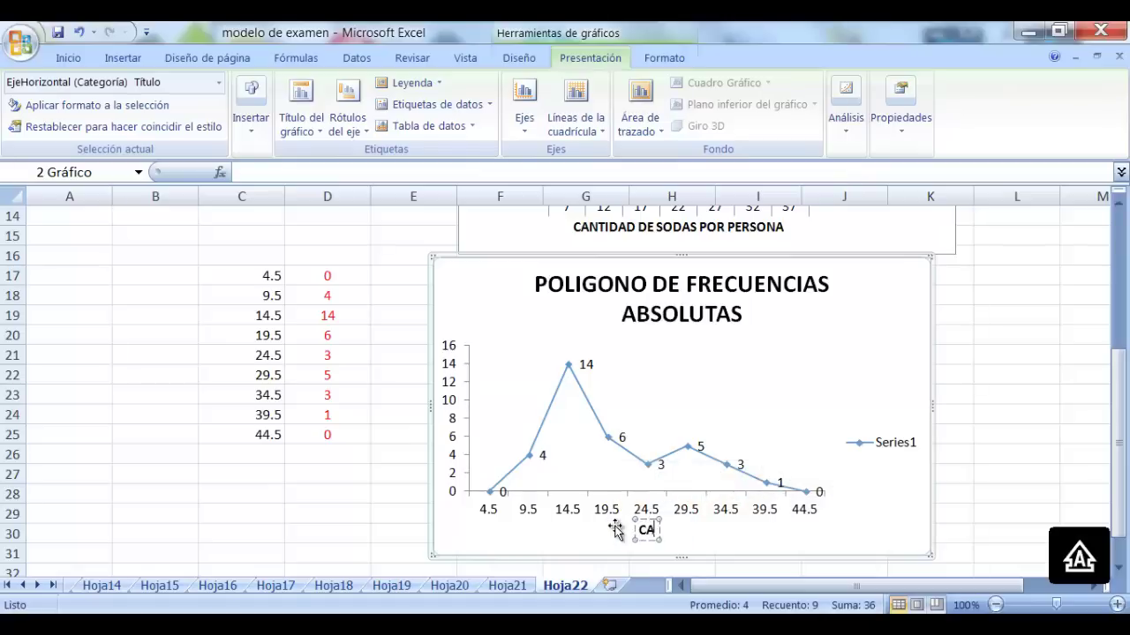
type("NTIDAD DE")
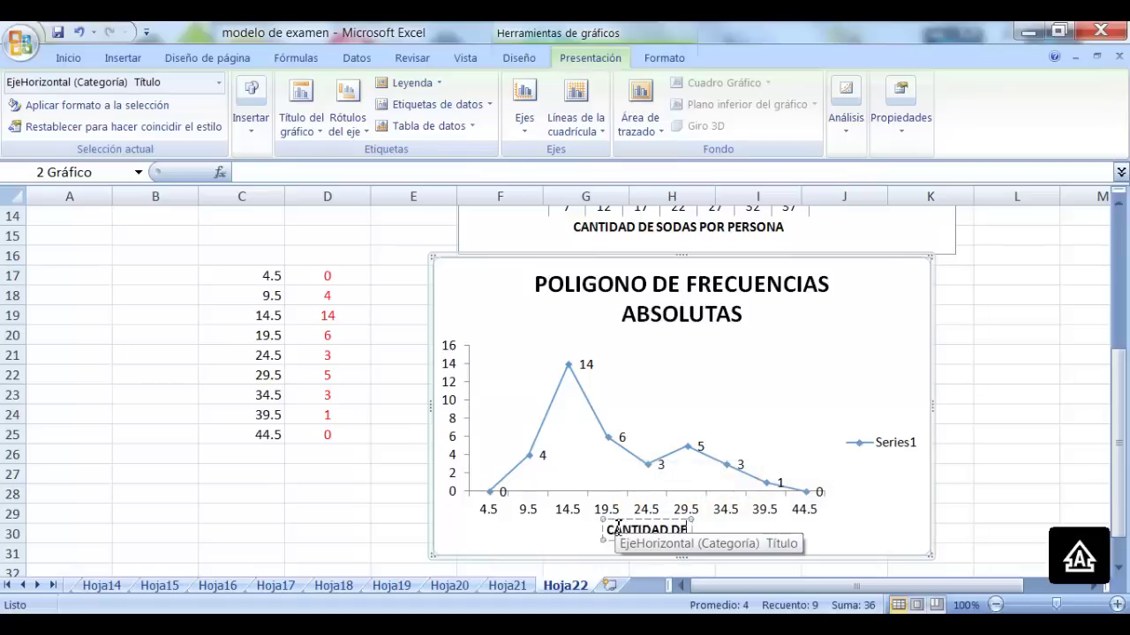
type(" SODAS POR PE")
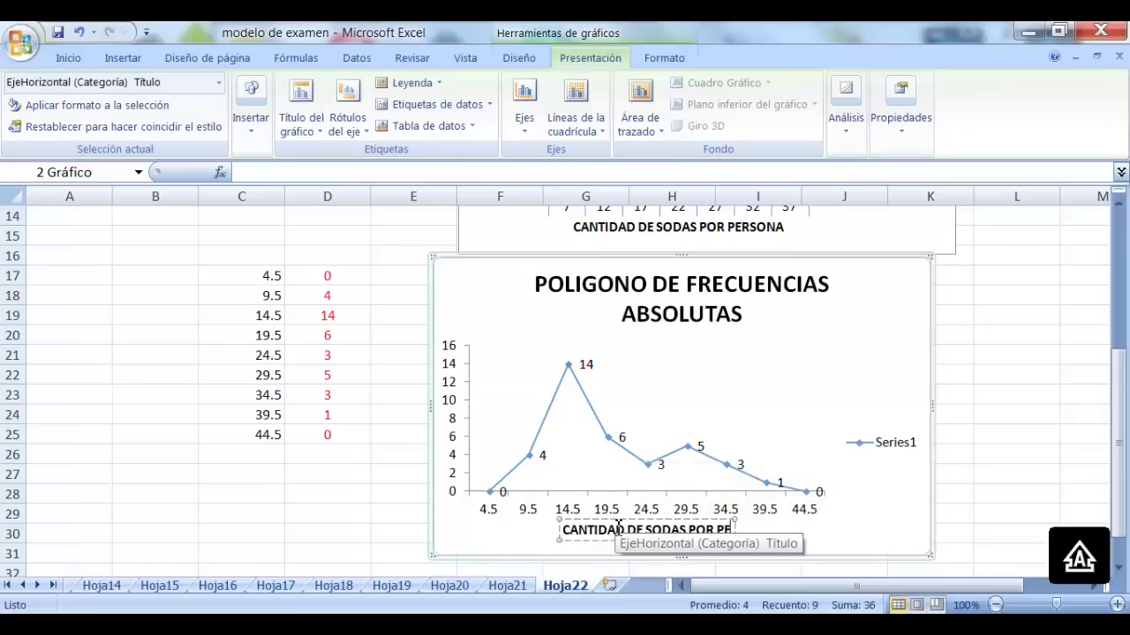
type("RSONA")
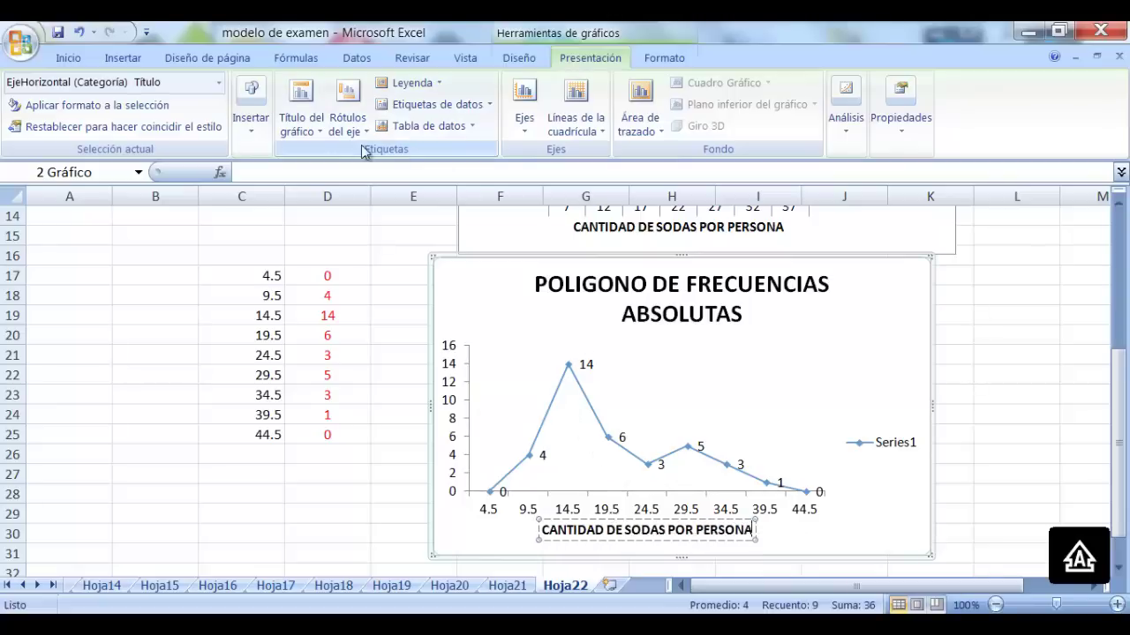
Add a rotated vertical axis title reading 'CANTIDAD DE PERSONAS'
left_click(348, 121)
mouse_move(455, 158)
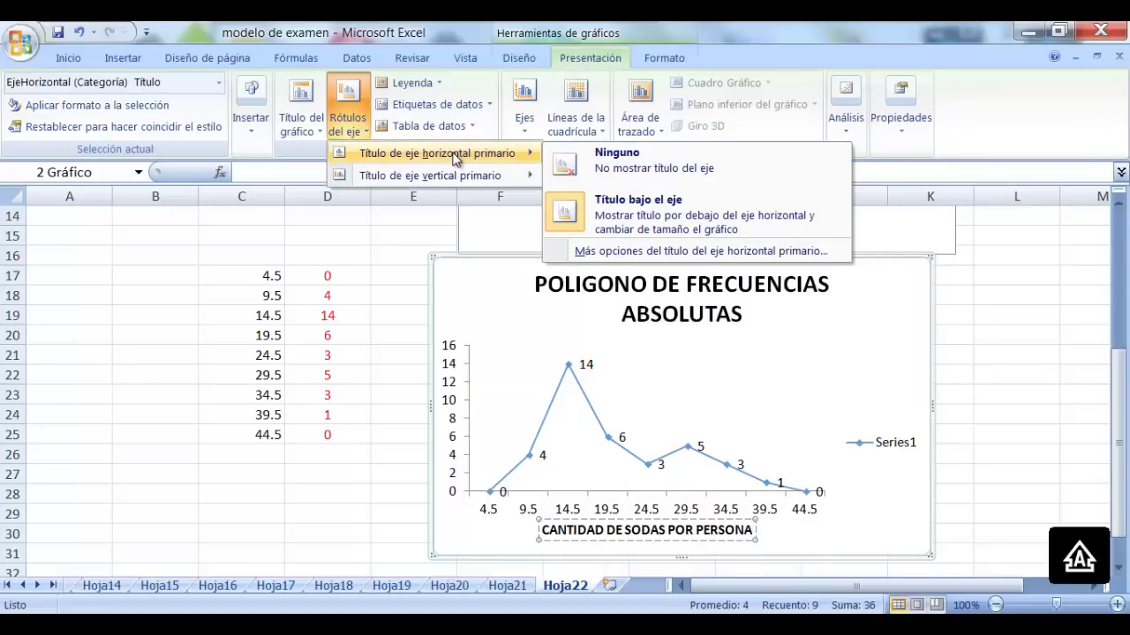
mouse_move(456, 181)
left_click(709, 236)
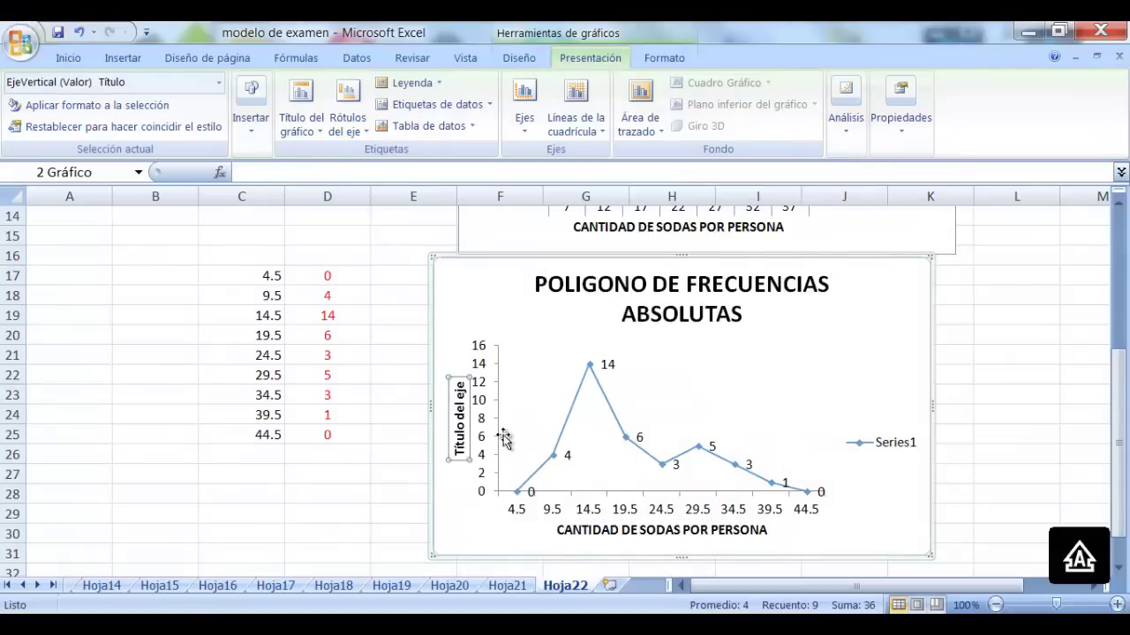
triple_click(460, 406)
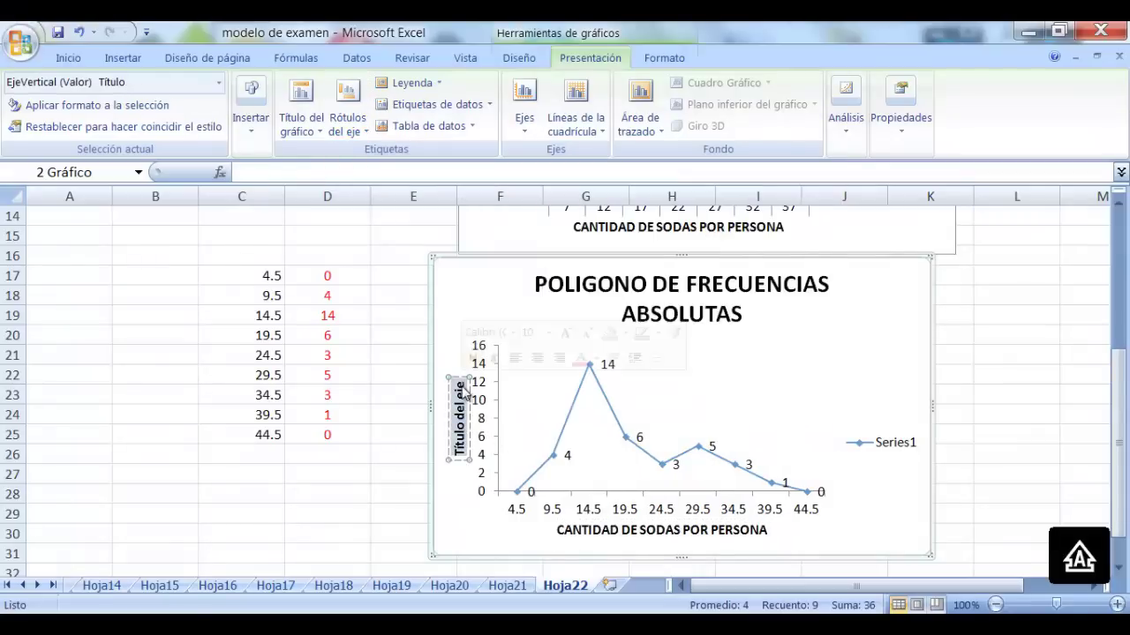
type("CANTIDAD D")
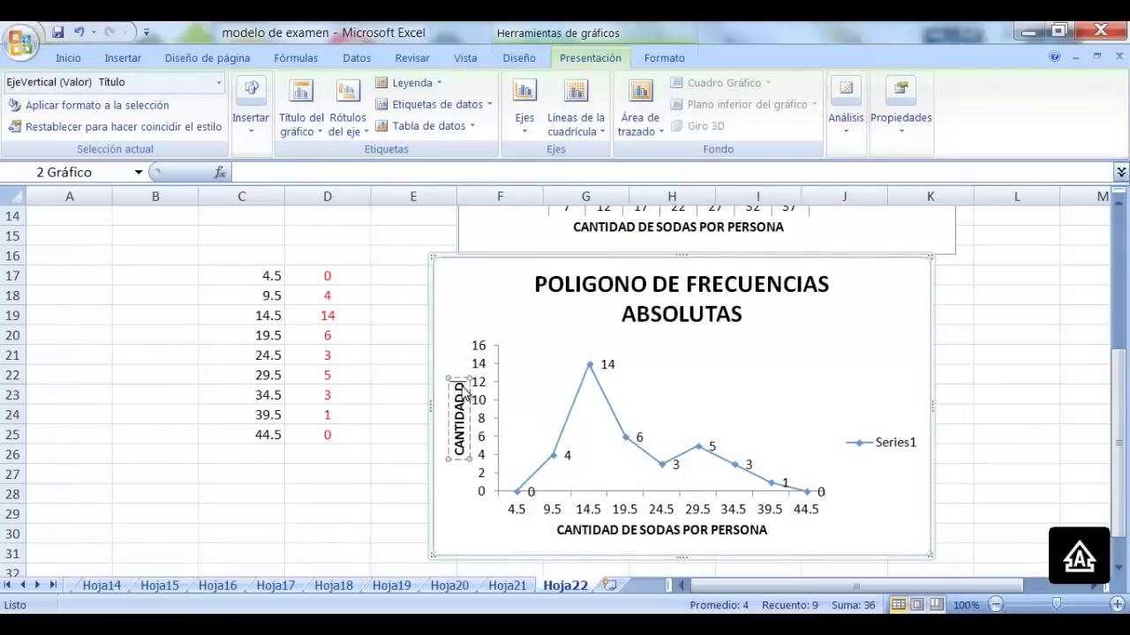
type("E PERSONAS")
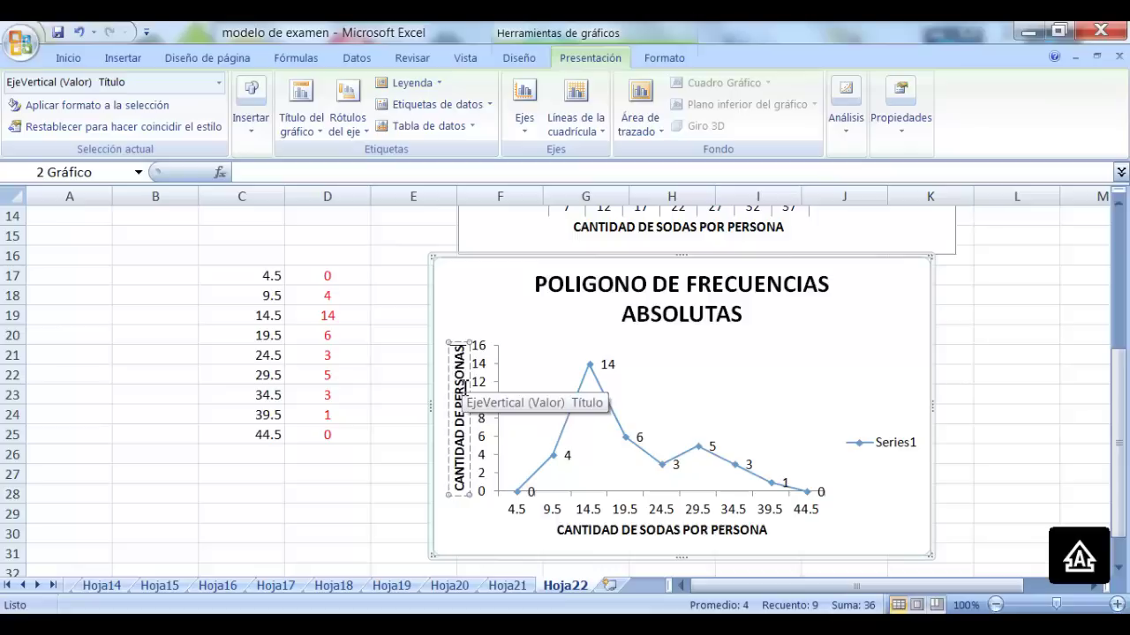
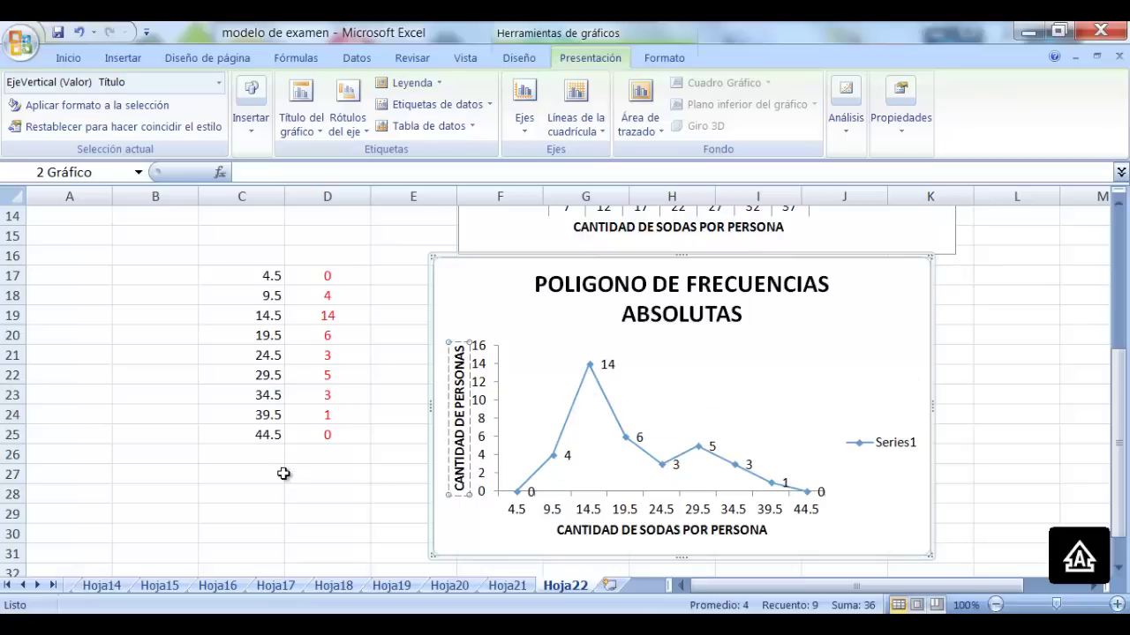
Copy the class marks and frequencies from C17:D25 into C34:D42
left_click(327, 499)
scroll(335, 479, "up", 5)
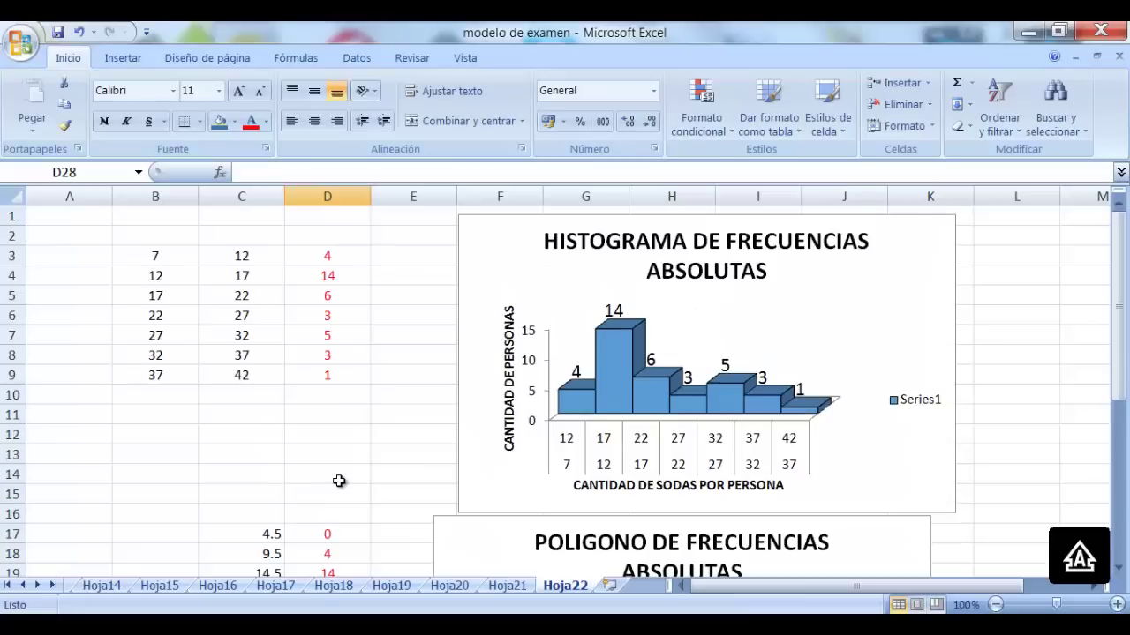
scroll(339, 481, "down", 4)
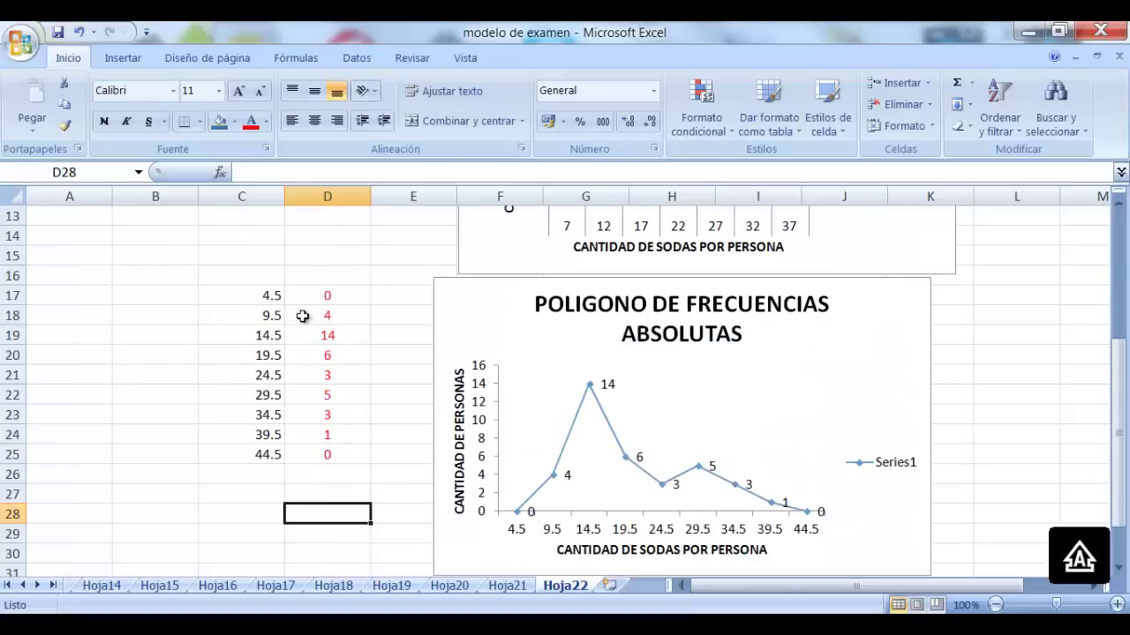
left_click_drag(262, 296, 327, 454)
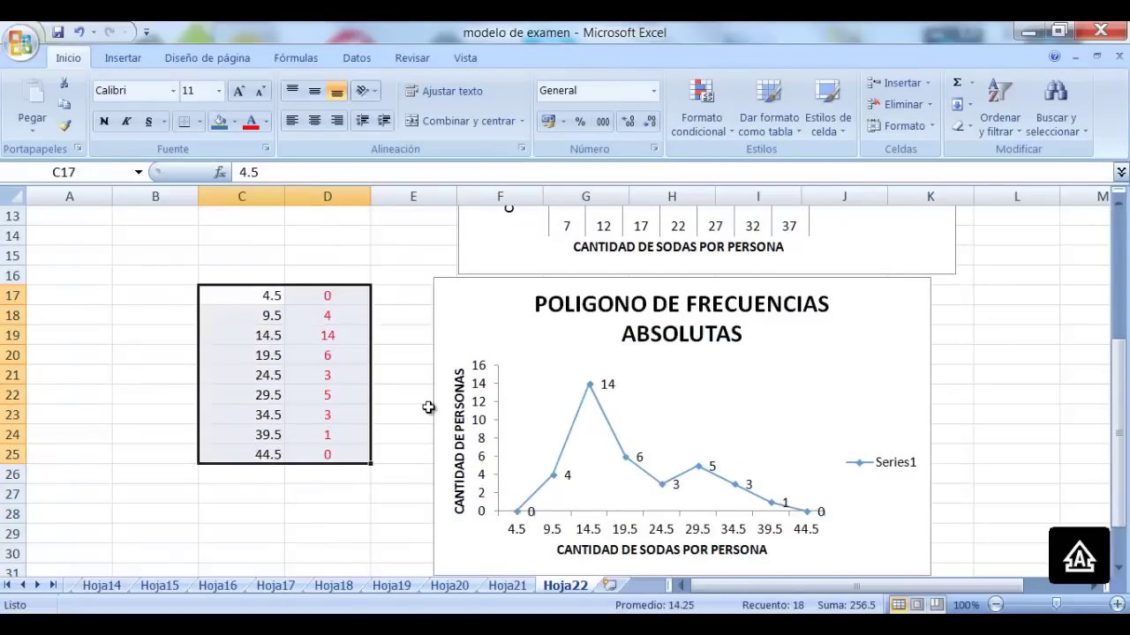
key("ctrl+c")
scroll(330, 426, "down", 4)
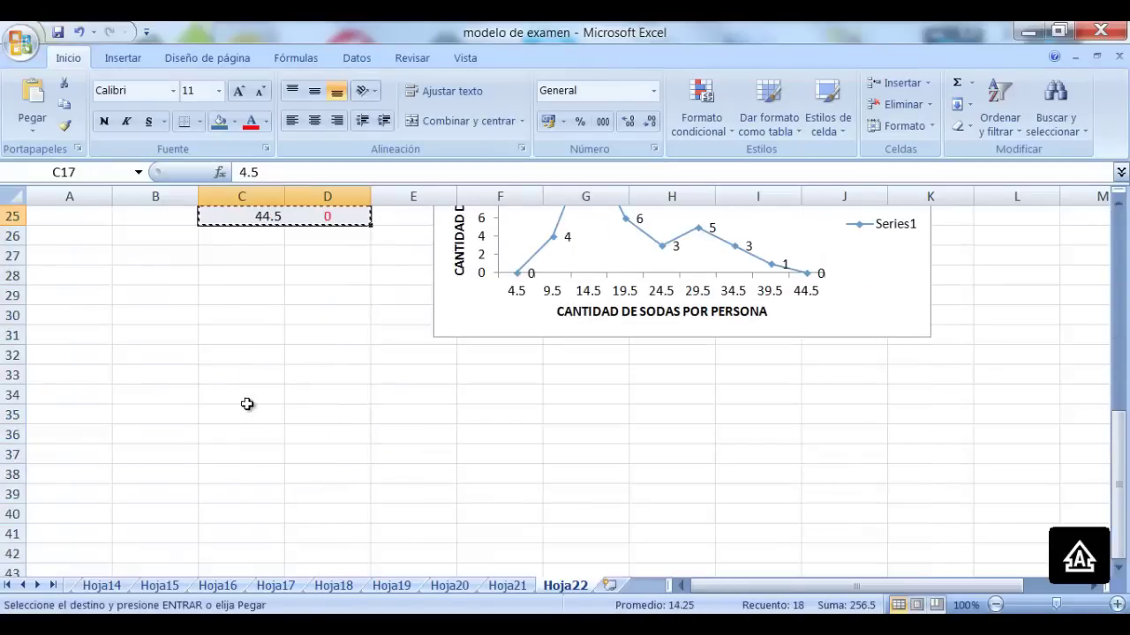
left_click_drag(247, 399, 350, 574)
key("ctrl+v")
left_click(496, 456)
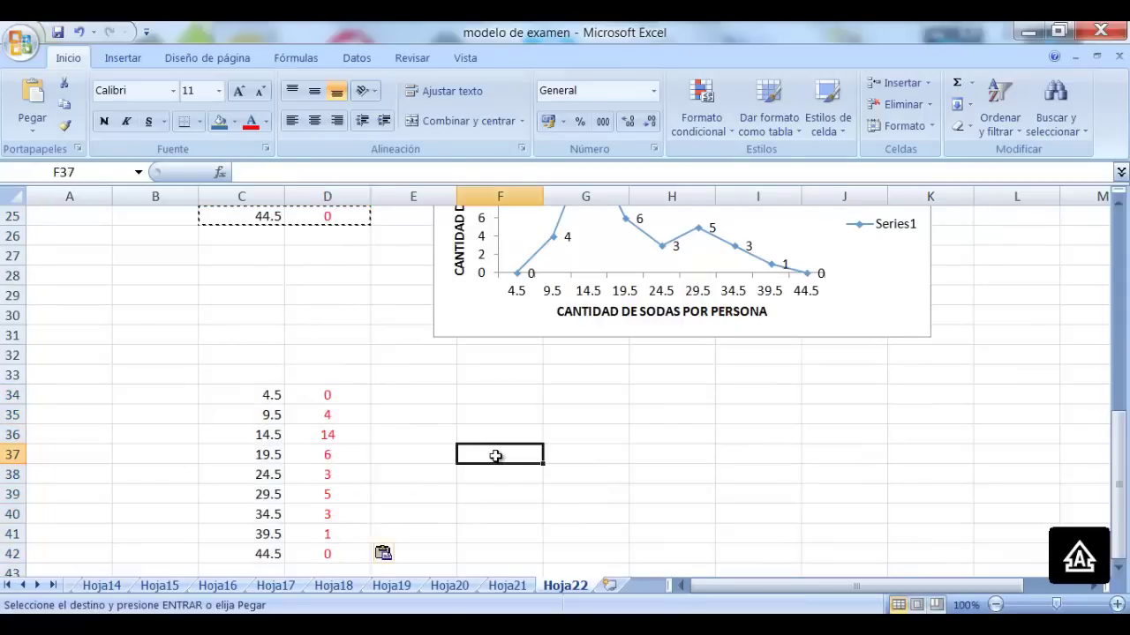
Duplicate the frequencies D34:D42 into E34:E42, then select D34:E42
scroll(496, 456, "down", 1)
left_click_drag(340, 338, 327, 494)
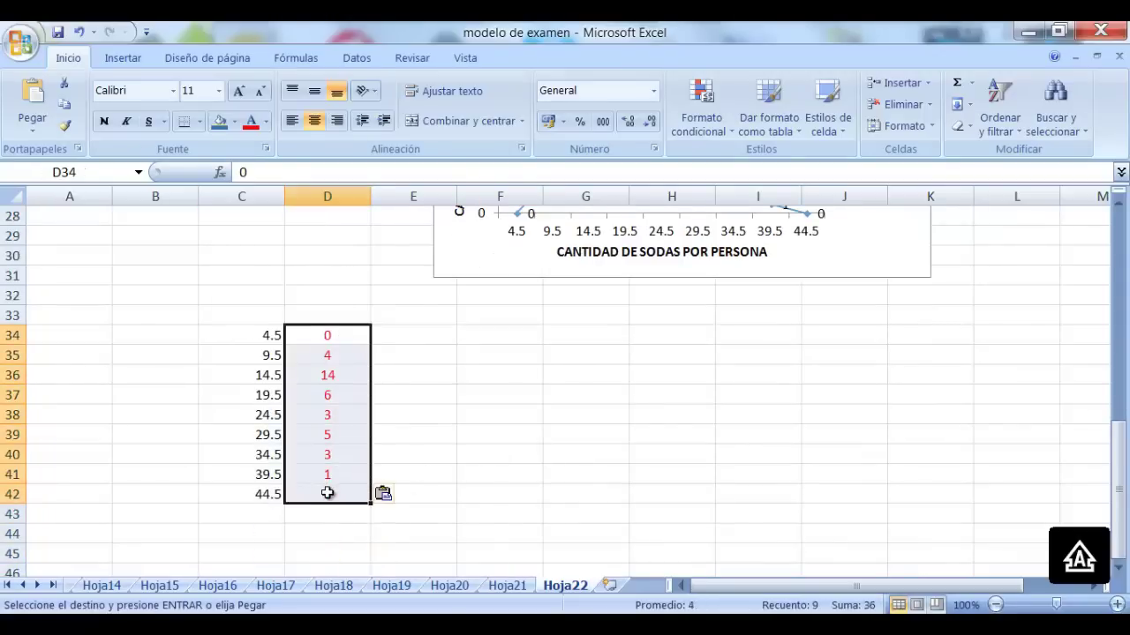
key("ctrl+c")
left_click_drag(401, 335, 419, 495)
key("ctrl+v")
left_click(487, 395)
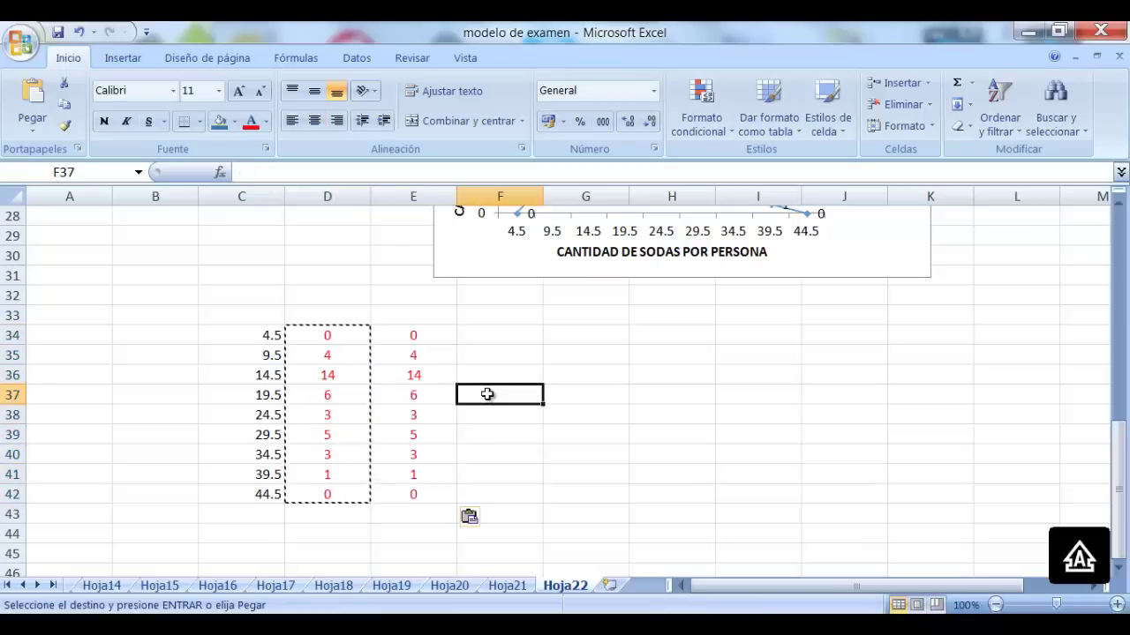
left_click_drag(301, 336, 385, 497)
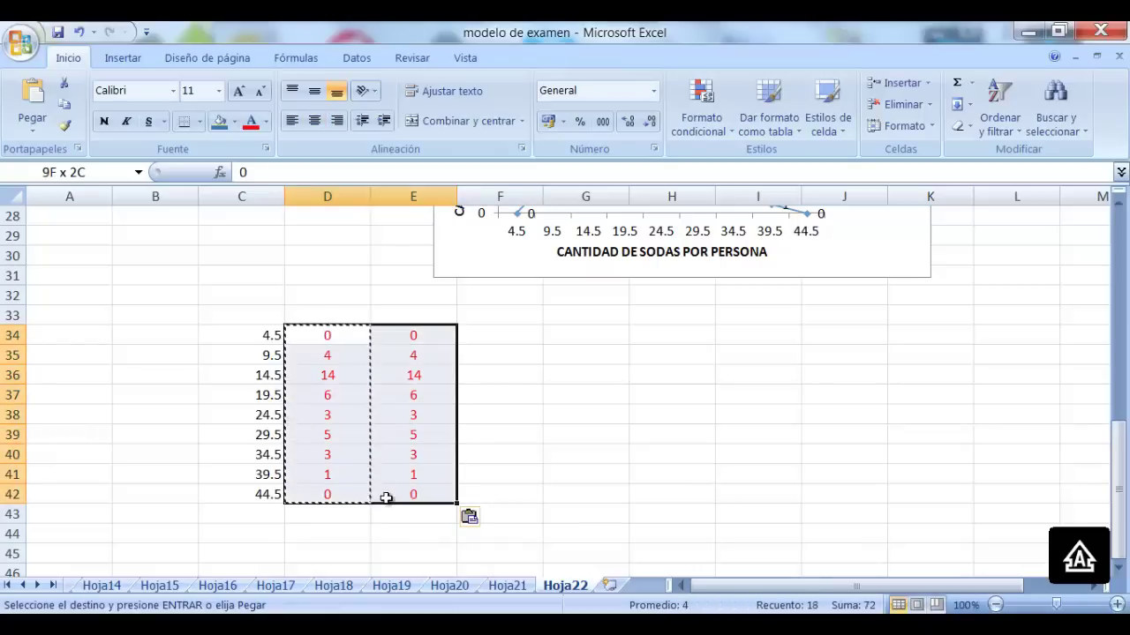
Insert a clustered column chart from the two frequency columns
left_click(128, 59)
left_click(336, 106)
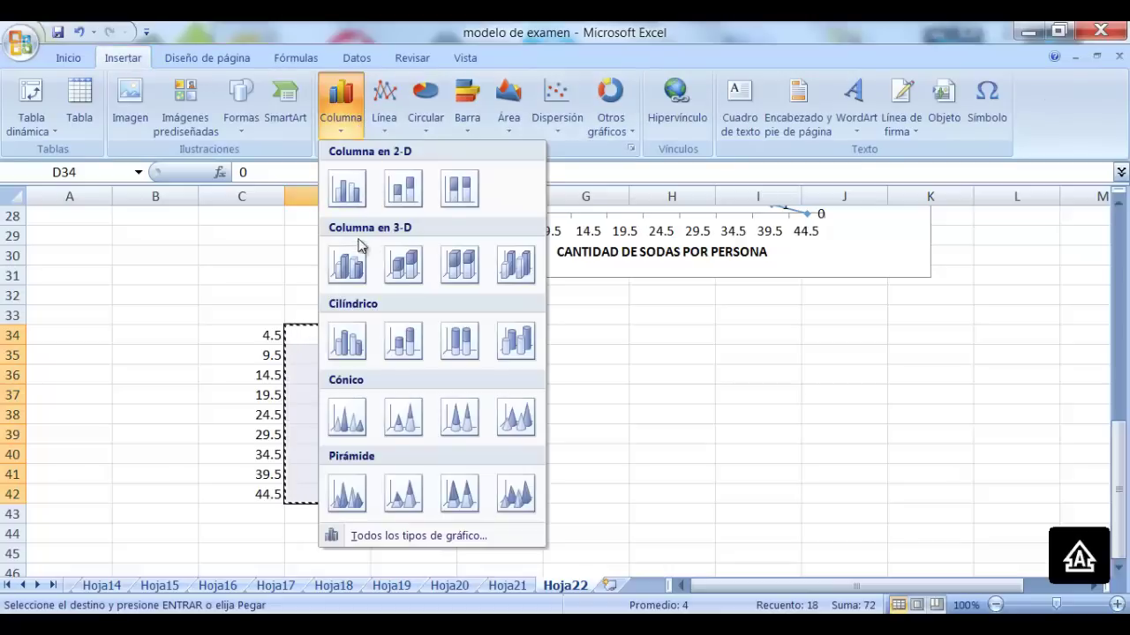
left_click(344, 189)
left_click_drag(795, 298, 1003, 353)
scroll(971, 336, "down", 2)
scroll(933, 312, "up", 1)
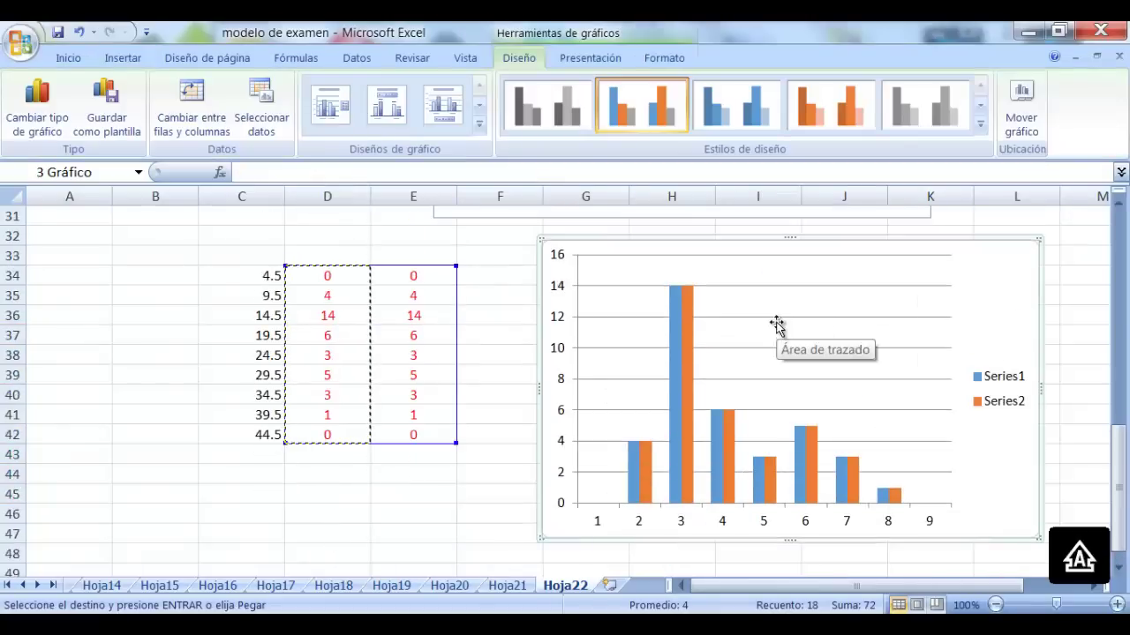
Change Series2 to a line with markers so it overlays the columns
left_click(777, 318)
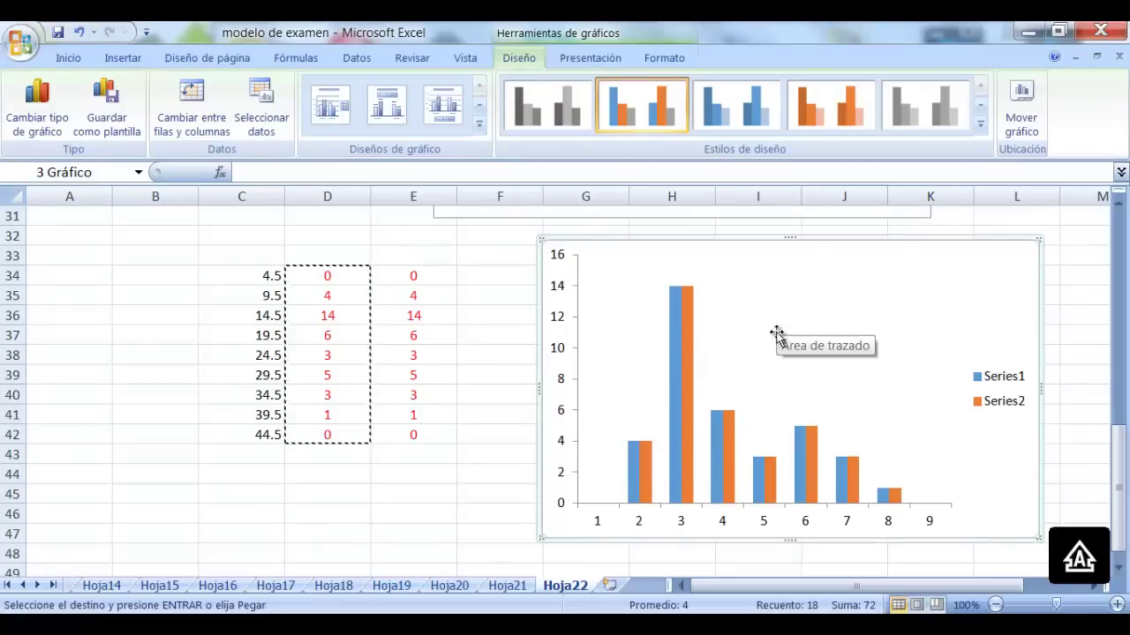
right_click(689, 316)
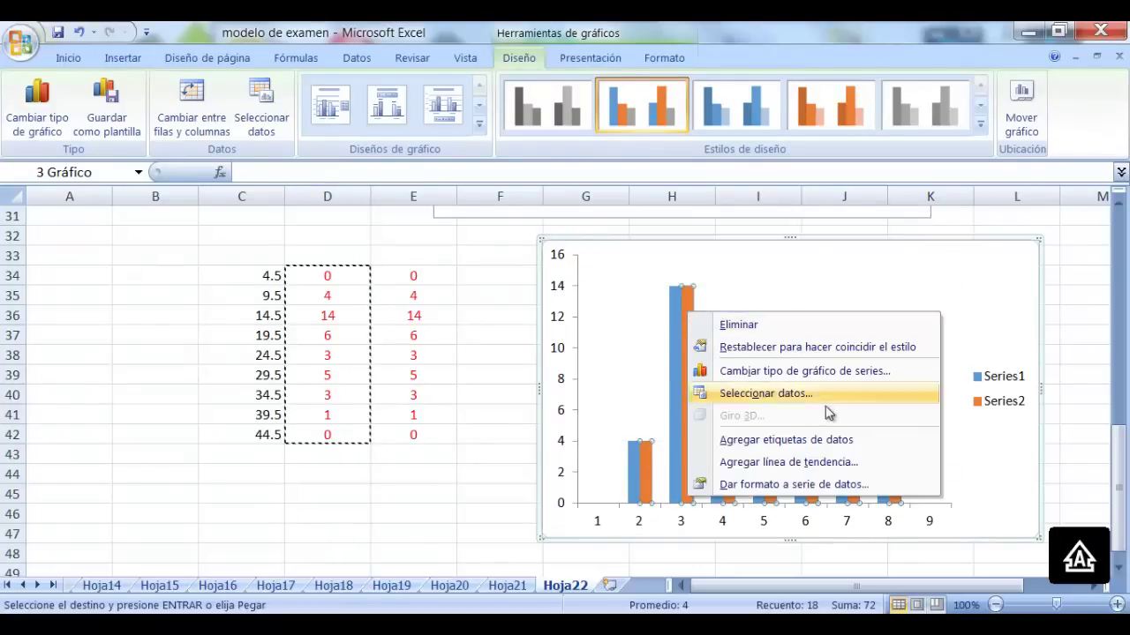
left_click(818, 371)
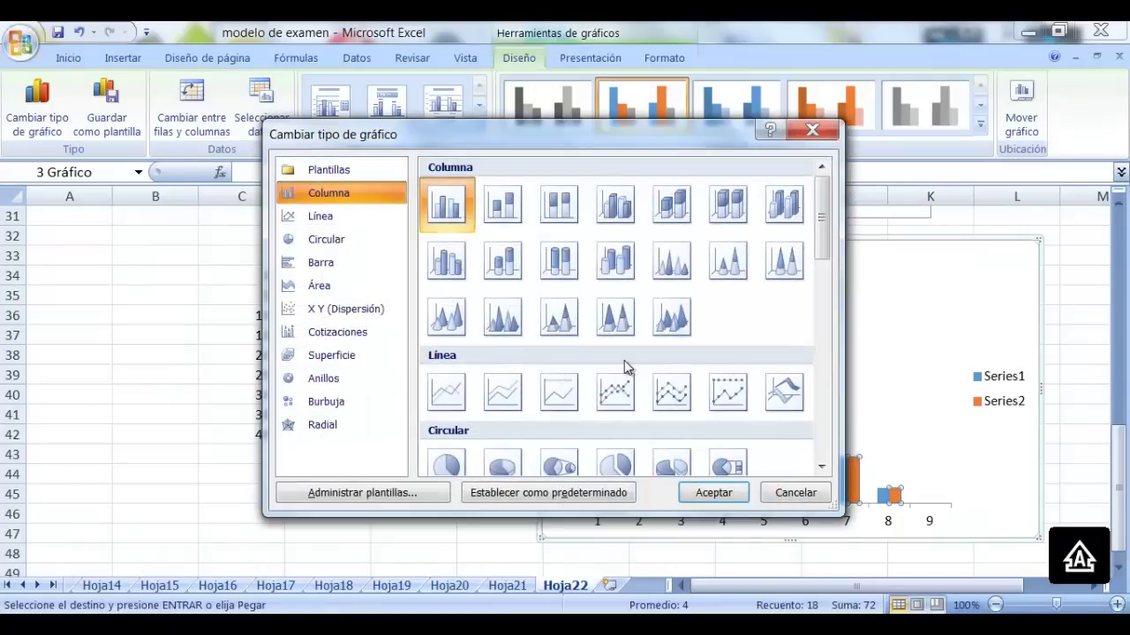
left_click(617, 399)
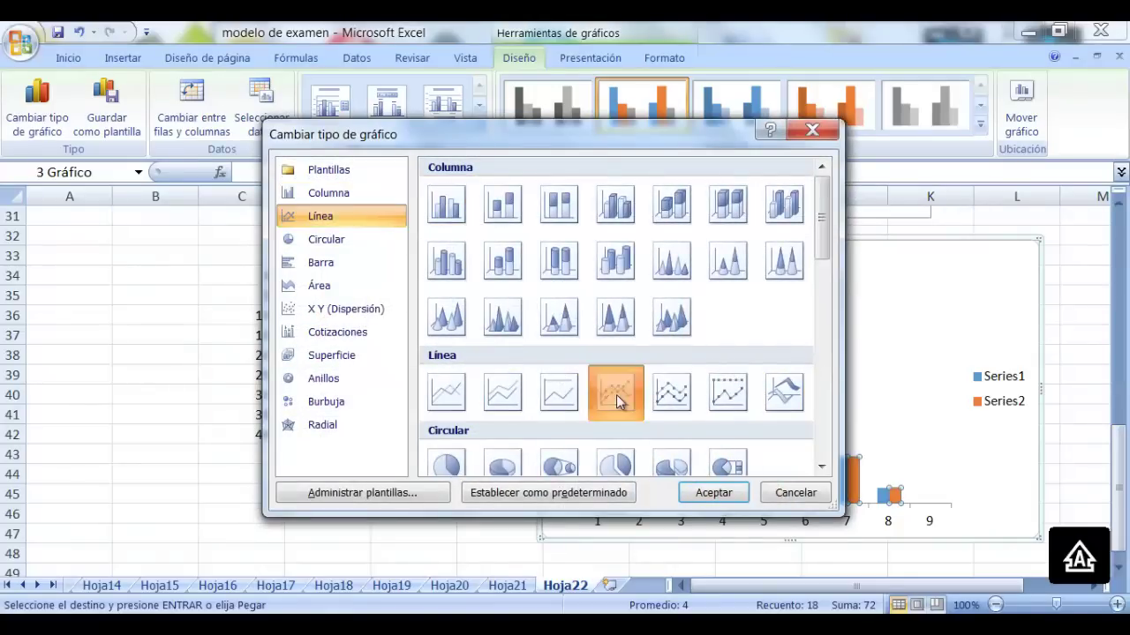
left_click(728, 498)
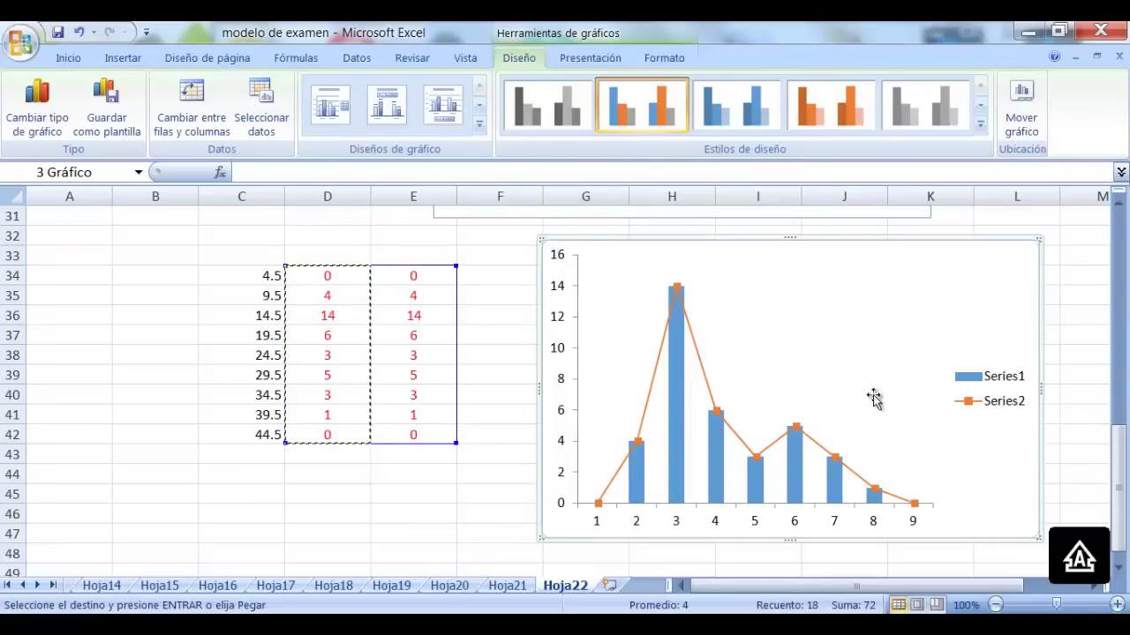
Give Series1 a 0% gap width with solid borders, and add value labels to the series
right_click(680, 374)
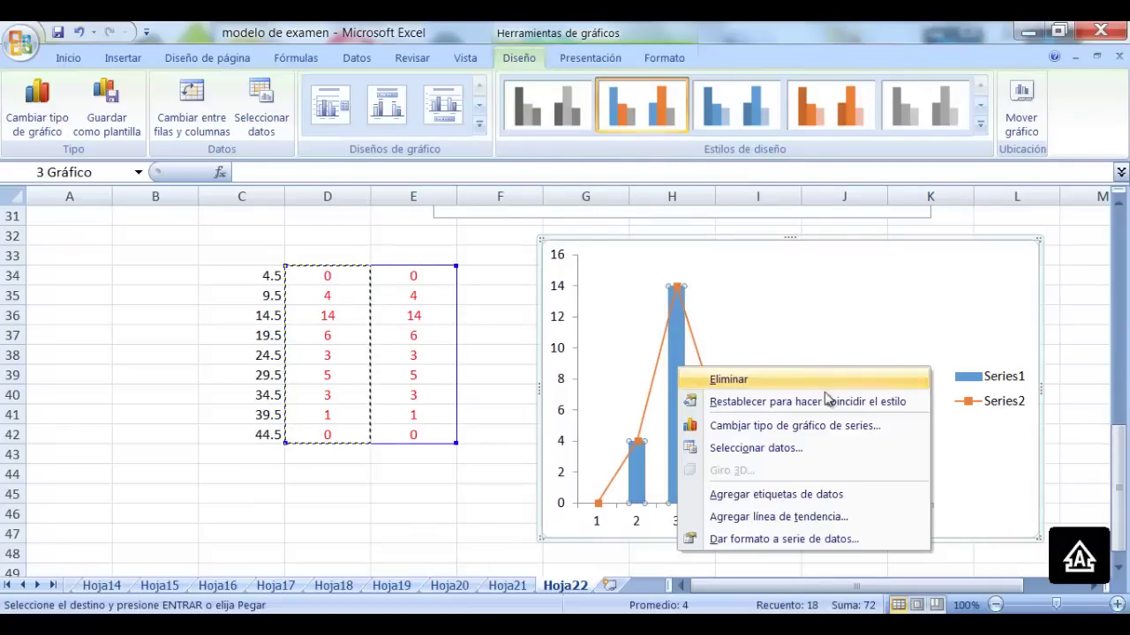
left_click(820, 539)
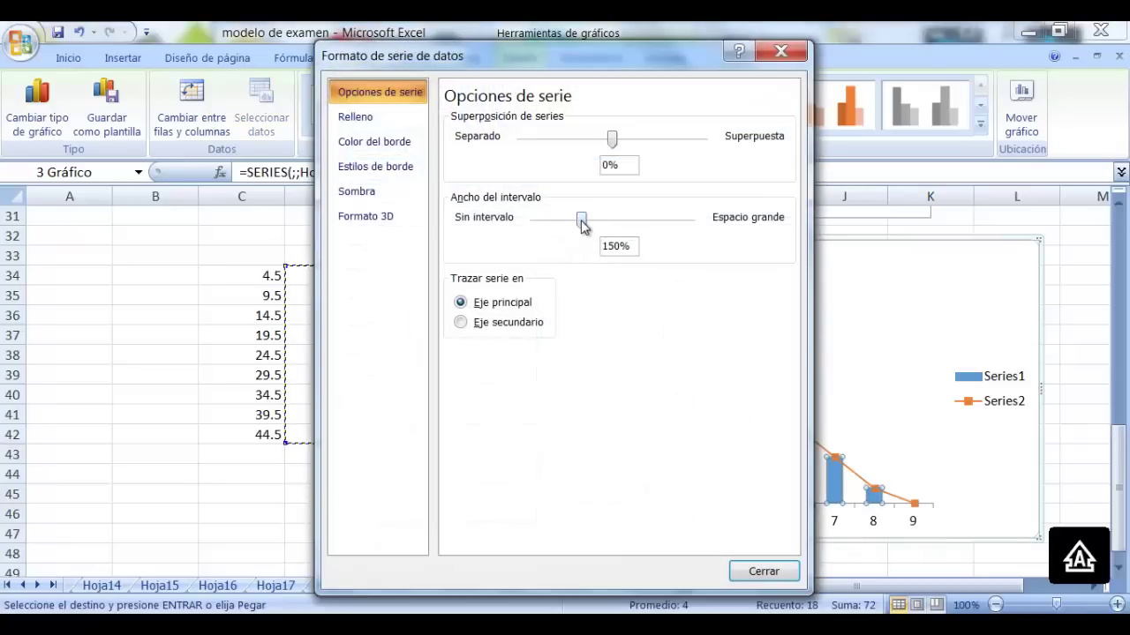
left_click_drag(578, 221, 518, 226)
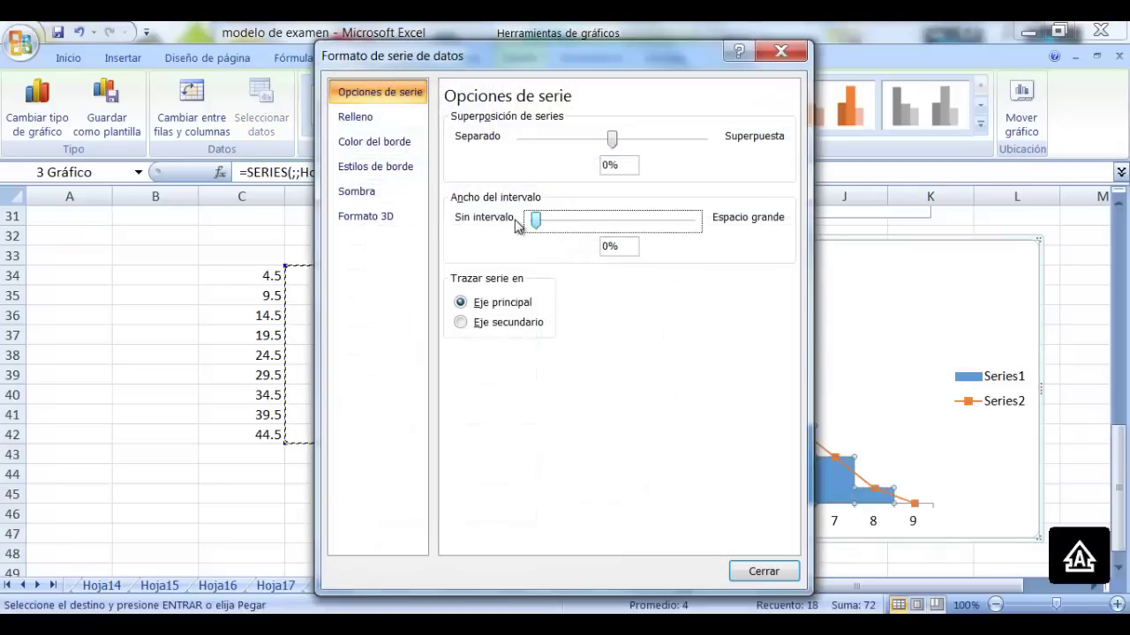
left_click(374, 141)
left_click(450, 139)
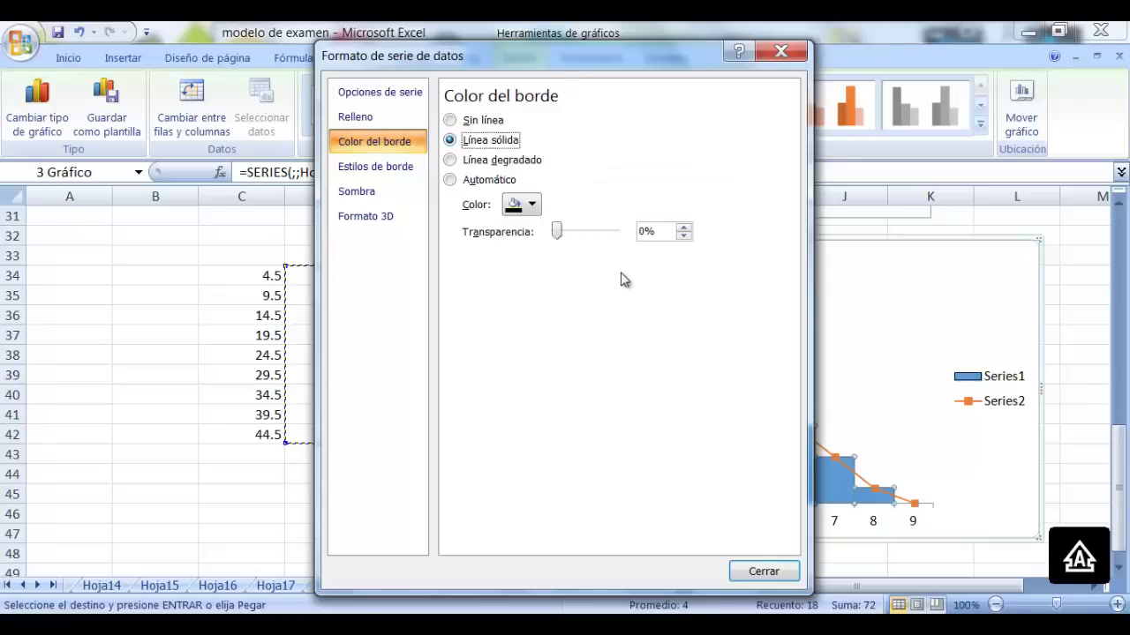
left_click(766, 572)
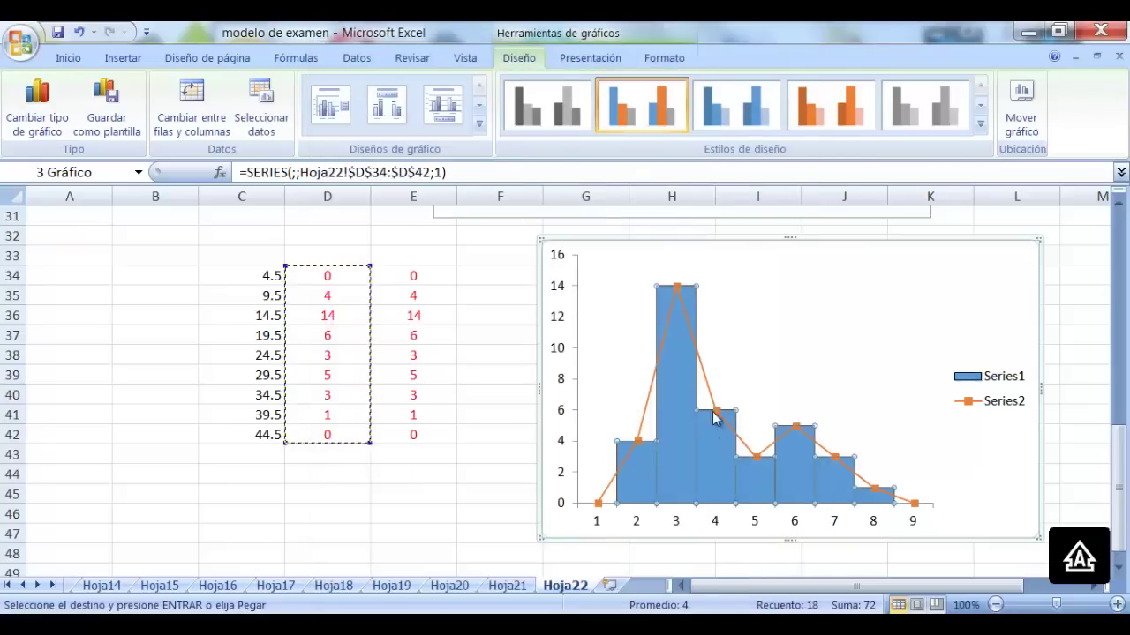
right_click(674, 358)
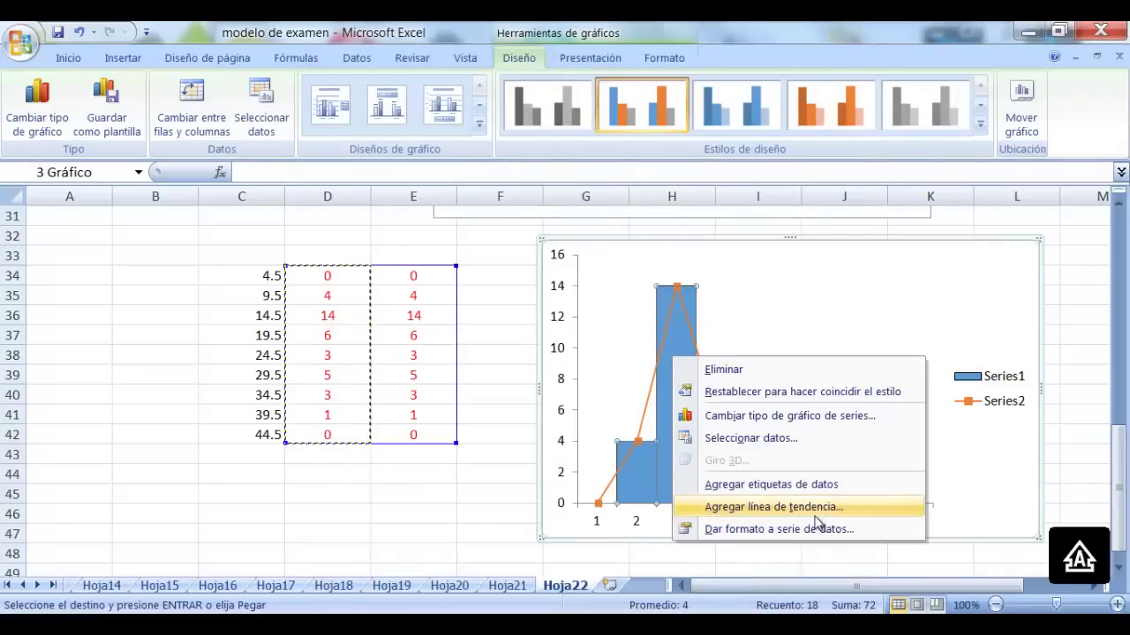
left_click(820, 488)
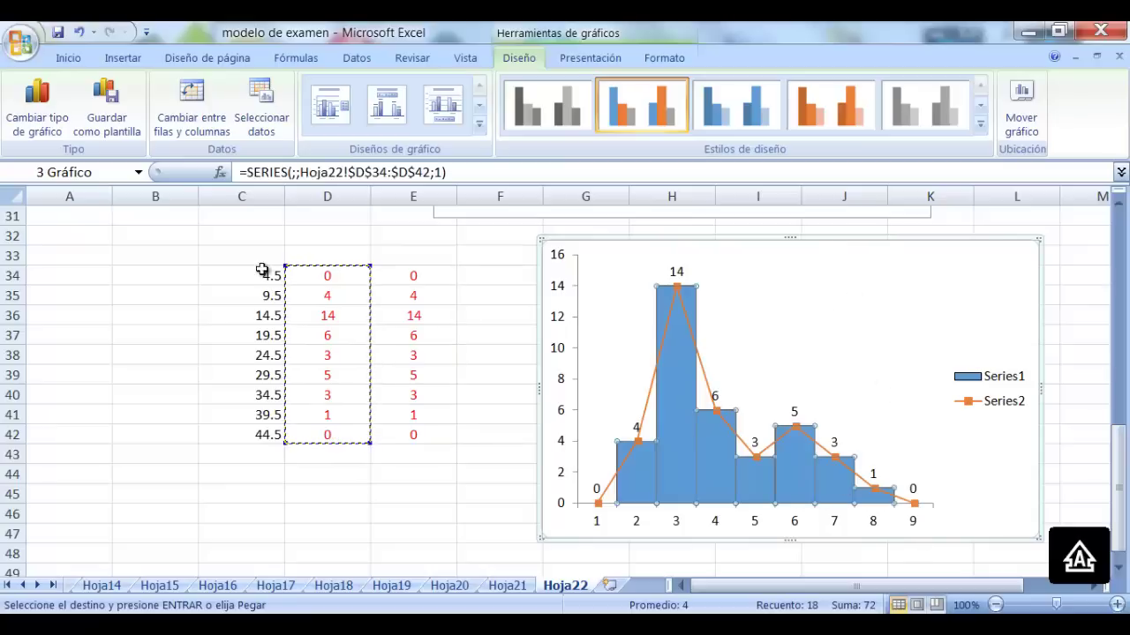
Use the class marks in C34:C42 (4.5–44.5) as the horizontal axis labels
right_click(793, 318)
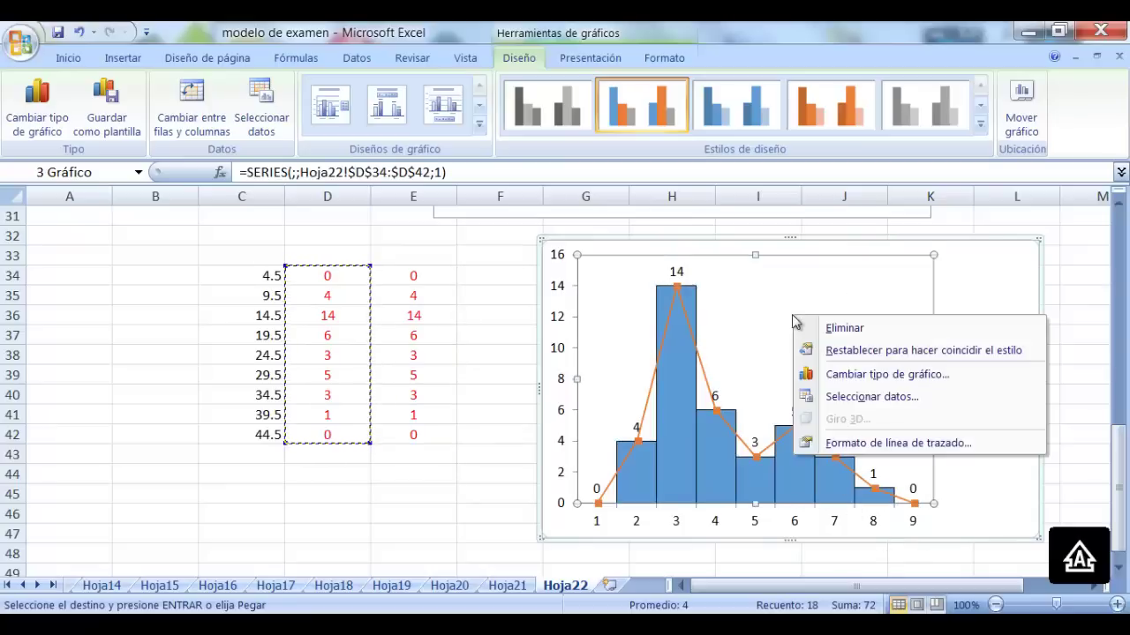
left_click(874, 398)
left_click(713, 295)
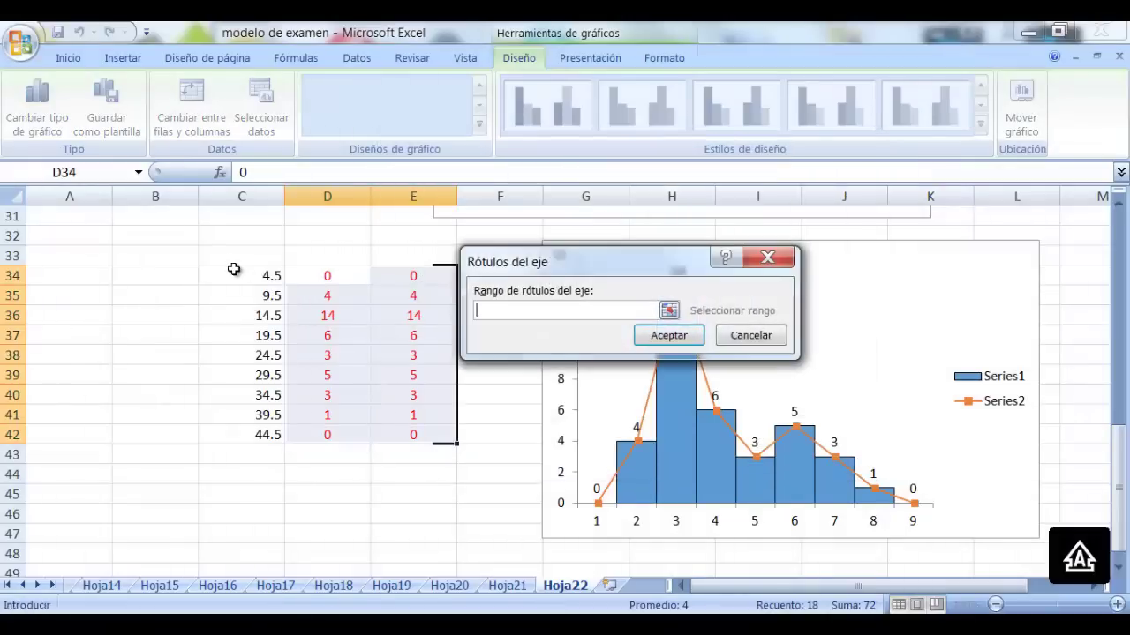
left_click_drag(233, 269, 260, 434)
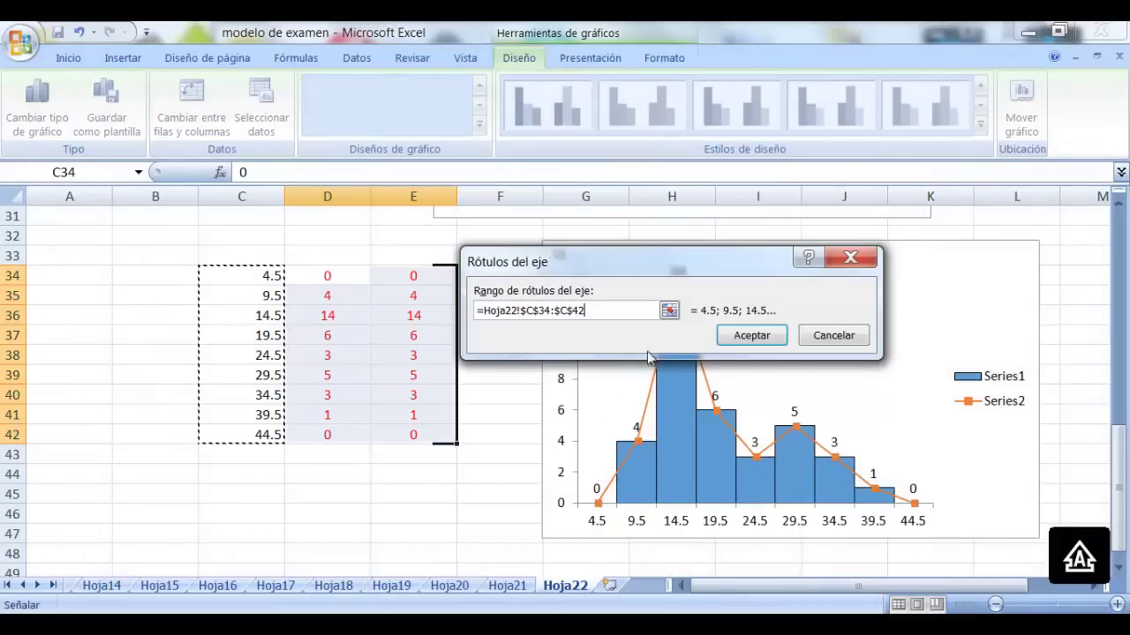
left_click(752, 335)
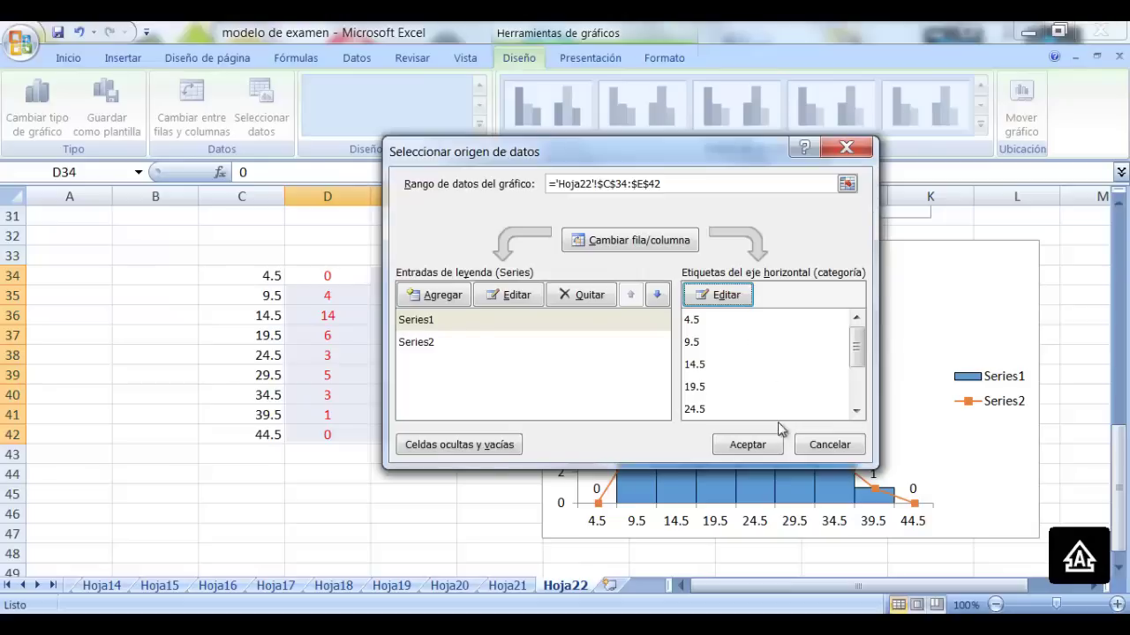
left_click(764, 443)
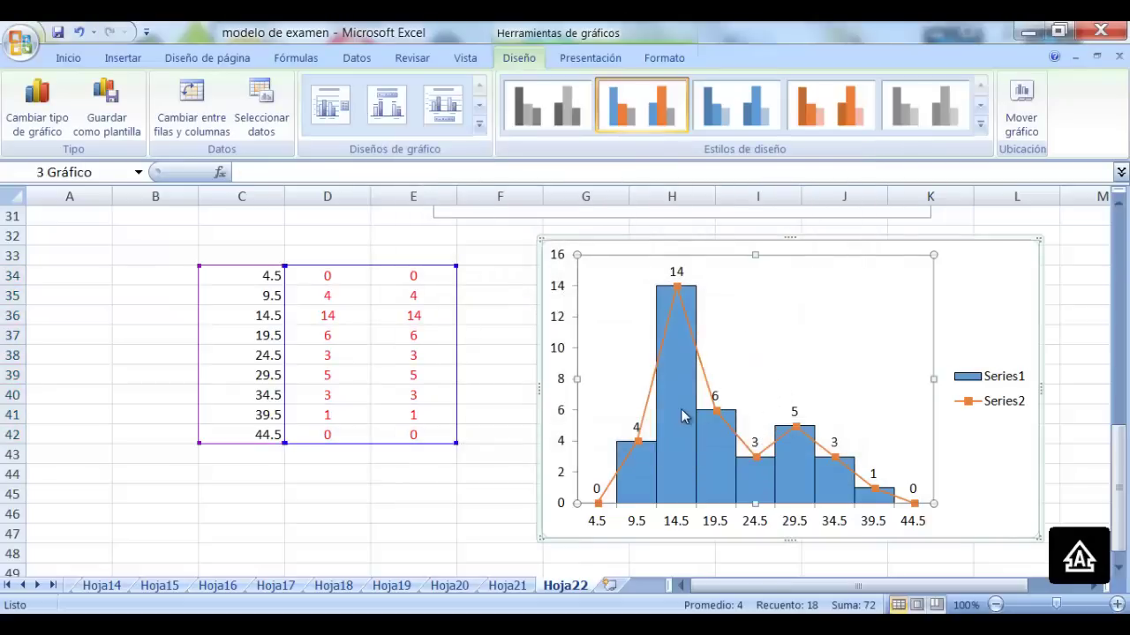
mouse_move(681, 416)
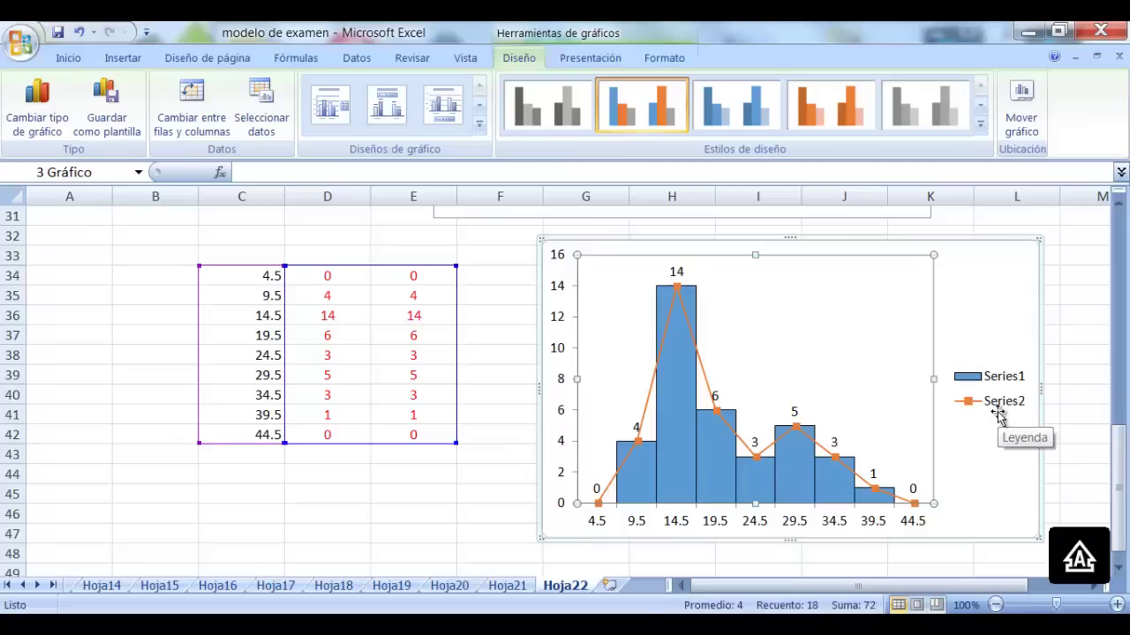
Rename Series1 to HISTOGRAMA in the chart's data source settings
right_click(980, 308)
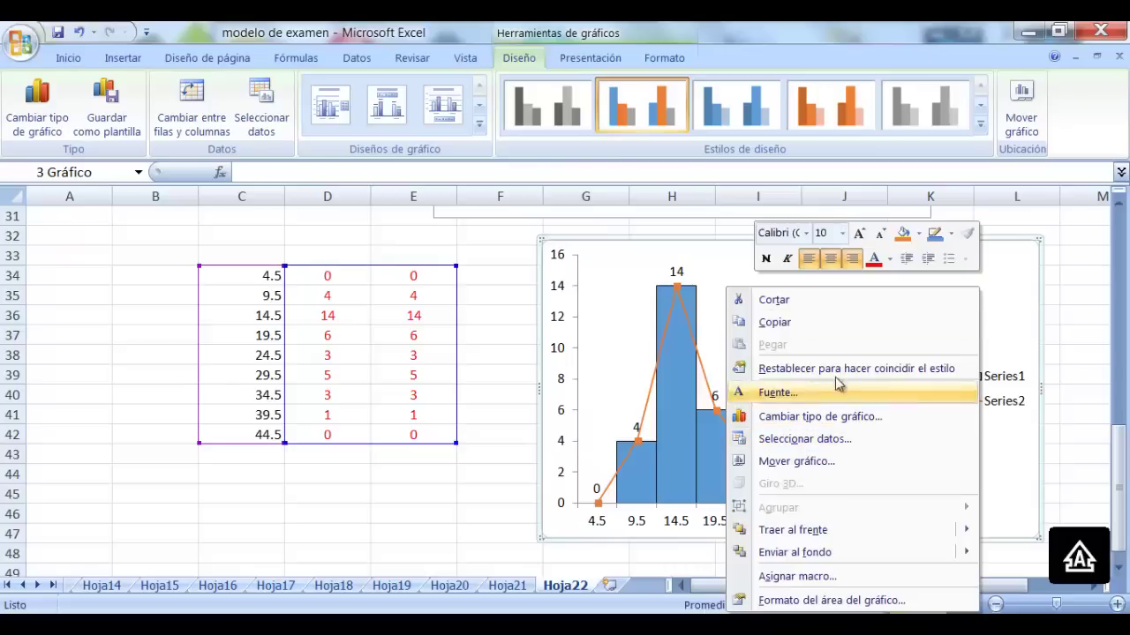
right_click(706, 278)
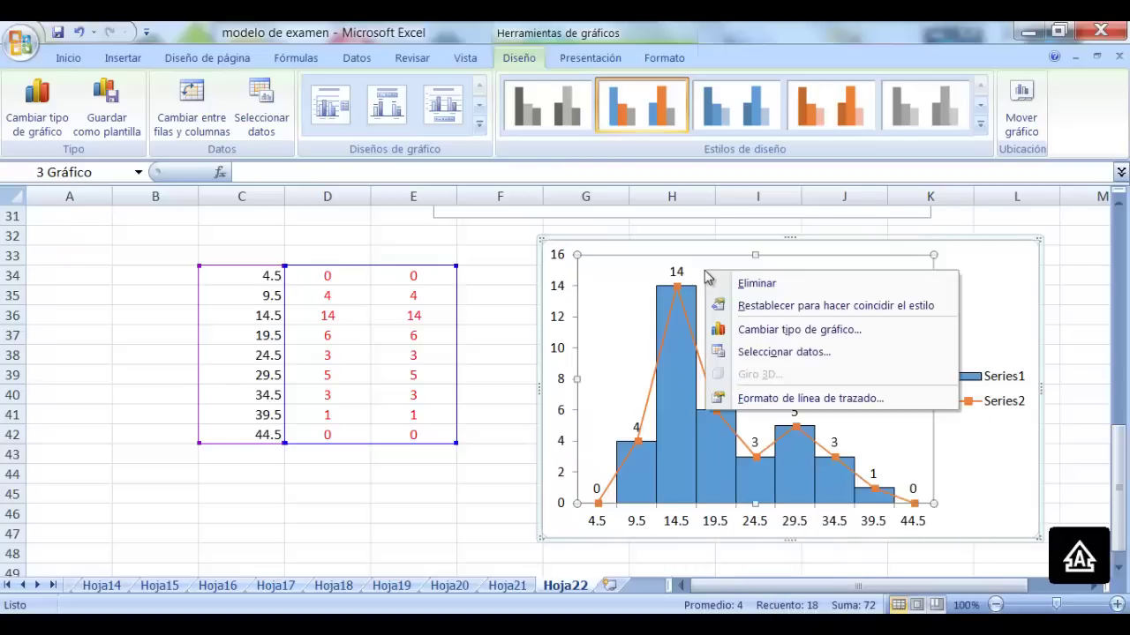
left_click(797, 356)
left_click(517, 325)
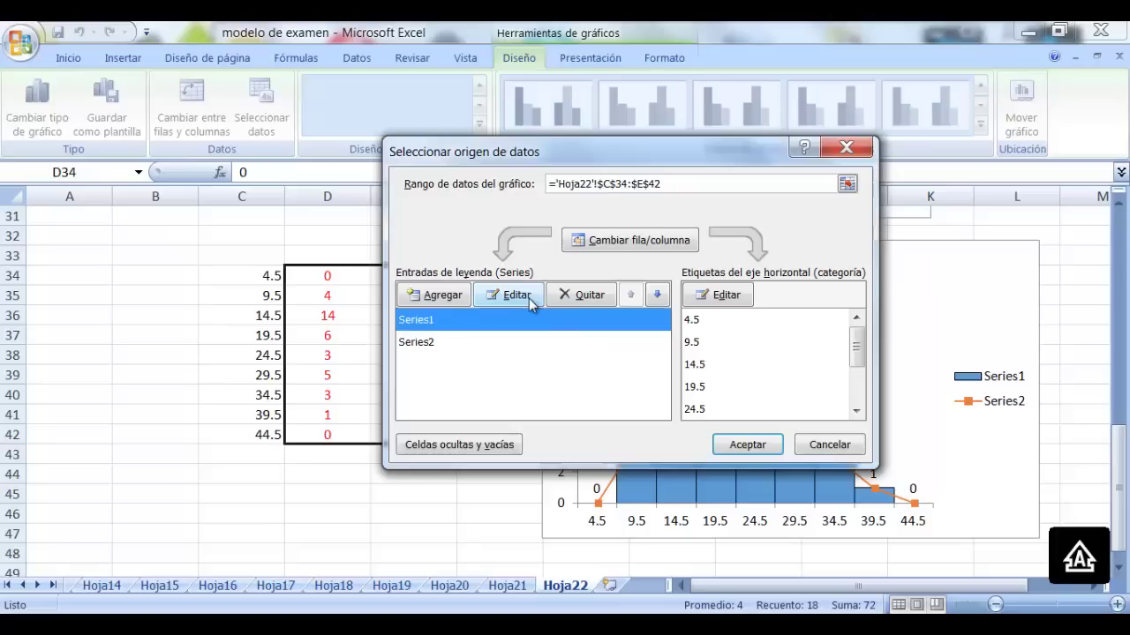
left_click(518, 296)
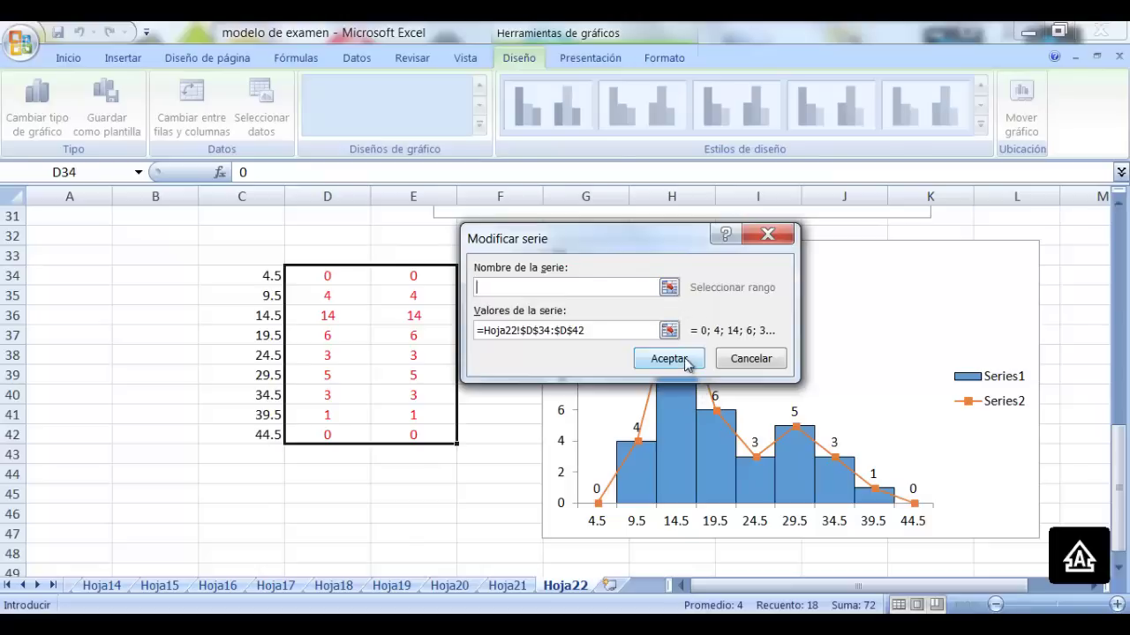
left_click(749, 359)
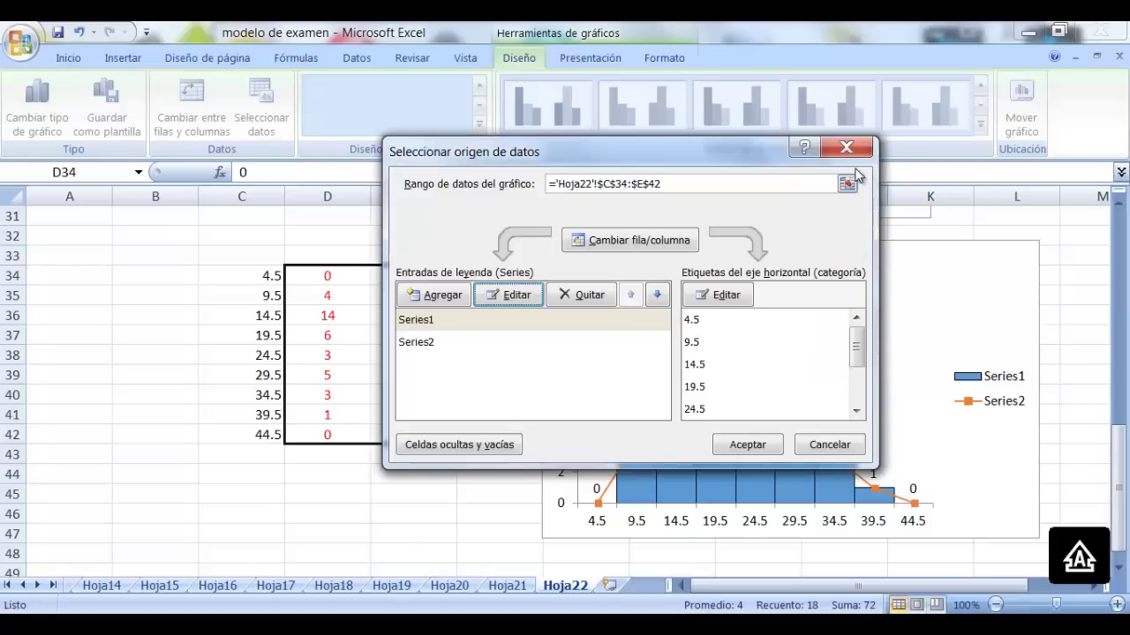
left_click(512, 326)
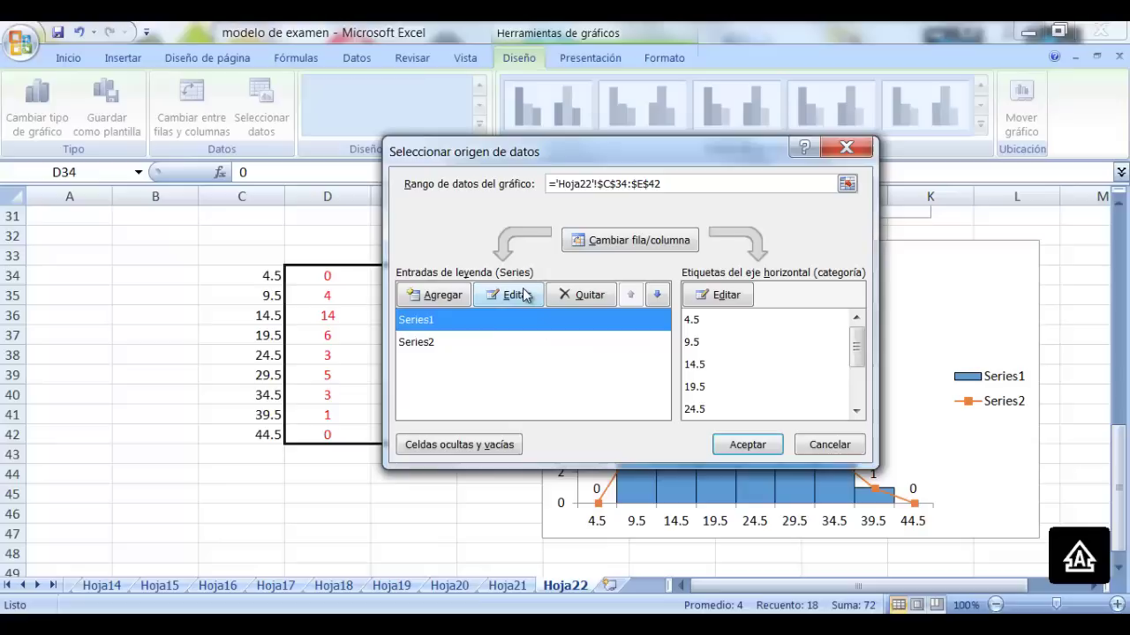
left_click(511, 295)
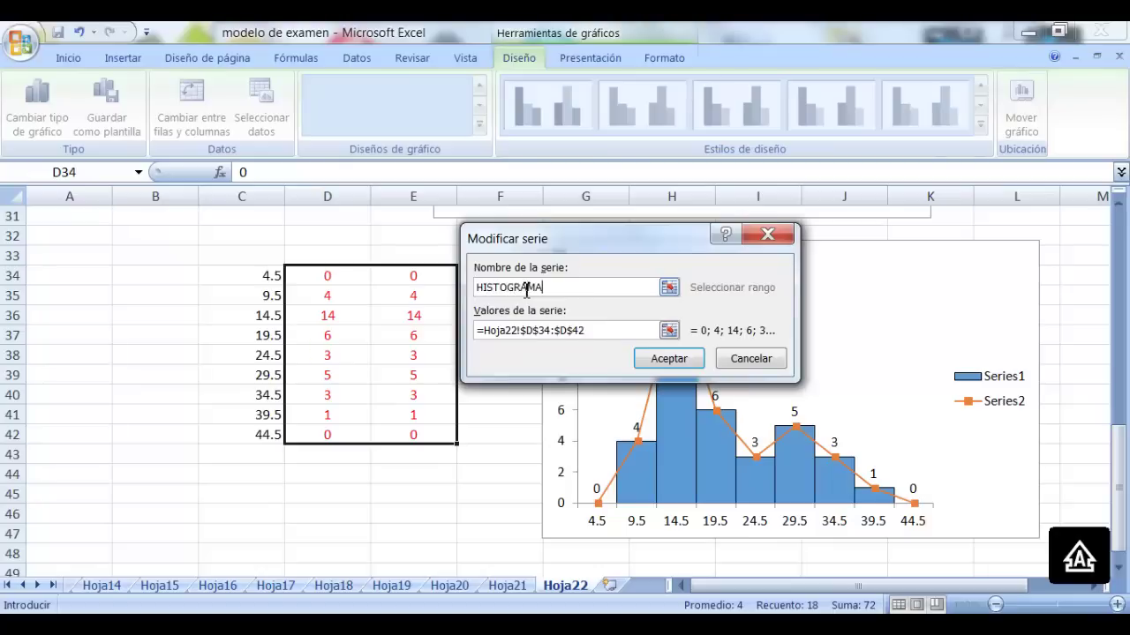
left_click(672, 359)
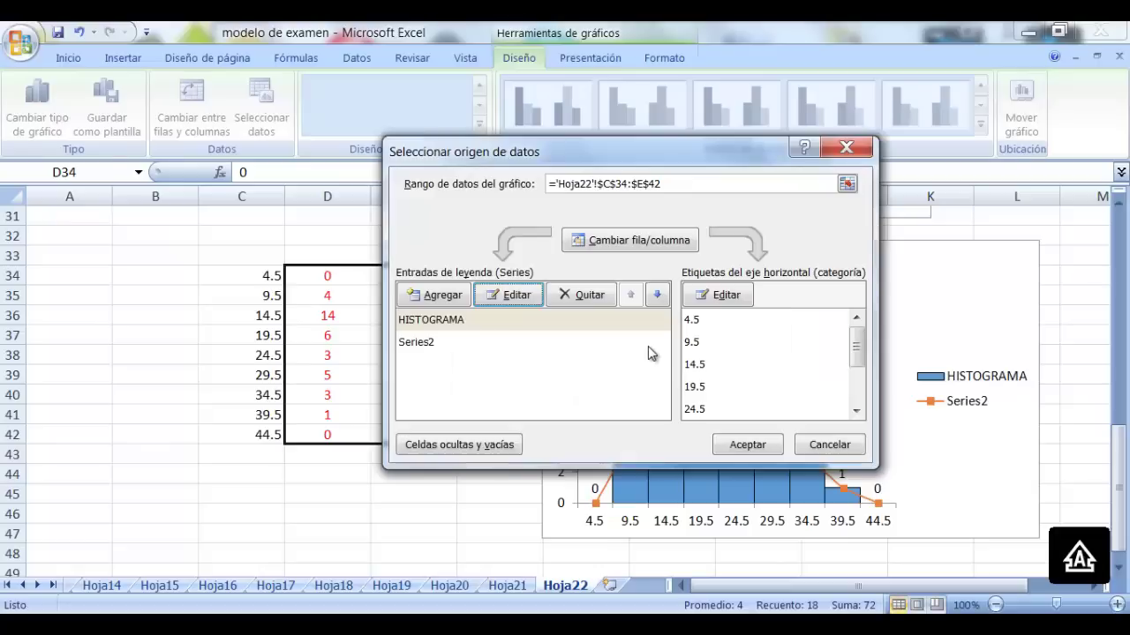
Rename Series2 to POLIGONO and apply the changes to the chart
left_click(482, 349)
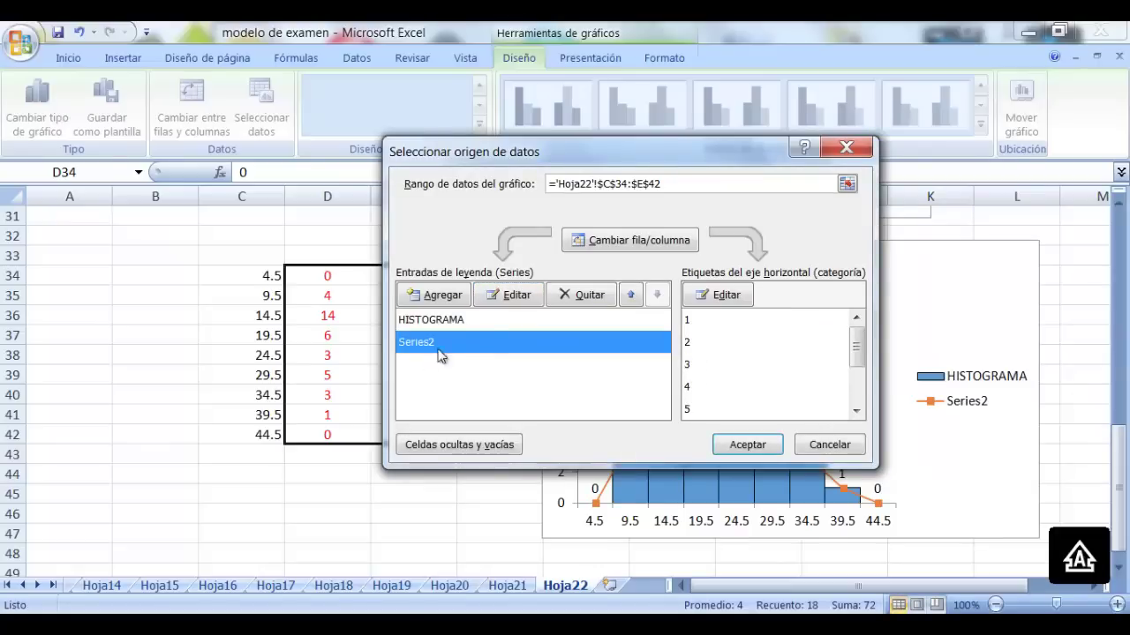
left_click(519, 296)
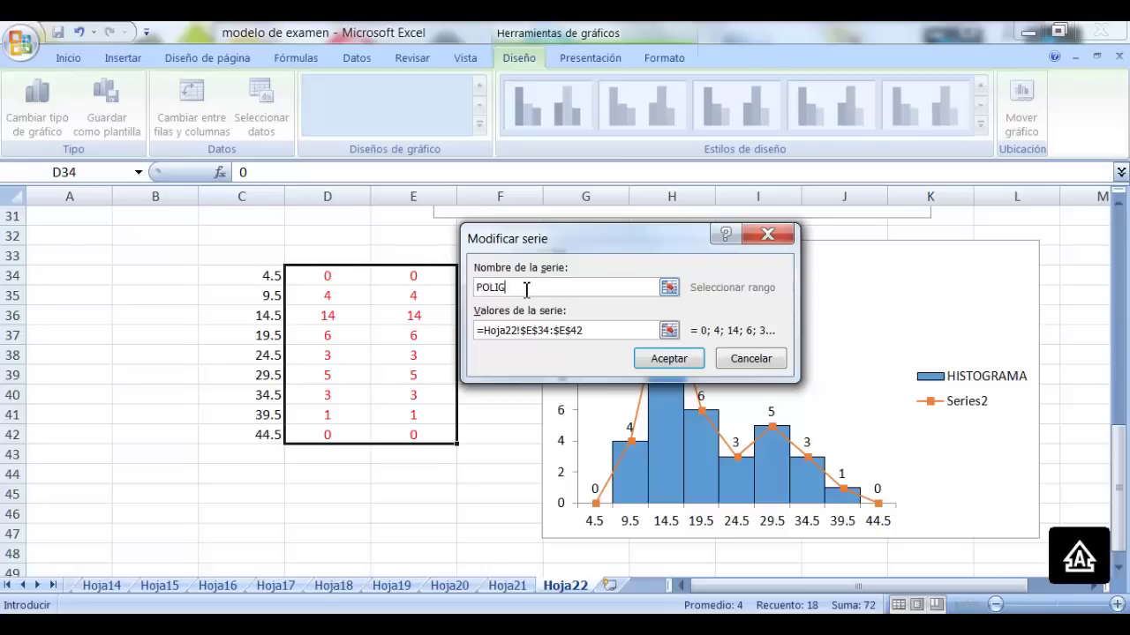
left_click(680, 360)
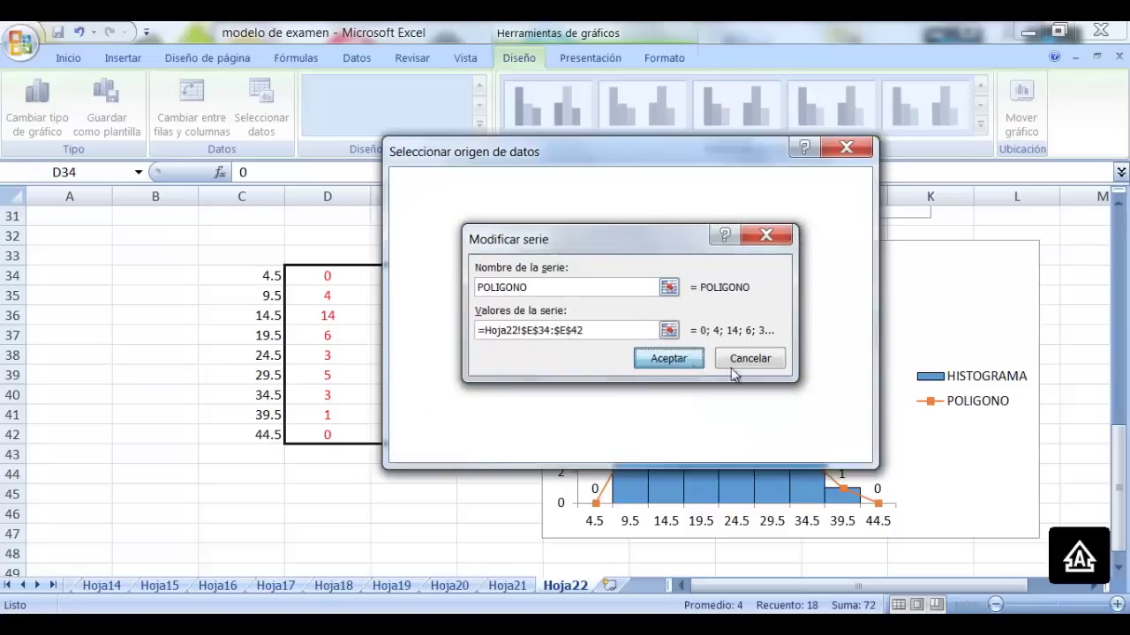
left_click(768, 445)
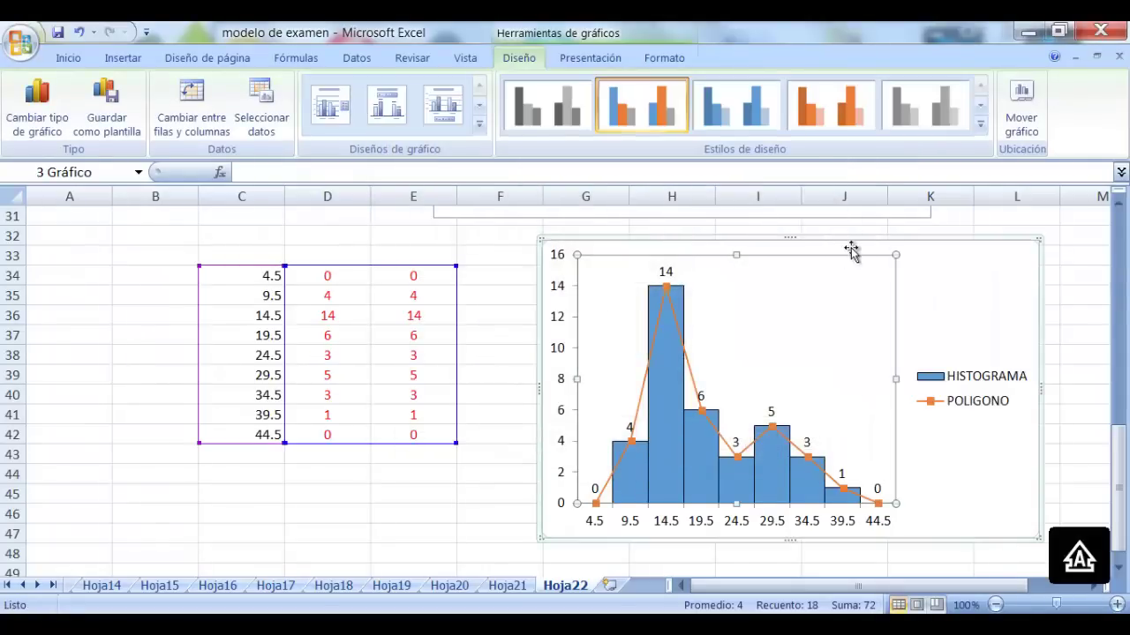
left_click(589, 58)
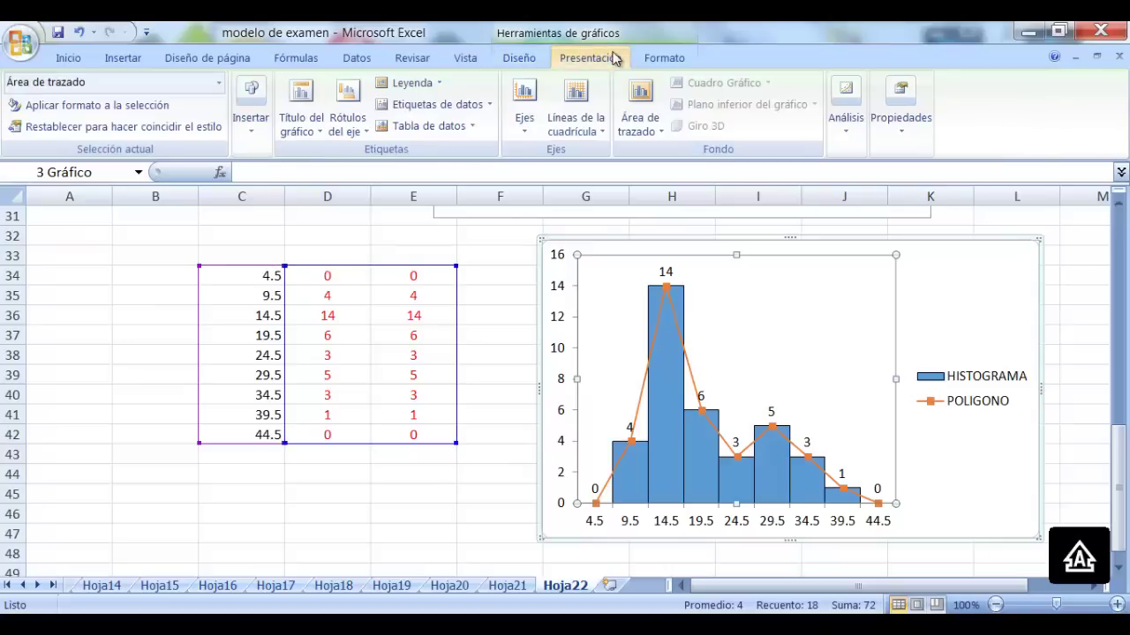
Add a title above the chart reading 'HISTOGRAMA Y POLIGONO DE FRECUENCIAS ABSOLUTAS'
left_click(301, 106)
left_click(450, 246)
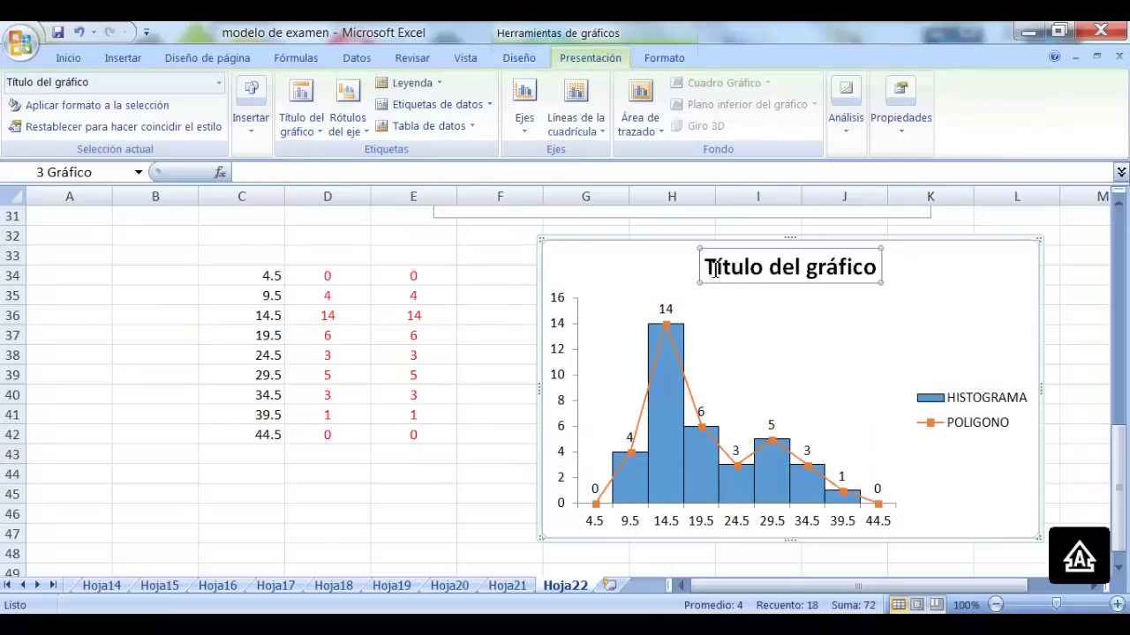
left_click_drag(876, 267, 706, 268)
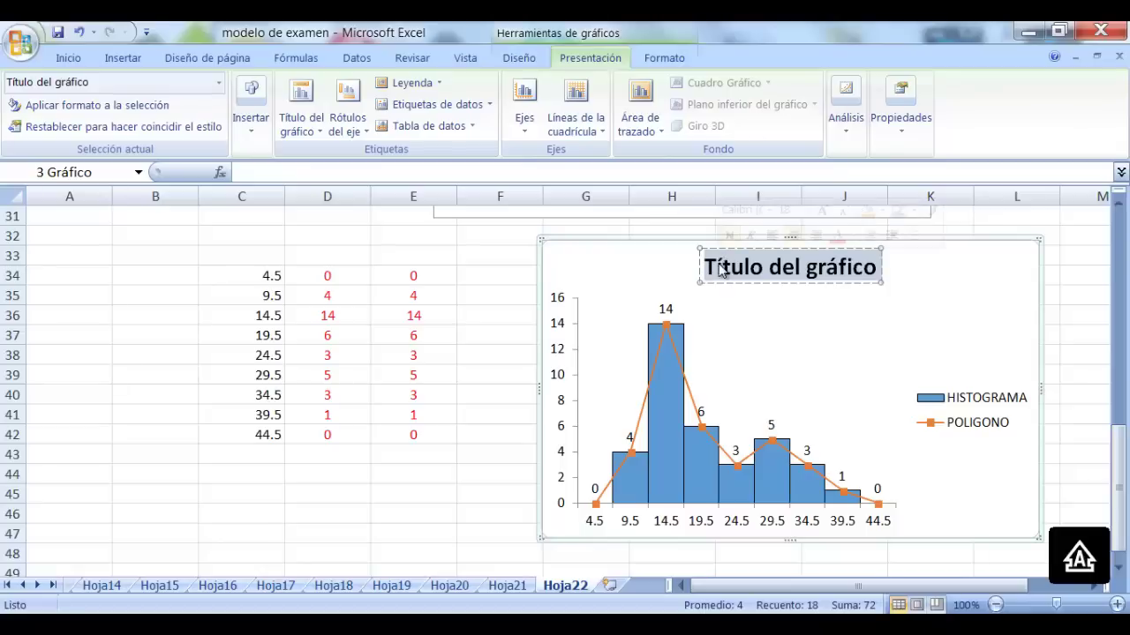
type("HIUS")
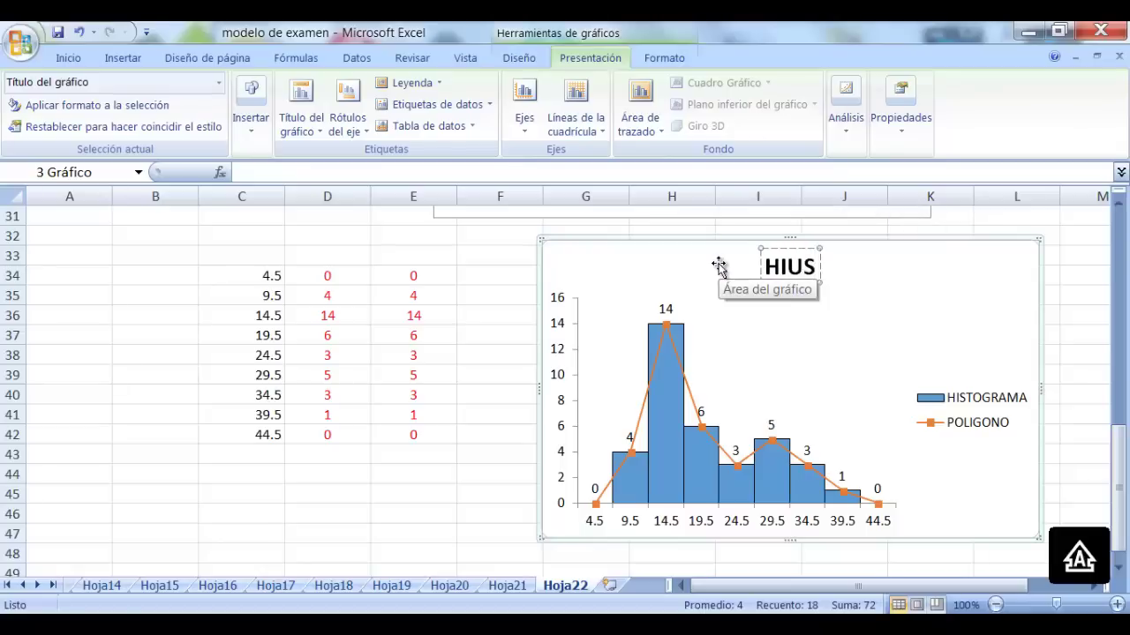
key("BackSpace")
key("BackSpace")
type("STOGR")
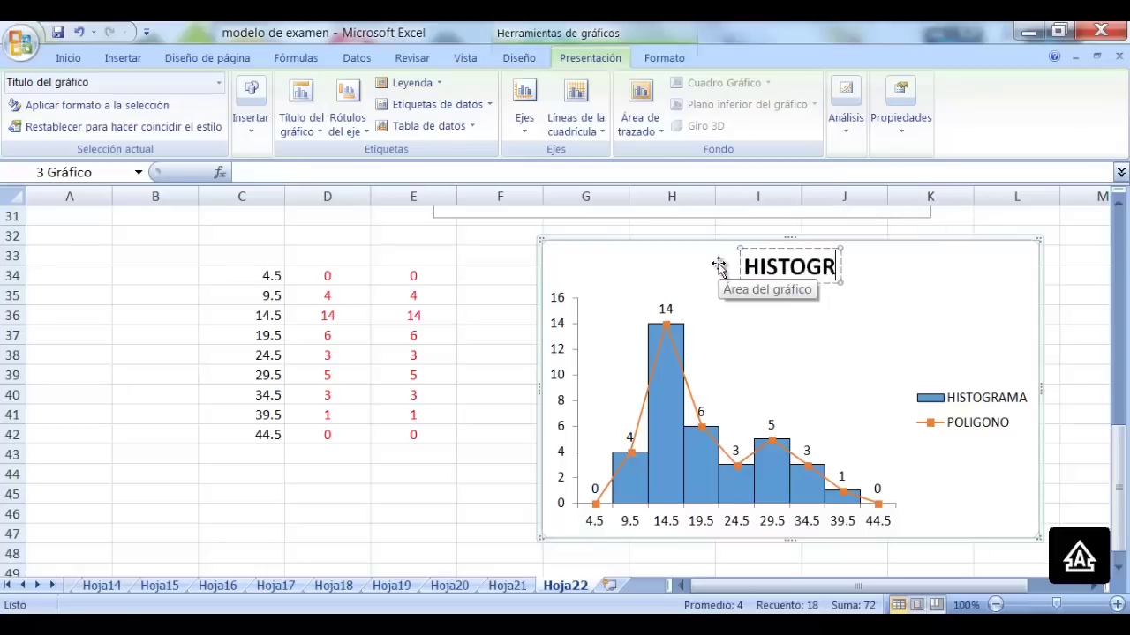
type("AMA Y POL")
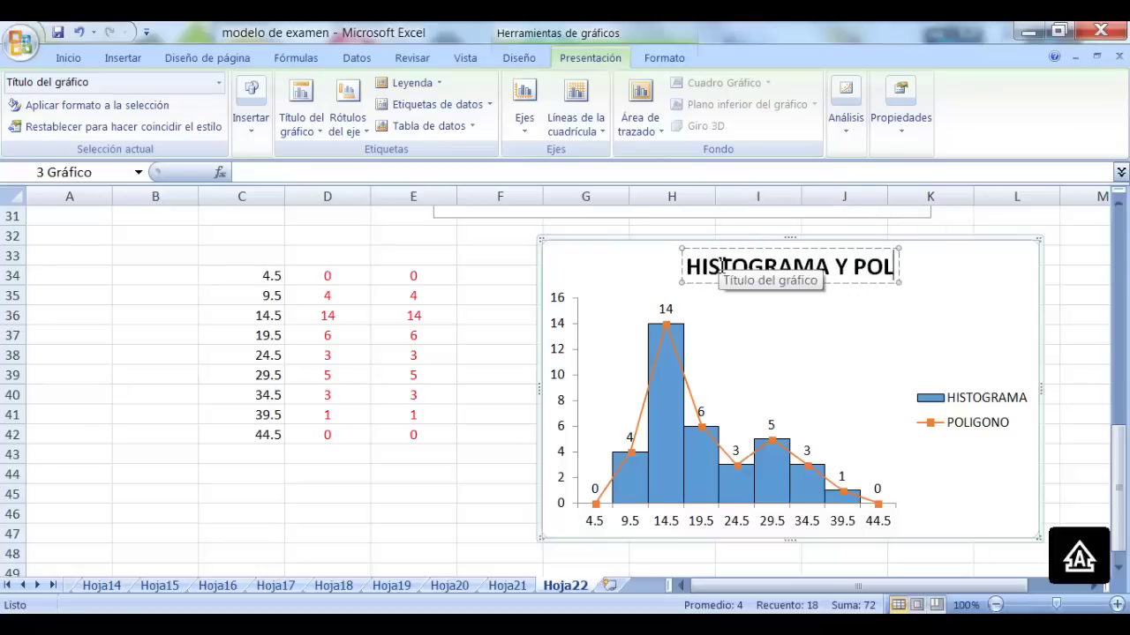
type("IGONO DE FR")
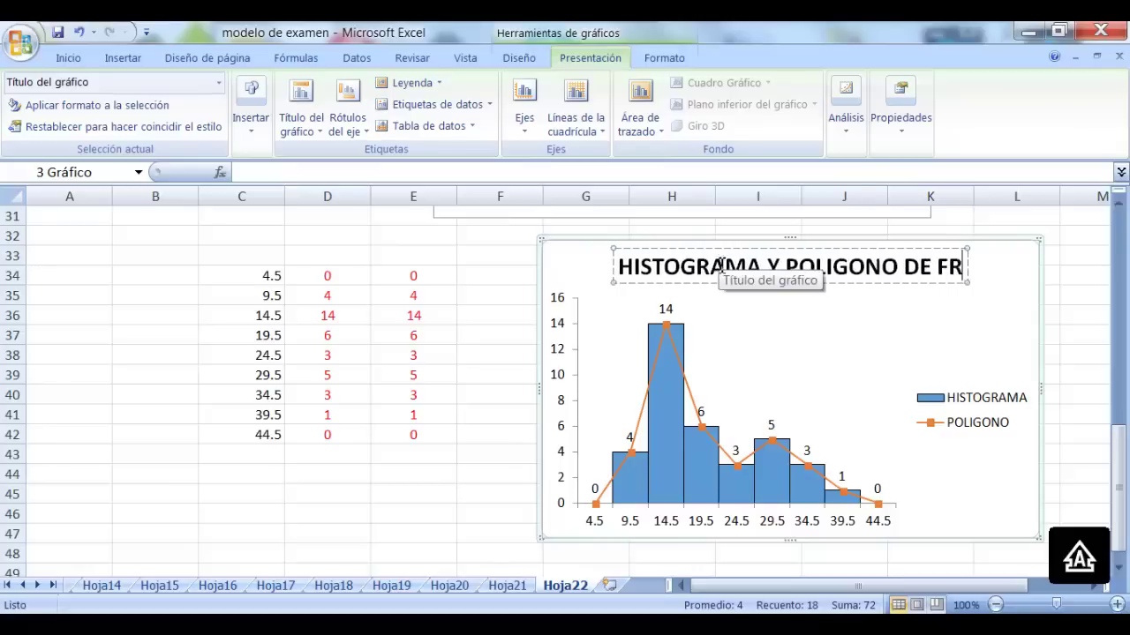
type("ECUENCIAS AB")
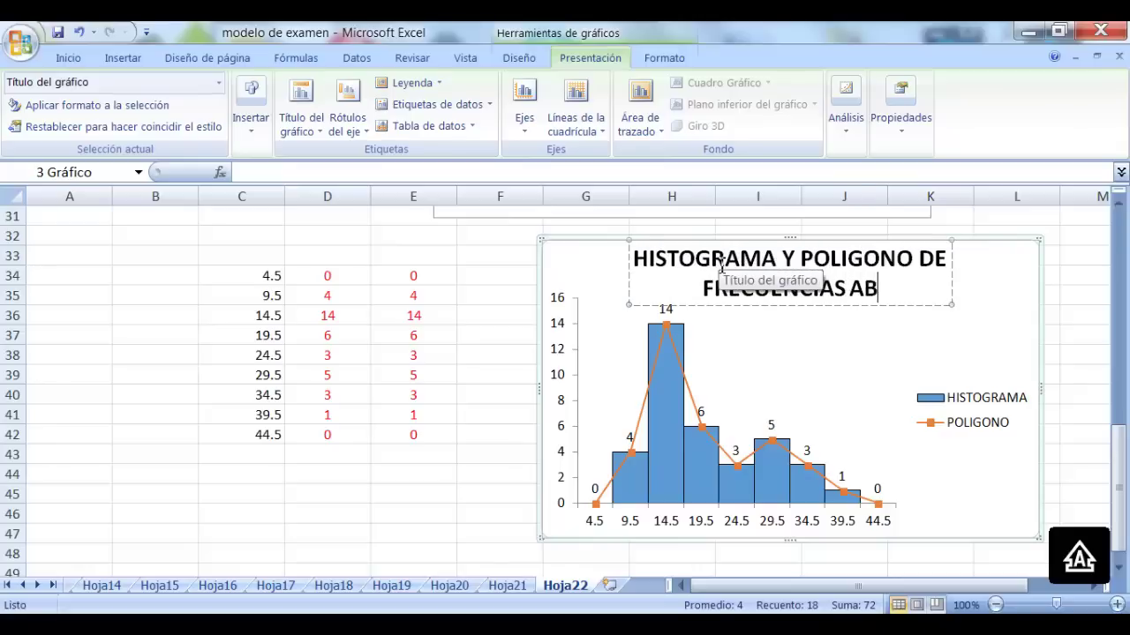
type("SOLUTAS")
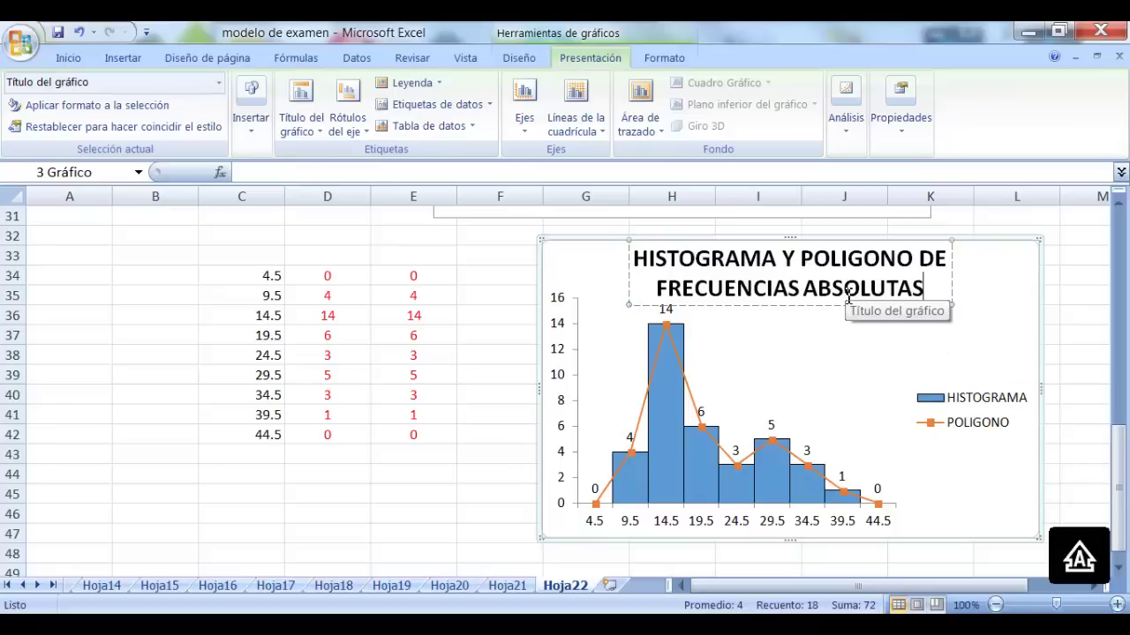
Add the horizontal axis title 'CANTIDAD DE SODAS POR PERSONA' below the axis
left_click(347, 113)
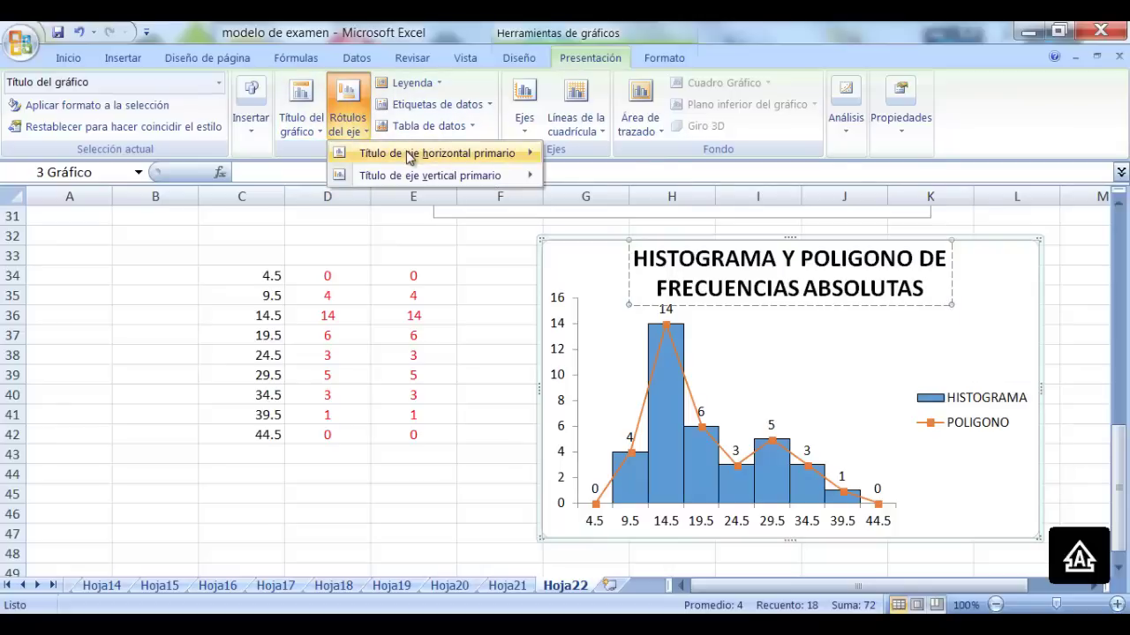
mouse_move(408, 156)
left_click(656, 208)
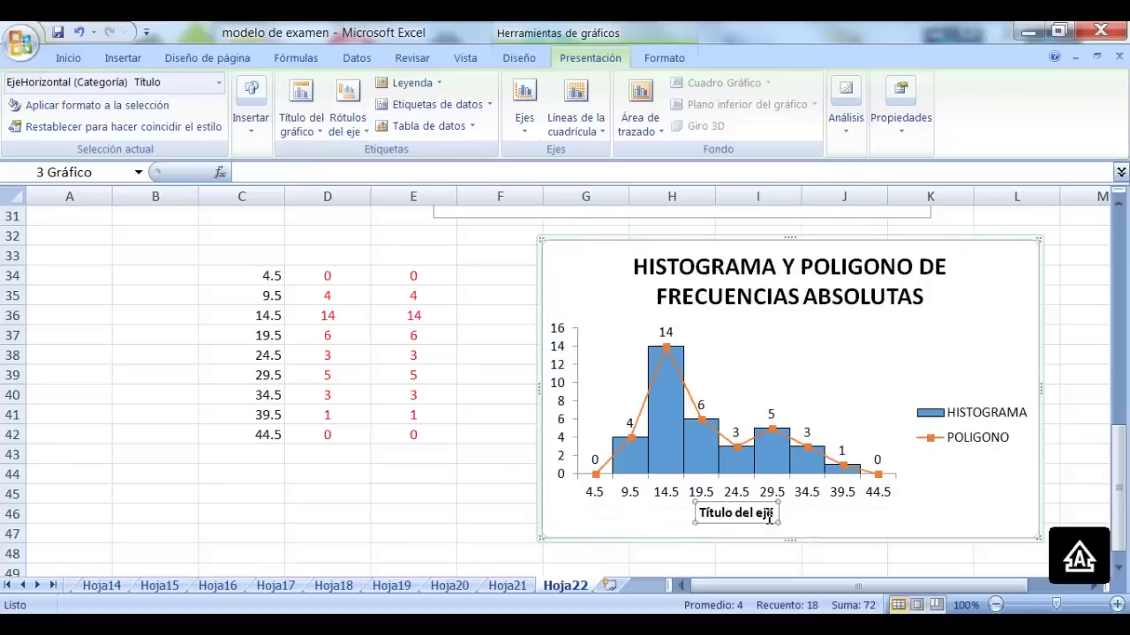
left_click_drag(778, 518, 697, 517)
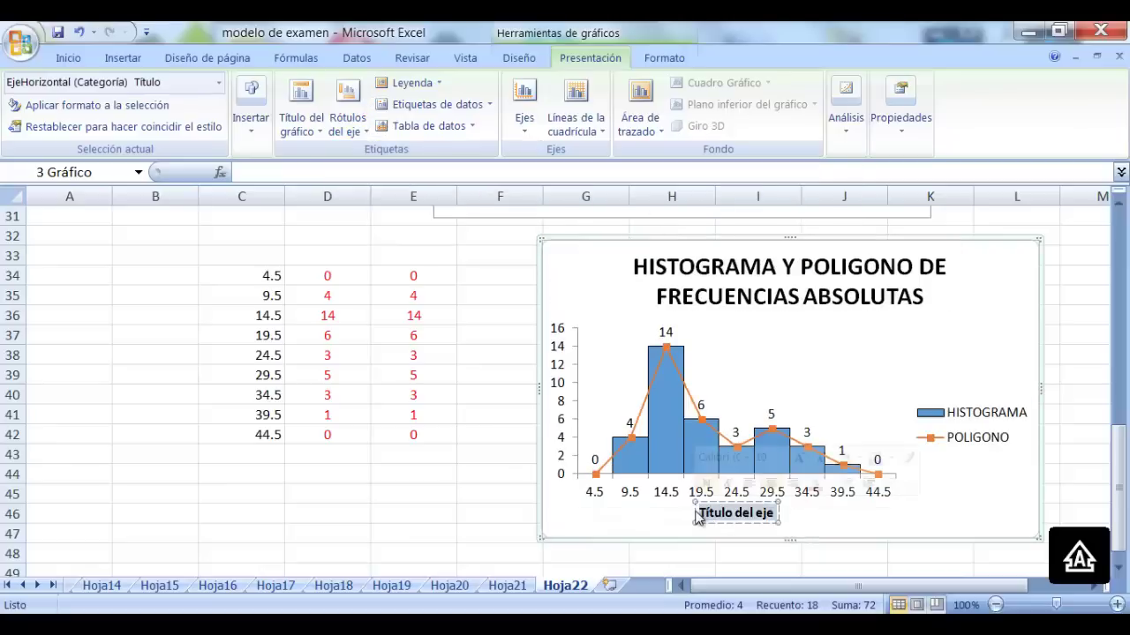
type("CANTI")
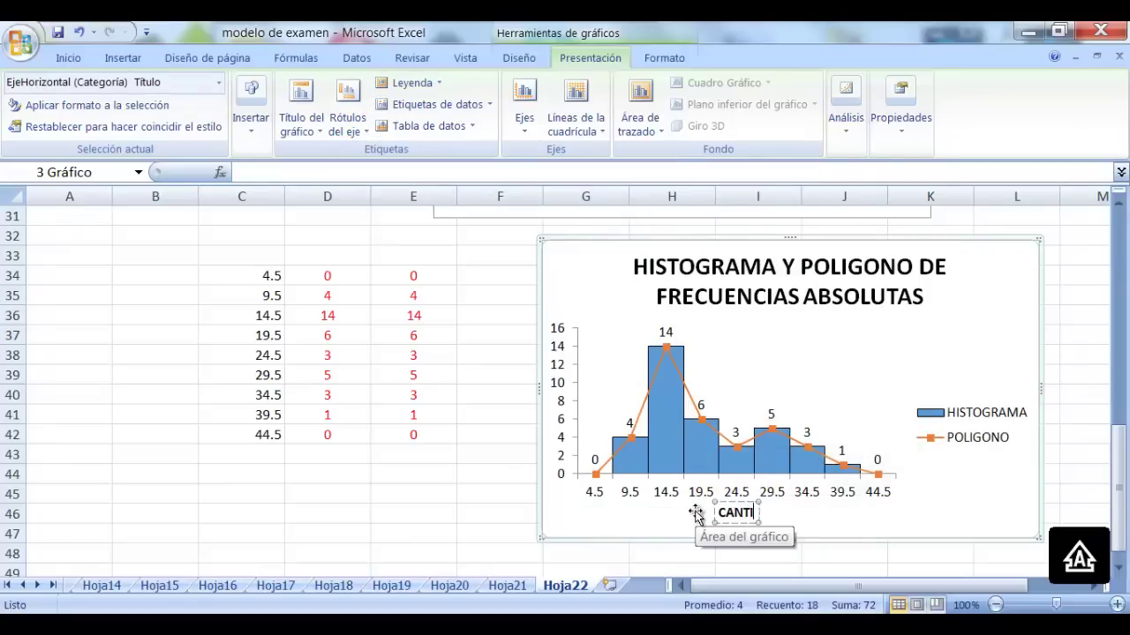
type("DAD DE SOD")
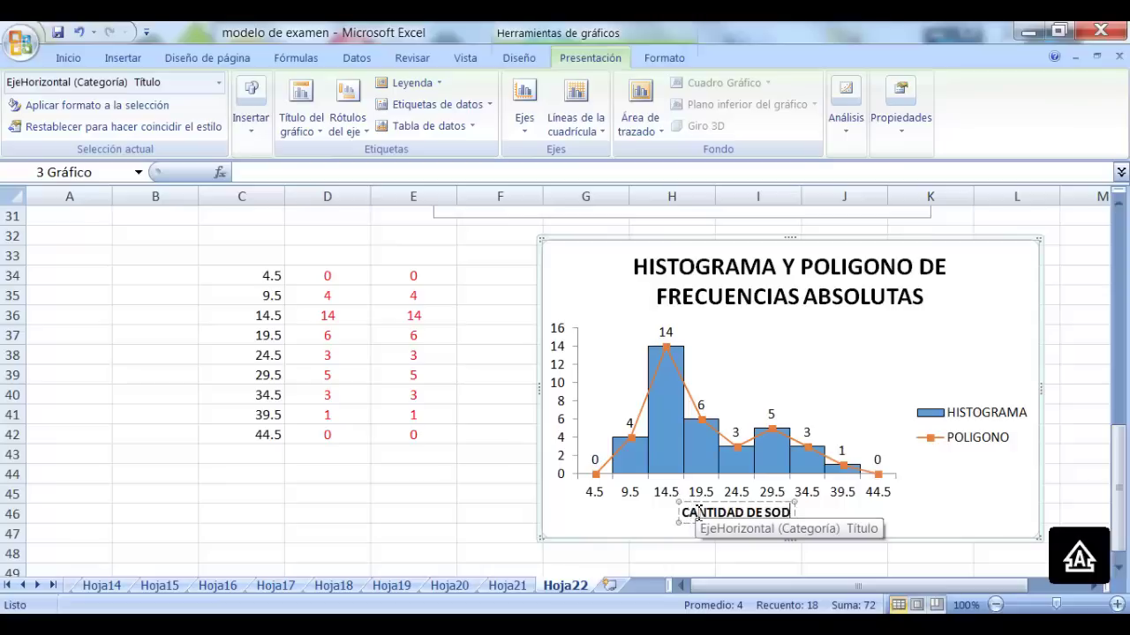
type("AS POR PERSONA")
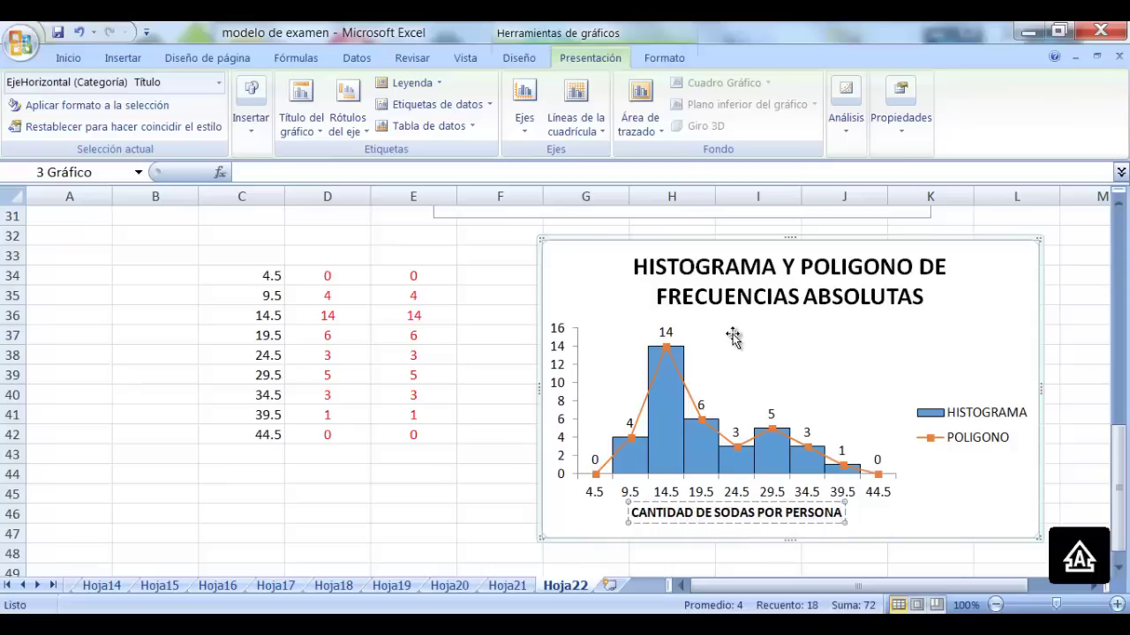
Add a rotated vertical axis title reading 'CANTIDAD DE PERSONAS'
left_click(347, 123)
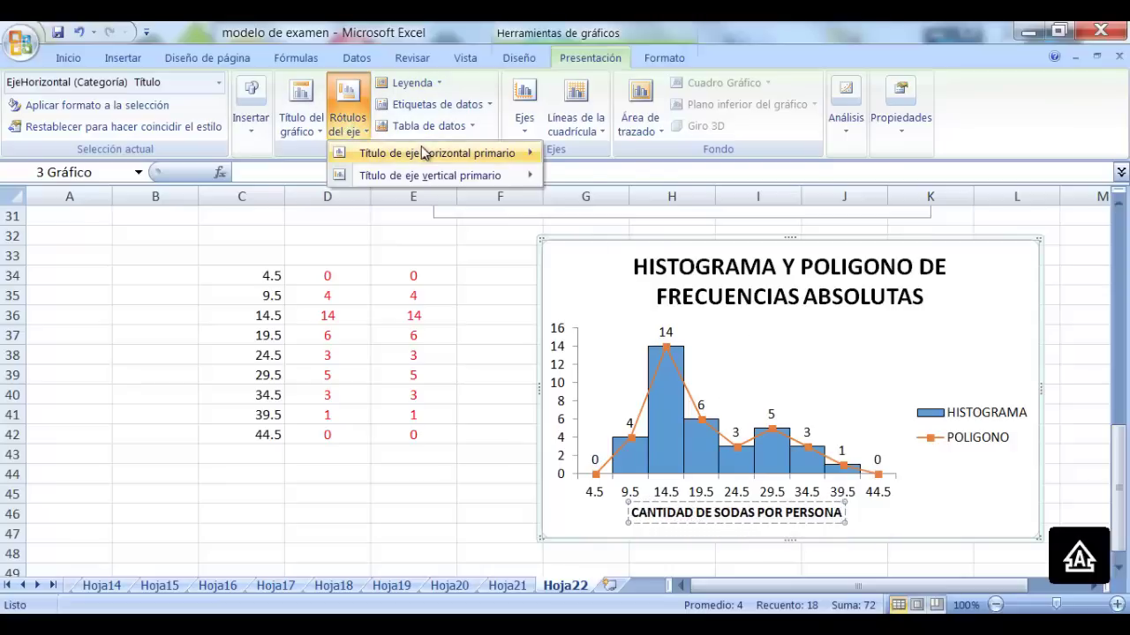
mouse_move(441, 175)
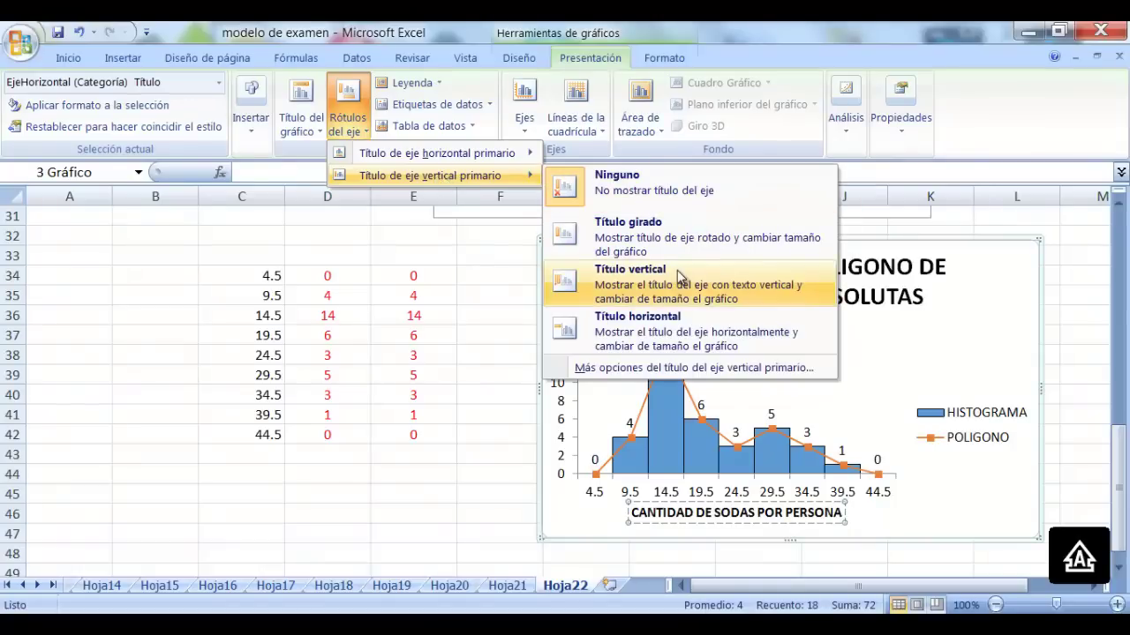
left_click(686, 239)
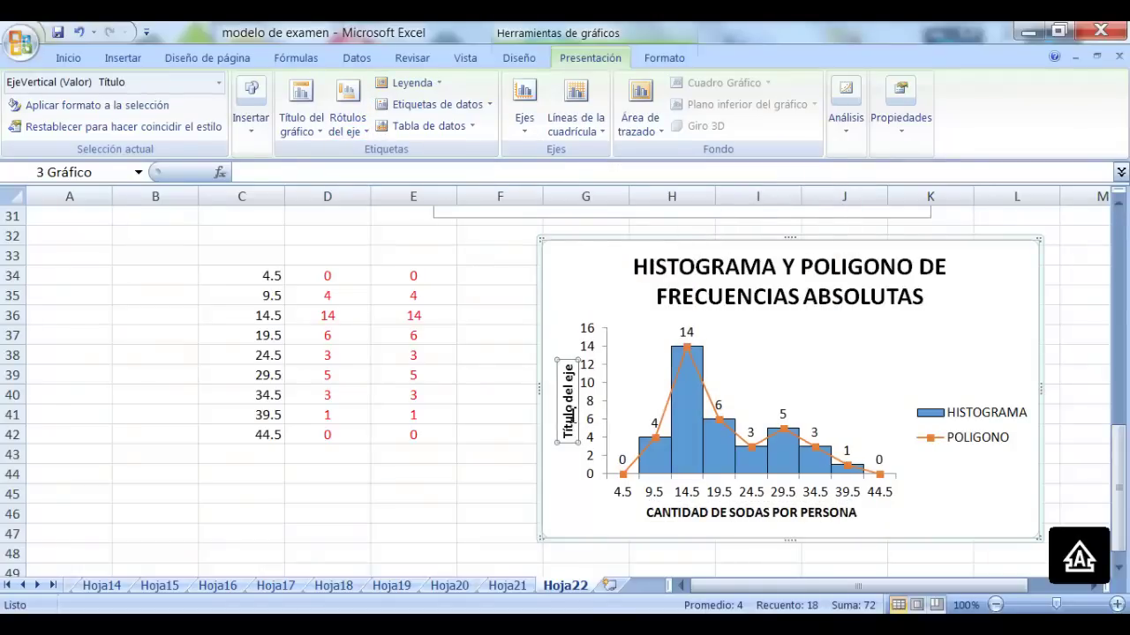
left_click_drag(569, 432, 578, 346)
type("CA")
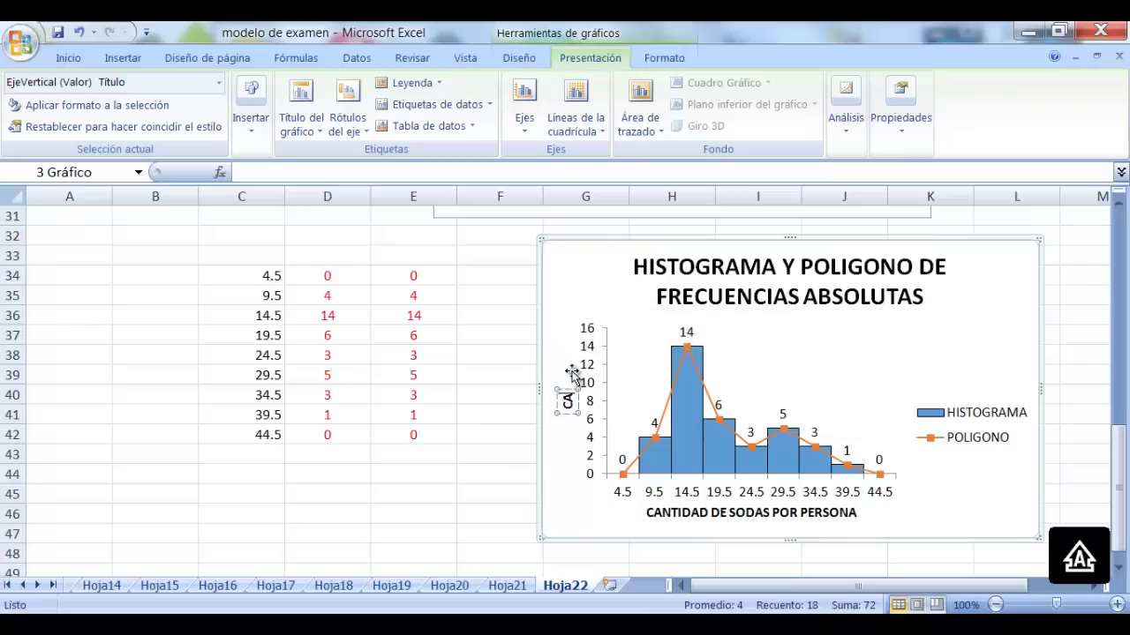
type("NTIDAD DE")
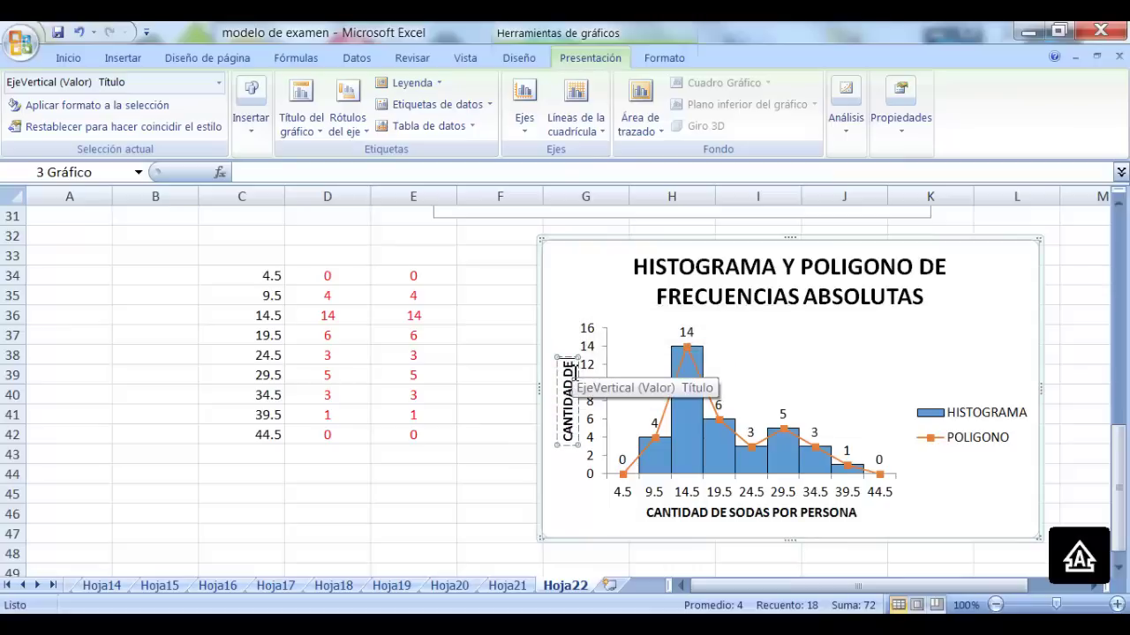
type(" PERSONAS")
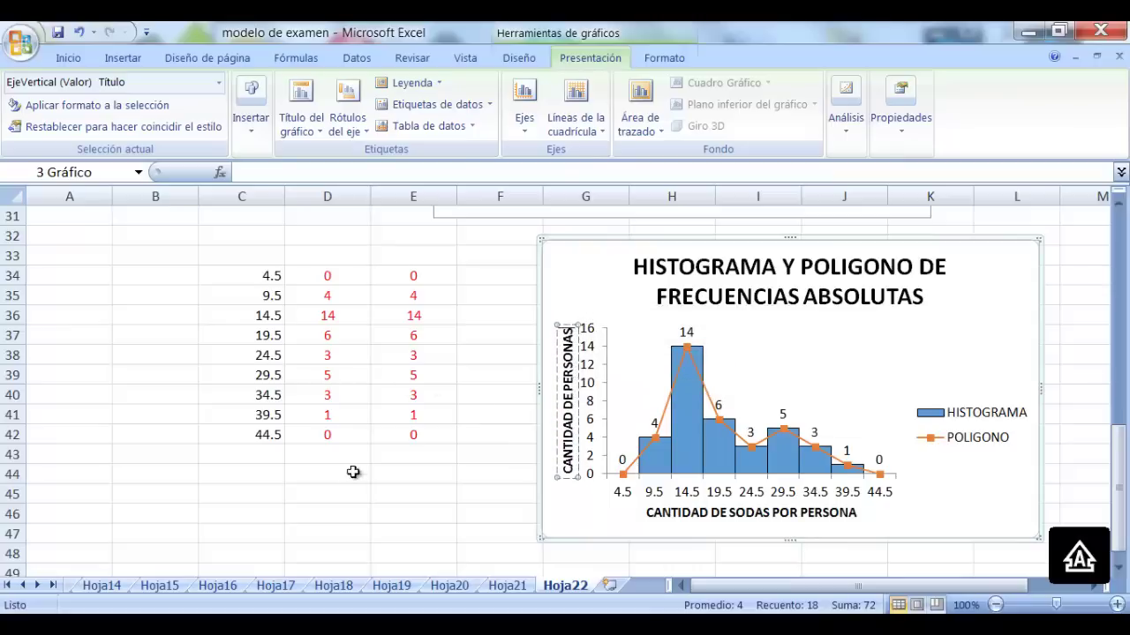
left_click(324, 508)
Copy the Fi(-) cumulative frequencies I4:I10 from Hoja21
scroll(324, 508, "down", 2)
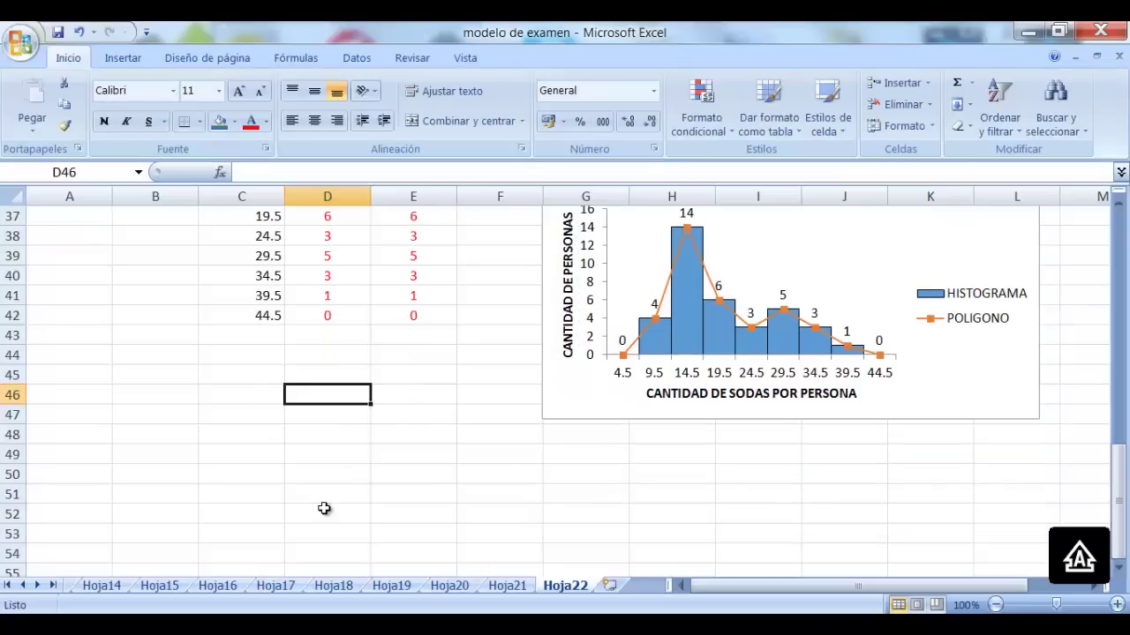
left_click(510, 586)
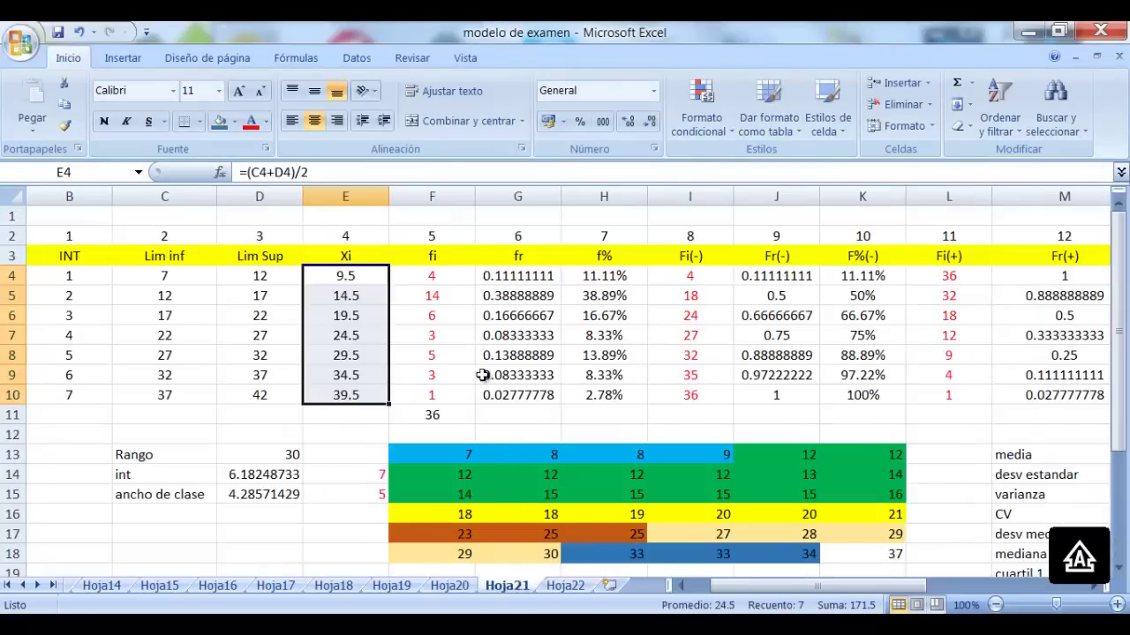
left_click_drag(690, 329, 687, 394)
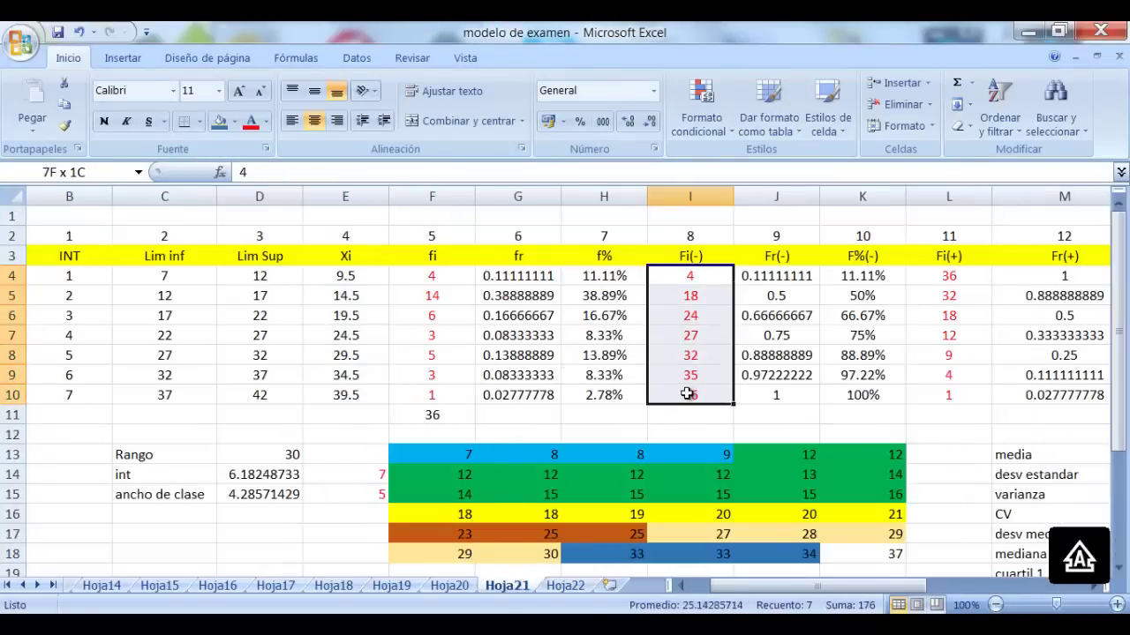
key("ctrl+c")
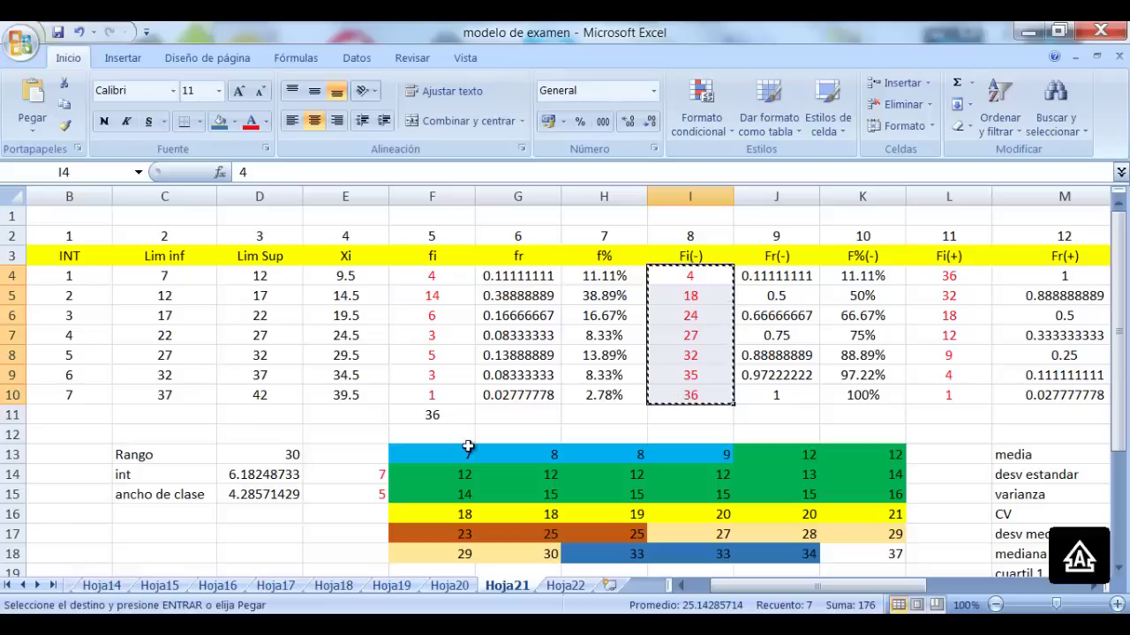
Paste them as values only into Hoja22's D50:D56 (4, 18, 24, 27, 32, 35, 36)
left_click(564, 585)
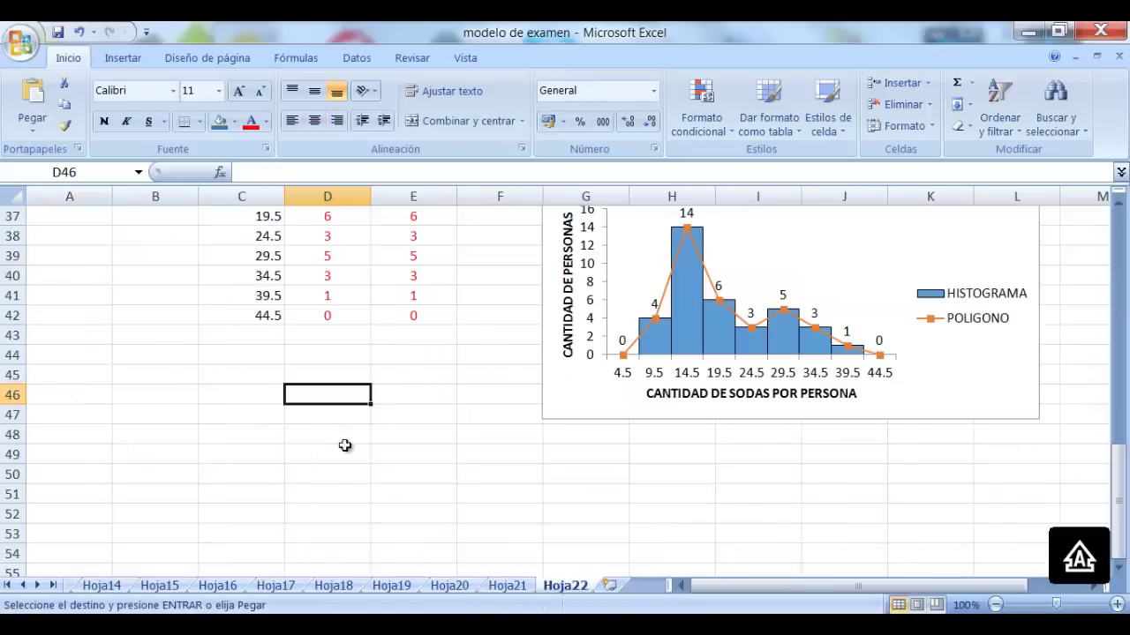
left_click_drag(313, 419, 323, 532)
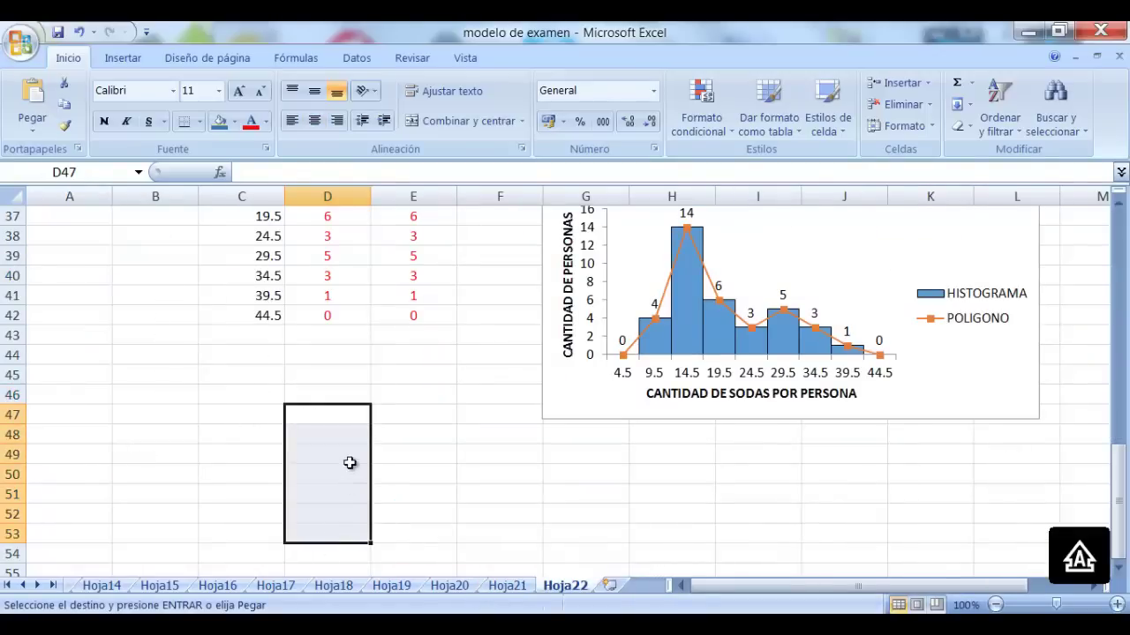
left_click_drag(351, 462, 347, 556)
scroll(349, 524, "down", 2)
scroll(349, 525, "down", 1)
left_click_drag(323, 310, 330, 416)
right_click(330, 310)
left_click(437, 370)
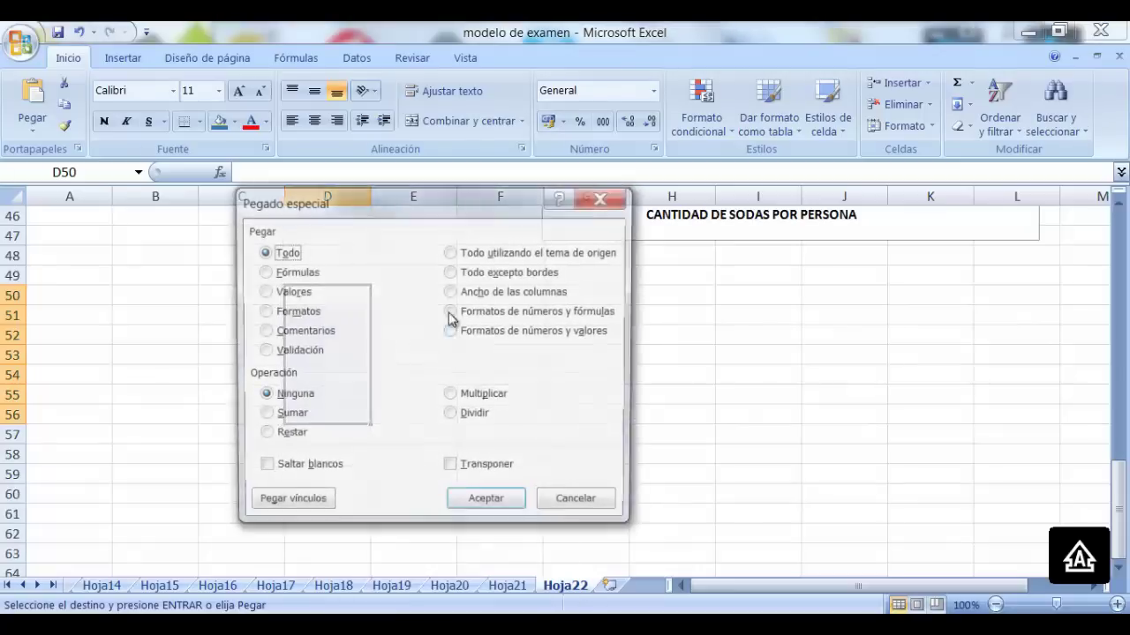
left_click(262, 291)
left_click(485, 505)
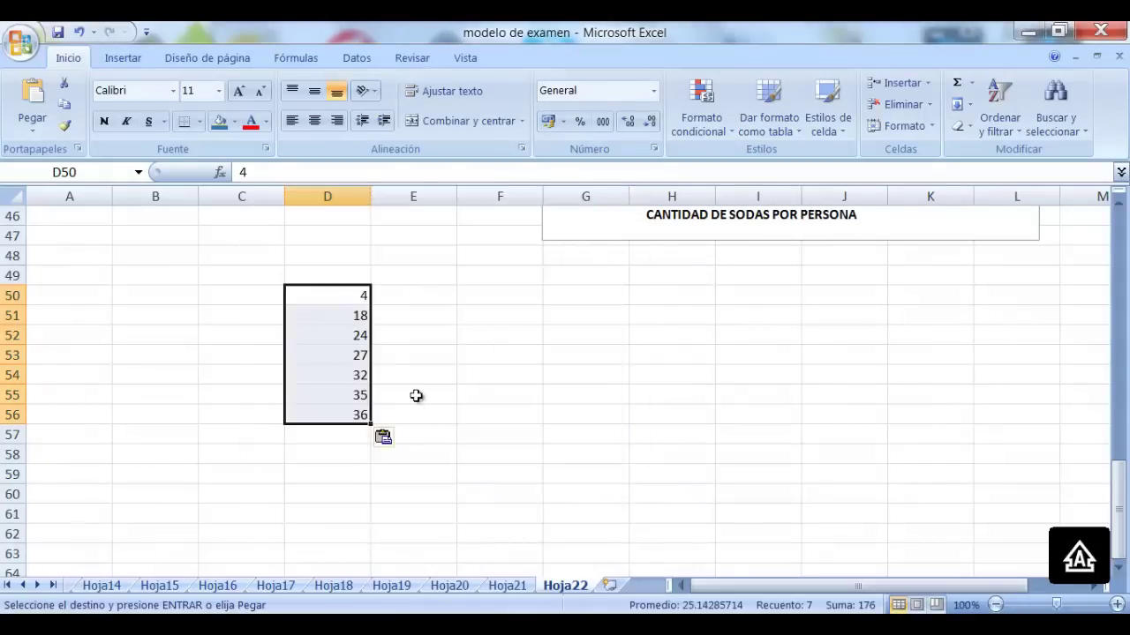
left_click(430, 342)
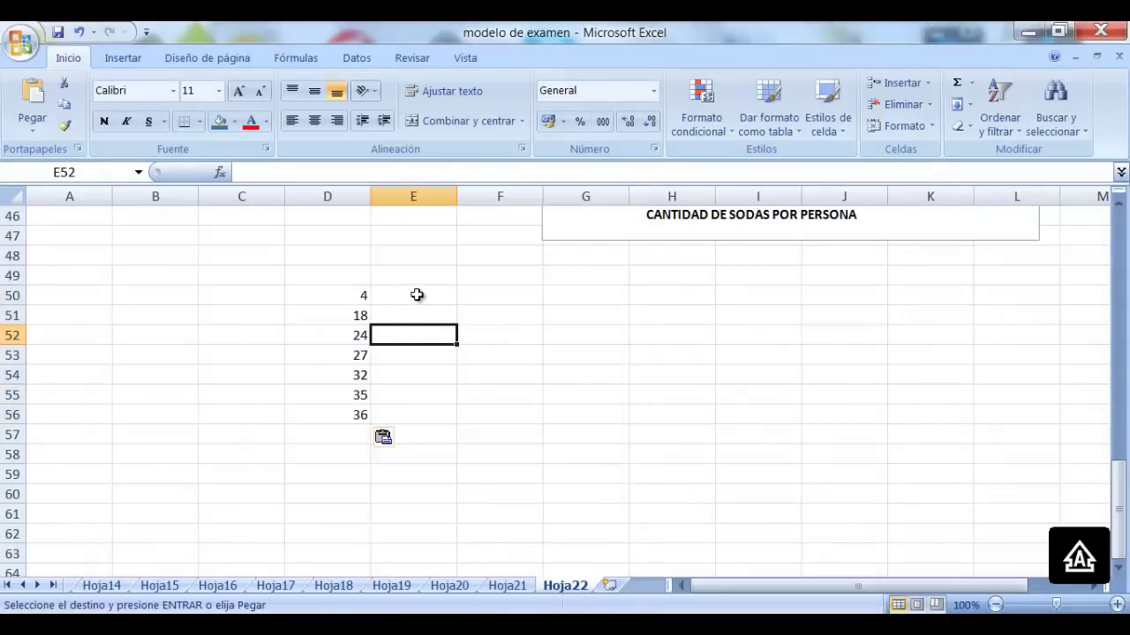
left_click_drag(416, 295, 416, 378)
Paste Hoja21's Fi(+) values L4:L10 as values only into Hoja22's E50:E56
left_click(507, 585)
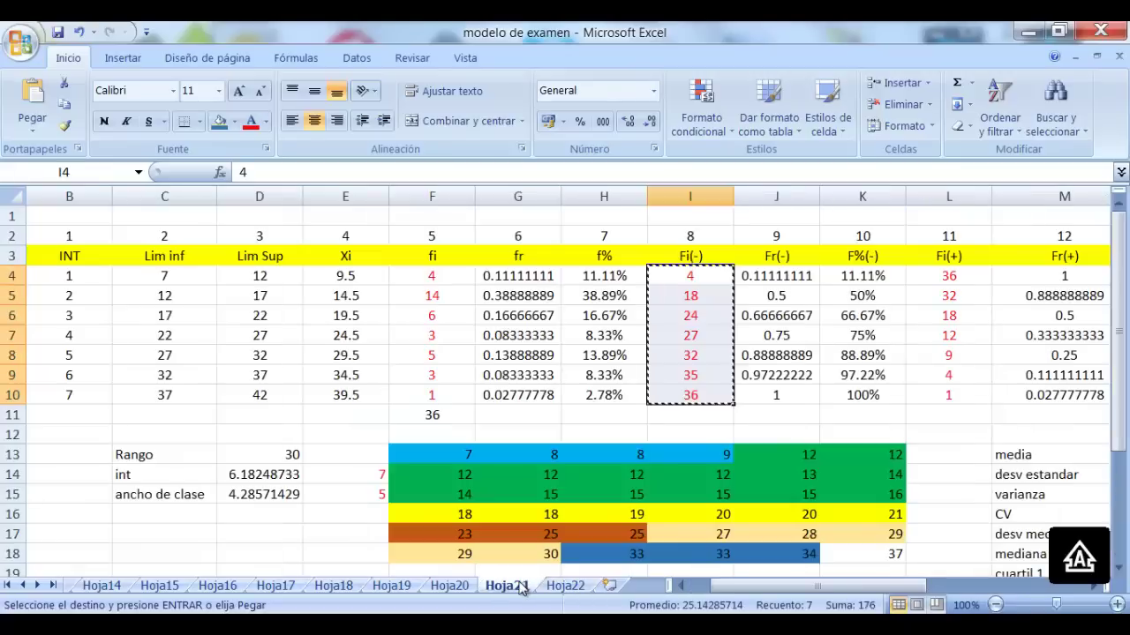
left_click_drag(935, 279, 945, 397)
key("ctrl+c")
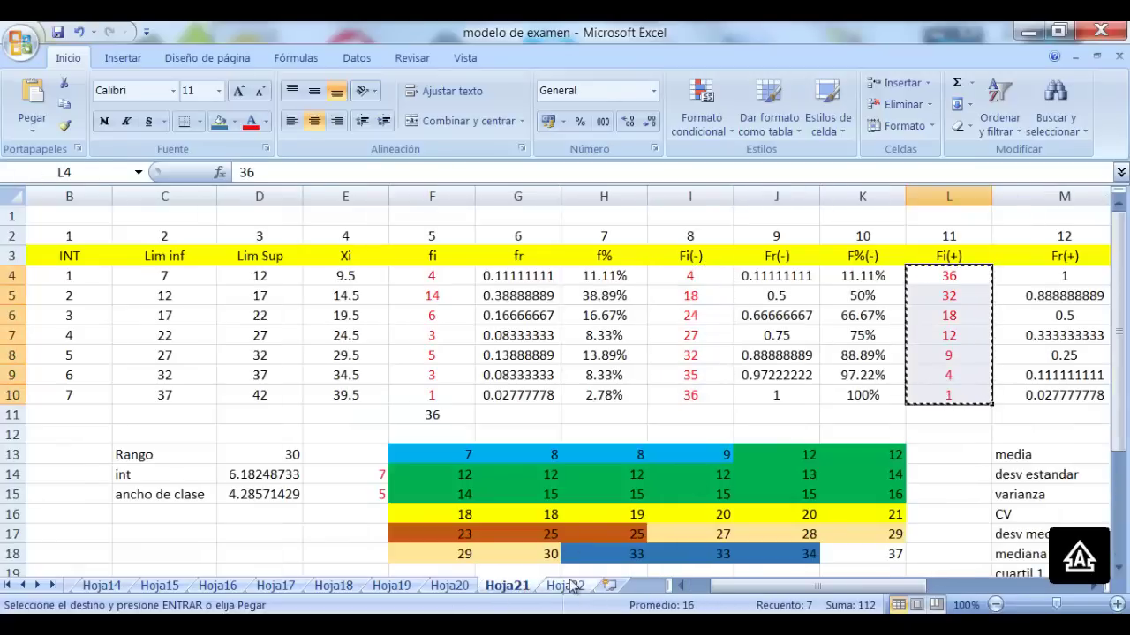
left_click(565, 585)
left_click_drag(403, 296, 424, 416)
right_click(422, 392)
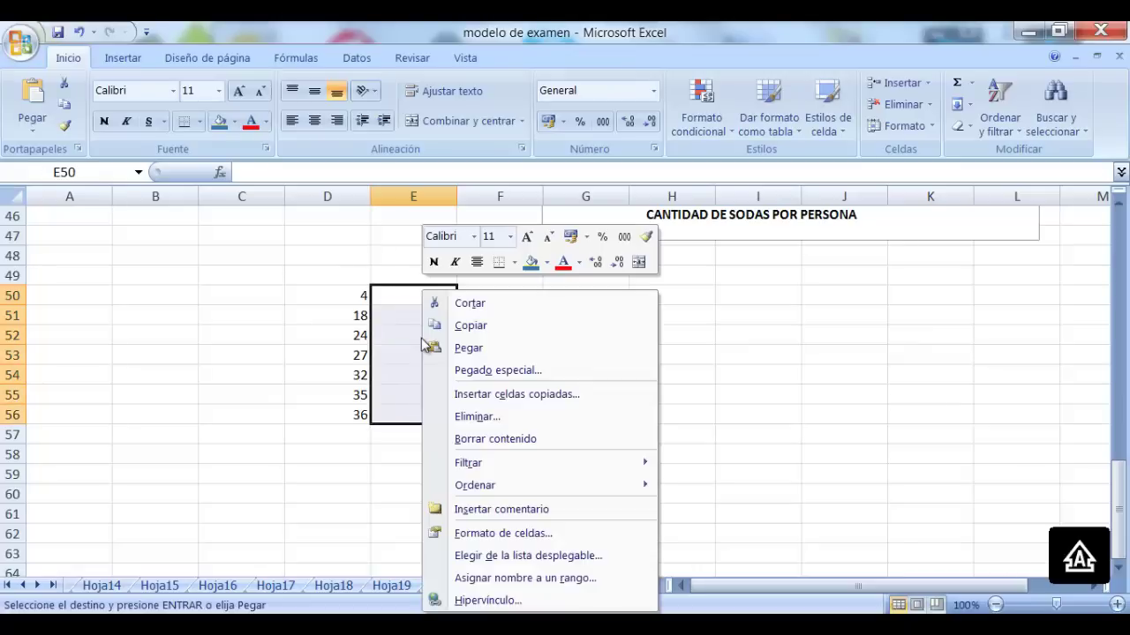
left_click(521, 371)
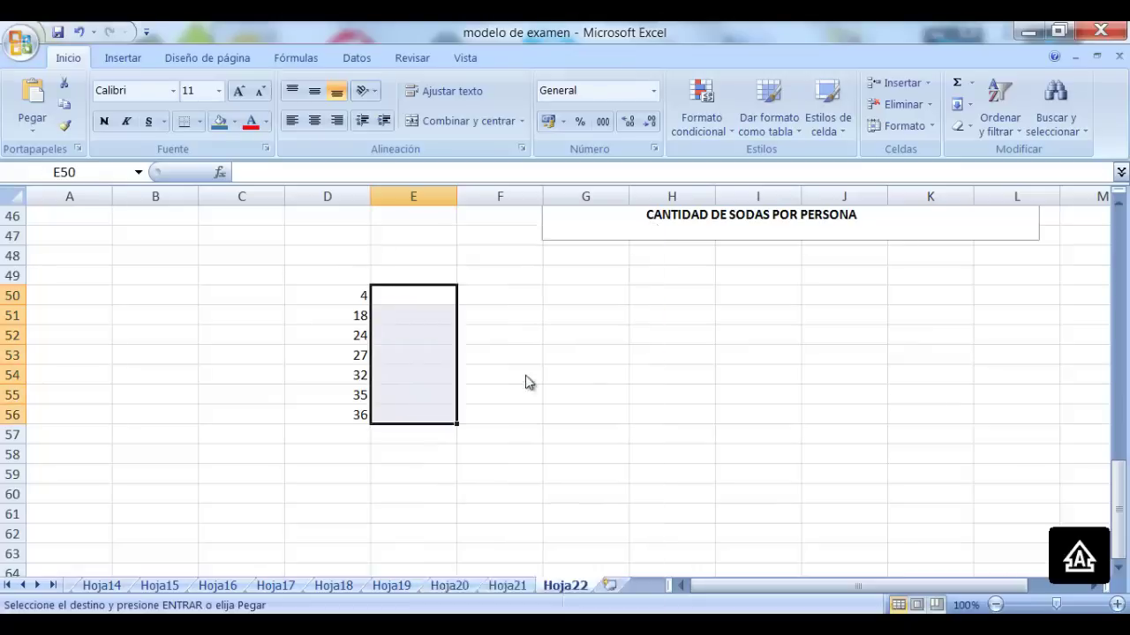
left_click(381, 296)
left_click(576, 509)
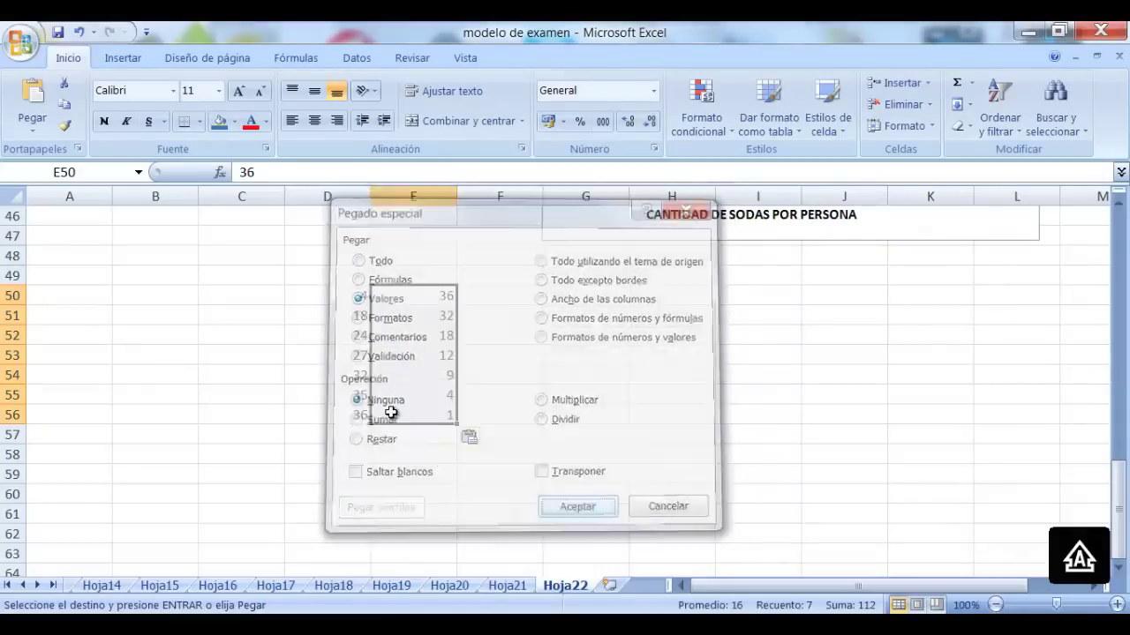
Copy the class marks C34:C42 (4.5–44.5) into C49:C57
scroll(376, 355, "up", 5)
left_click_drag(258, 267, 262, 532)
key("ctrl+c")
scroll(265, 437, "down", 3)
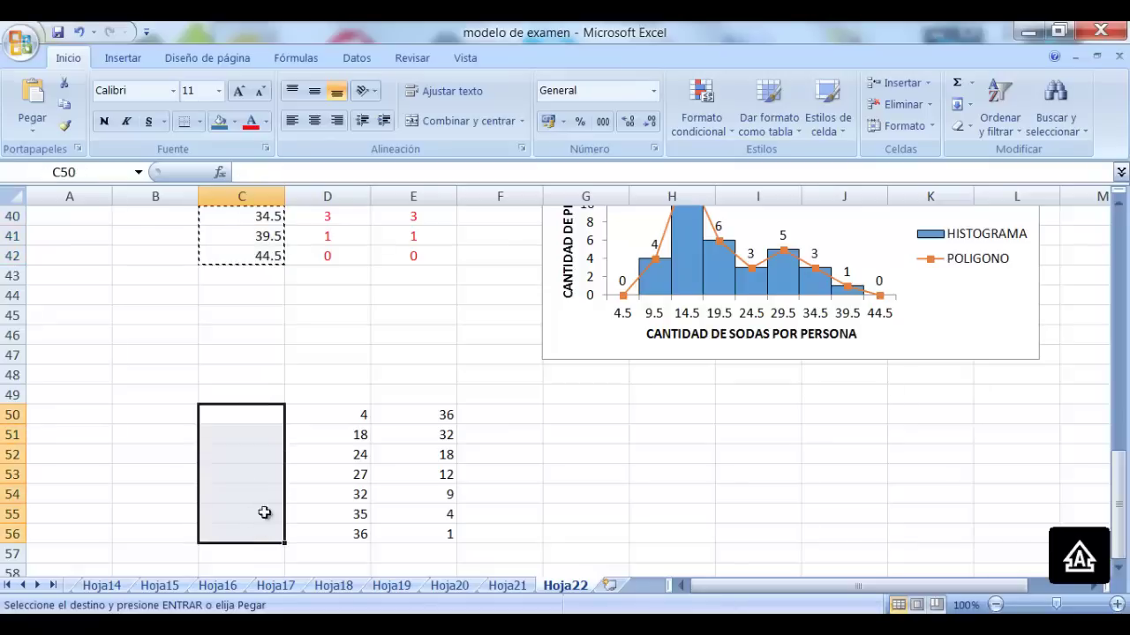
left_click(262, 392)
left_click_drag(263, 416, 270, 547)
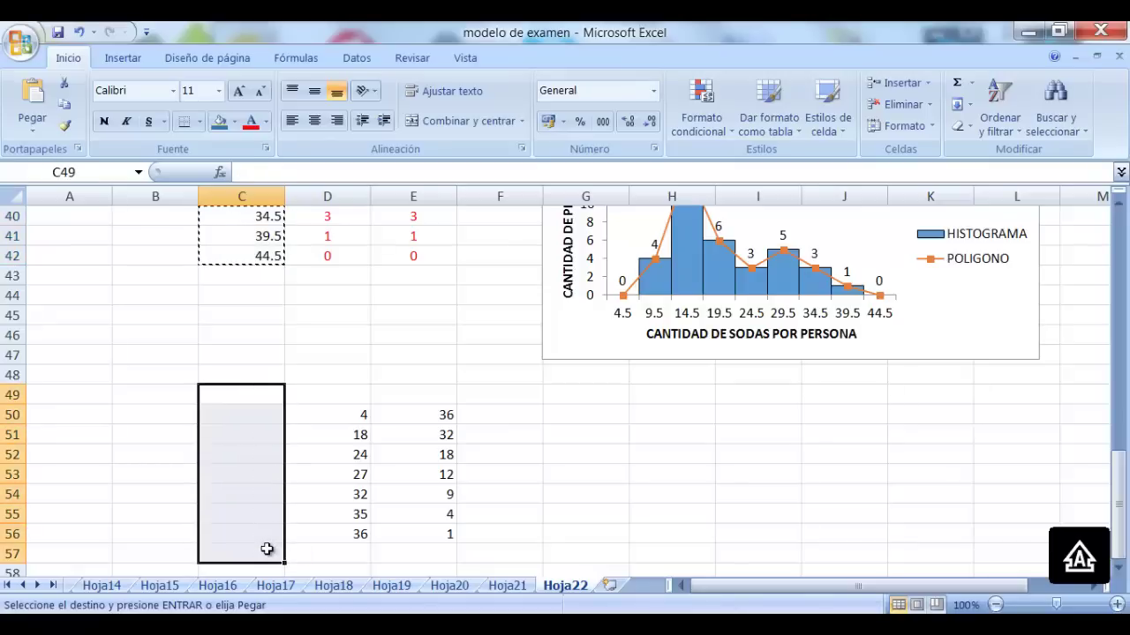
key("ctrl+v")
left_click(347, 391)
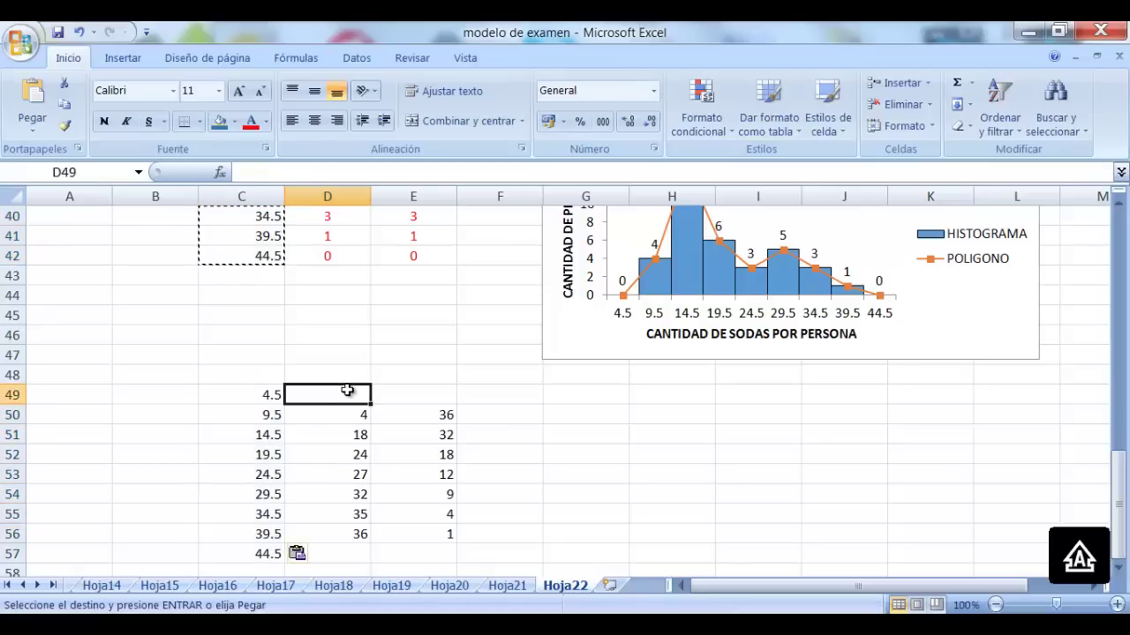
left_click(253, 396)
left_click(263, 558)
Enter 0 in D49 and E57, then select the ogive data D49:E57
left_click(346, 399)
type("0")
key("Tab")
key("Down")
key("Down")
key("Down")
key("Down")
key("Down")
key("Down")
key("Down")
key("Down")
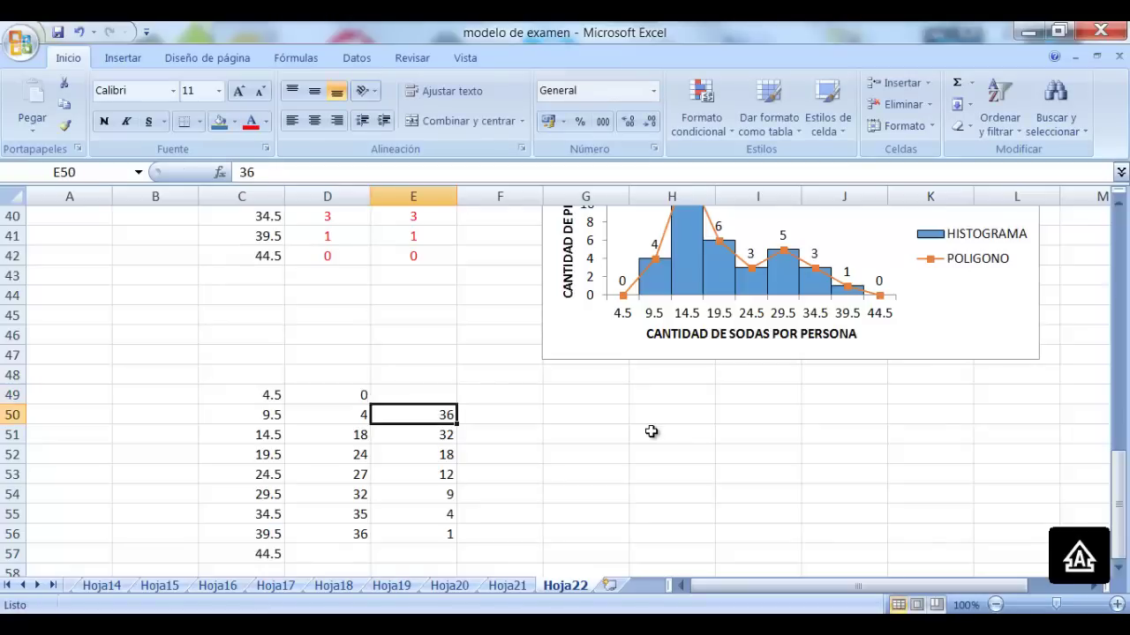
type("0")
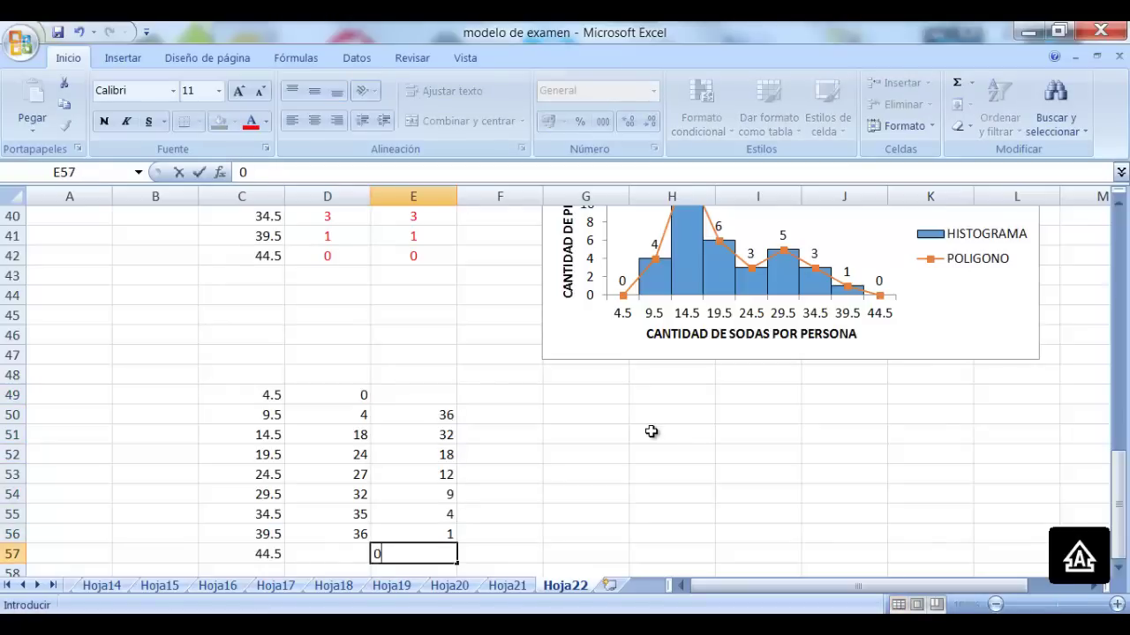
left_click(566, 439)
left_click_drag(344, 399, 425, 555)
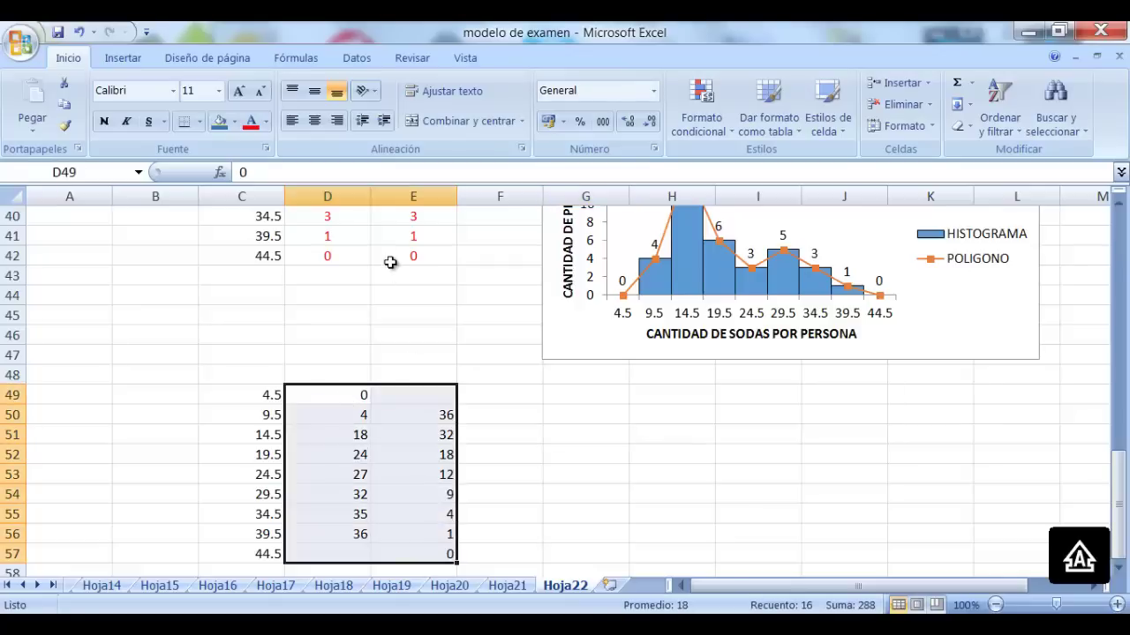
Insert a line chart with markers from D49:E57 and place it below the histogram chart
left_click(133, 60)
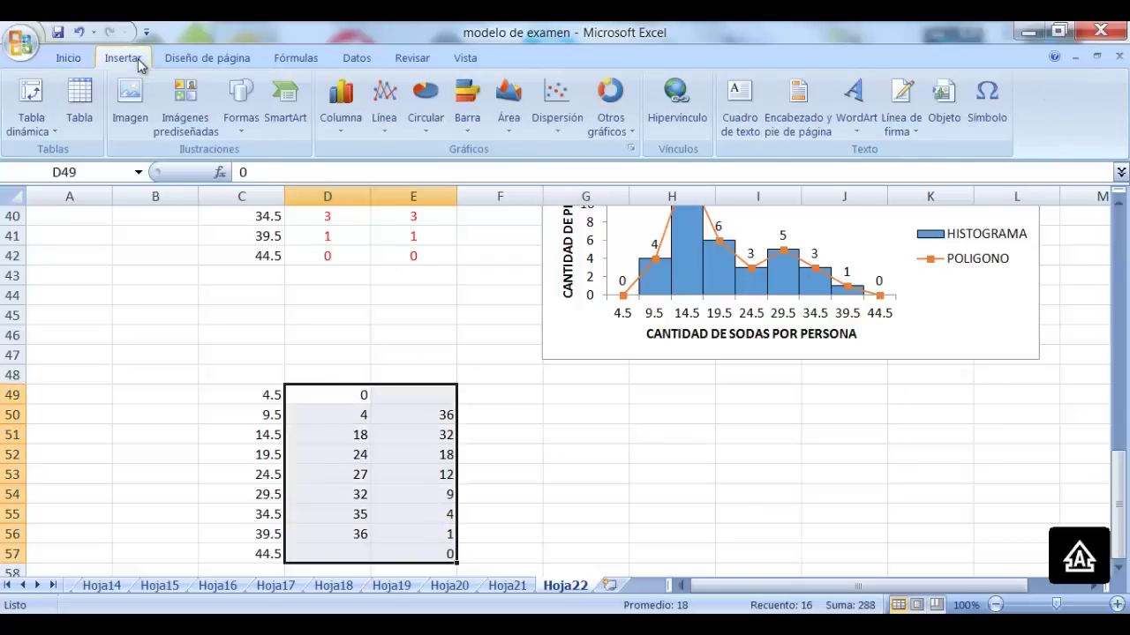
left_click(384, 104)
left_click(393, 248)
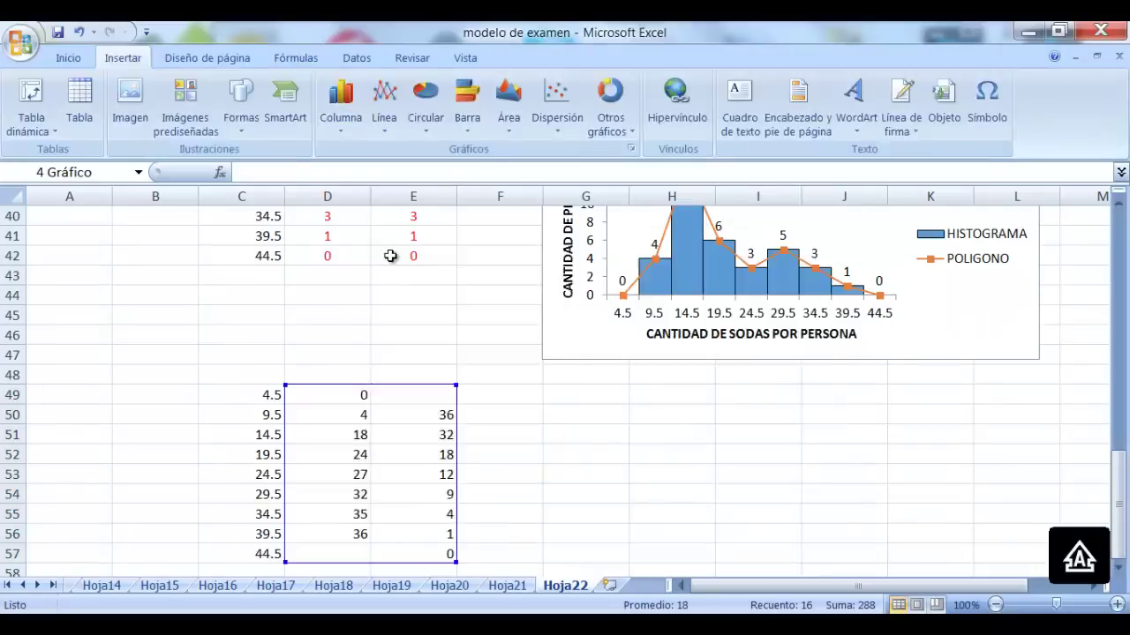
left_click_drag(764, 327, 970, 351)
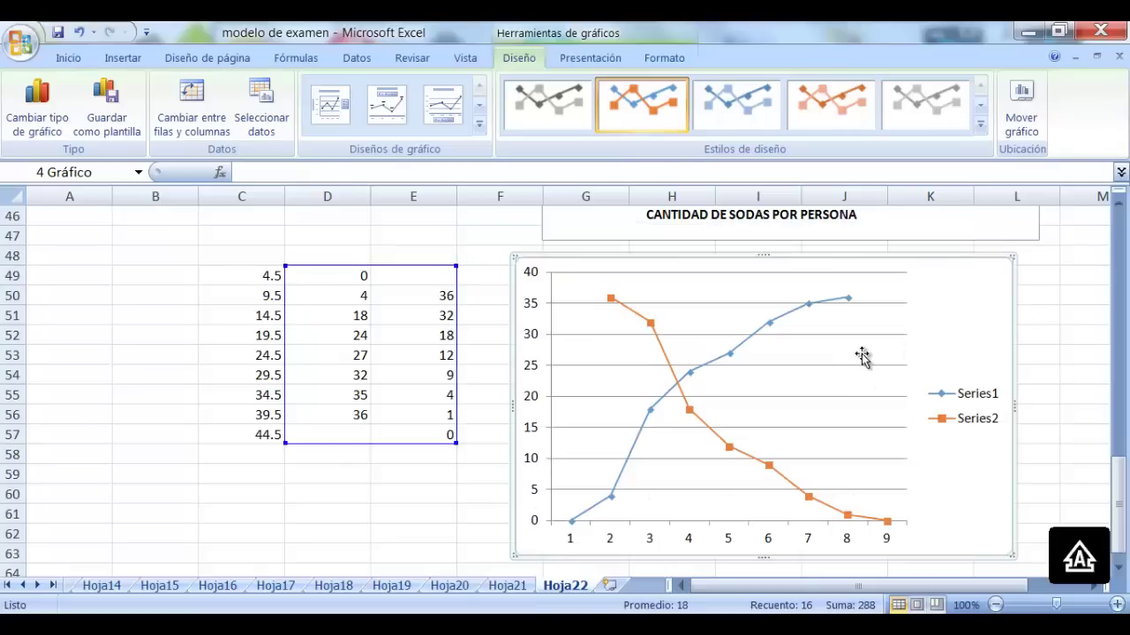
left_click(819, 366)
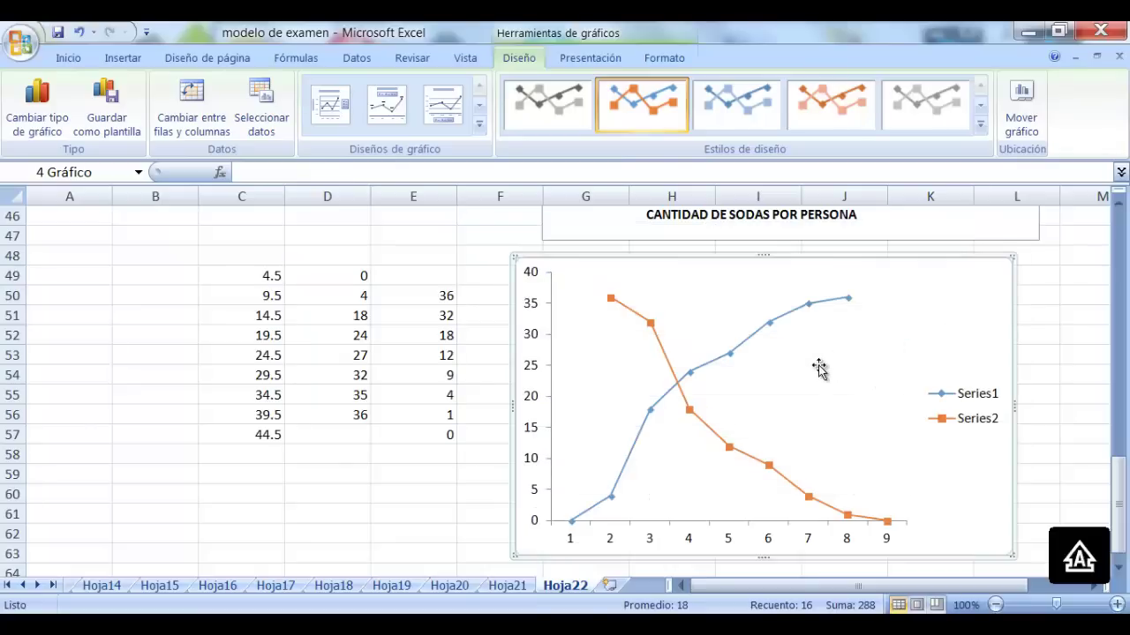
Add value labels to the first ogive line, Series1
right_click(770, 324)
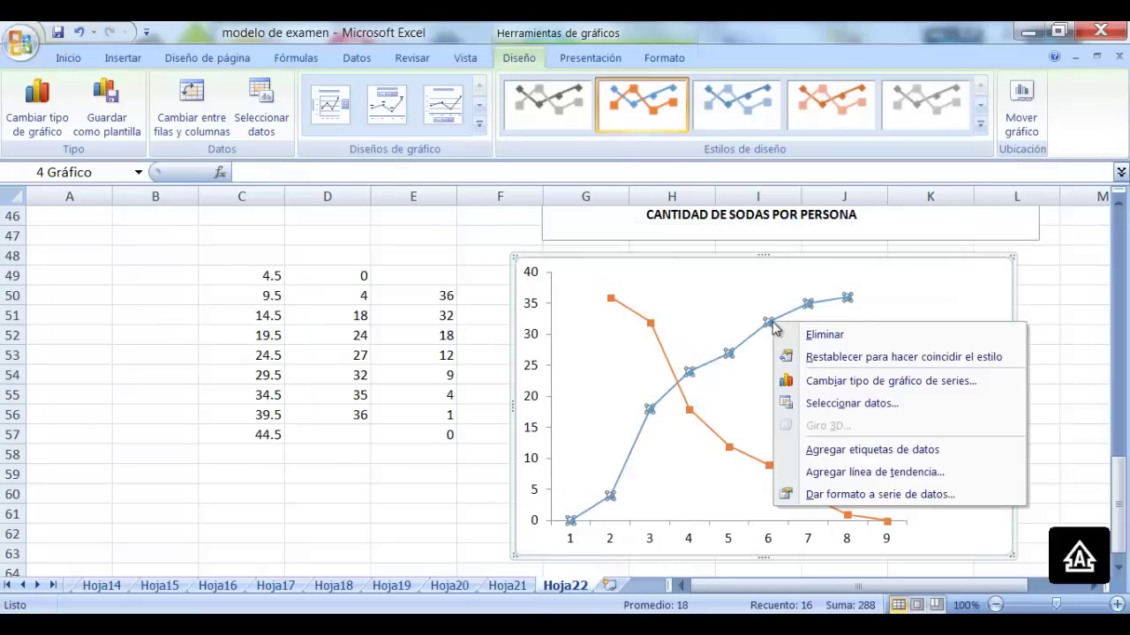
left_click(944, 452)
right_click(650, 324)
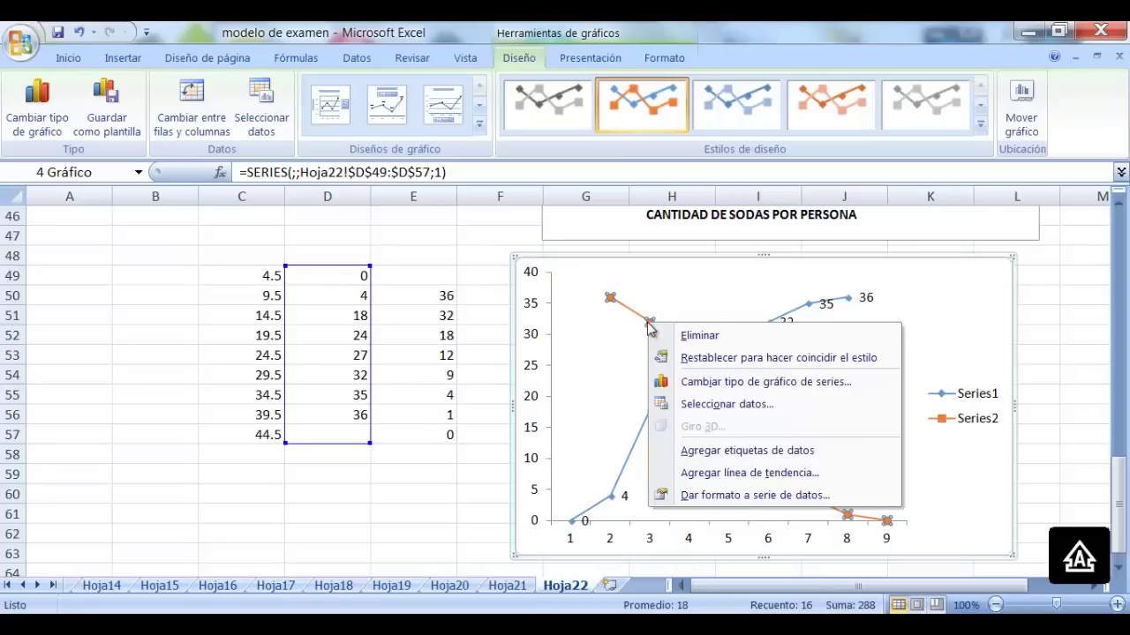
Add value labels to Series2 and set the horizontal axis labels to C49:C57
left_click(830, 452)
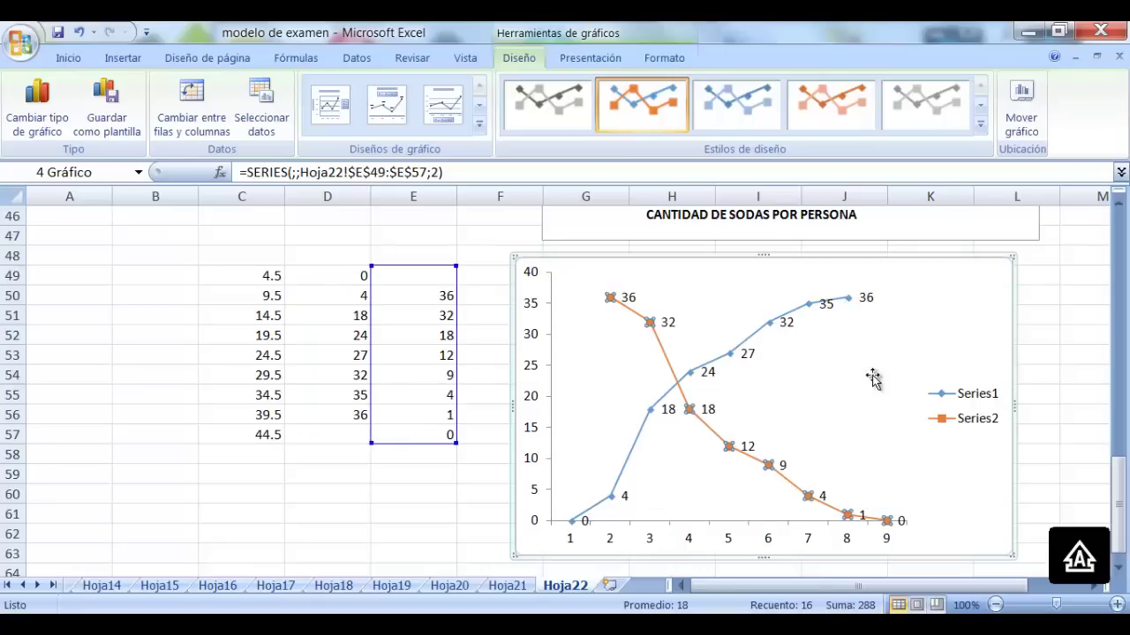
right_click(808, 374)
left_click(913, 452)
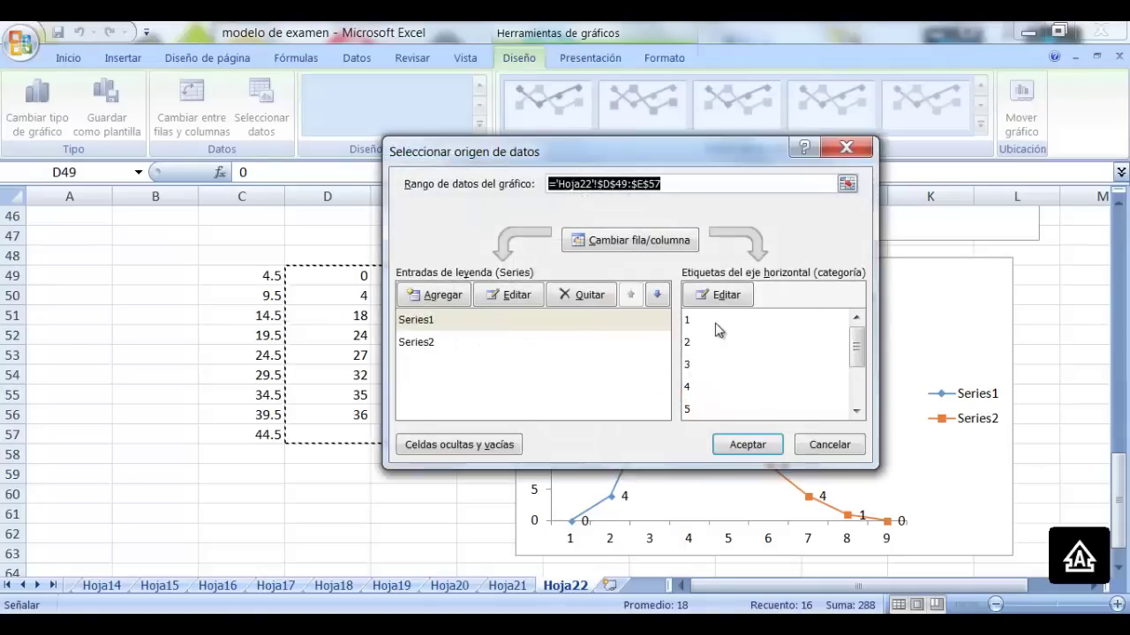
left_click(720, 296)
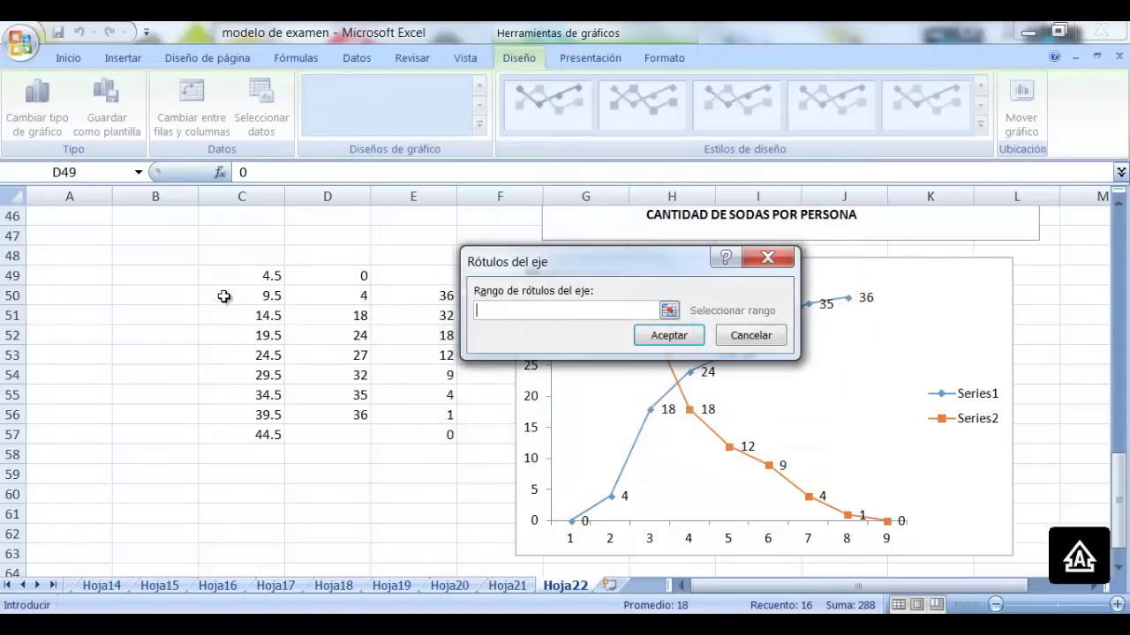
left_click_drag(236, 277, 242, 434)
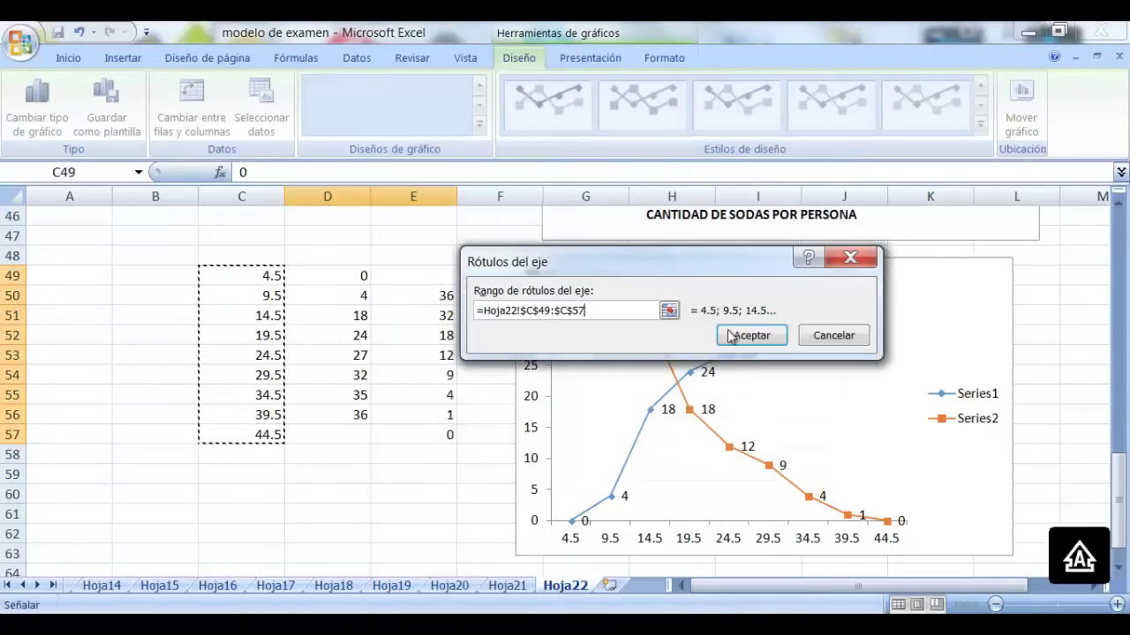
left_click(732, 336)
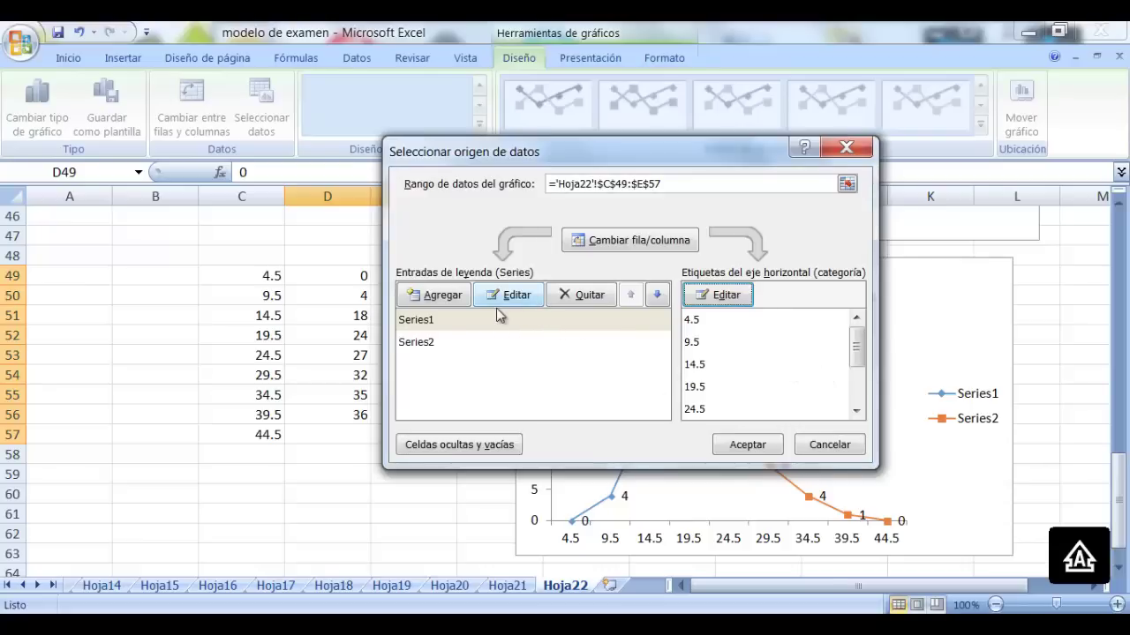
Rename Series1 to OJIVA MENOR QUE and Series2 to OJIVA MAYOR QUE
left_click_drag(629, 154, 483, 123)
left_click(361, 290)
left_click(363, 264)
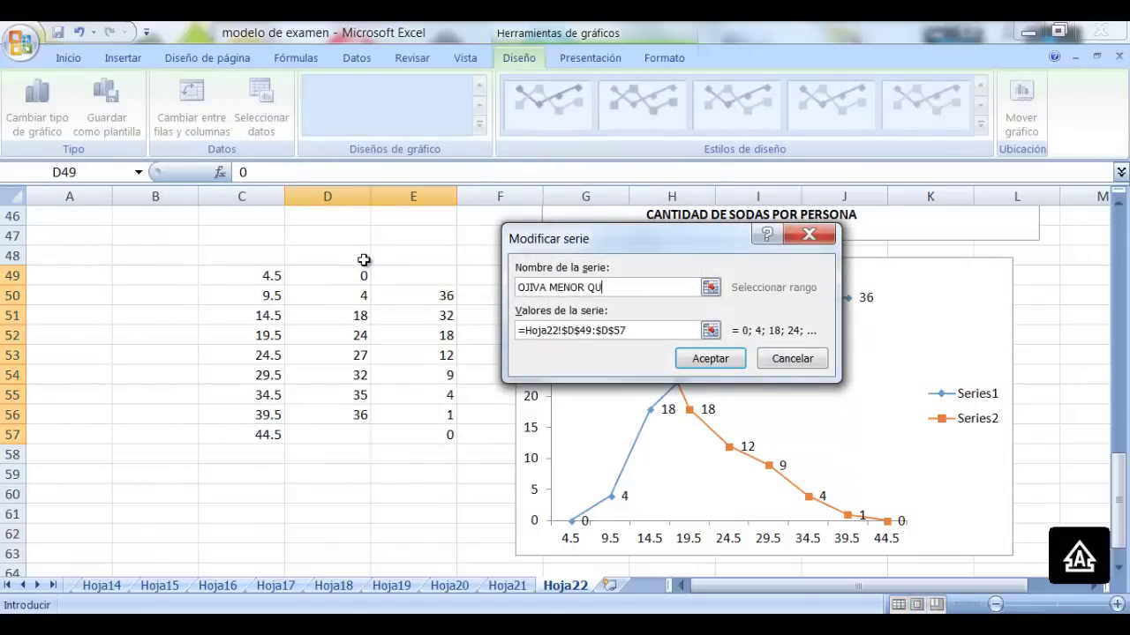
left_click(711, 356)
left_click(319, 315)
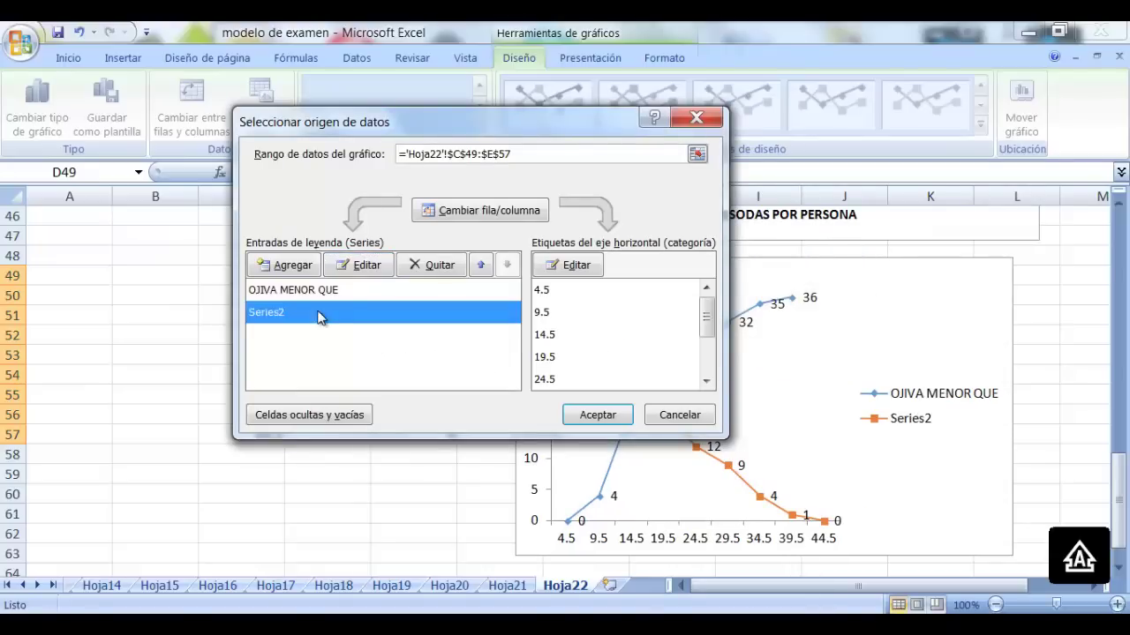
left_click(371, 267)
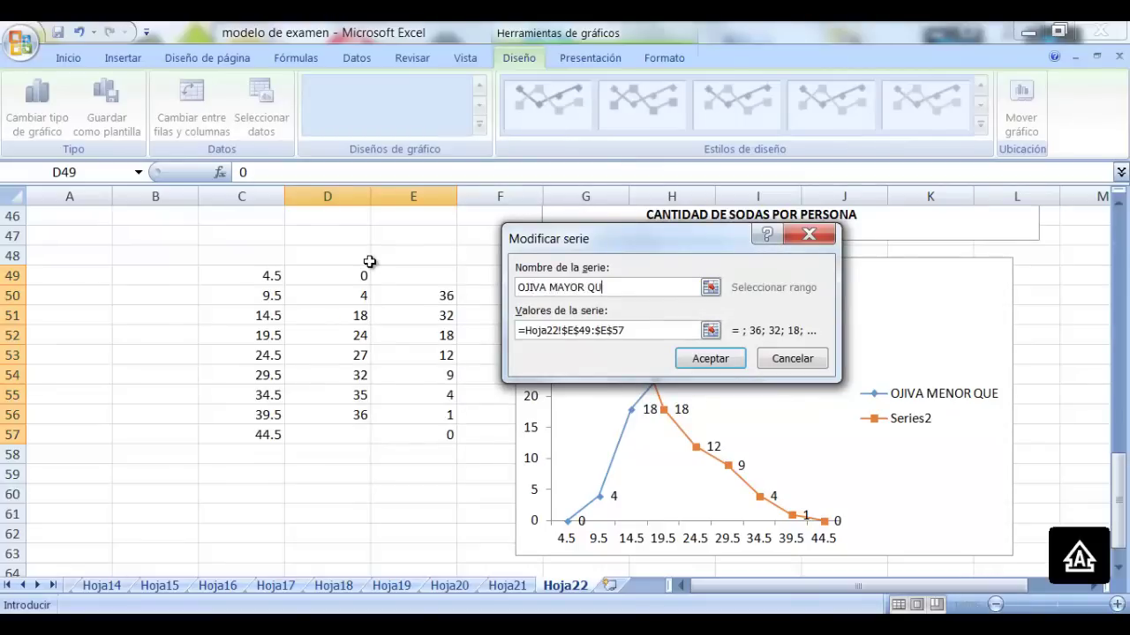
left_click(699, 357)
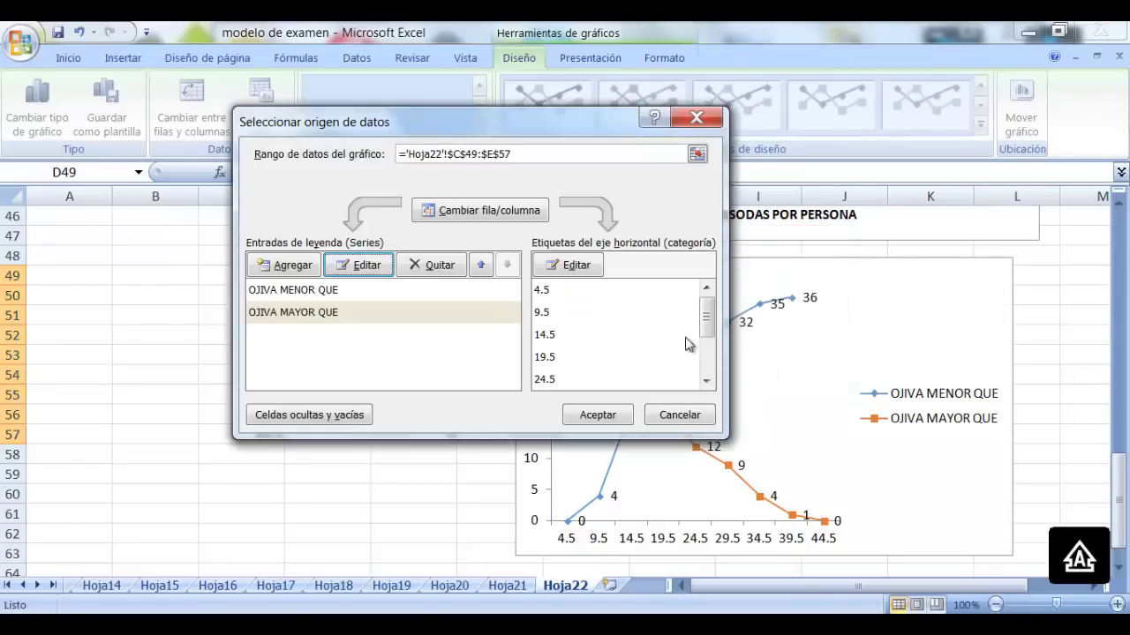
left_click(620, 415)
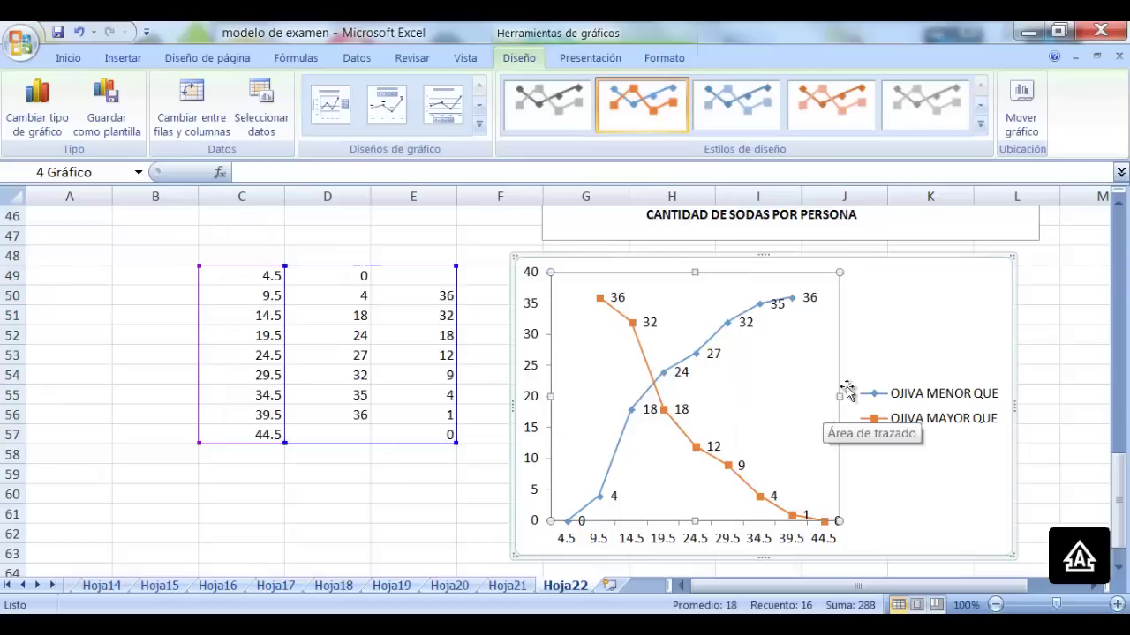
Add the title OJIVAS MENOR Y MAYOR QUE DE FRECUENCIAS ABSOLUTAS above the ogive chart
left_click(590, 57)
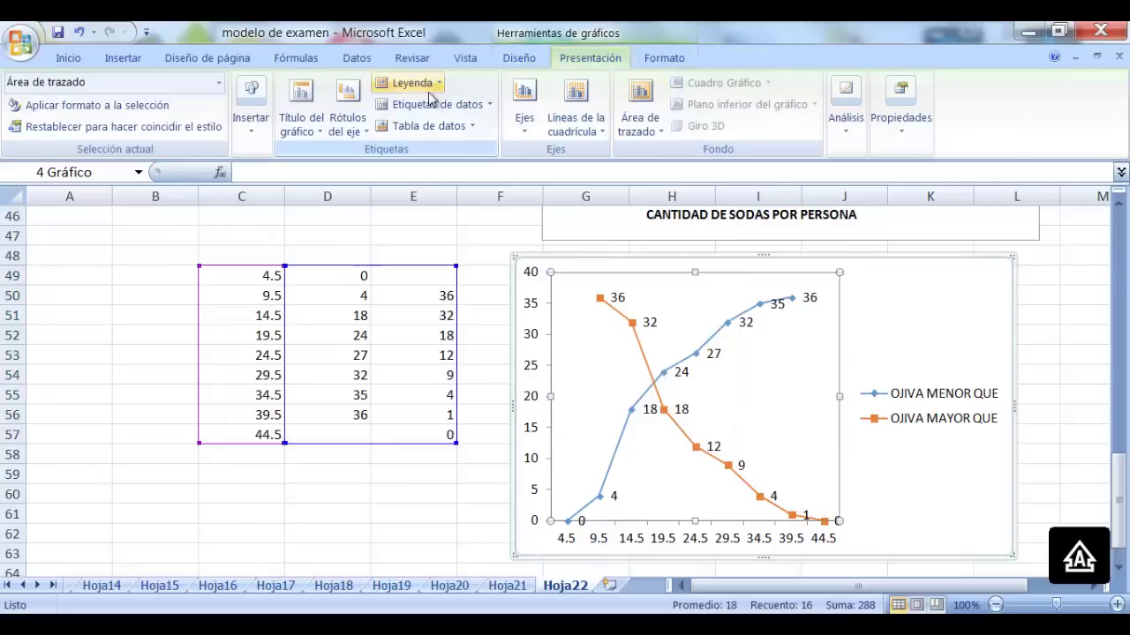
left_click(300, 97)
left_click(461, 274)
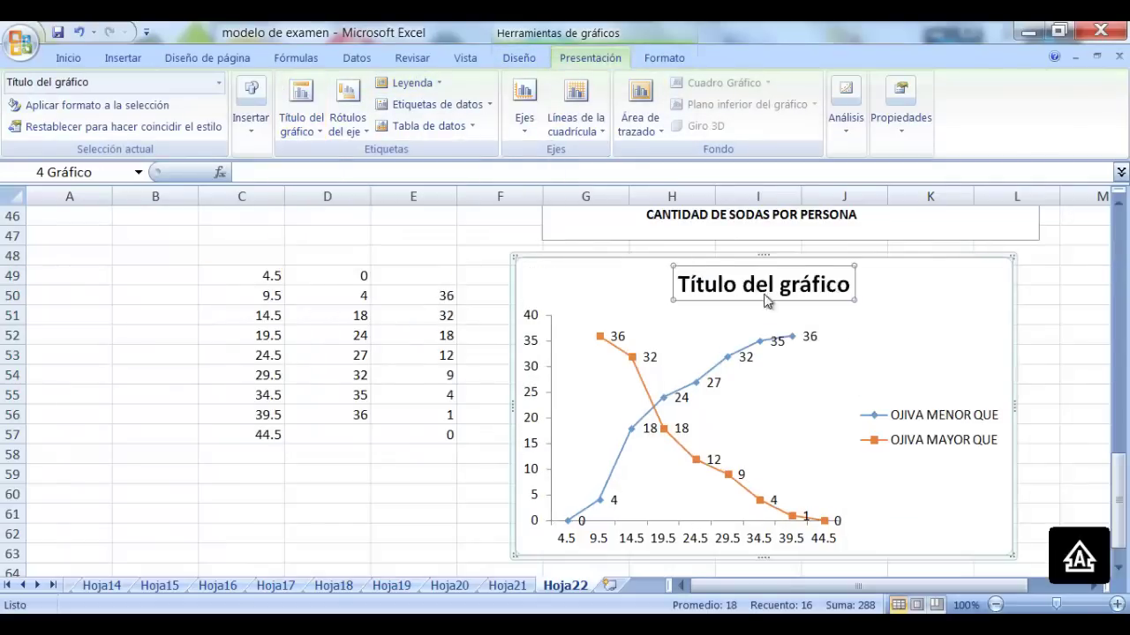
left_click_drag(851, 289, 688, 287)
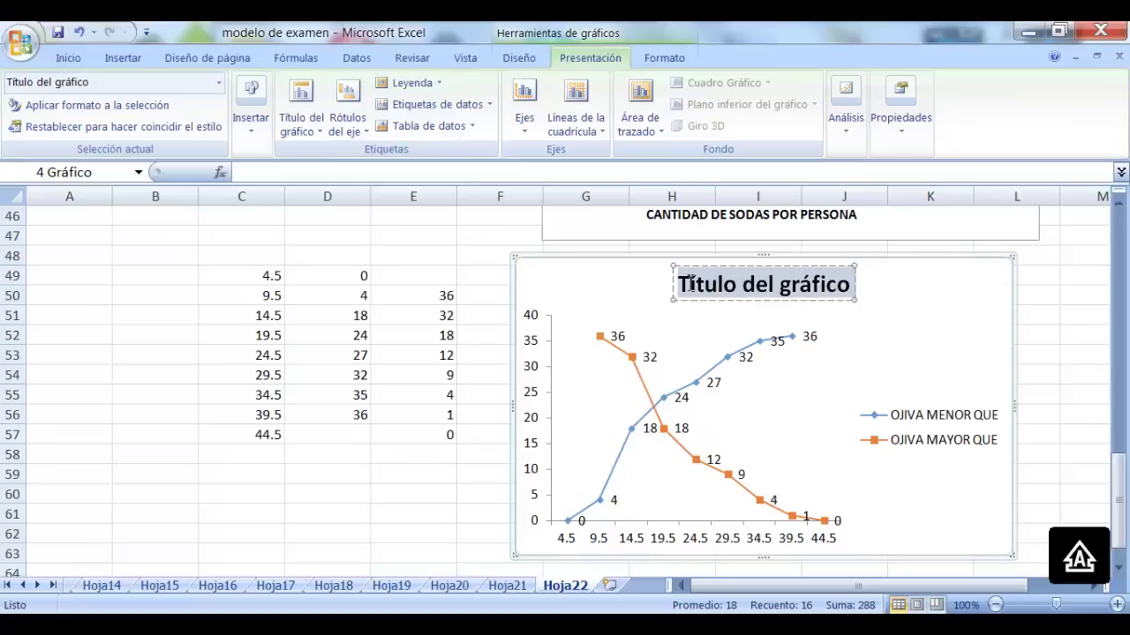
type("OJIVA")
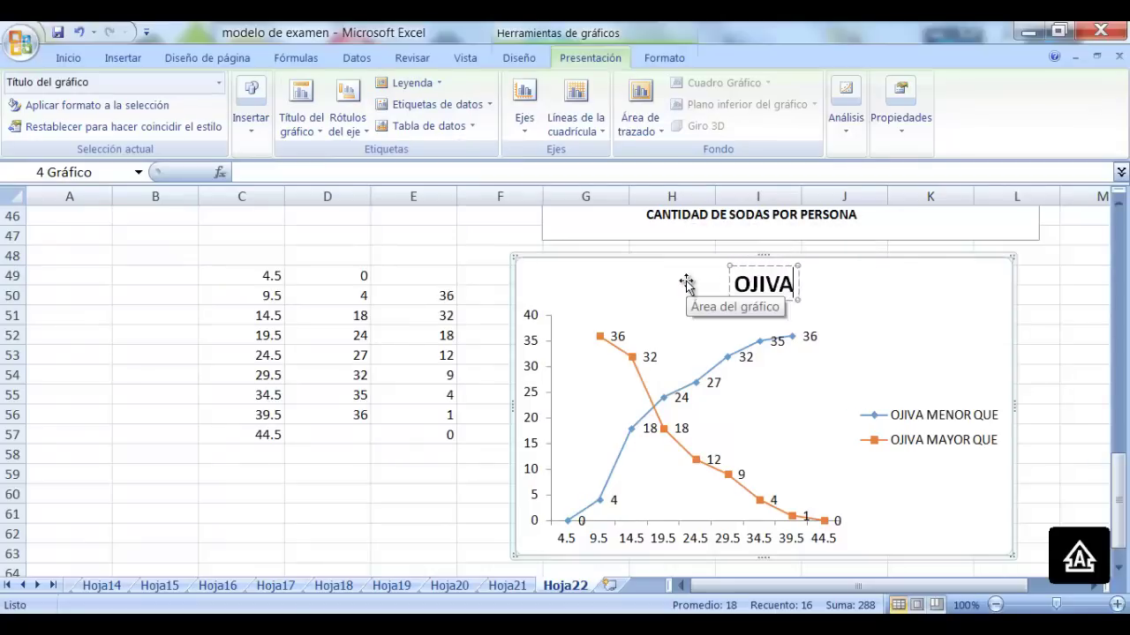
type("S MENOR Y M")
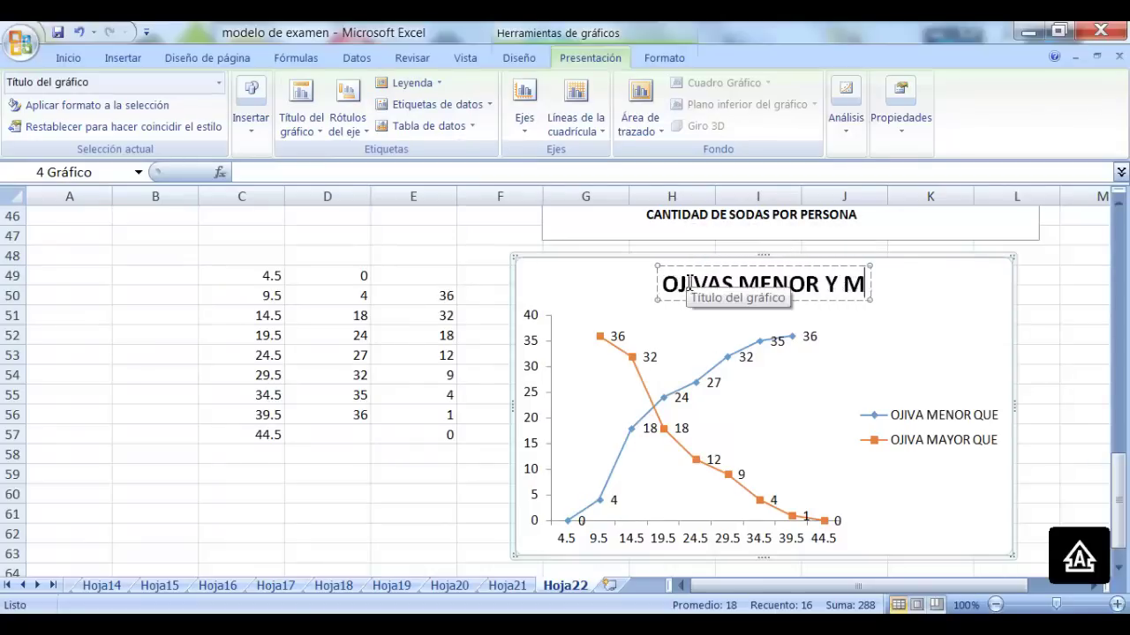
type("AYOR QUE DE F")
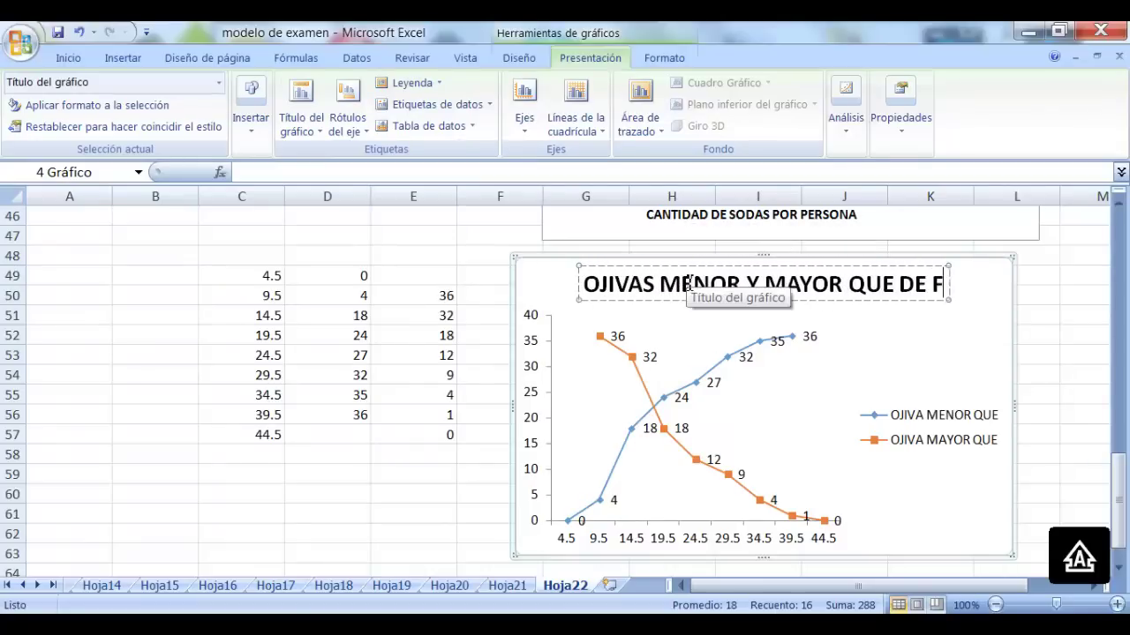
type("RECUENCIAS AB")
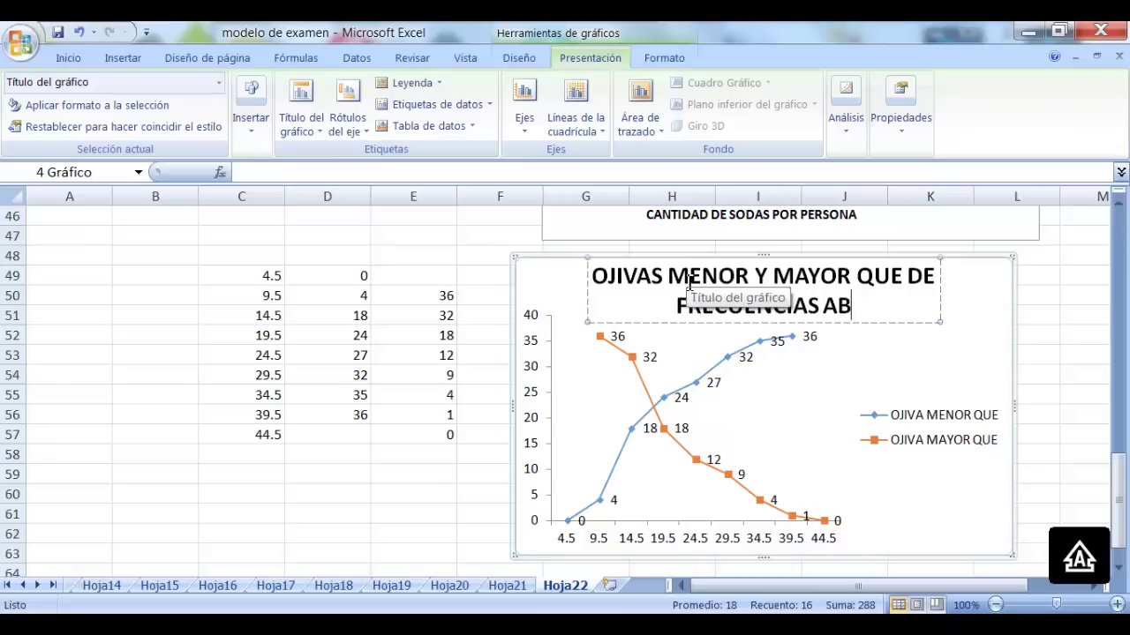
type("SOLUTAS")
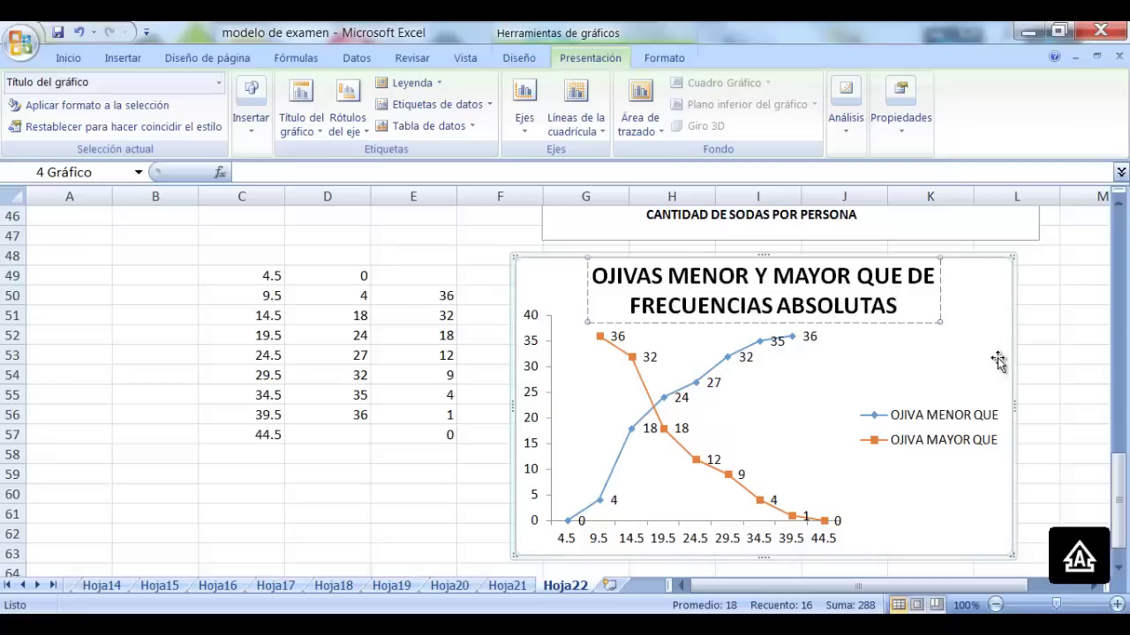
left_click(335, 101)
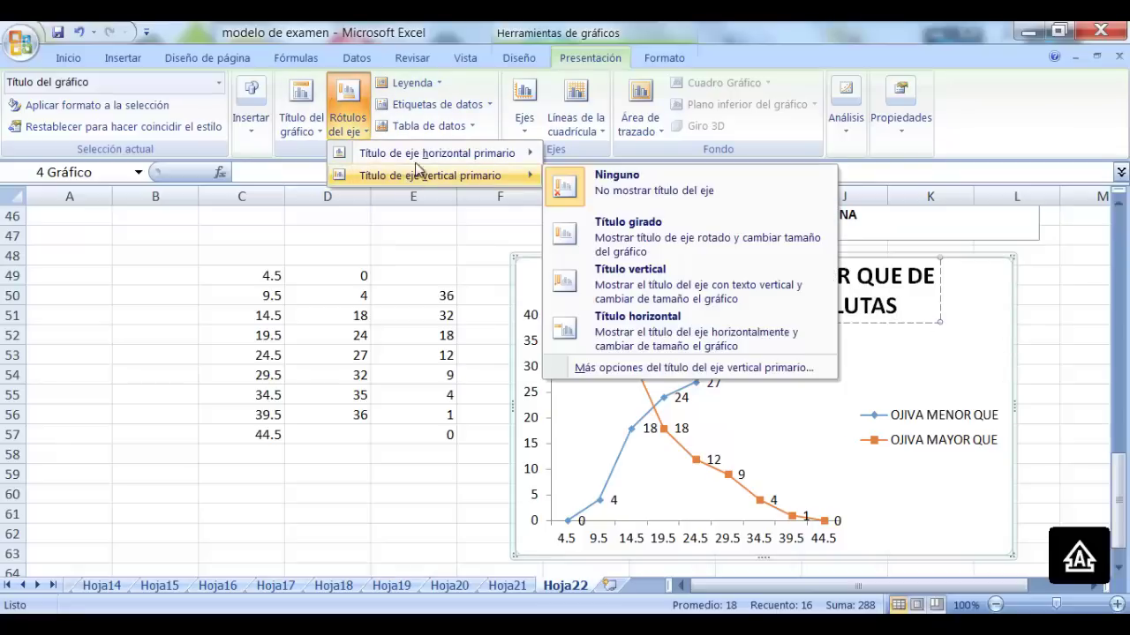
Add the horizontal axis title CANTIDAD DE SODAS POR PERSONA below the axis
mouse_move(379, 153)
left_click(629, 207)
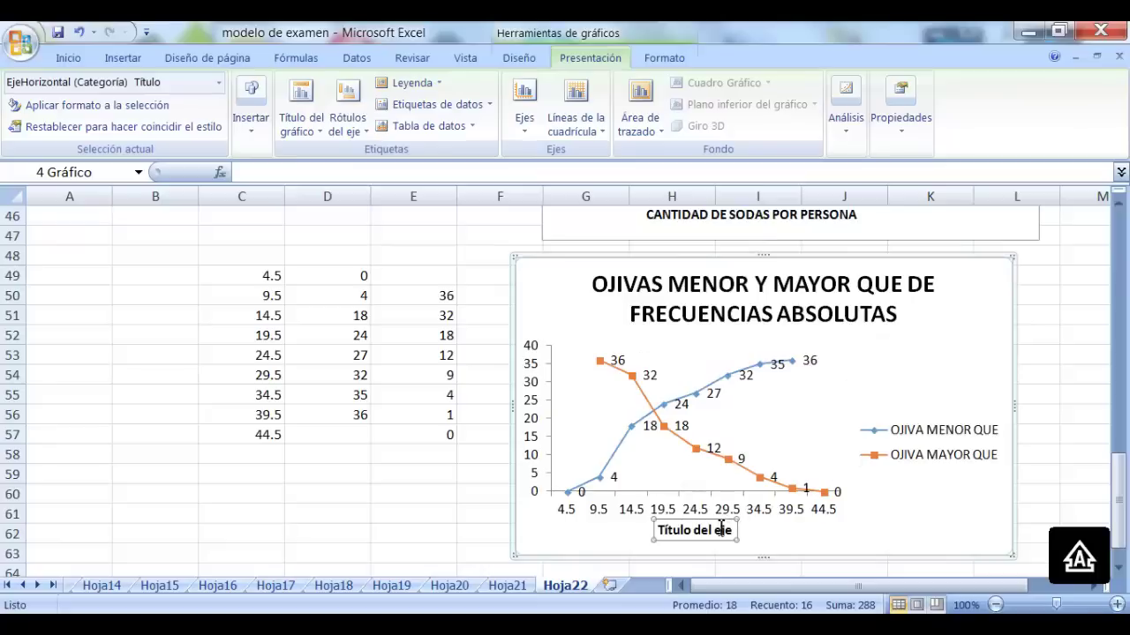
left_click_drag(735, 537, 652, 530)
type("C")
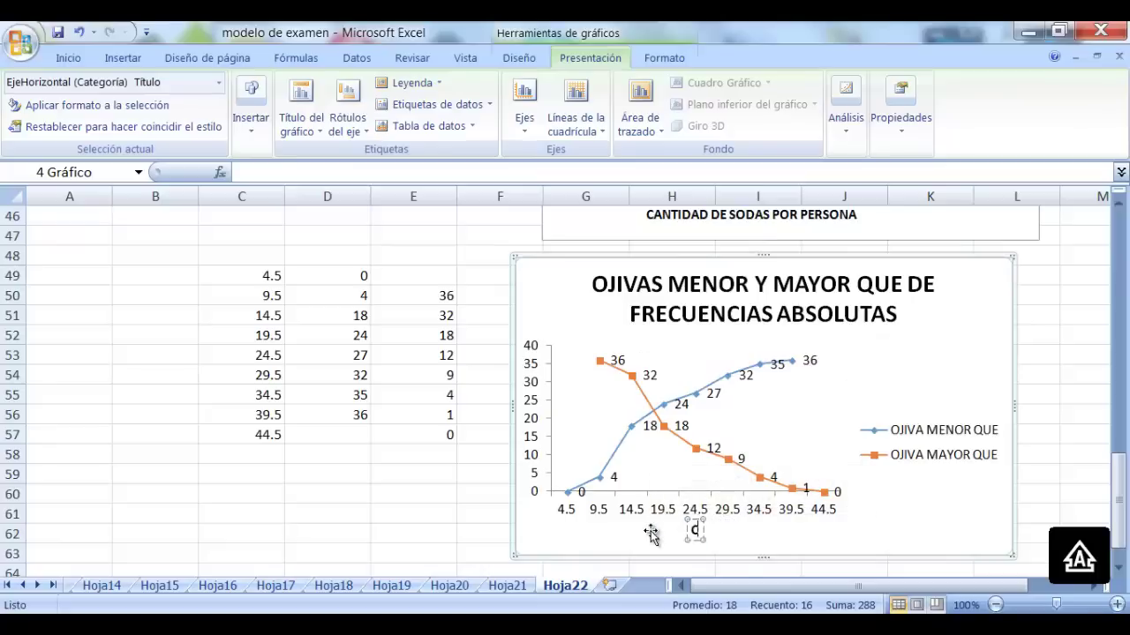
type("ANTIDAD DE")
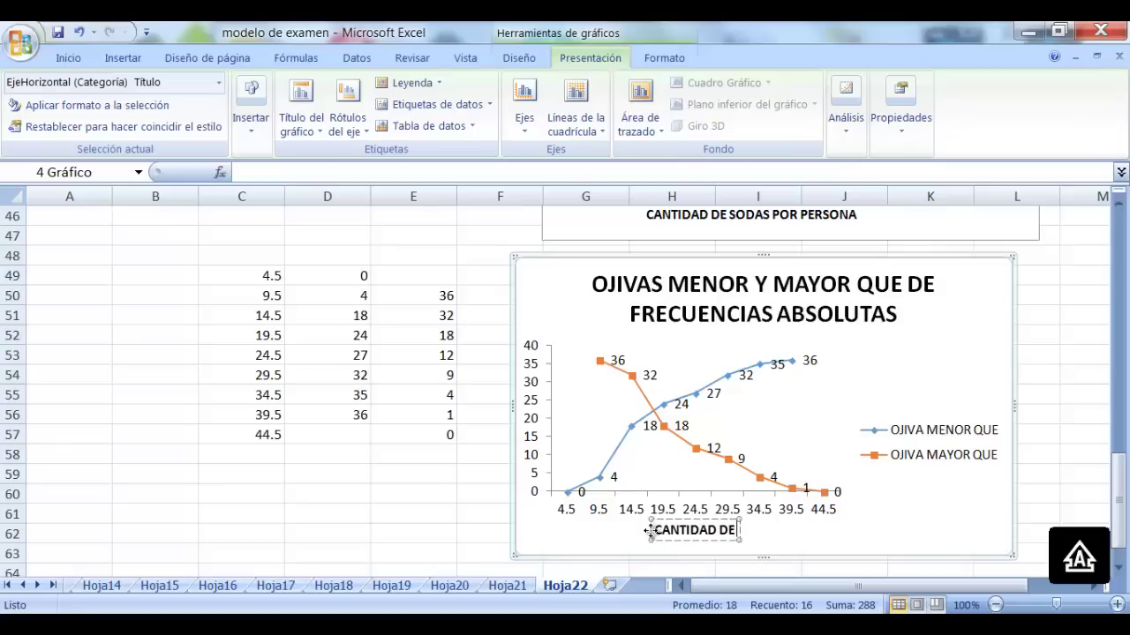
type(" SODAS POR P")
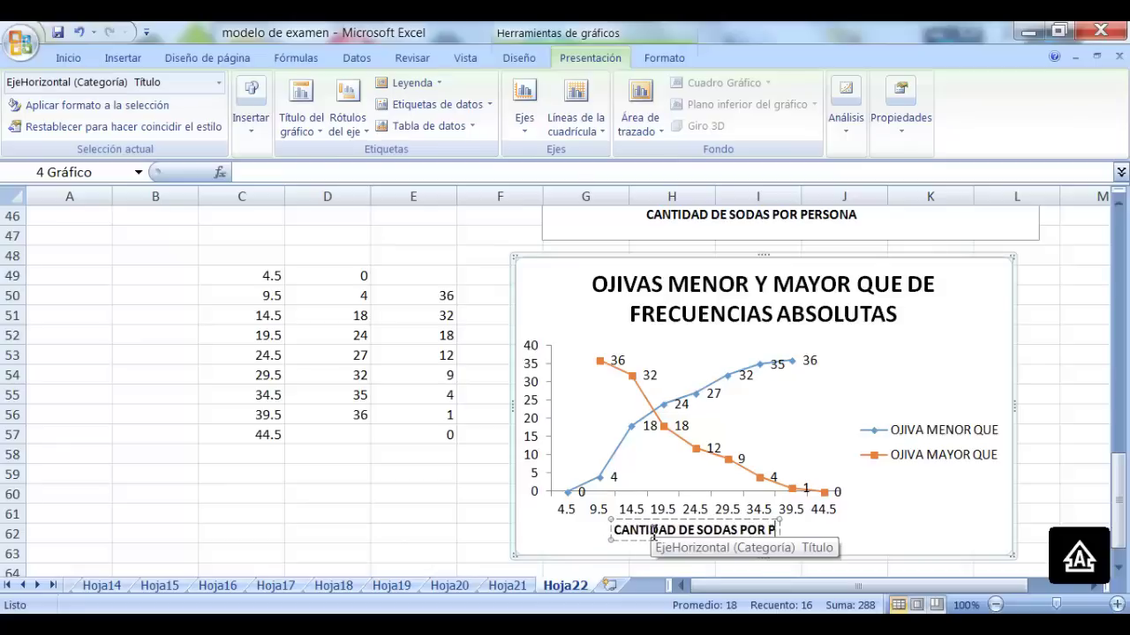
type("ERSONA")
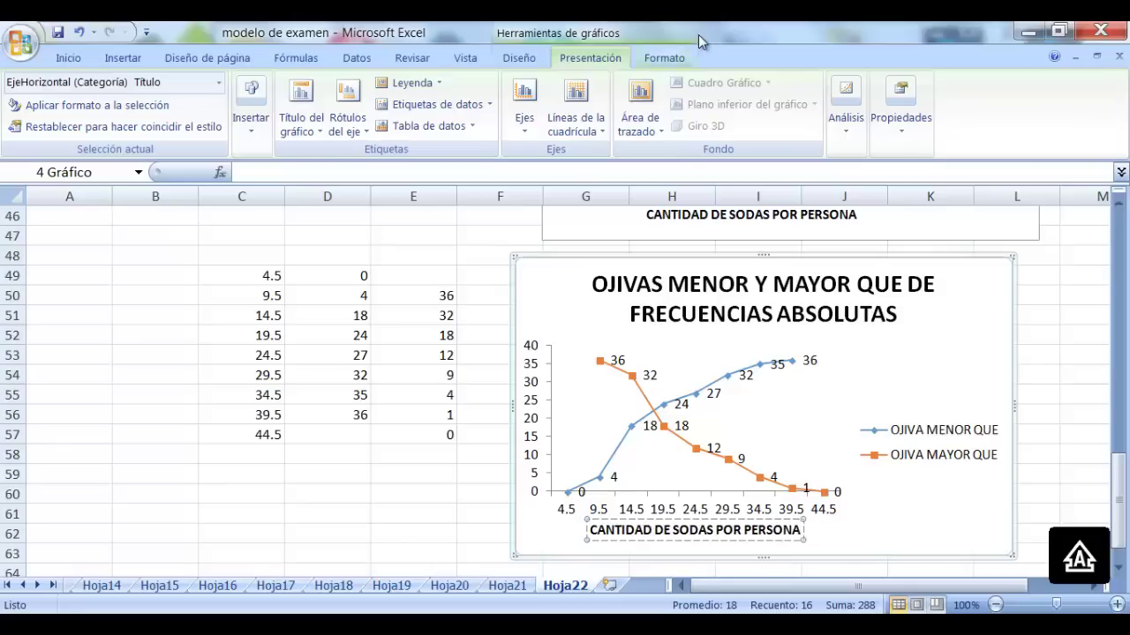
Add the rotated vertical axis title CANTIDAD DE PERSONAS
left_click(354, 118)
mouse_move(424, 159)
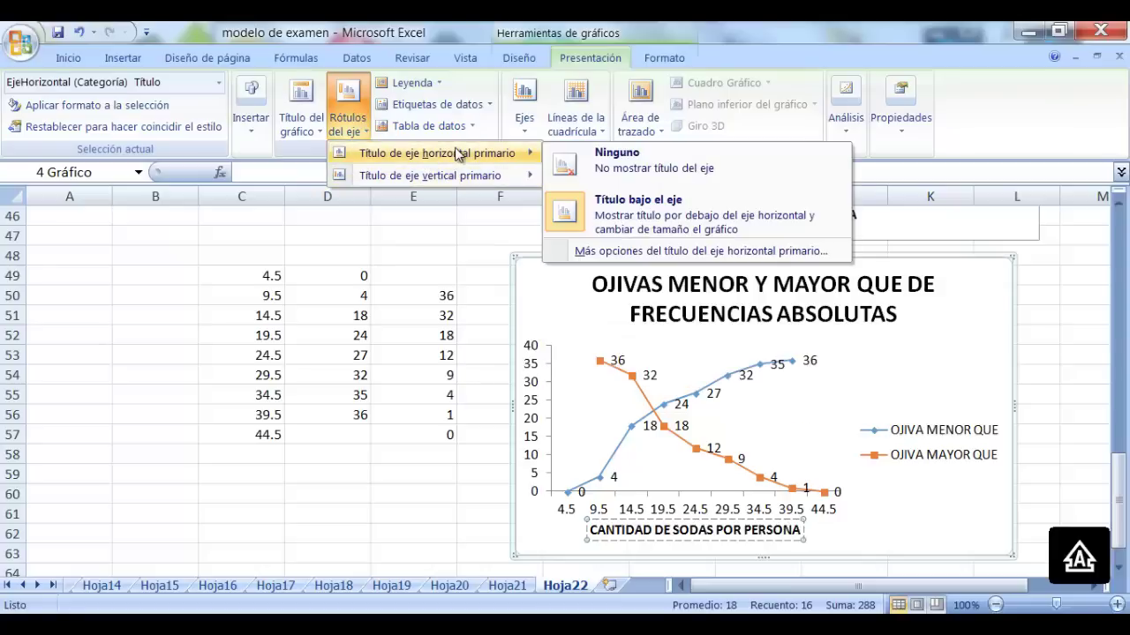
mouse_move(484, 186)
left_click(637, 227)
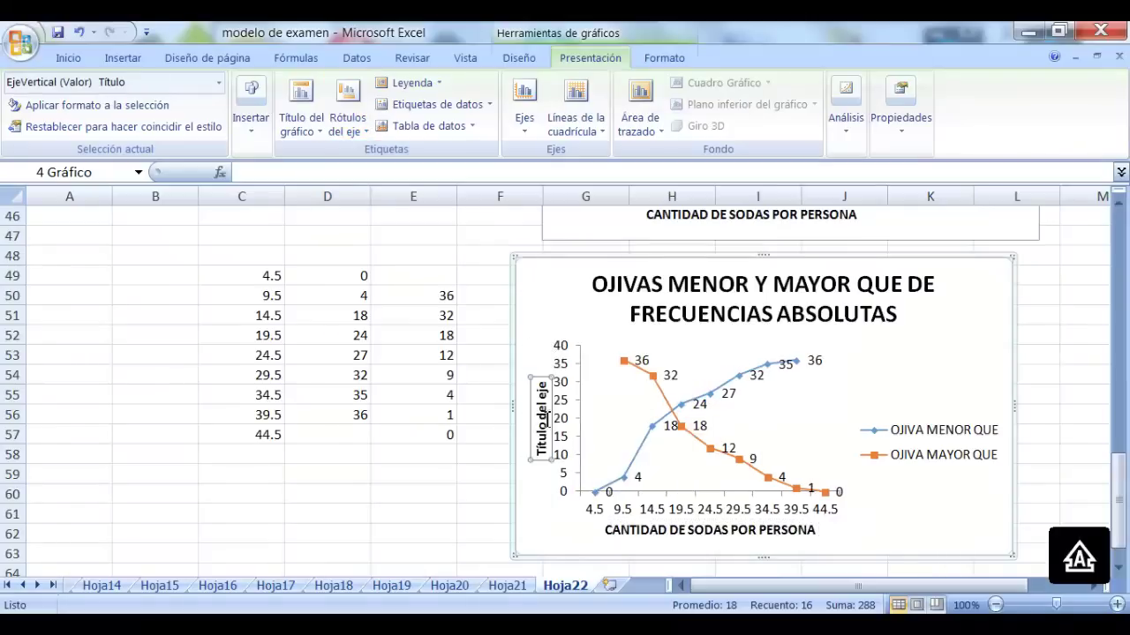
left_click_drag(549, 456, 547, 381)
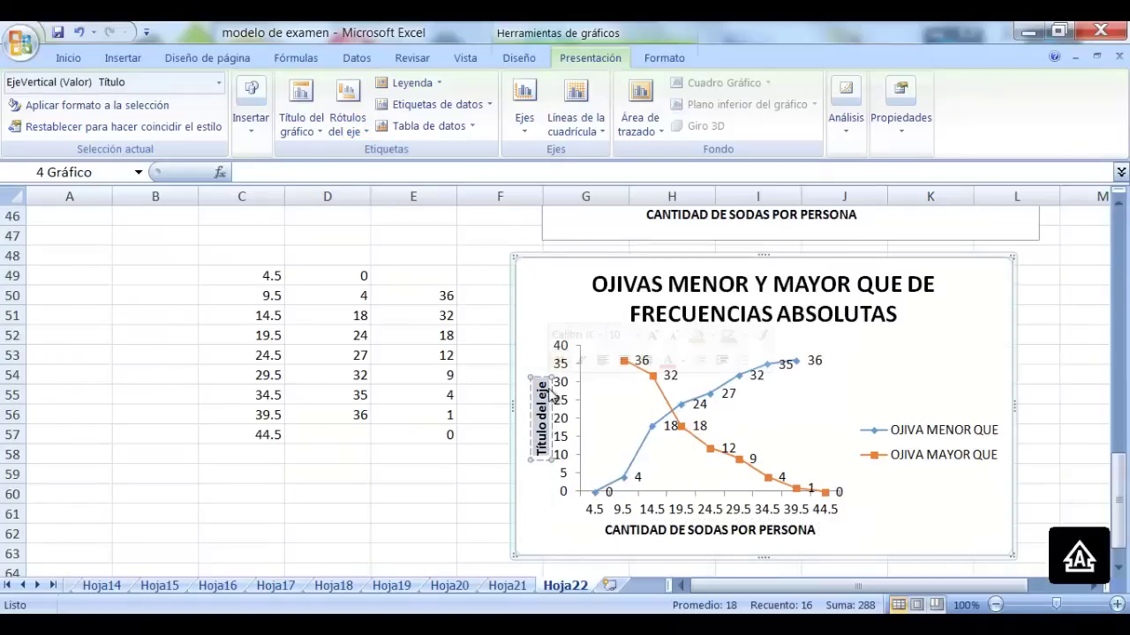
type("CANTIDAD D")
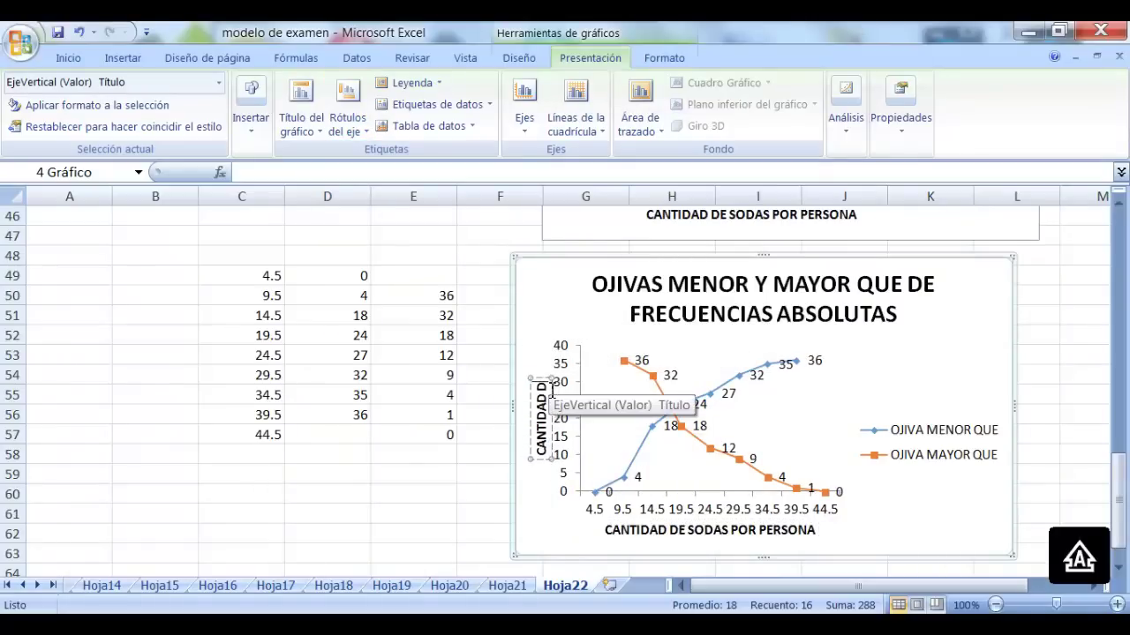
type("E PERSONAS")
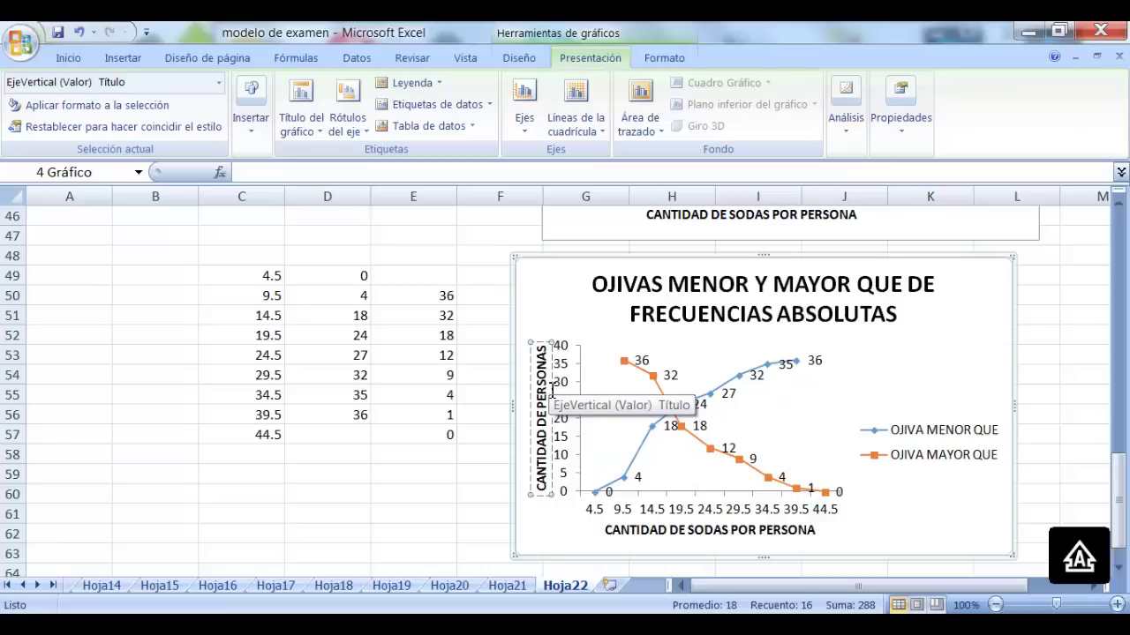
scroll(946, 382, "down", 1)
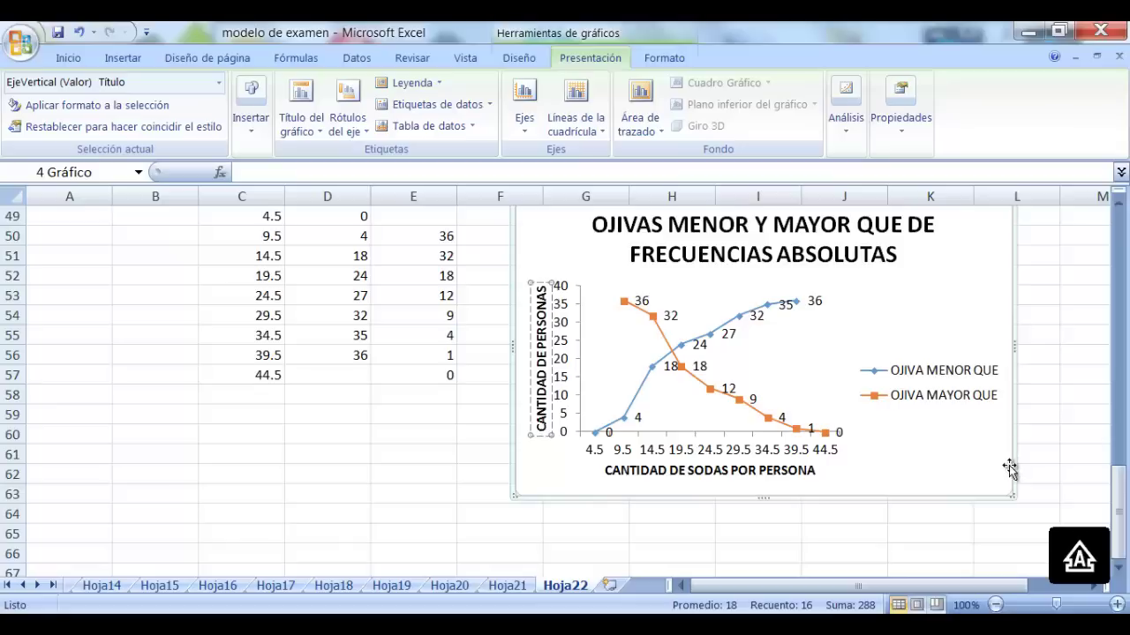
Resize the ogive chart from its bottom-right corner to make it wider and taller
left_click(973, 323)
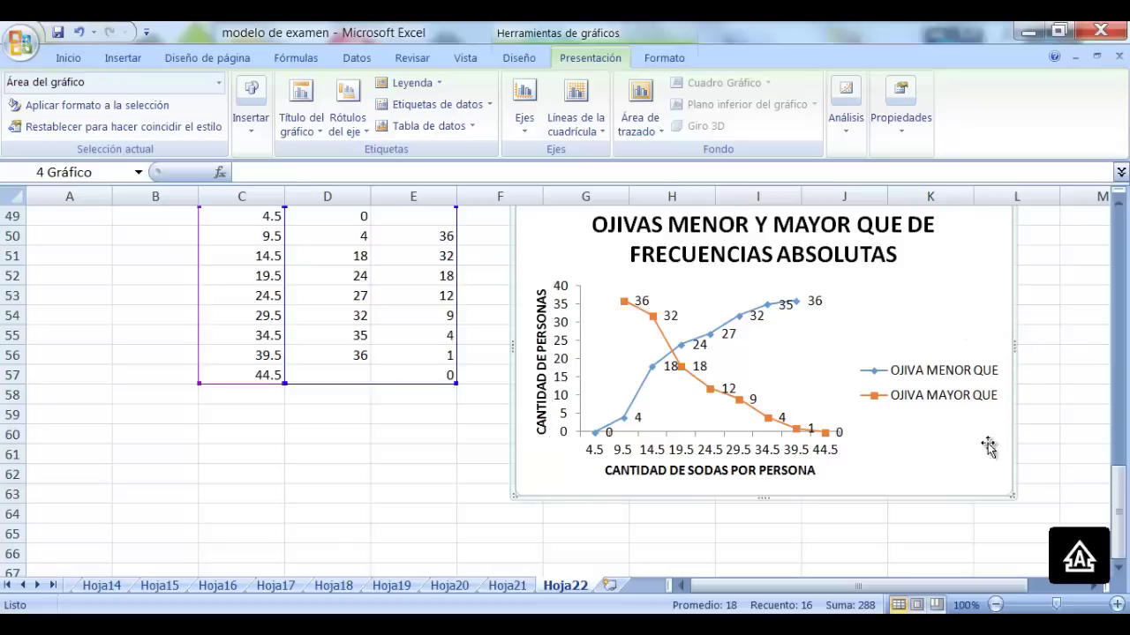
left_click_drag(1013, 497, 1079, 534)
scroll(965, 503, "down", 2)
scroll(965, 503, "up", 2)
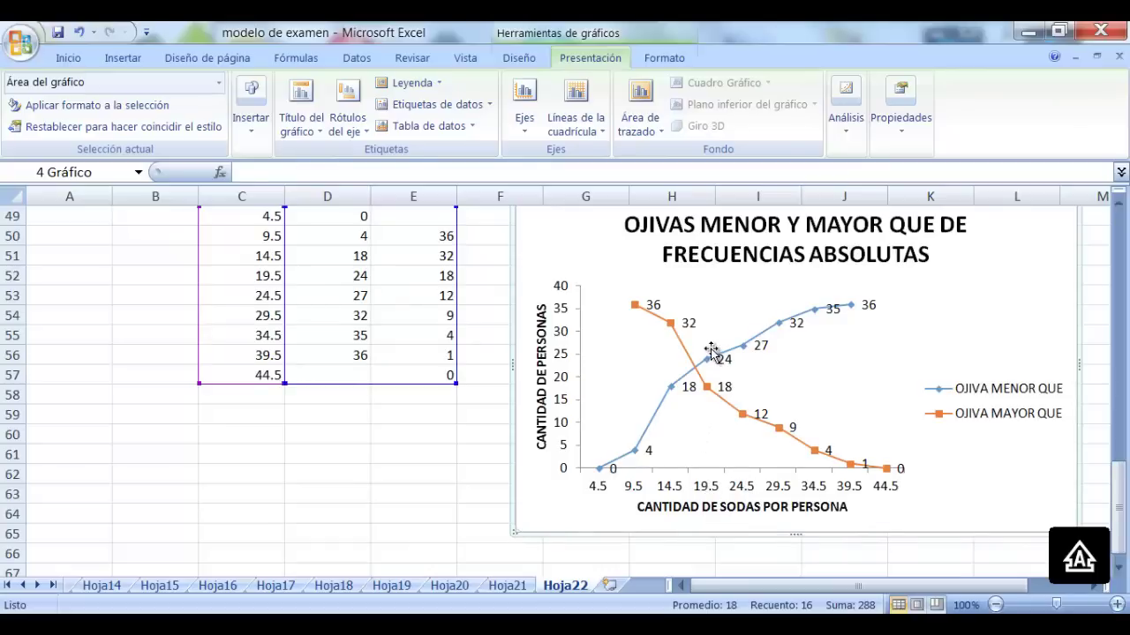
mouse_move(713, 368)
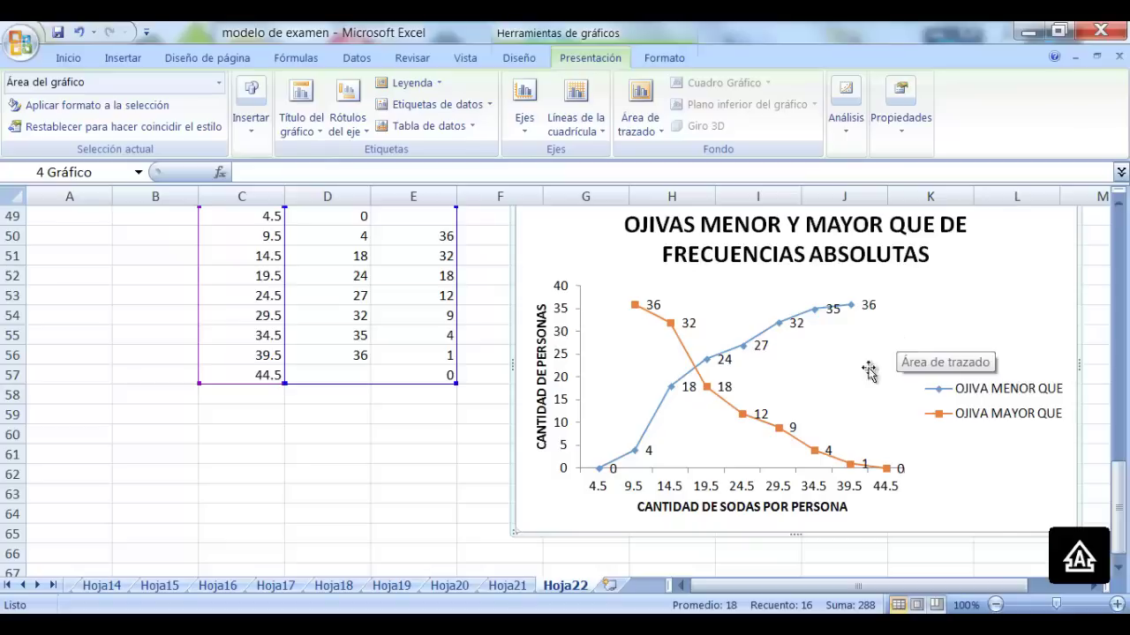
scroll(854, 375, "up", 13)
scroll(850, 388, "up", 3)
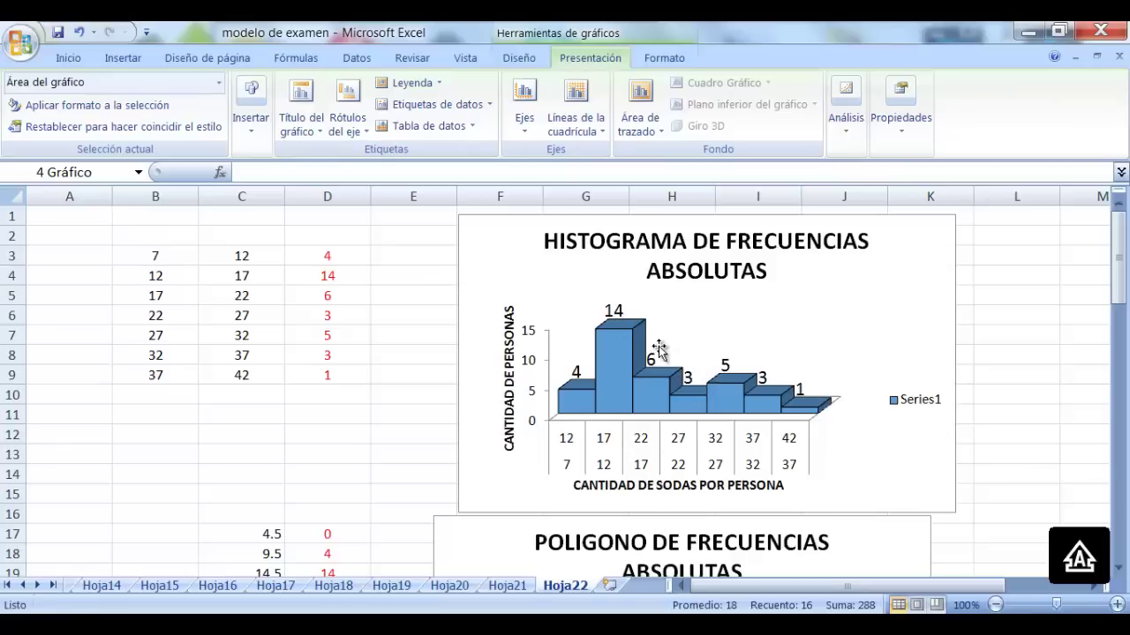
Go to the Hoja21 sheet showing the frequency table
left_click(507, 586)
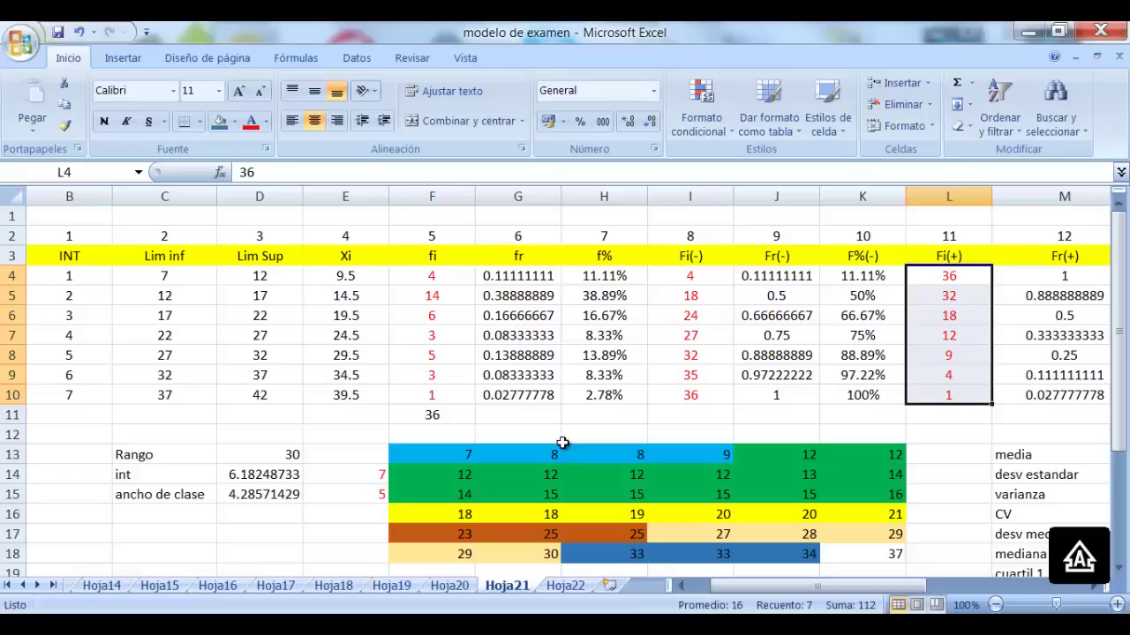
scroll(582, 452, "down", 5)
scroll(598, 461, "up", 3)
Enter the contact's e-mail address in cell E21 so it becomes a hyperlink
left_click(263, 497)
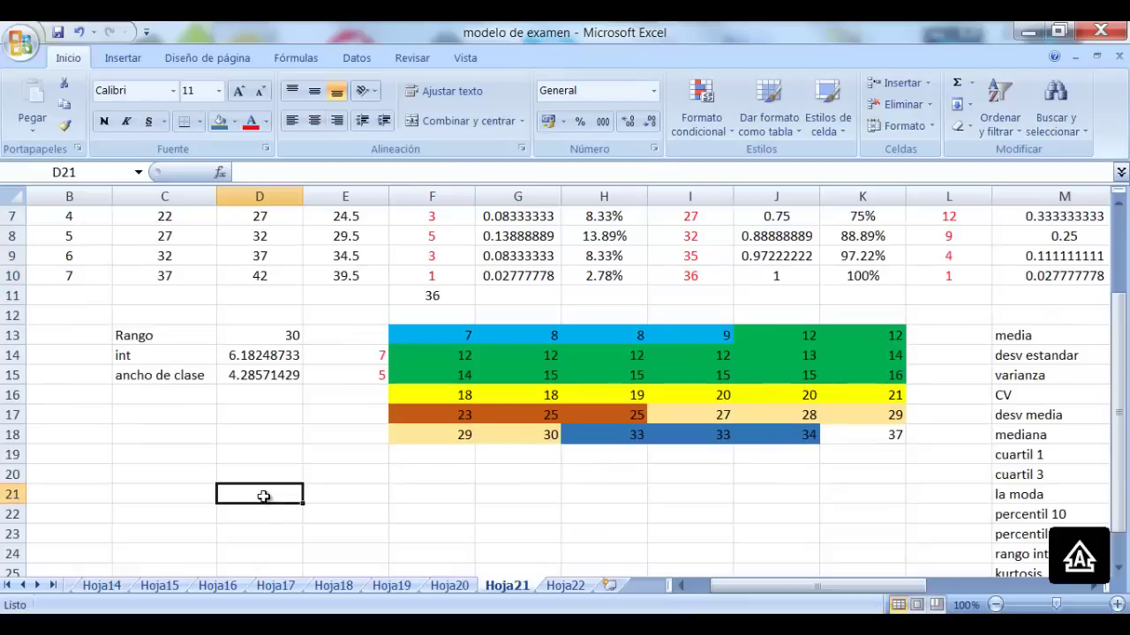
left_click(406, 490)
left_click(355, 492)
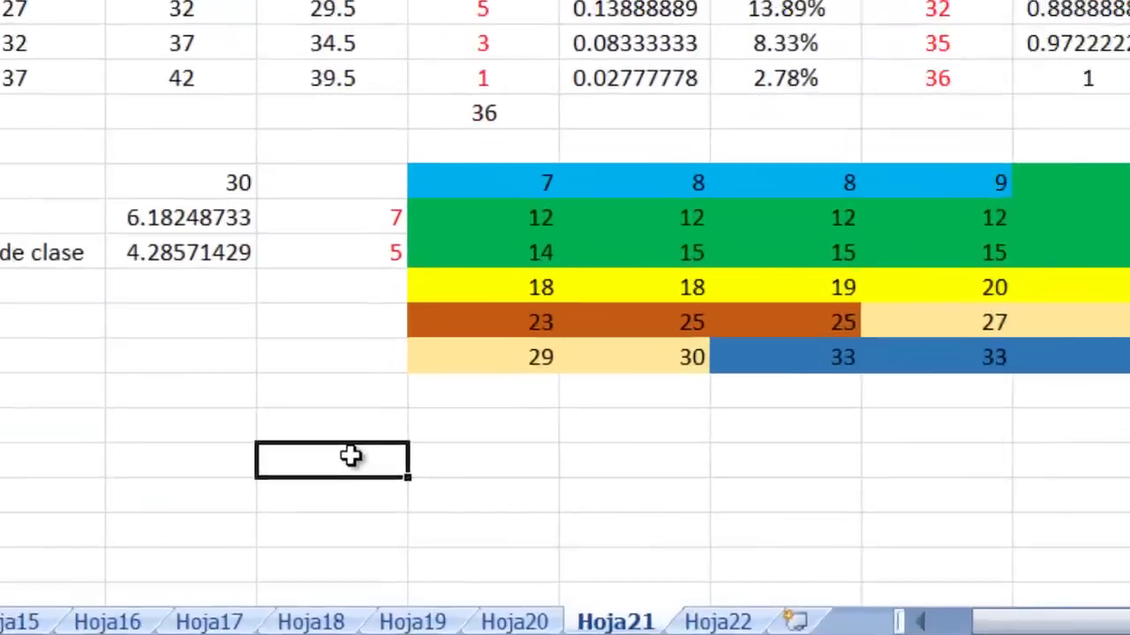
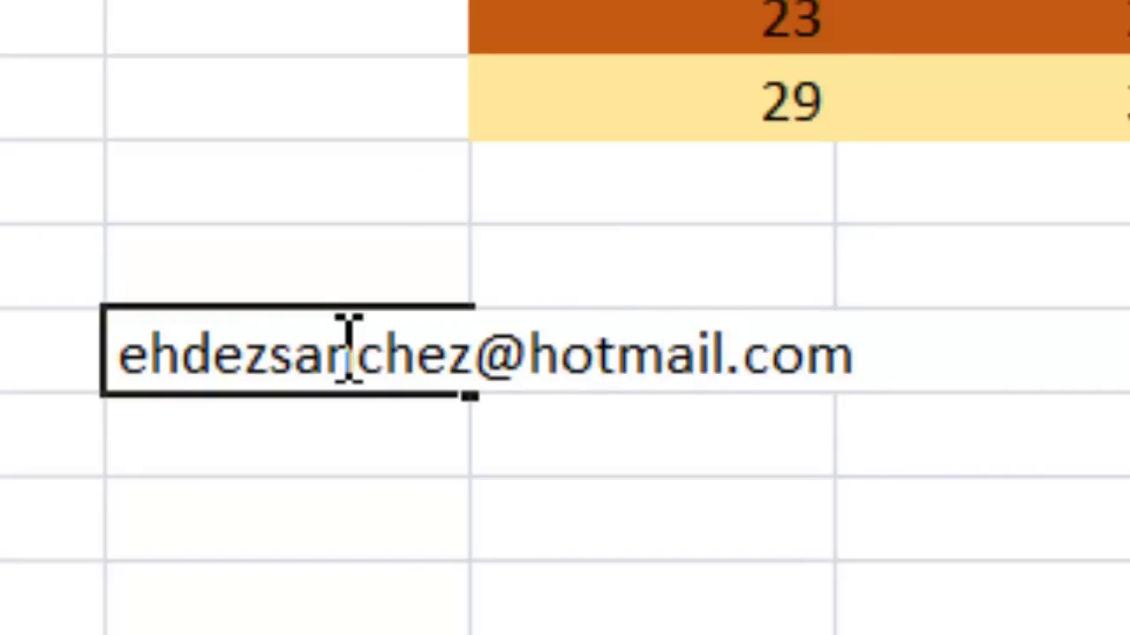
left_click_drag(349, 340, 190, 14)
left_click(190, 18)
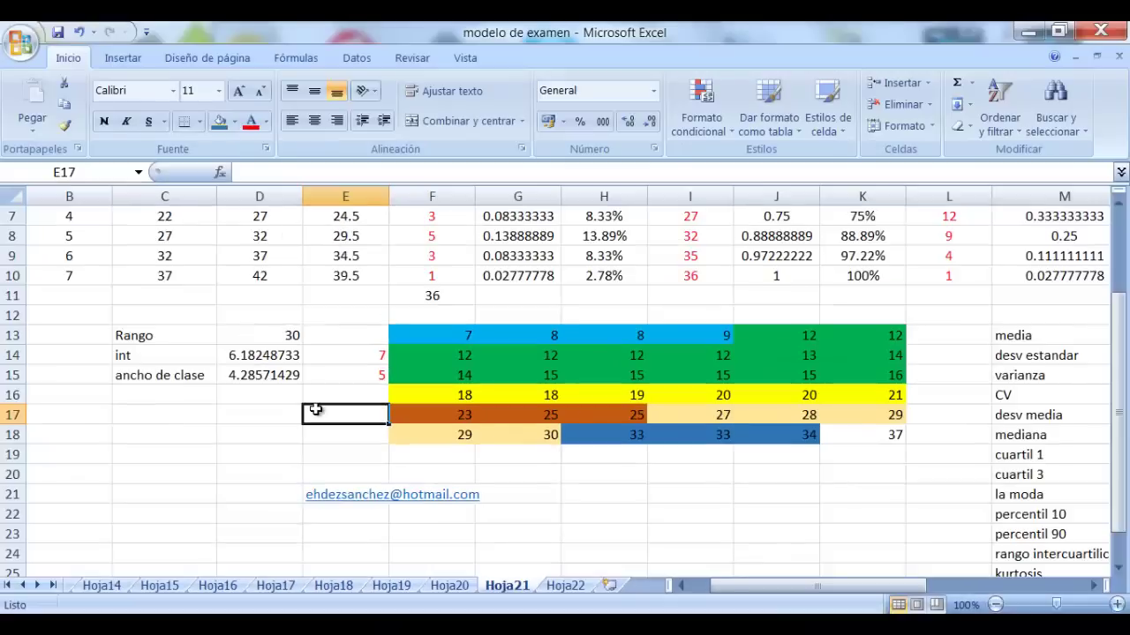